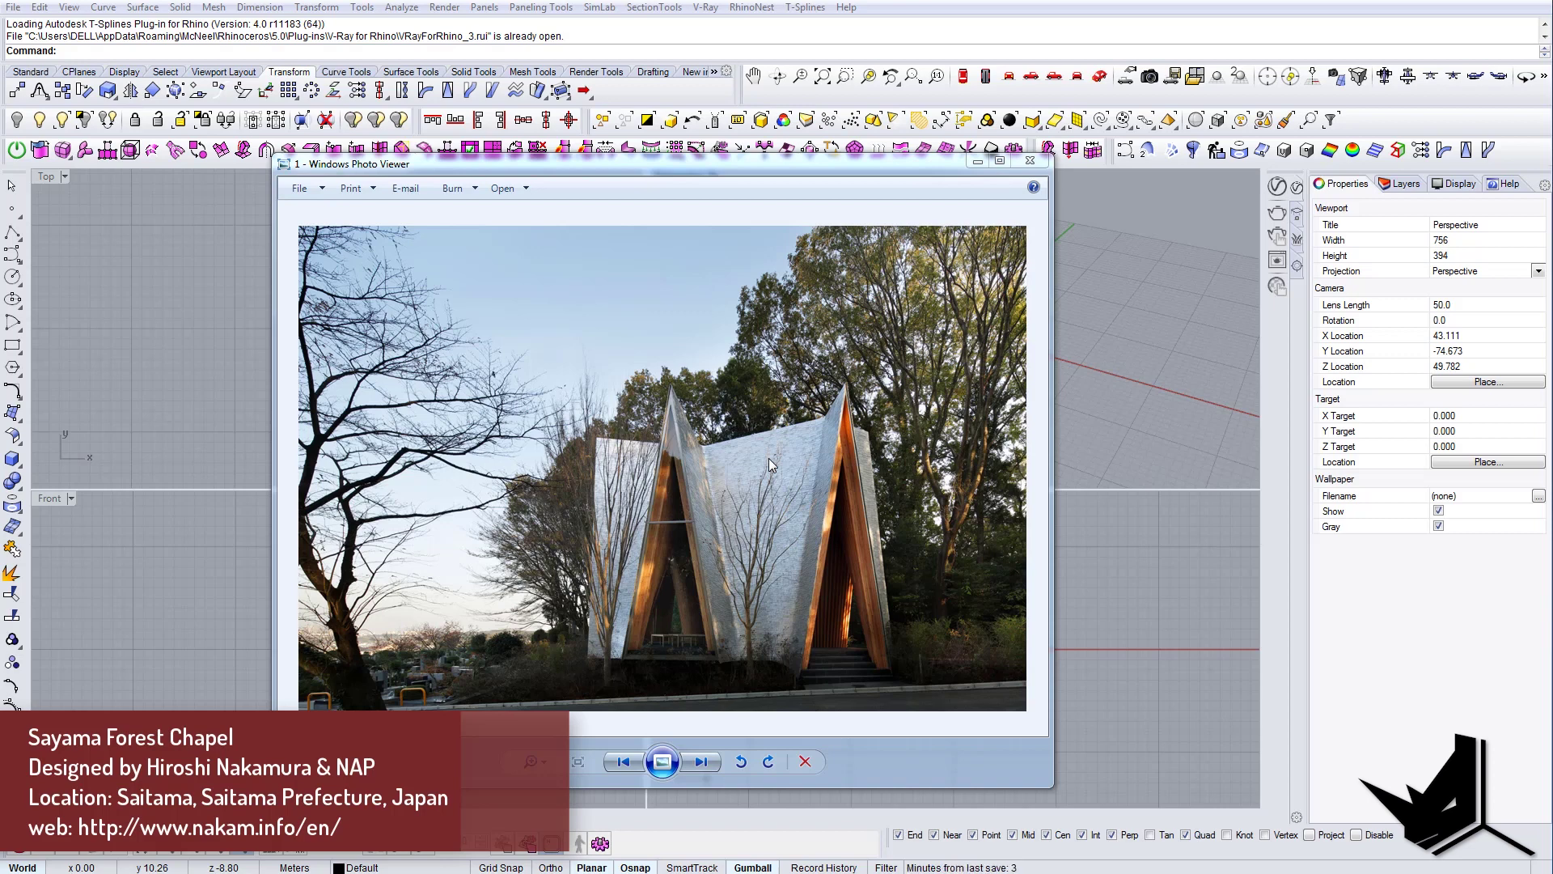
- Browse the Sayama Forest Chapel reference photos and floor plan, and minimize the photo viewer
left_click(701, 764)
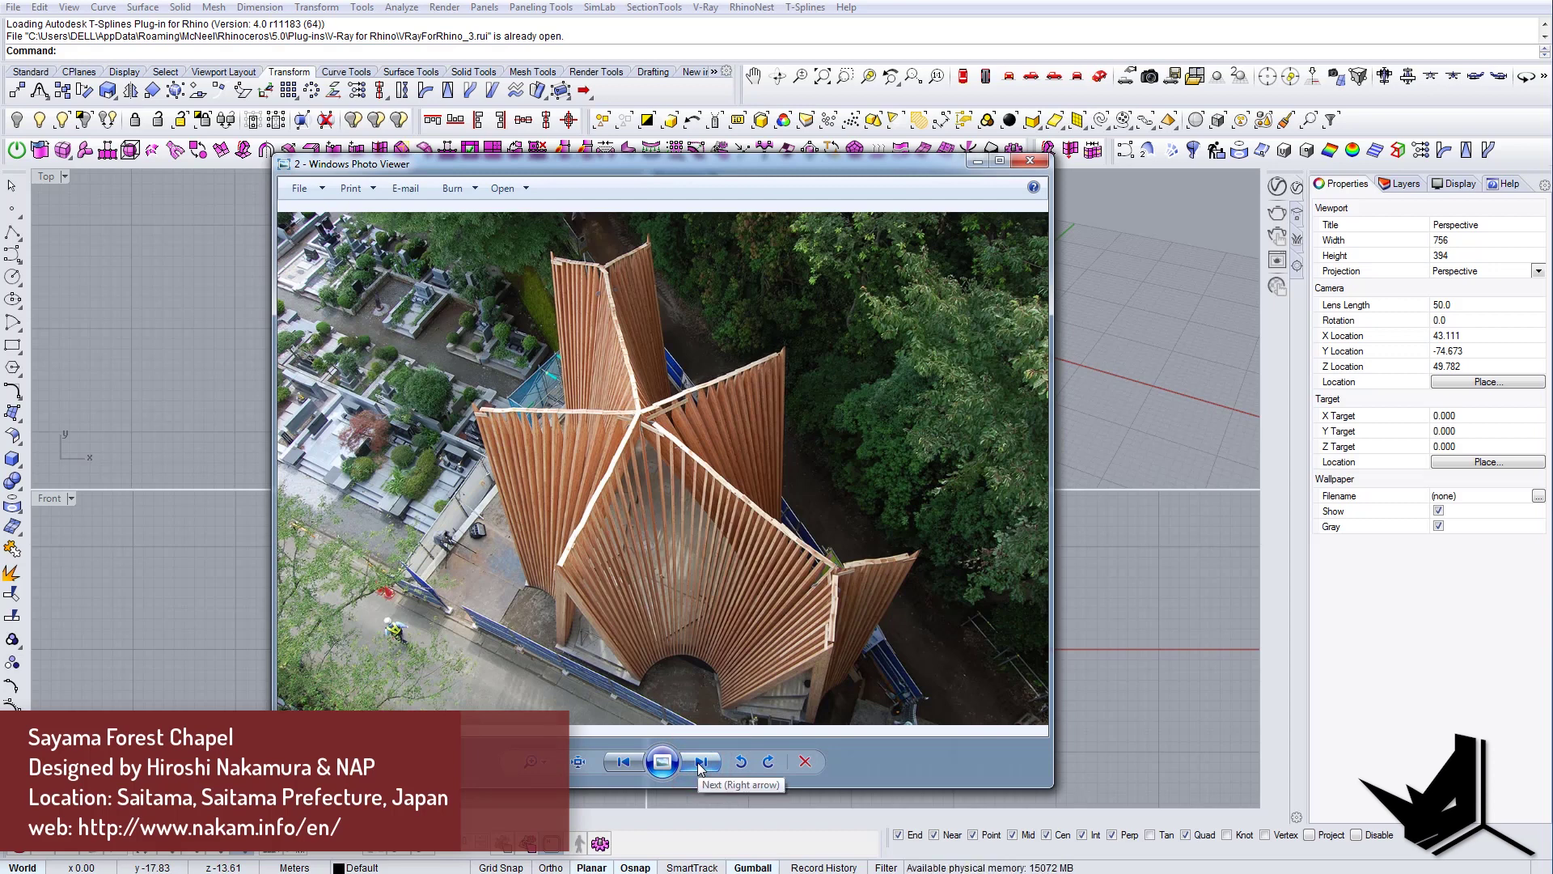
left_click(700, 764)
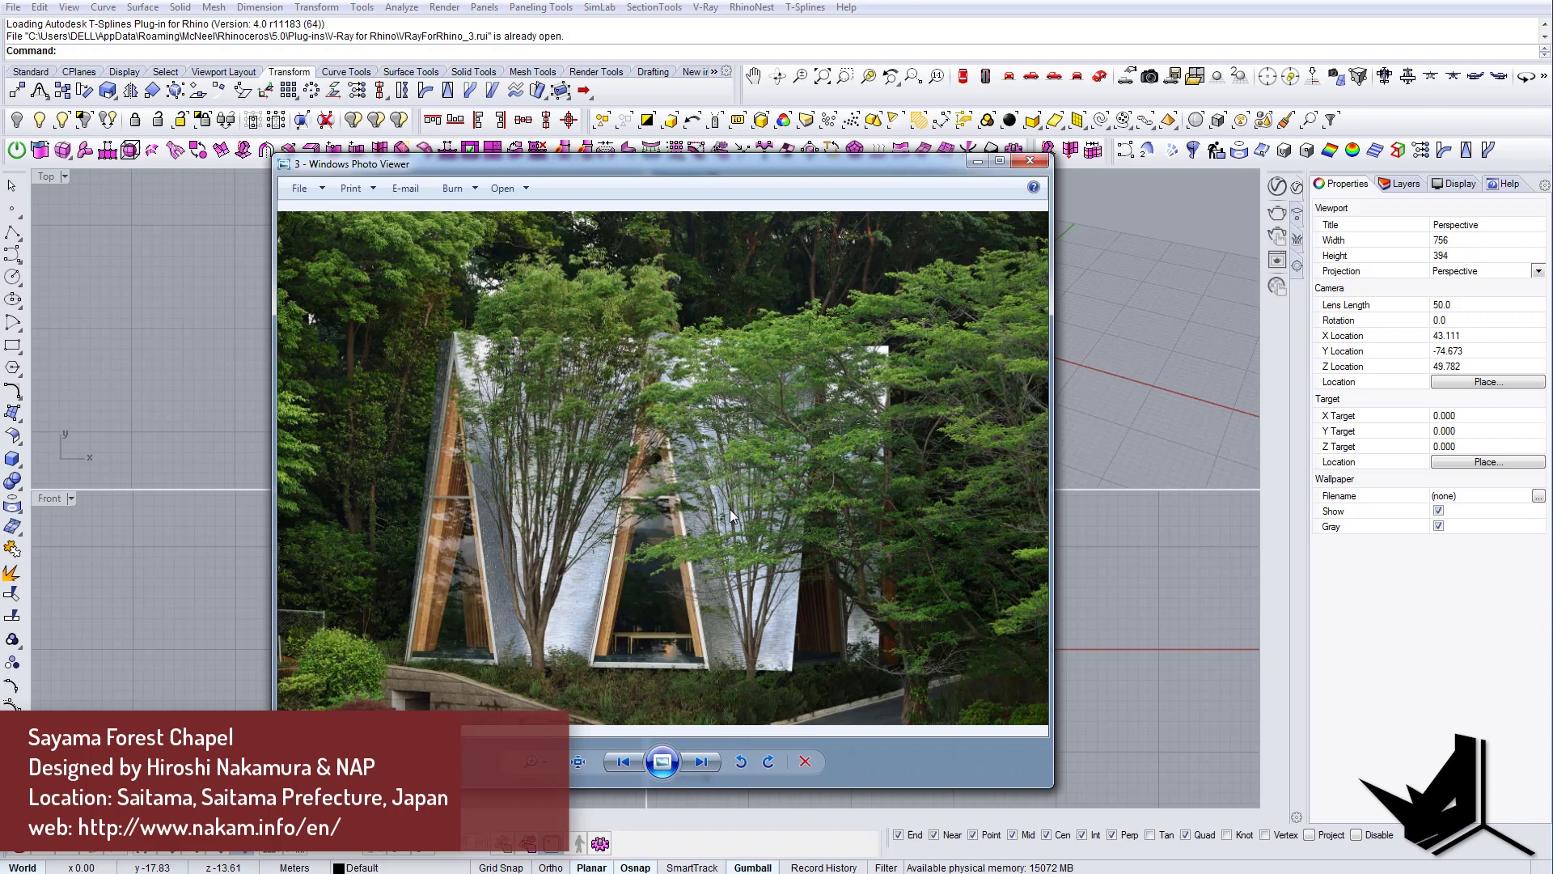
left_click(701, 761)
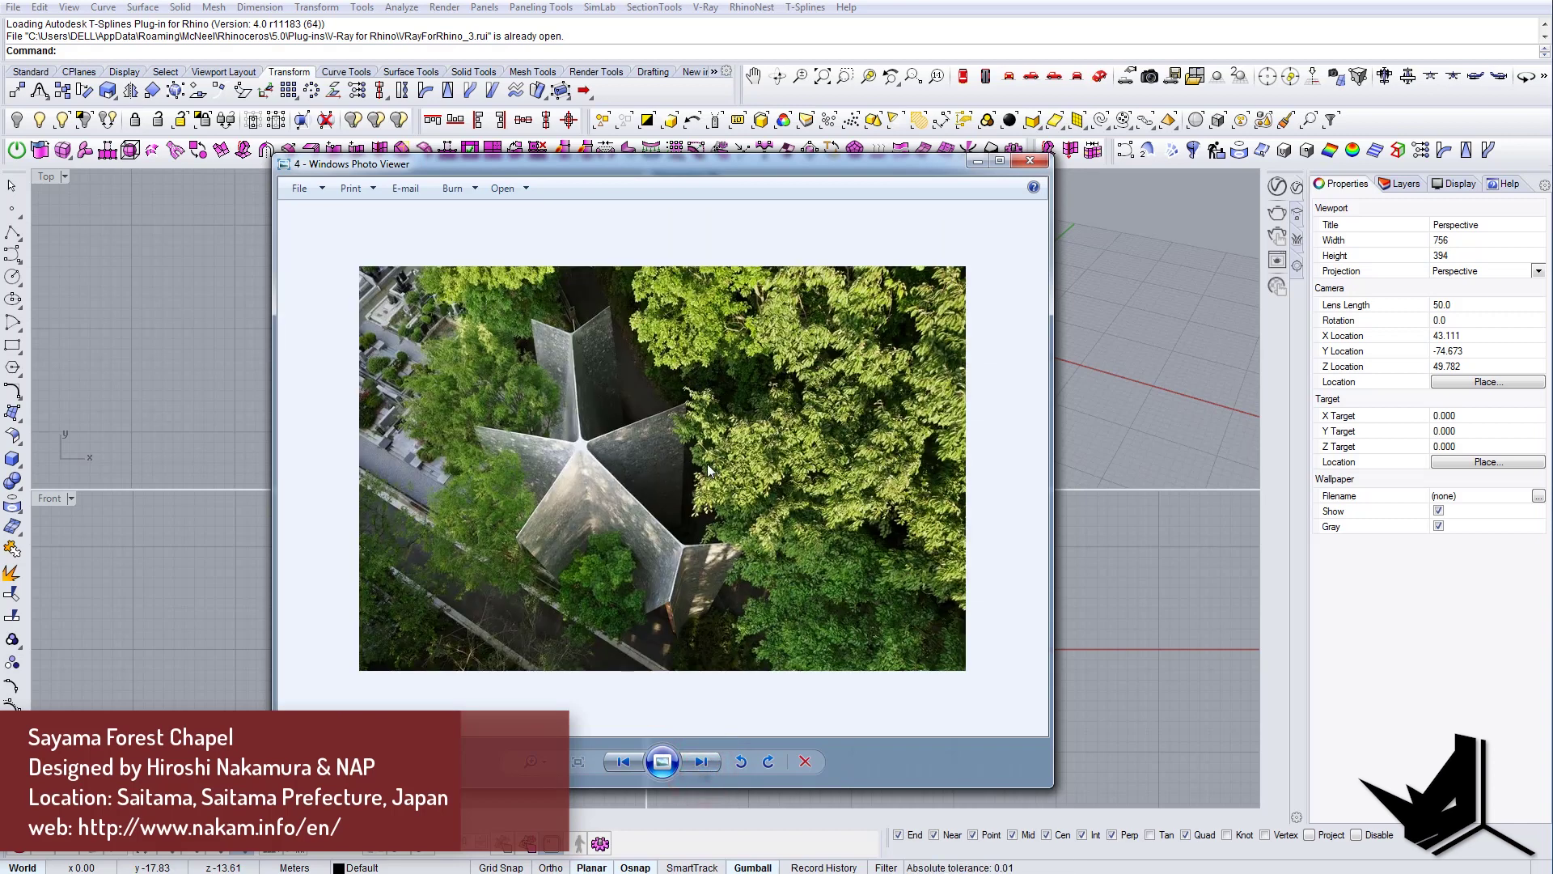
left_click(701, 762)
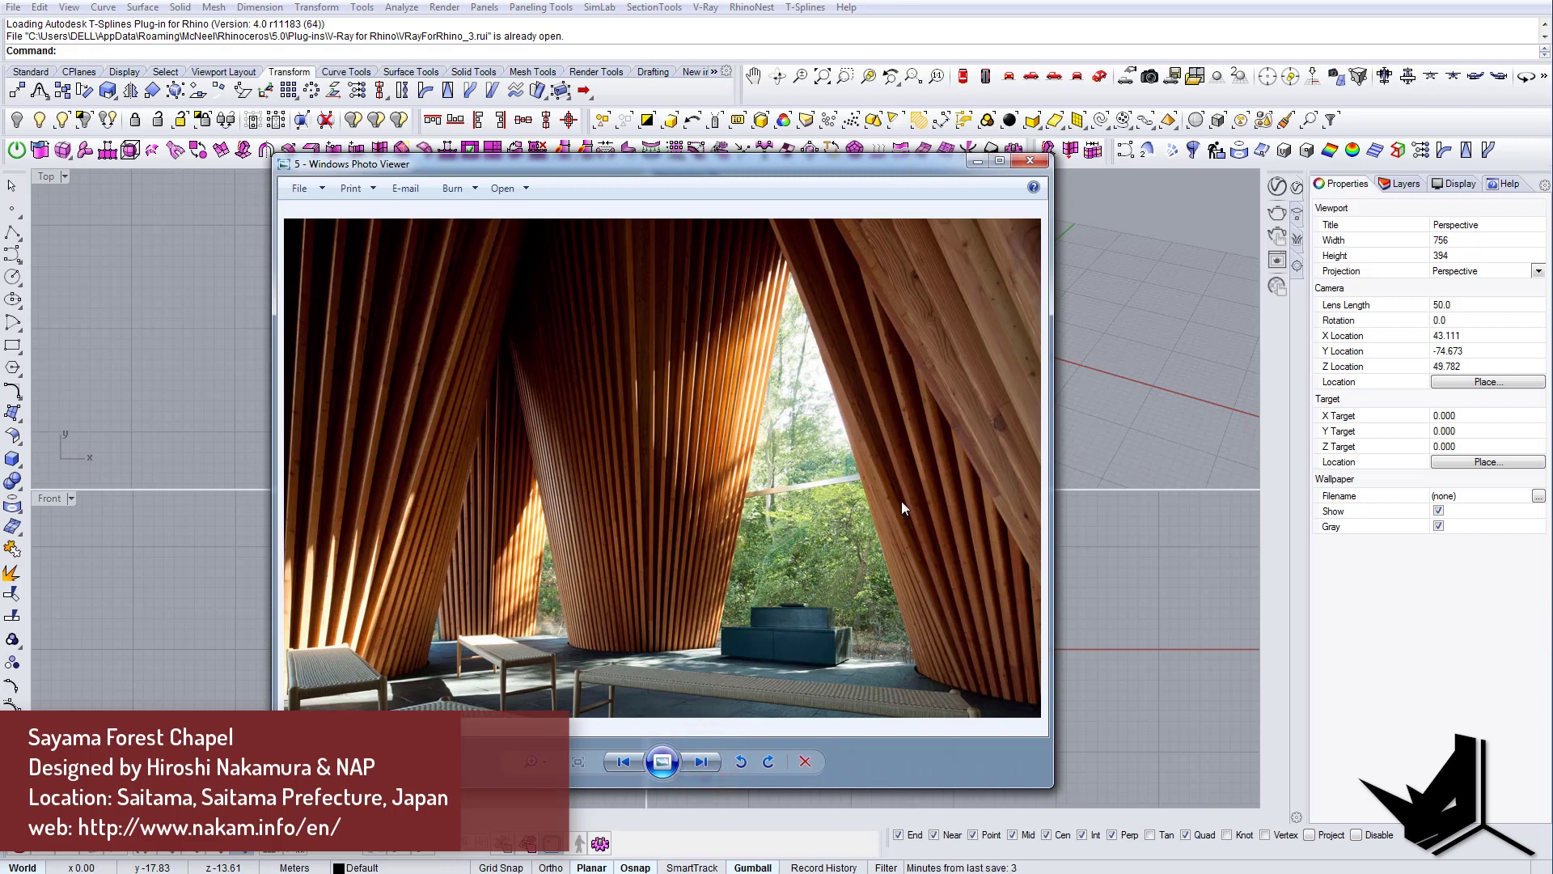
left_click(701, 762)
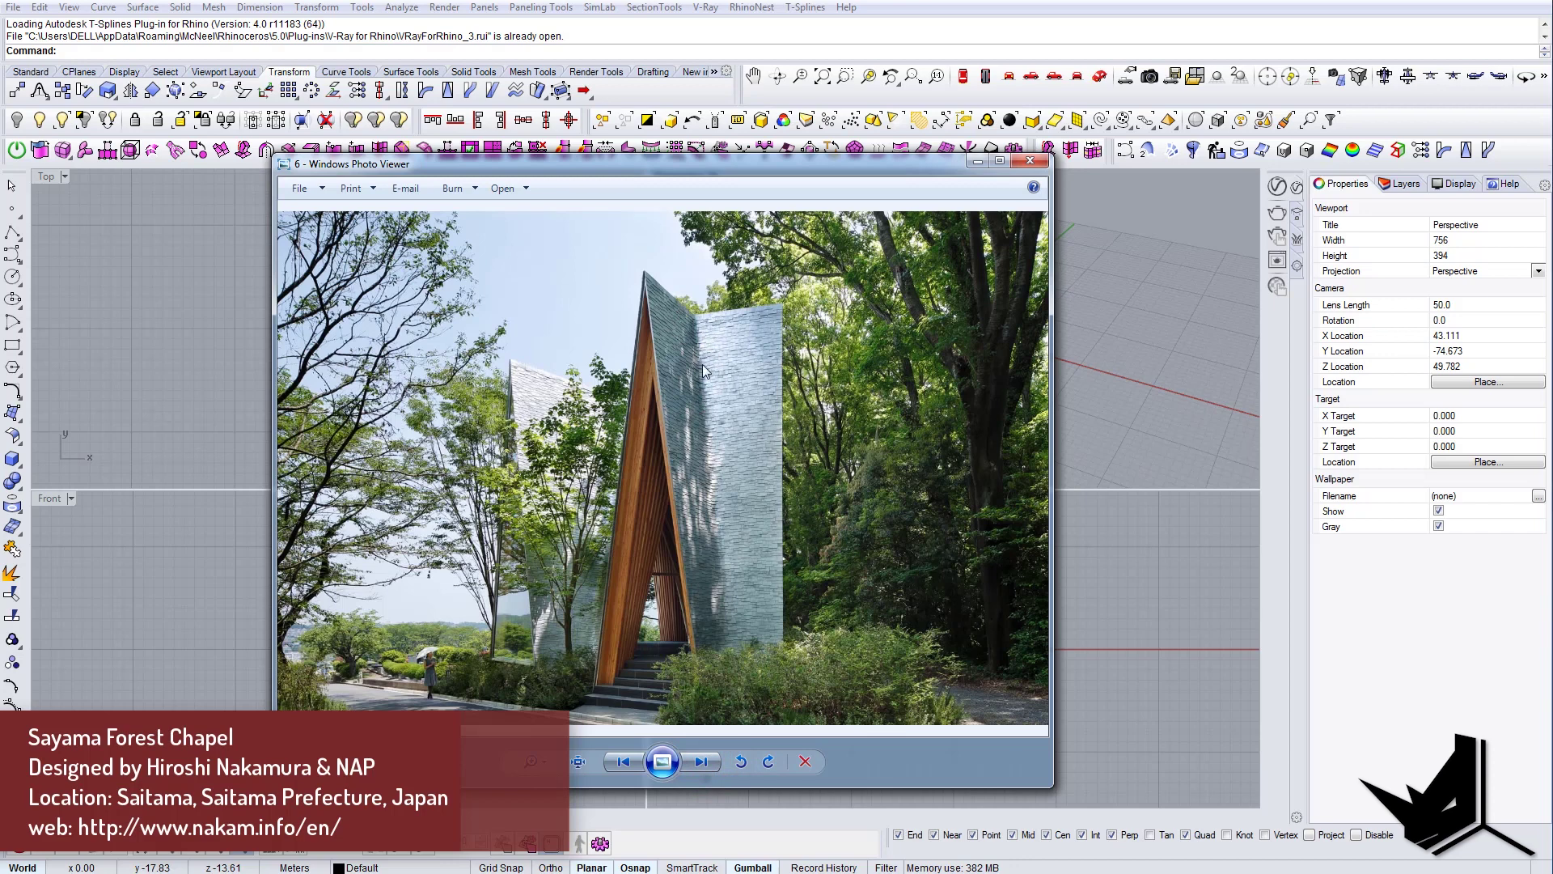
double_click(710, 763)
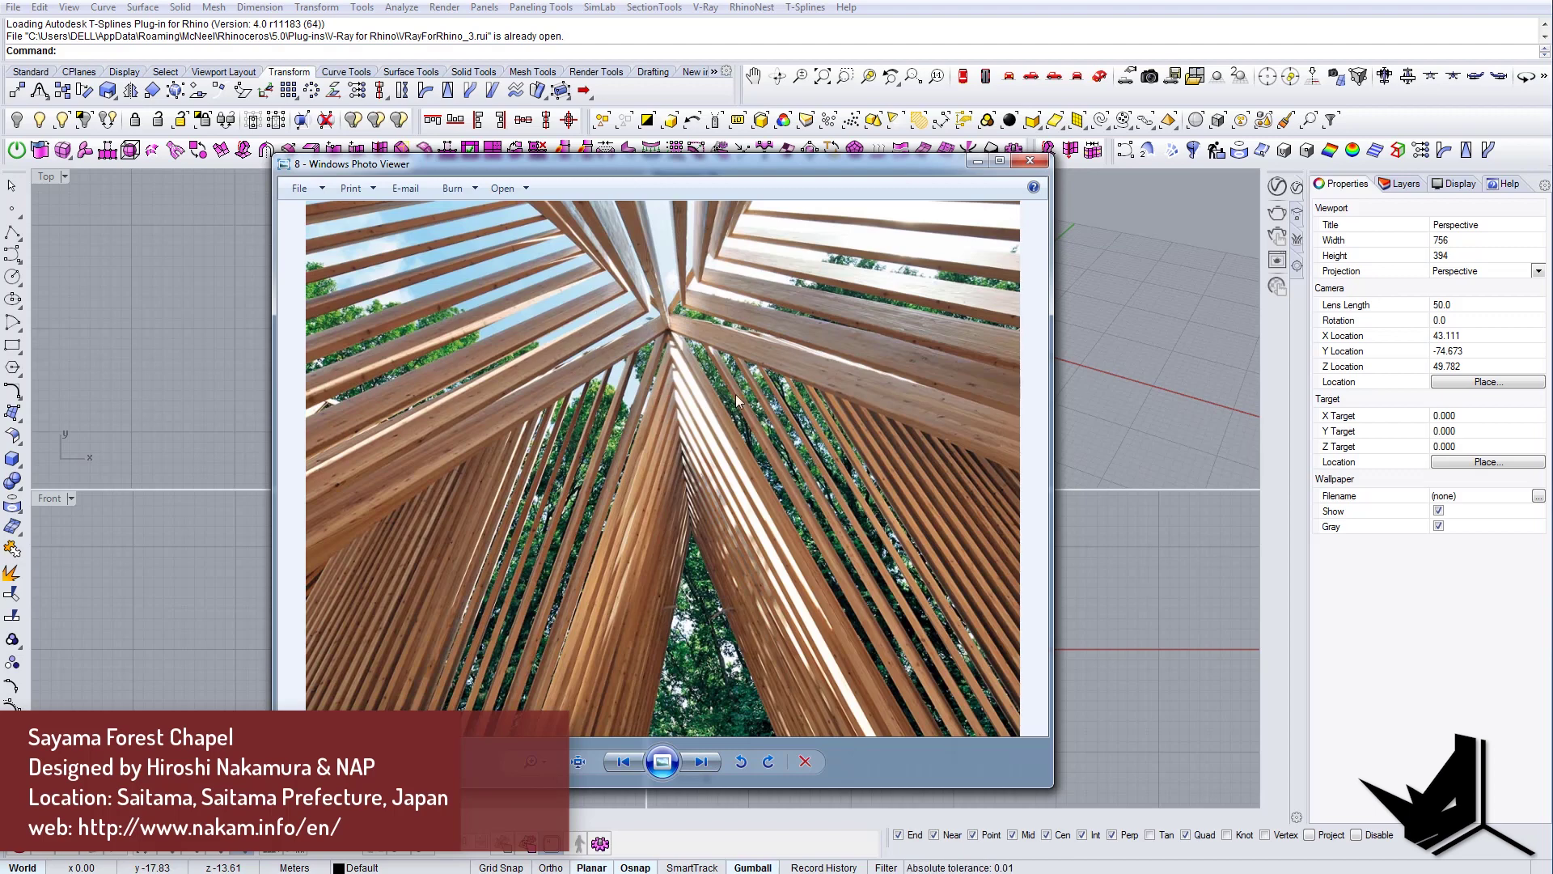
left_click(702, 762)
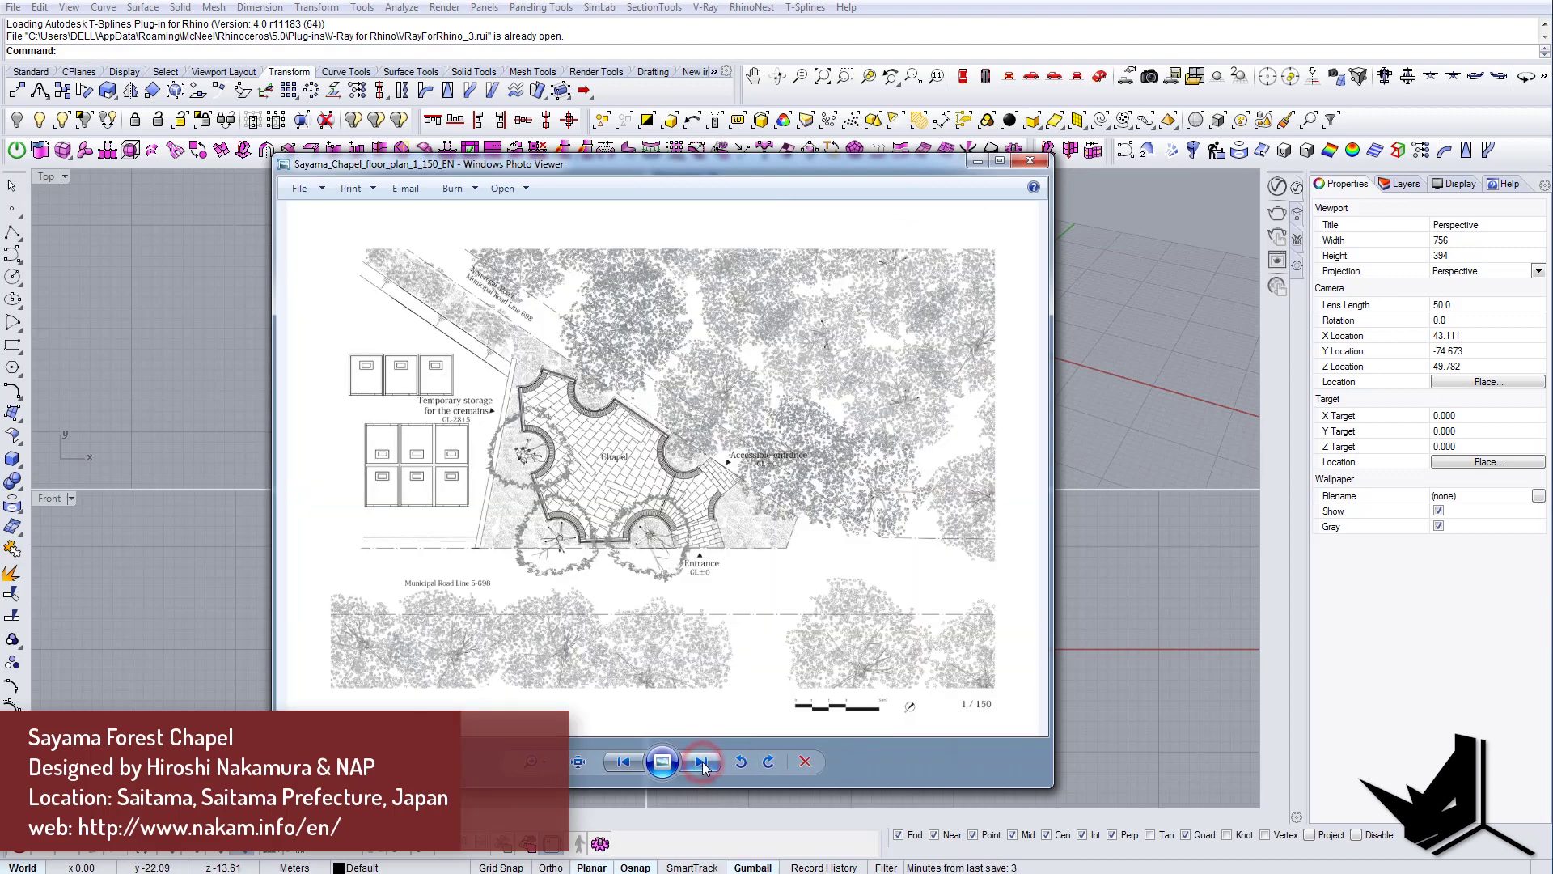
left_click(702, 763)
left_click(702, 763)
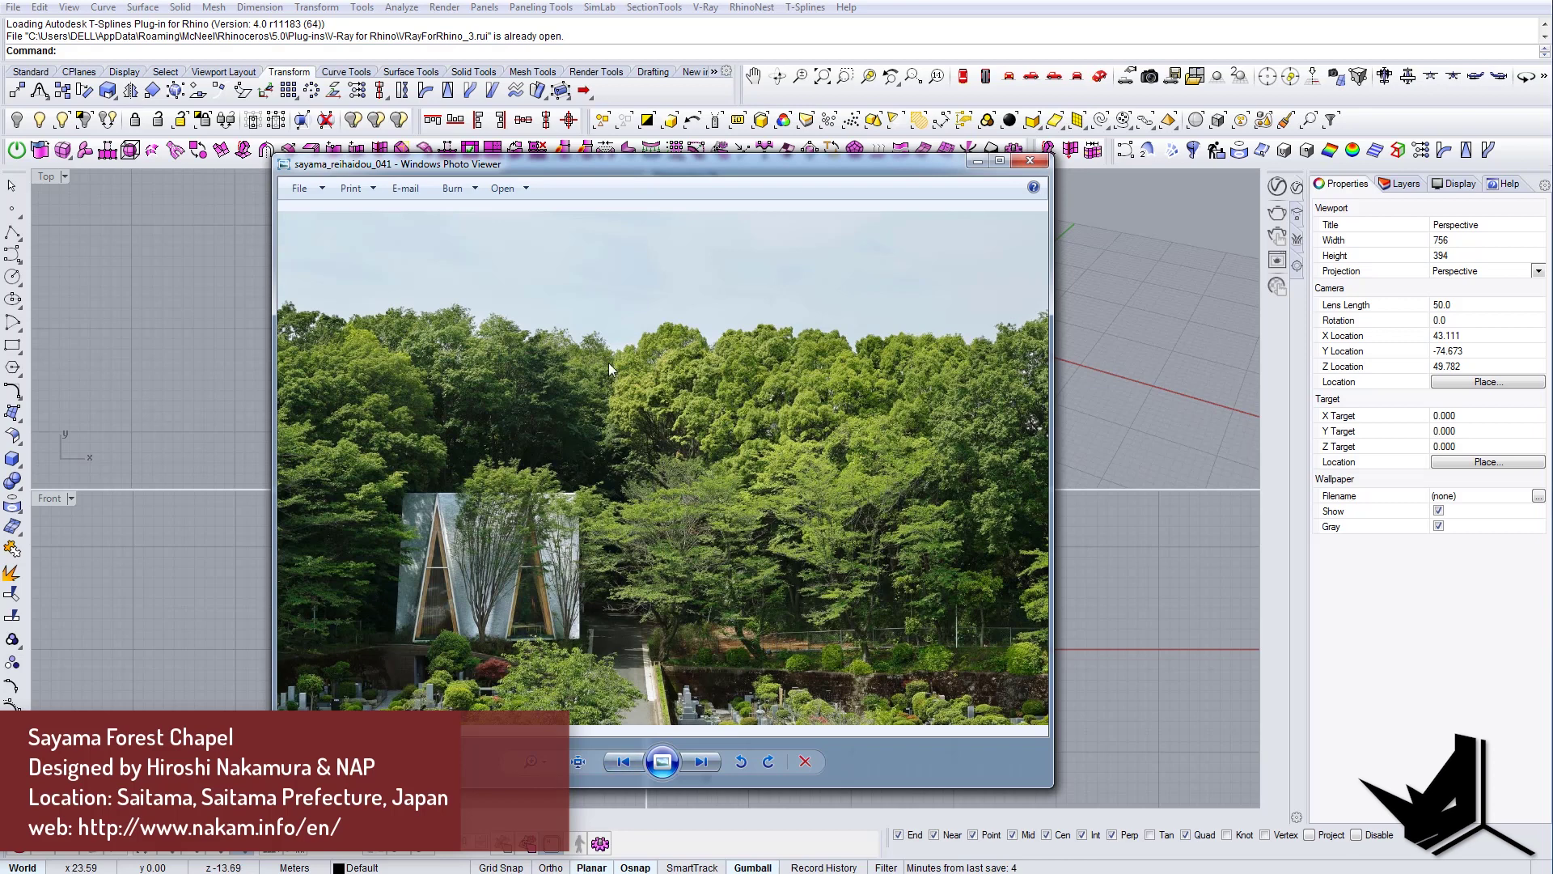
left_click(980, 163)
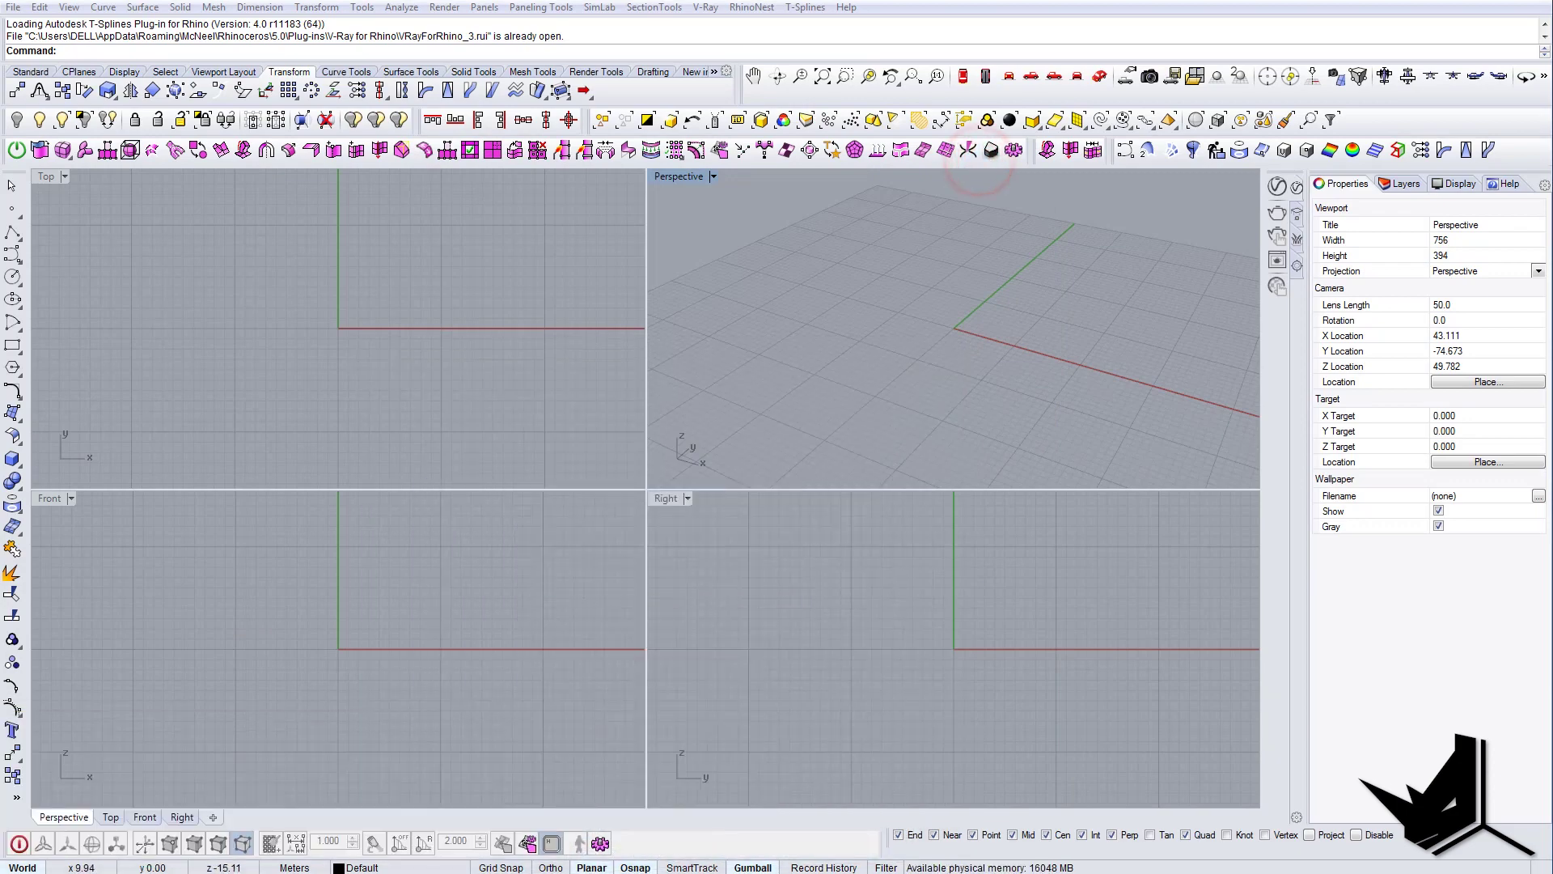
- Switch back to Windows Photo Viewer, show the aerial photo of the timber frame, and move the viewer clear of the Rhino window
key("alt+Tab")
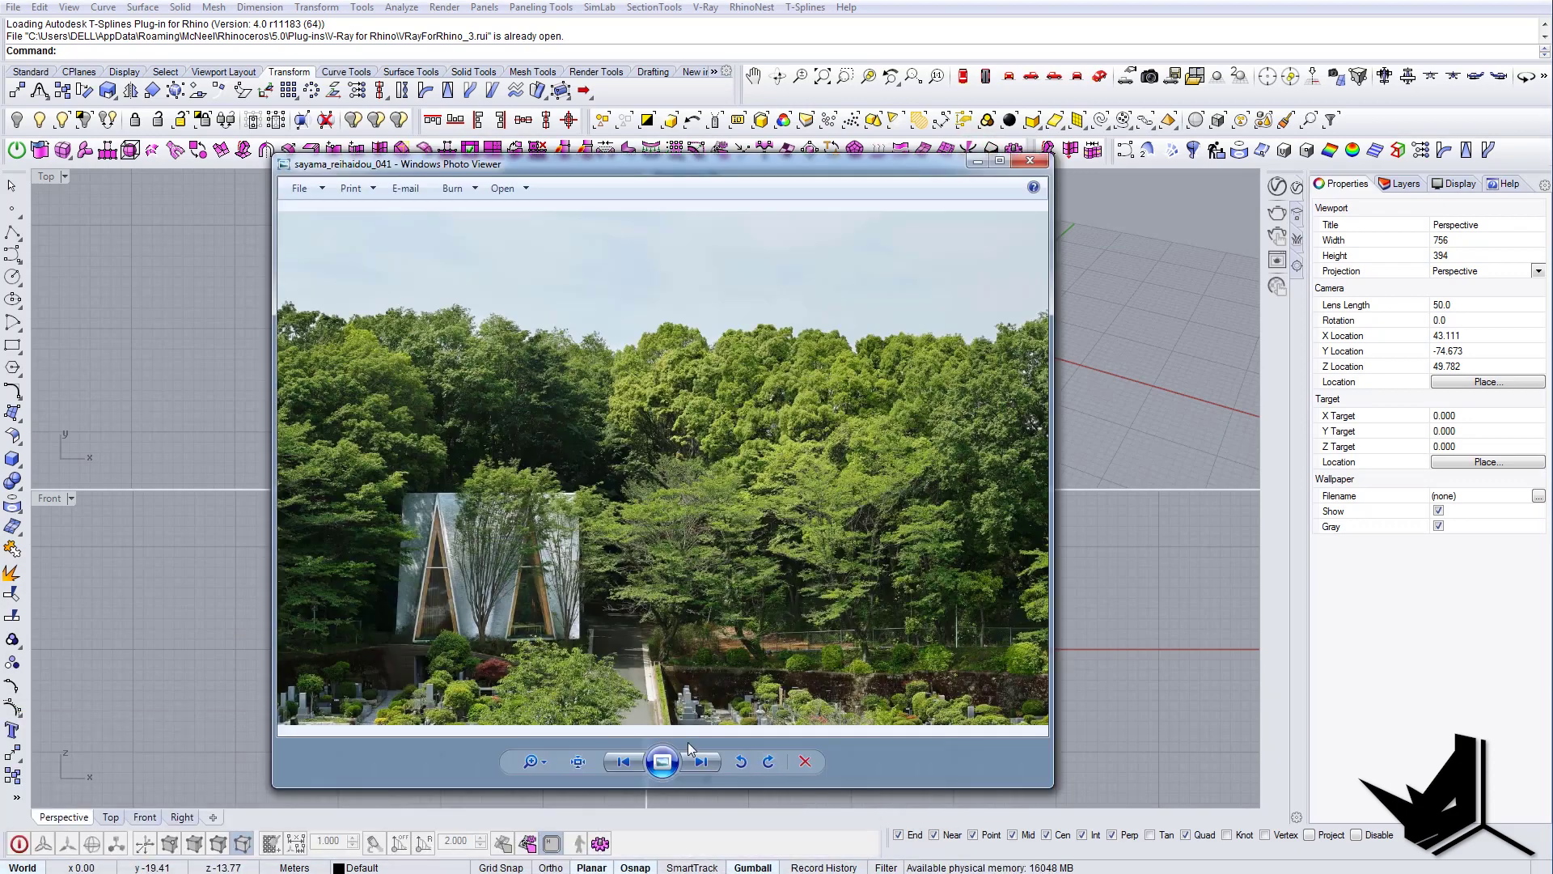
left_click(701, 761)
left_click(701, 761)
left_click(702, 762)
left_click(704, 763)
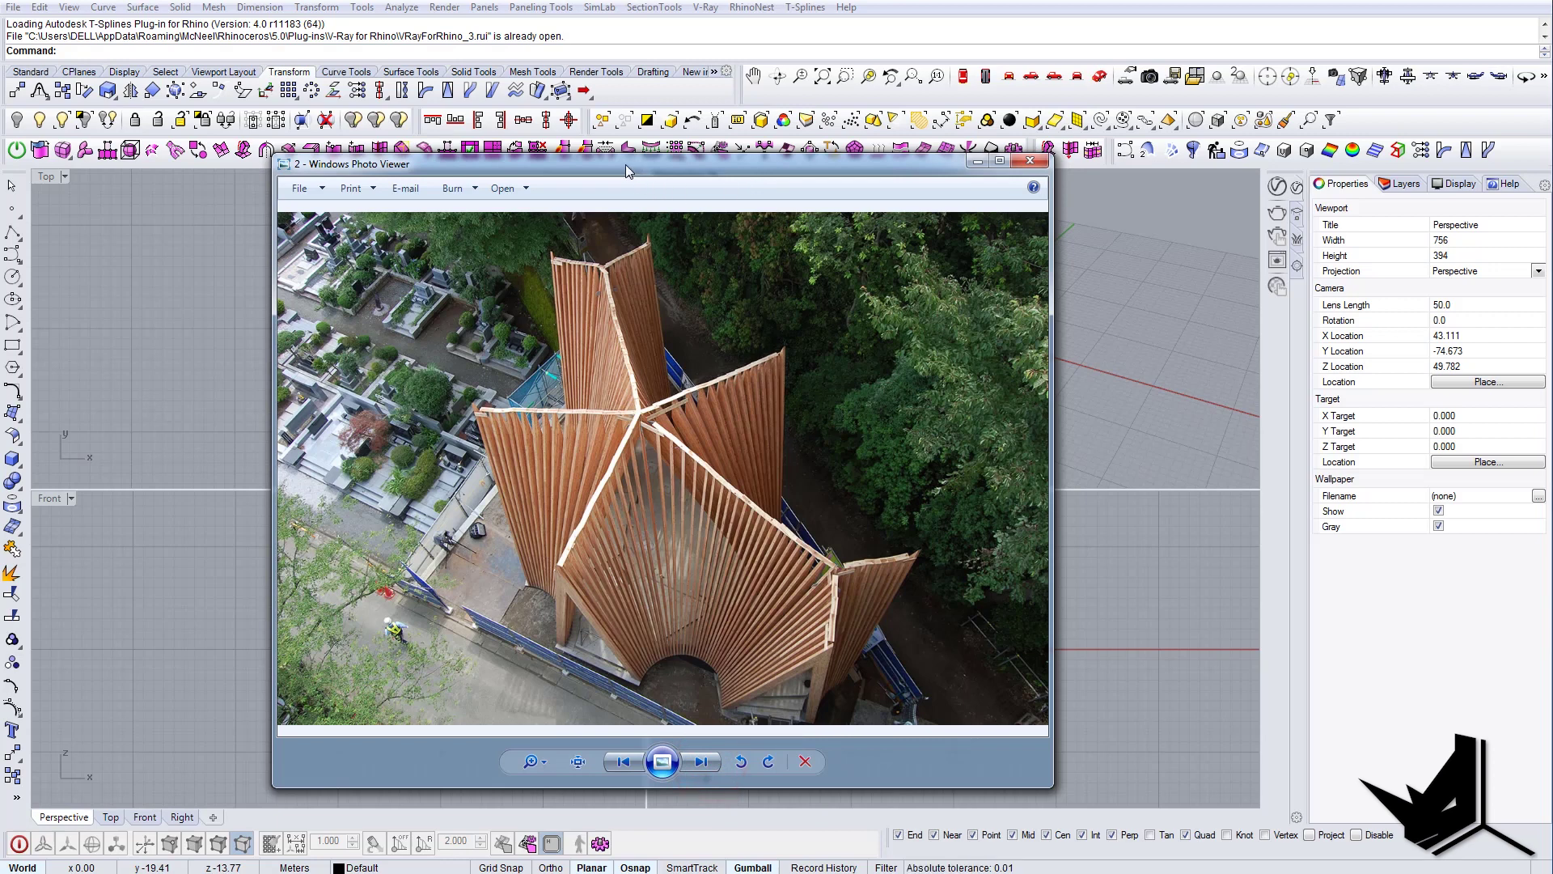
left_click_drag(627, 168, 660, 167)
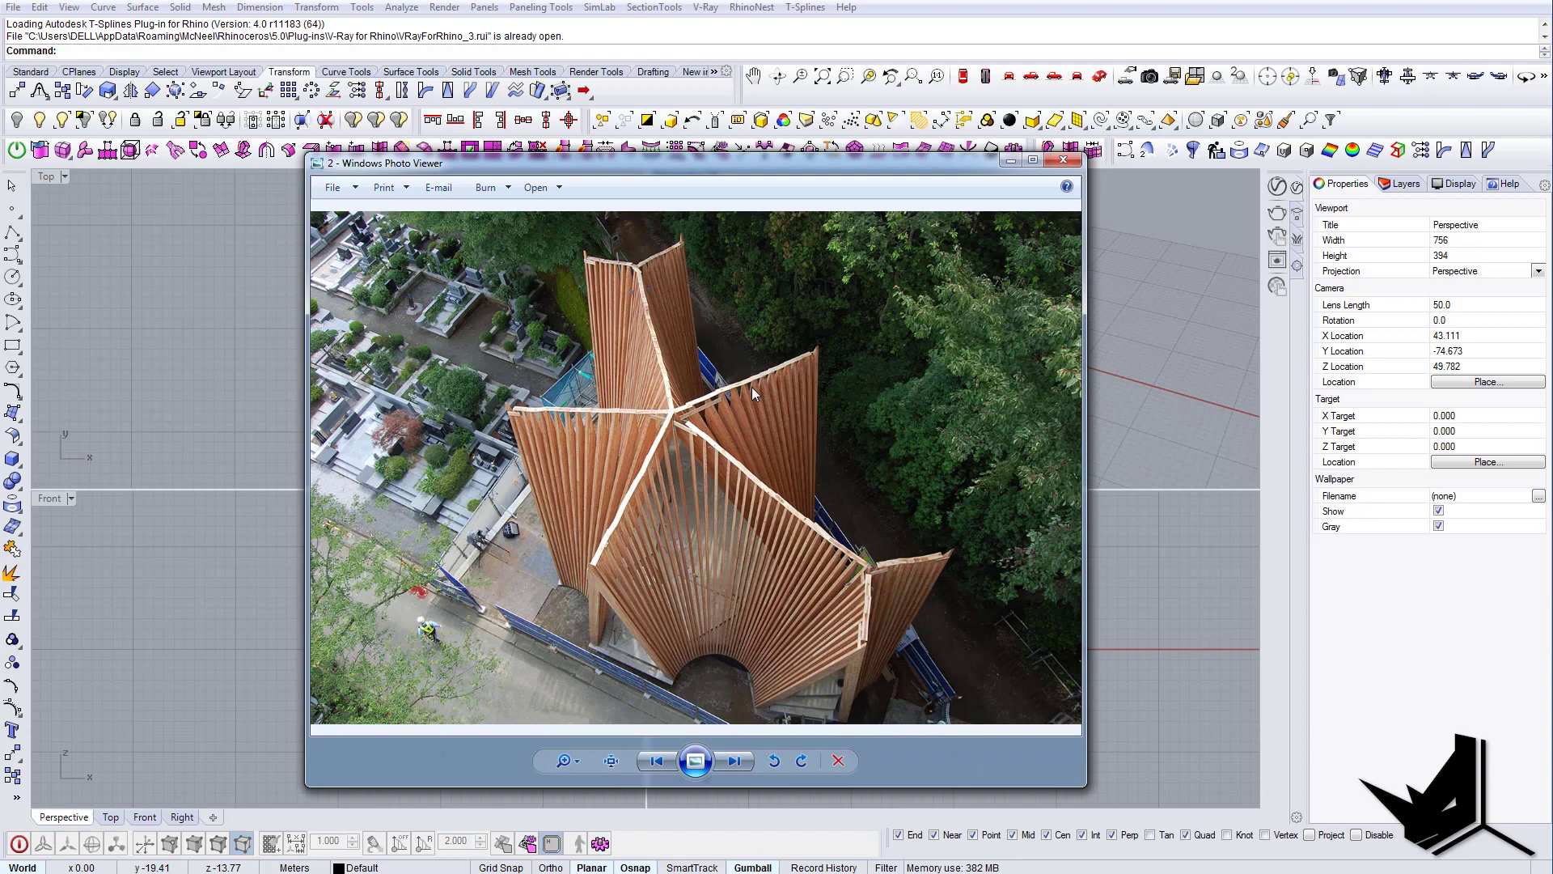
left_click_drag(709, 165, 1552, 324)
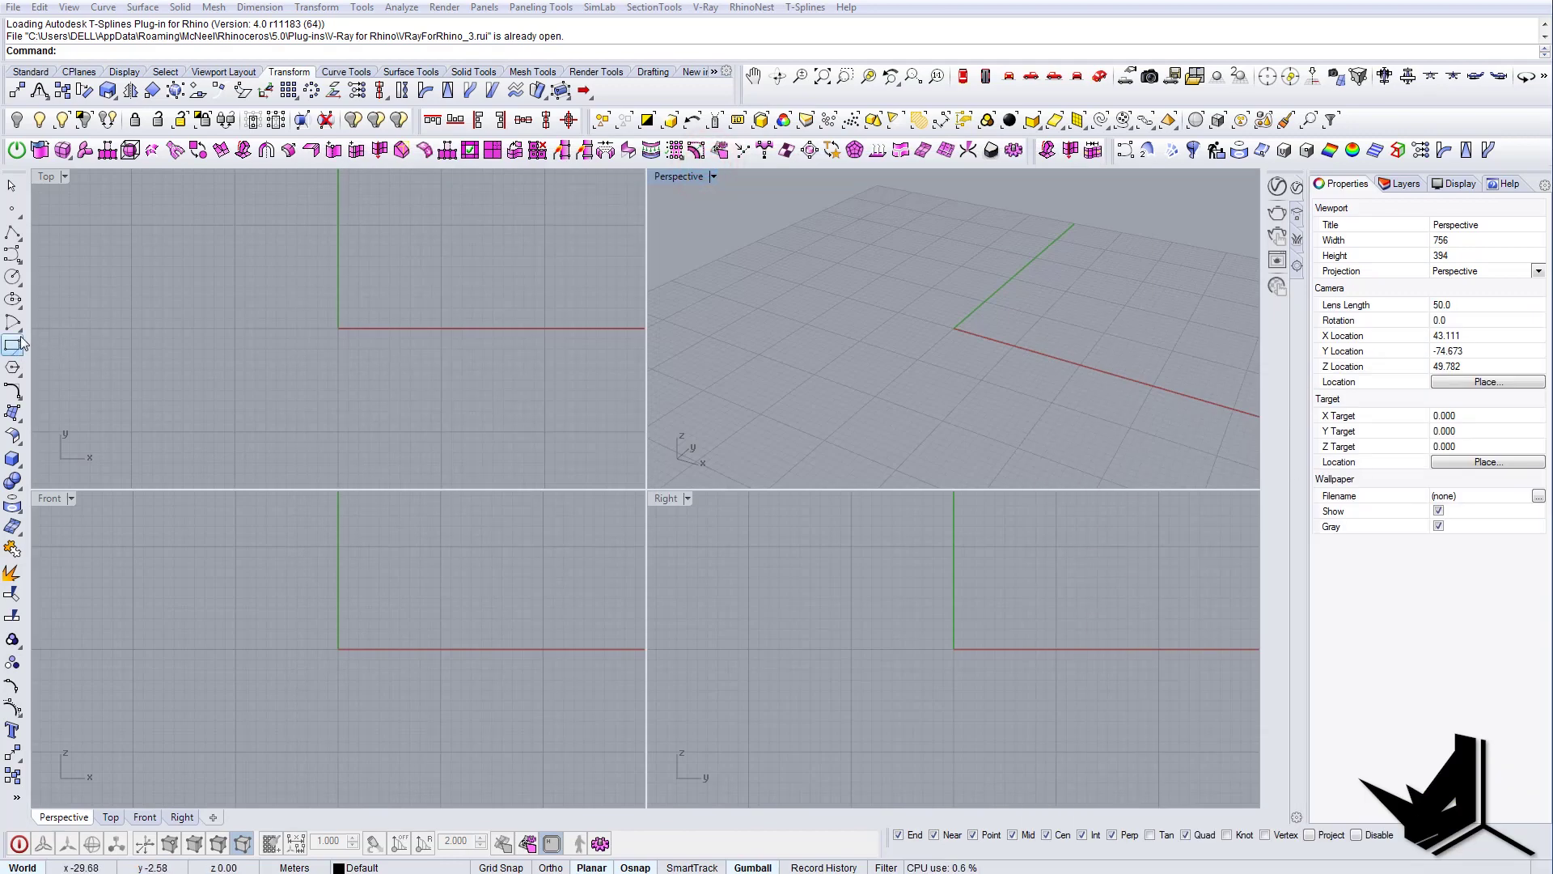
left_click(11, 370)
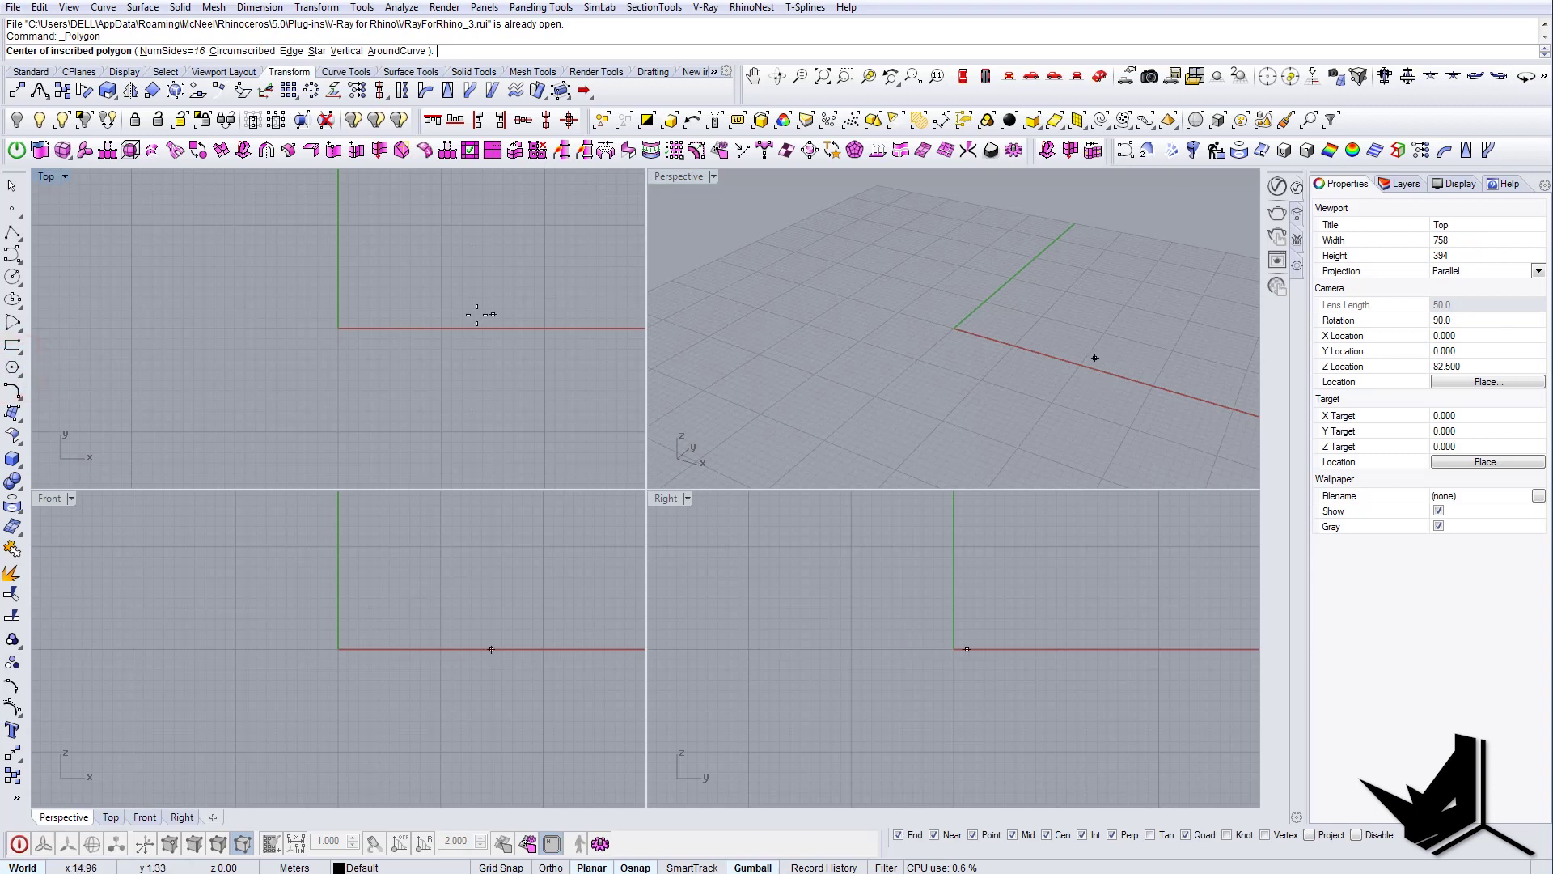
left_click(358, 336)
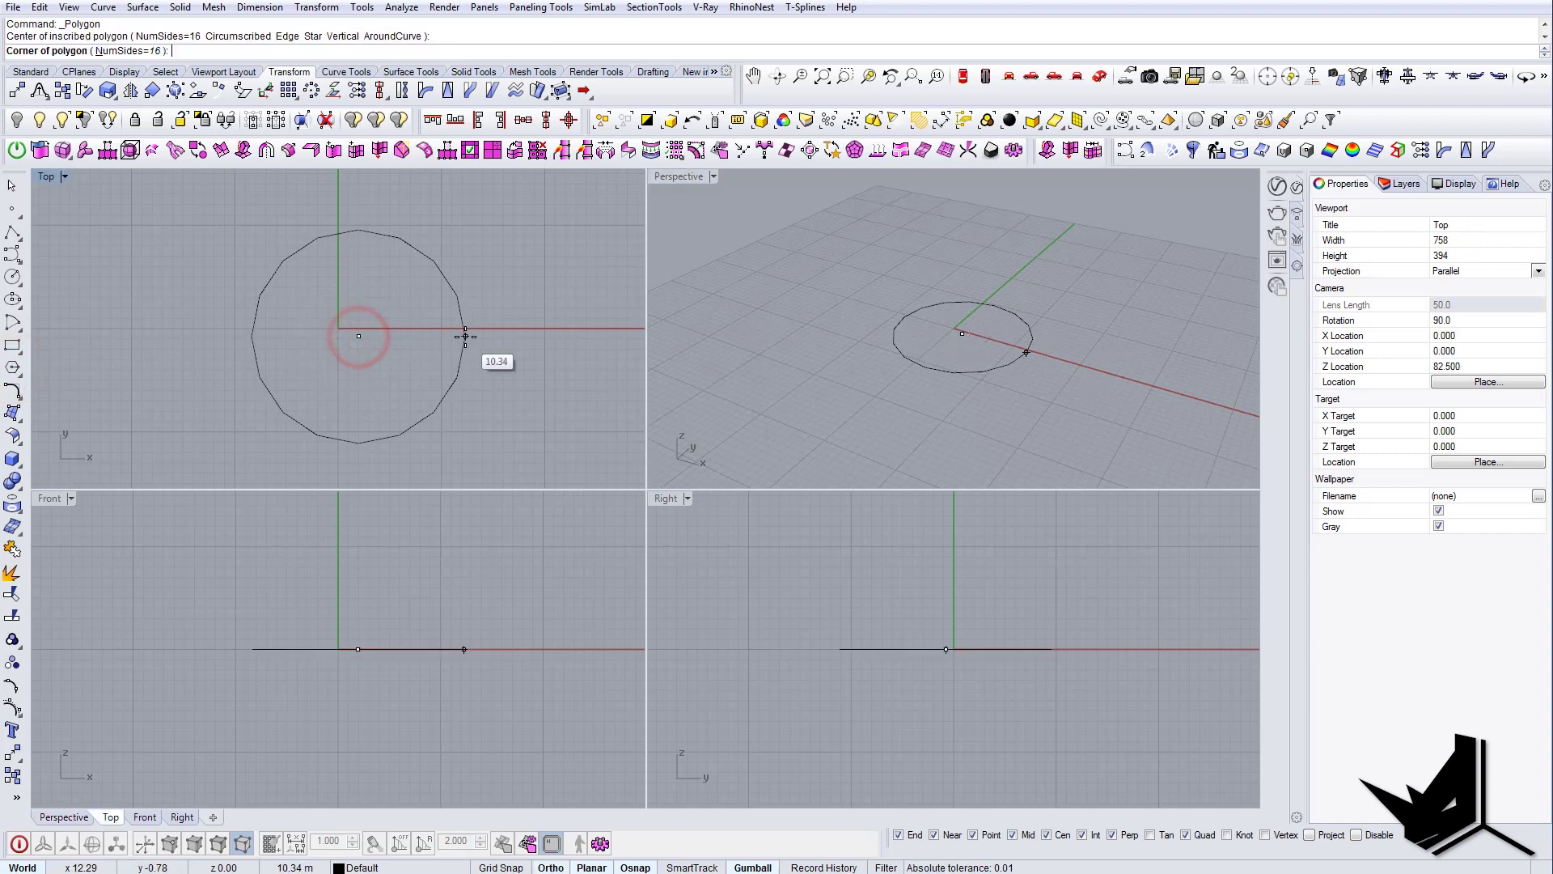
type("5")
key("Return")
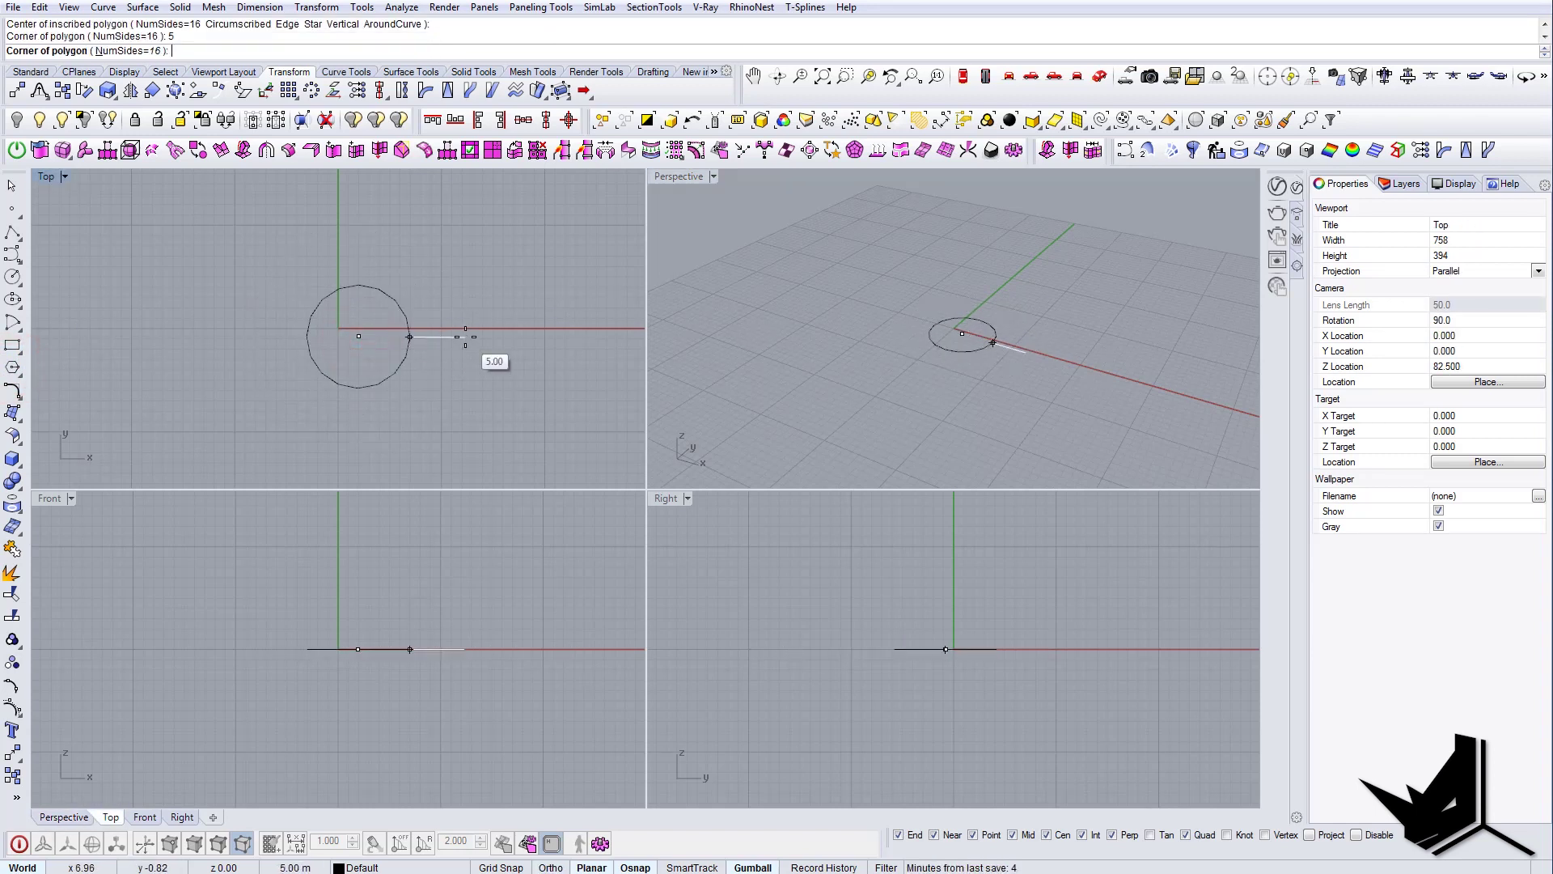
key("Escape")
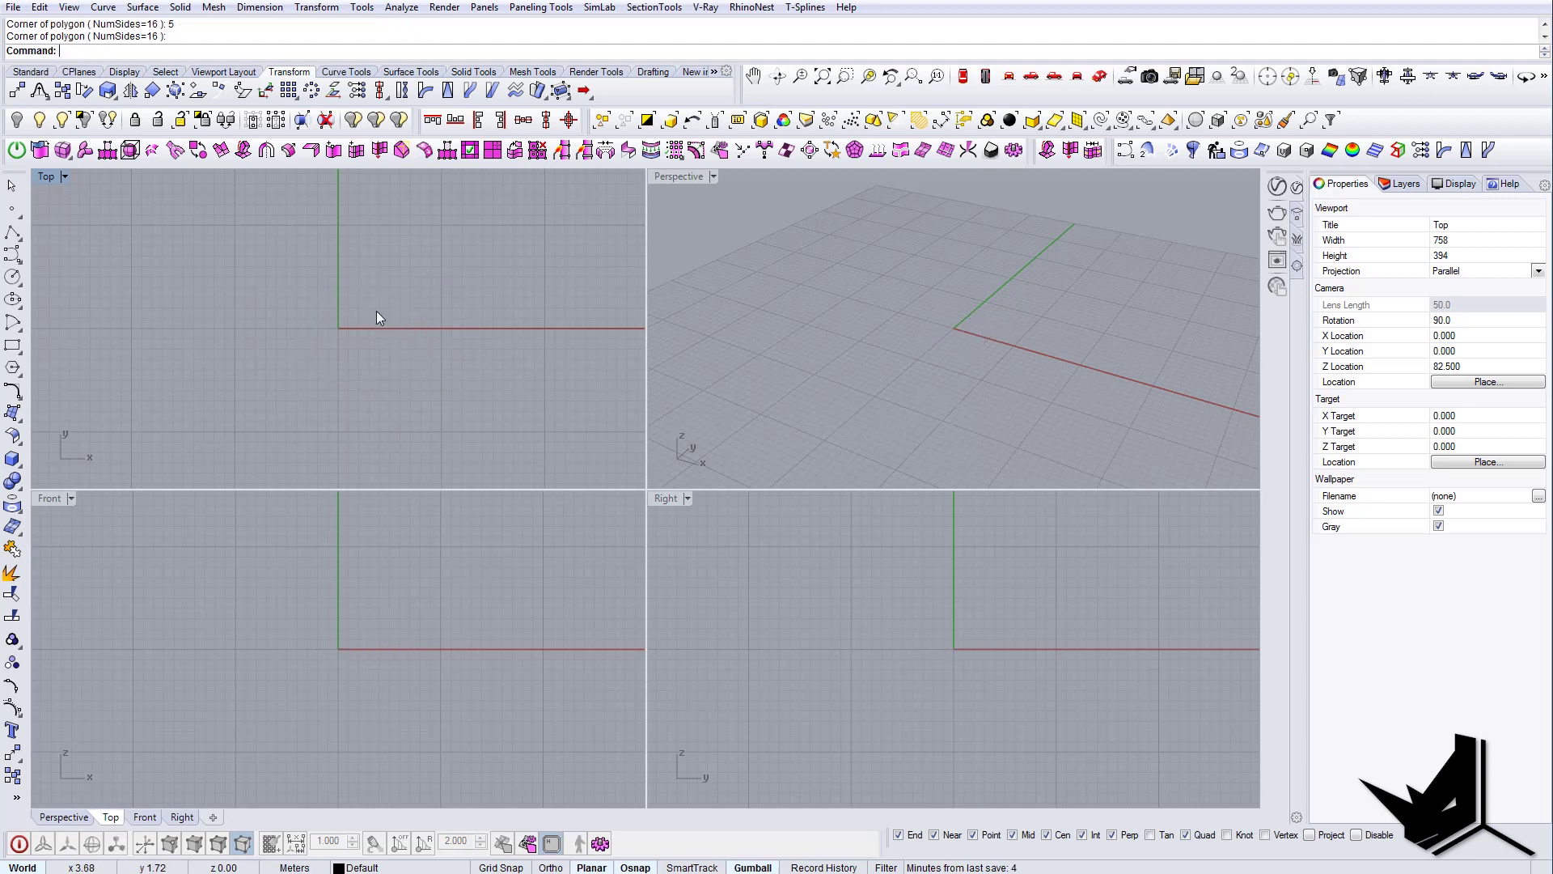
right_click_drag(379, 318, 399, 345)
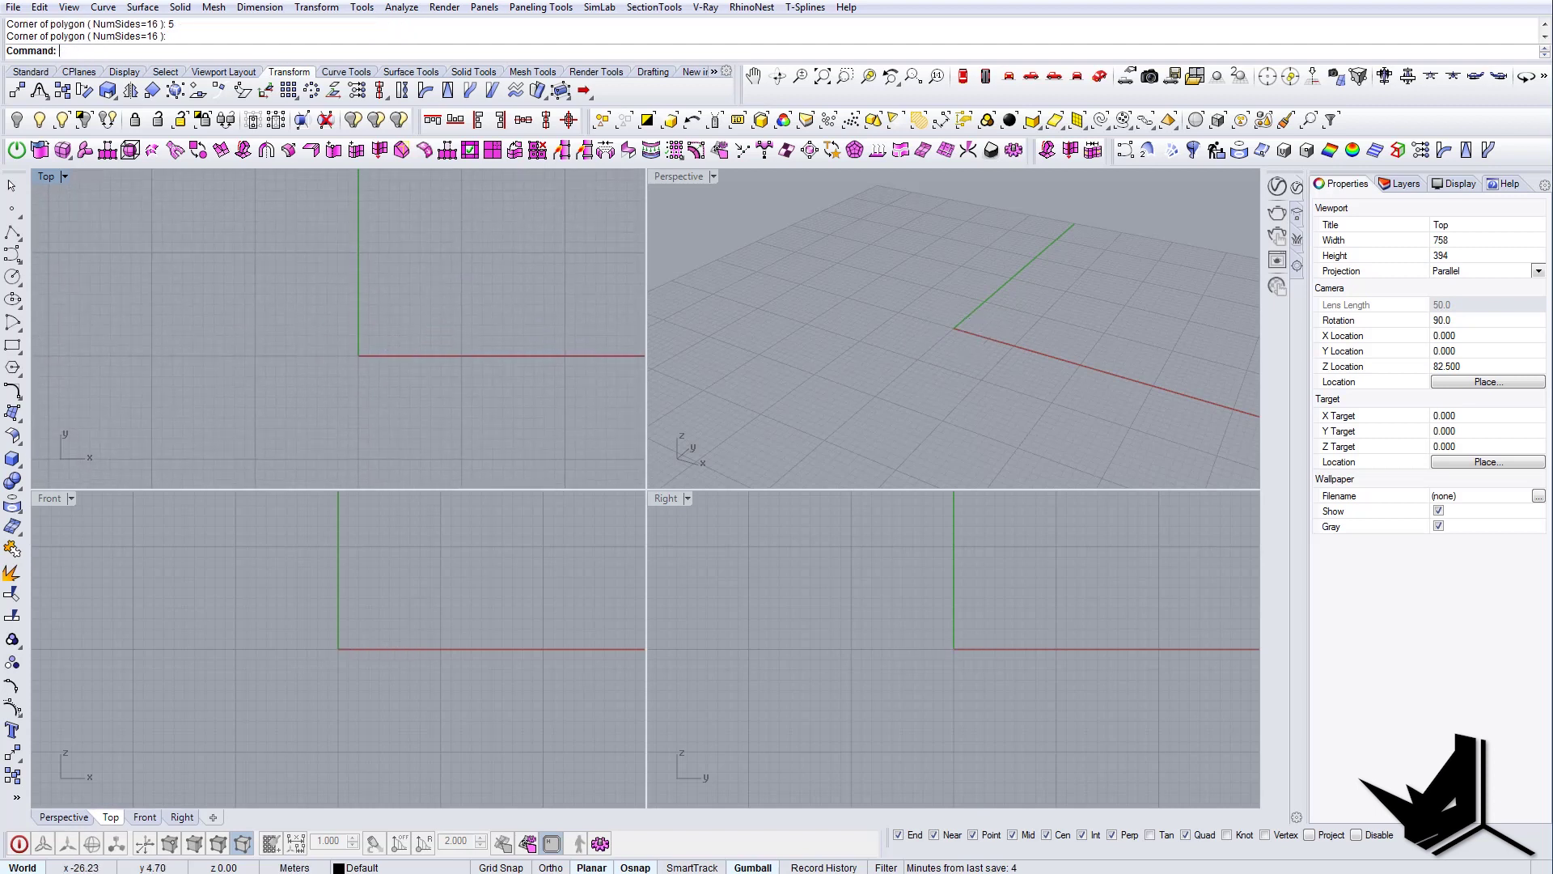
- Draw a 5-sided polygon near the origin in the Top view, about 9.24 m from centre to corner, with one corner pointing straight up
left_click(13, 369)
left_click(164, 51)
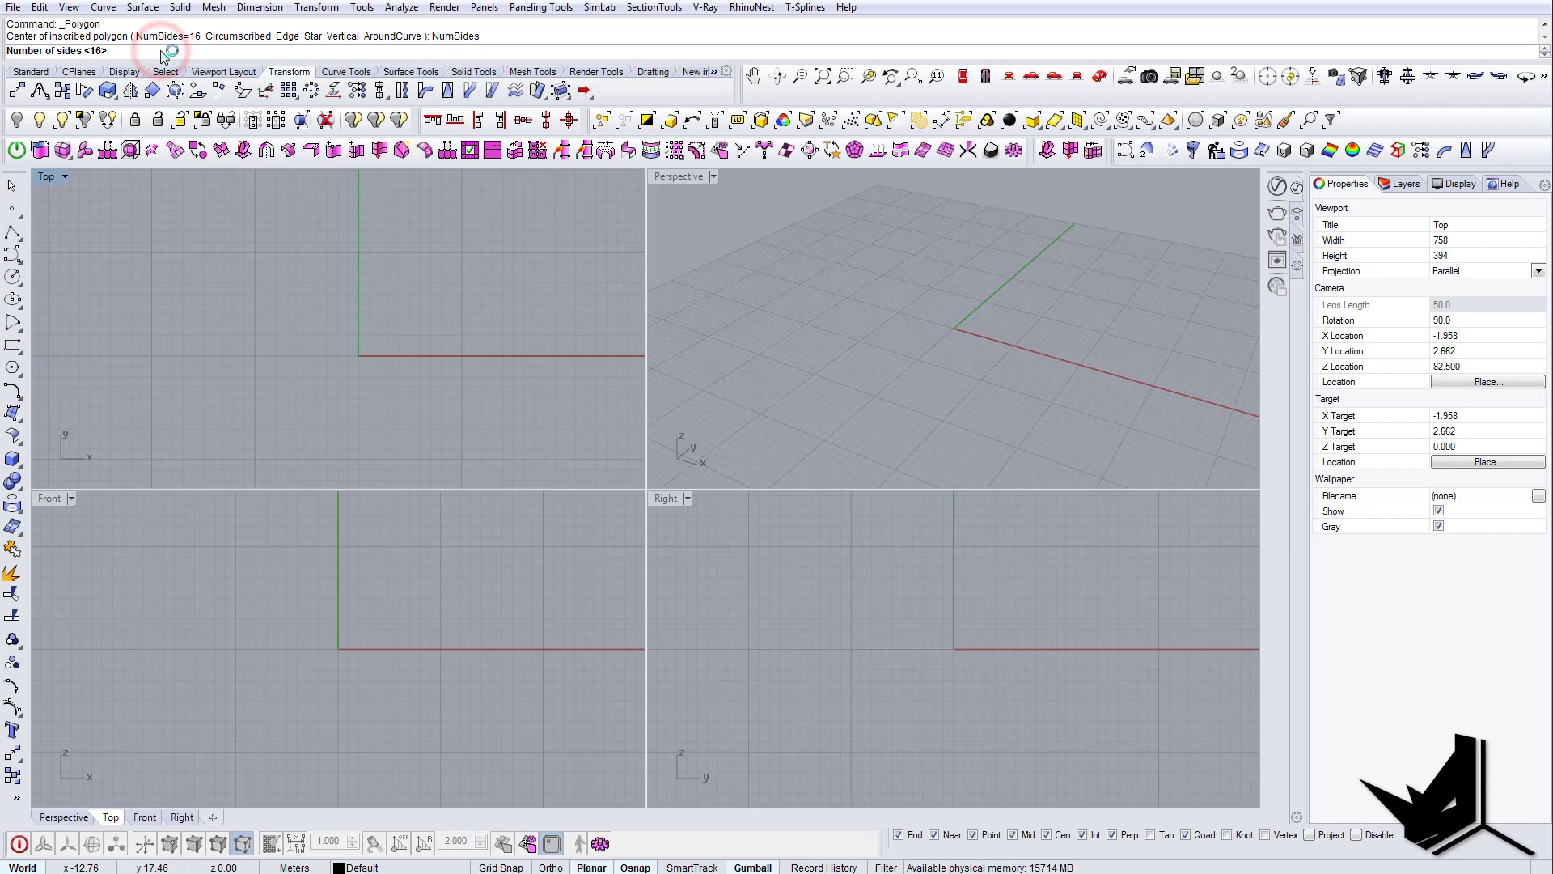
type("5")
key("Return")
left_click(373, 353)
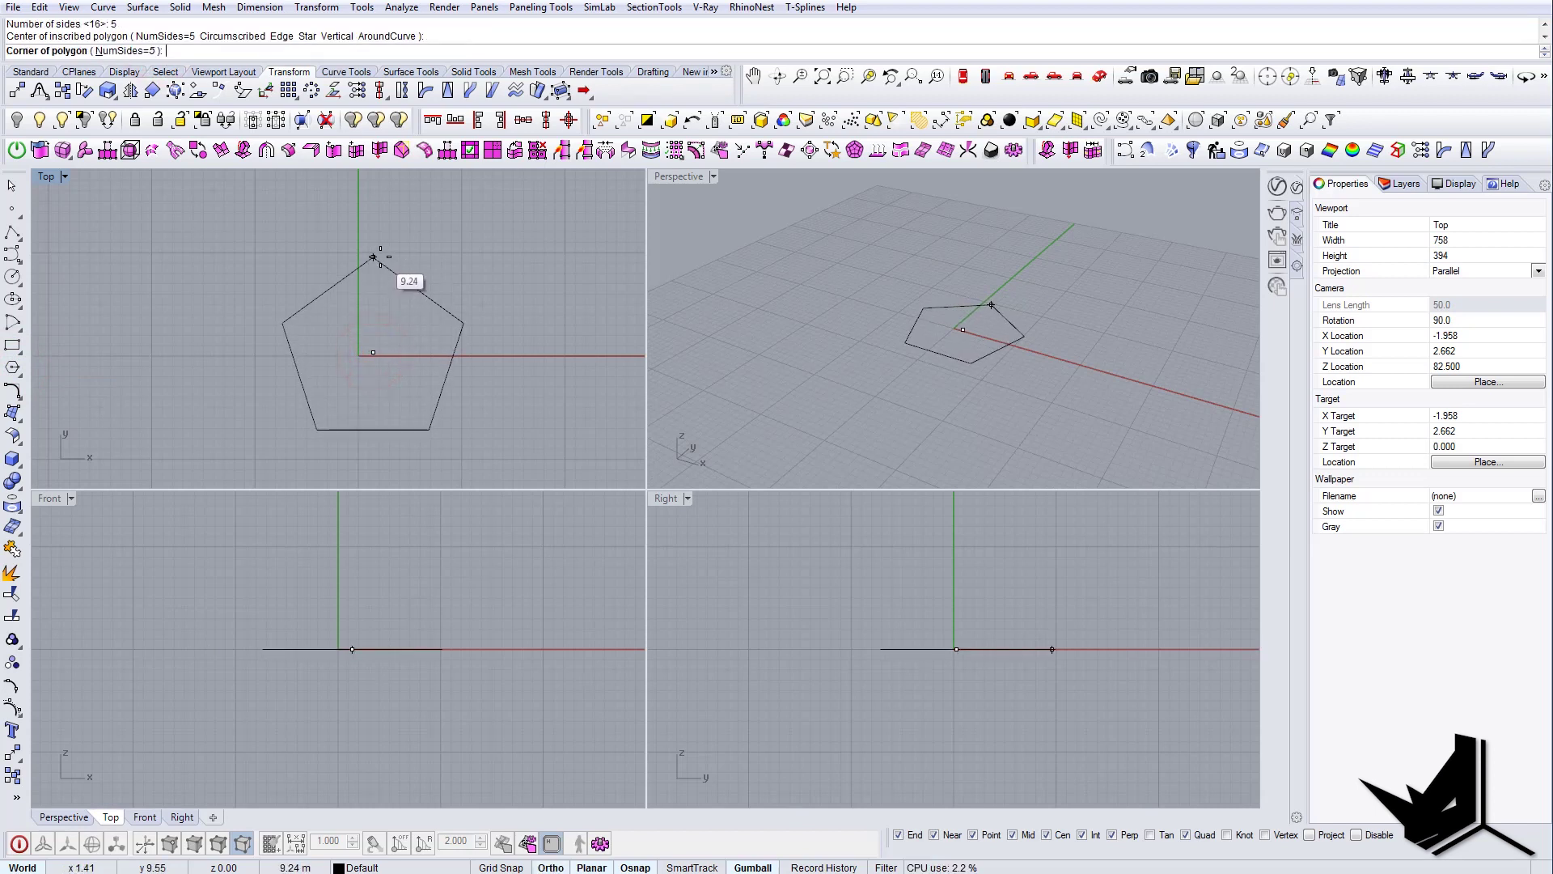
left_click(381, 255, "shift")
- Draw a line from the midpoint of the pentagon's bottom edge to its top corner
right_click_drag(364, 282, 347, 272)
type("L")
key("Return")
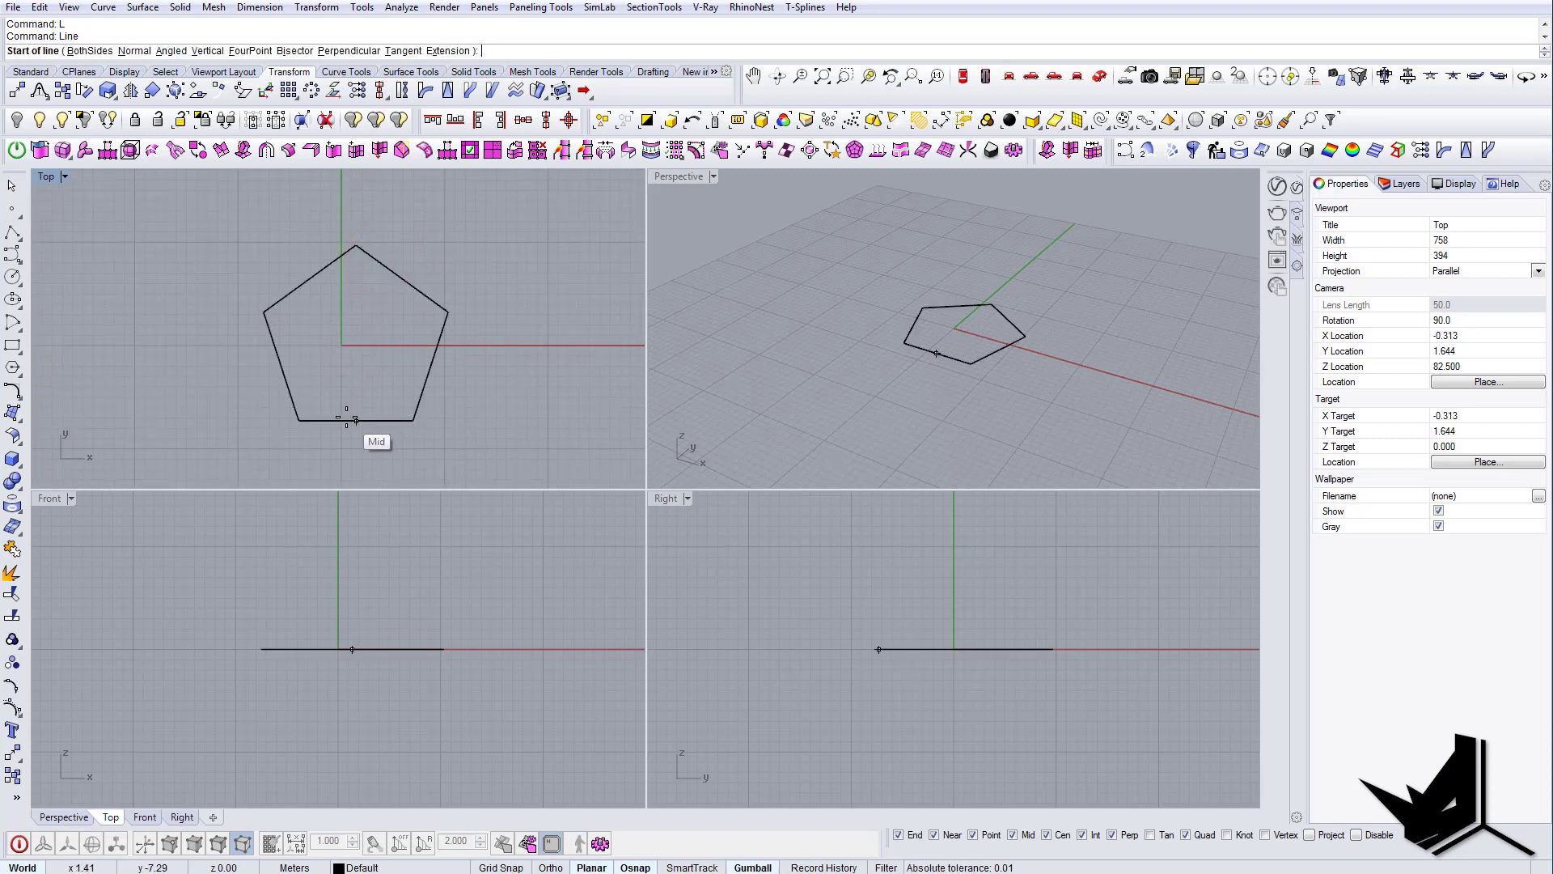
left_click(356, 419)
left_click(359, 244)
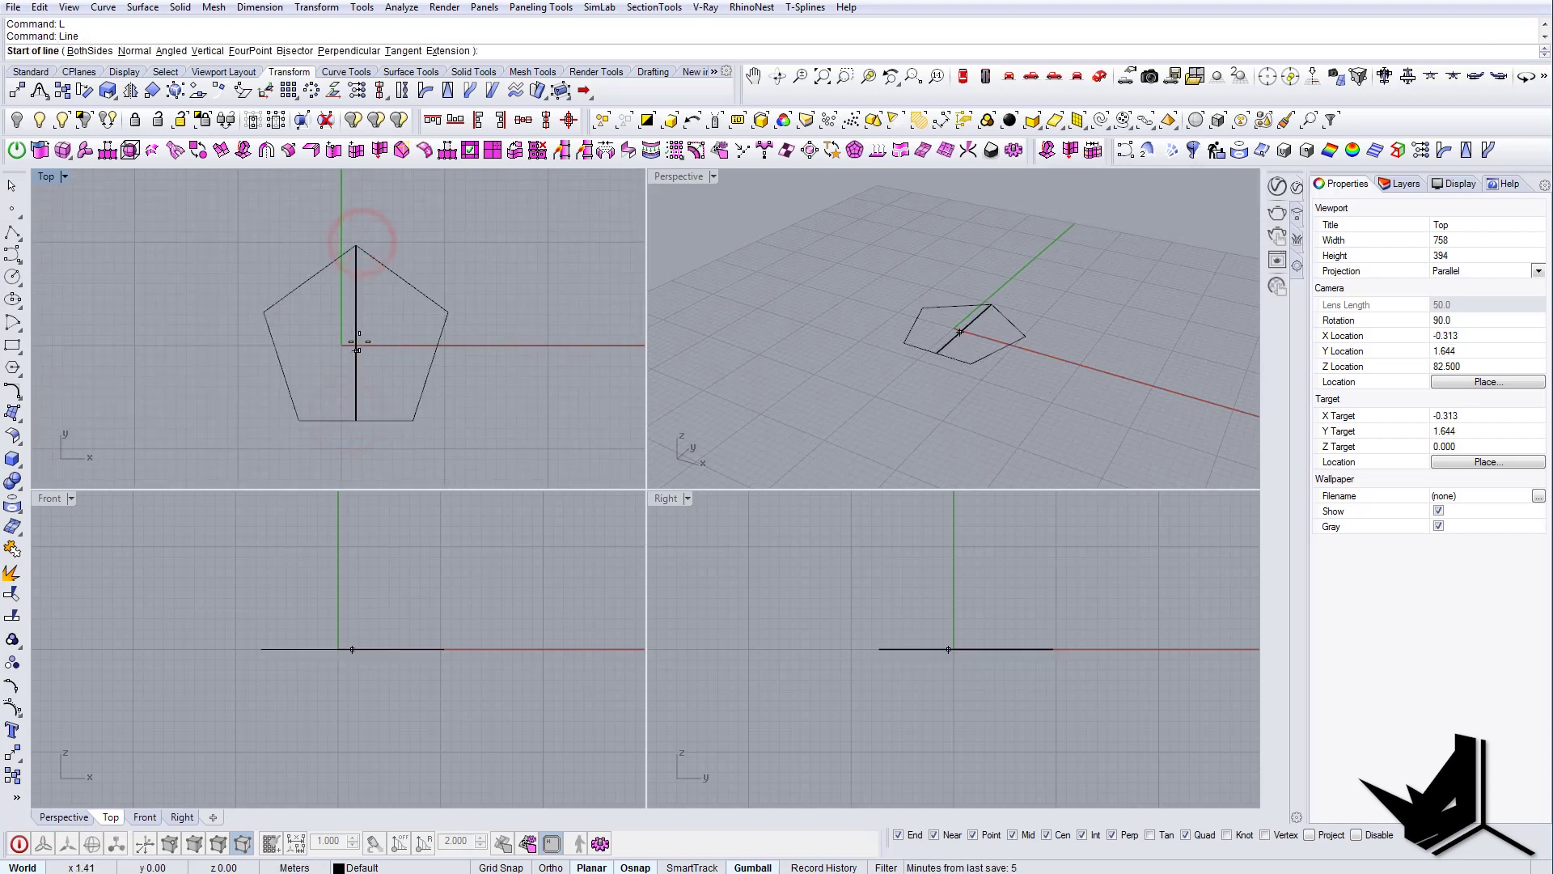
- Draw two lines from the vertical line's midpoint, one to the pentagon's lower-right corner and one to its upper-right corner
left_click(356, 333)
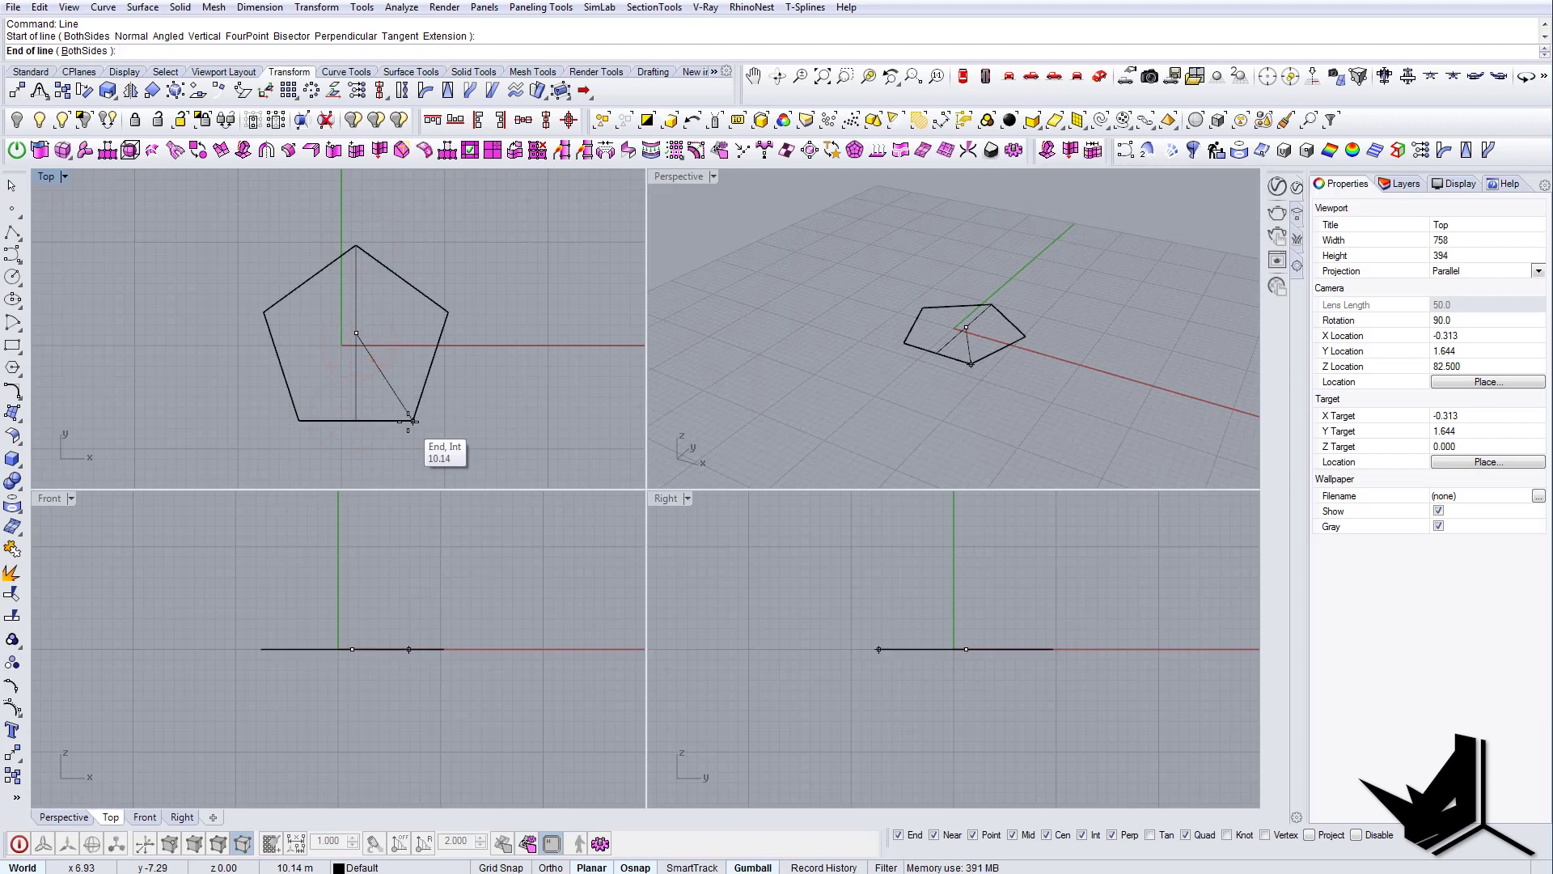
left_click(408, 422)
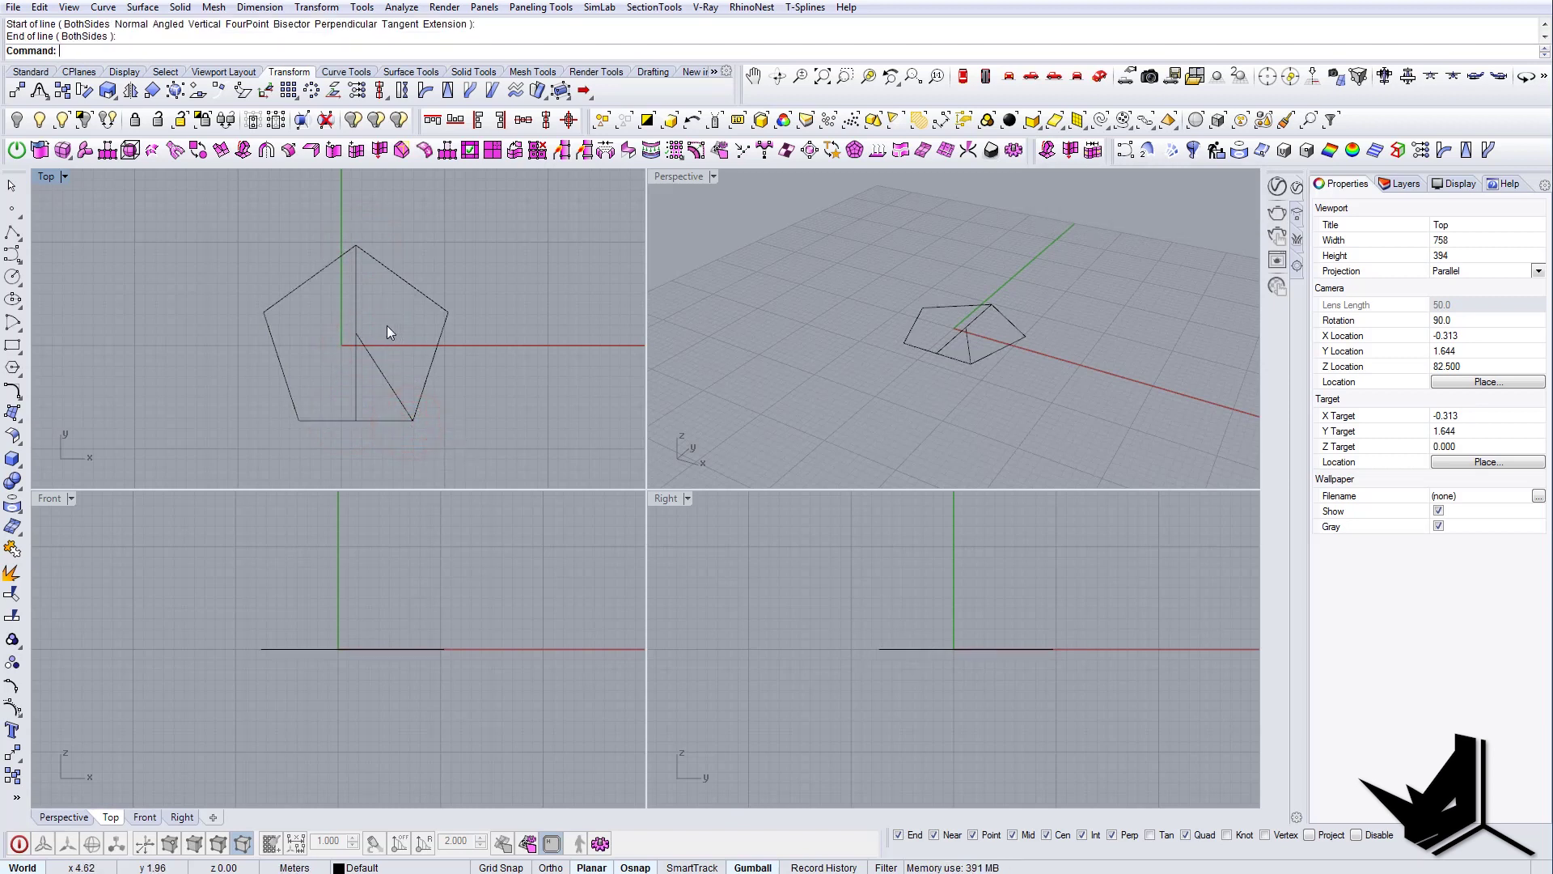
key("Return")
left_click(357, 333)
left_click(446, 314)
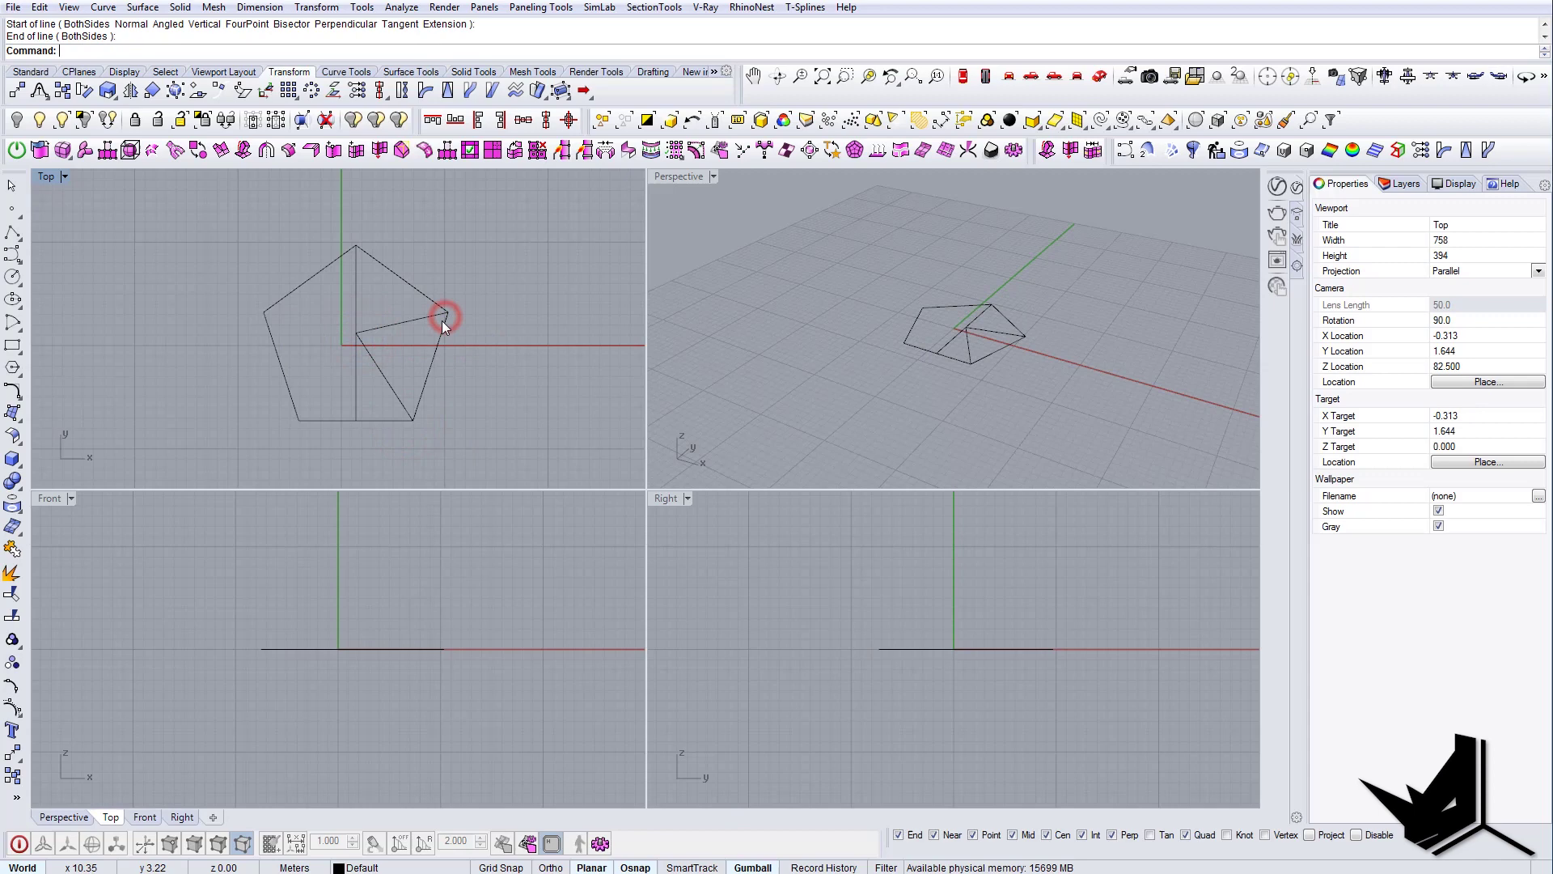
- Scale the pentagon and its inner lines about the vertical line's midpoint, bringing the upper-right corner to a distance of 5 m
scroll(421, 332, "up", 1)
left_click_drag(400, 361, 322, 304)
type("ted")
key("Escape")
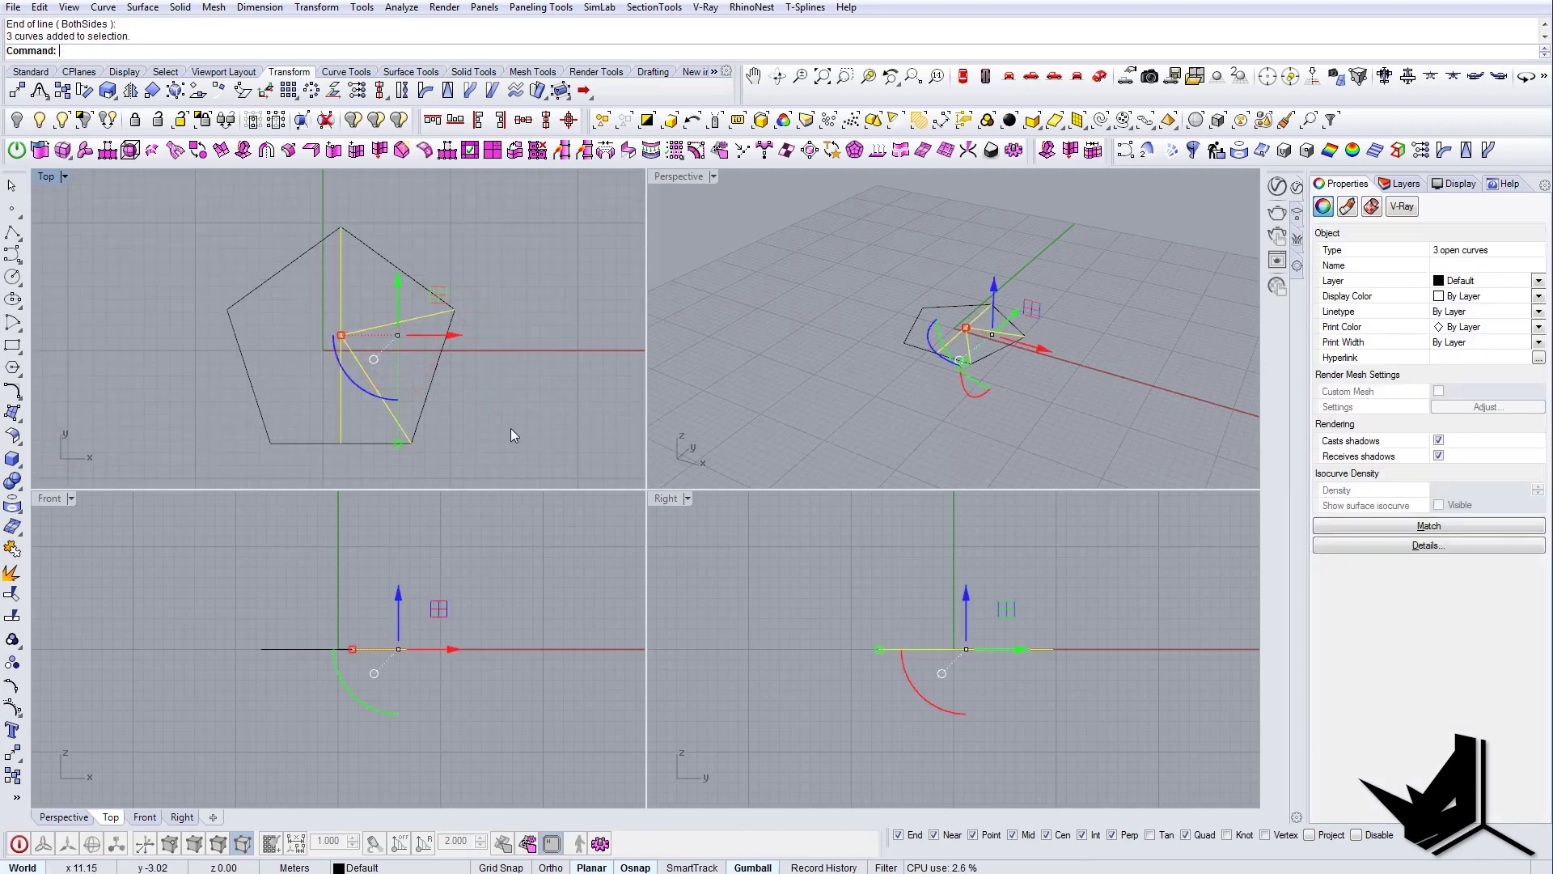
left_click_drag(495, 430, 237, 196)
type("scale")
key("Return")
left_click(341, 334)
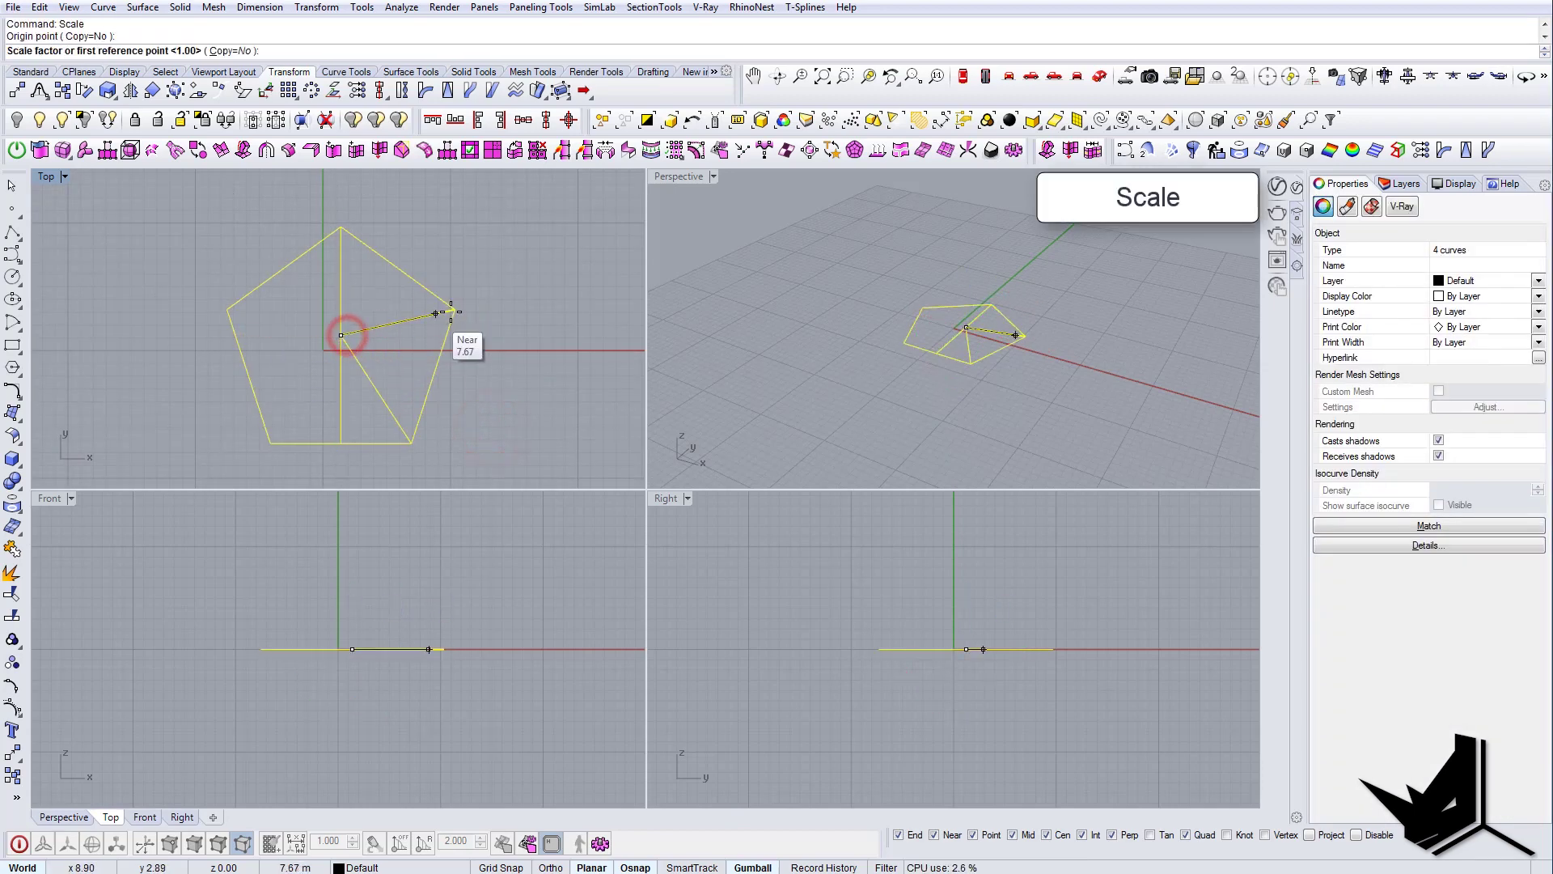
left_click(453, 310)
type("5")
key("Return")
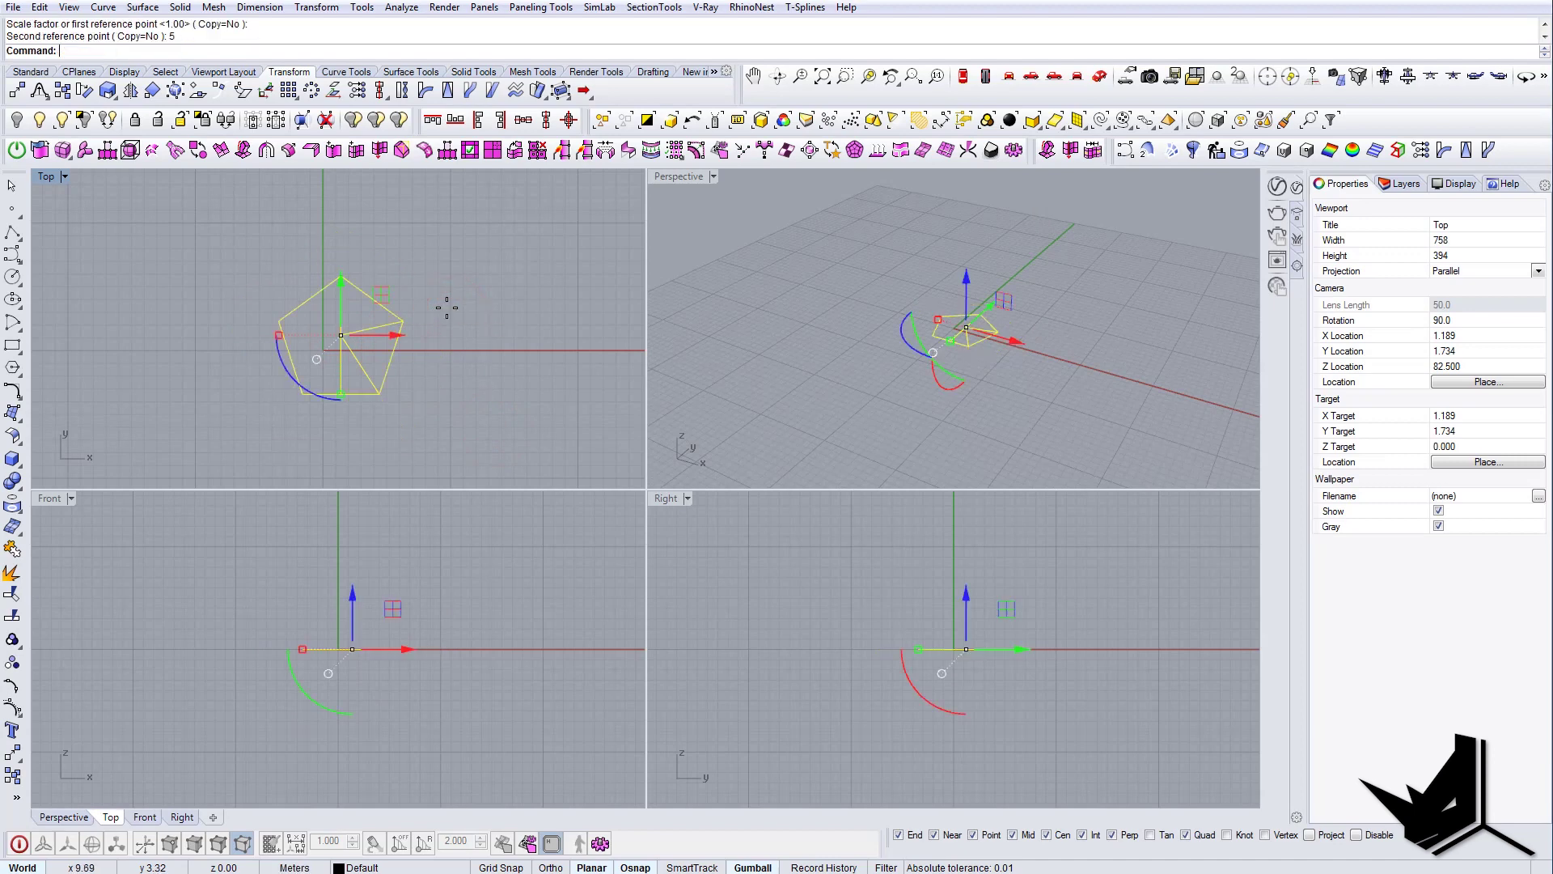
- Place a point where the inner lines meet and delete the three construction lines, keeping the pentagon
key("Escape")
scroll(368, 348, "up", 3)
left_click_drag(337, 347, 337, 346)
scroll(485, 364, "down", 3)
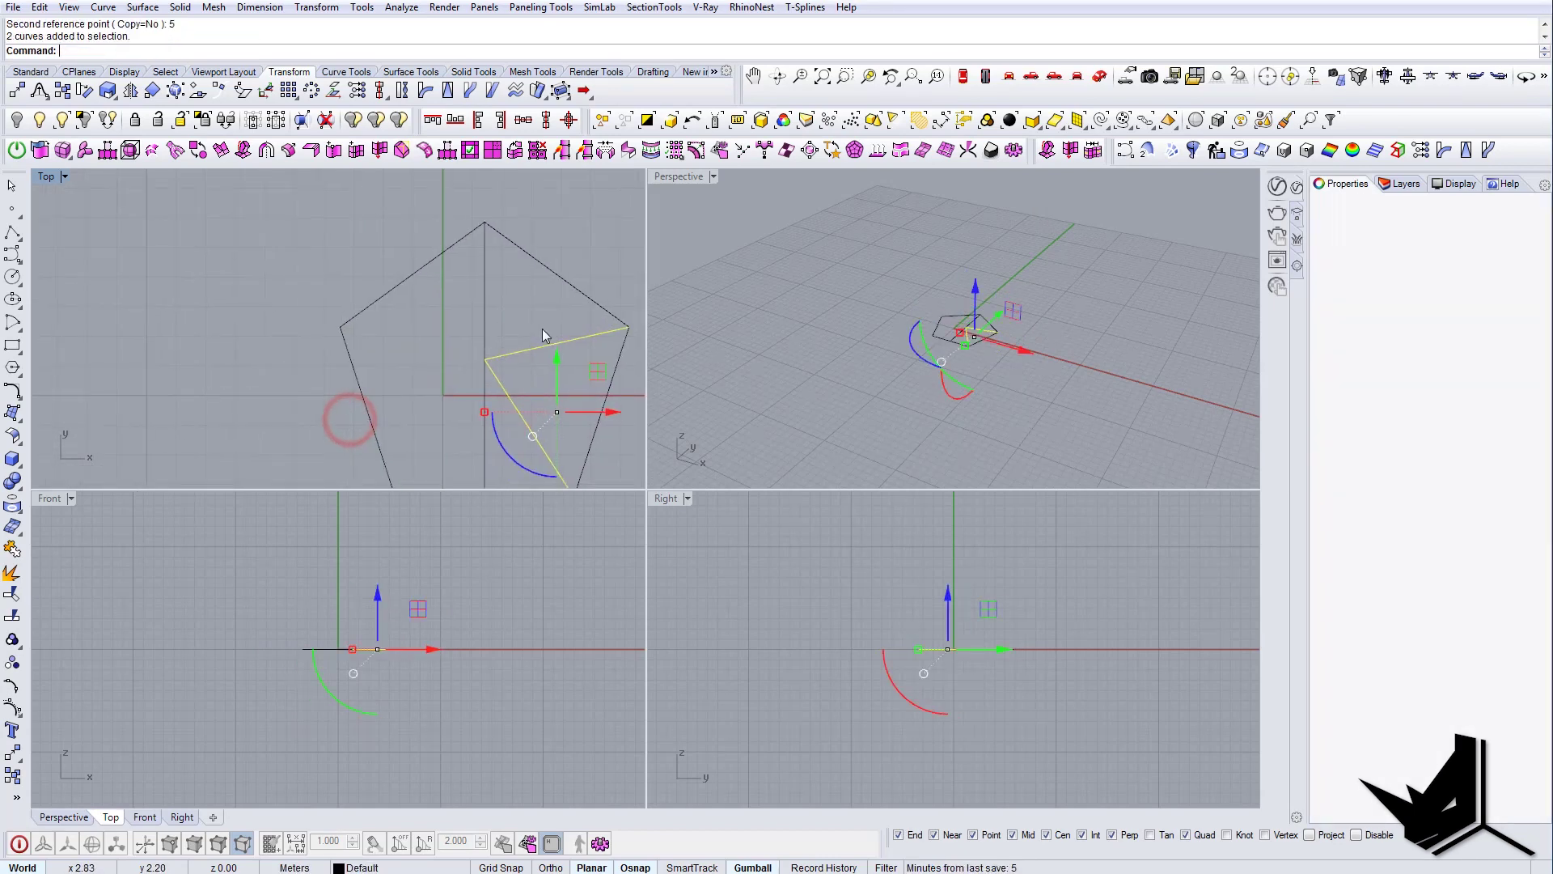
left_click(12, 209)
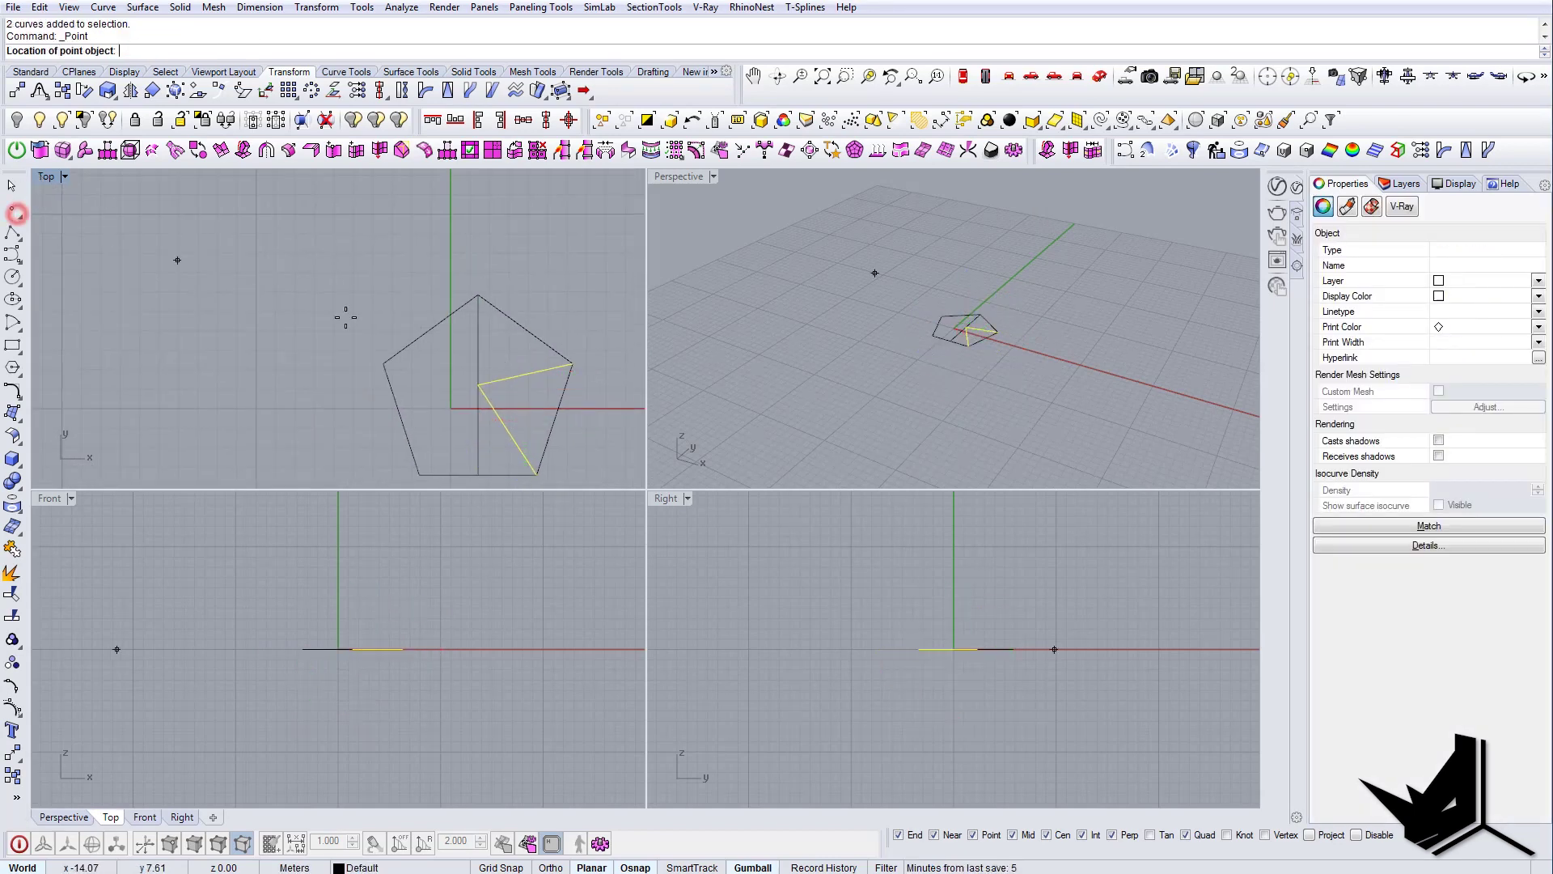
left_click(482, 386)
left_click(503, 376)
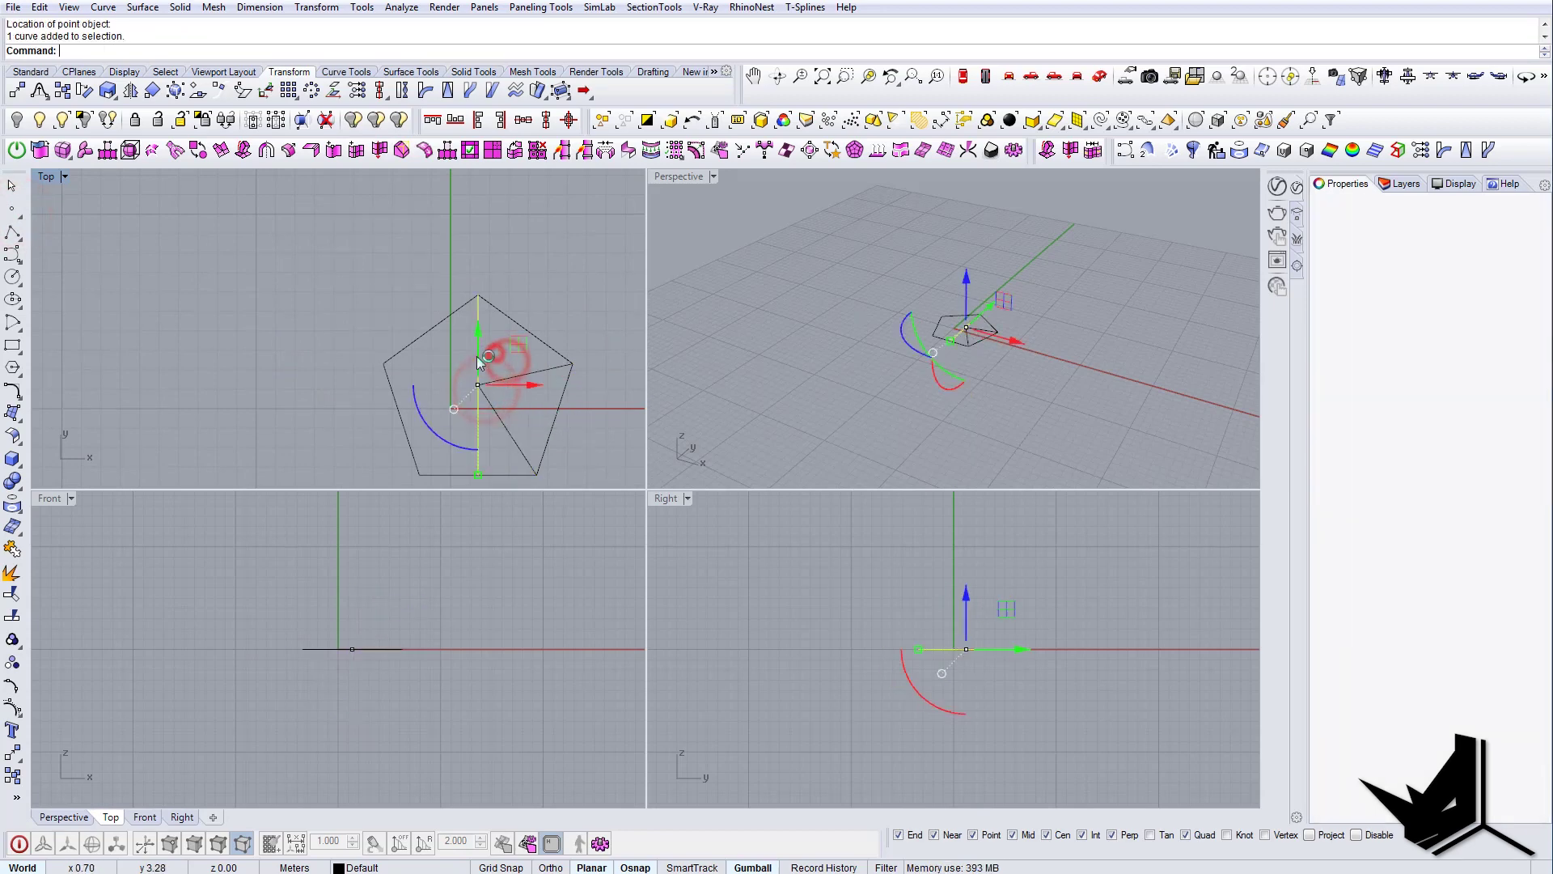
key("Delete")
right_click_drag(504, 346, 521, 305)
scroll(521, 305, "down", 6)
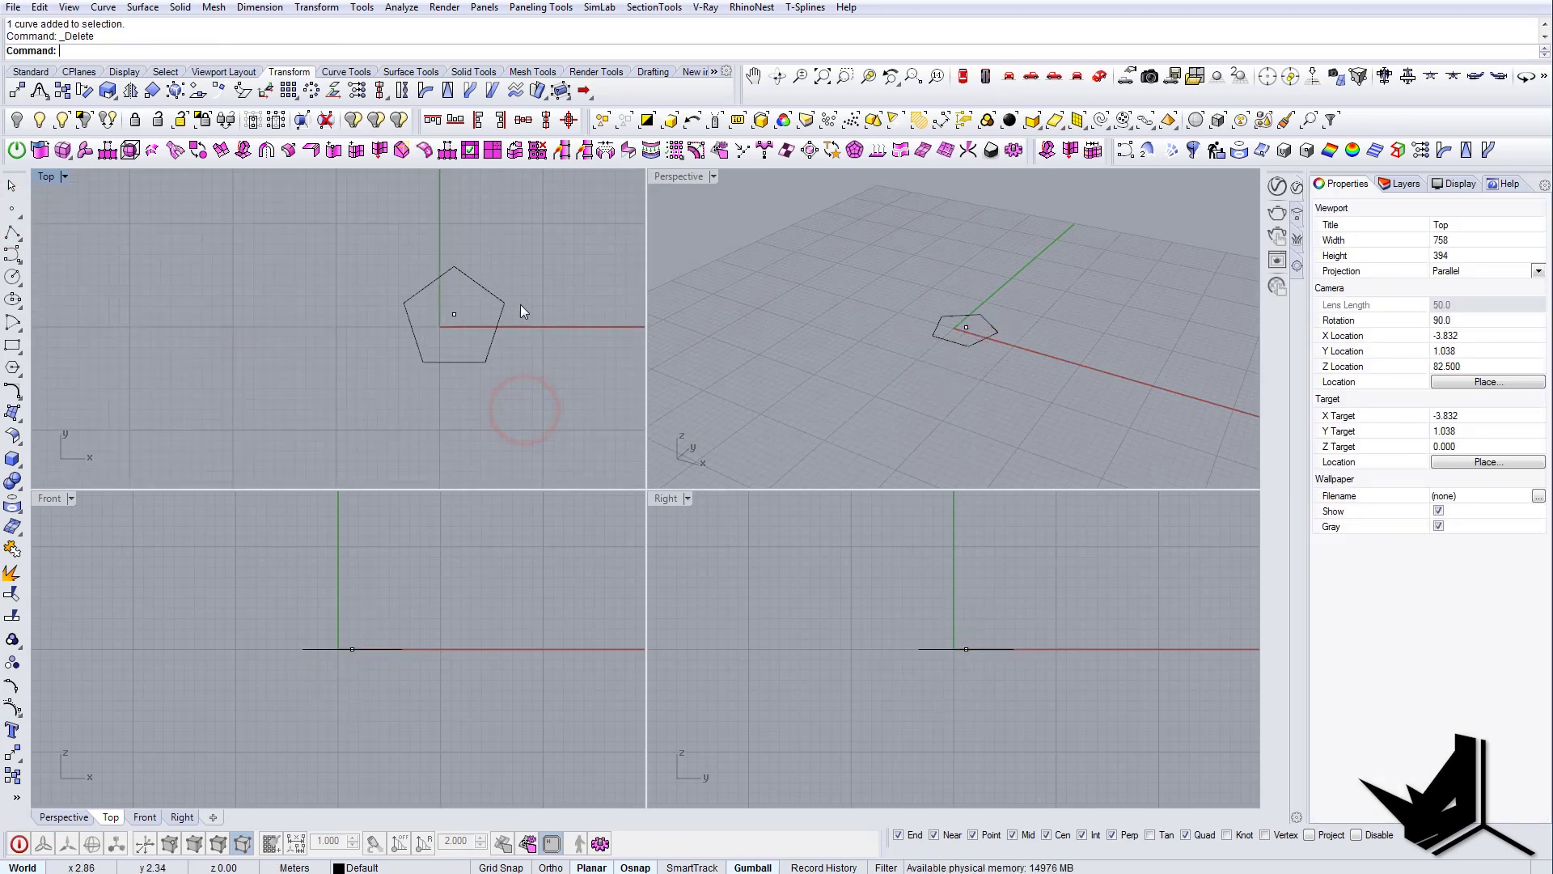
- Maximize the Perspective viewport and set it to the world Top view, with the pentagon in view
double_click(682, 176)
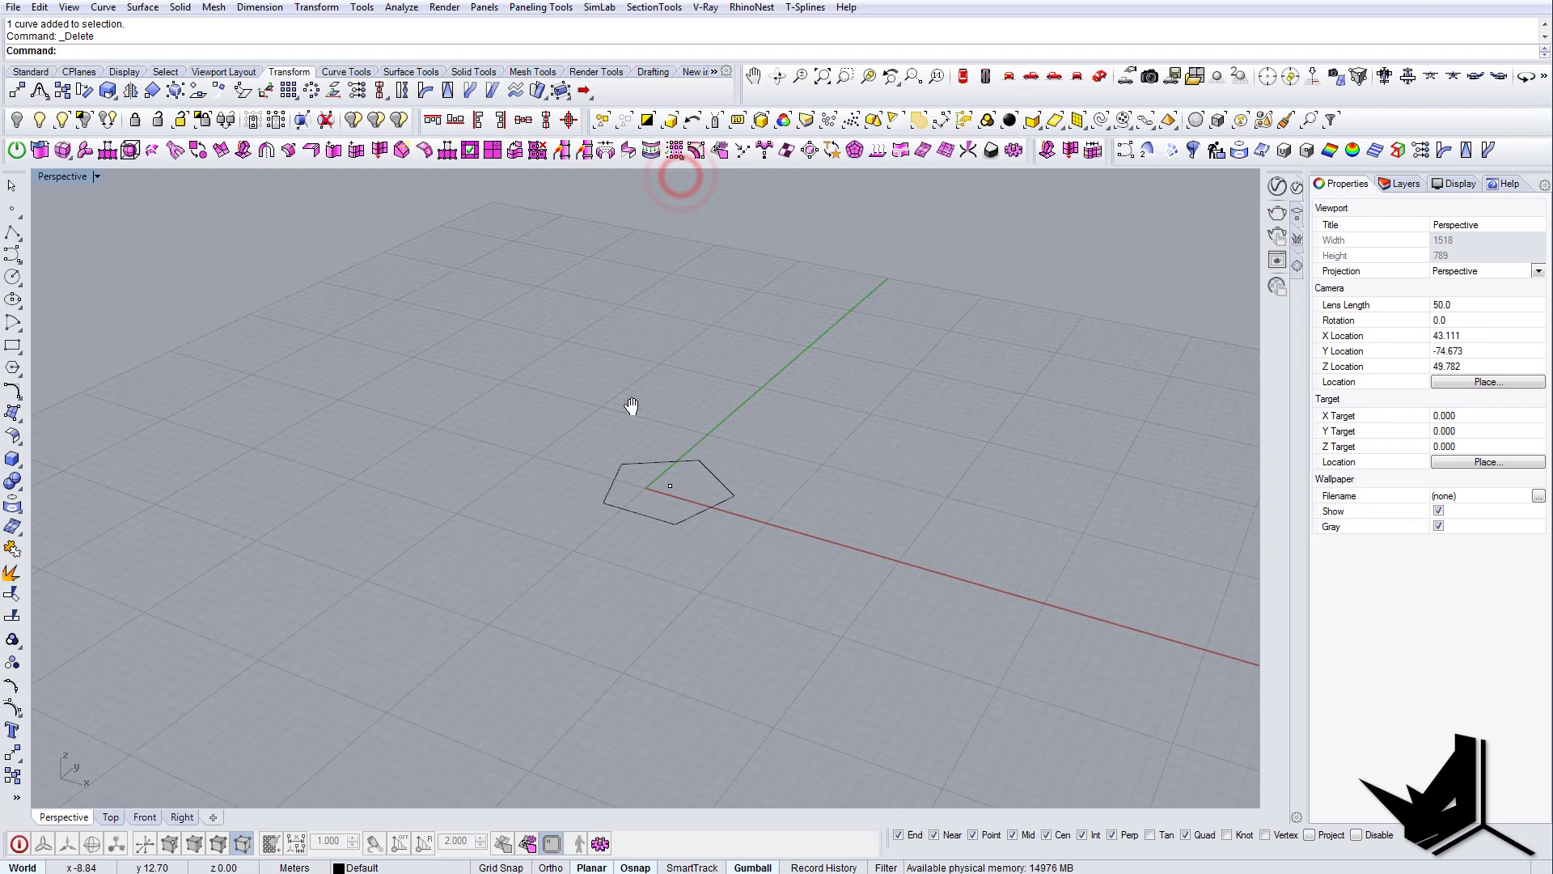
right_click_drag(634, 406, 707, 540)
scroll(723, 482, "up", 2)
right_click_drag(720, 476, 666, 463, "shift")
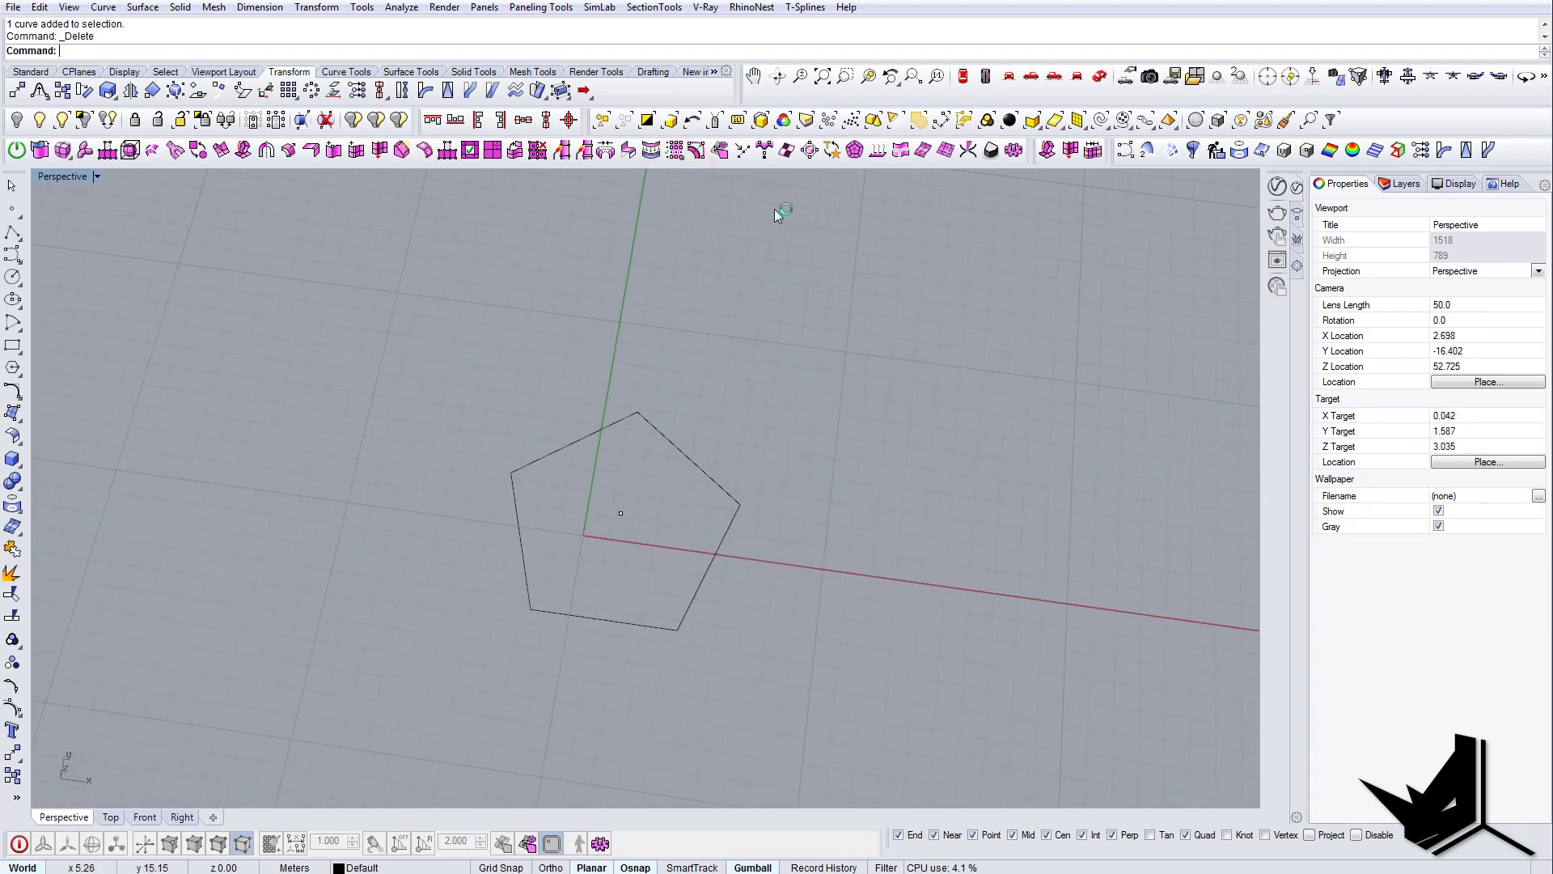
left_click(947, 96)
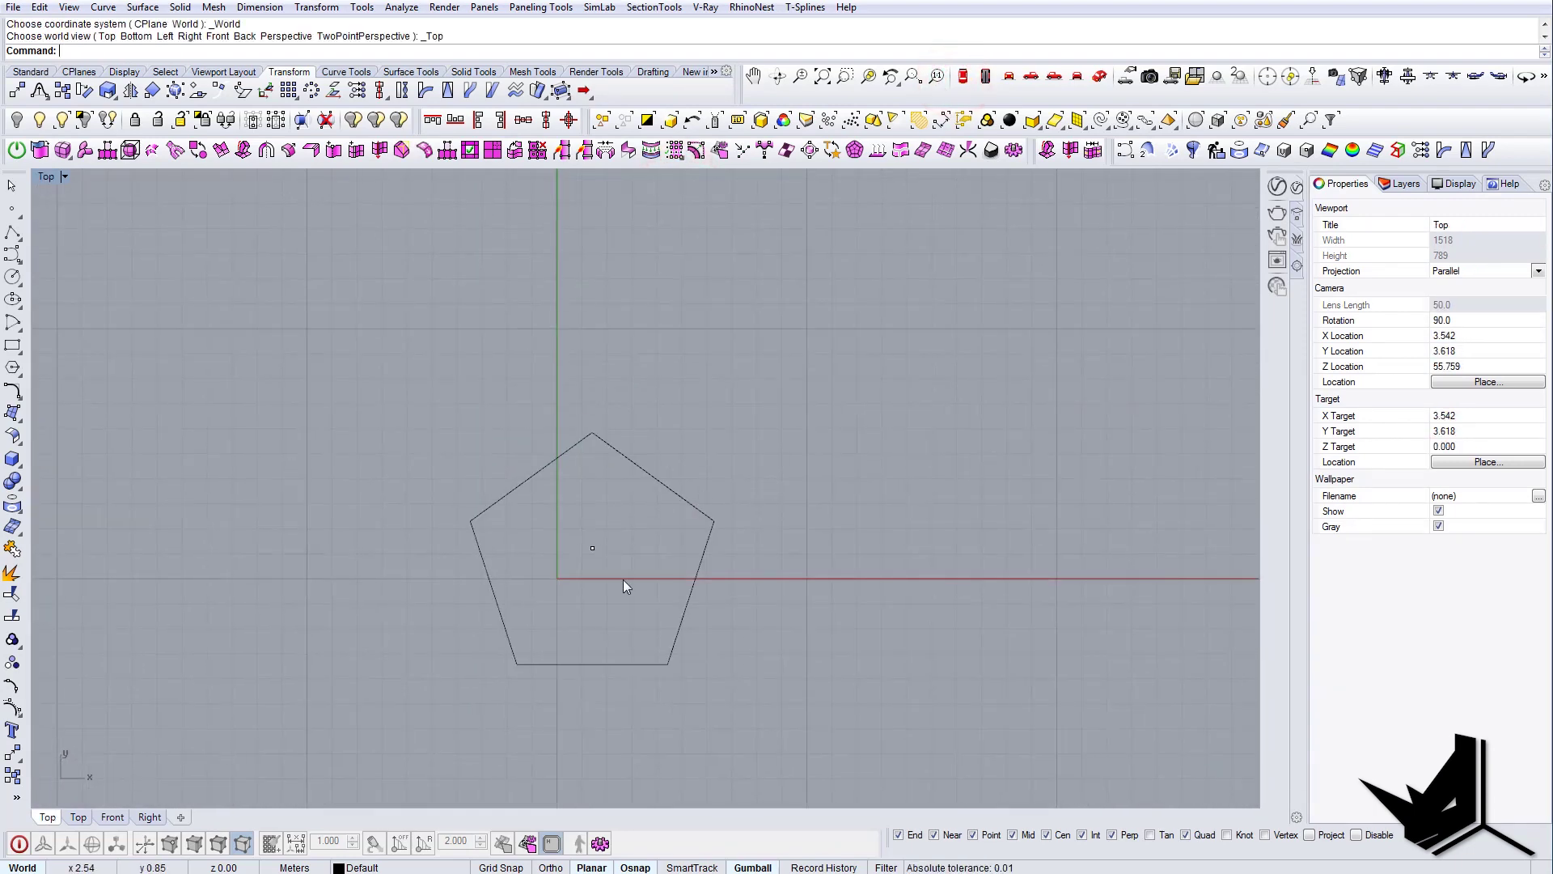
type("L")
key("Return")
key("Escape")
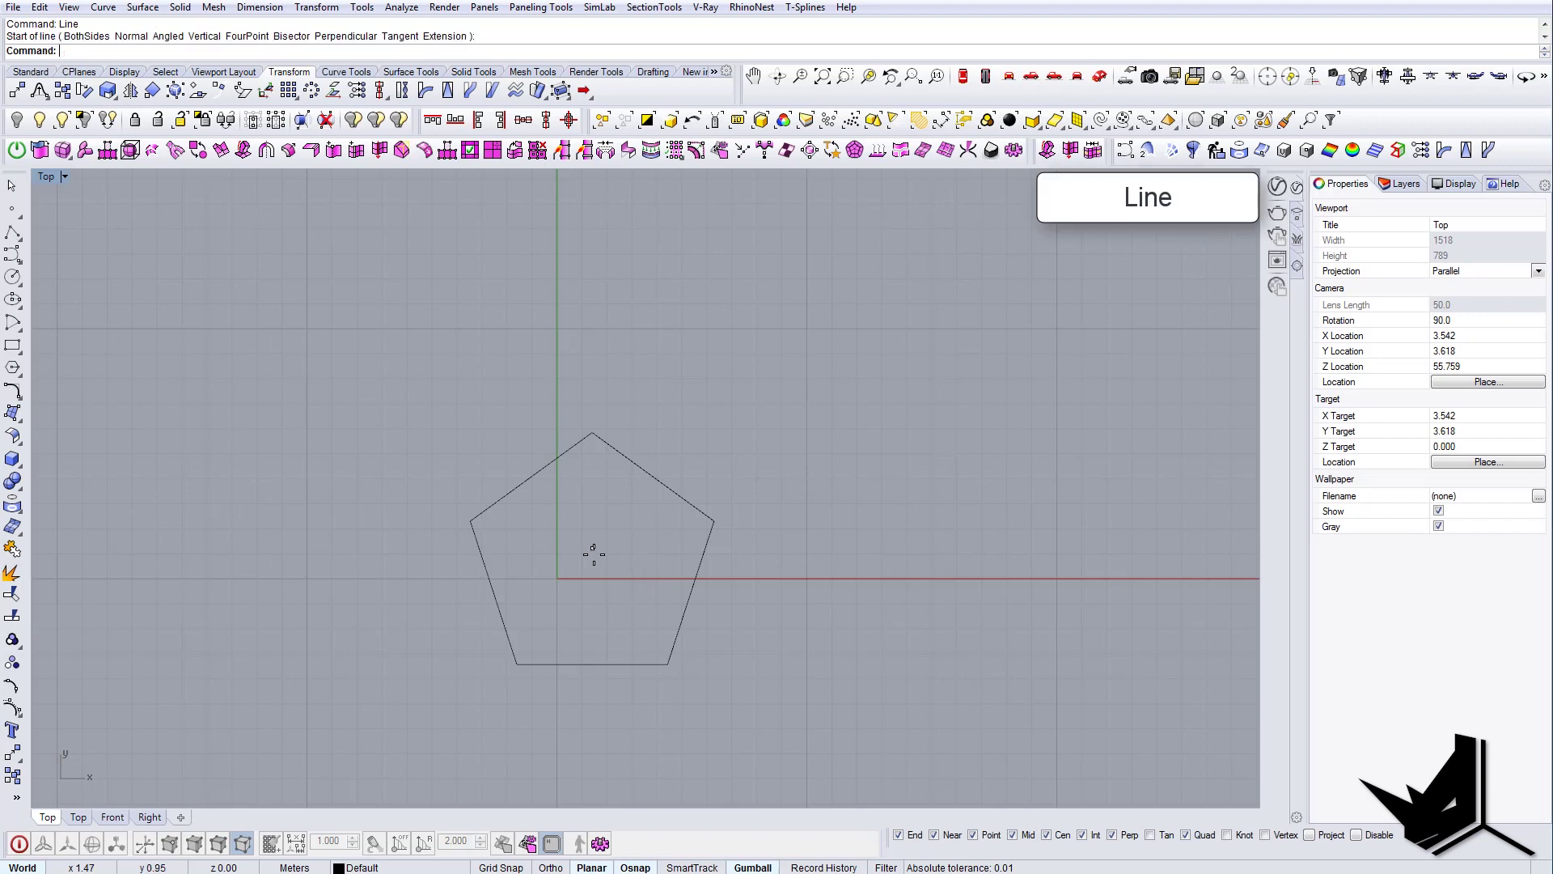
- Draw lines from the centre point to the pentagon's top, lower-left and upper-left corners
right_click_drag(635, 565, 644, 524)
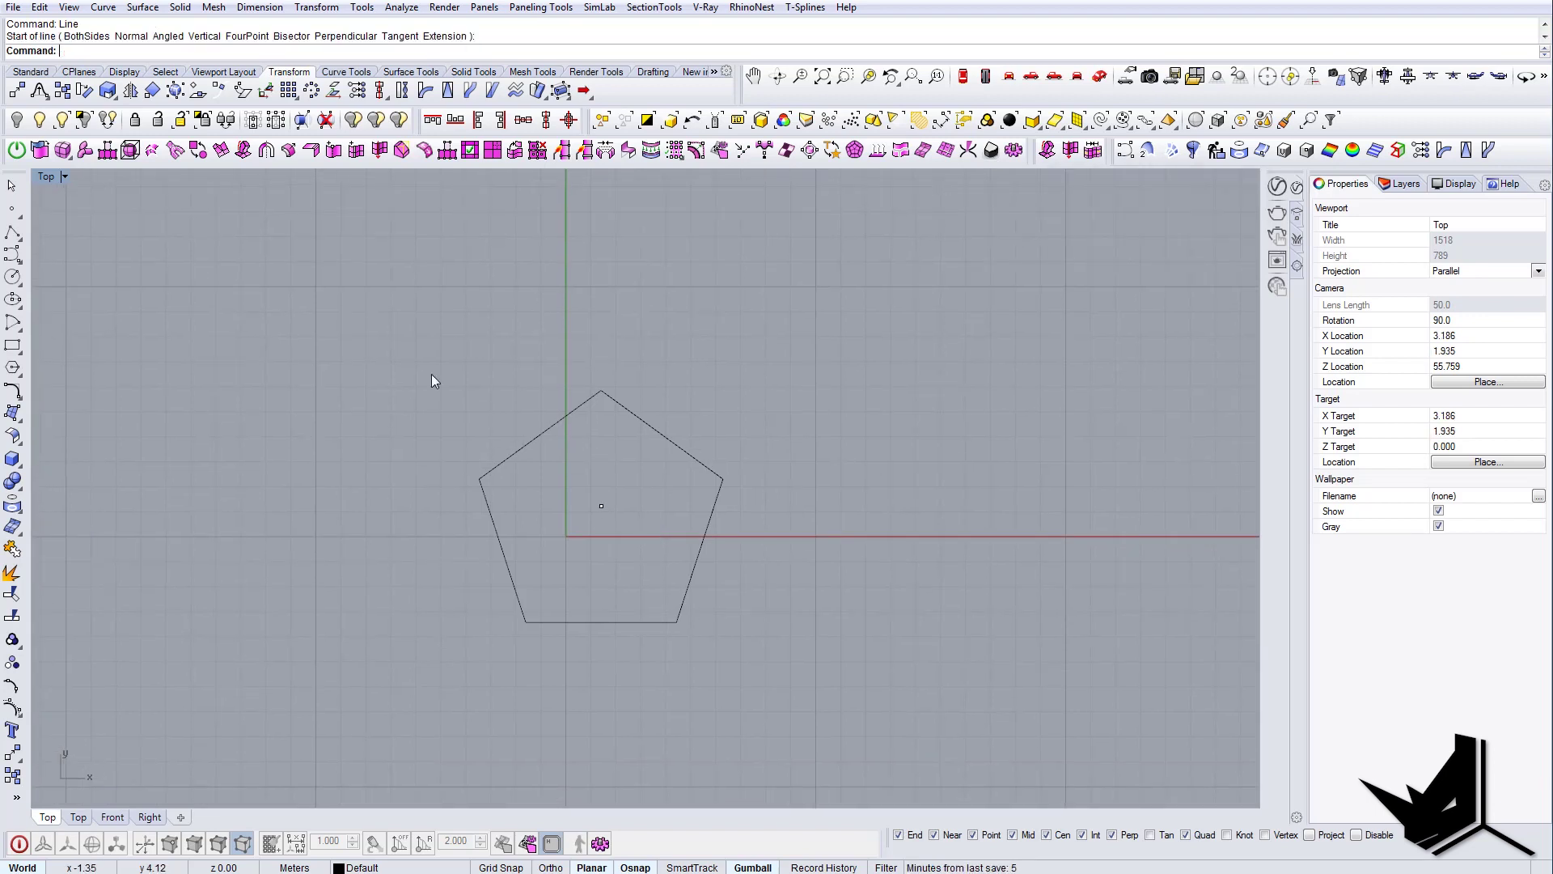
type("pl")
key("Return")
left_click(602, 506)
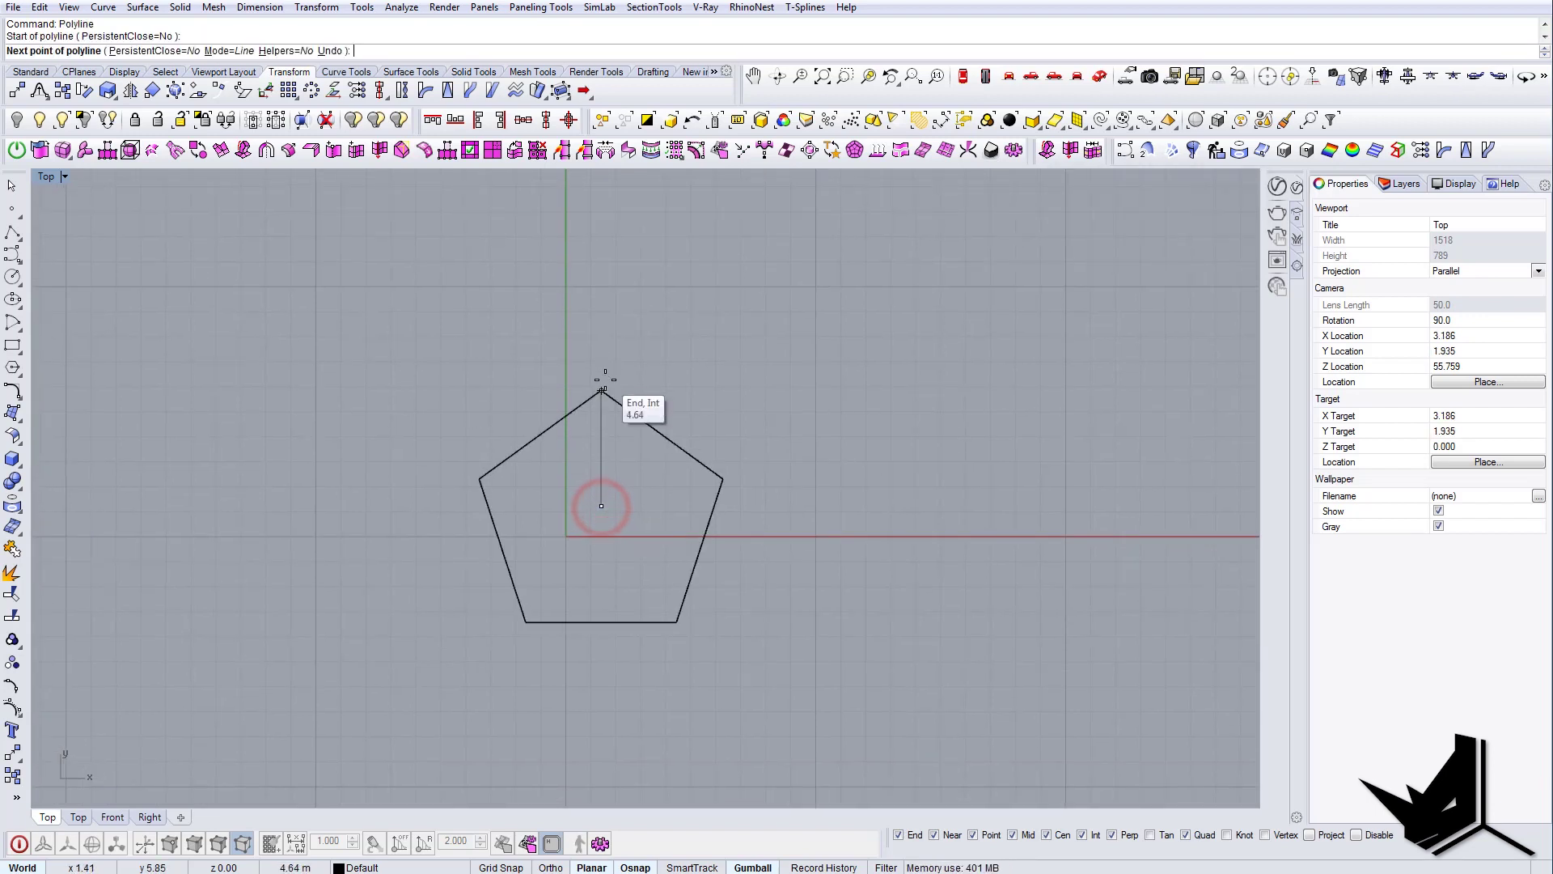
left_click(601, 390)
left_click(601, 506)
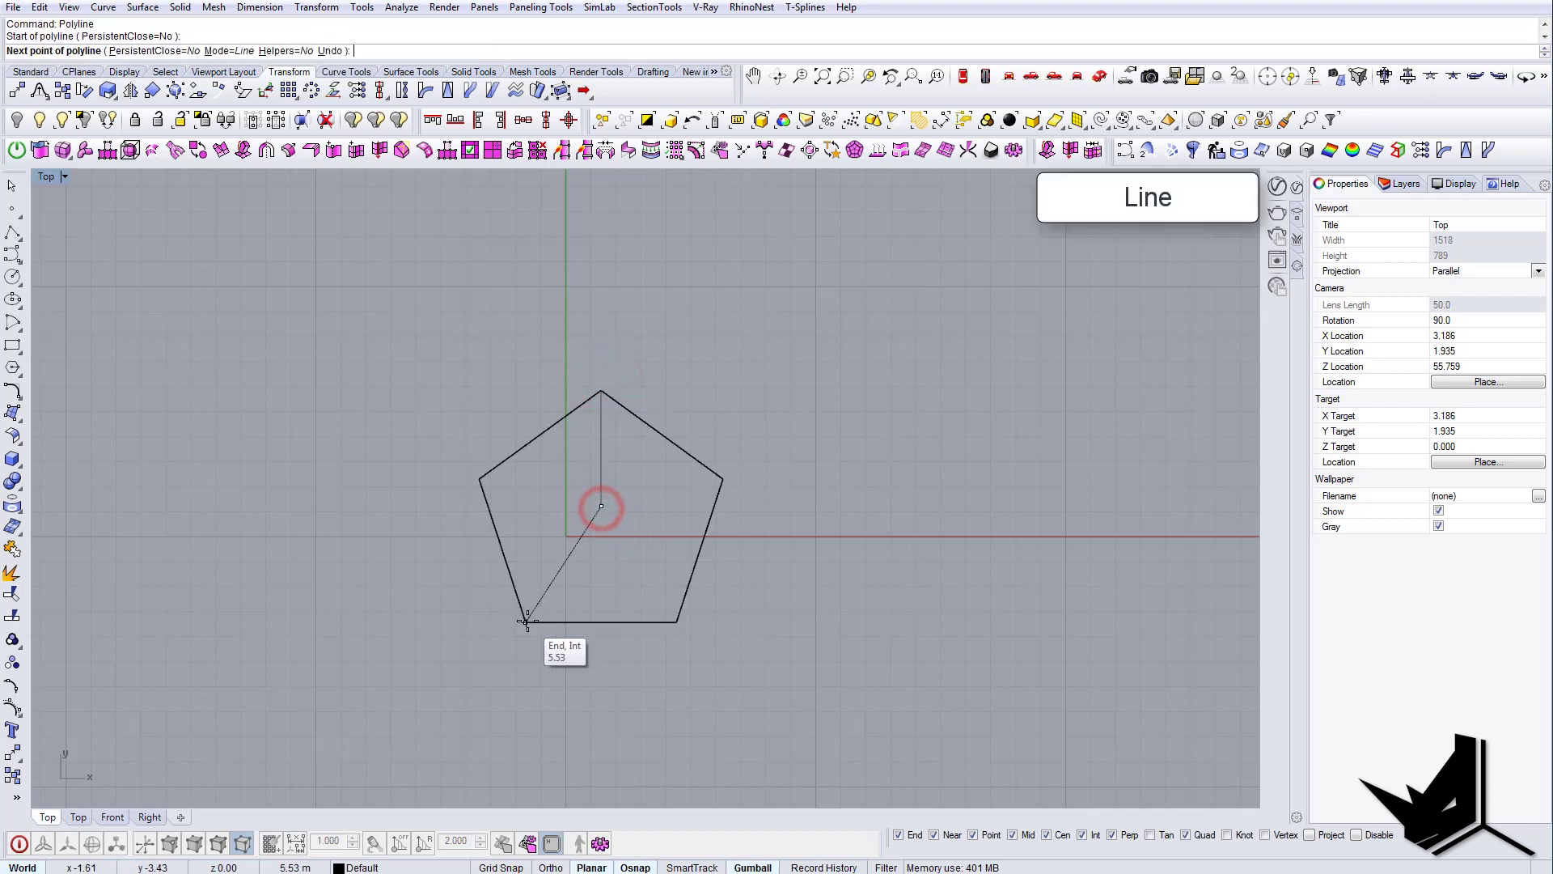
left_click(526, 621)
left_click(601, 507)
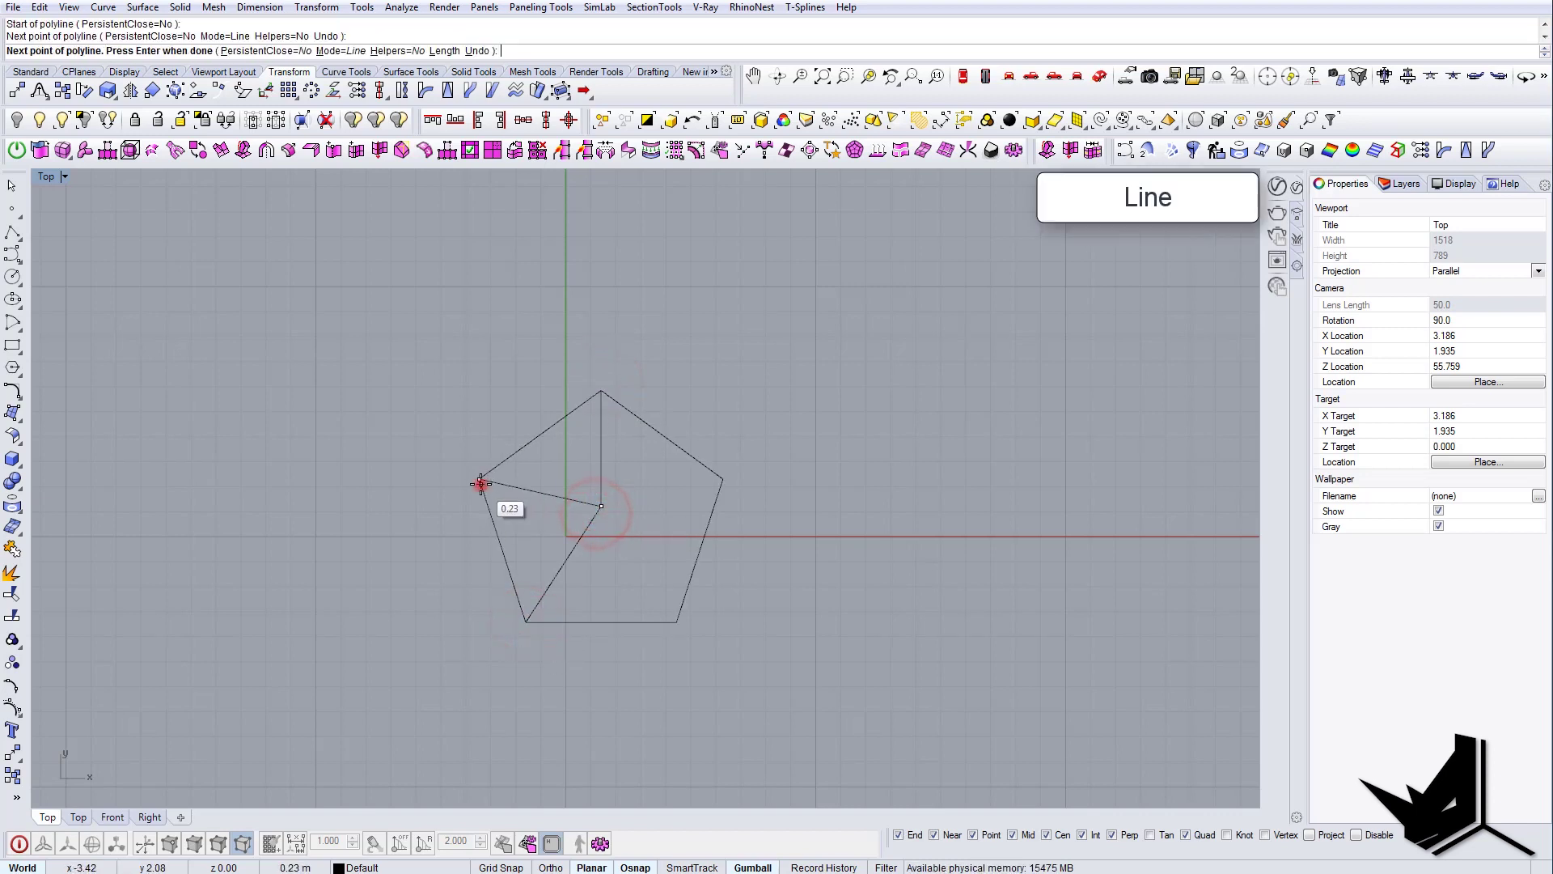
key("Return")
- Draw lines from the centre point to the pentagon's lower-right and upper-right corners, completing the five inner lines
key("Return")
left_click(602, 508)
left_click(686, 621)
key("Return")
key("Return")
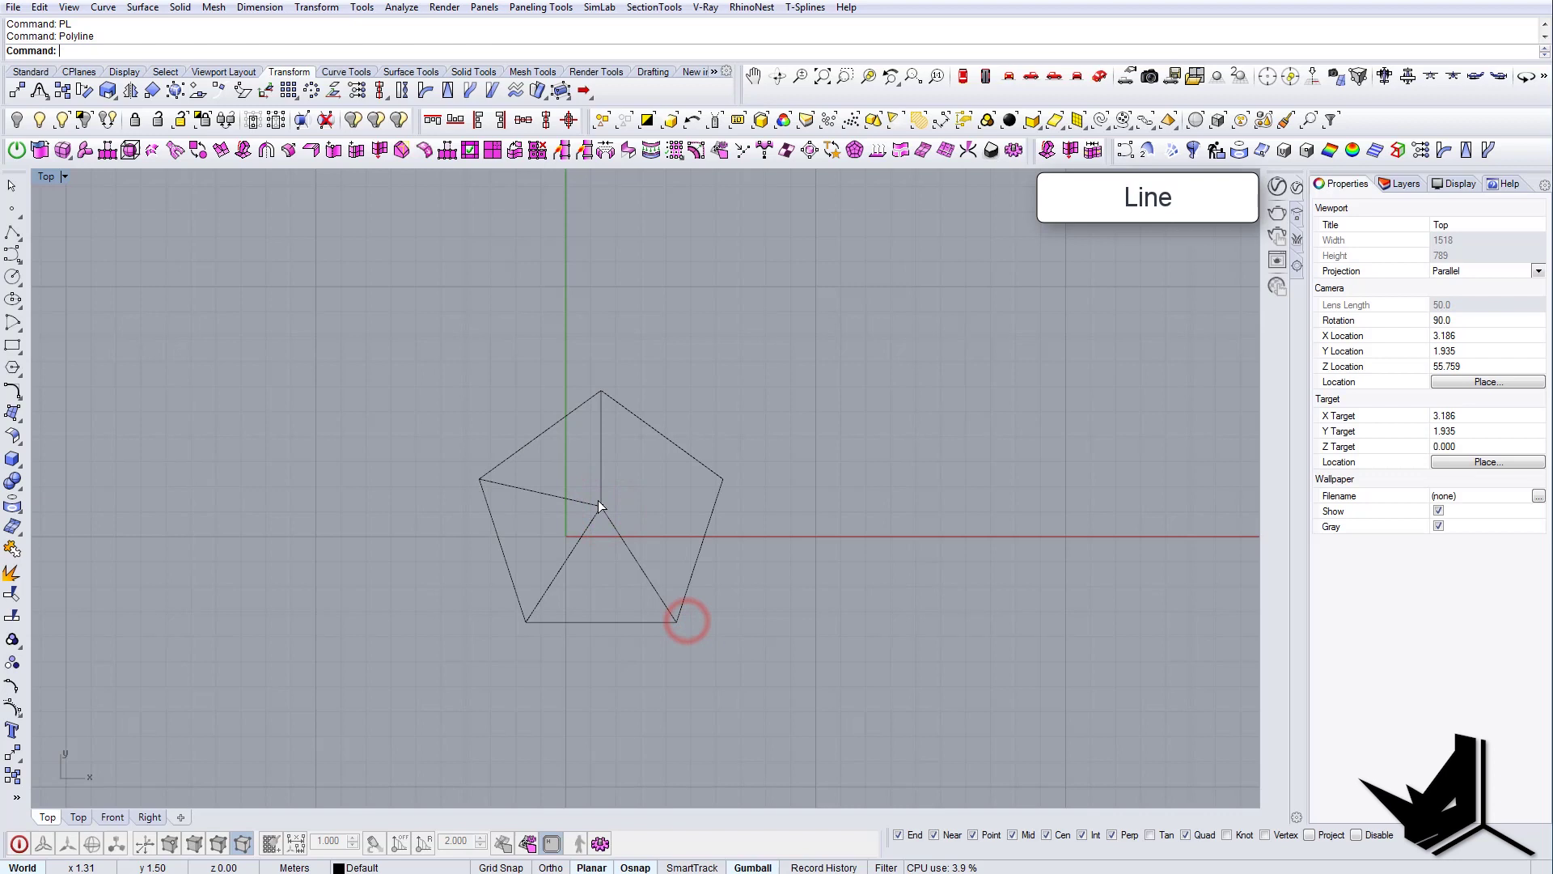
left_click(599, 503)
left_click(719, 479)
key("Return")
scroll(722, 483, "down", 10)
right_click_drag(726, 466, 697, 529)
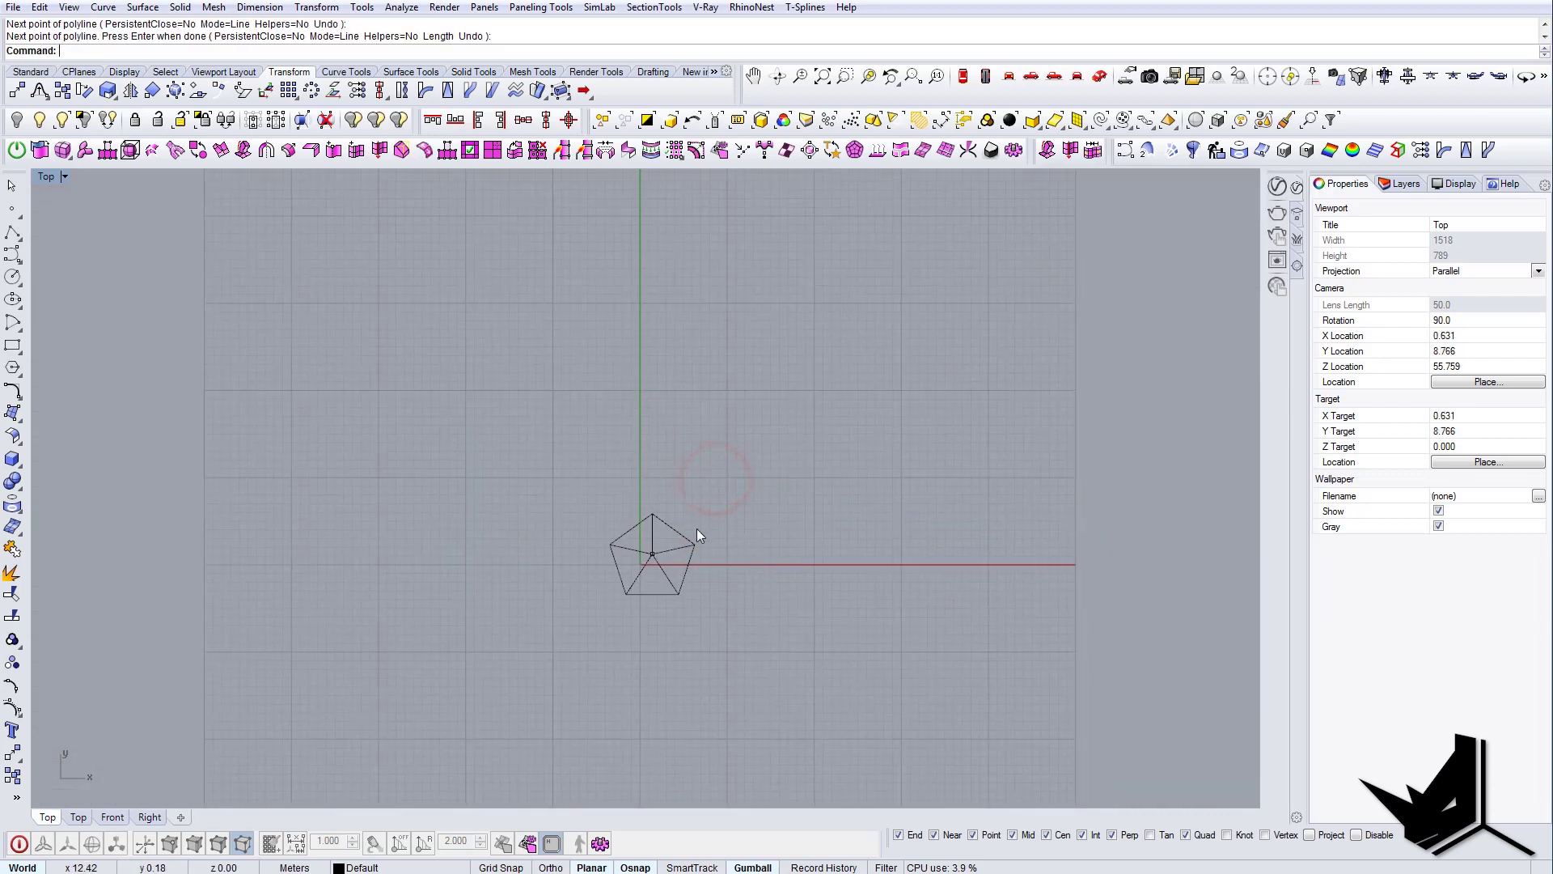
scroll(658, 512, "up", 3)
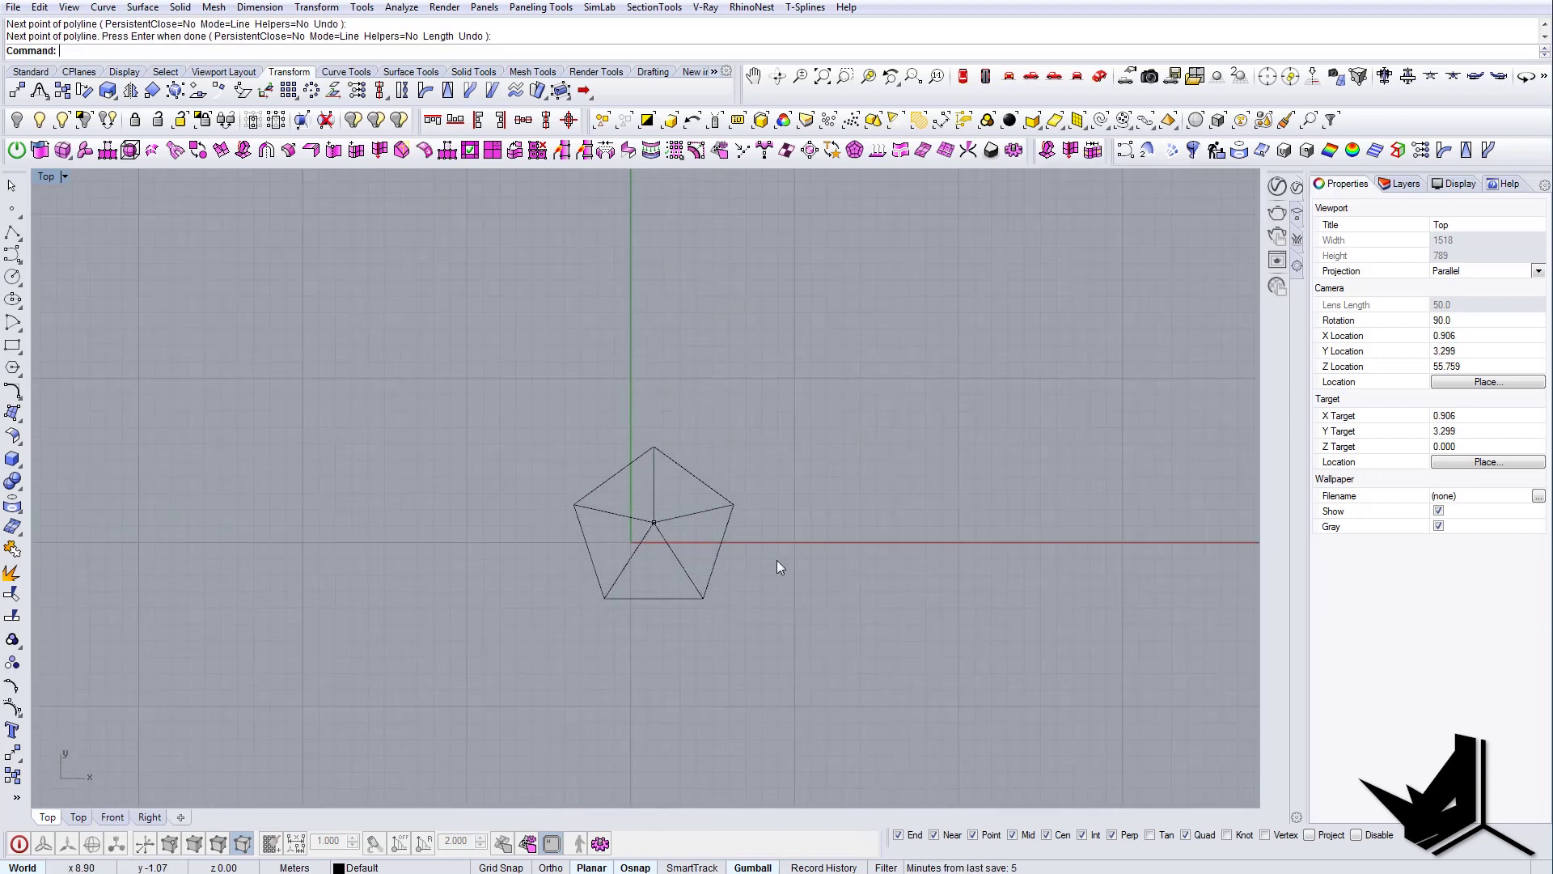
left_click_drag(507, 371, 819, 662)
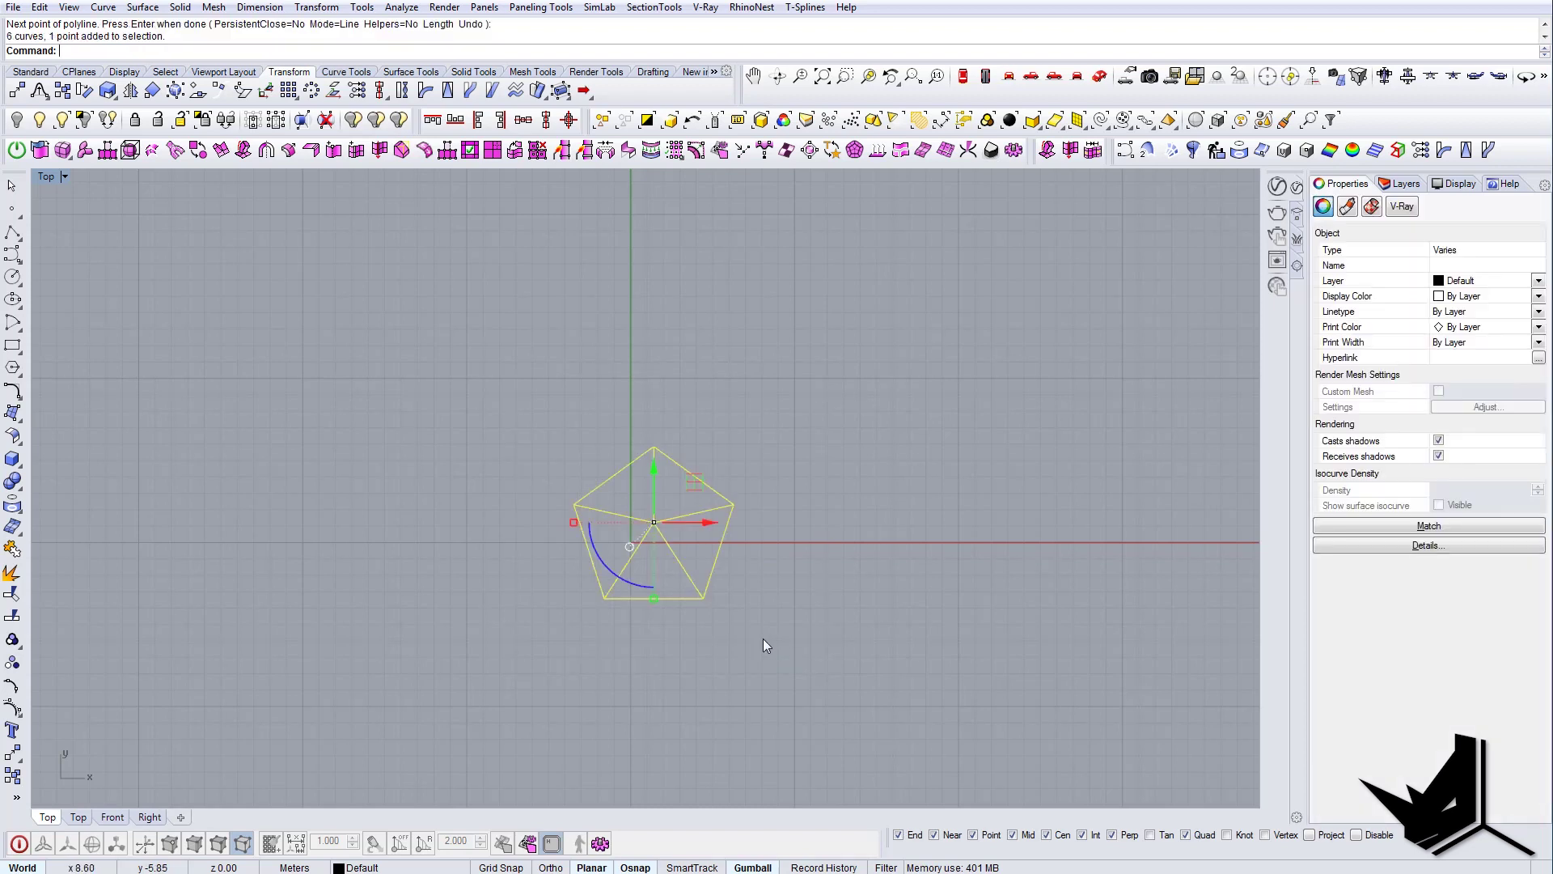
right_click_drag(758, 636, 727, 629)
type("ro")
key("Return")
left_click(625, 515)
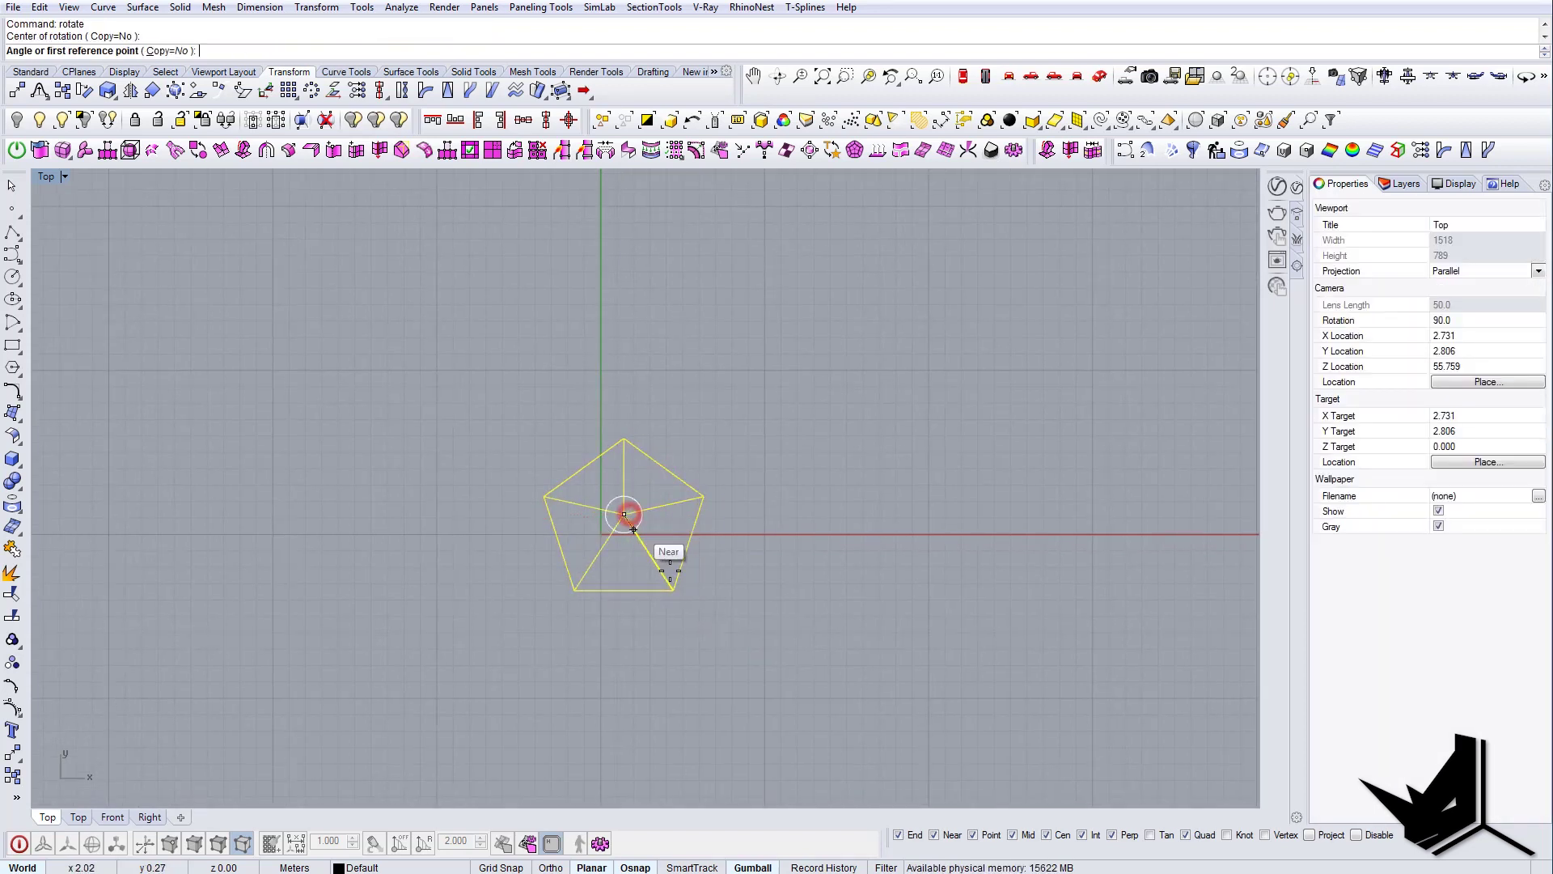
key("Escape")
key("Escape")
- Draw a construction line from the pentagon's upper-right corner to the midpoint of its lower-left side
right_click_drag(657, 573, 680, 595)
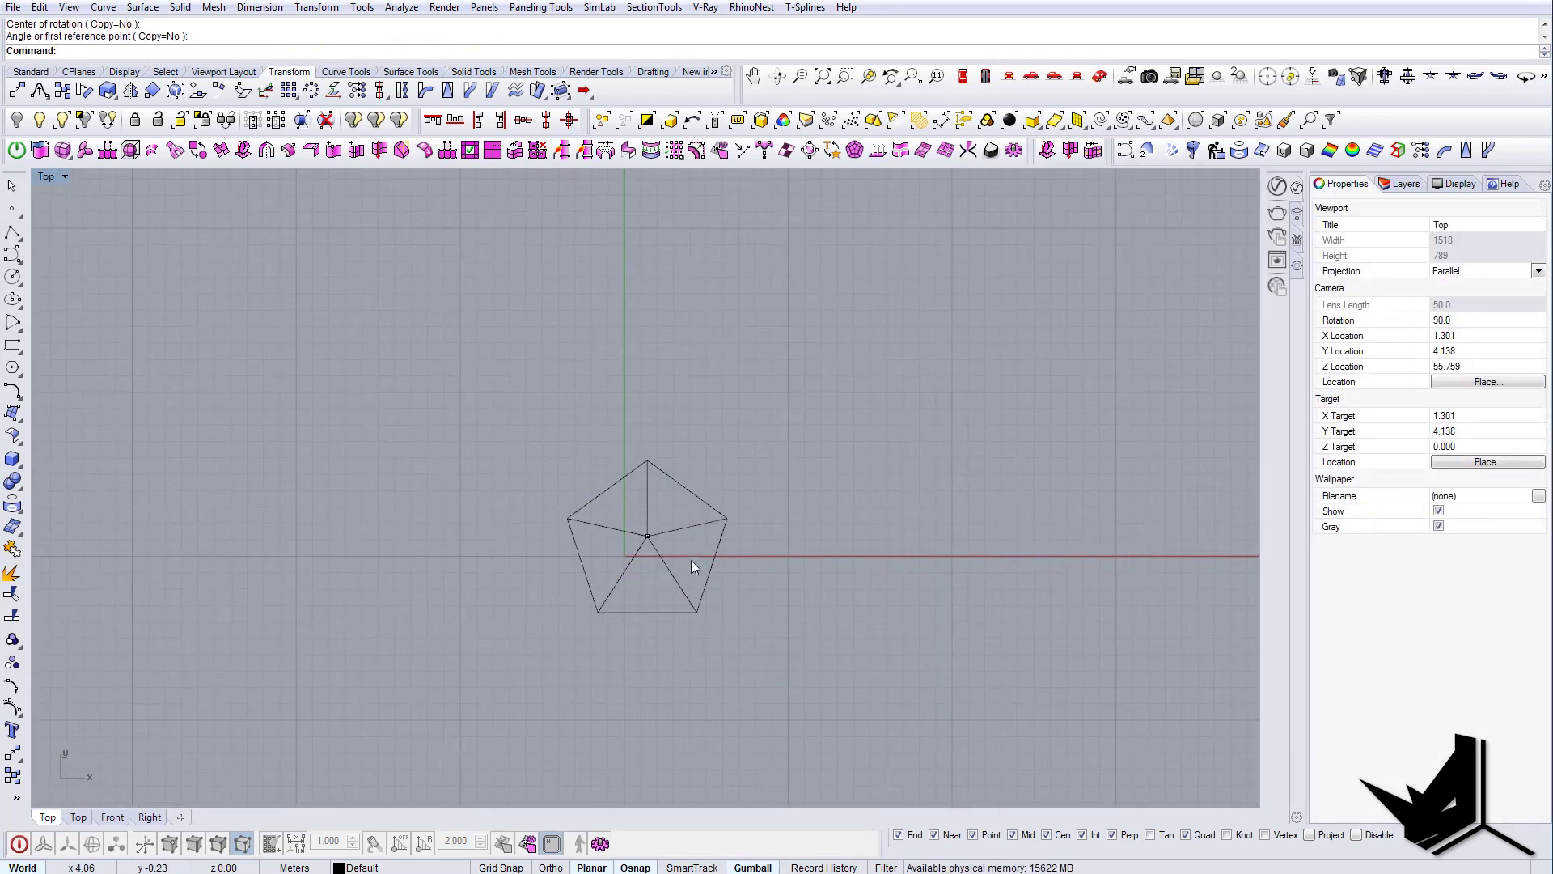
type("line")
key("Return")
left_click(727, 518)
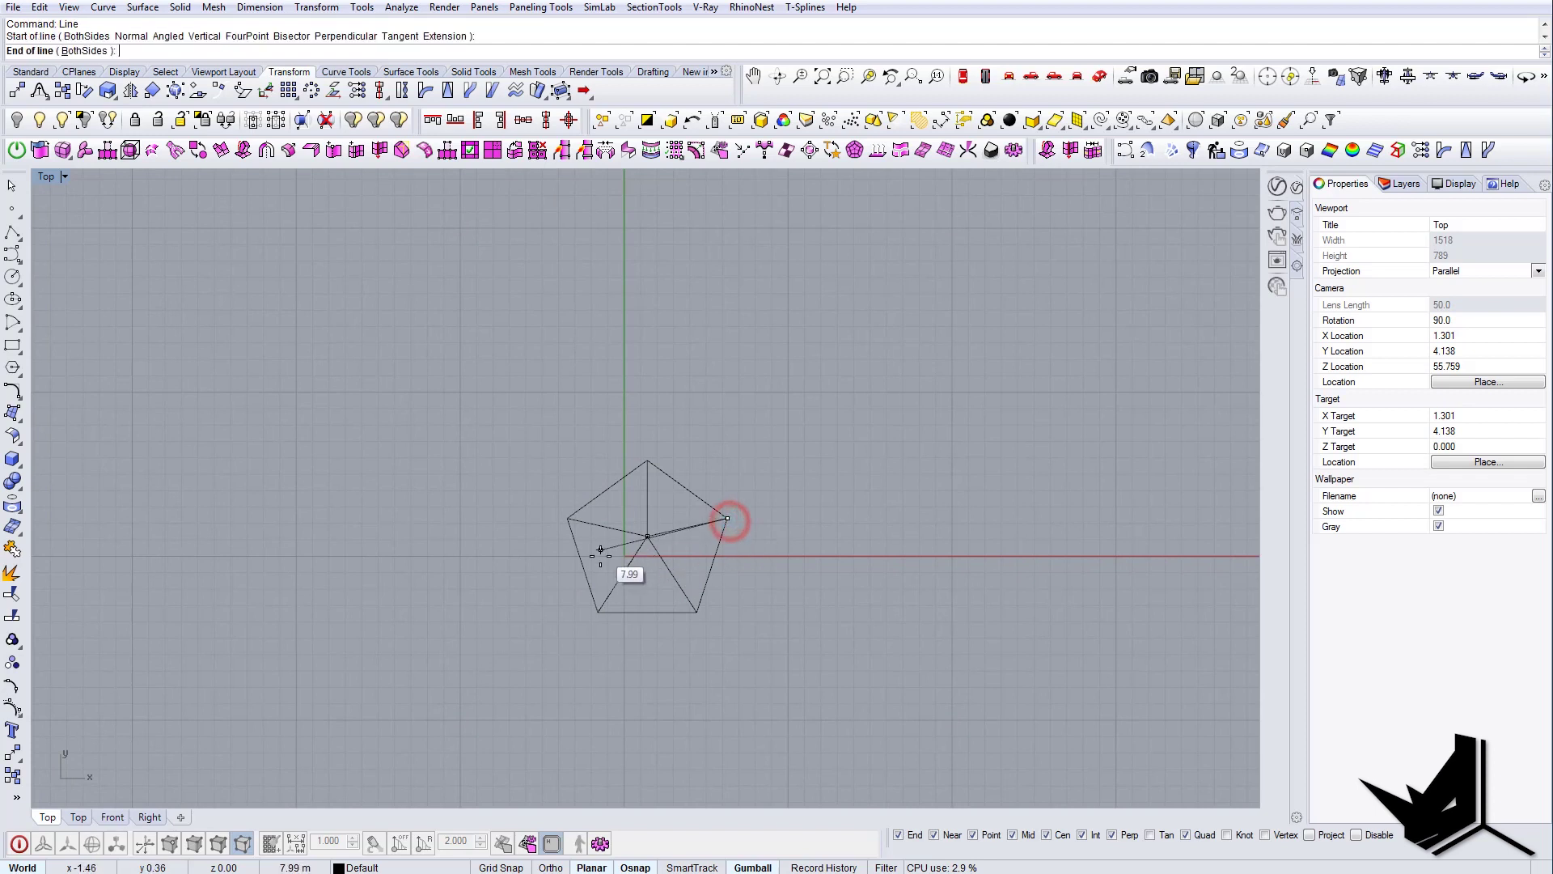
left_click(581, 559)
type("l")
key("Return")
scroll(651, 526, "up", 2)
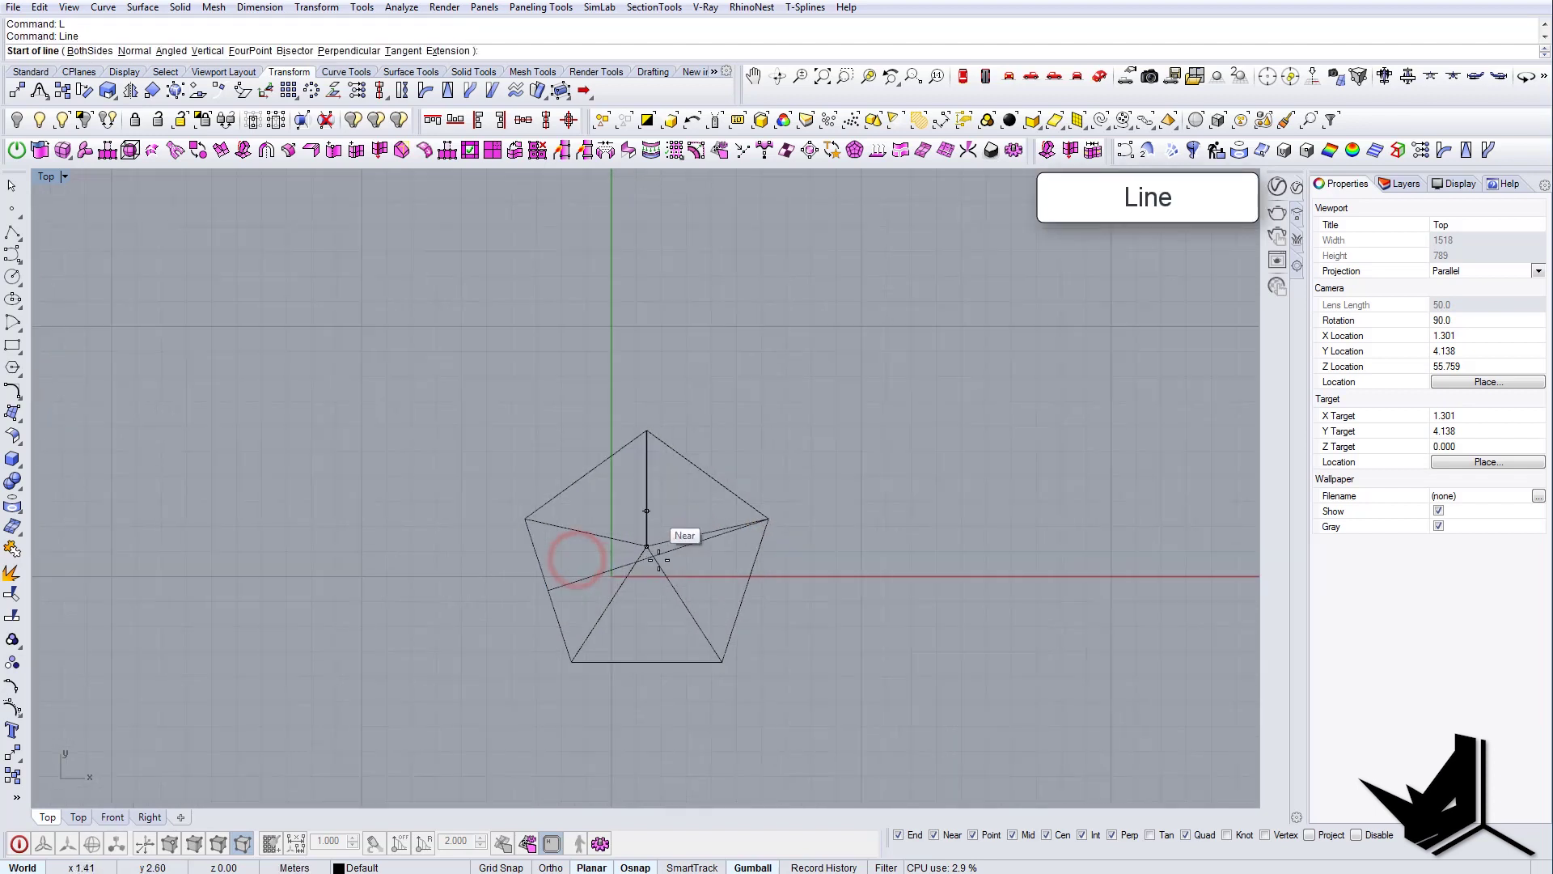
key("Escape")
- Draw a vertical construction line from the midpoint of the pentagon's bottom side to its top corner
type("l")
key("Return")
left_click(648, 663)
- Show the inner lines' control points and move their shared centre end to the intersection of the two construction lines
mouse_move(741, 529)
left_mouse_down()
mouse_move(576, 471)
mouse_move(740, 559)
left_mouse_up()
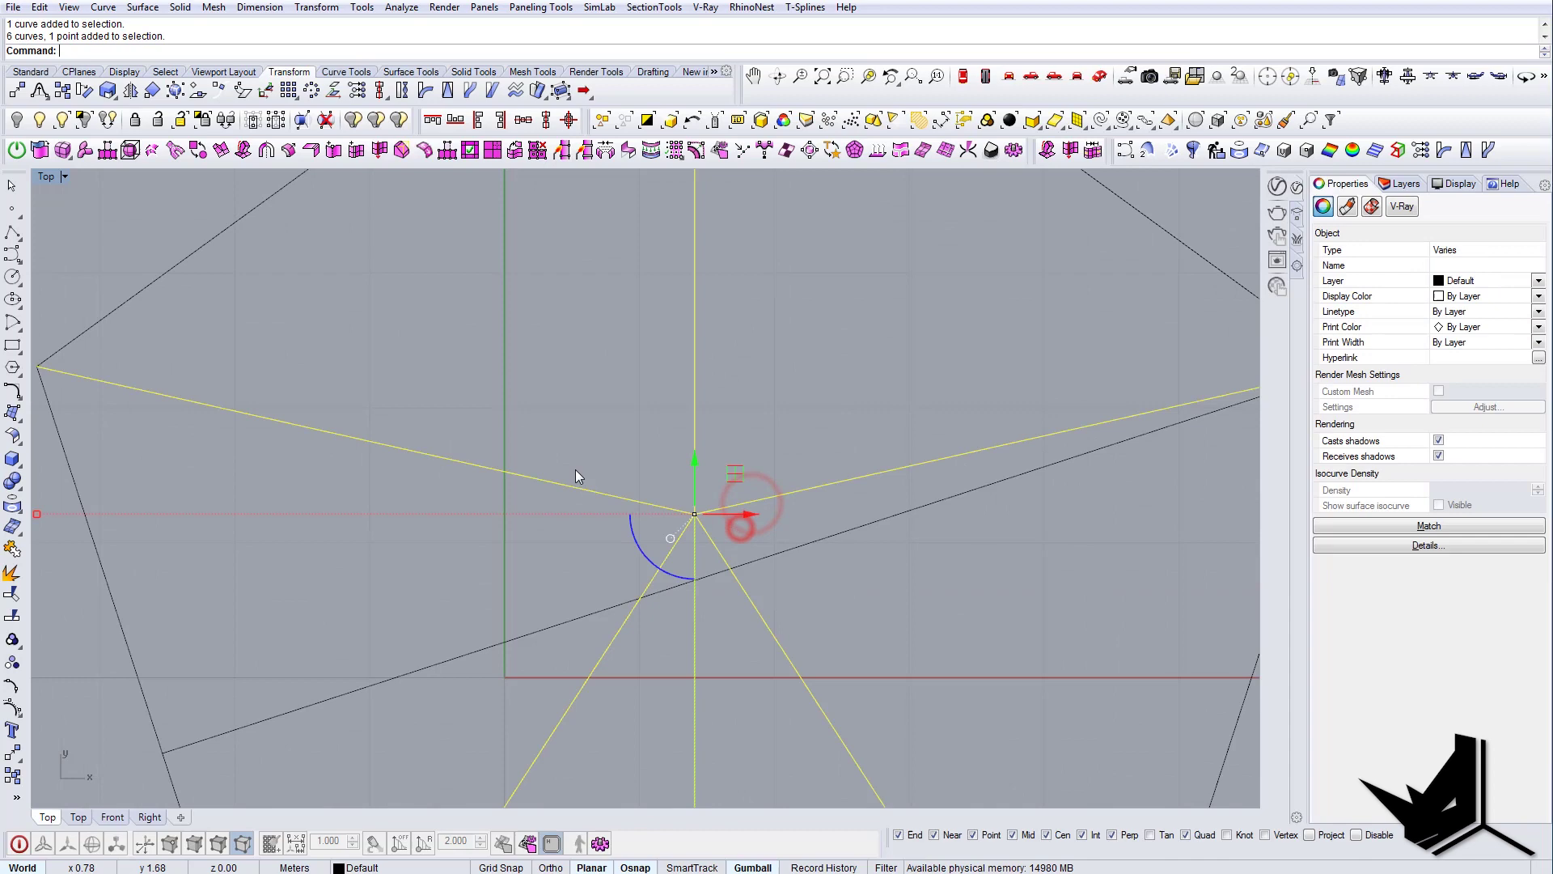
left_click(12, 700)
right_click_drag(714, 530, 691, 479)
type("m")
key("Return")
left_click(673, 466)
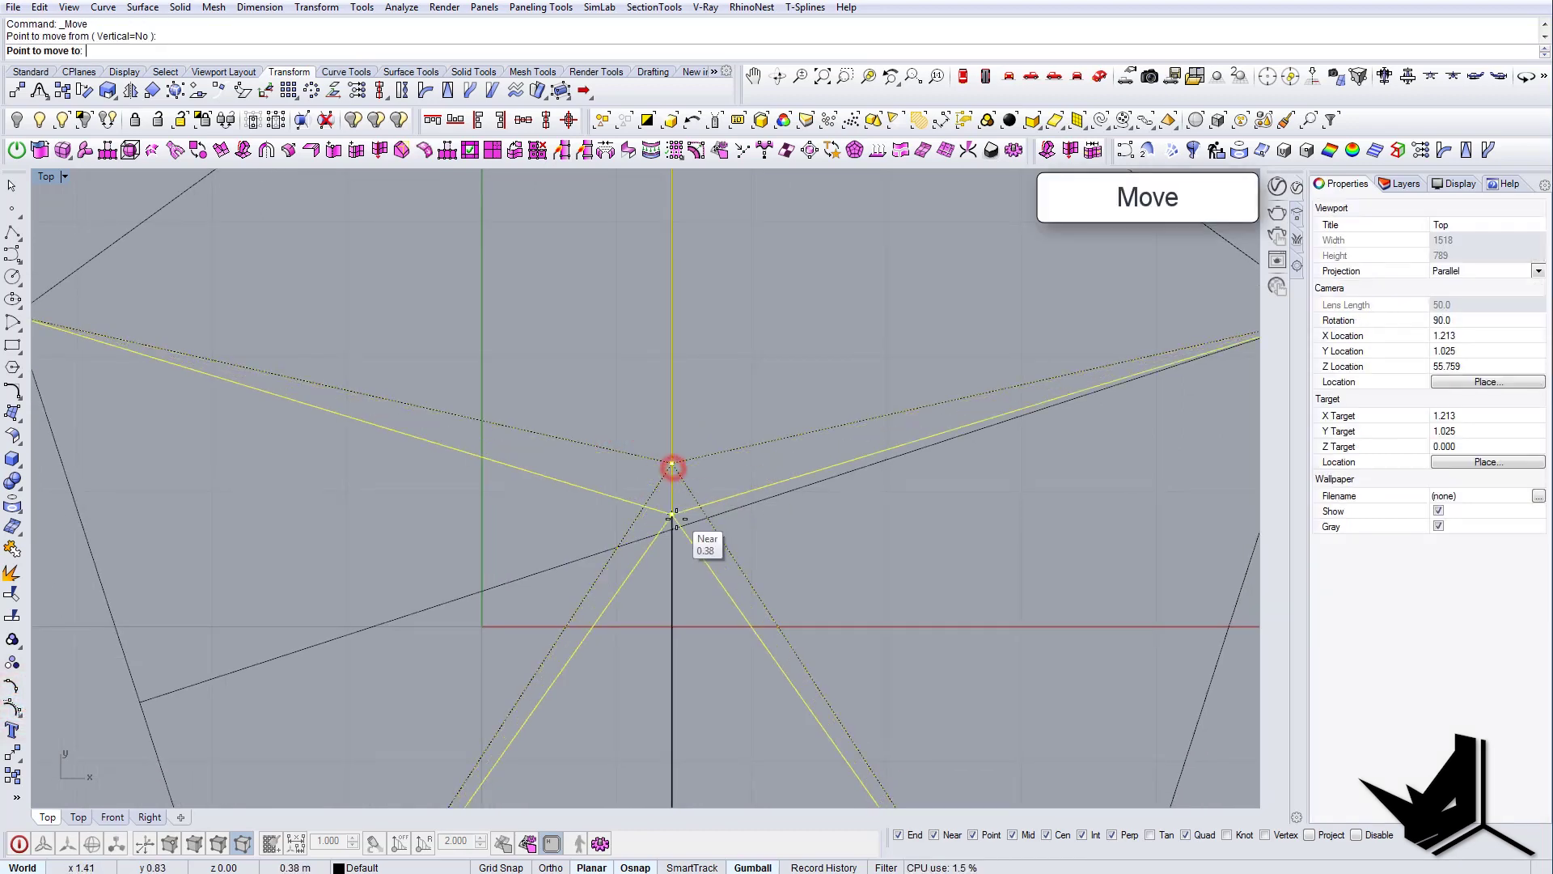
left_click(676, 523)
scroll(714, 501, "down", 10)
key("Escape")
key("Escape")
- Delete the two construction lines and the leftover centre point, keeping the pentagon and its five inner lines
left_click_drag(621, 568, 600, 524)
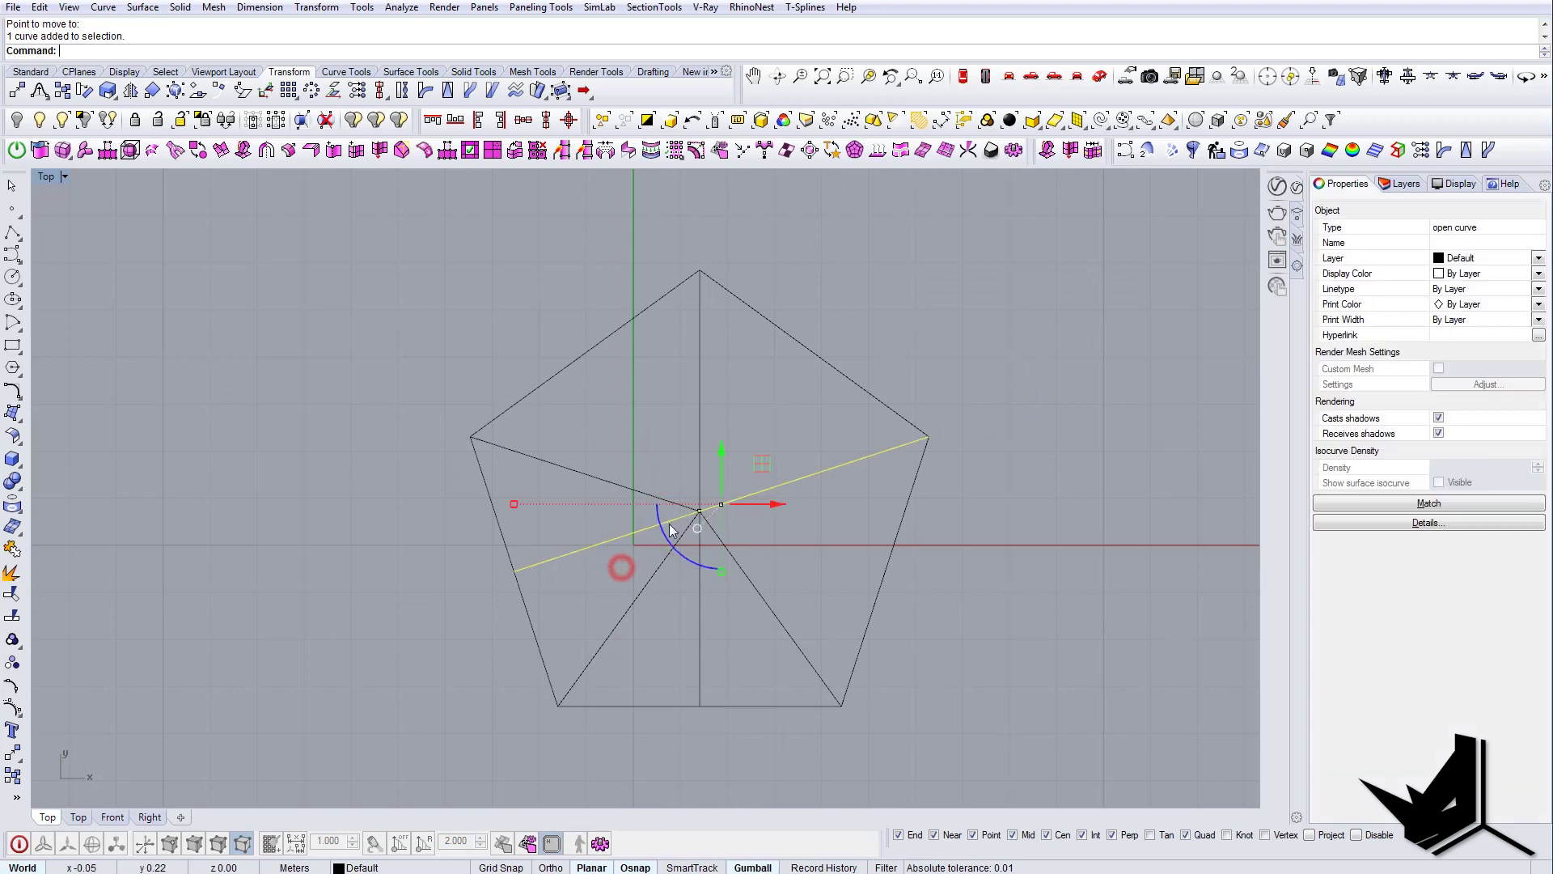
key("Delete")
left_click(697, 437)
left_click(740, 503)
key("Delete")
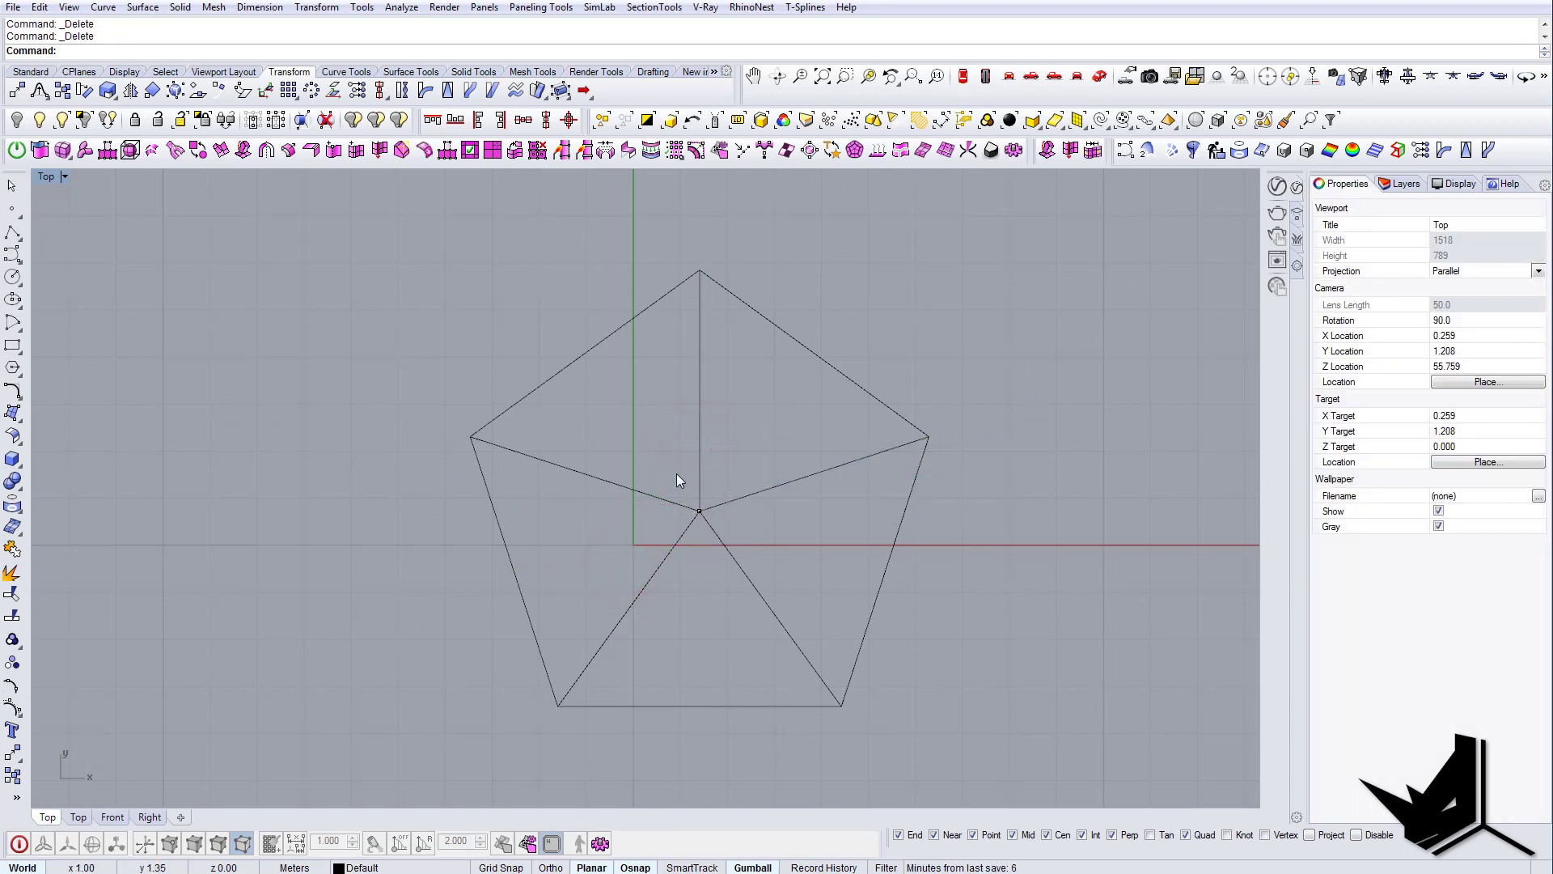
left_click_drag(677, 479, 789, 526)
key("Delete")
- Move the pentagon and its inner lines from their common centre to the origin at 0,0,0
scroll(738, 555, "down", 5)
left_click_drag(526, 414, 903, 729)
right_click_drag(753, 610, 728, 596)
type("m")
key("Return")
left_click(666, 542)
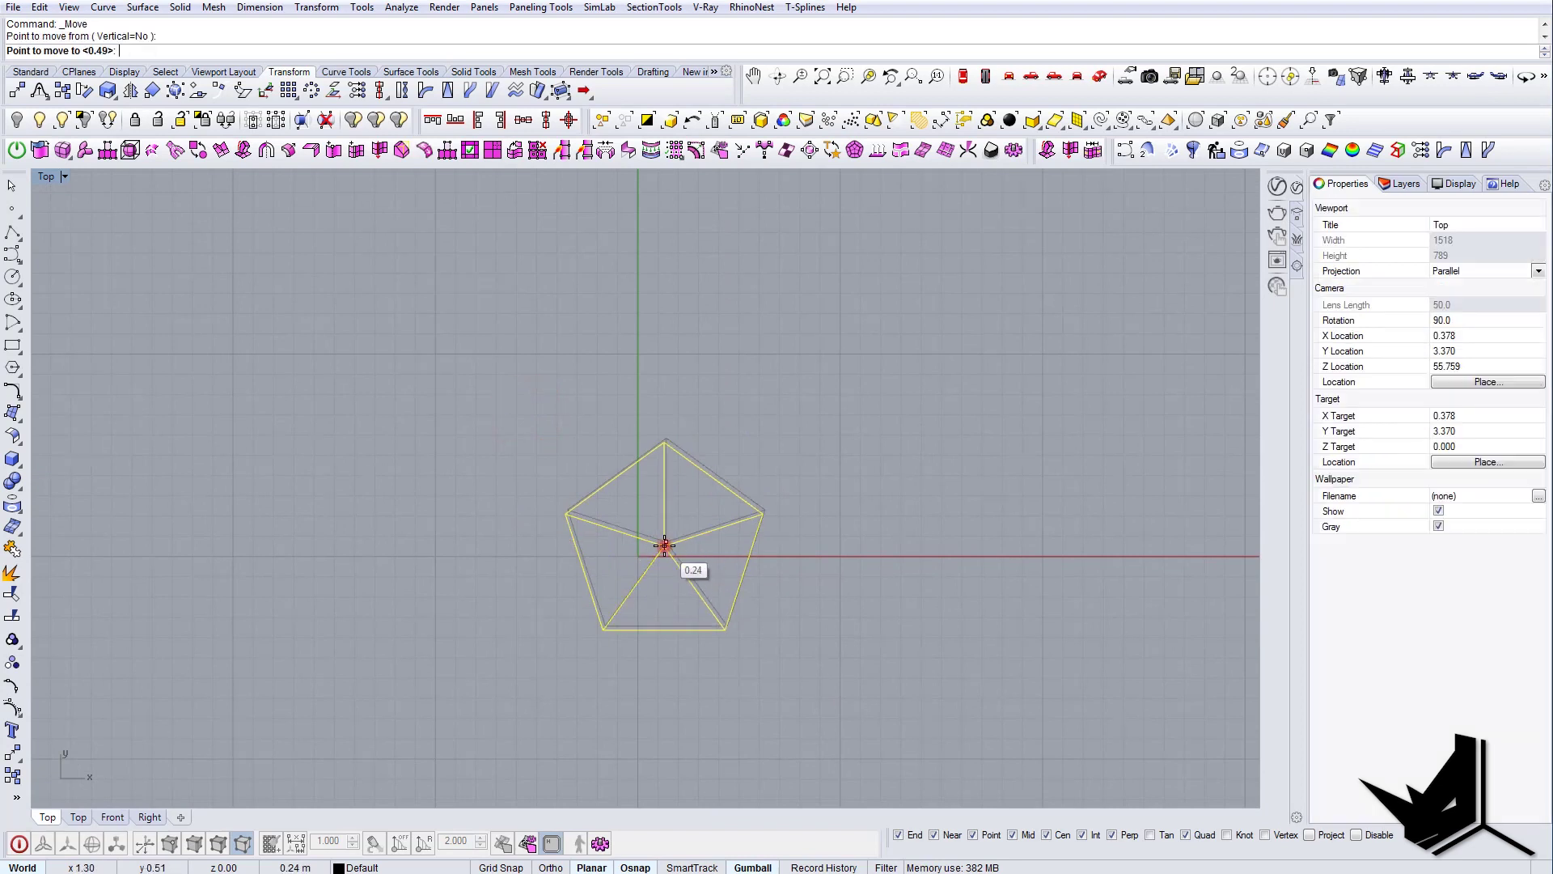
type("00.")
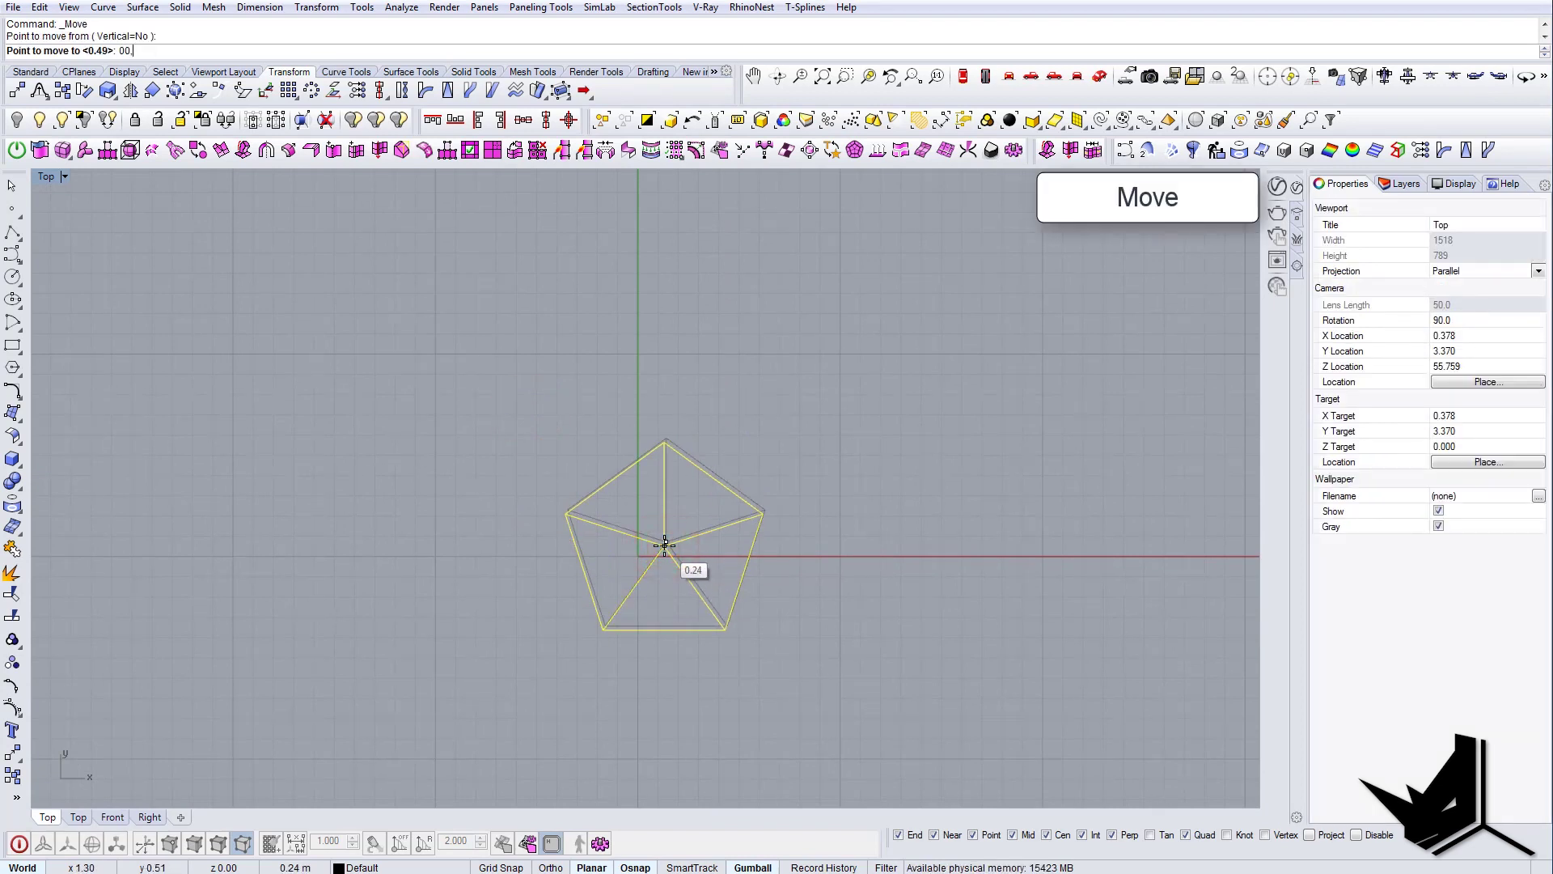
key("BackSpace")
key("BackSpace")
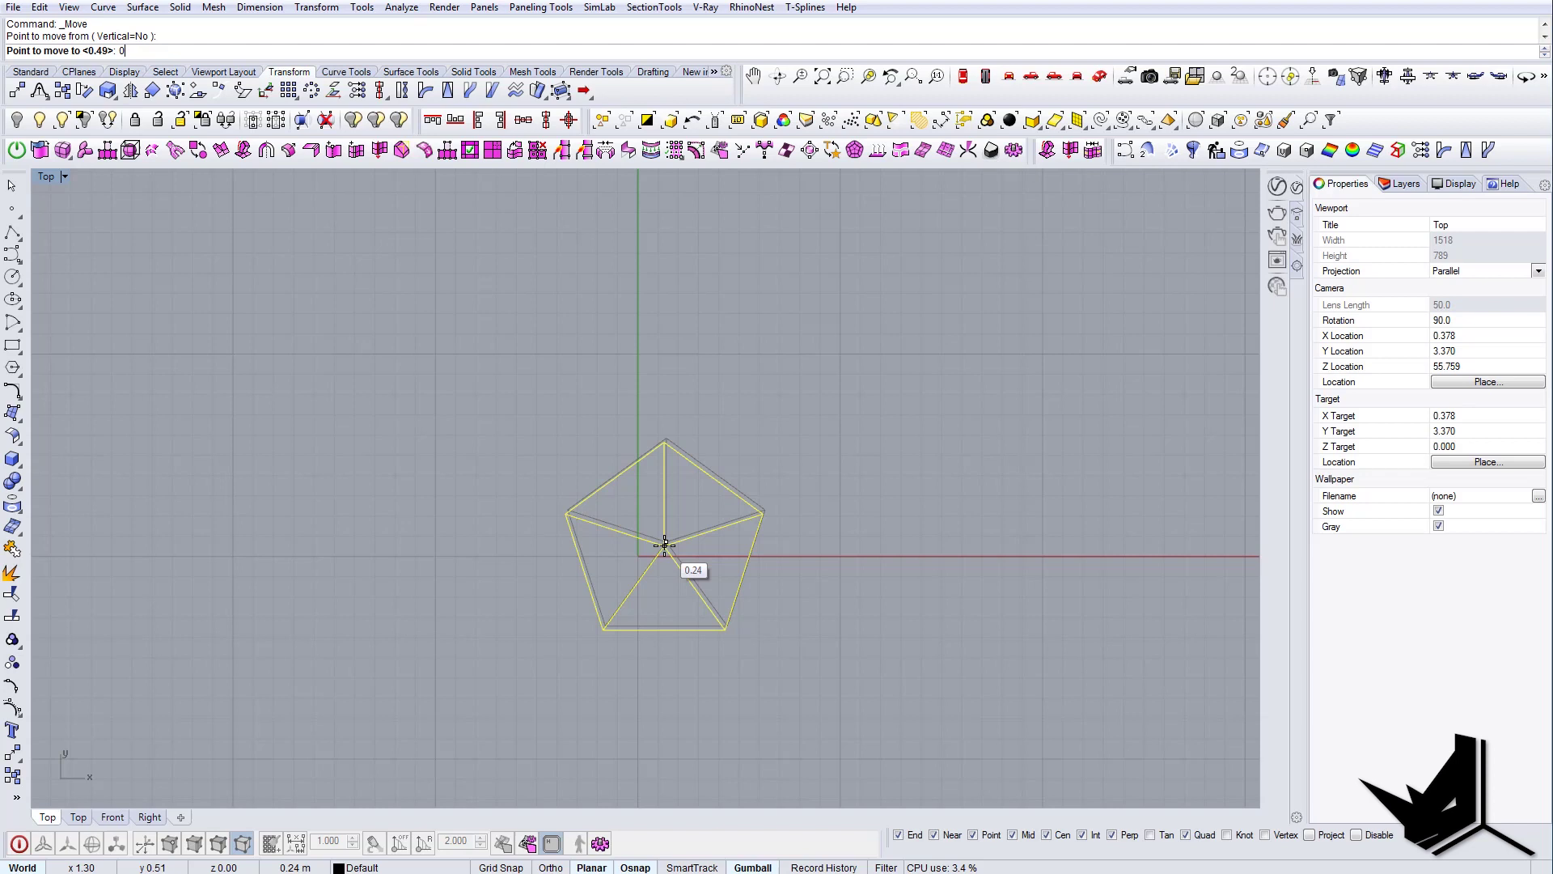
key("Return")
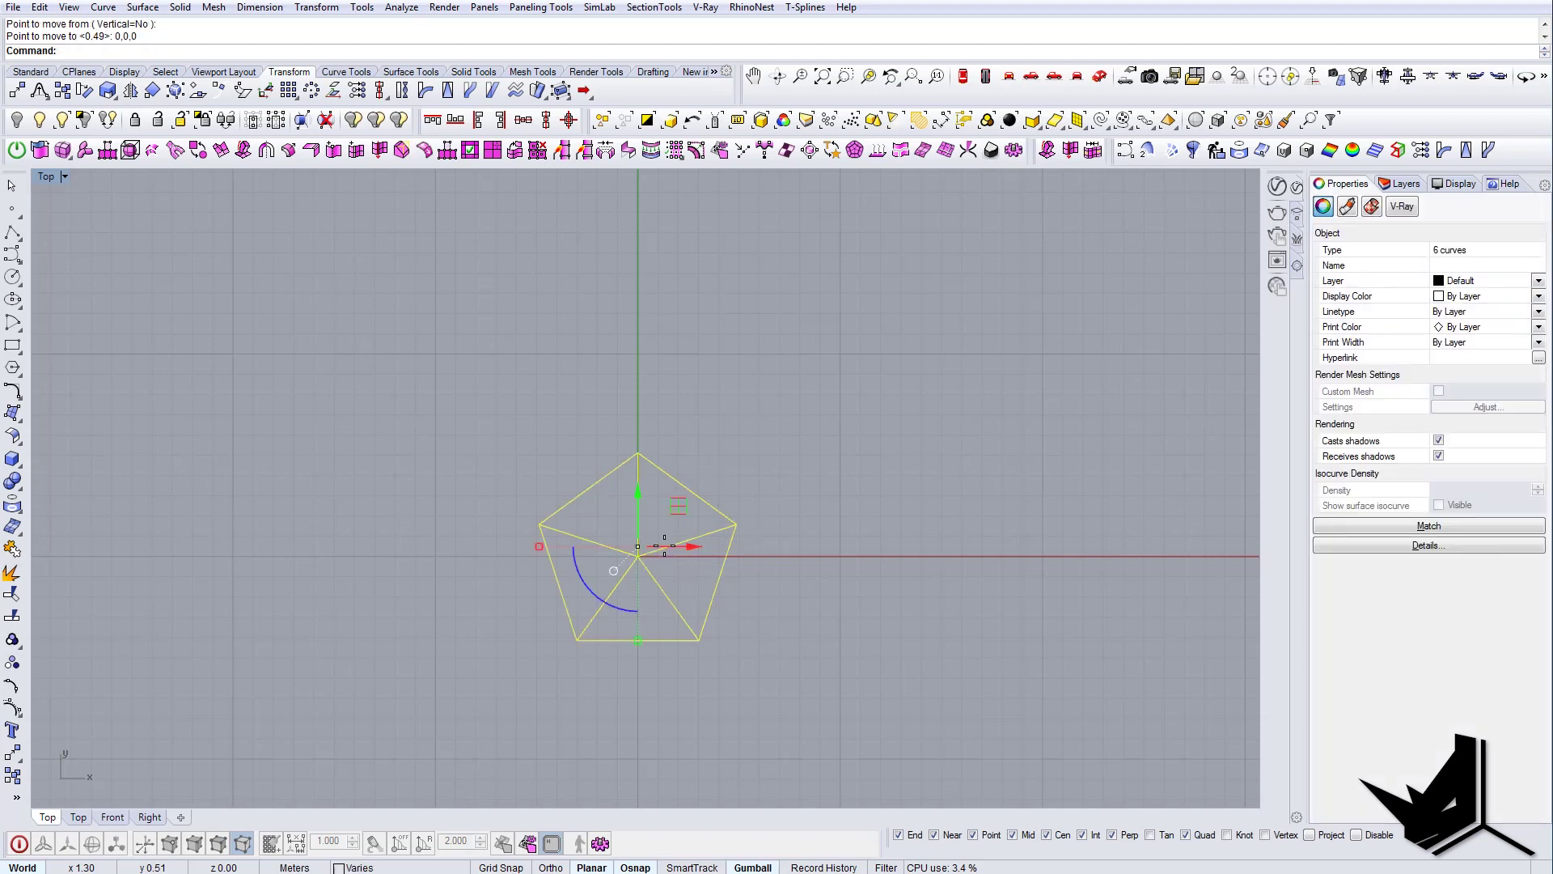
- Rotate the pentagon and its inner lines about the origin, bringing the lower-right corner straight below the centre
right_click_drag(664, 546, 659, 528)
type("R2")
key("Return")
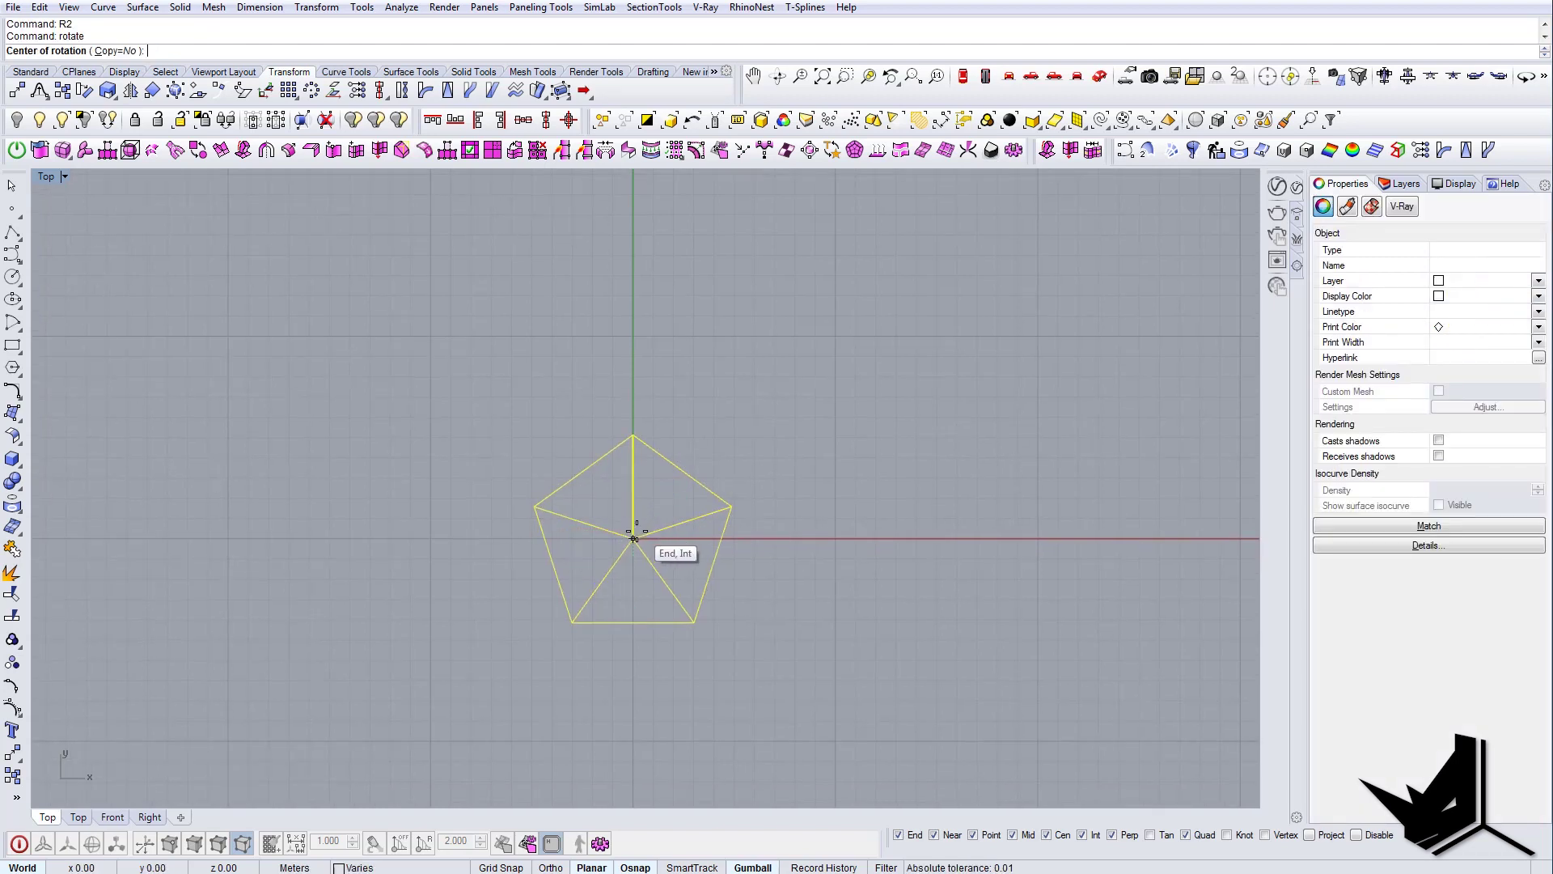
left_click(632, 537)
left_click(694, 622)
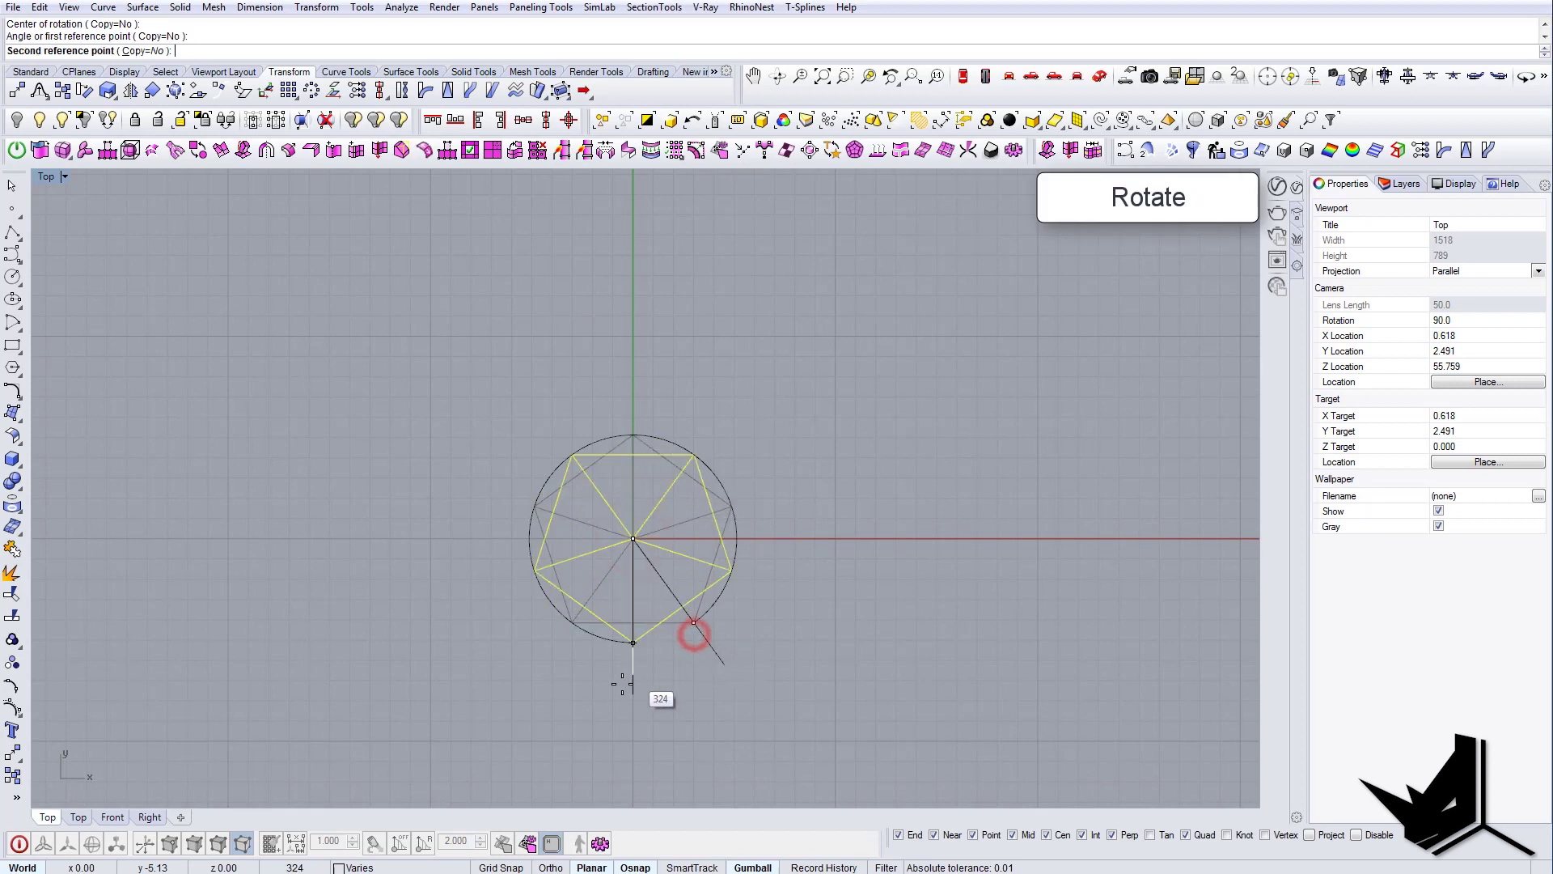
left_click(614, 689)
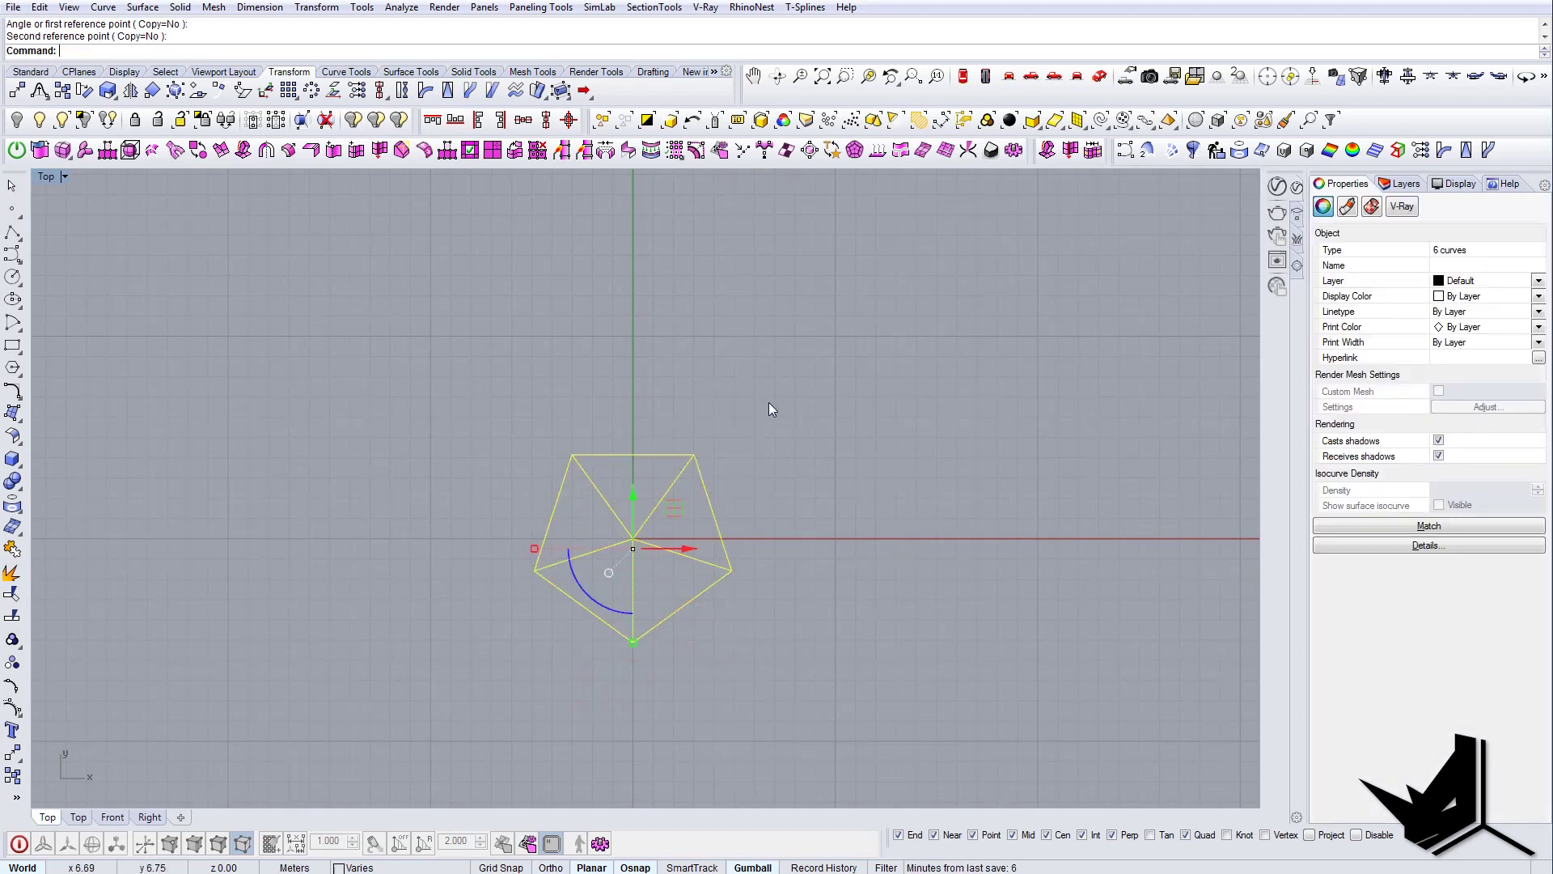
right_click_drag(768, 401, 770, 440)
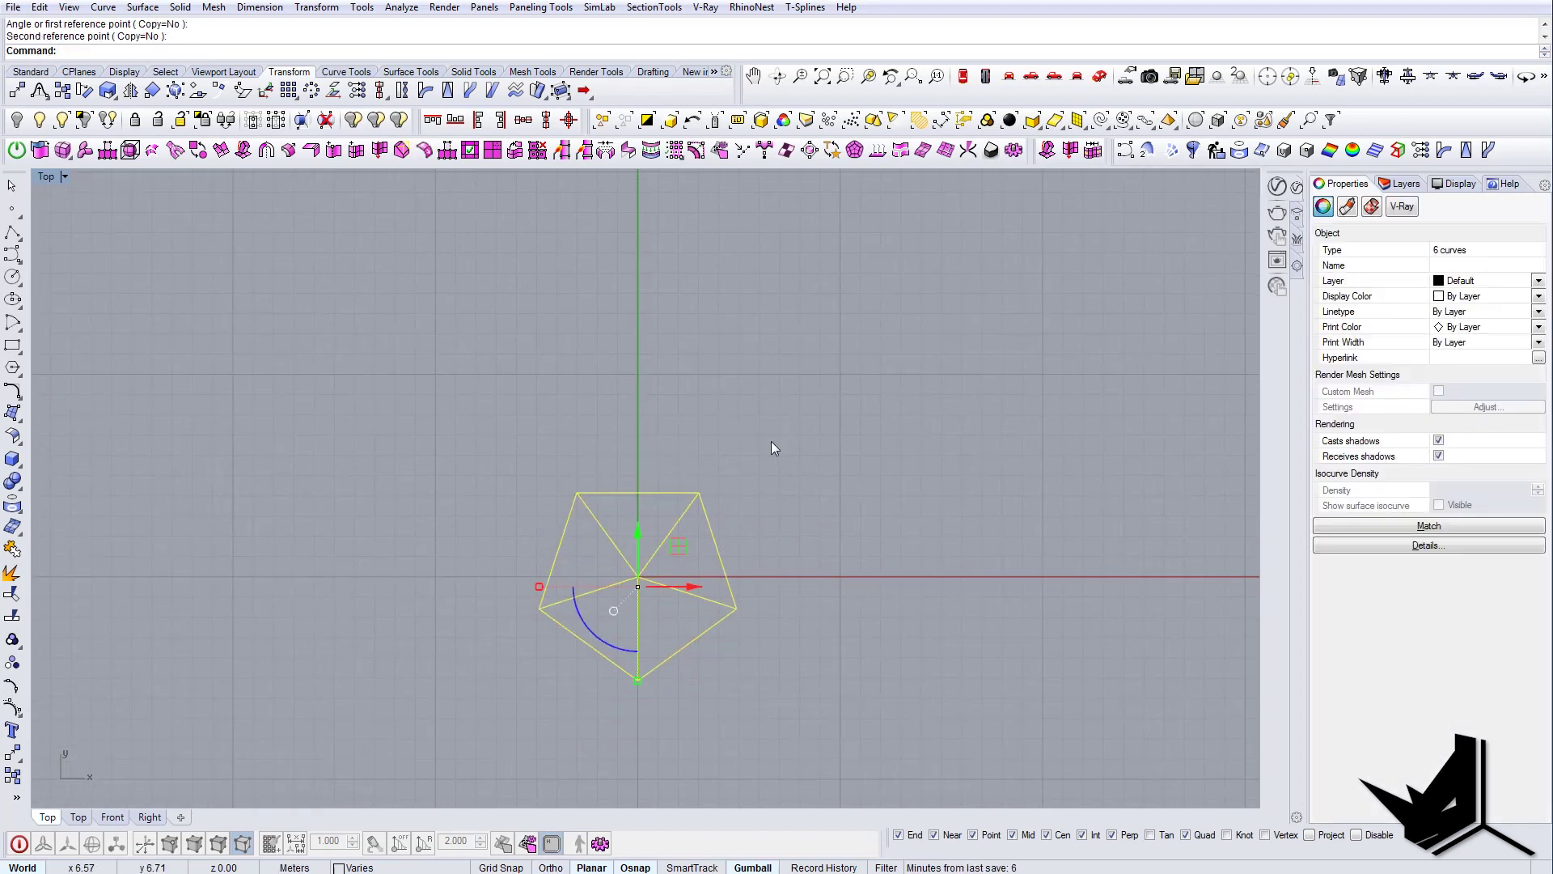
left_click(817, 569)
- Lengthen the upper-left inner line with Scale1D from the origin past its corner, by a factor of about 2.33
right_click_drag(696, 549, 747, 543)
right_click_drag(657, 513, 691, 528)
left_click(690, 531)
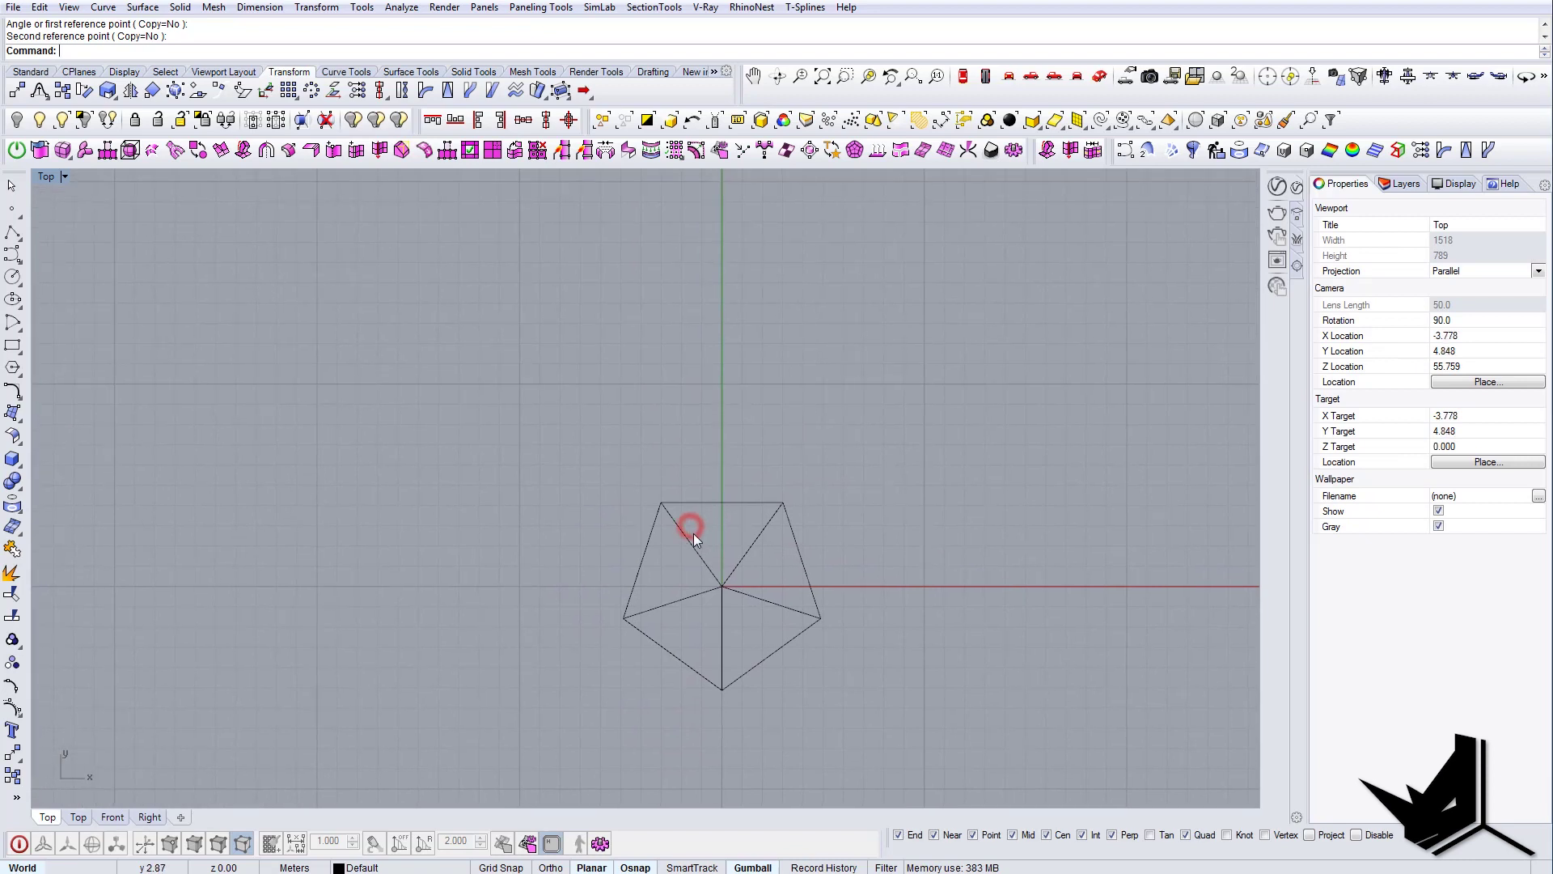
type("sc1")
key("Return")
left_click(722, 585)
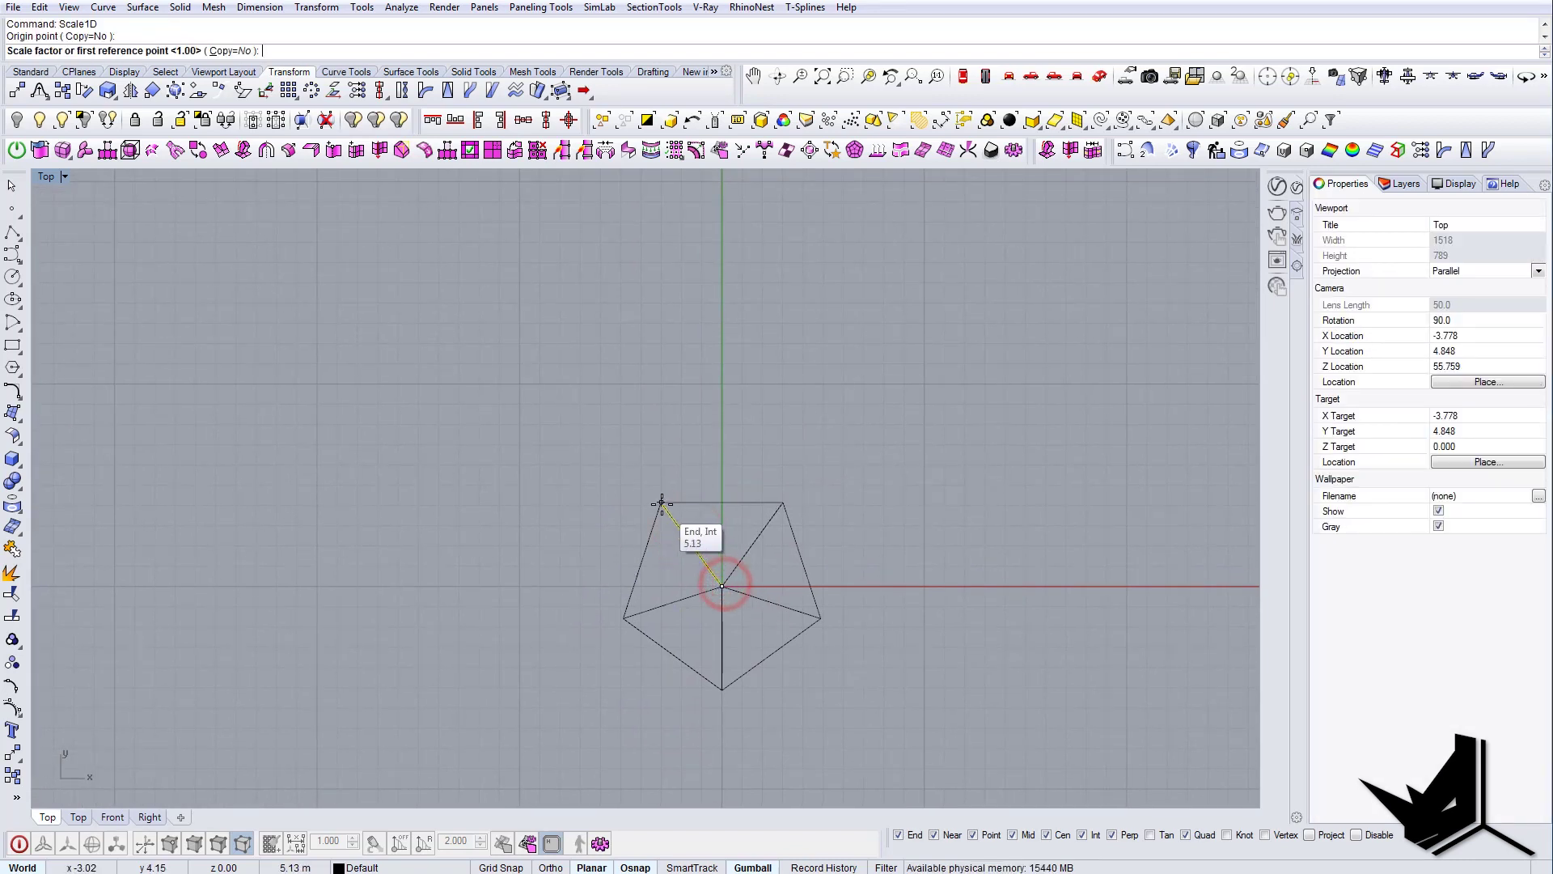
left_click(661, 502)
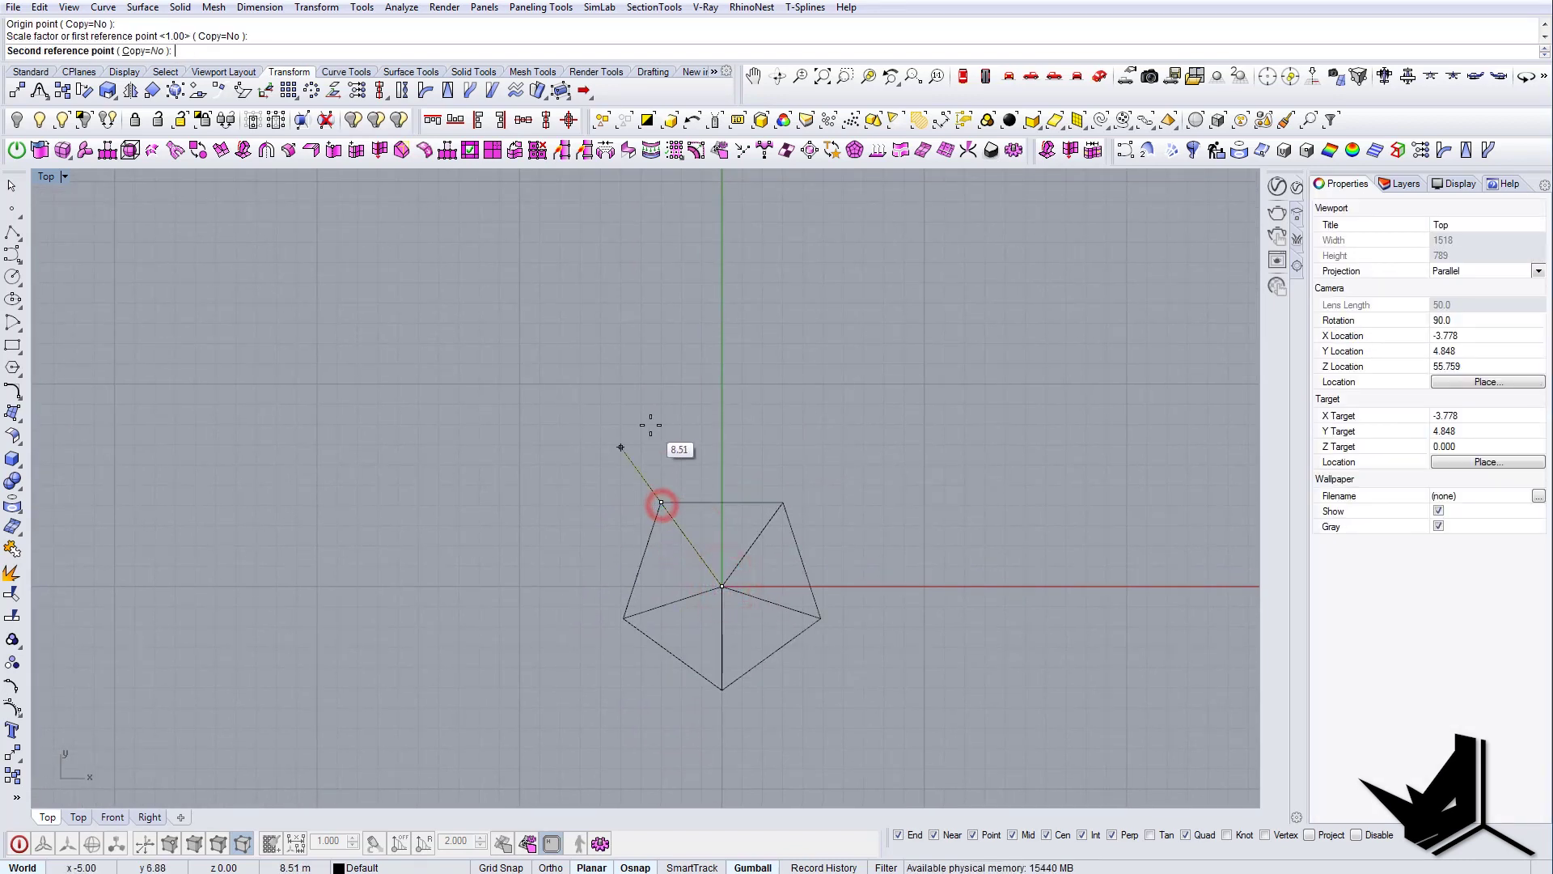
left_click(608, 369)
- Draw a horizontal line about 21 m long to the right from the pentagon's bottom corner
type("line")
key("Return")
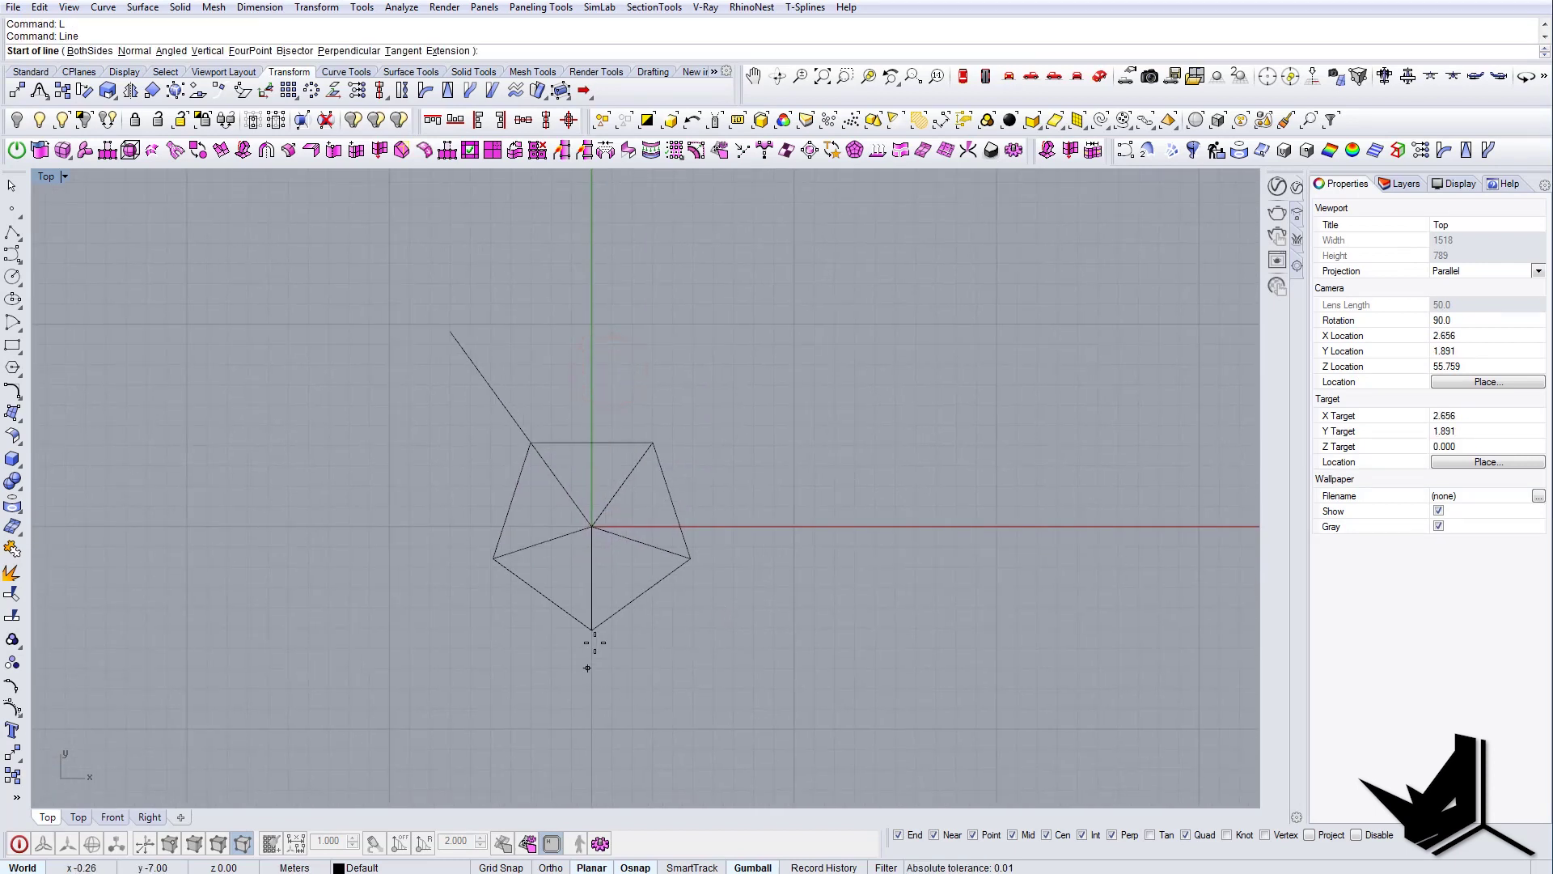
left_click(591, 630)
left_click(1017, 629)
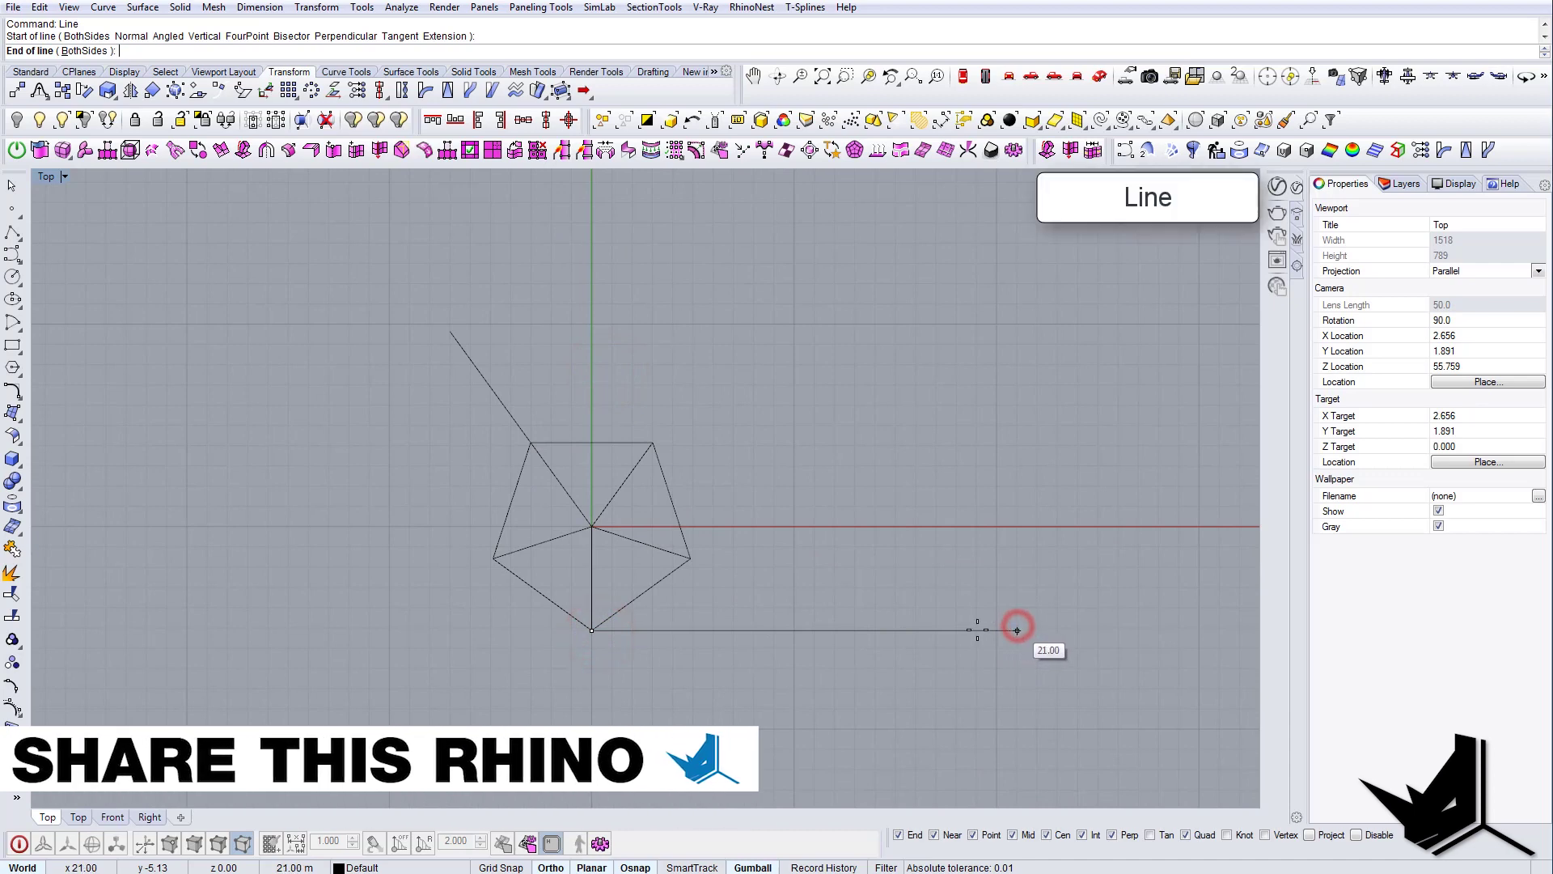
- Lengthen the lower-right inner line with Scale1D from the origin past its corner, to about 8.87 m
right_click_drag(754, 585, 840, 604)
scroll(750, 595, "up", 2)
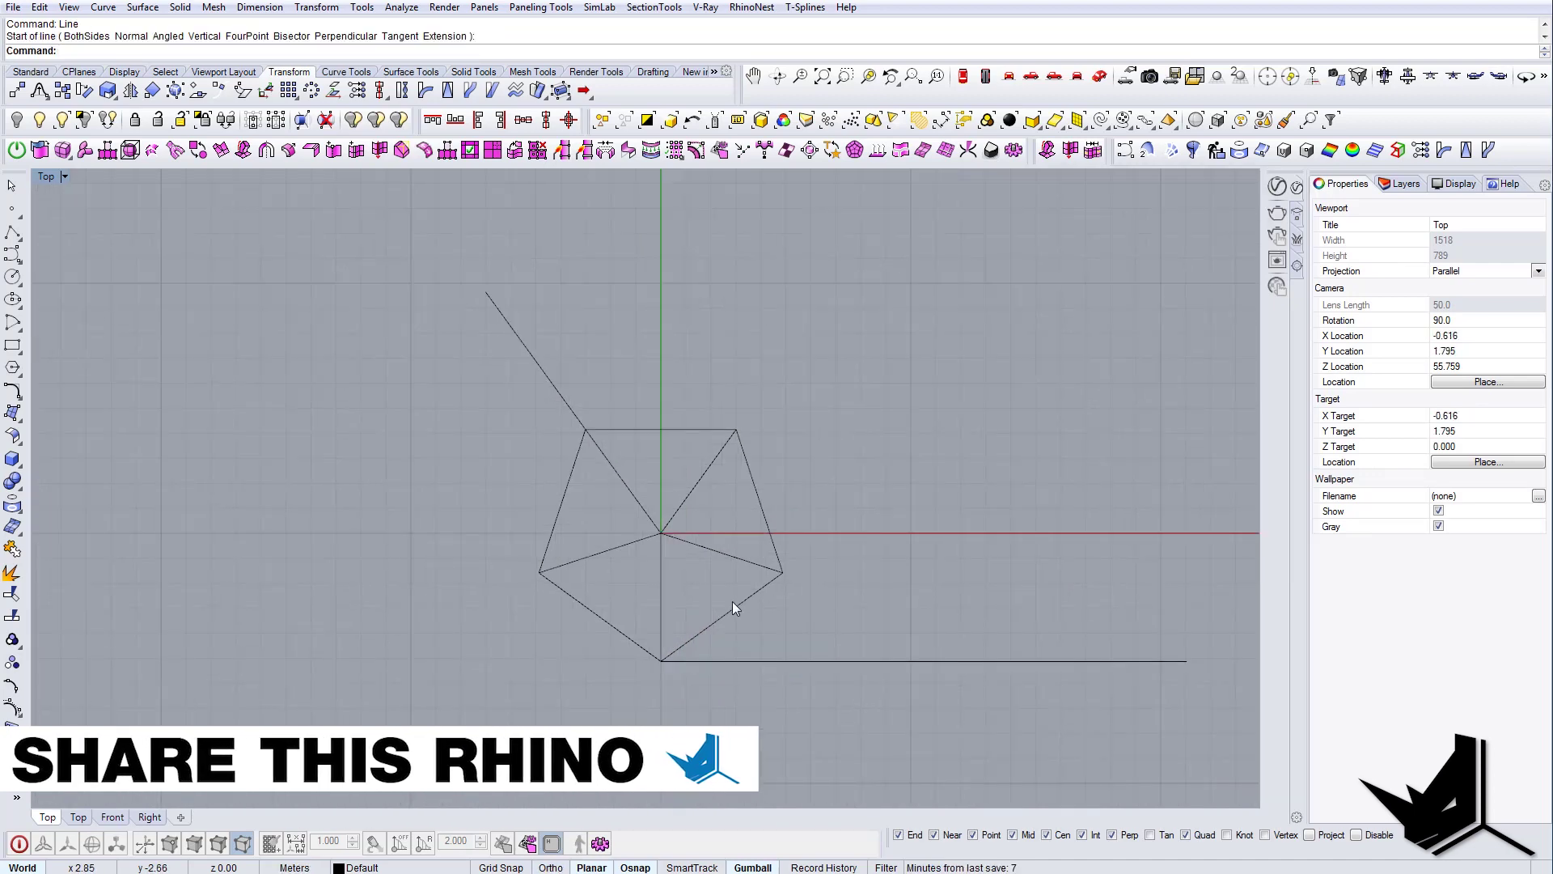
left_click(741, 565)
type("scale1d")
key("Return")
left_click(661, 533)
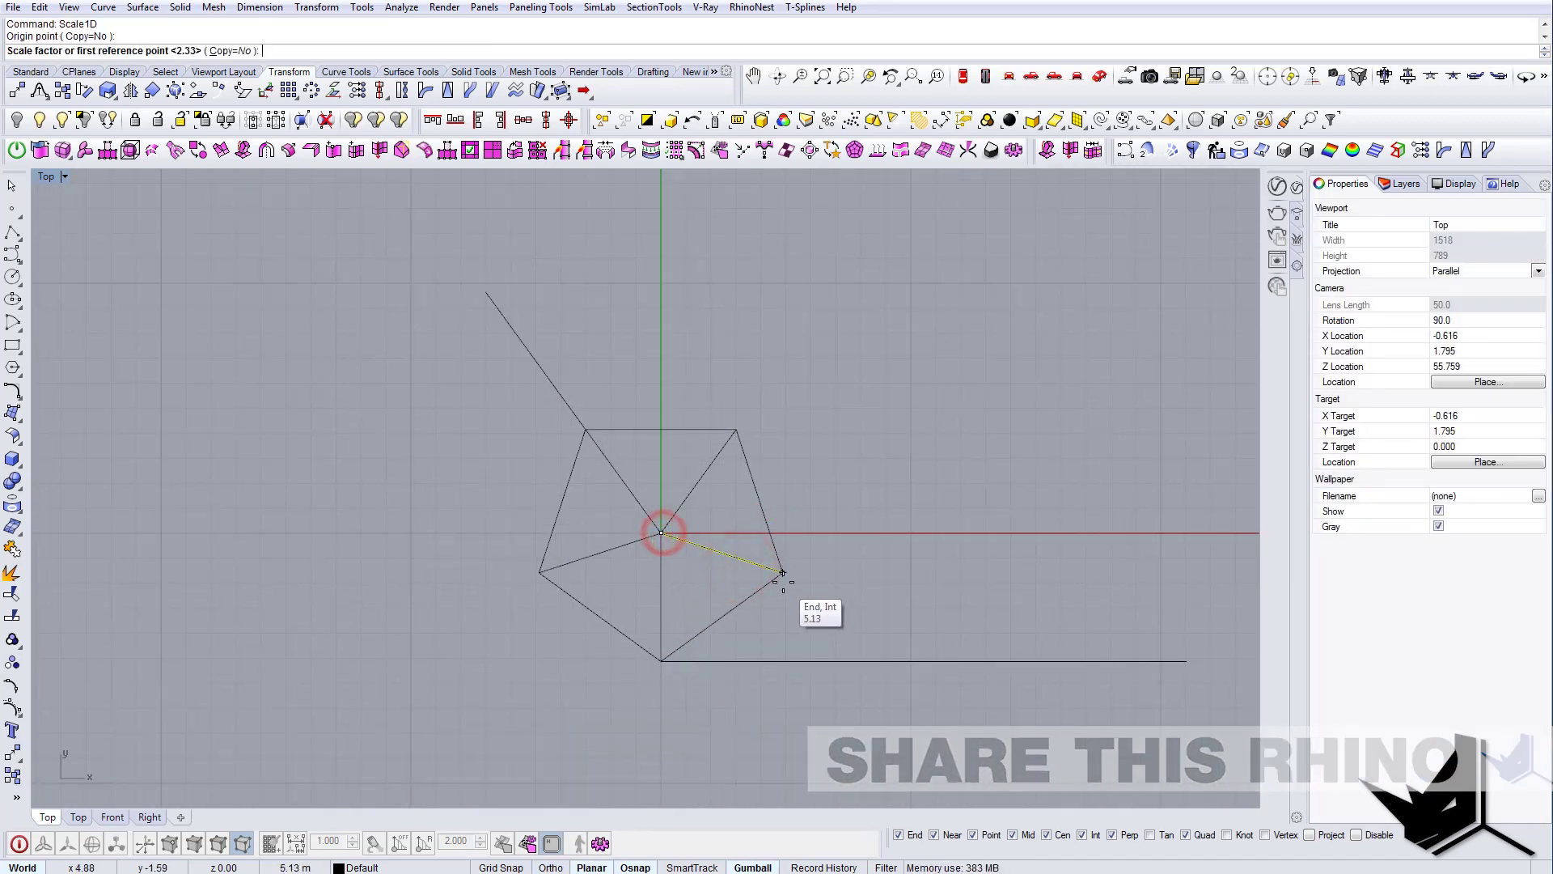
left_click(783, 572)
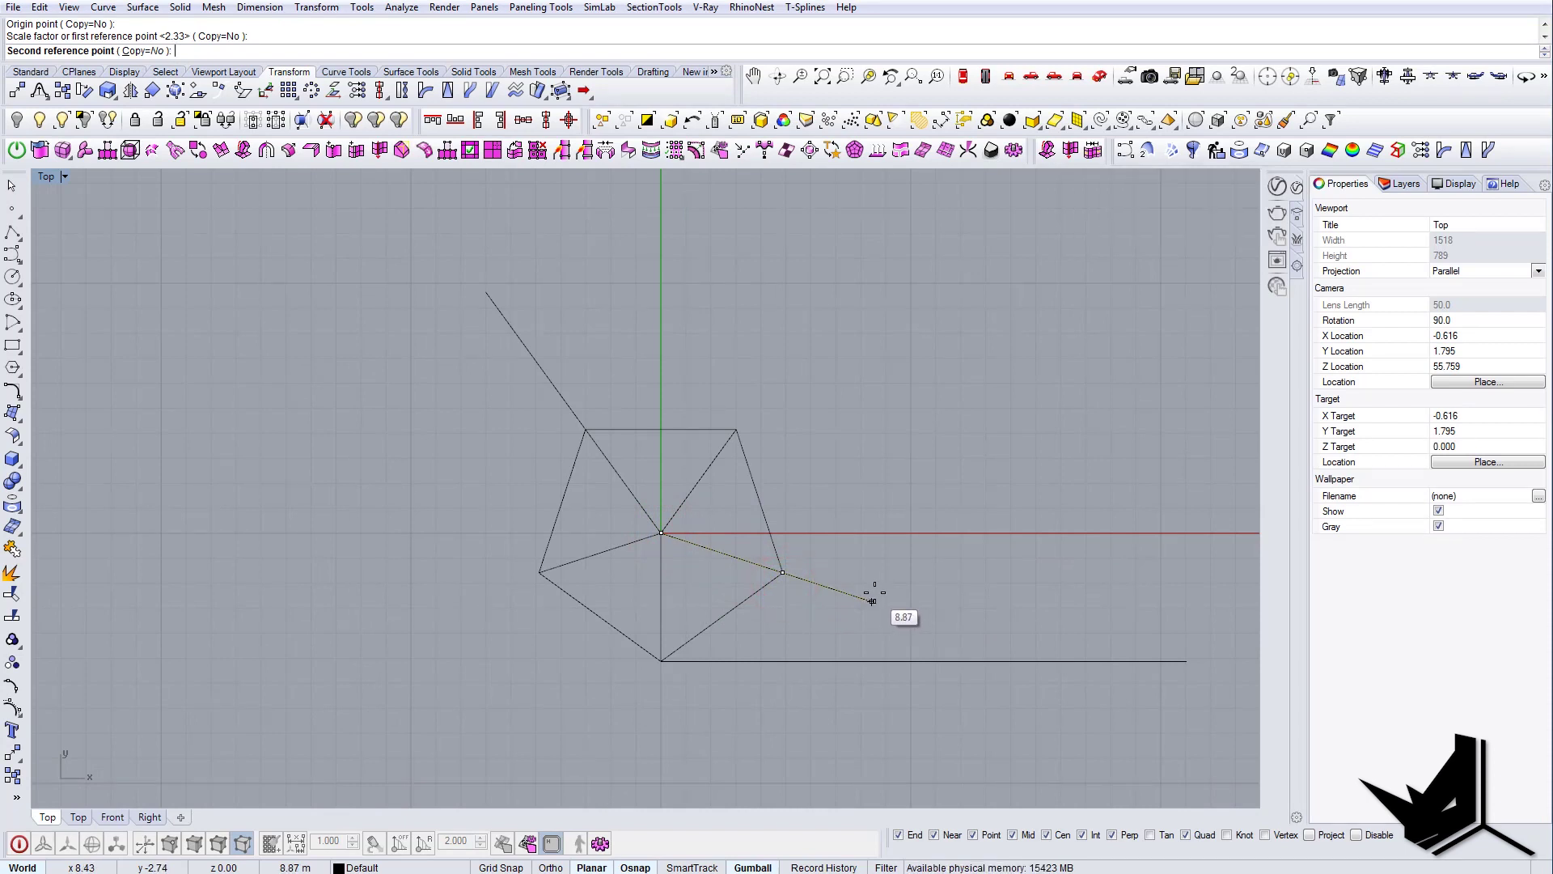
left_click(872, 600)
- Draw a vertical line about 2.36 m long from the end of the extended lower-right line, perpendicular to the horizontal guide line
type("l")
key("Return")
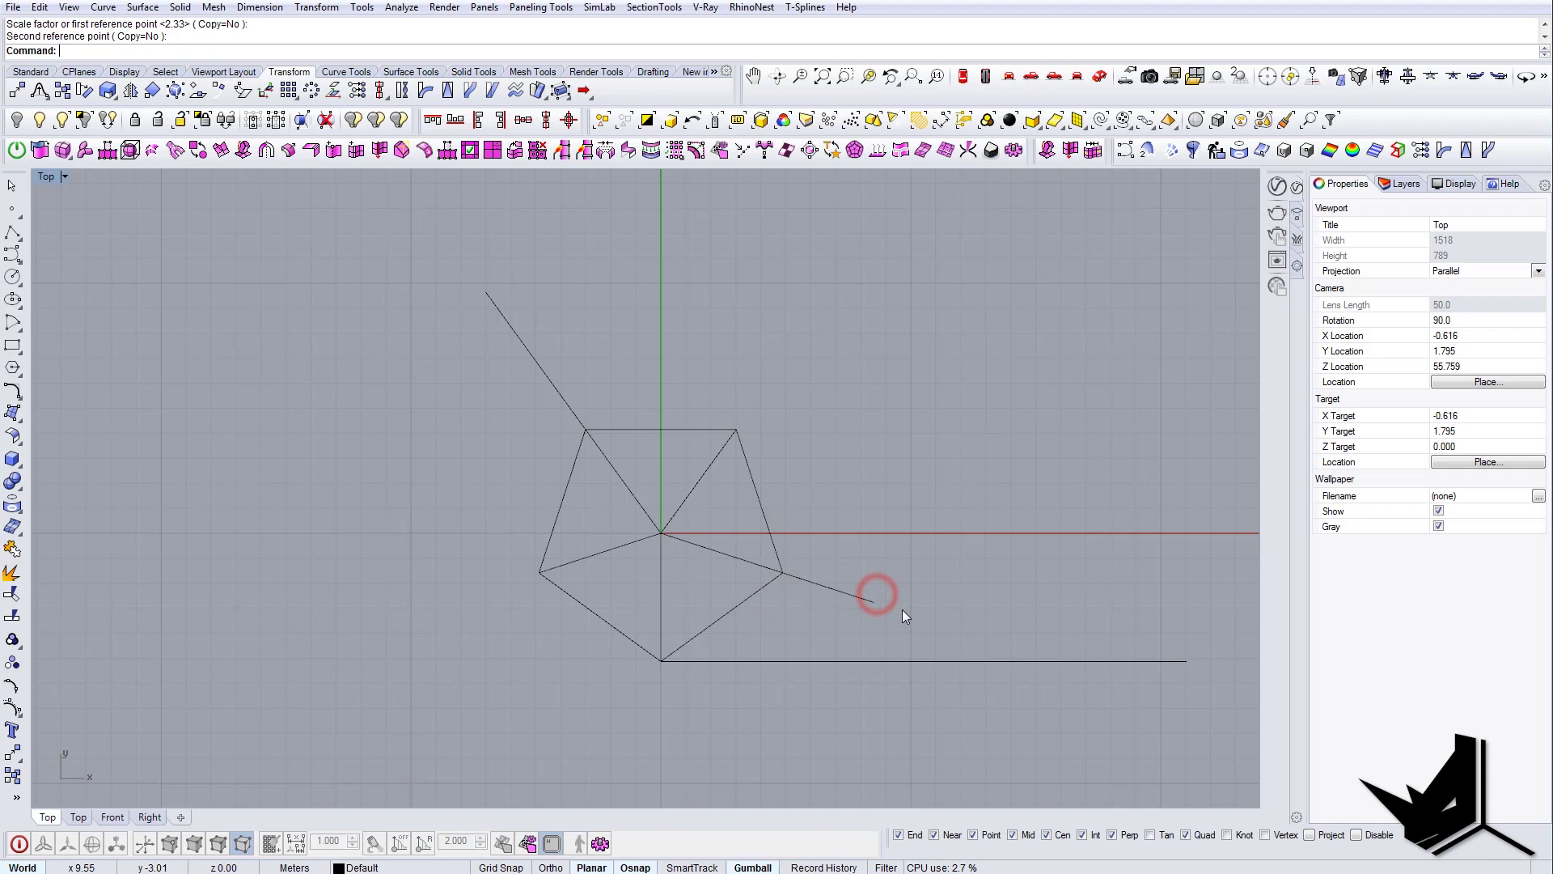
scroll(902, 609, "up", 2)
left_click(845, 588)
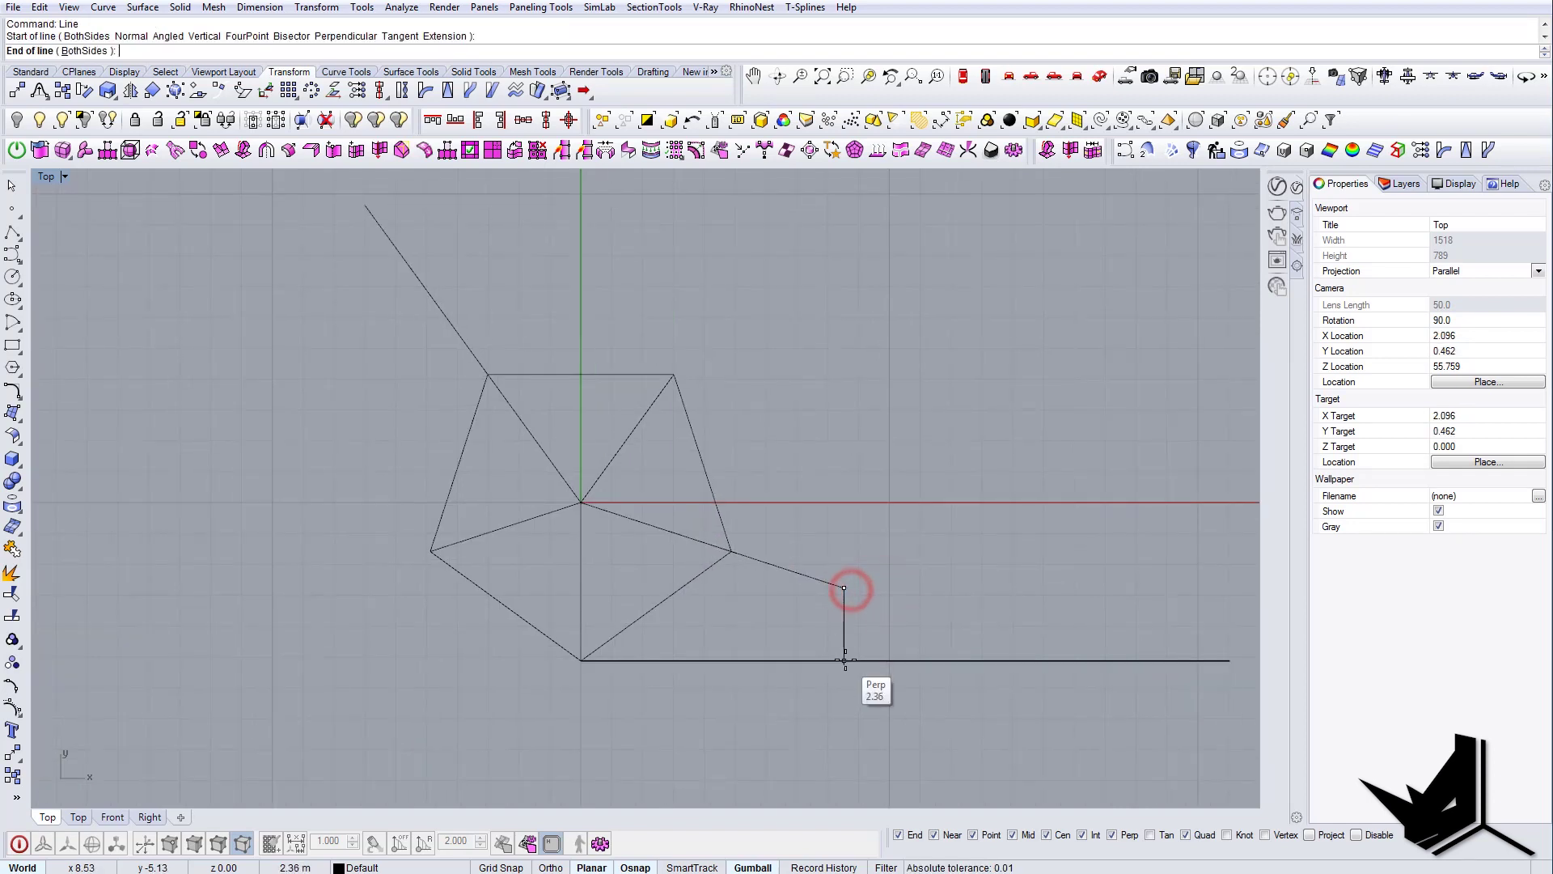
left_click(846, 661)
scroll(964, 674, "down", 2)
scroll(929, 659, "up", 3)
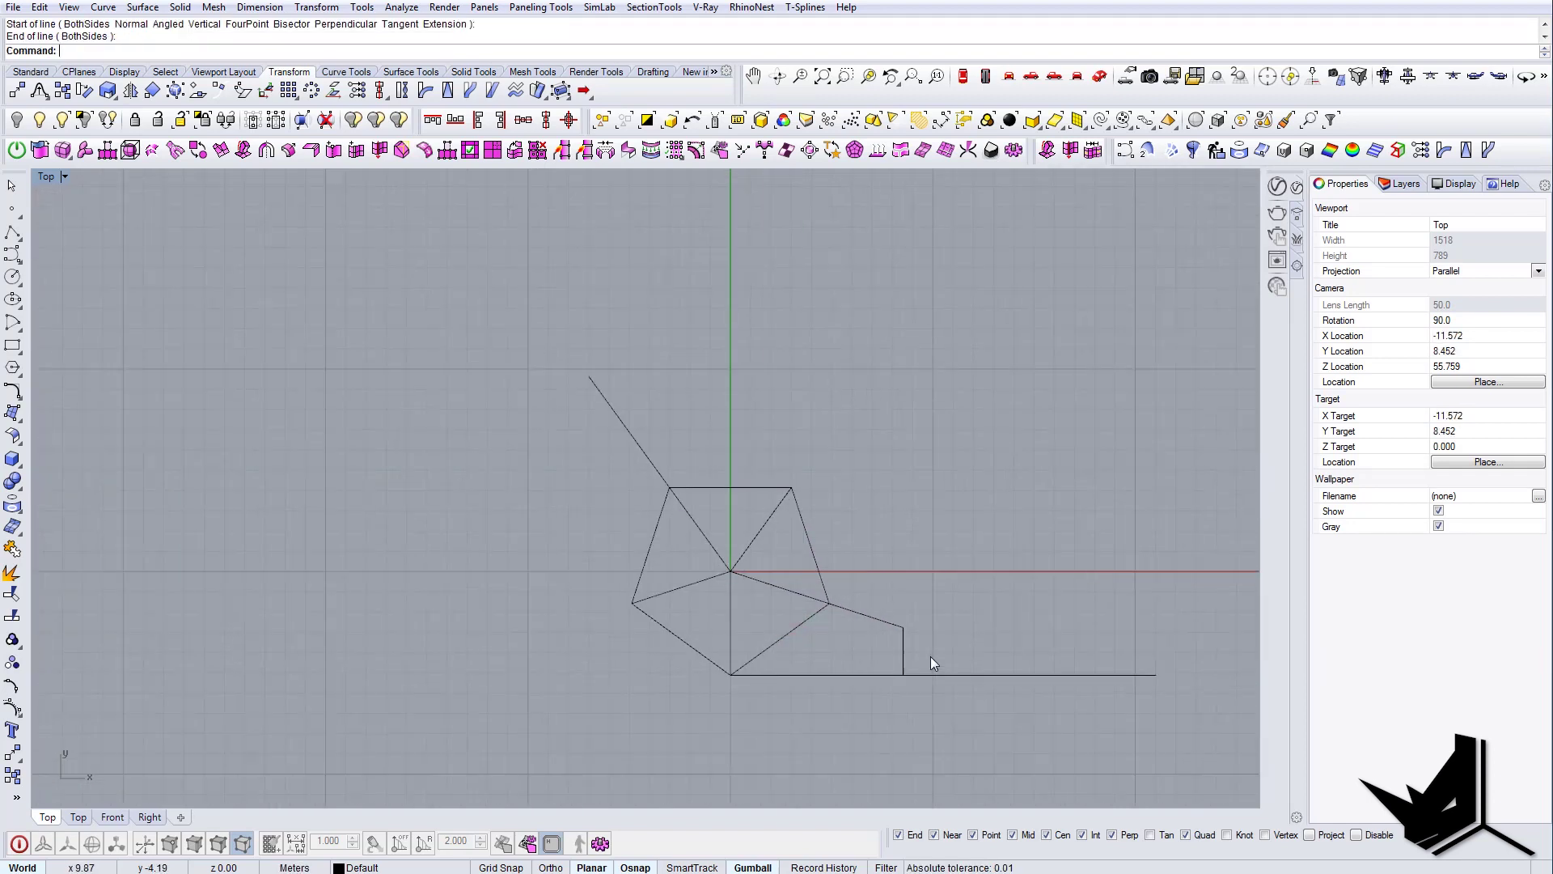
- Mirror the short vertical line across the extended lower-right line, keeping the original
left_click(863, 644)
type("mi")
key("Return")
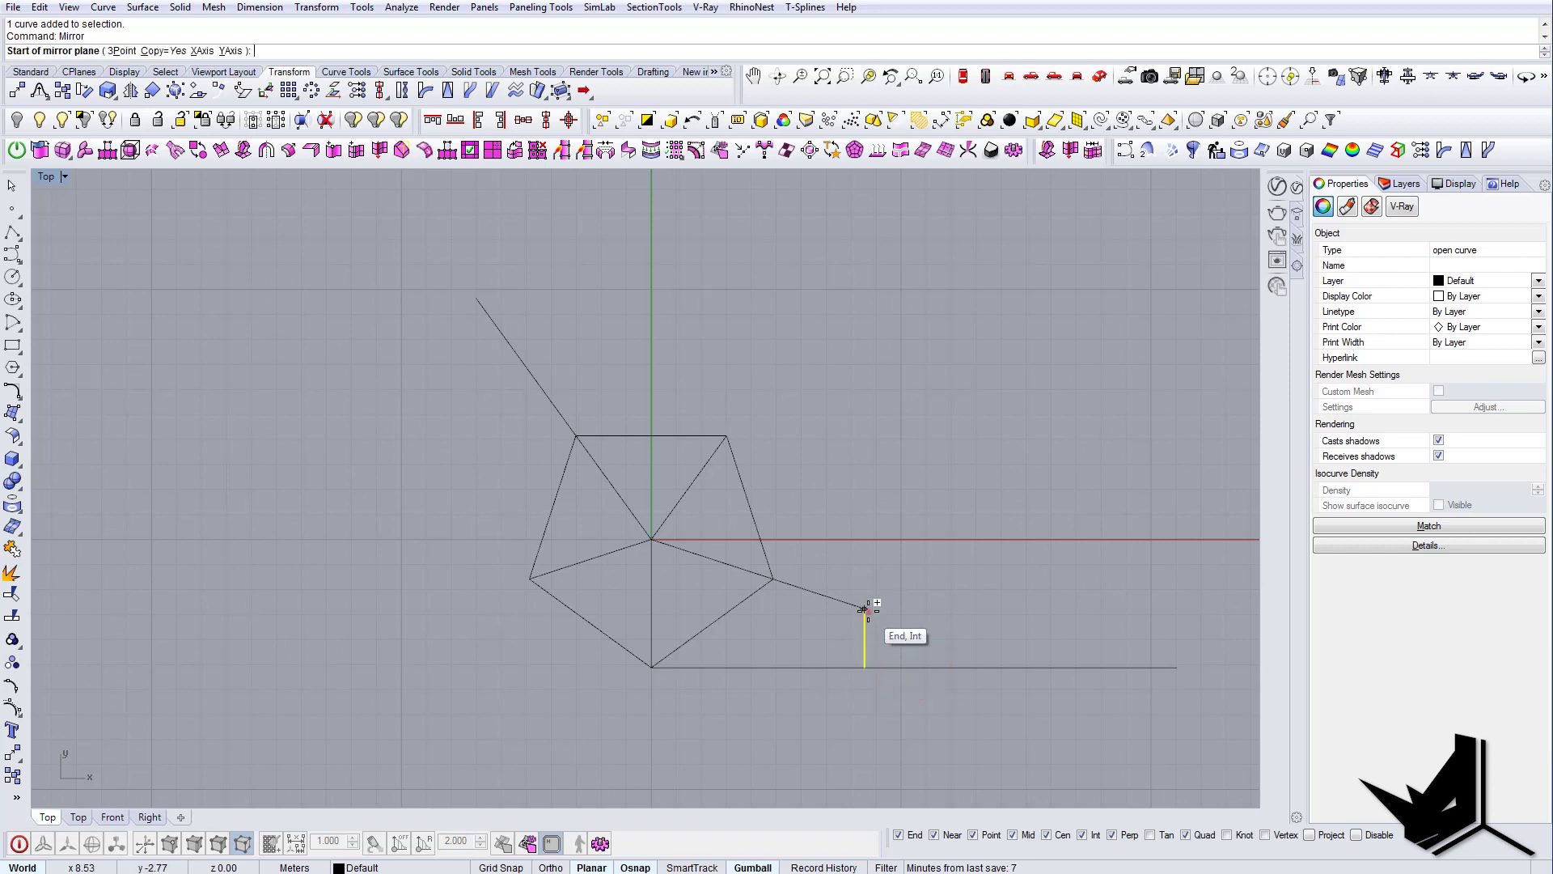
left_click(867, 611)
left_click(852, 605)
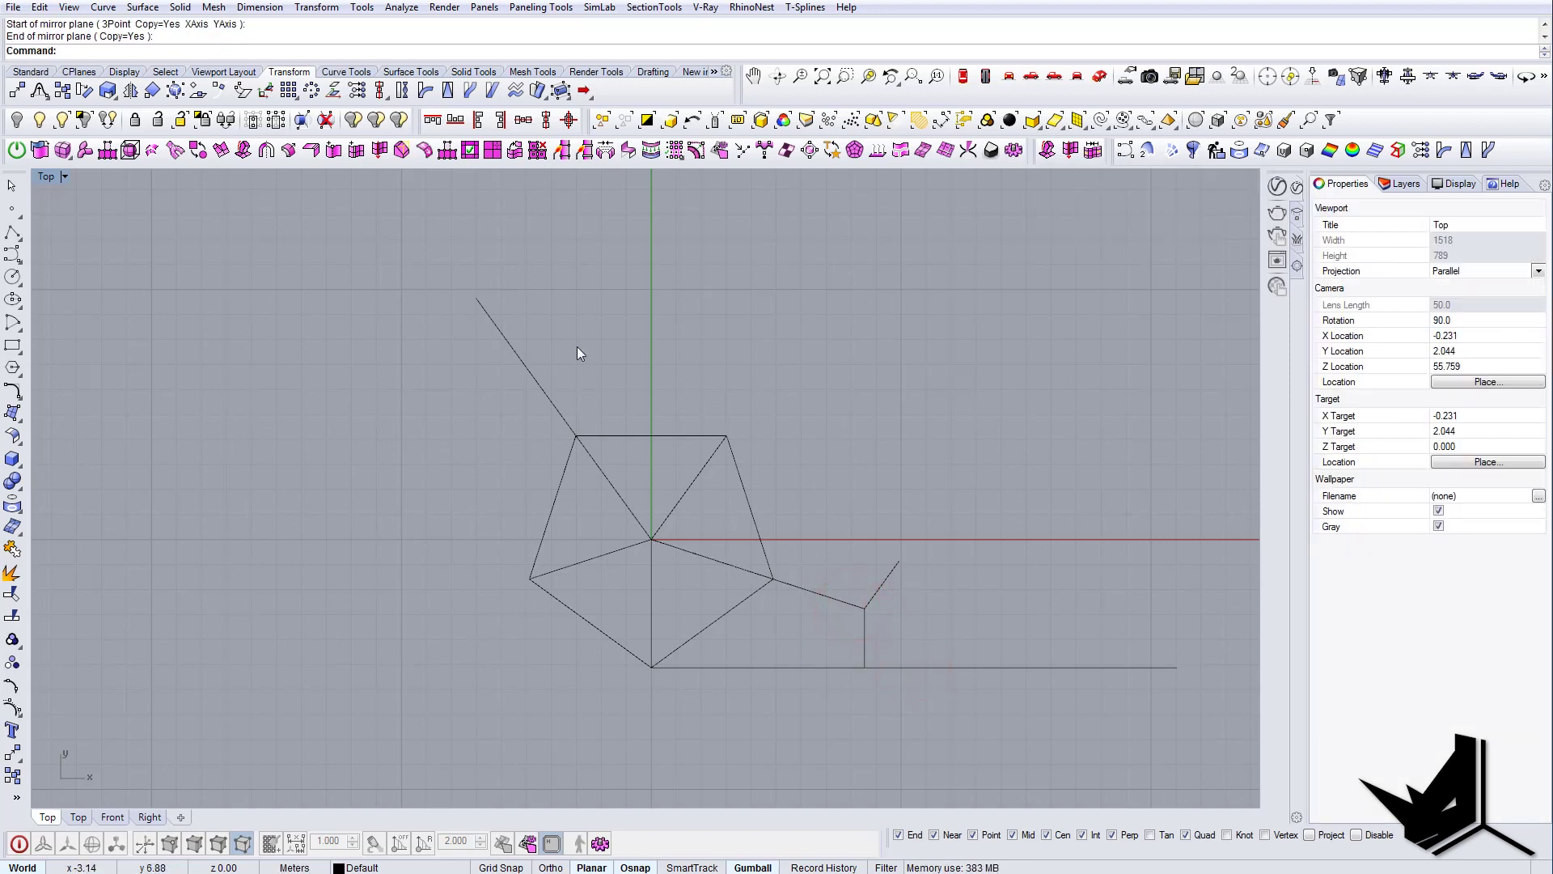
- Replace the extended upper-left line with an Orient copy of the lower-right three-line branch, turned about the origin from the pentagon's upper-right to lower-left corner
left_click_drag(575, 343, 523, 398)
key("Delete")
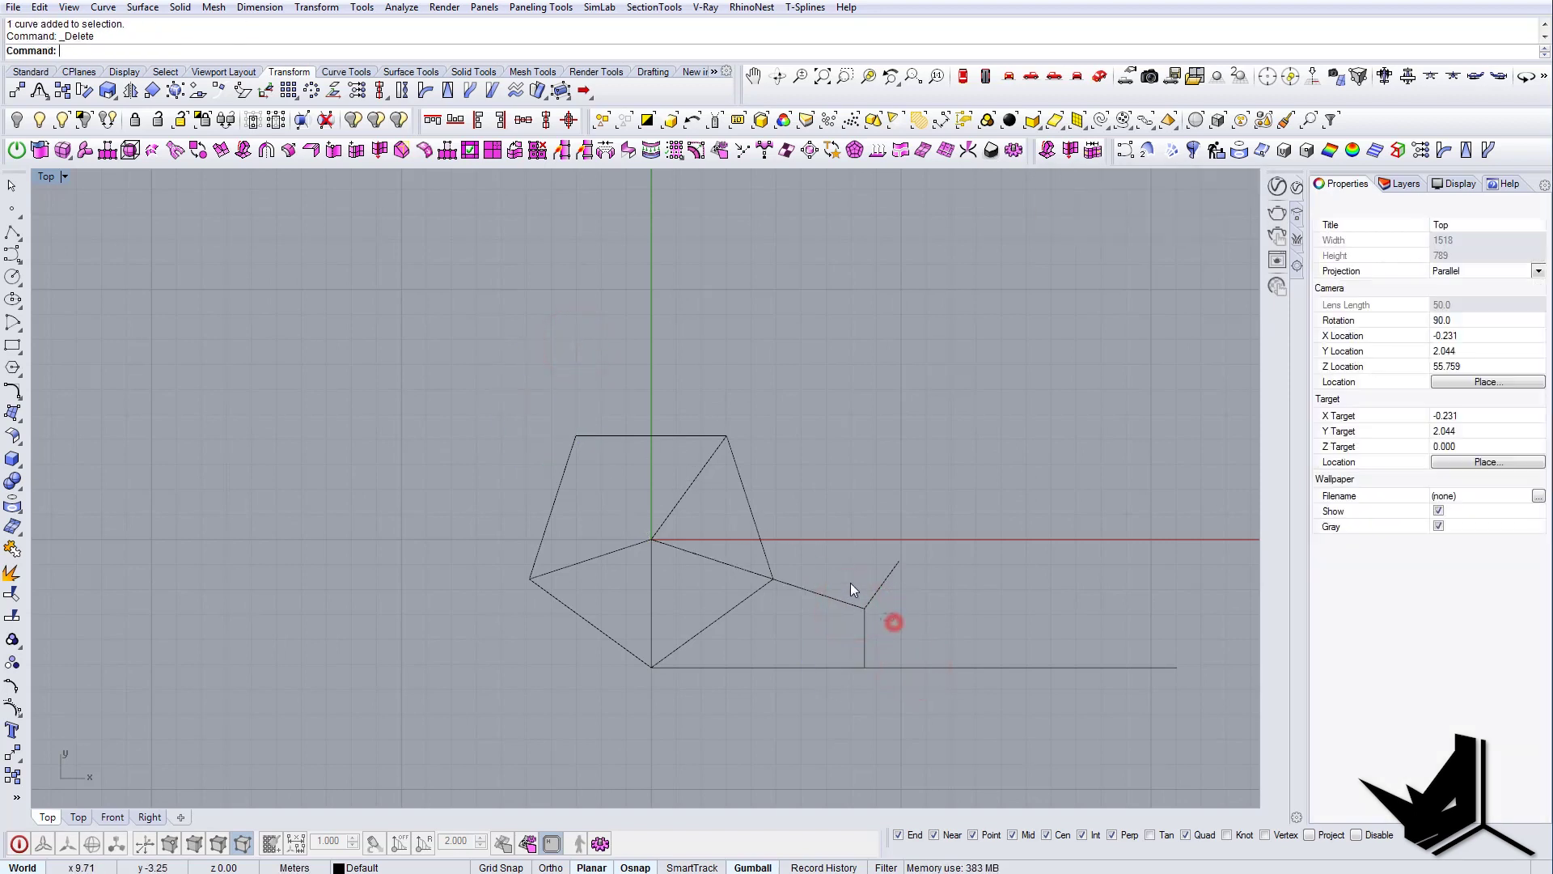
left_click_drag(851, 582, 842, 575)
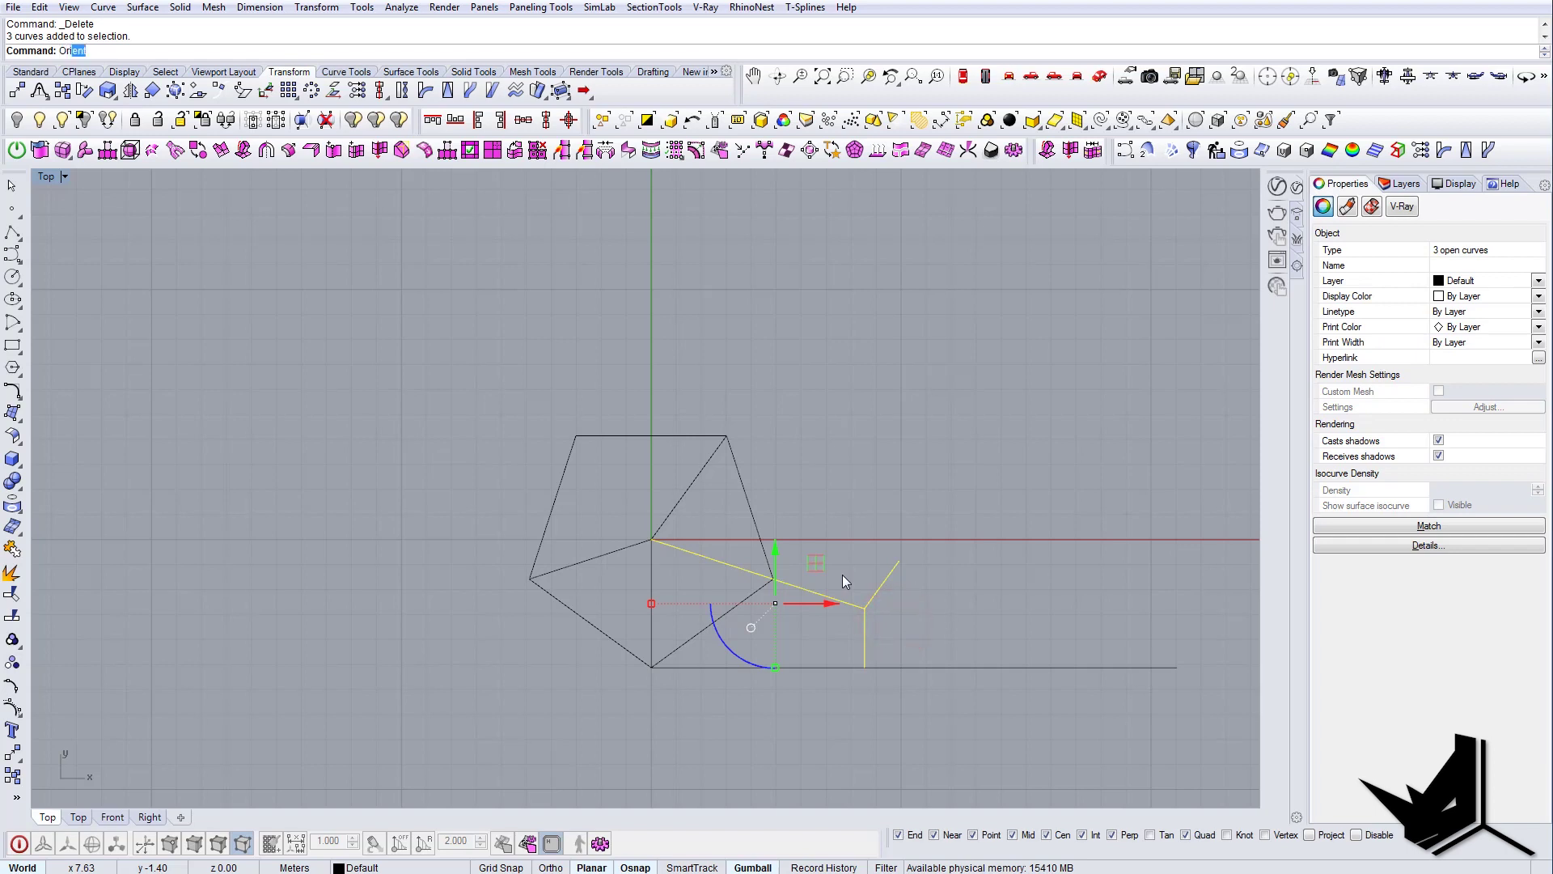
key("Return")
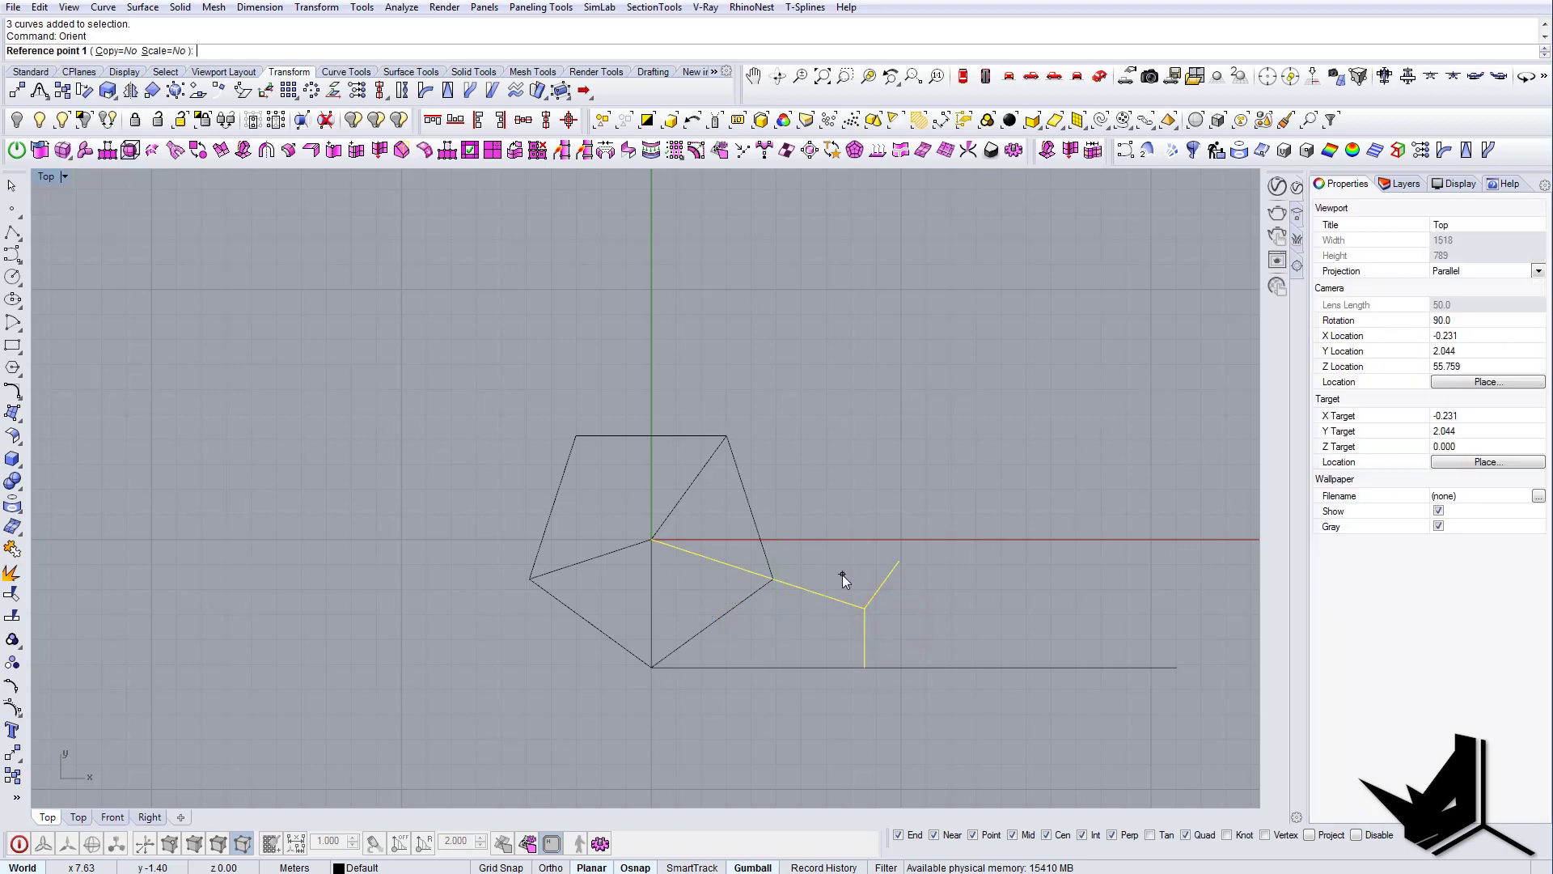
left_click(114, 51)
left_click(652, 535)
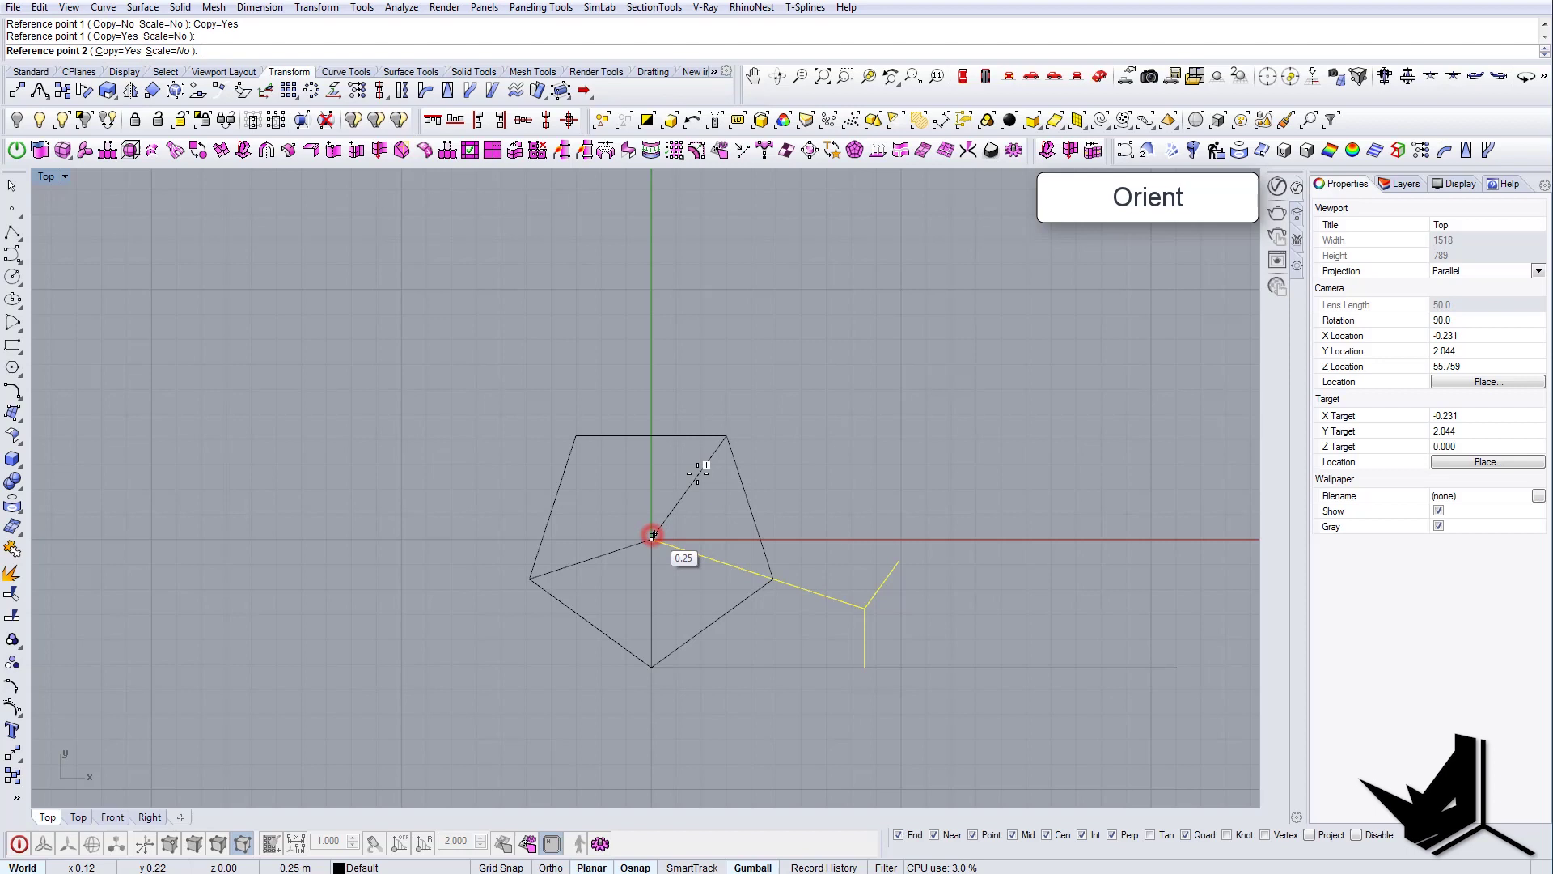
left_click(727, 437)
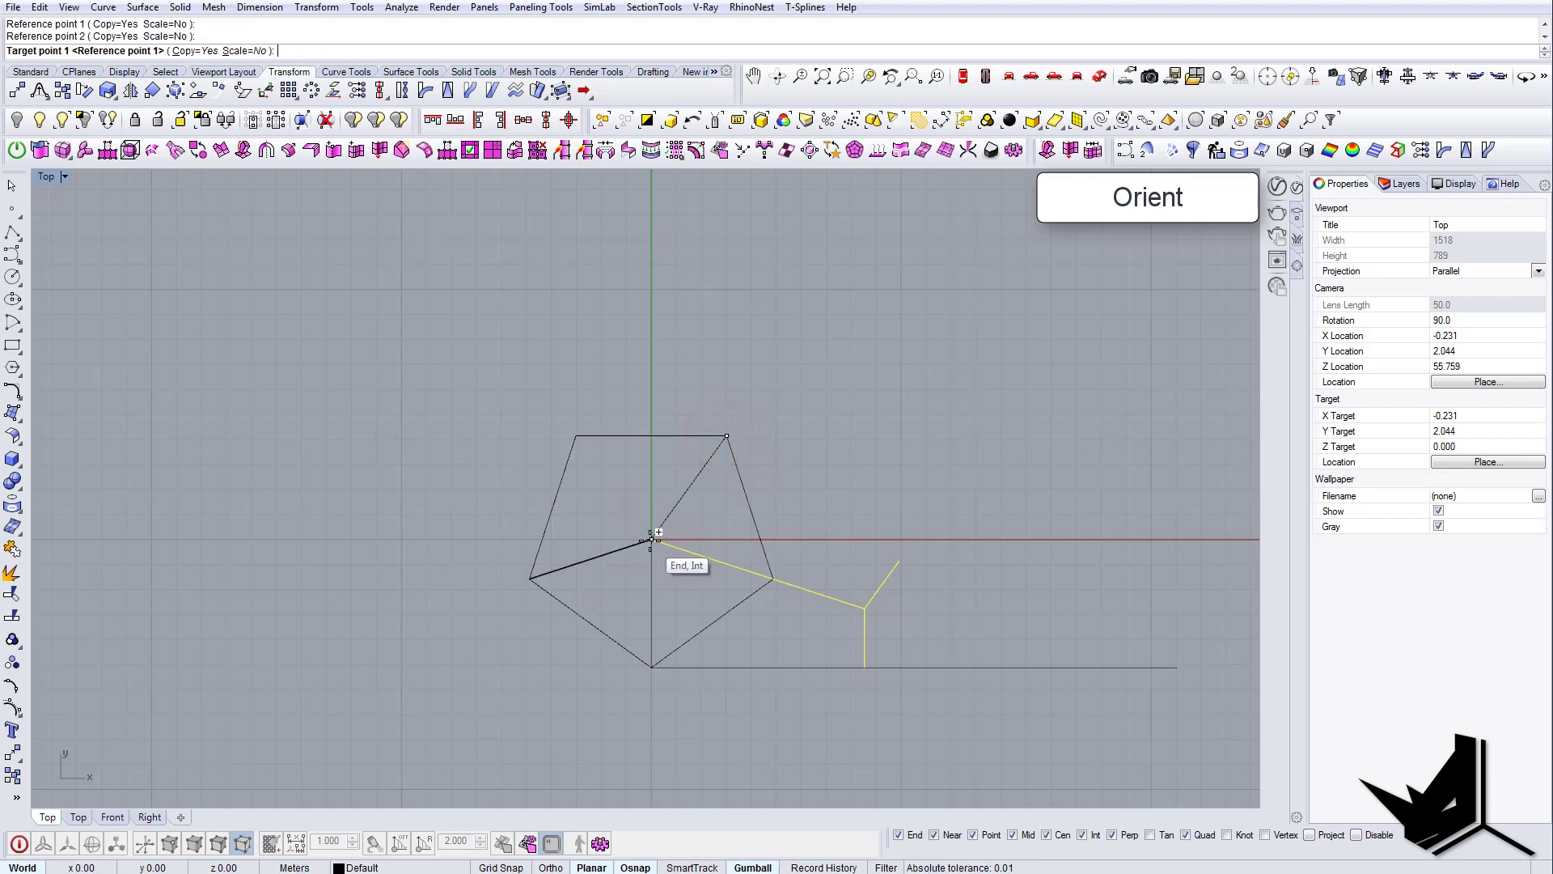
left_click(652, 539)
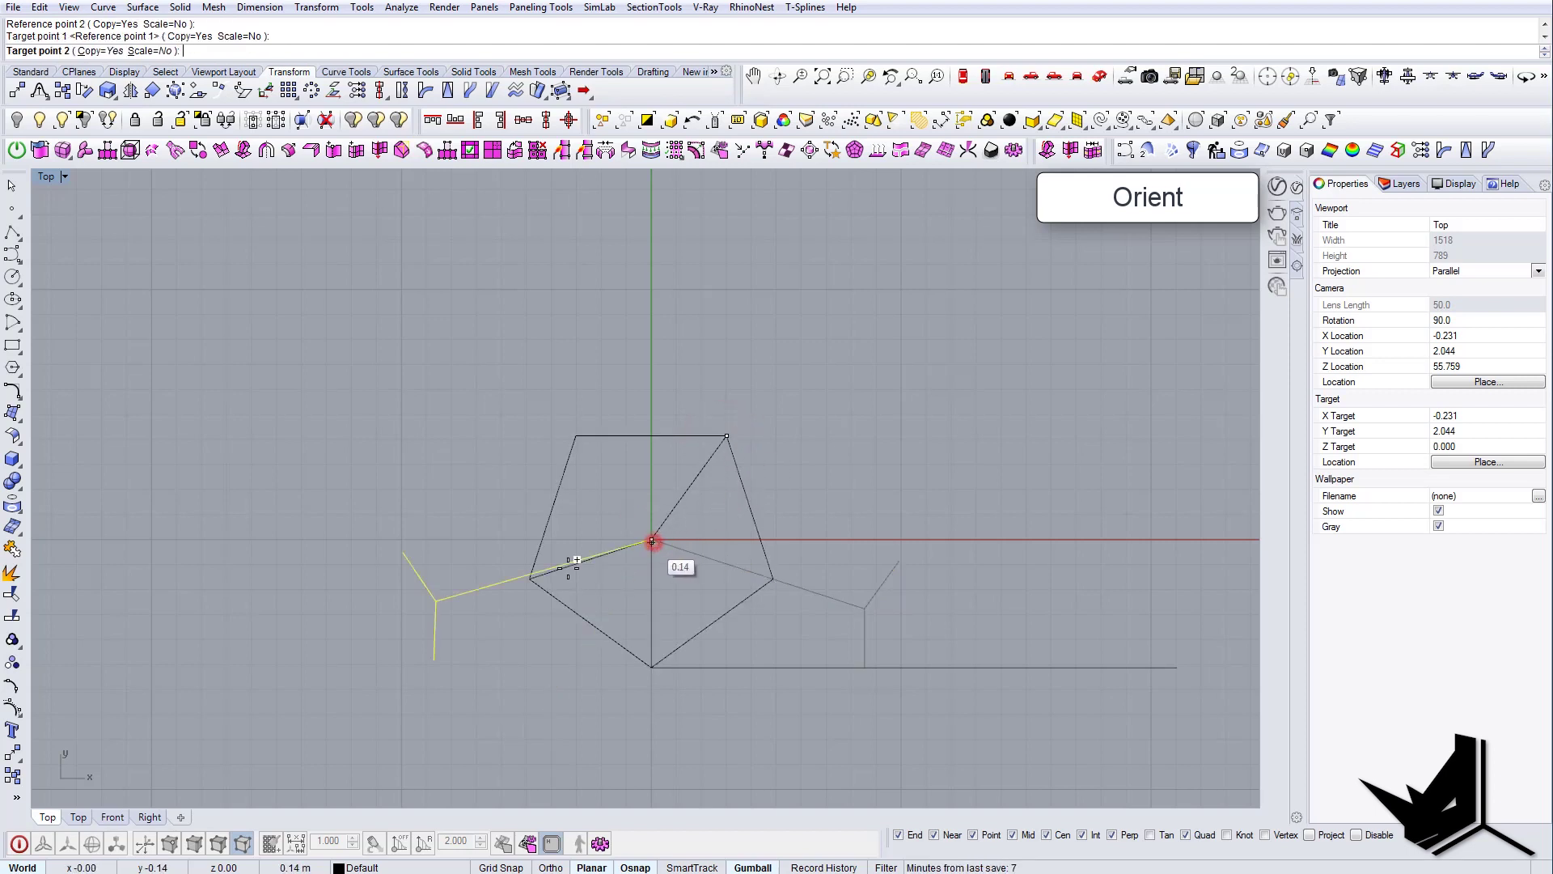
left_click(531, 579)
key("Escape")
- Delete the long horizontal guide line at the pentagon's bottom corner
right_click_drag(674, 541, 733, 610)
scroll(732, 607, "down", 2)
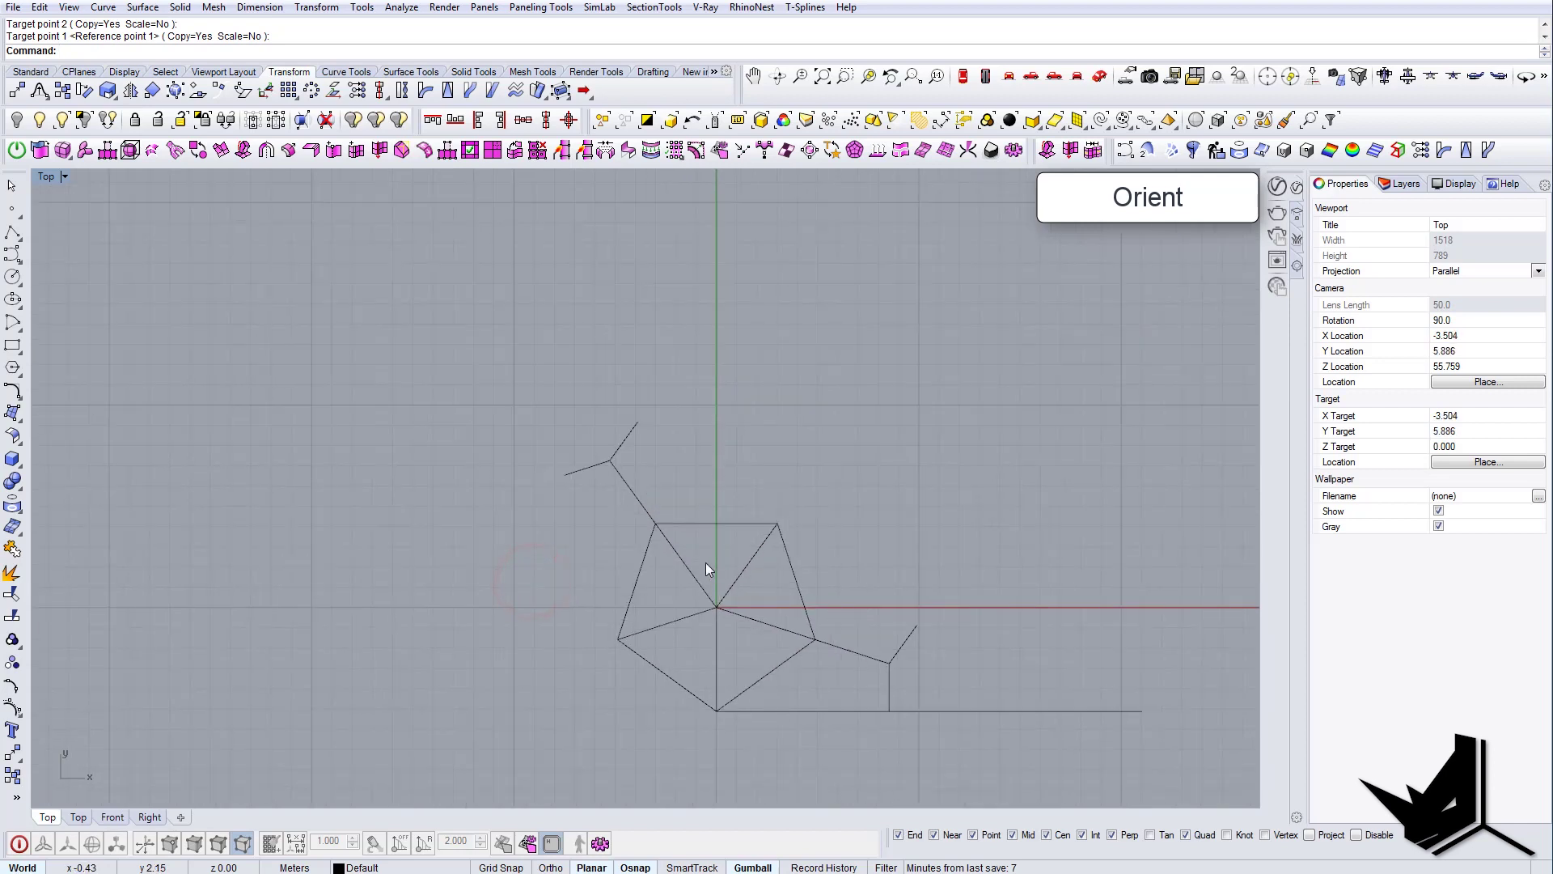
left_click(705, 563)
right_click_drag(910, 608, 875, 547)
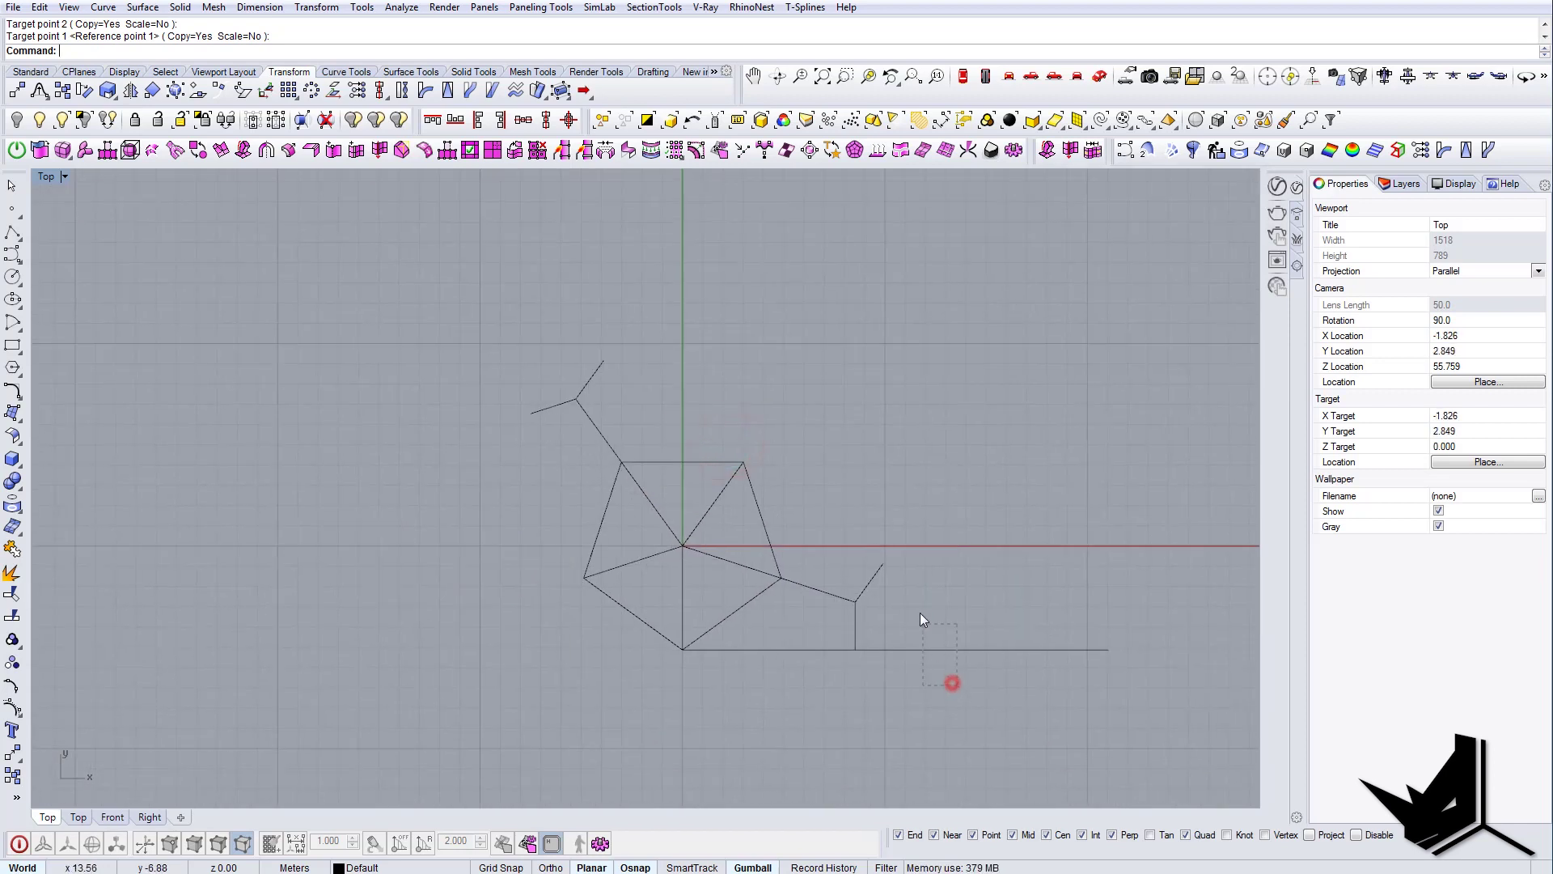
left_click_drag(921, 614, 915, 615)
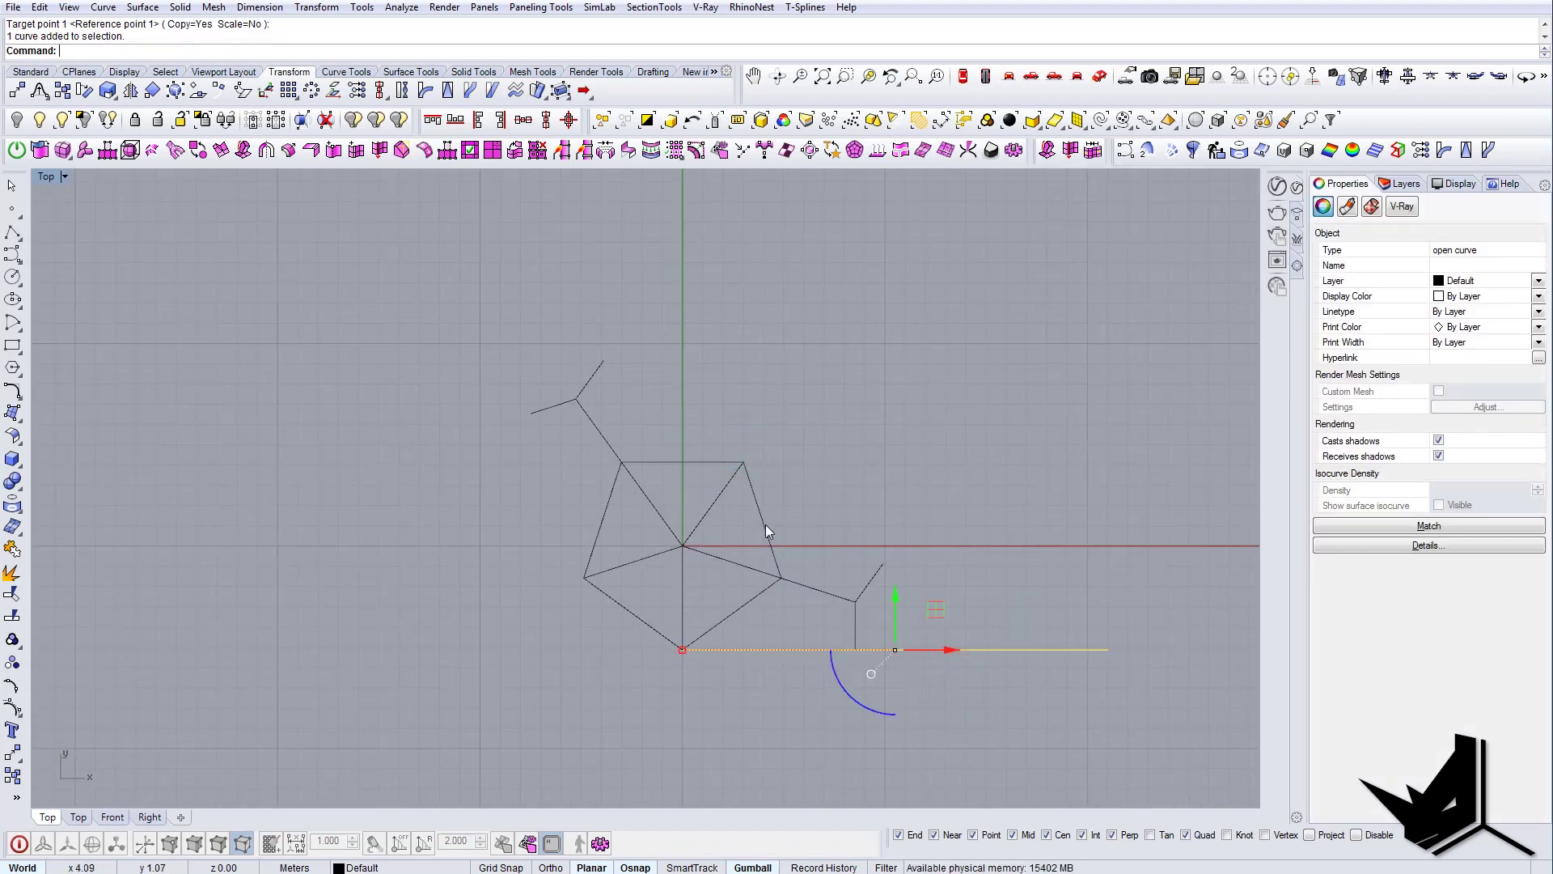
key("Delete")
scroll(898, 554, "down", 1)
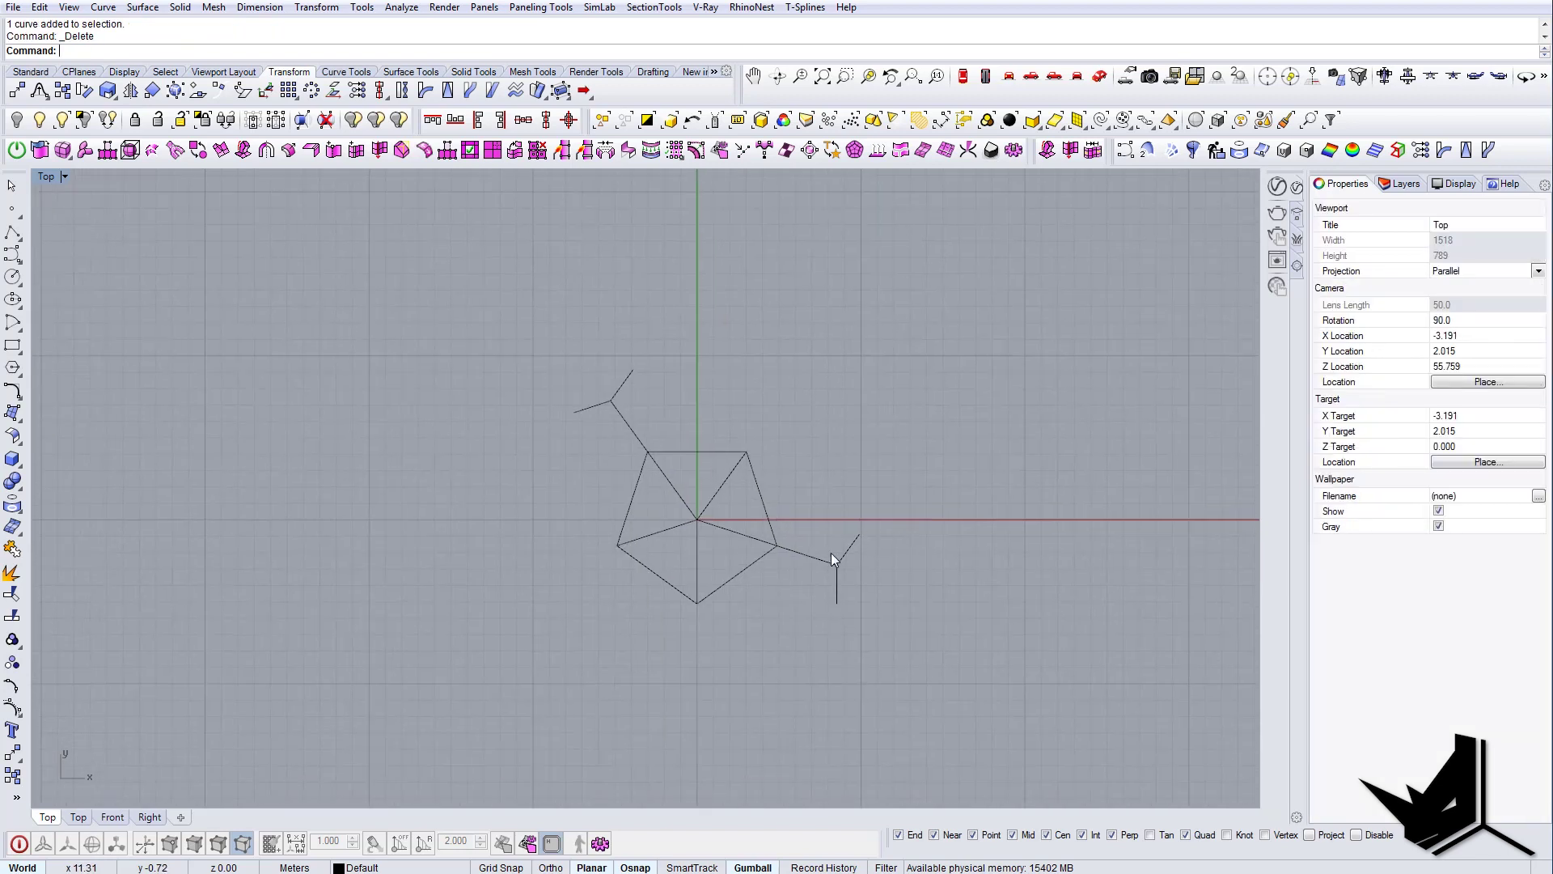
right_click_drag(698, 530, 729, 574)
- Draw a long slanted guide line from the pentagon's lower-left corner up past the free end of the upper-left branch
right_click(669, 590)
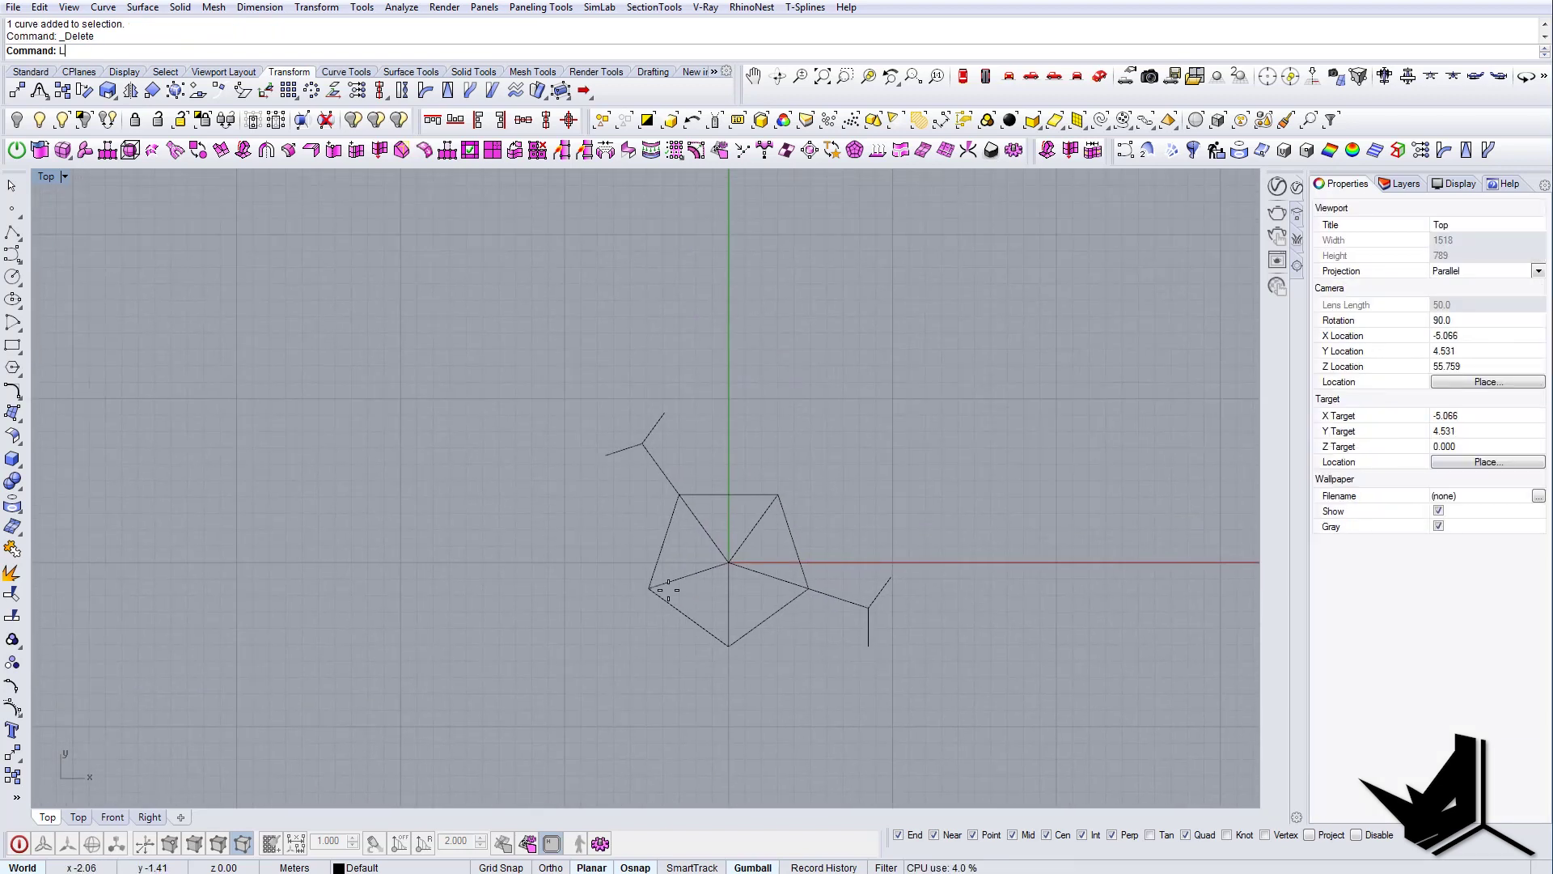
left_click(654, 592)
left_click(653, 592)
left_click(503, 314)
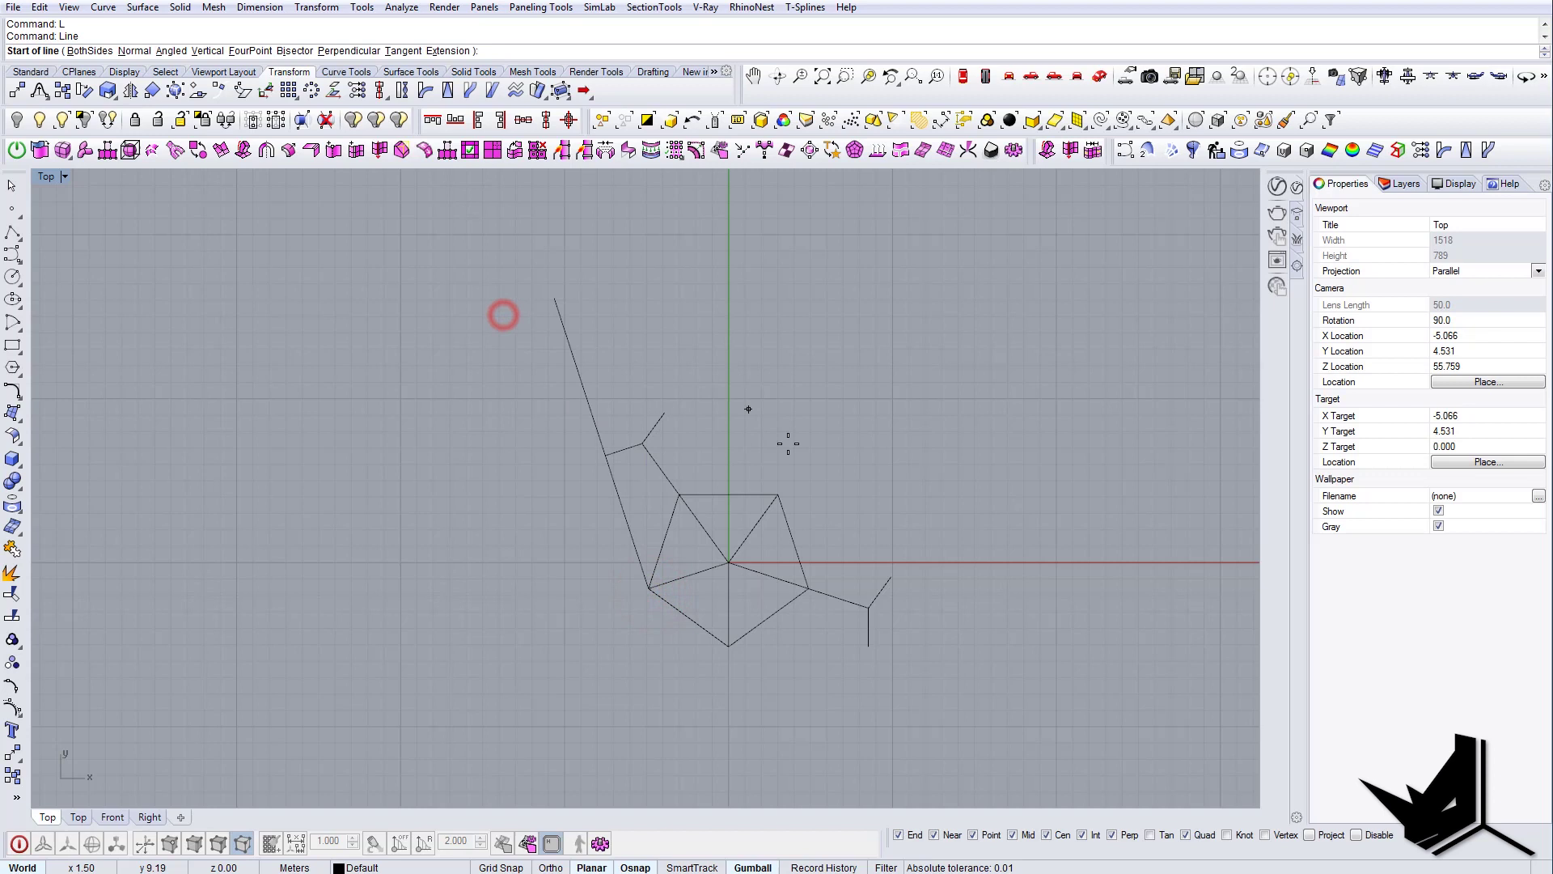
- Draw a long horizontal guide line from the pentagon's bottom corner past the short vertical line of the lower-right branch
right_click(858, 597)
left_click(731, 647)
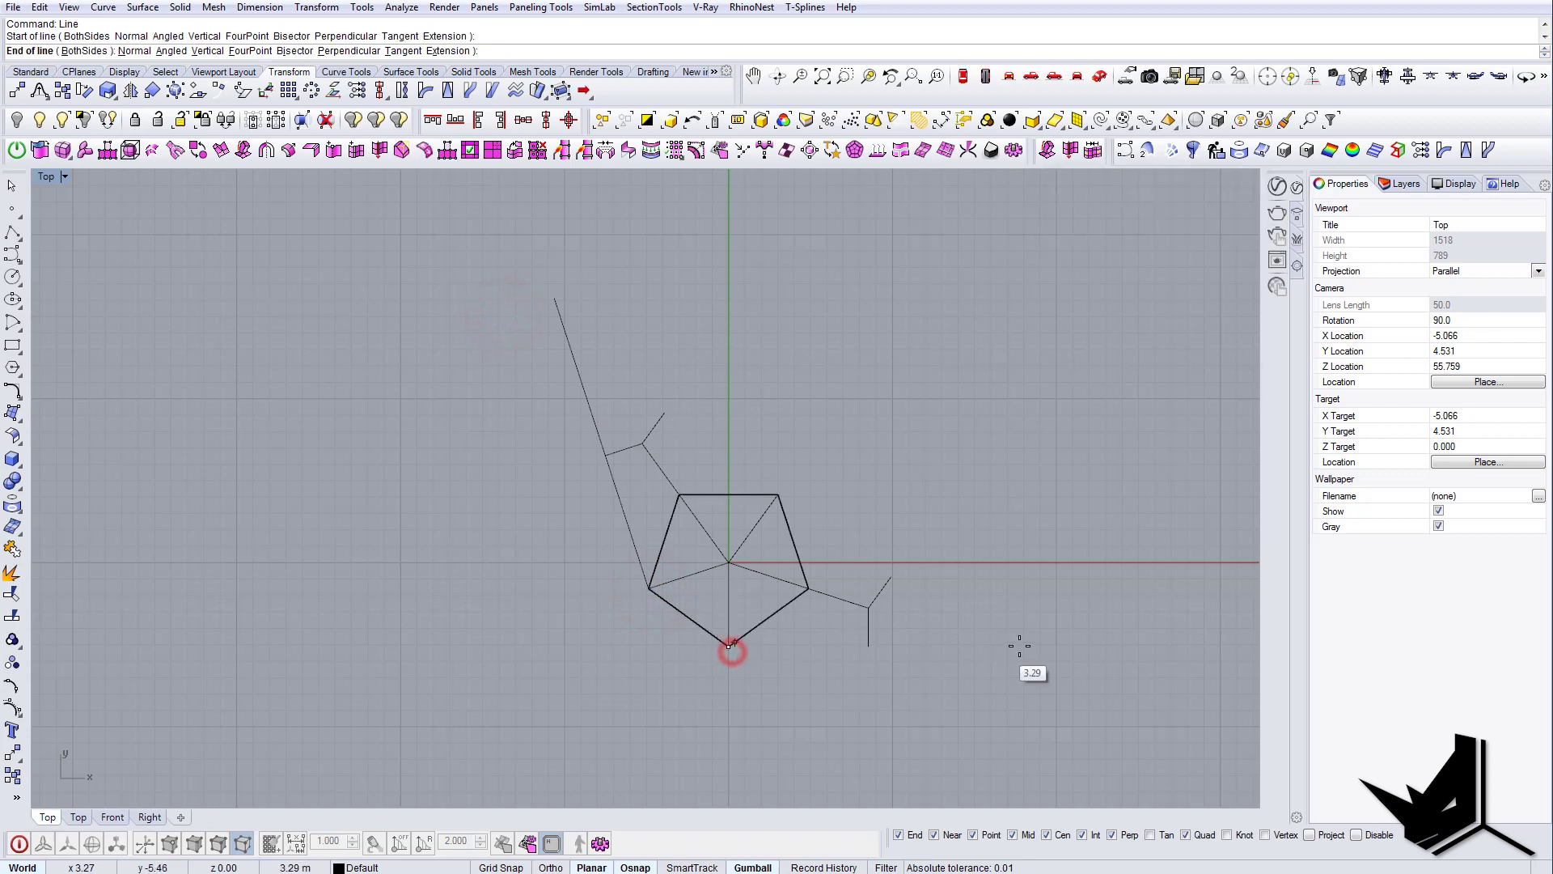
left_click(1027, 646)
right_click(1026, 648)
scroll(995, 639, "up", 2)
key("Escape")
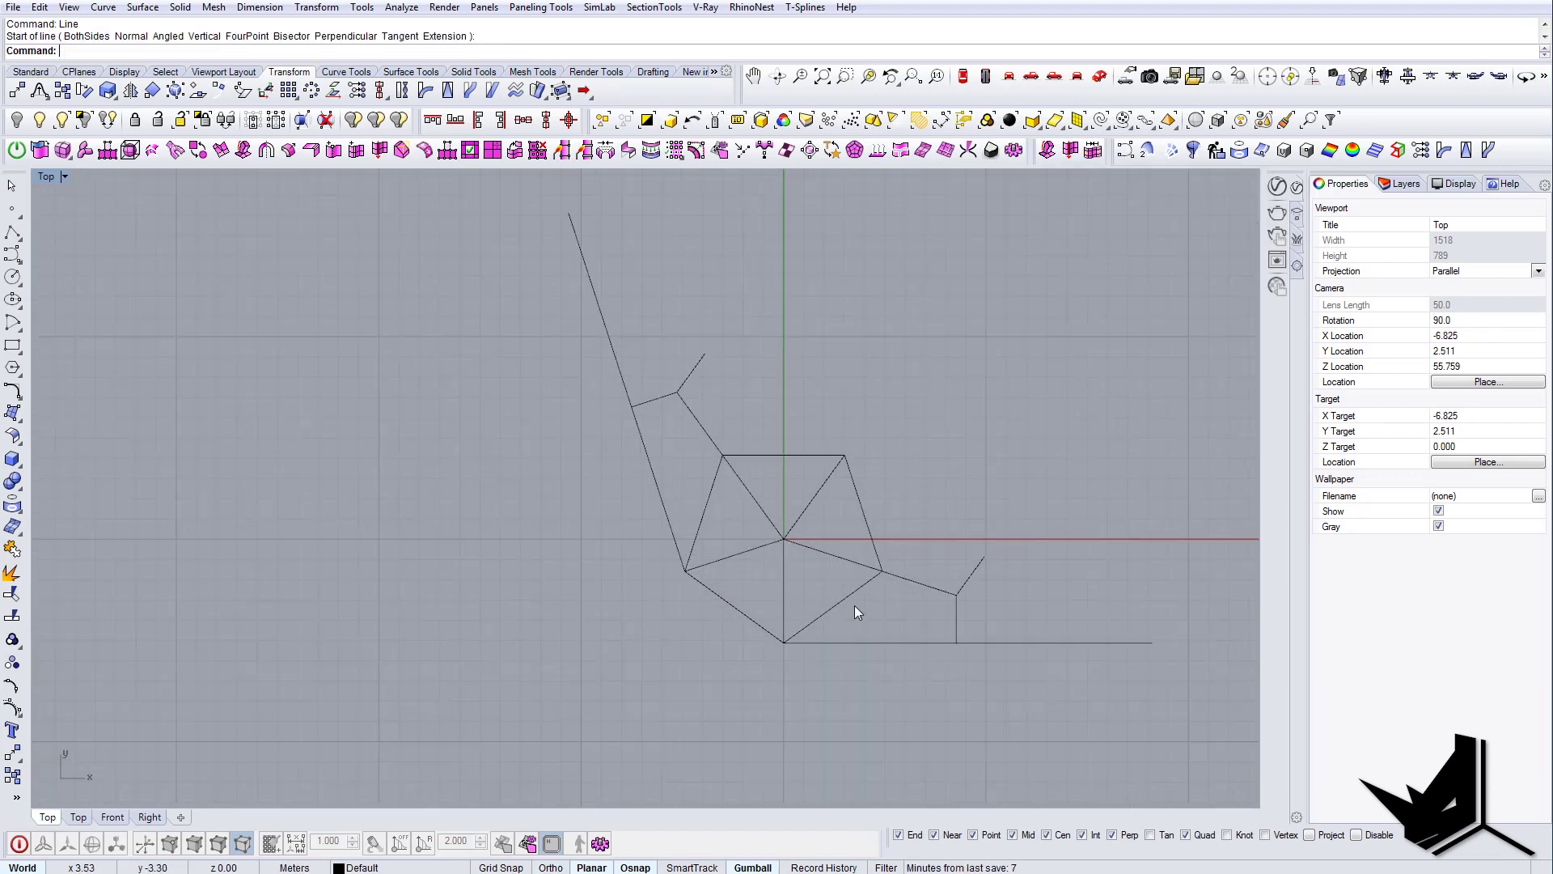
- Compare the pentagon and the lower-right branch with the roof ridges in the aerial reference photo
left_click(845, 598)
right_click_drag(860, 464, 753, 267)
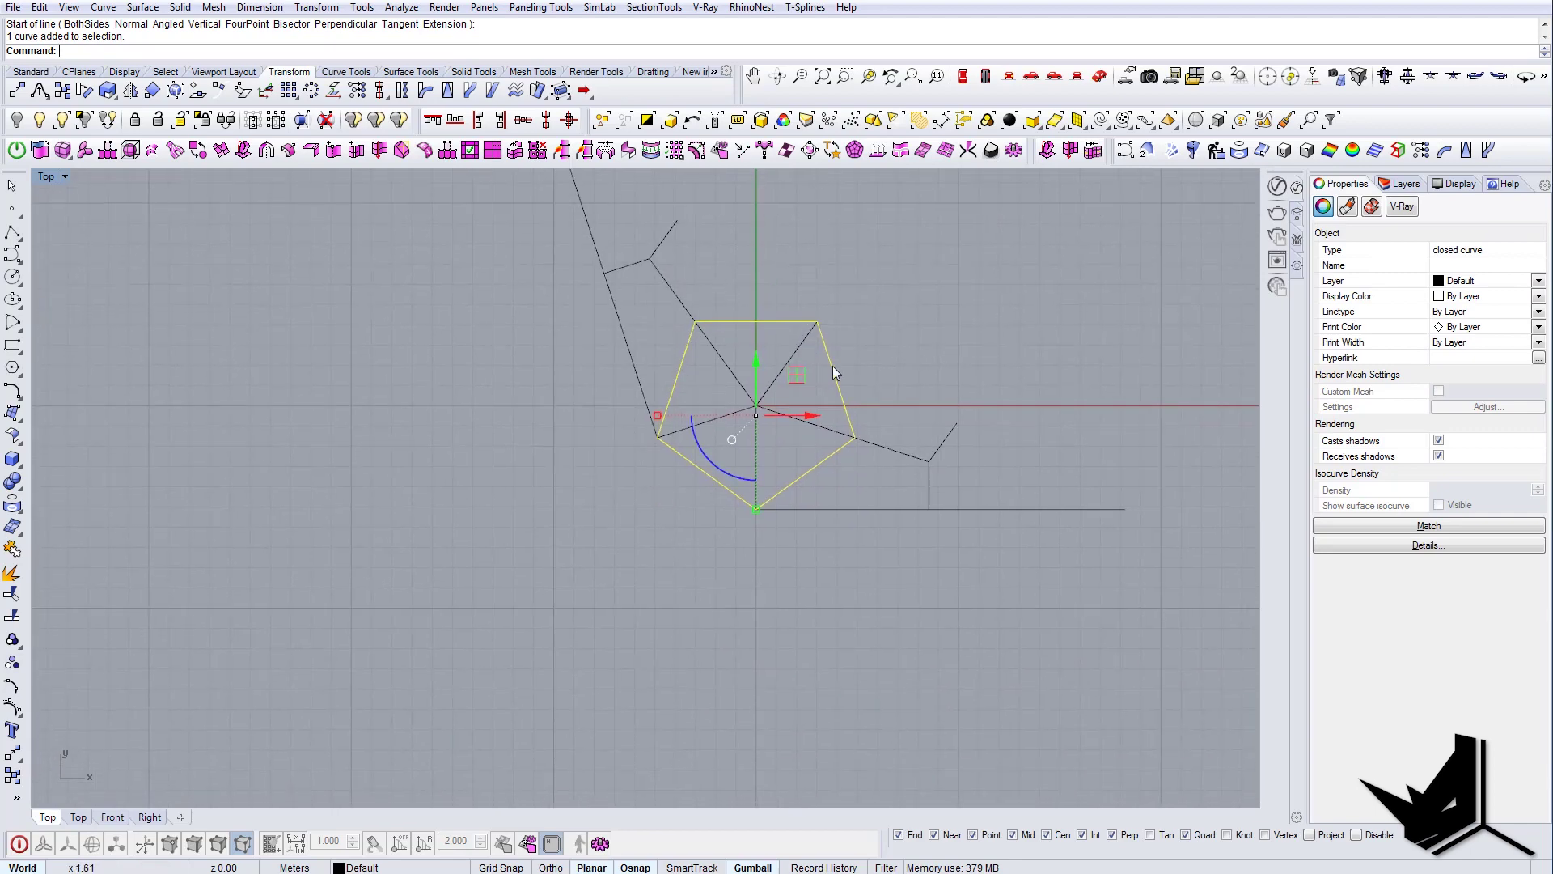
left_click(788, 448)
left_click(760, 409)
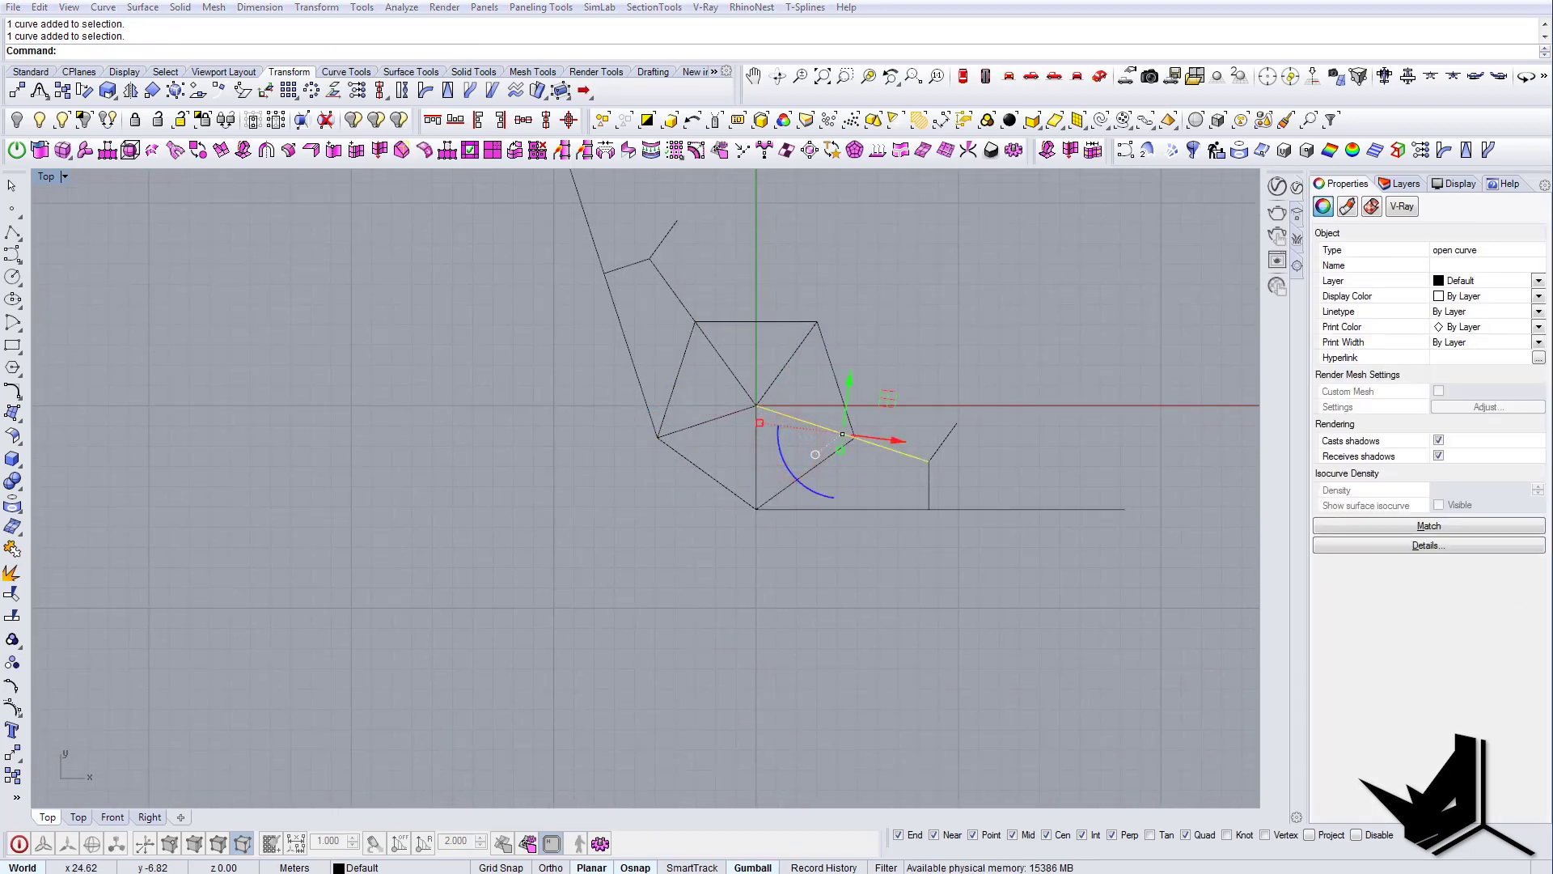
key("alt+Tab")
left_click_drag(1123, 252, 1128, 248)
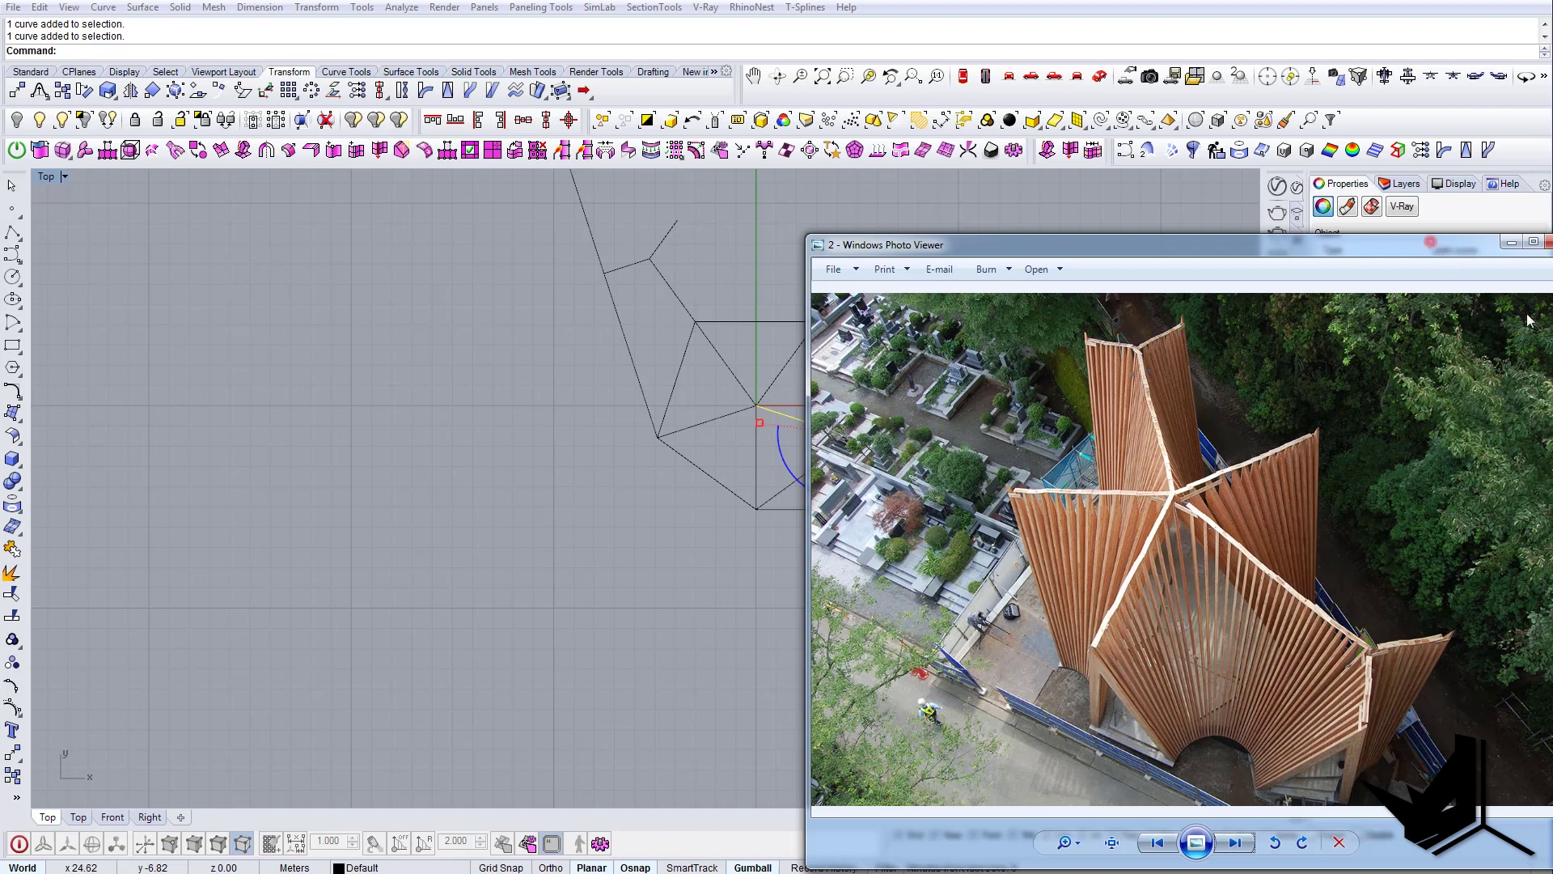
left_click_drag(1430, 242, 1552, 512)
right_click_drag(719, 451, 804, 539)
scroll(758, 542, "up", 4)
key("Escape")
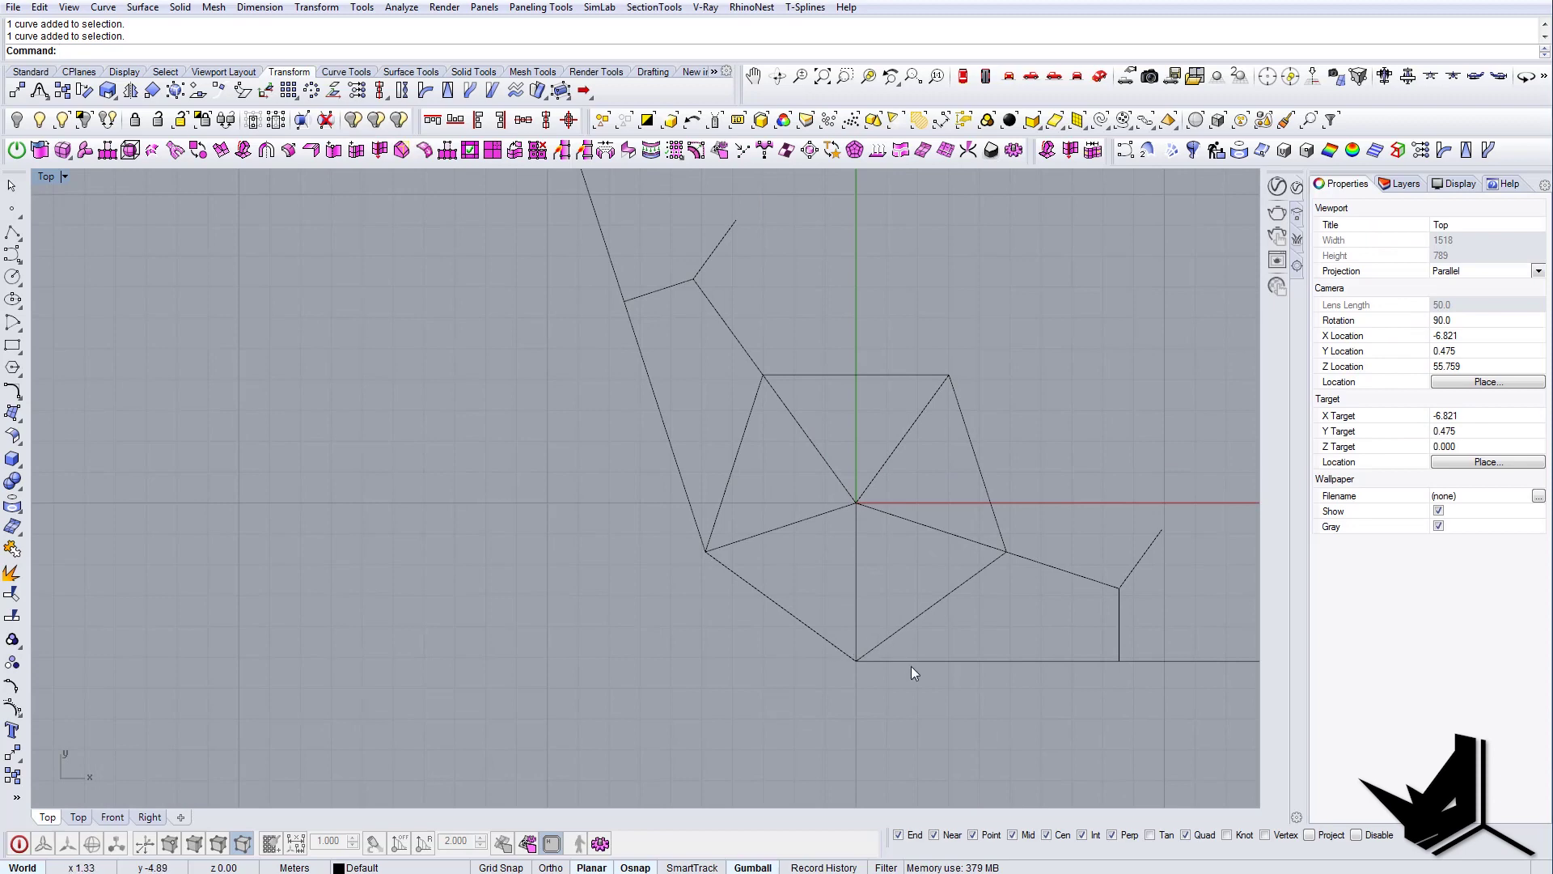
- Delete the pentagon outline, keeping the lines that radiate from the origin
scroll(971, 670, "up", 2)
left_click(992, 641)
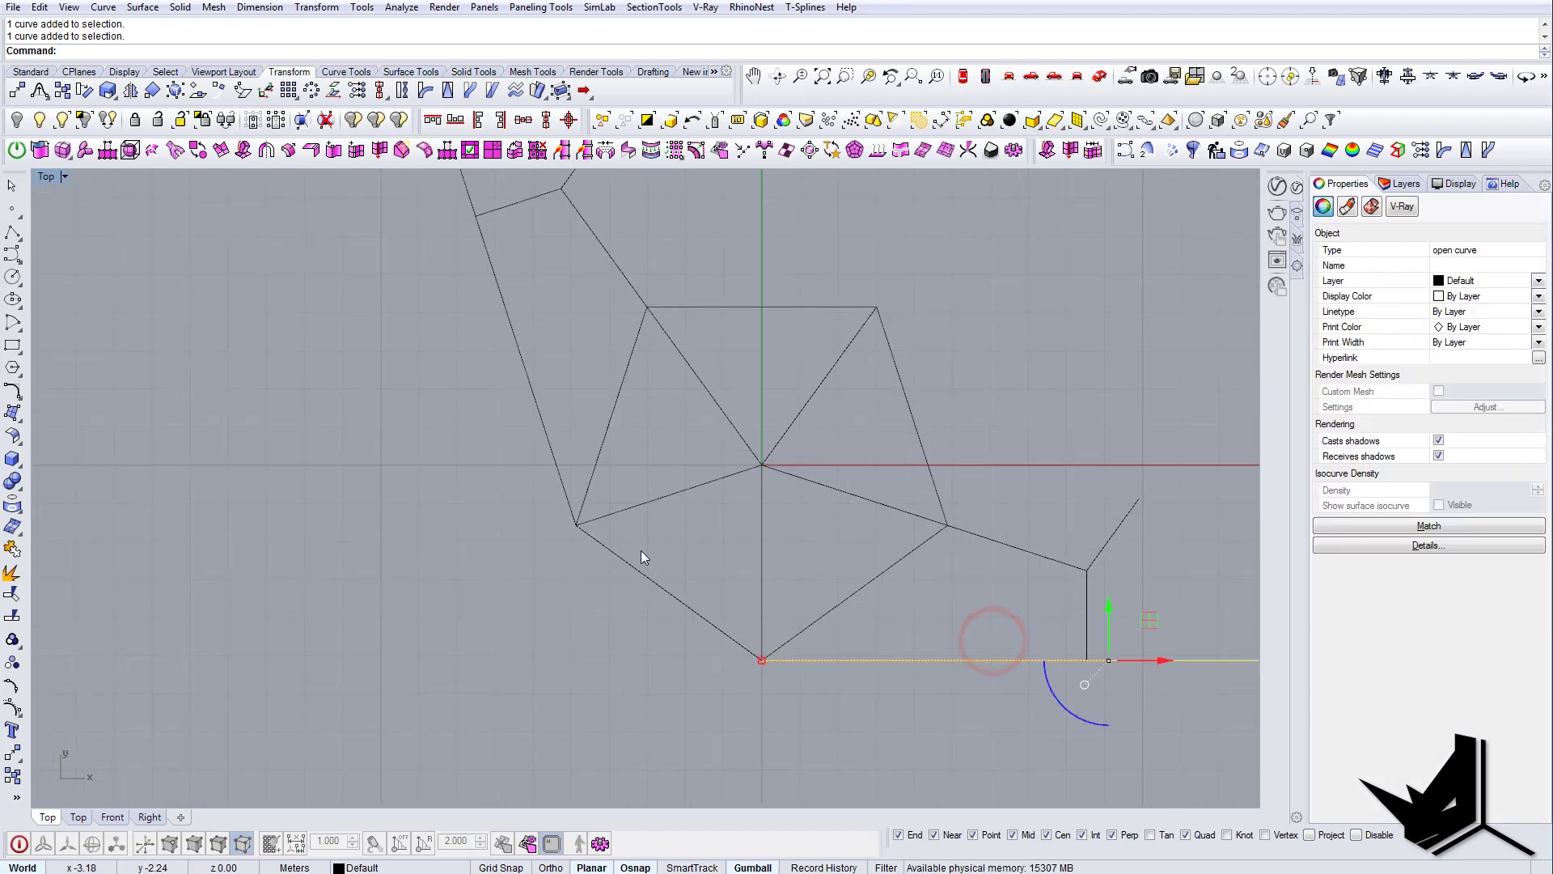
left_click_drag(689, 563, 661, 605)
key("Delete")
right_click_drag(721, 499, 749, 576)
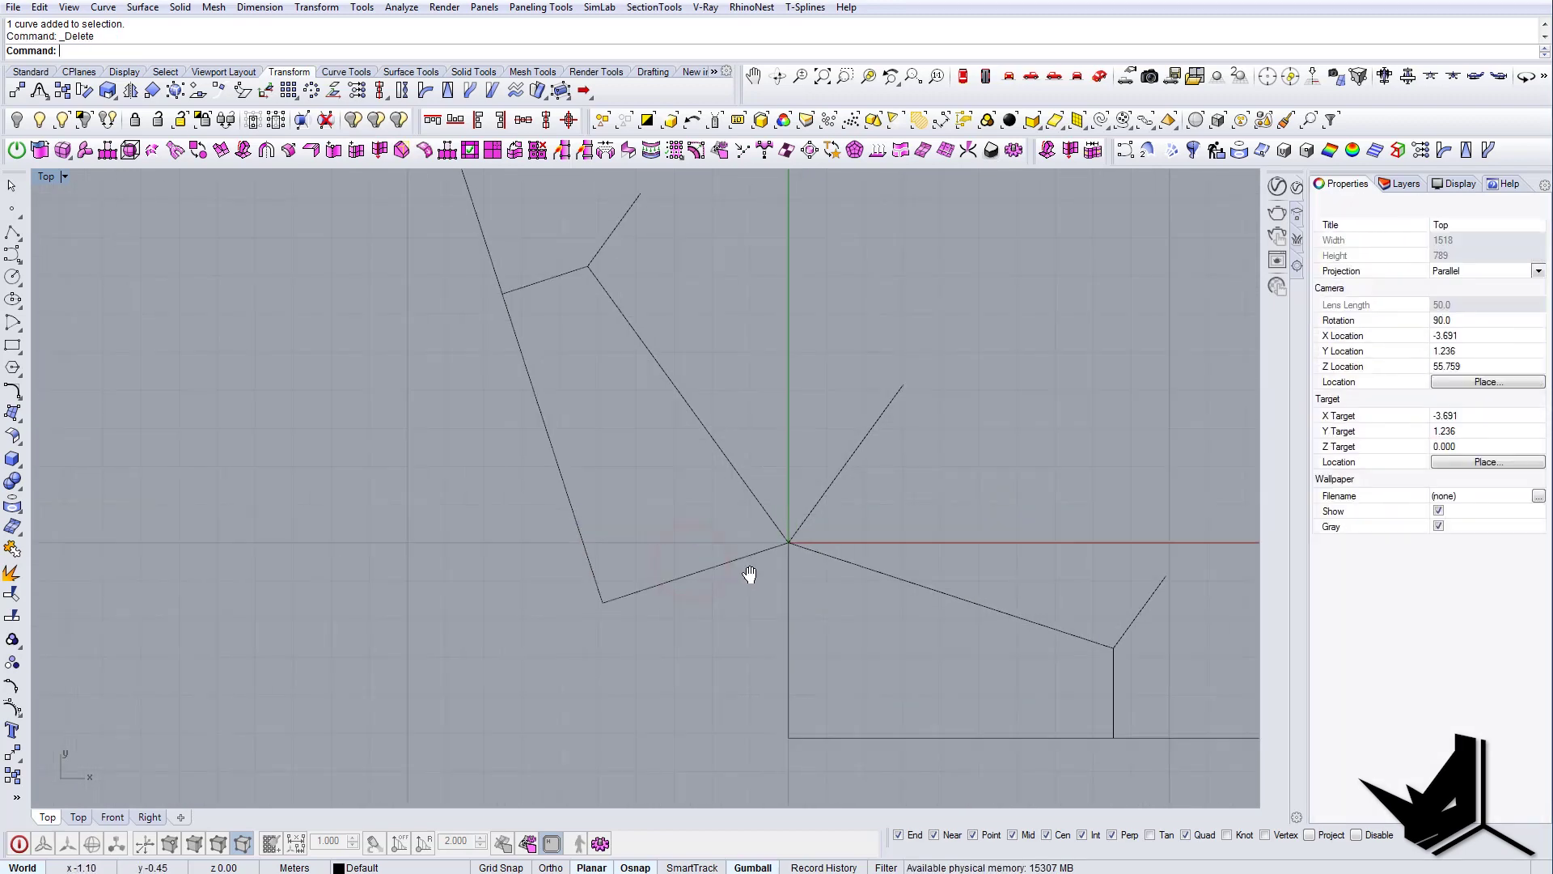
- Hide the long slanted guide line and the long horizontal guide line in their original positions
scroll(748, 590, "down", 4)
left_click_drag(686, 517, 584, 507)
left_click_drag(906, 693, 886, 723, "shift")
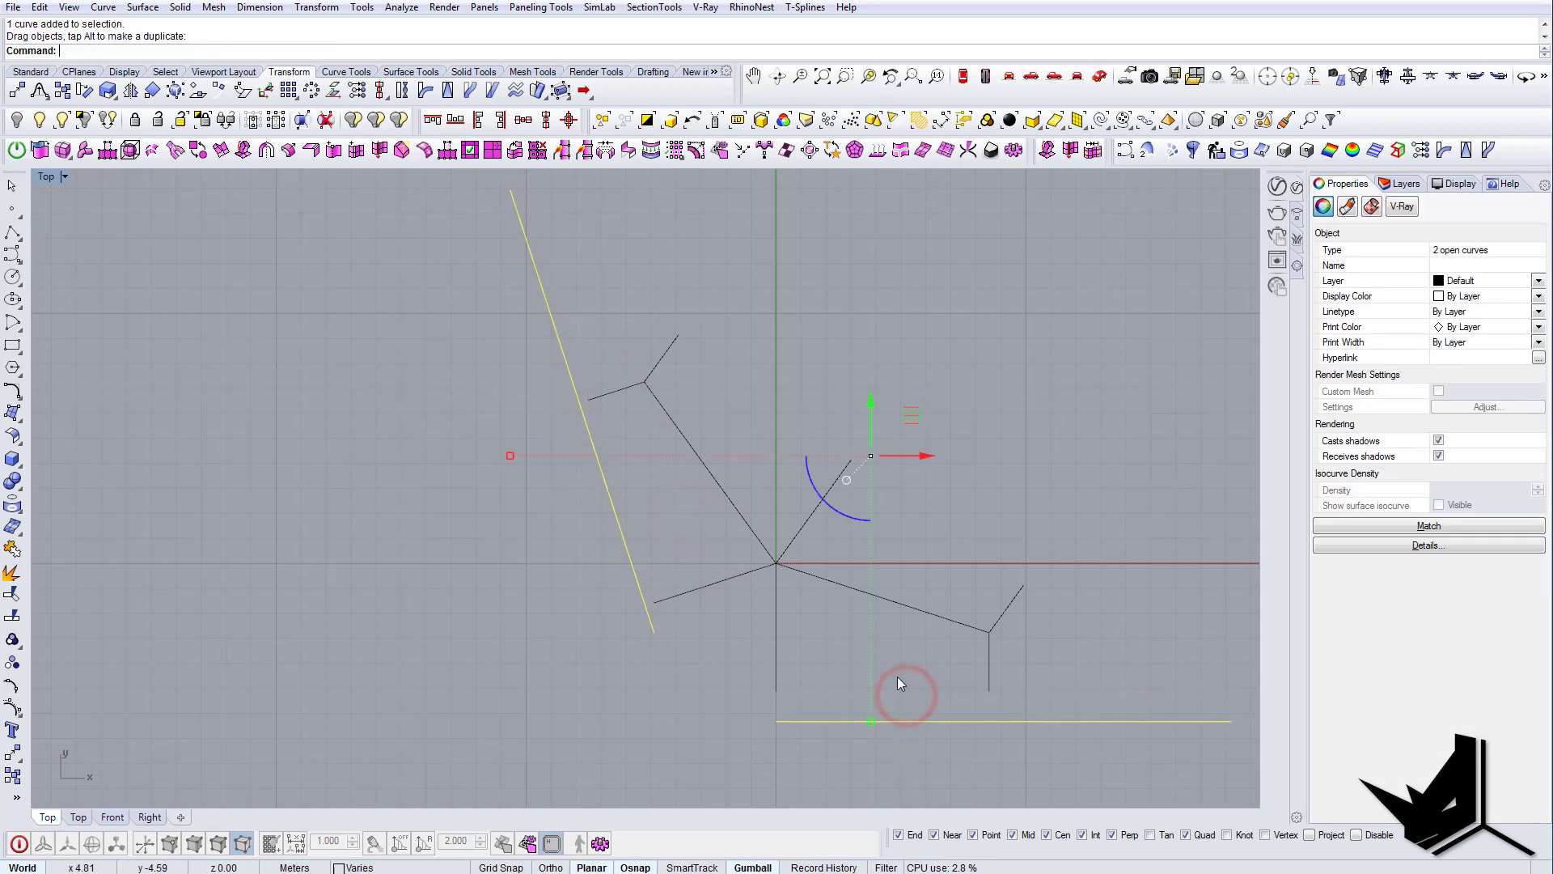
key("ctrl+z")
left_click(16, 120)
right_click_drag(748, 588, 718, 585)
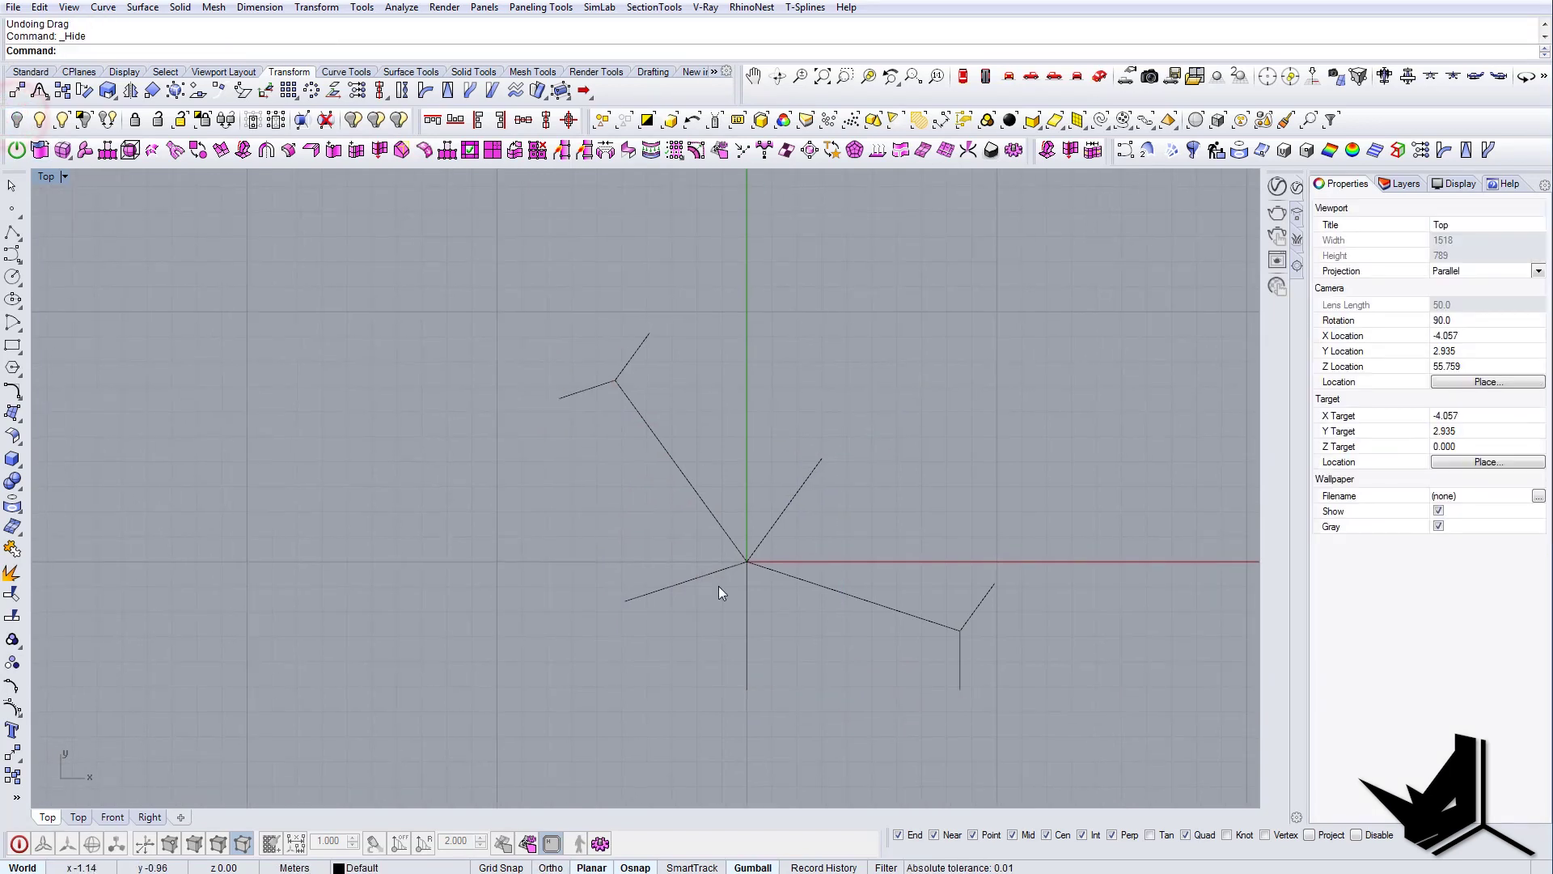
- Check the aerial reference photo and draw a 2.5 m horizontal polyline to the right from the lower end of the central vertical line
key("alt+Tab")
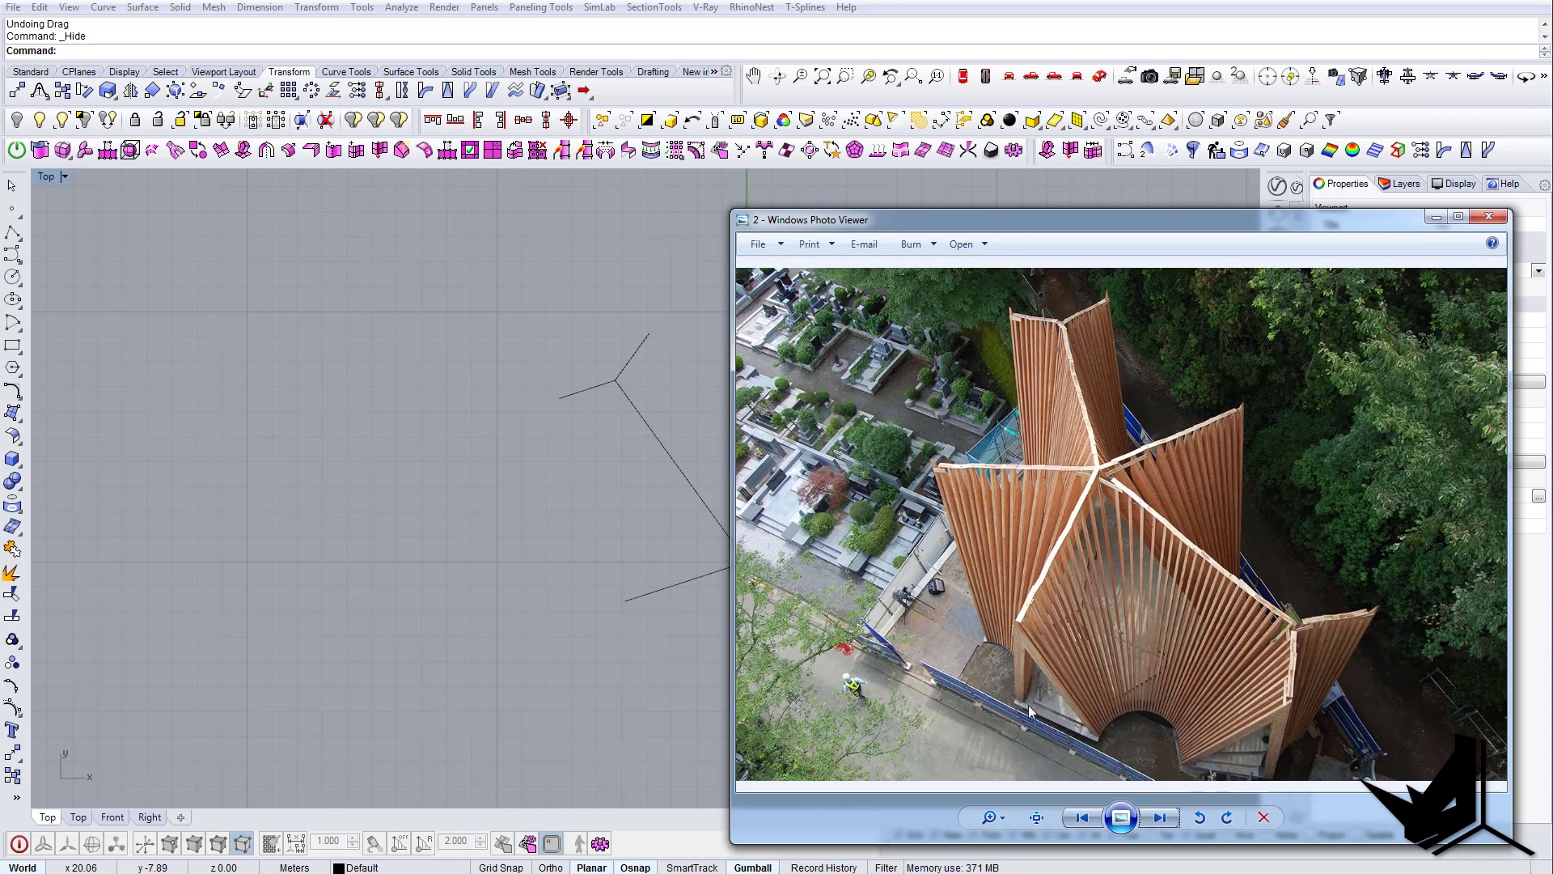
left_click(1429, 220)
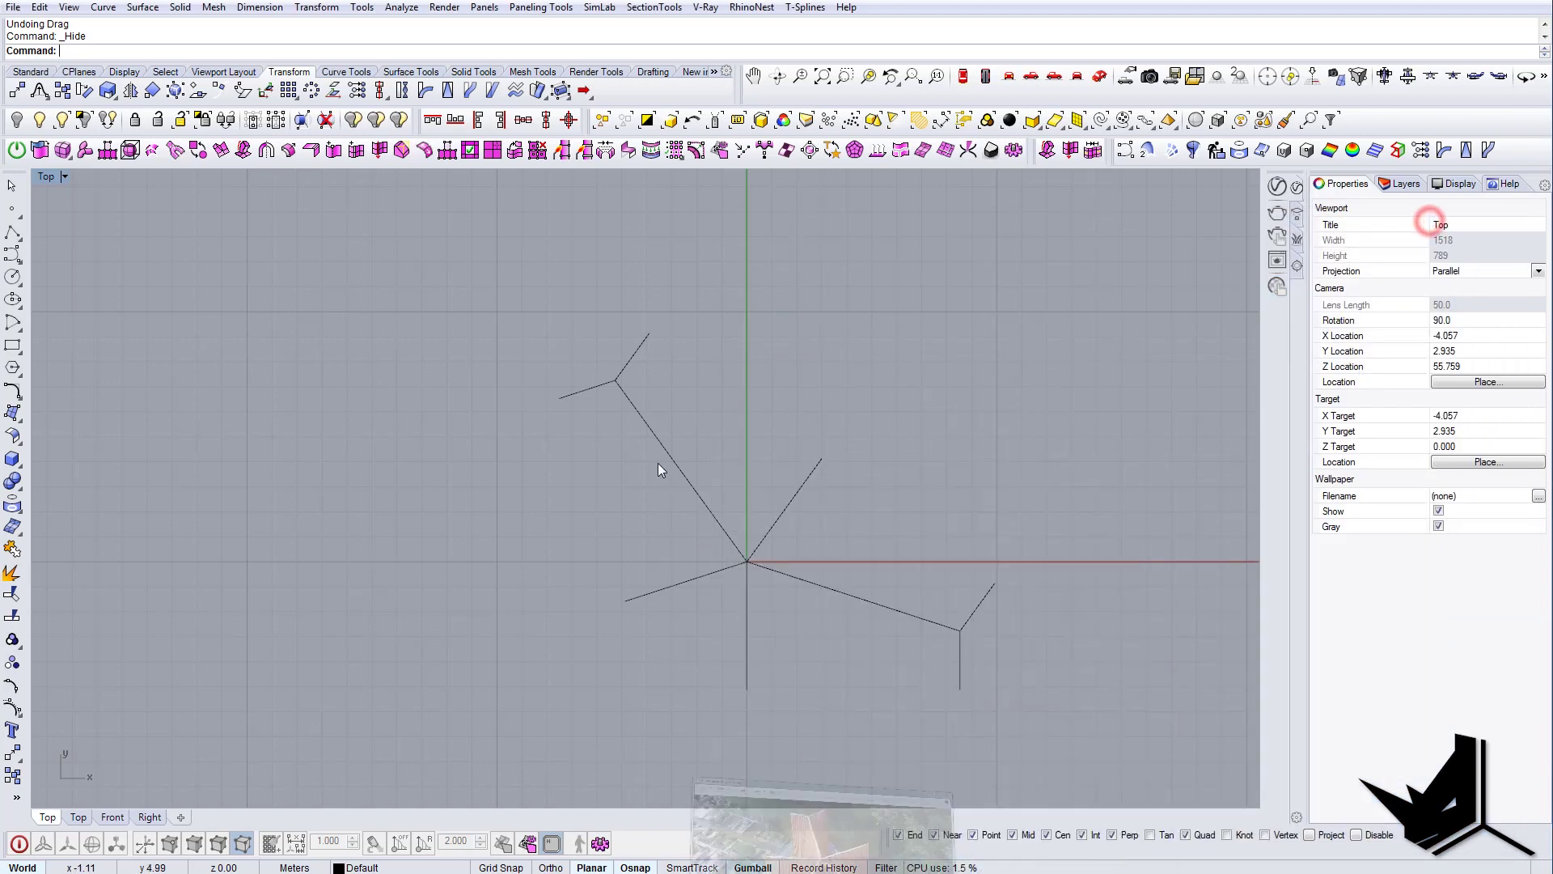
right_click_drag(658, 463, 784, 620)
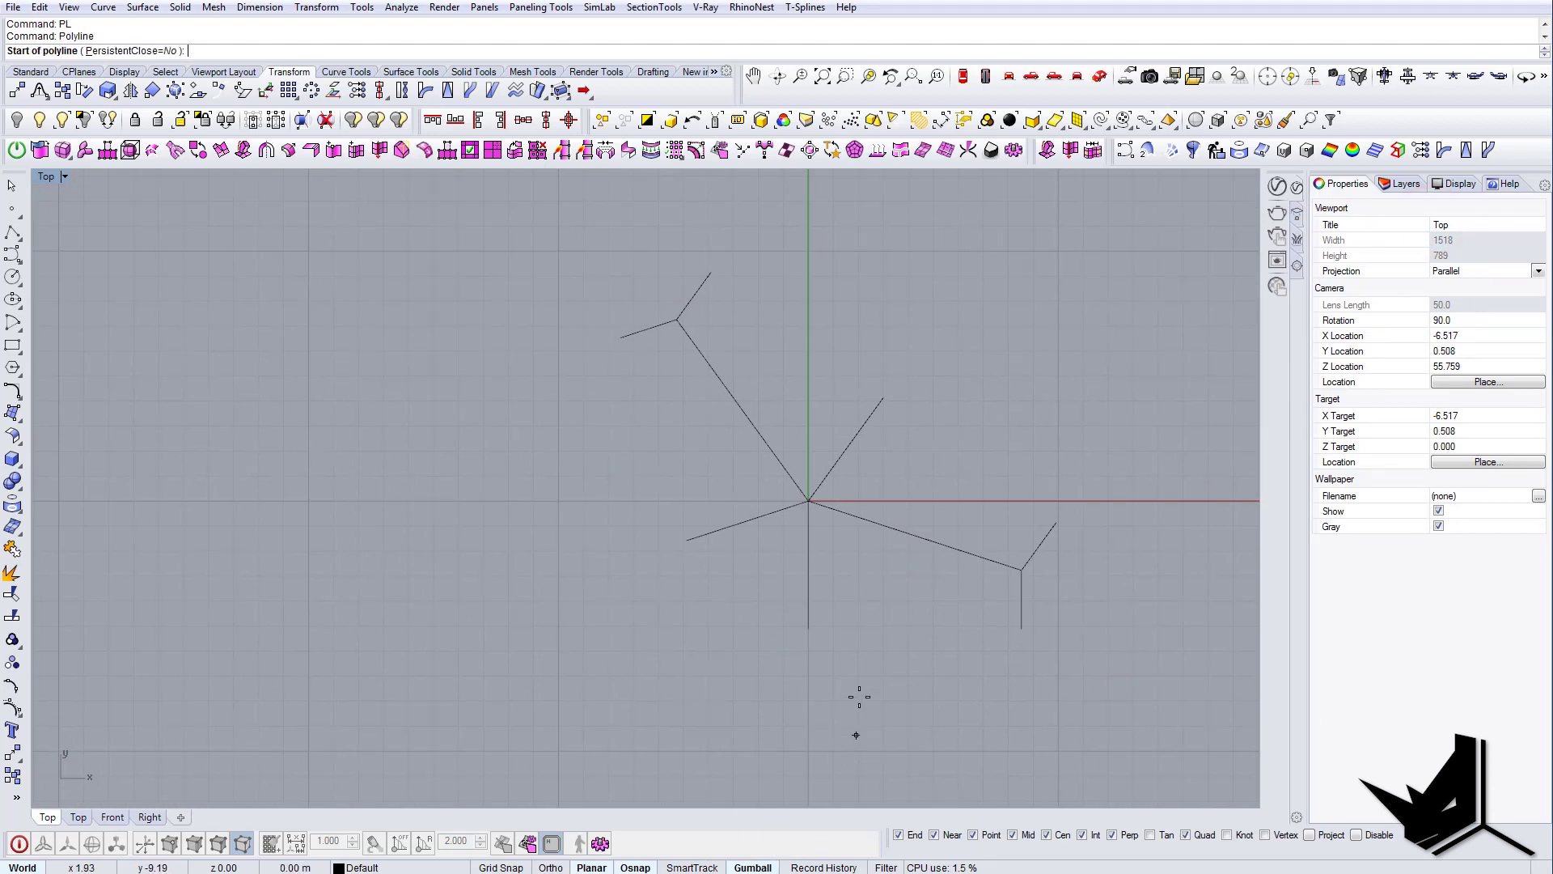
left_click(807, 619)
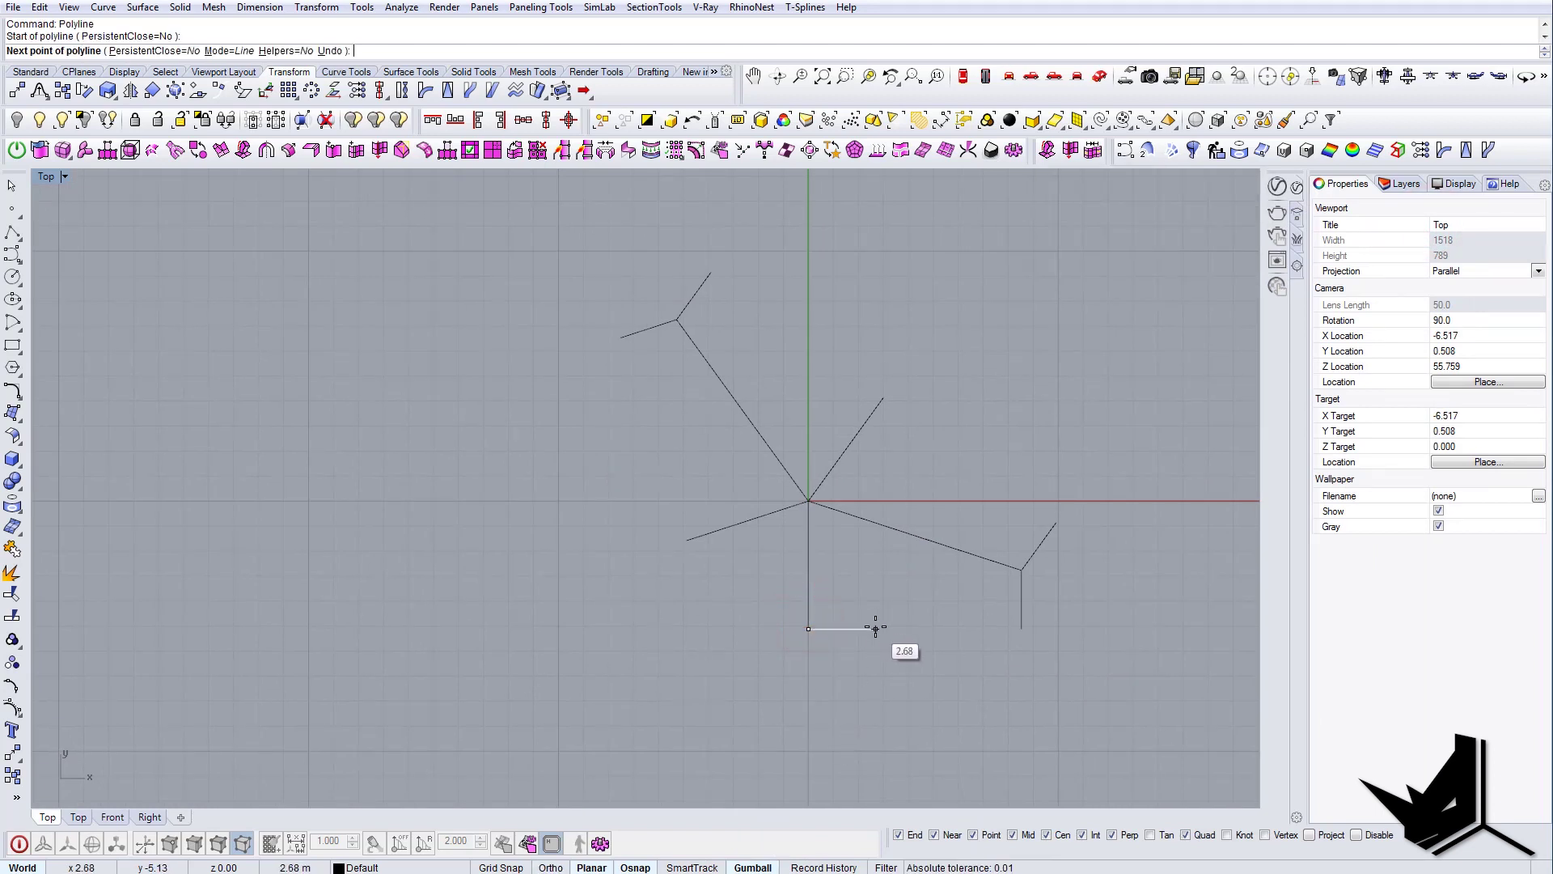
key("Return")
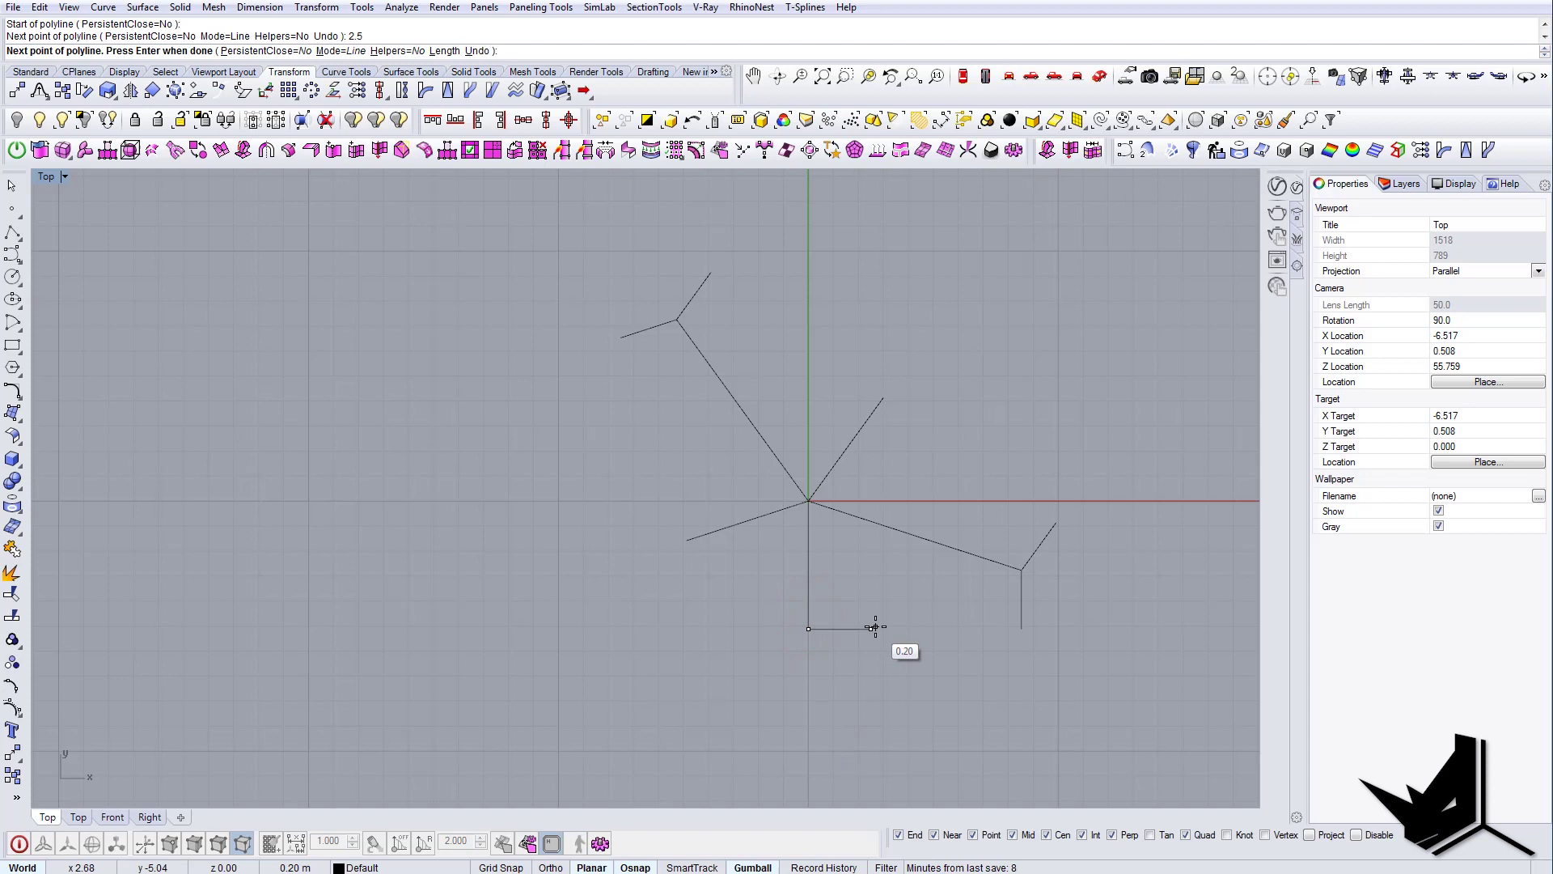
key("Return")
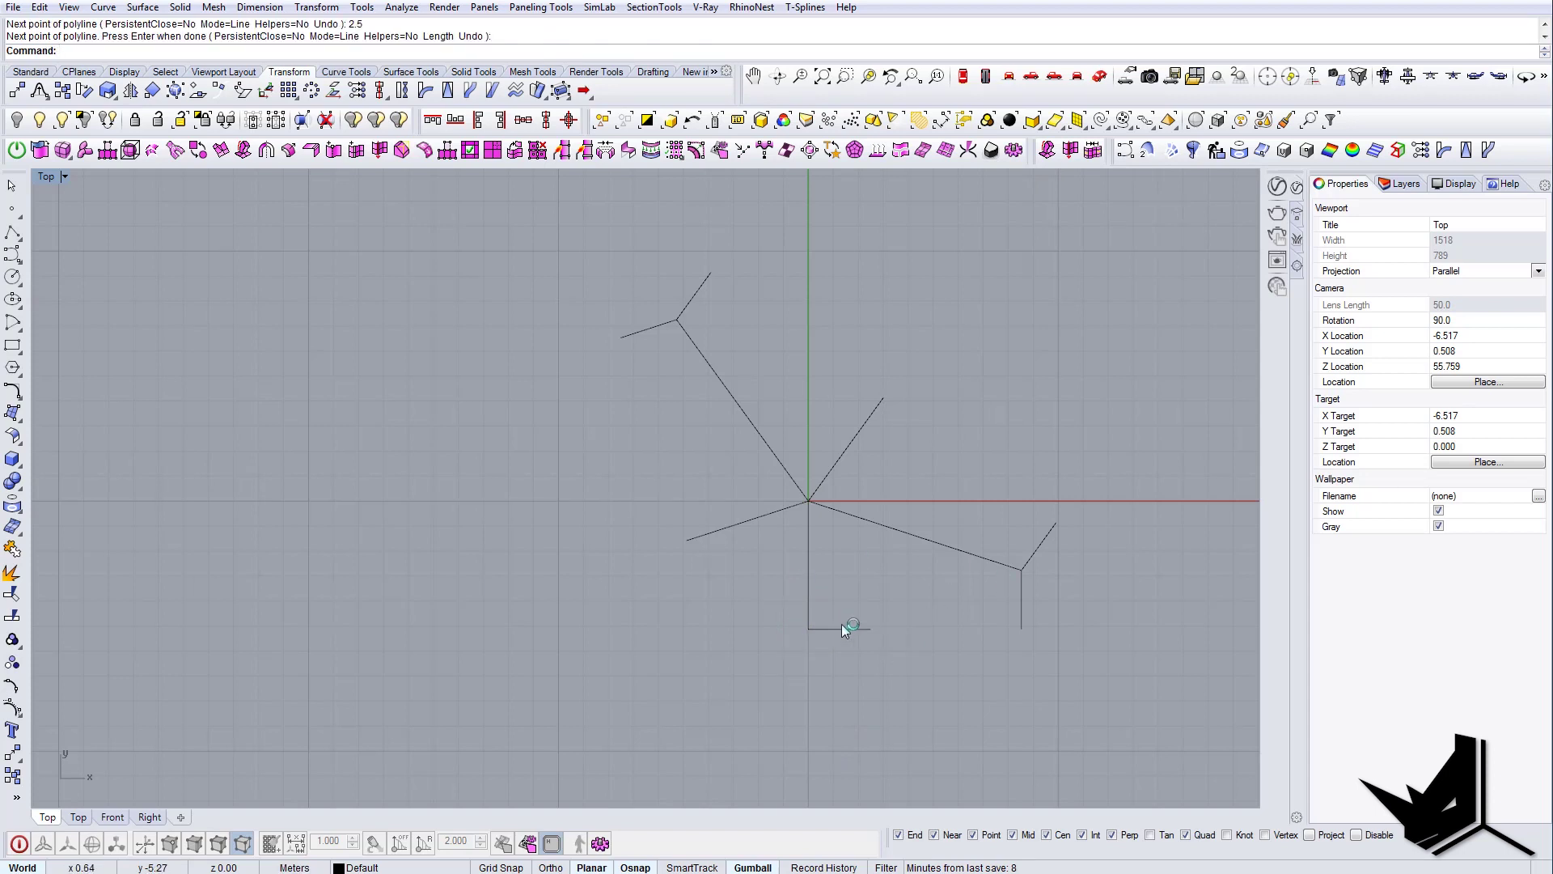
- Move the 2.5 m line by its midpoint onto the lower end of the central vertical line, and select it again
left_click(841, 628)
right_click_drag(814, 652, 842, 656)
type("m")
key("Return")
left_click(858, 632)
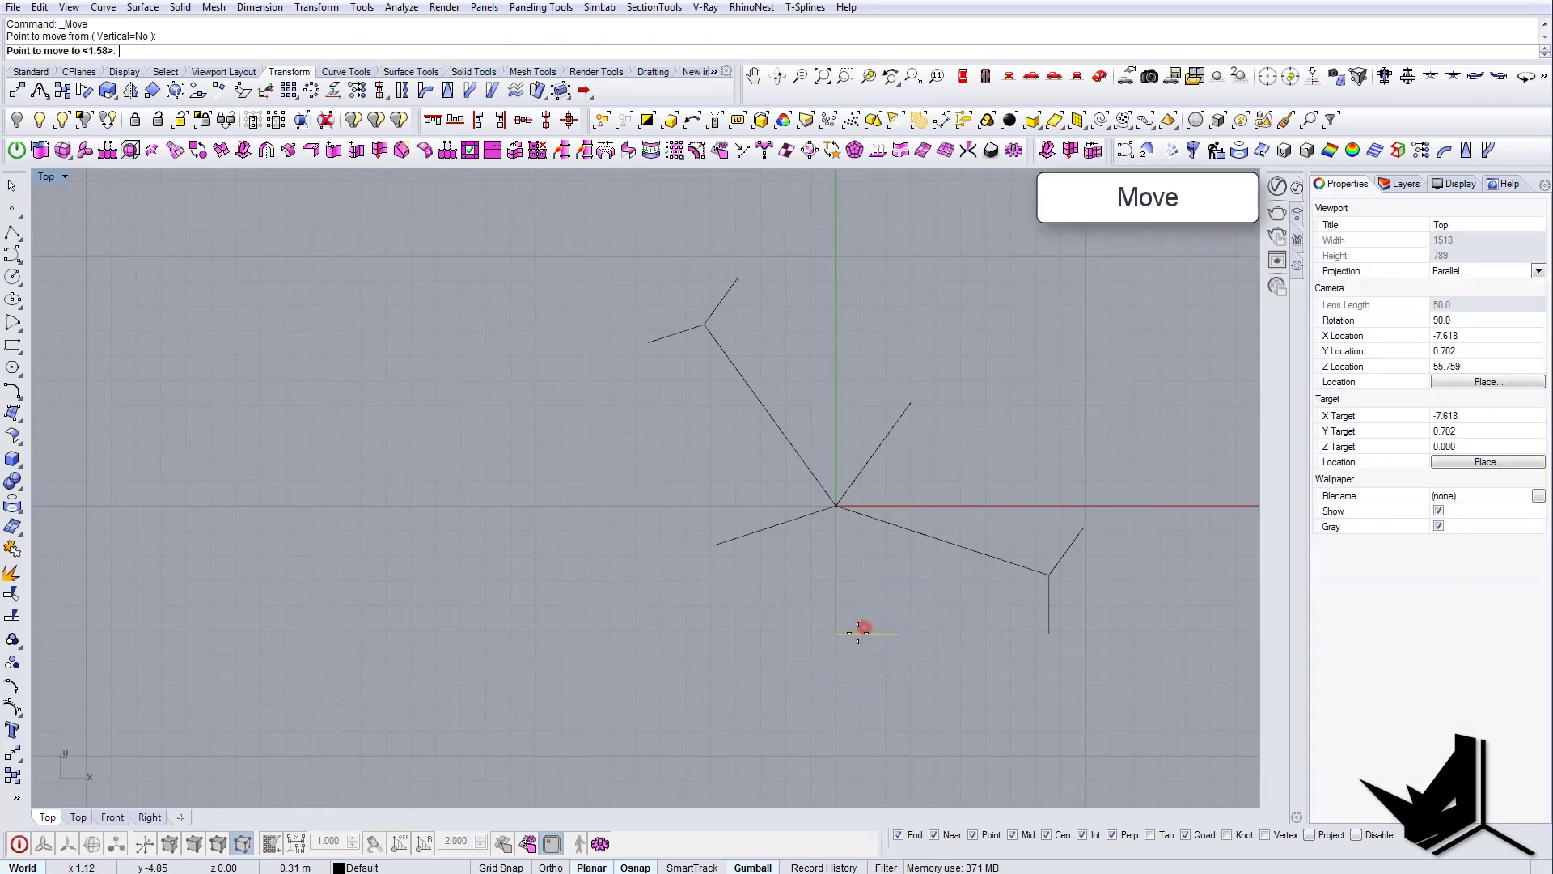
left_click(833, 631)
left_click_drag(769, 600, 903, 652)
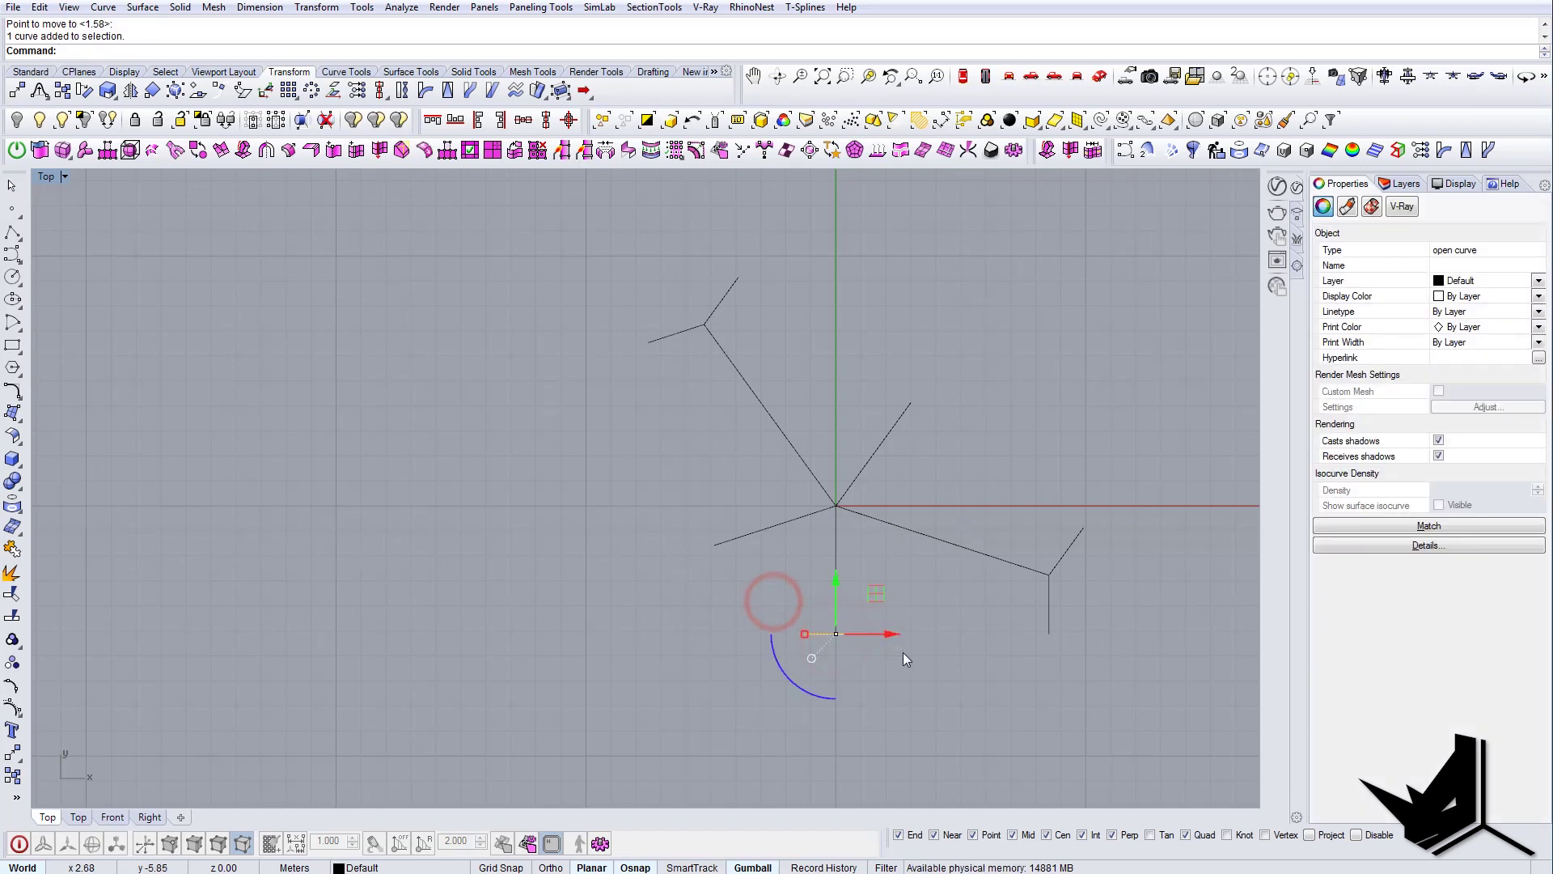
- Orient a copy of the 2.5 m line from the central vertical line's lower end onto the lower-left branch's end, perpendicular to it
type("orient")
key("Return")
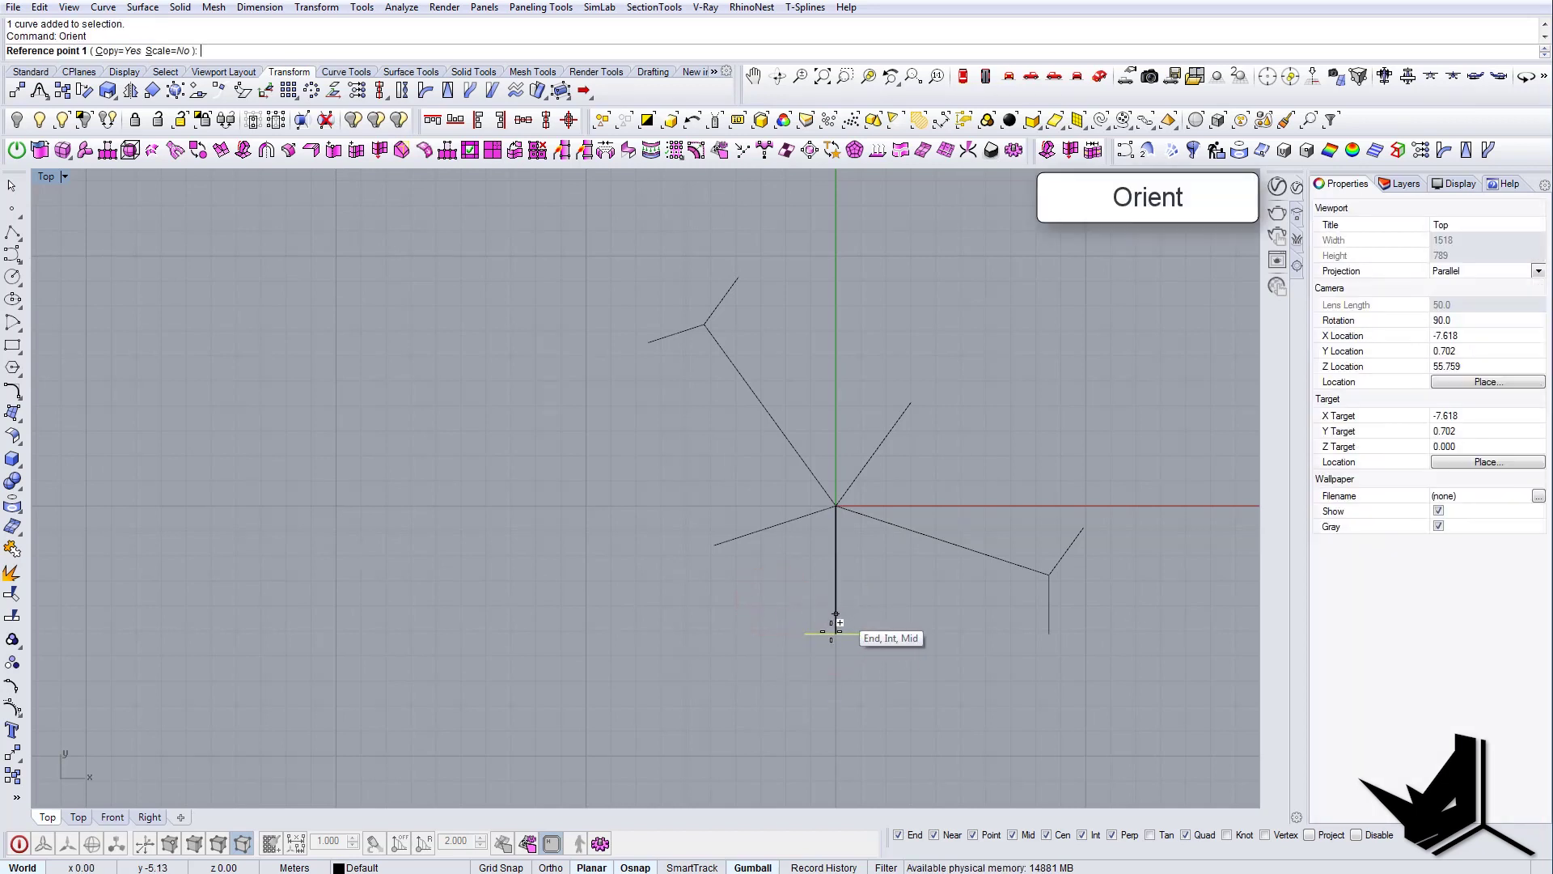
left_click(836, 634)
left_click(836, 570)
left_click(719, 547)
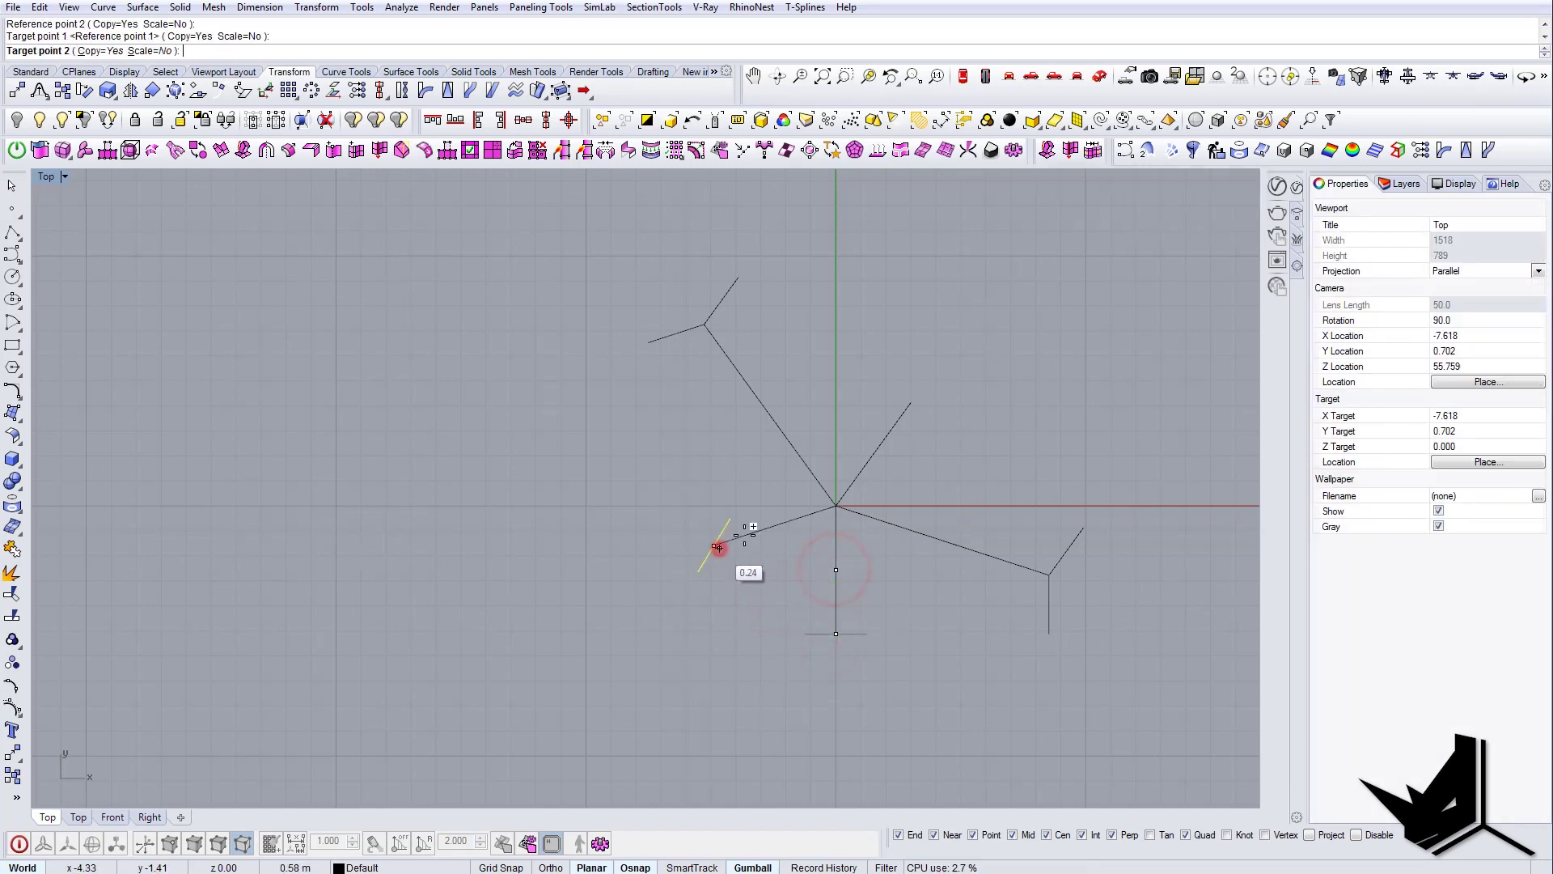
left_click(746, 532)
- Orient perpendicular copies of the 2.5 m line onto the ends of both twigs of the upper-left branch
left_click(648, 342)
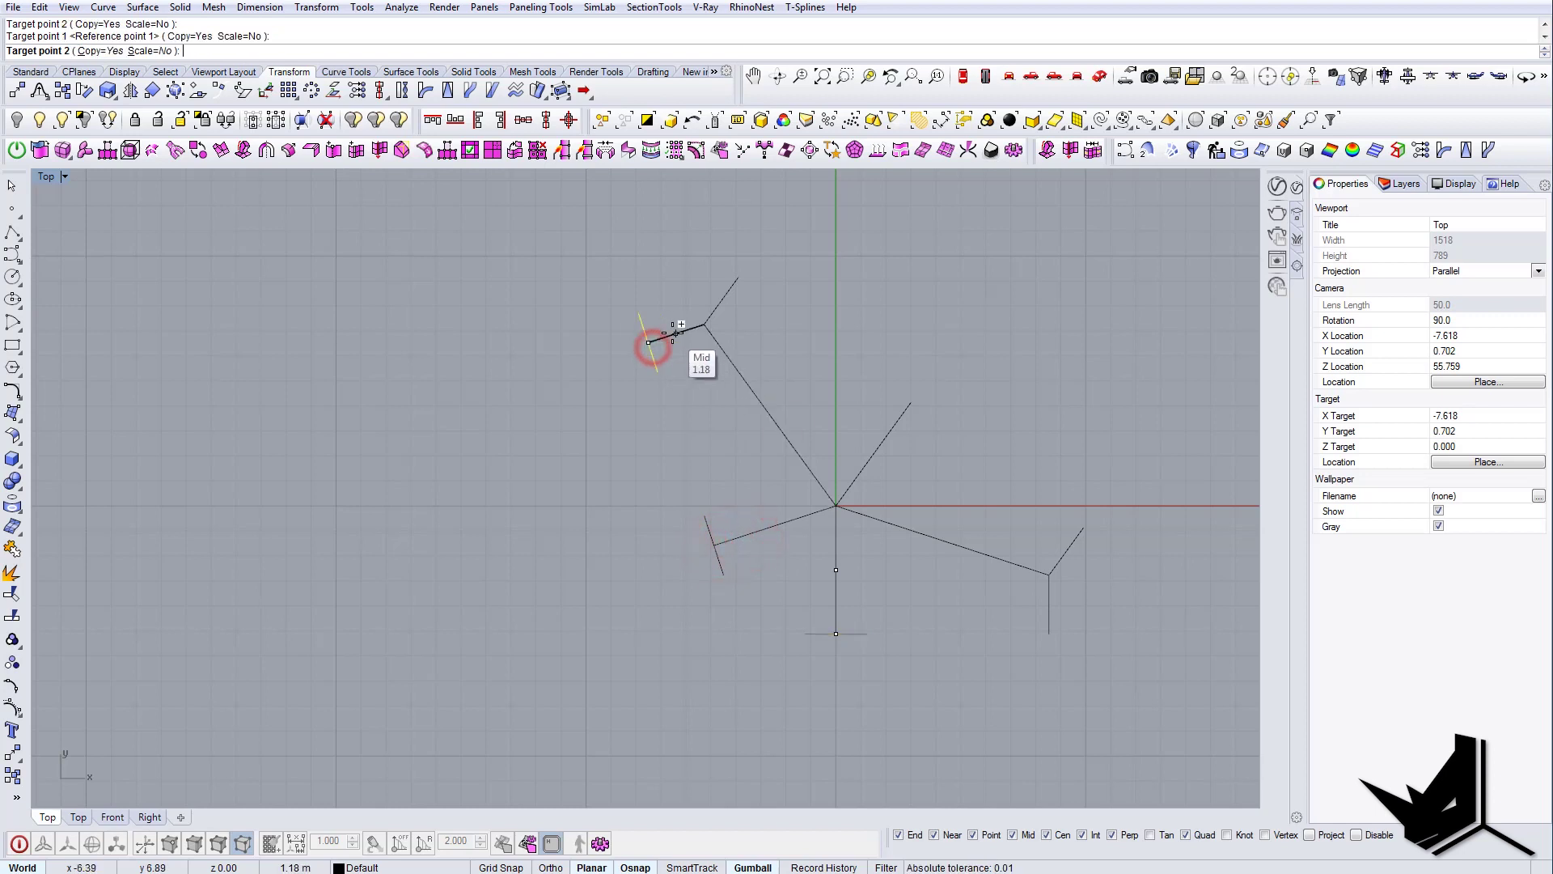
left_click(677, 332)
left_click(737, 277)
left_click(722, 302)
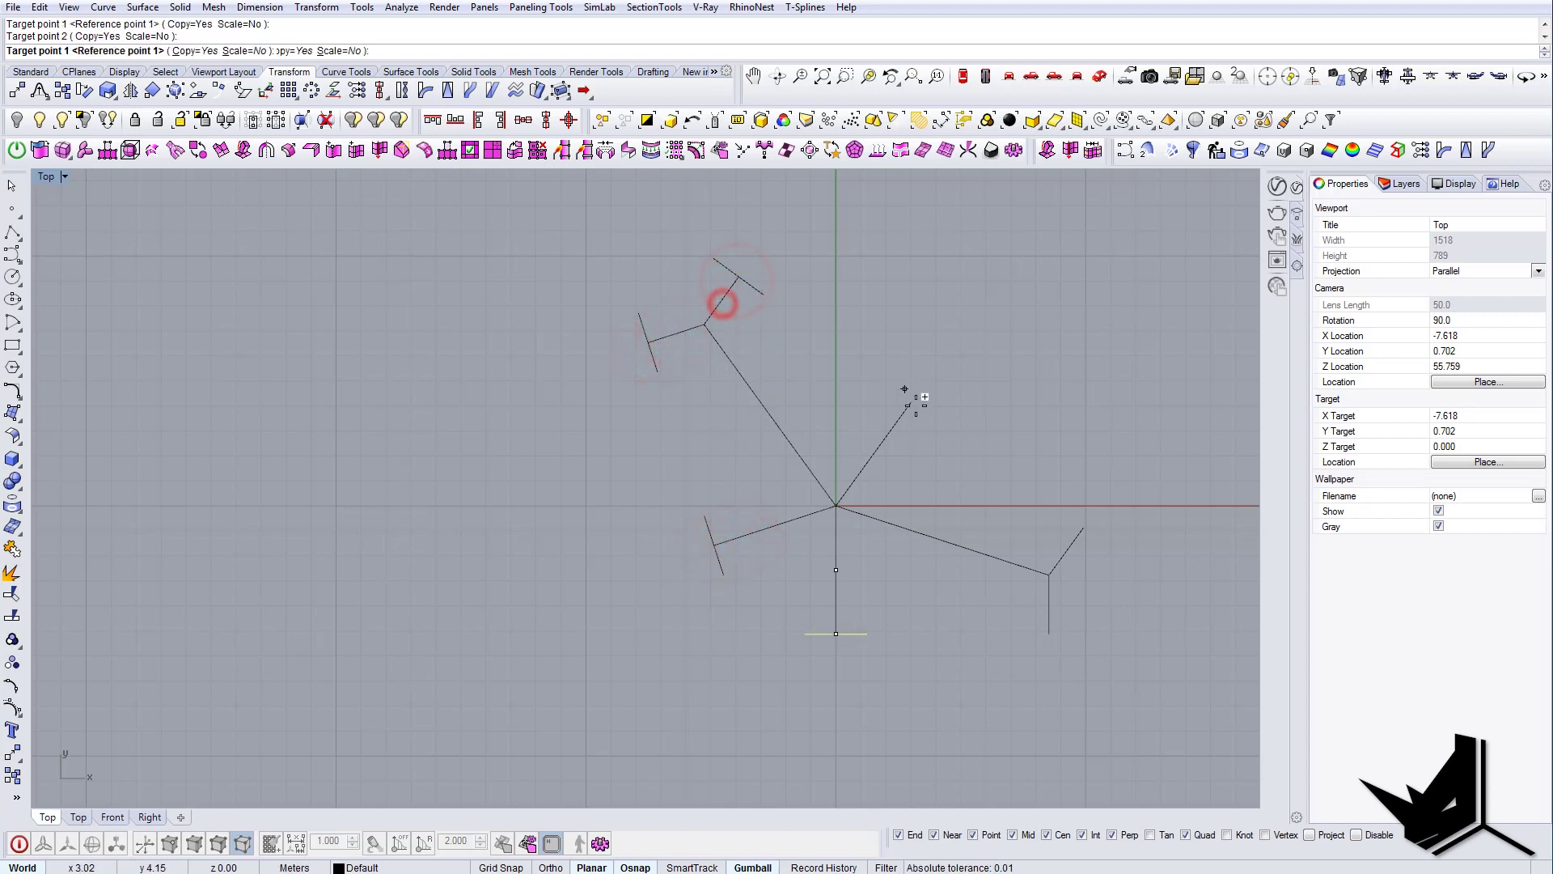
- Orient perpendicular copies of the 2.5 m line onto the upper-right branch's end and both twig ends of the lower-right branch
left_click(910, 407)
left_click(895, 433)
left_click(1083, 527)
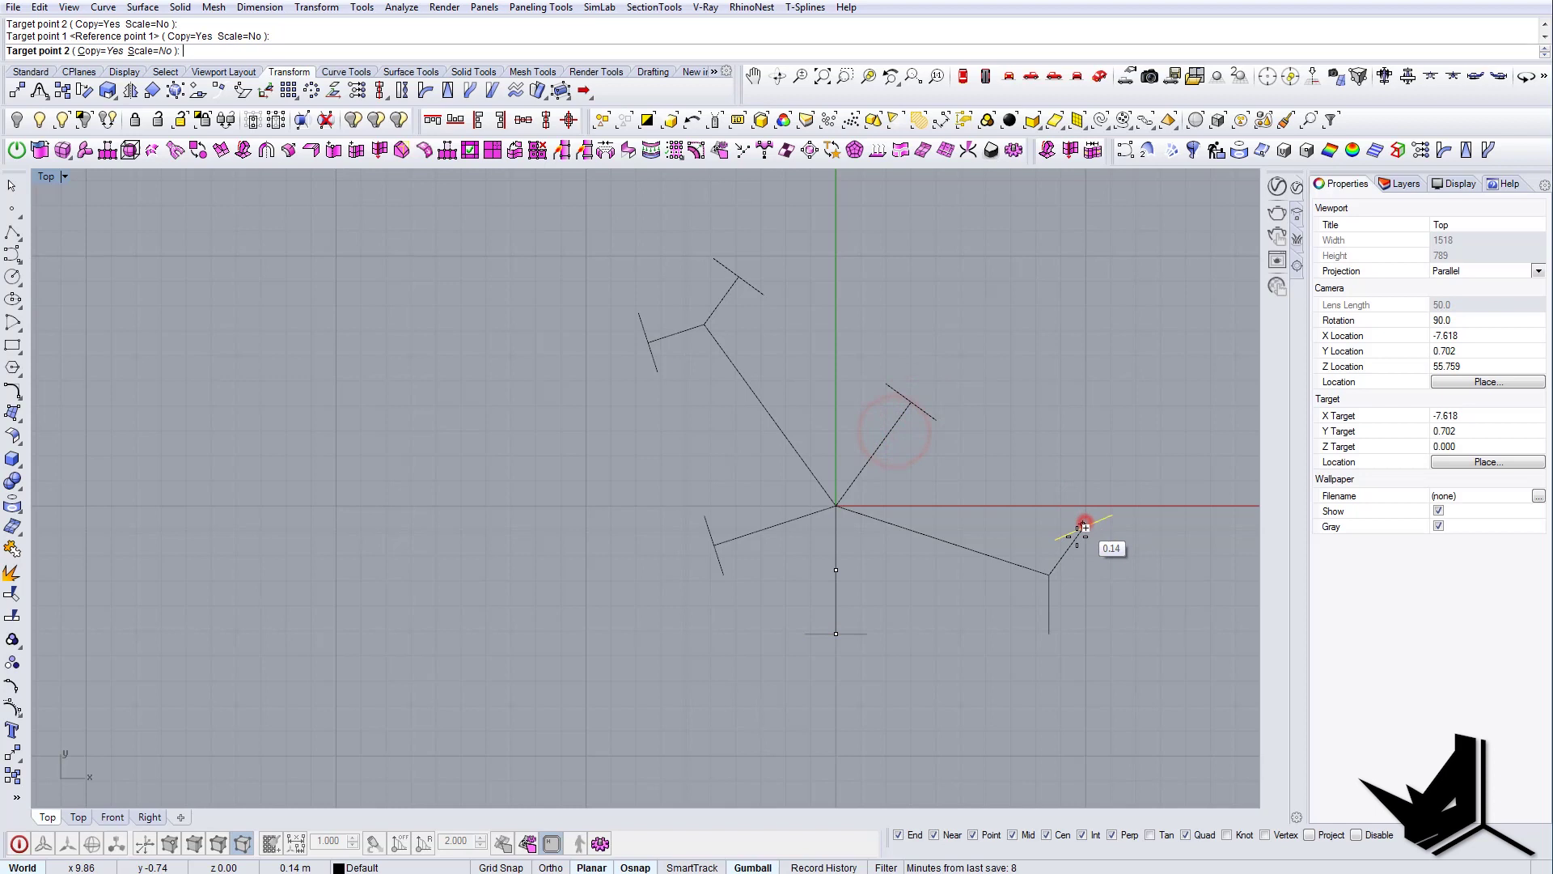
left_click(1066, 557)
left_click(1049, 634)
left_click(1049, 605)
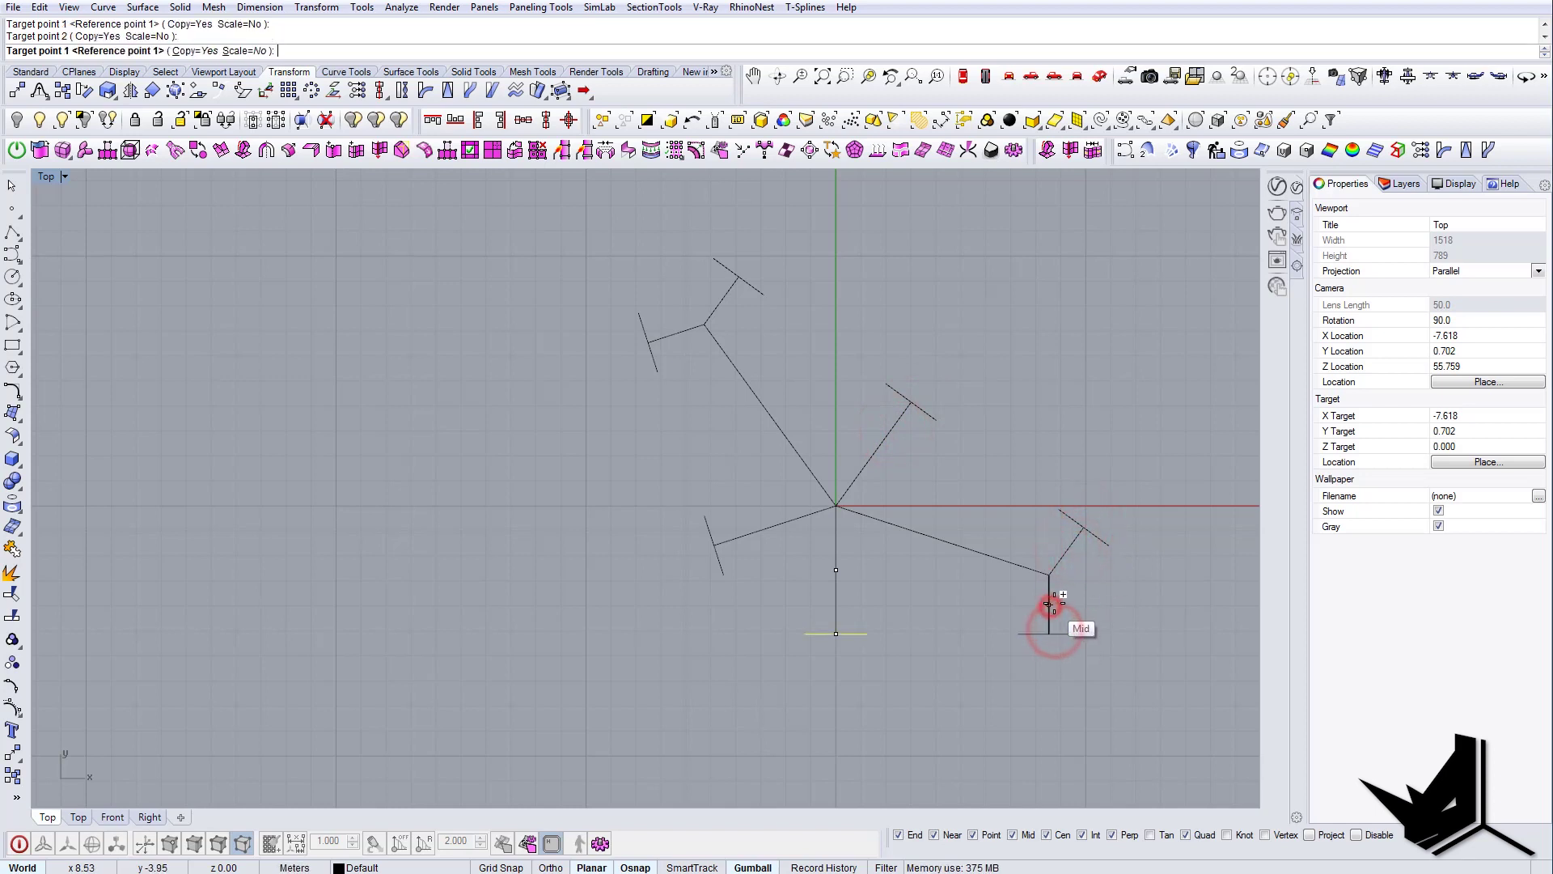
right_click(1102, 608)
scroll(1108, 610, "down", 4)
right_click_drag(1131, 619, 956, 617)
scroll(675, 447, "up", 2)
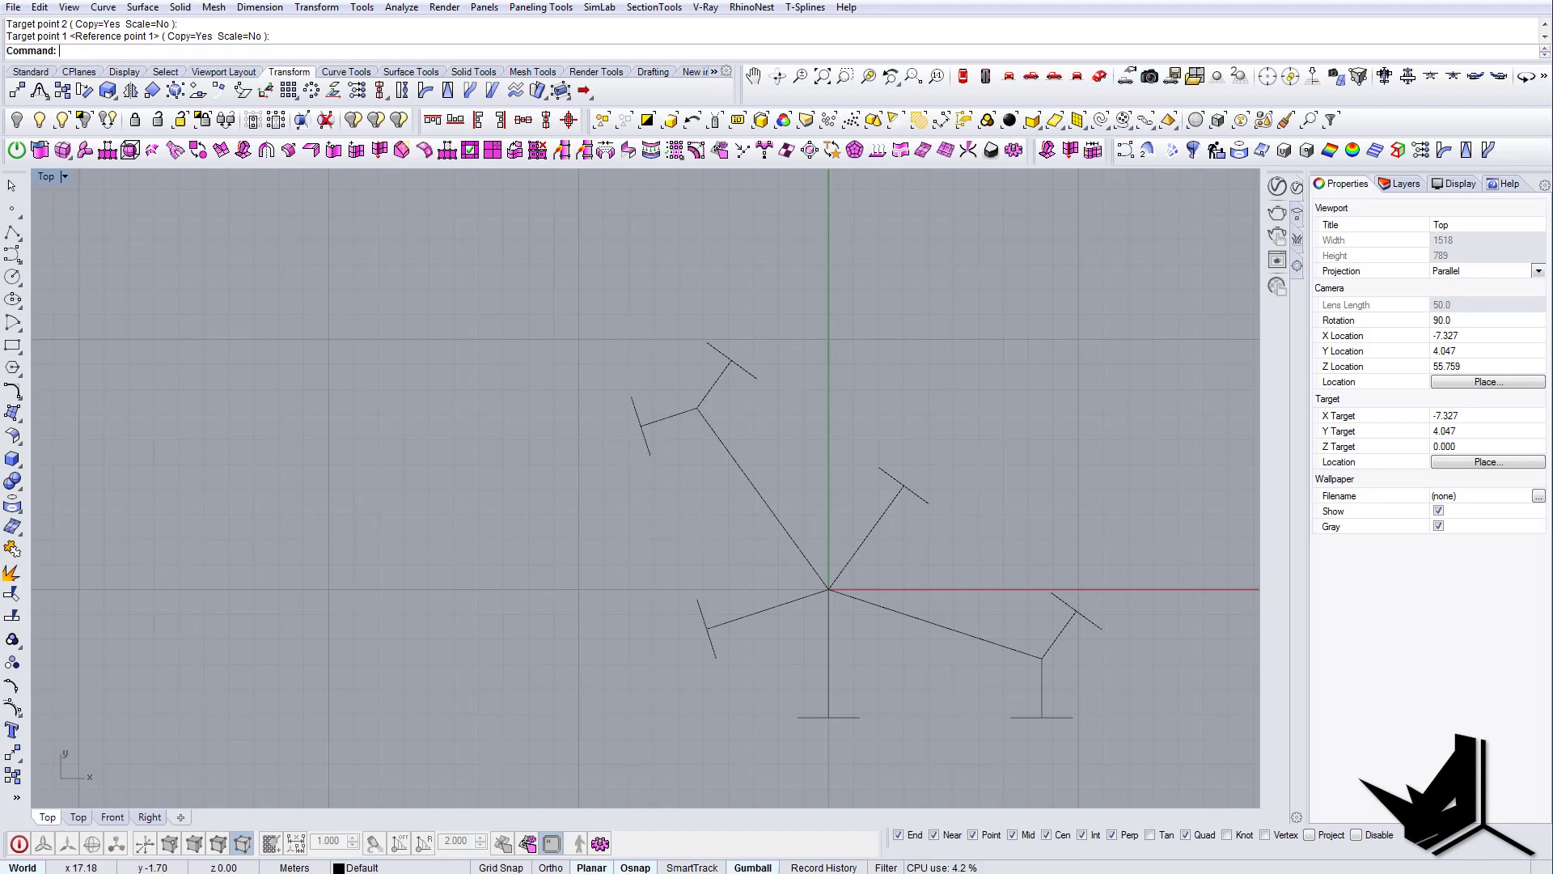
- Check the aerial reference photo and copy the upper-left branch's left twig line from its outer end to the lower end of its cross line
key("alt+Tab")
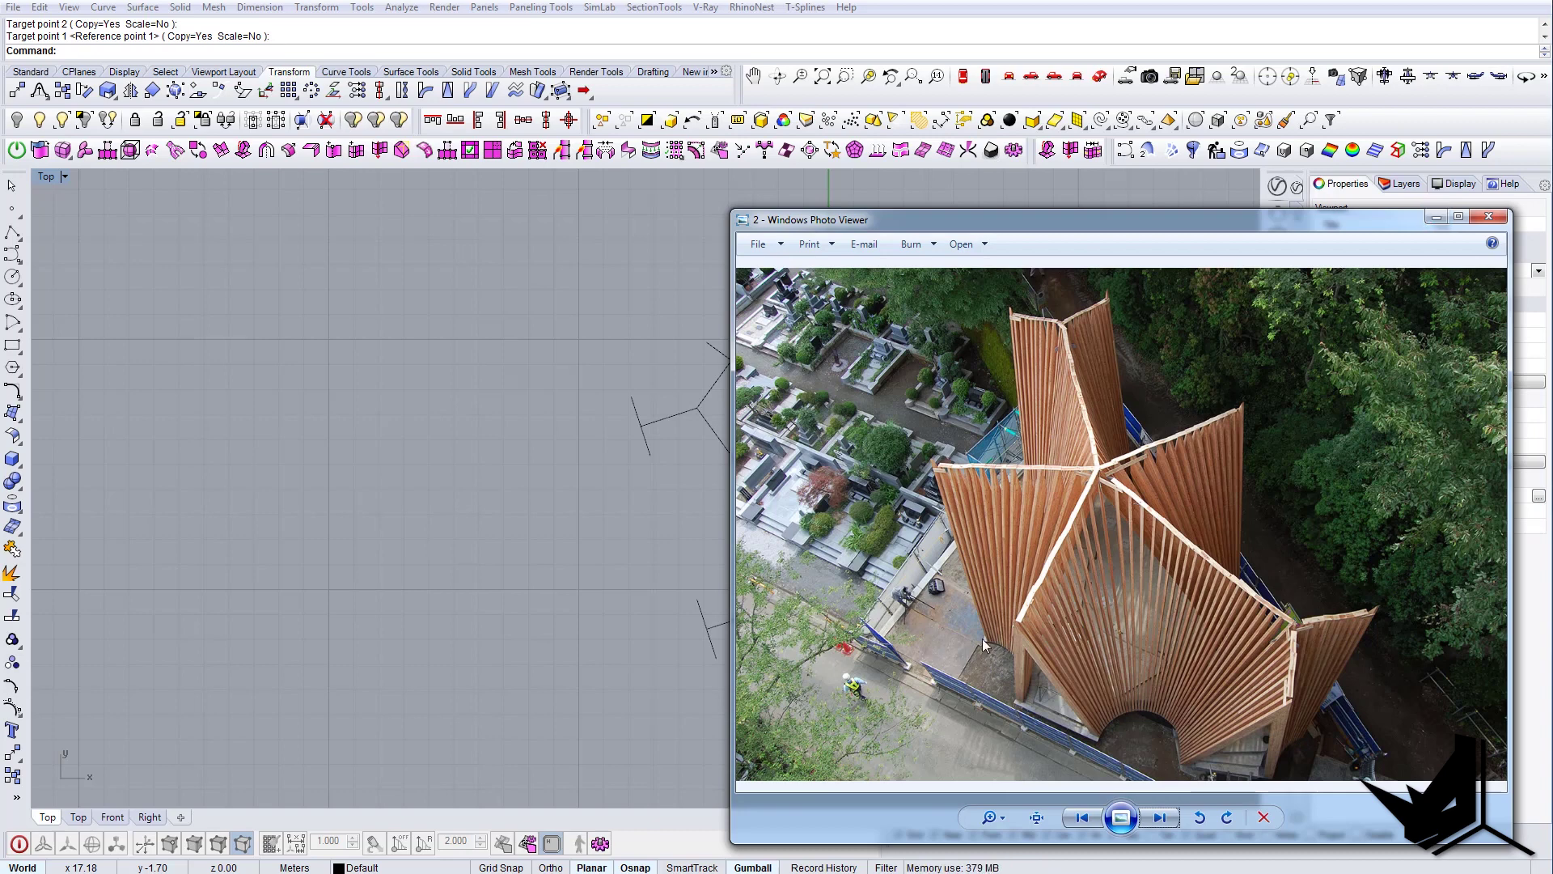
left_click(1437, 217)
scroll(696, 430, "up", 5)
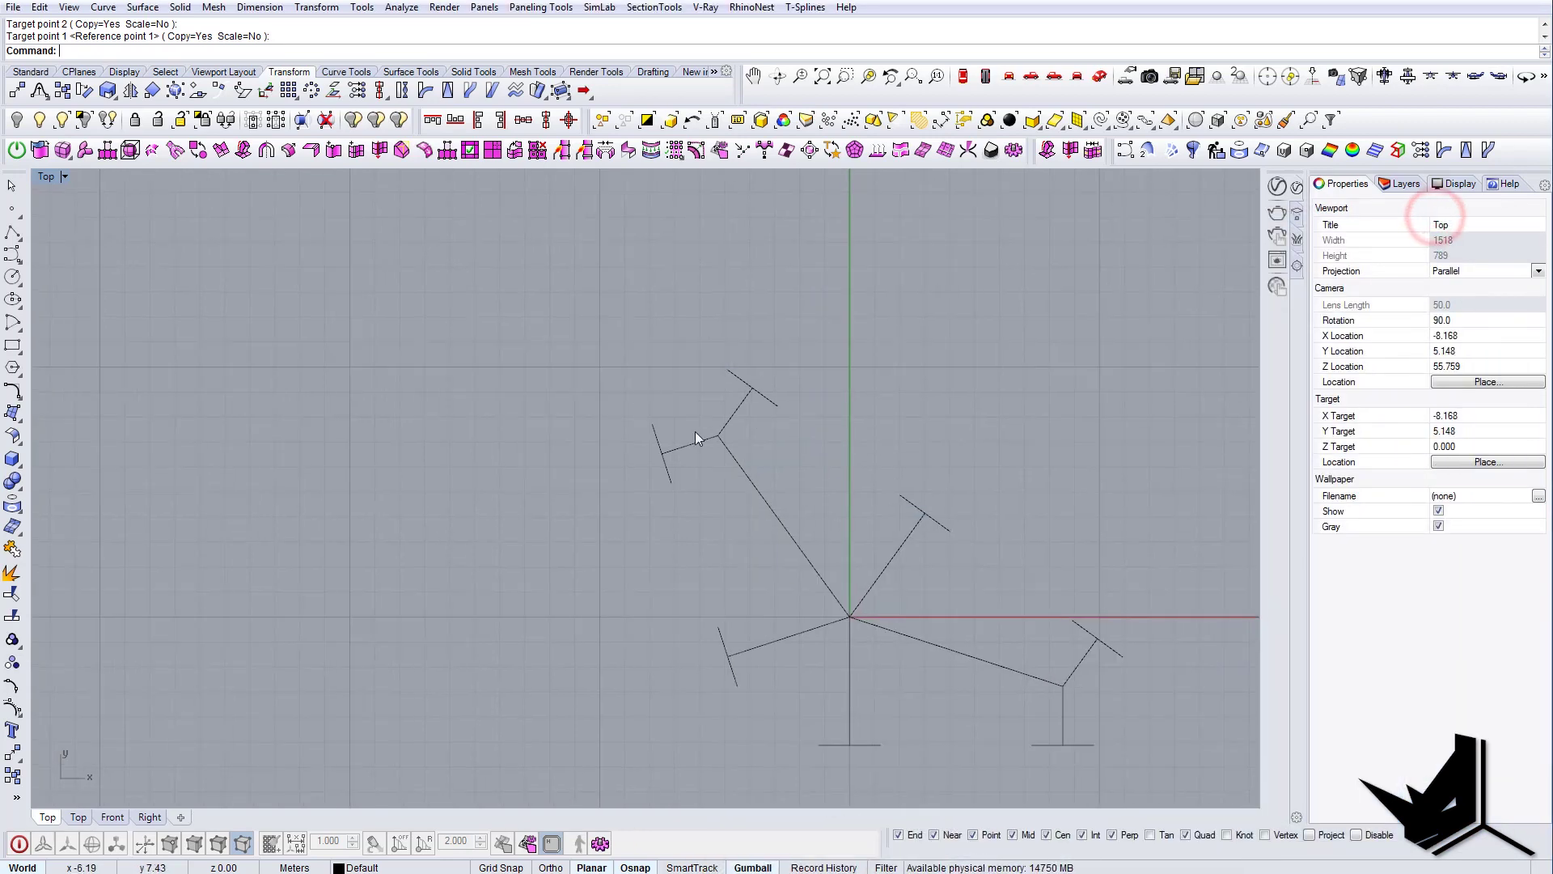
left_click(738, 445)
type("copy")
key("Return")
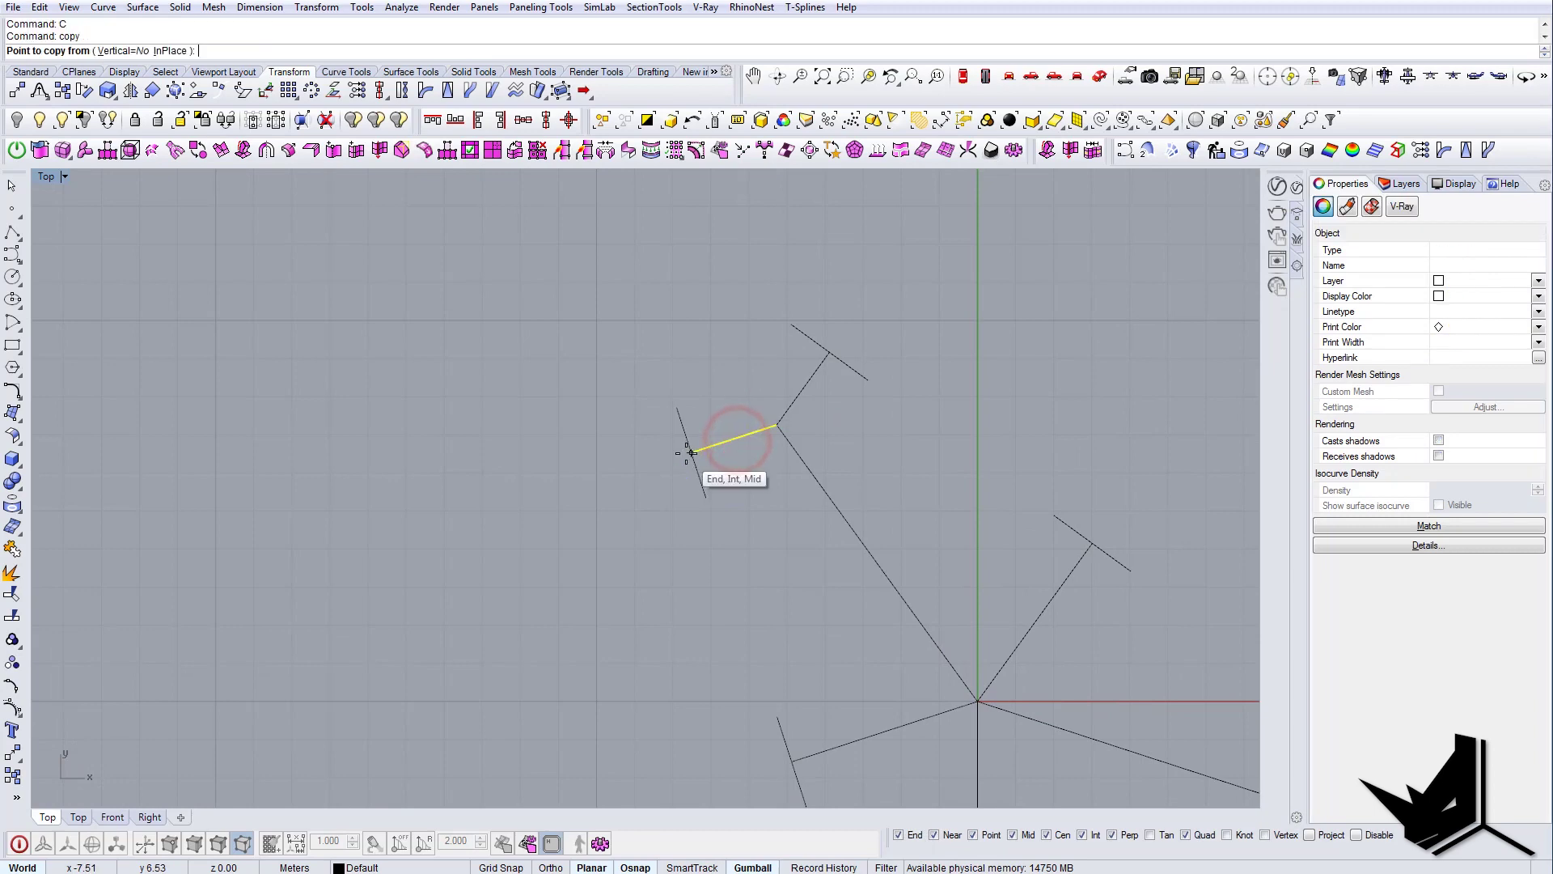
left_click(692, 451)
key("Return")
right_click_drag(831, 663, 799, 538)
- Copy the lower-left branch line from its outer end to the upper end of its cross line
left_click_drag(836, 669, 787, 623)
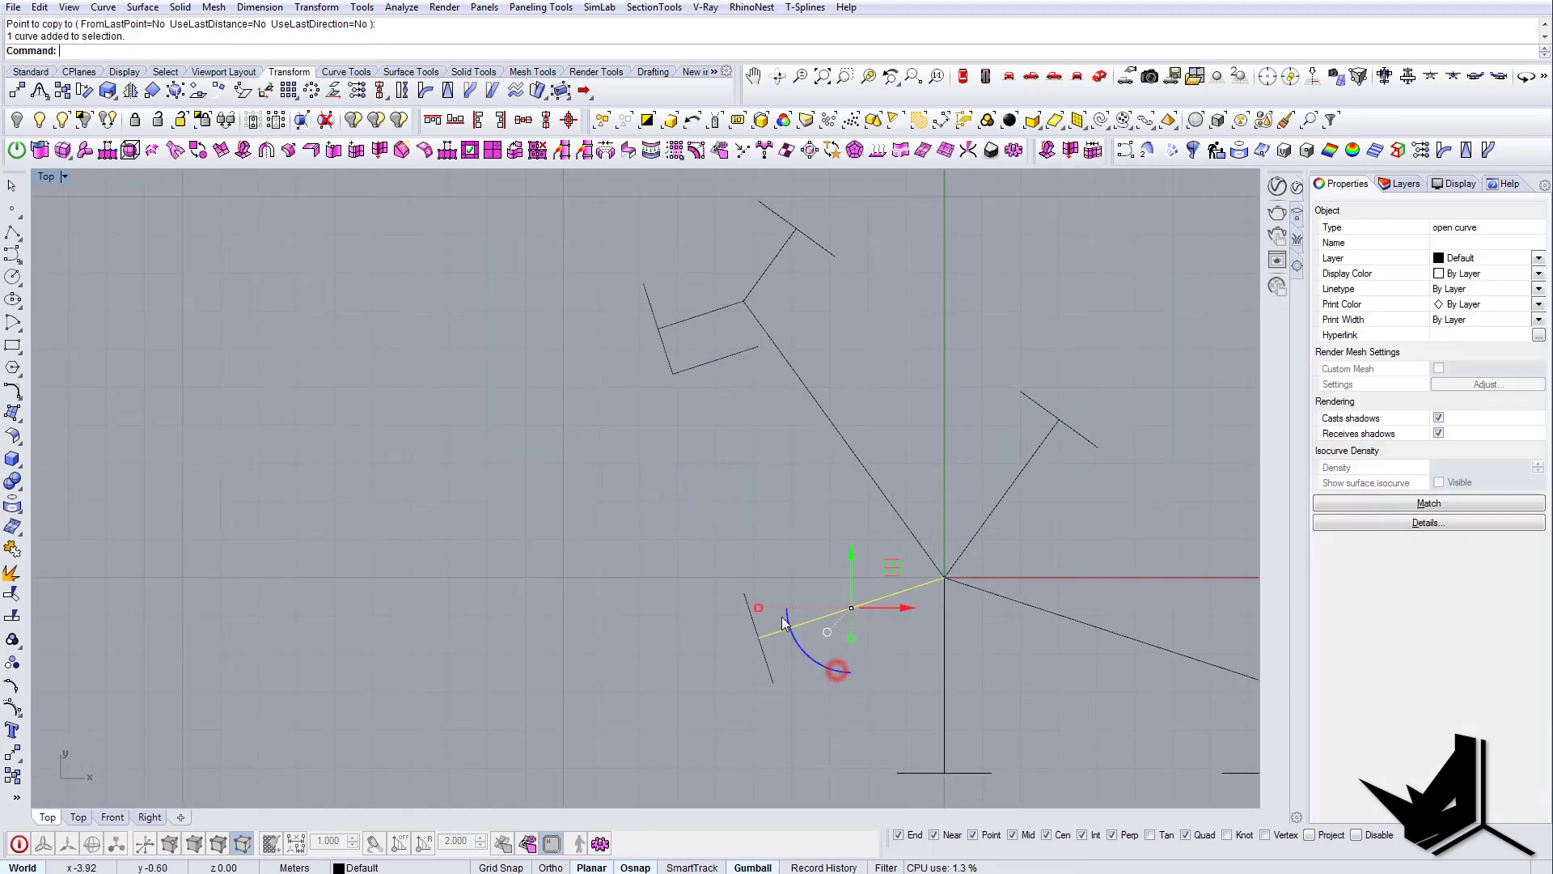
key("Return")
left_click(760, 639)
left_click(744, 593)
key("Return")
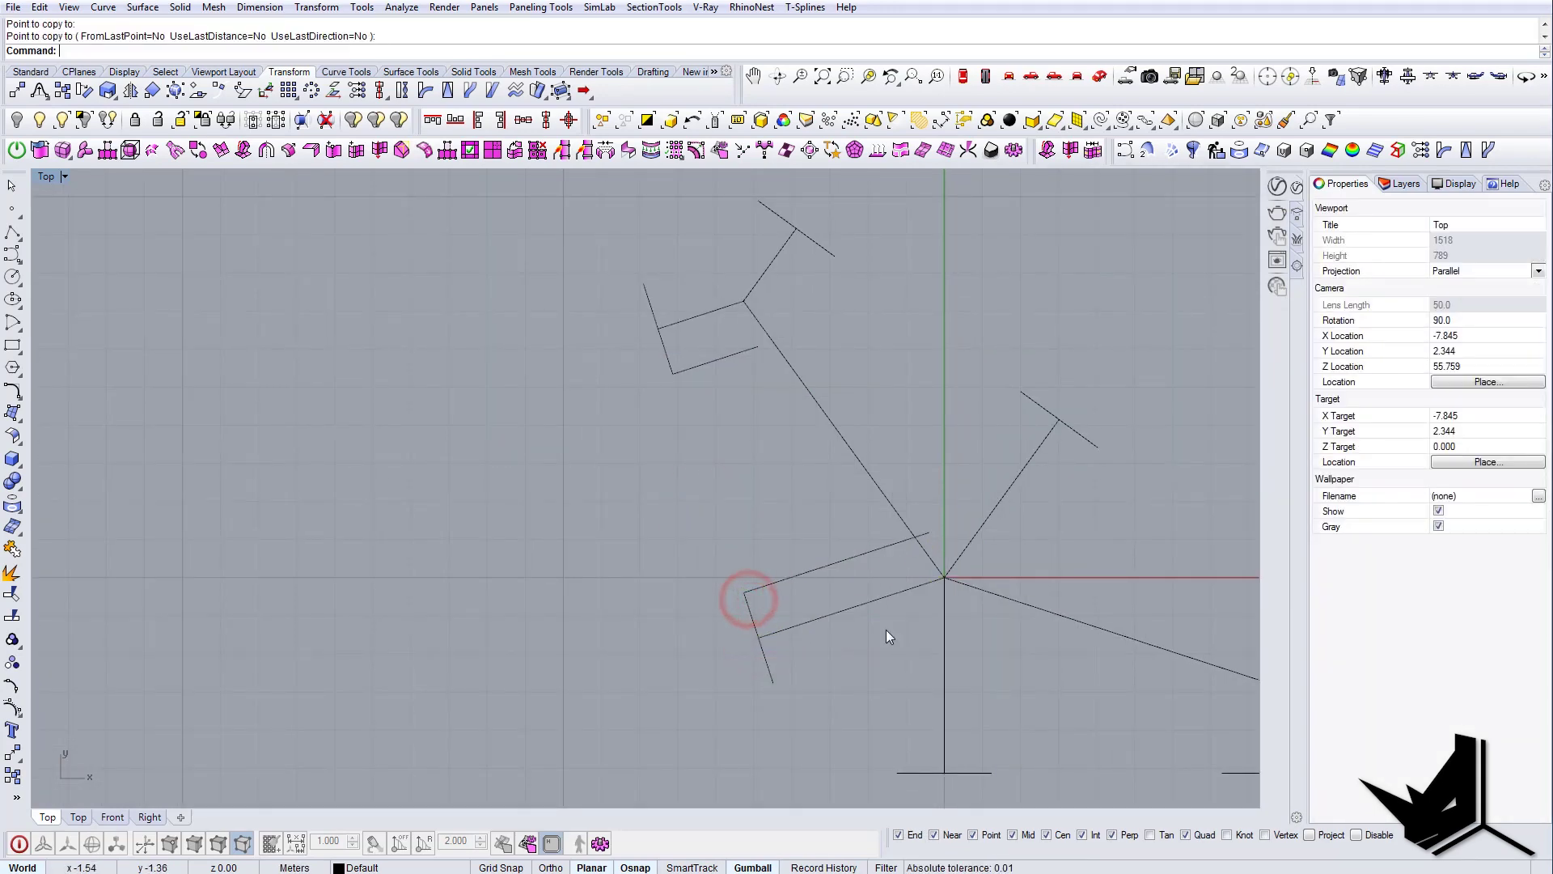
- Copy the lower-left branch line from its outer end to the lower end of its cross line
right_click_drag(886, 630, 835, 537)
left_click(754, 552)
type("copy")
key("Return")
left_click(720, 553)
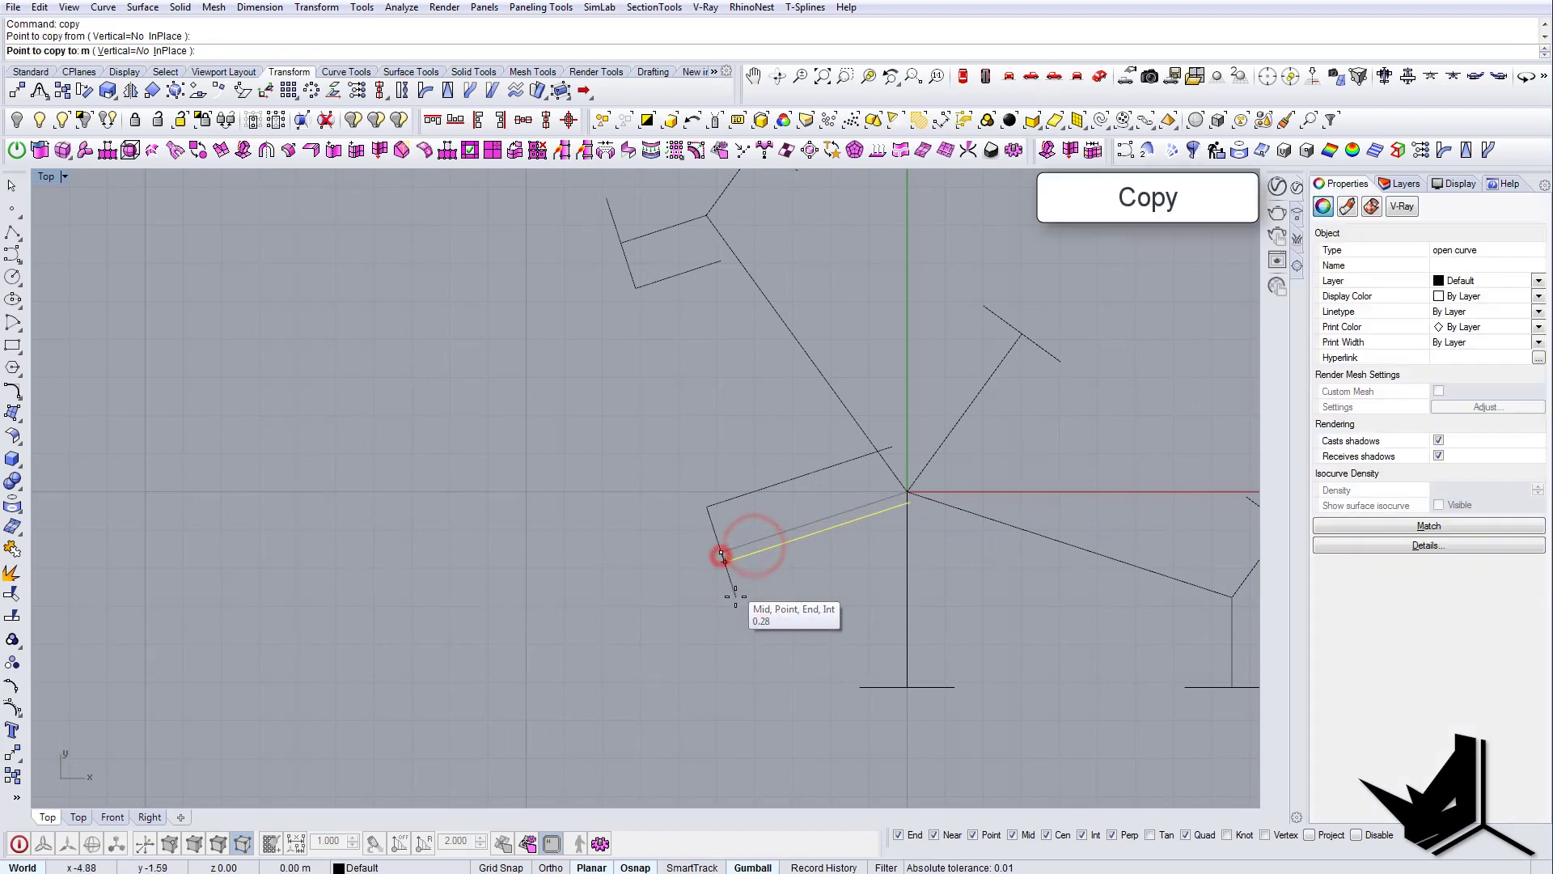
left_click(735, 597)
key("Return")
- Copy the central vertical line from its lower end to the left end of its horizontal cross line
left_click(922, 643)
type("copy")
key("Return")
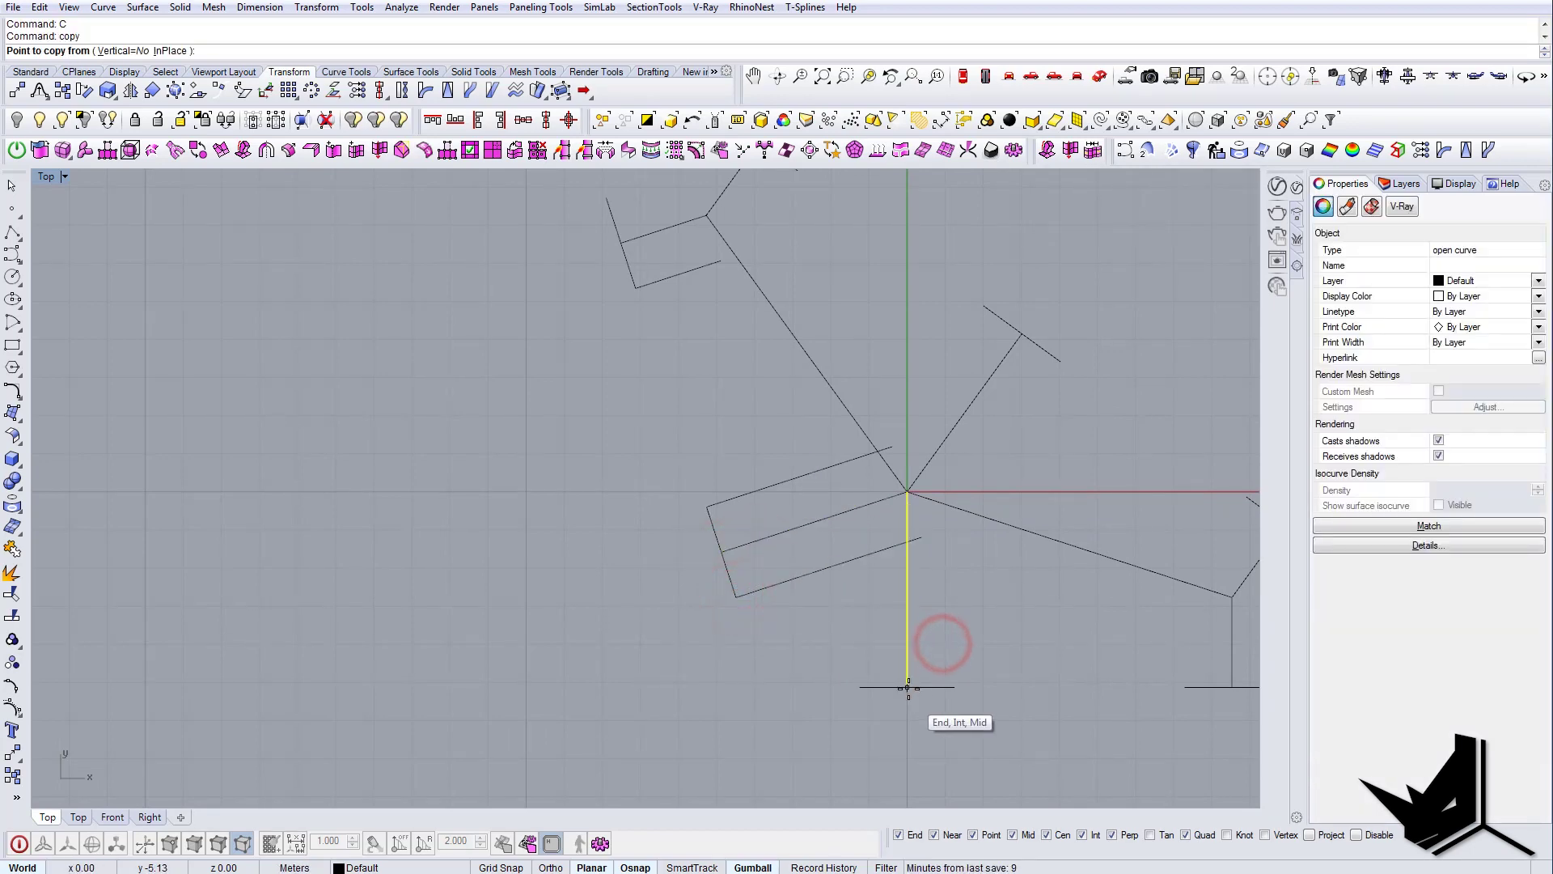
left_click(907, 686)
left_click(868, 688)
key("Return")
mouse_move(895, 654)
right_mouse_down()
mouse_move(905, 666)
mouse_move(906, 645)
right_mouse_up()
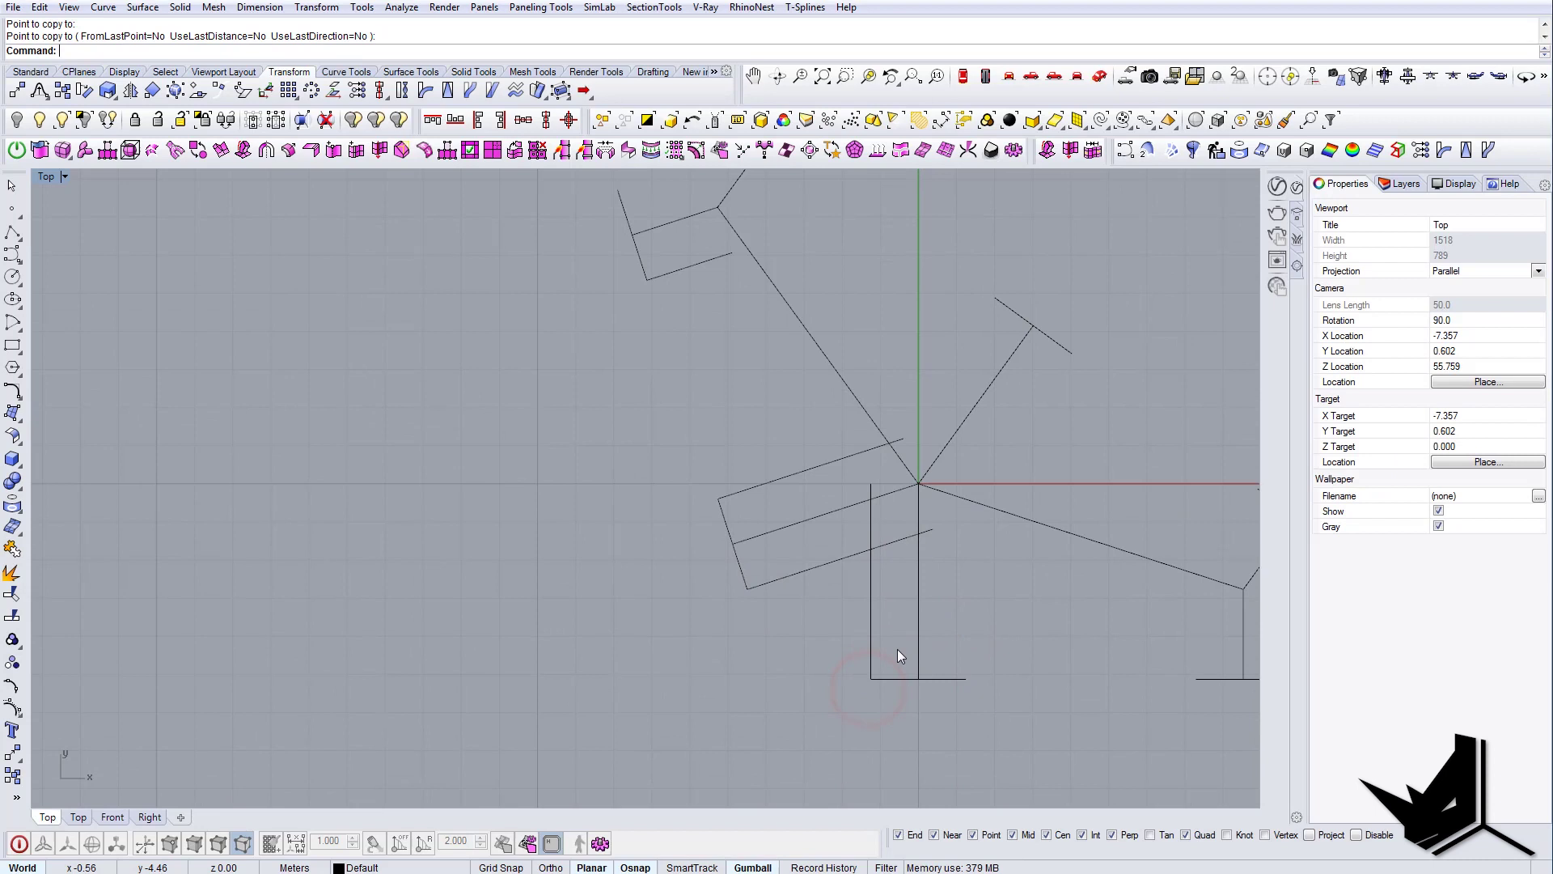
mouse_move(801, 627)
right_mouse_down()
mouse_move(774, 597)
mouse_move(819, 569)
right_mouse_up()
scroll(774, 550, "up", 2)
left_click(910, 594)
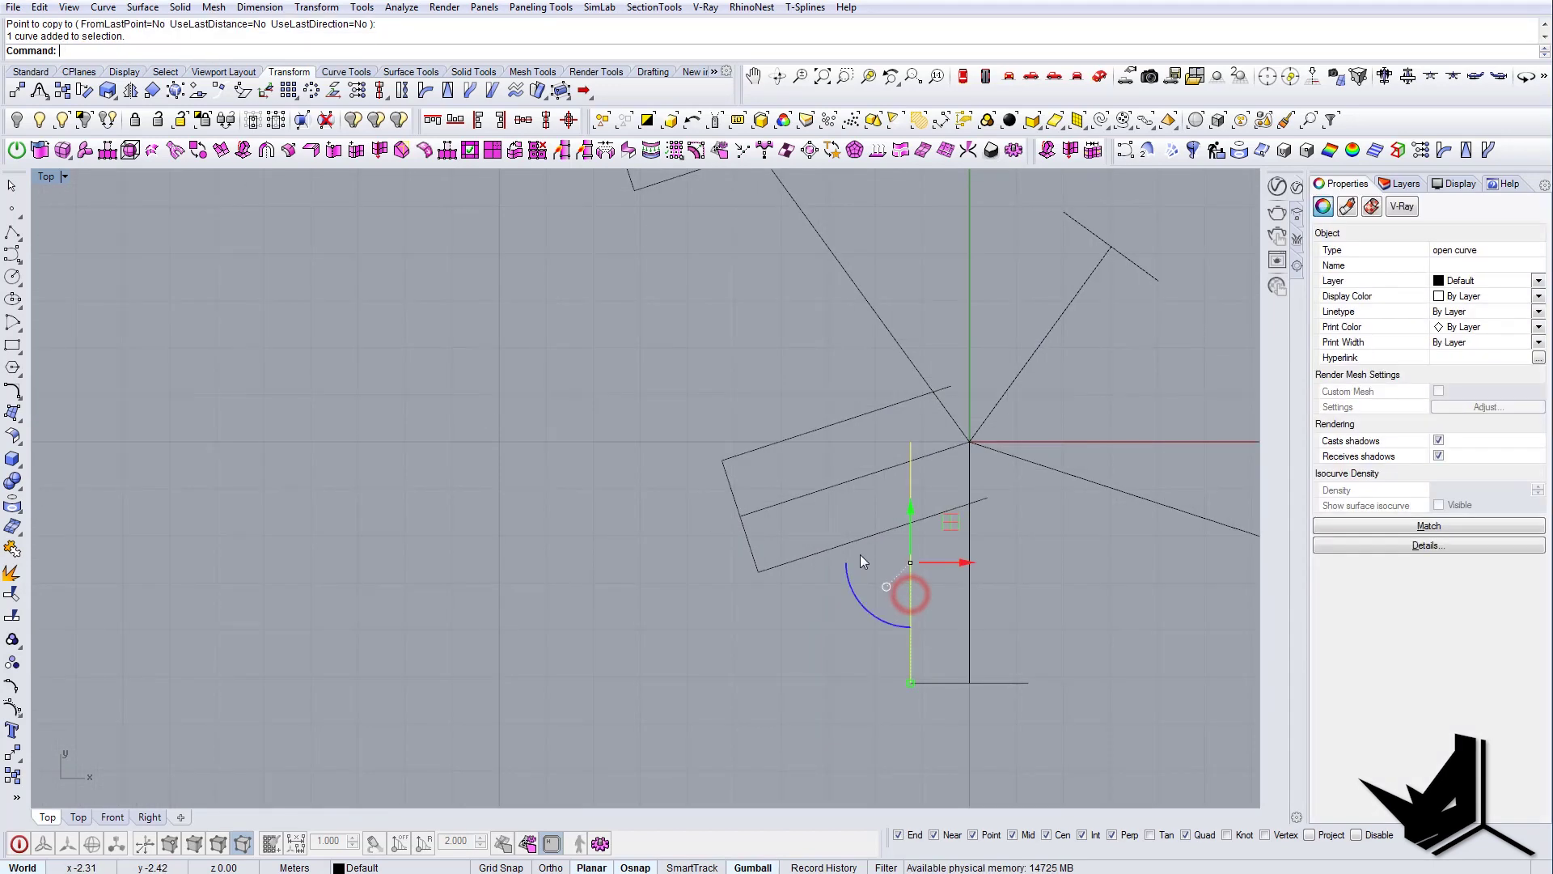
left_click(856, 546, "shift")
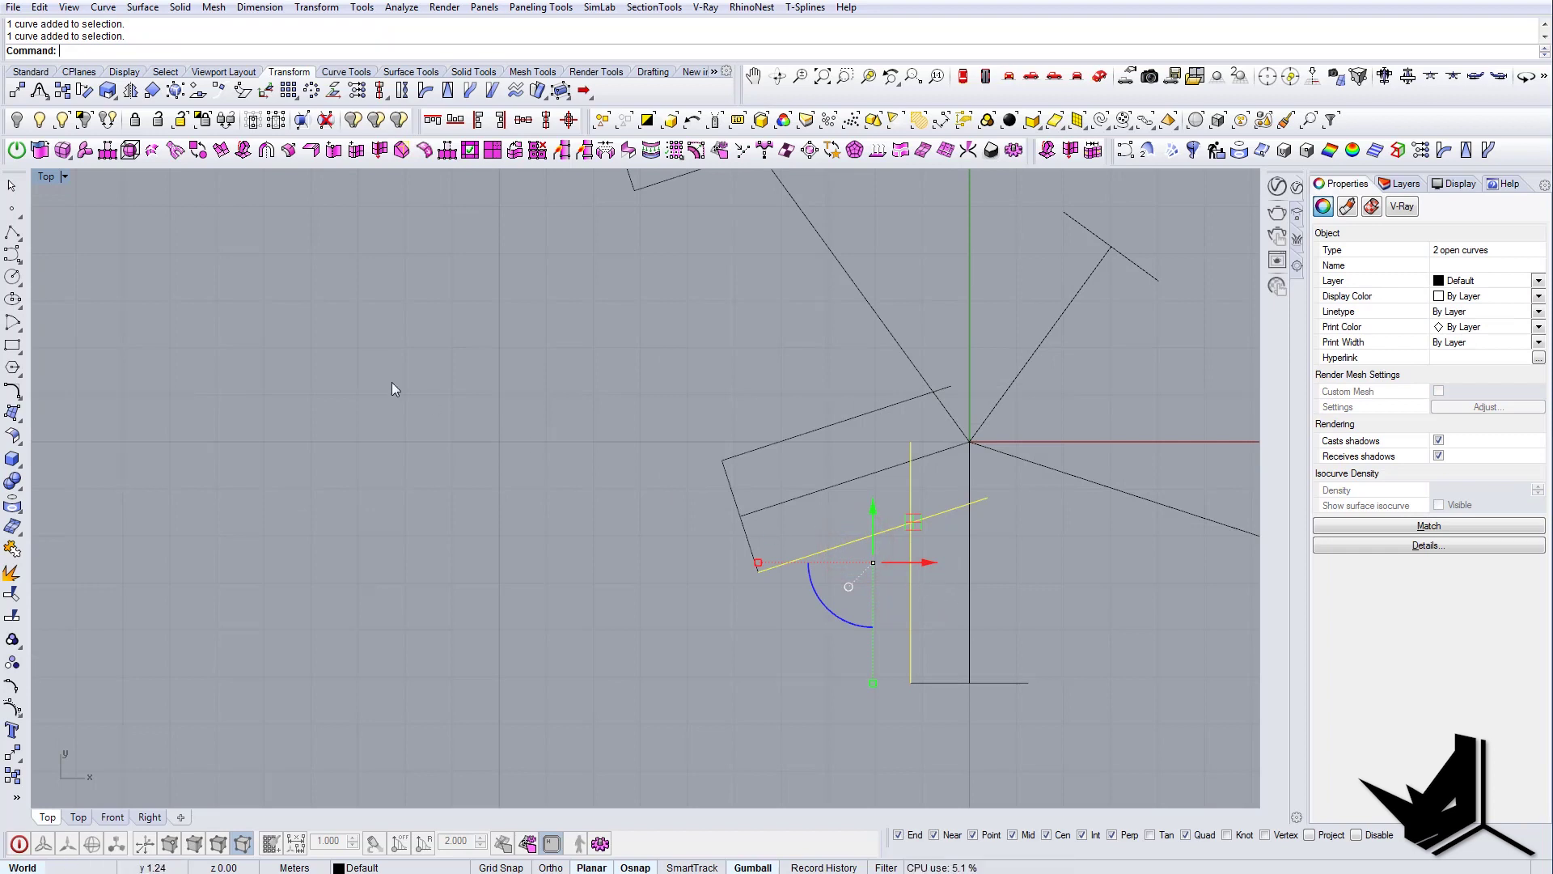
key("Escape")
- Draw a tangent-tangent-radius circle of about 2.47 m radius touching the lower copied branch line and the copied vertical line at their outer ends
left_click(17, 304)
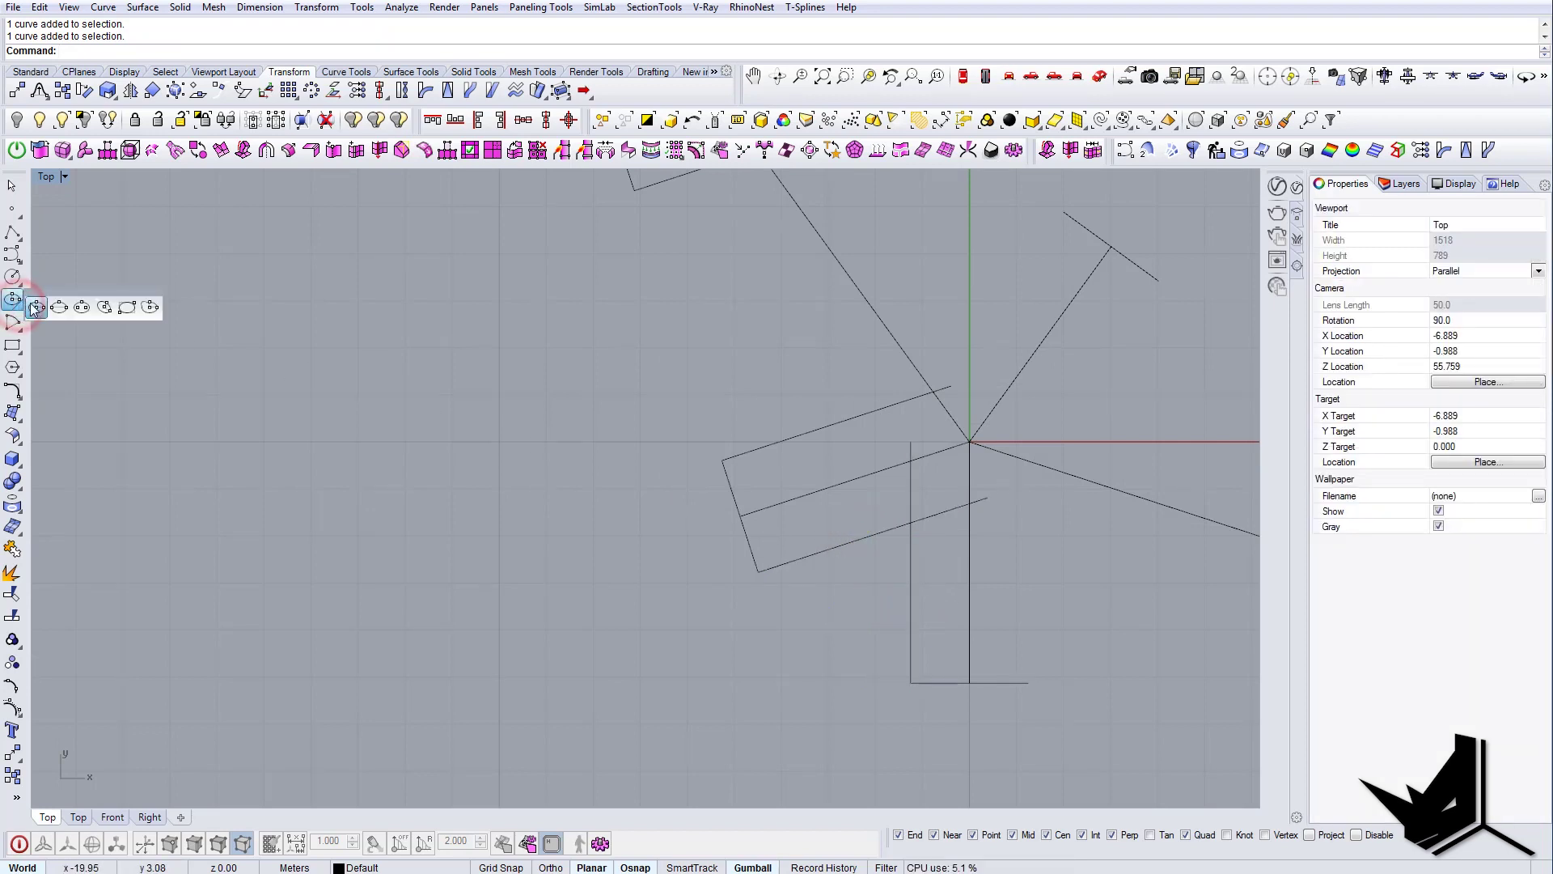
left_click(17, 281)
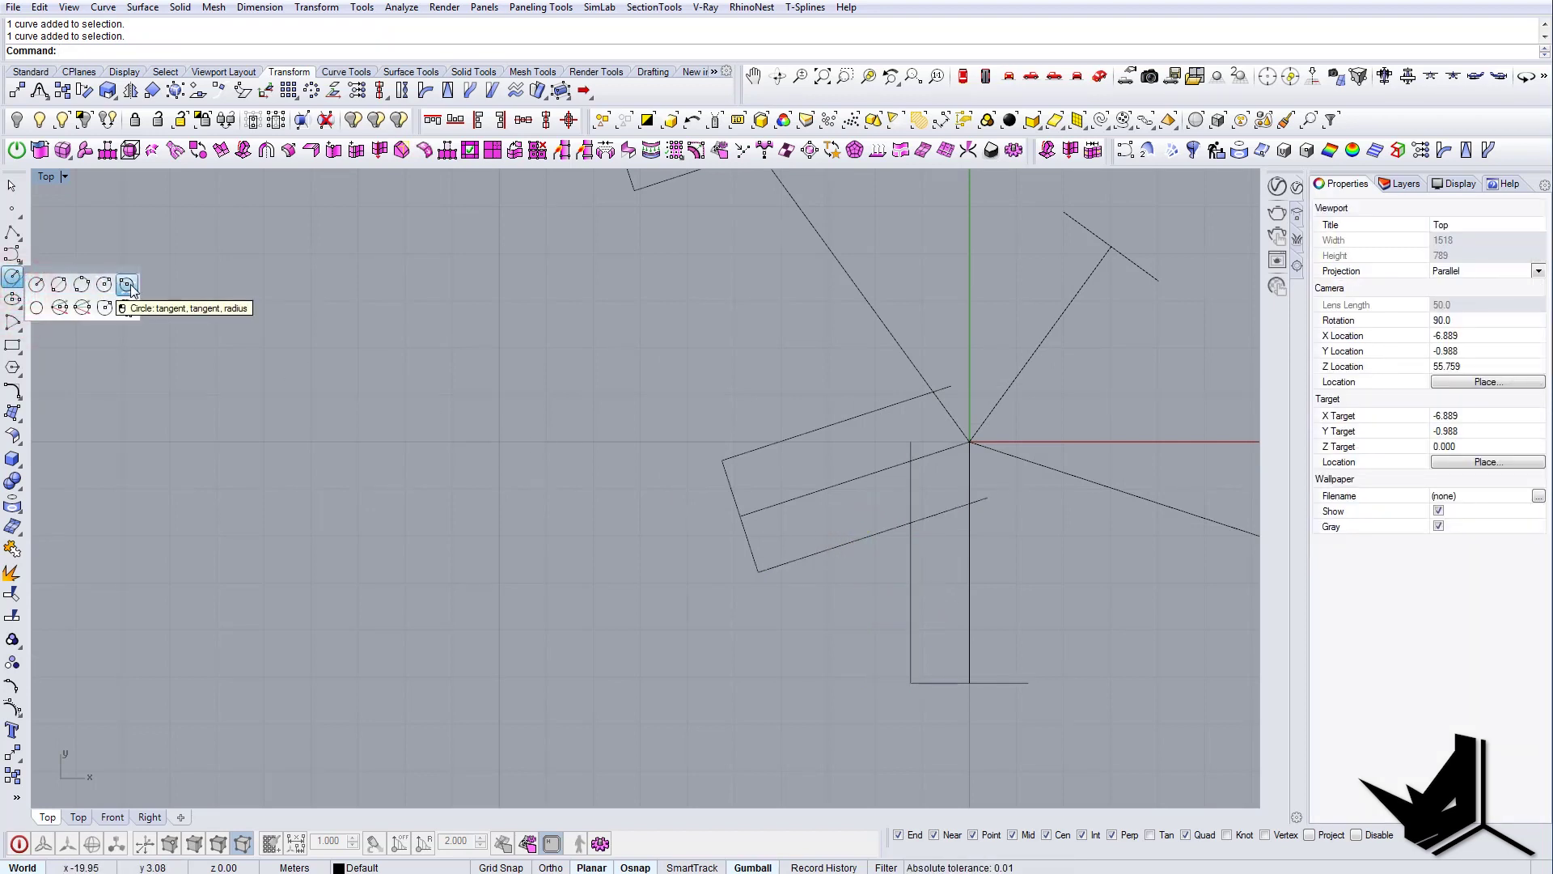
left_click(126, 286)
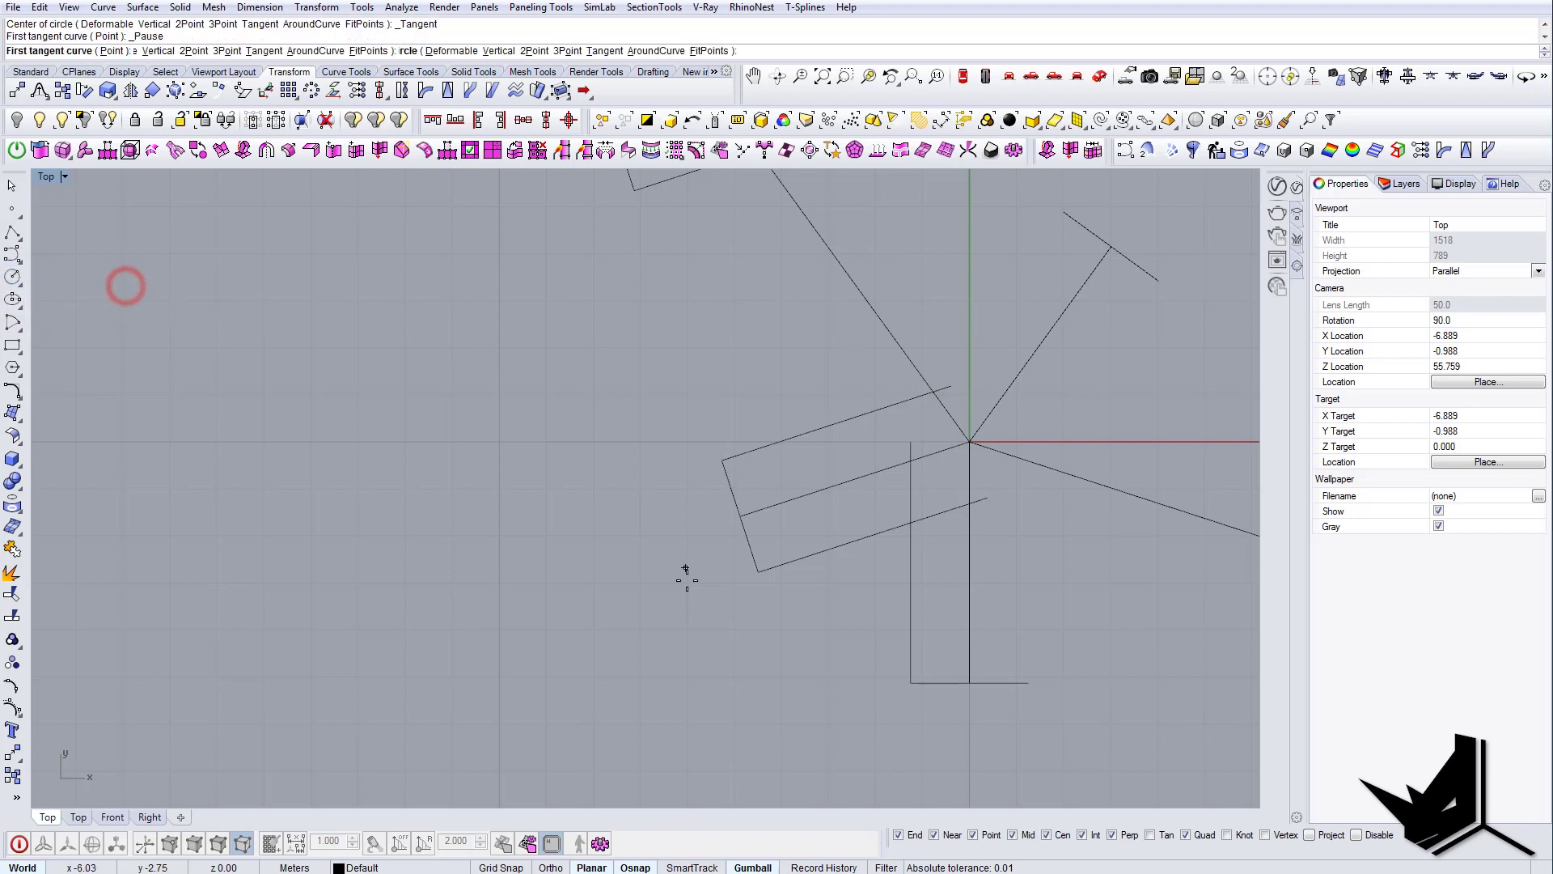
left_click(758, 573)
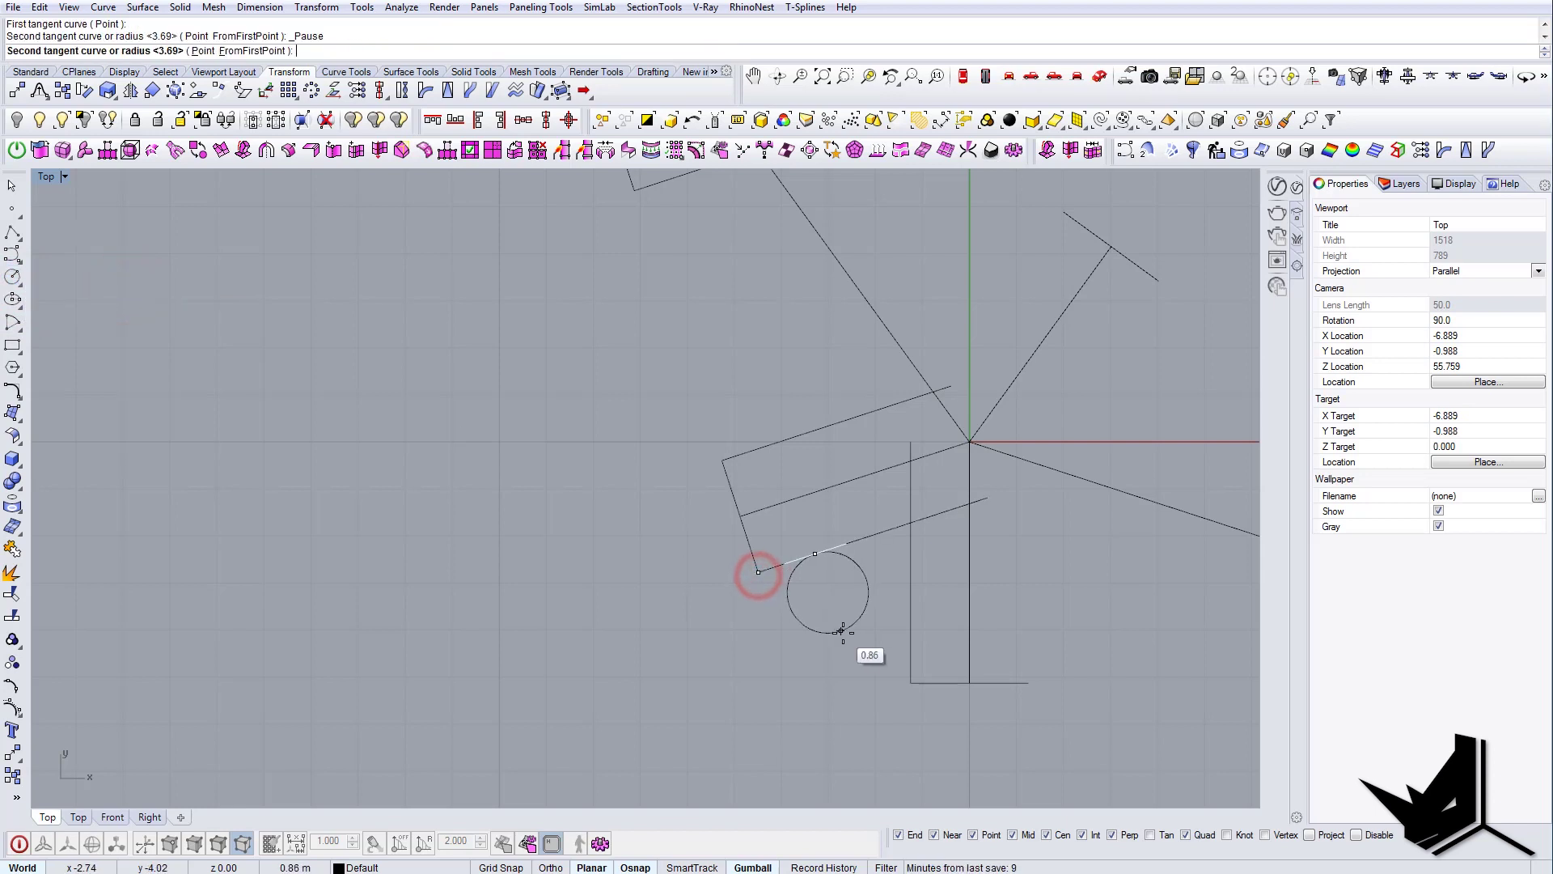
left_click(909, 682)
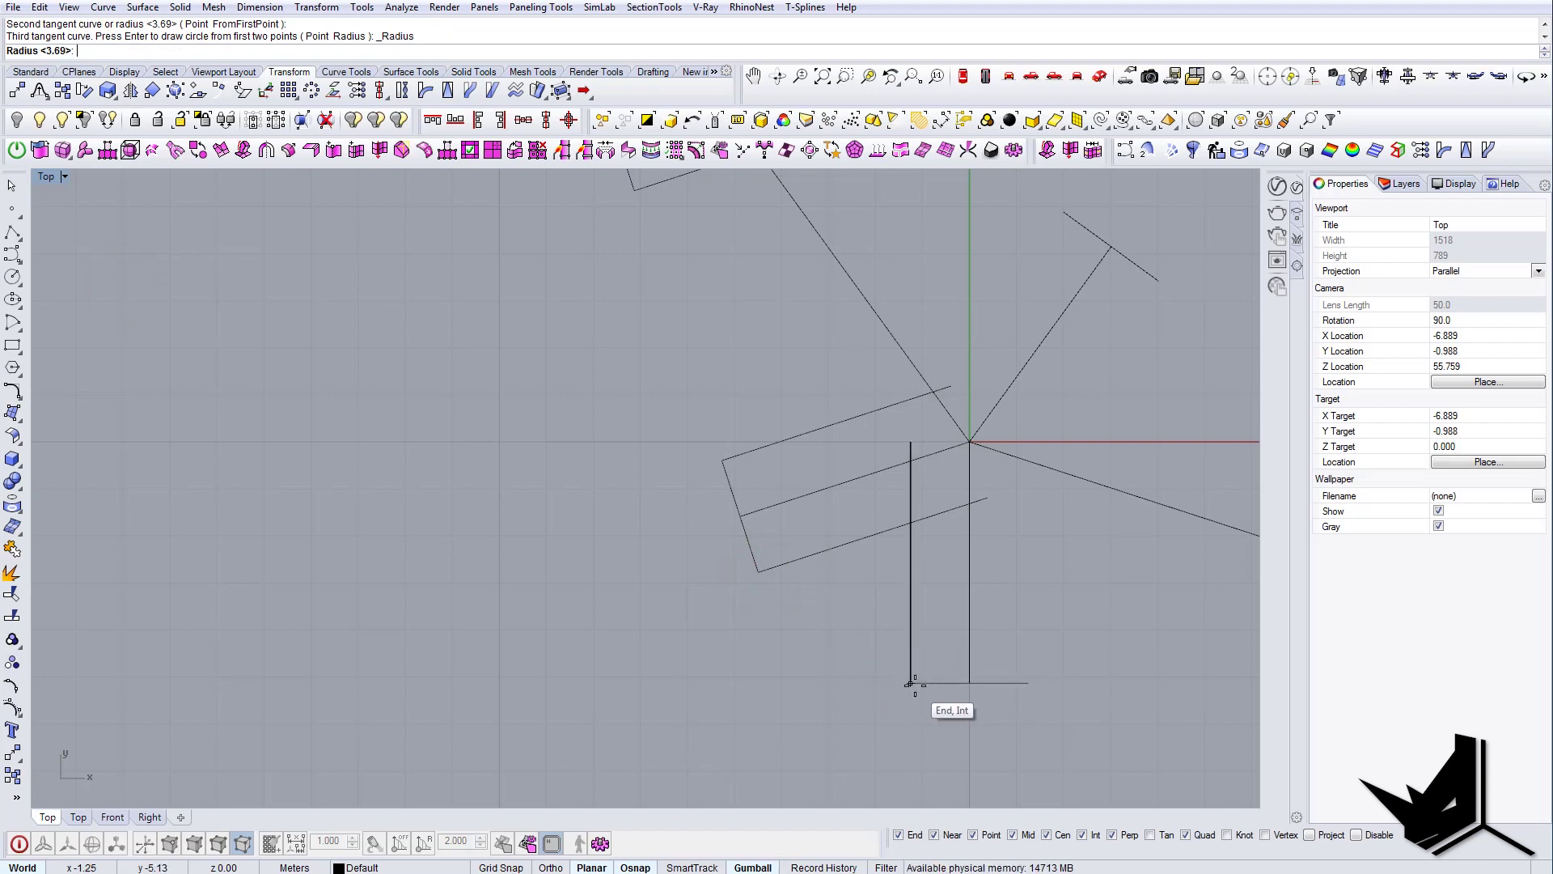
left_click(911, 523)
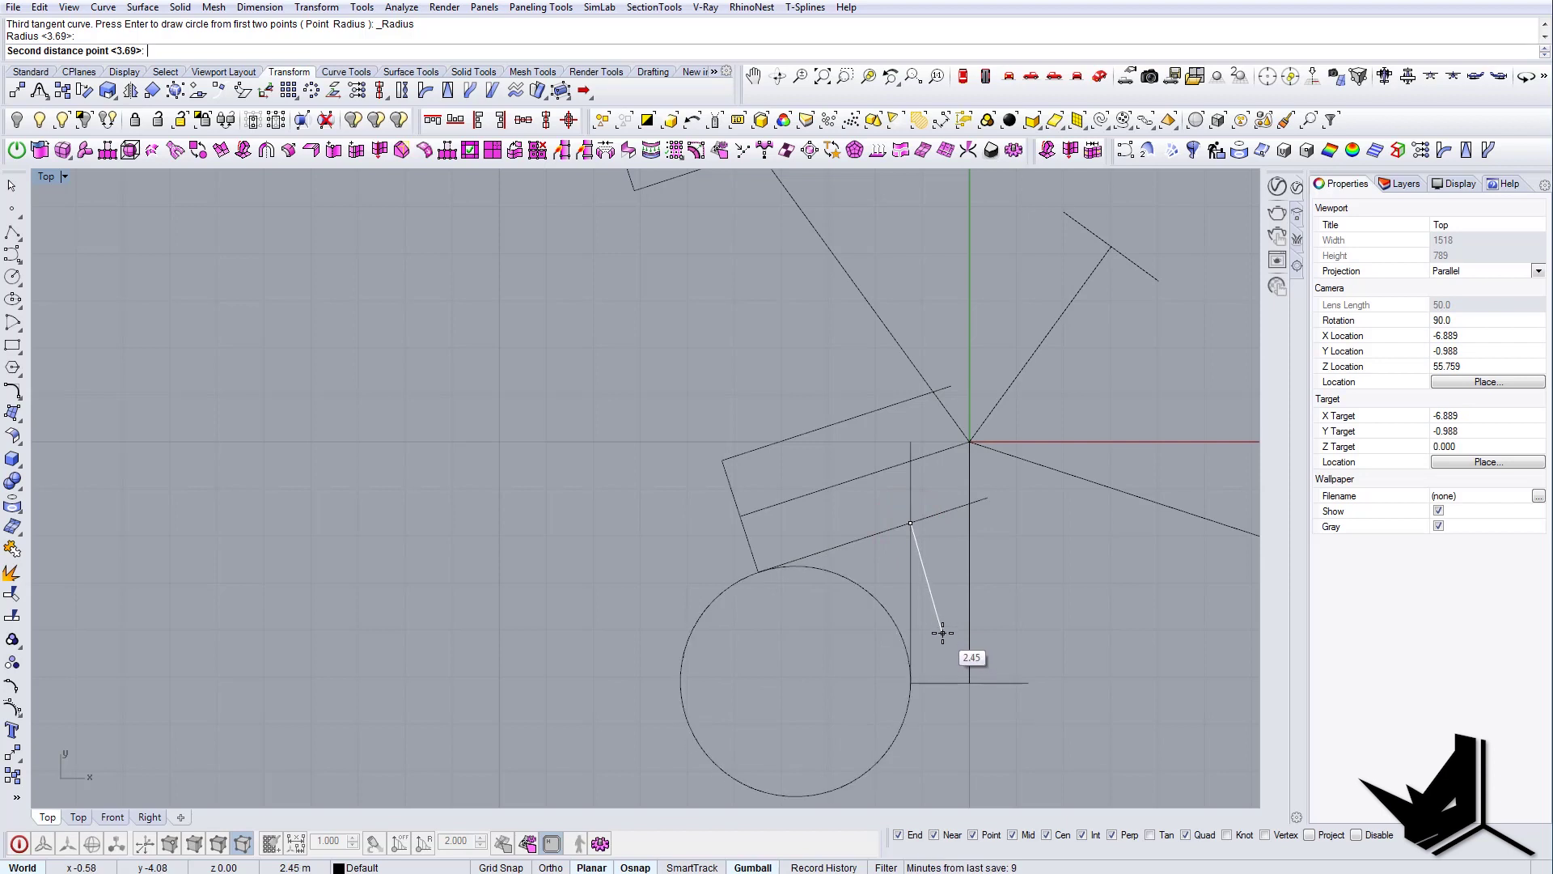
scroll(939, 647, "up", 4)
right_click_drag(944, 622, 968, 560)
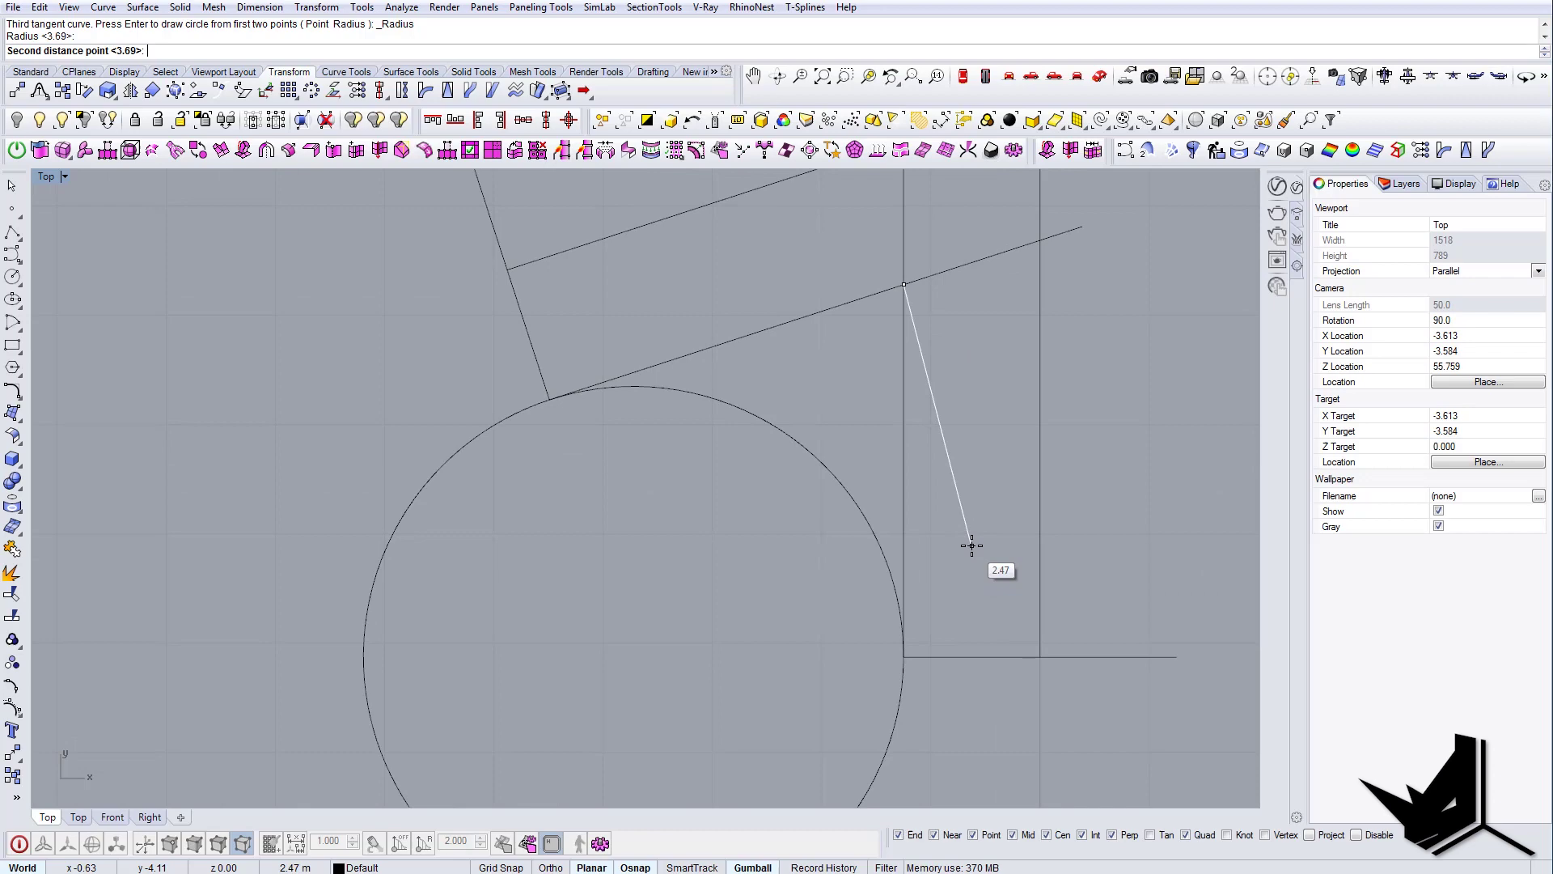
left_click(973, 546)
- Examine how the tangent circle meets the outer ends of the two copied lines
scroll(979, 659, "down", 5)
scroll(833, 671, "up", 8)
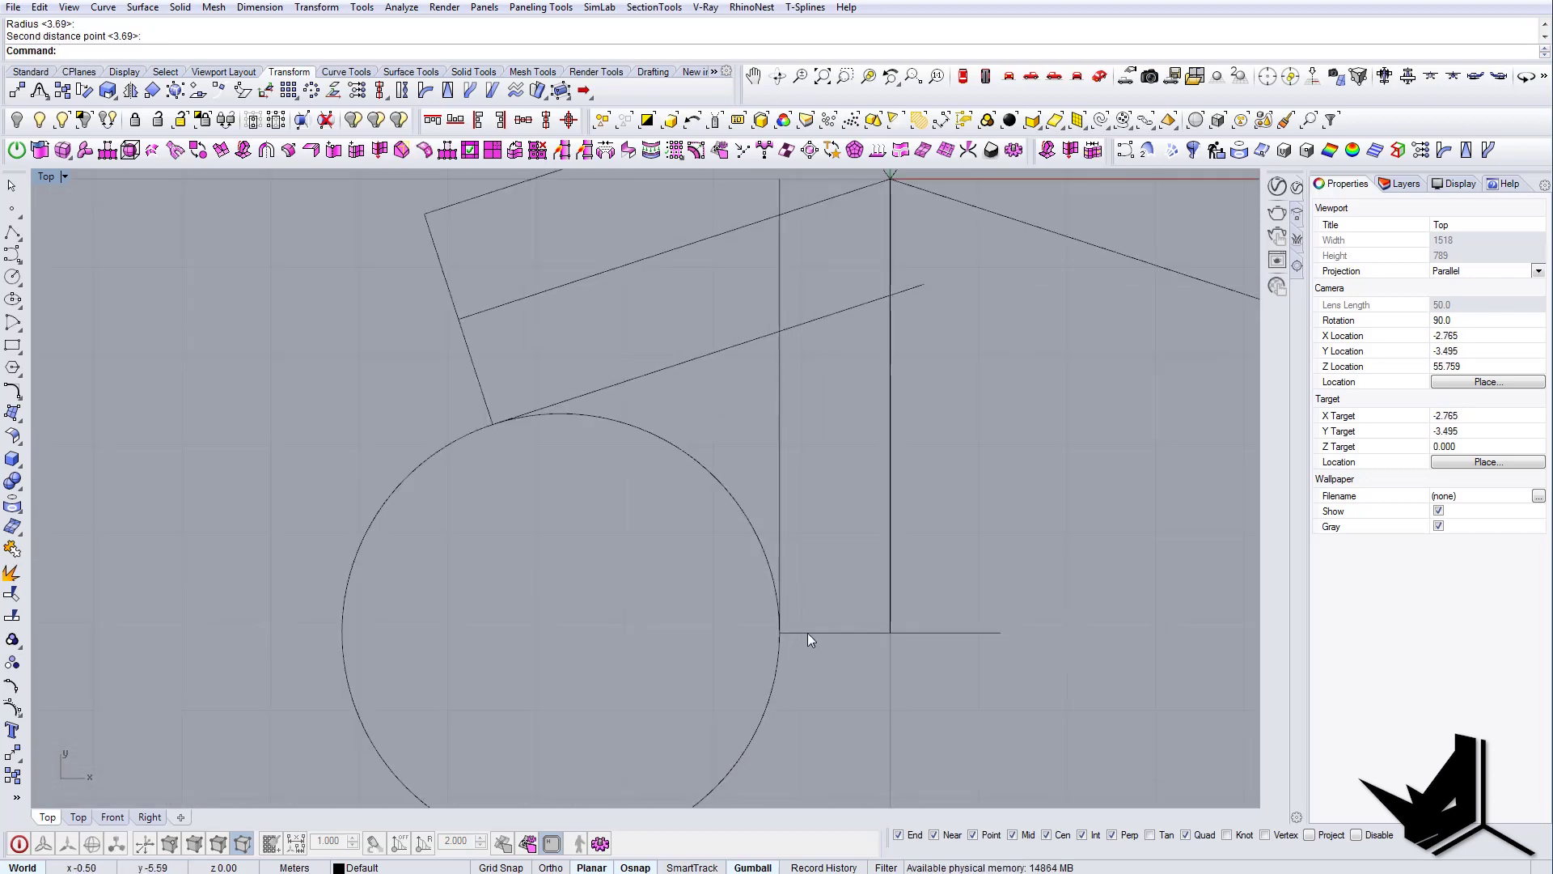
scroll(841, 696, "down", 7)
scroll(815, 589, "down", 2)
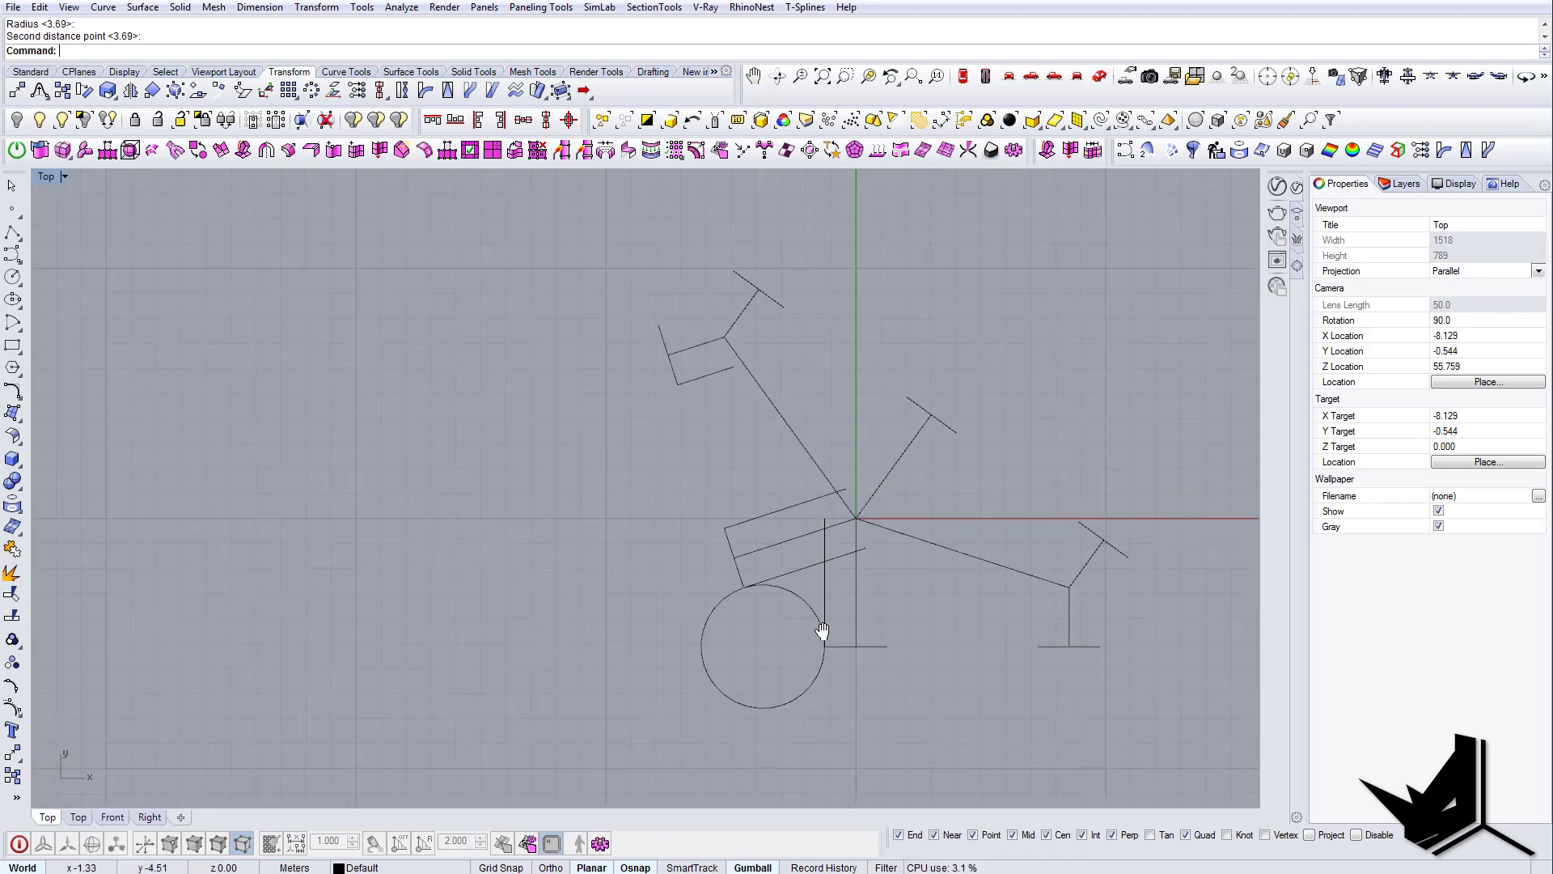
scroll(846, 628, "up", 4)
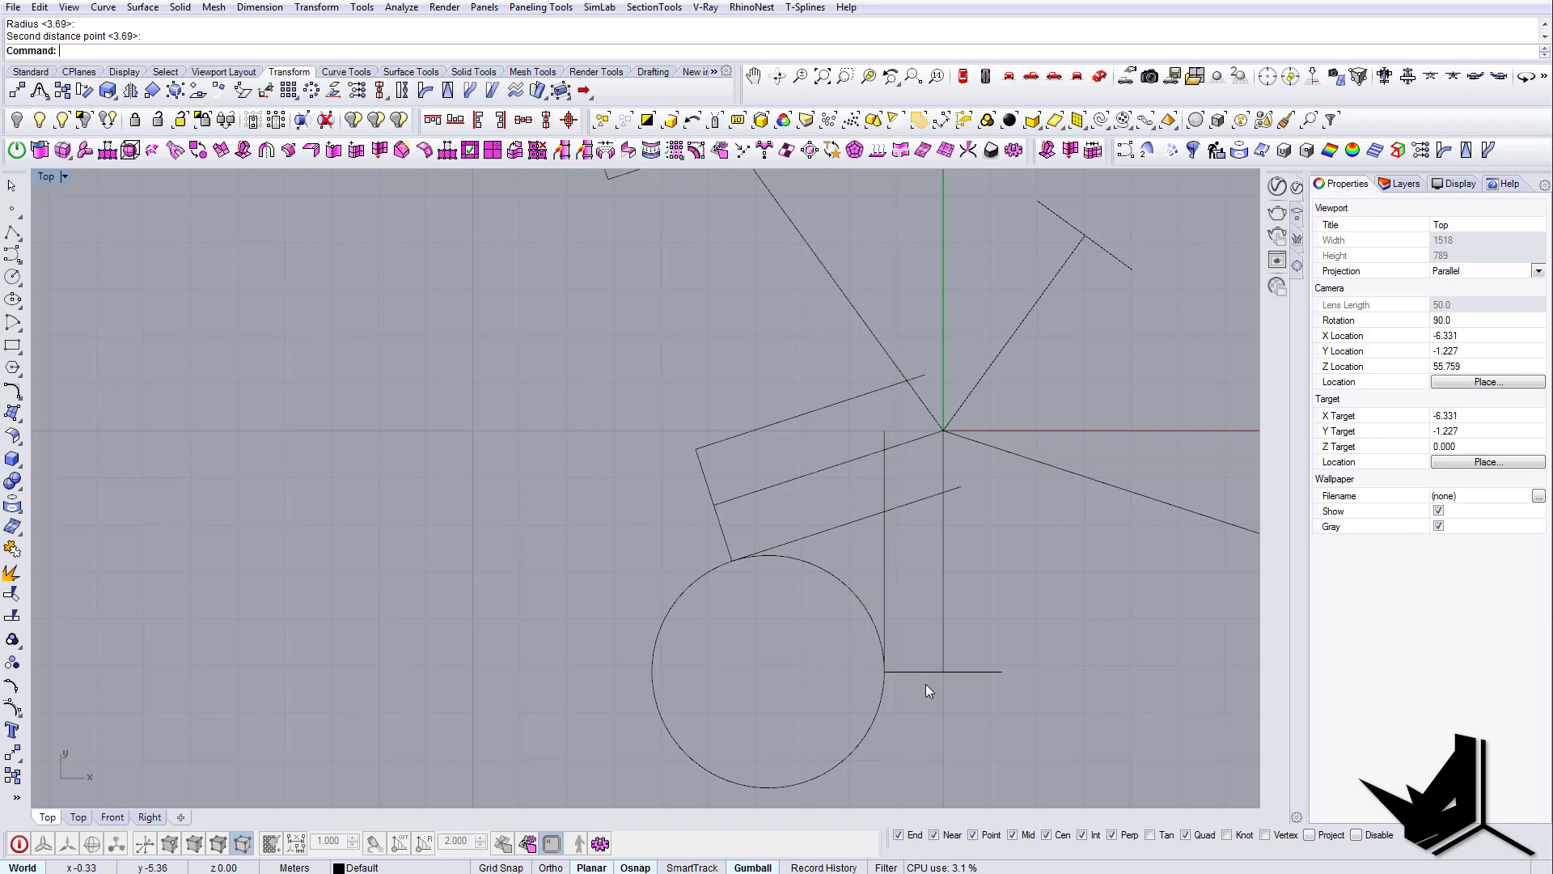
right_click_drag(926, 683, 834, 674)
scroll(693, 652, "down", 2)
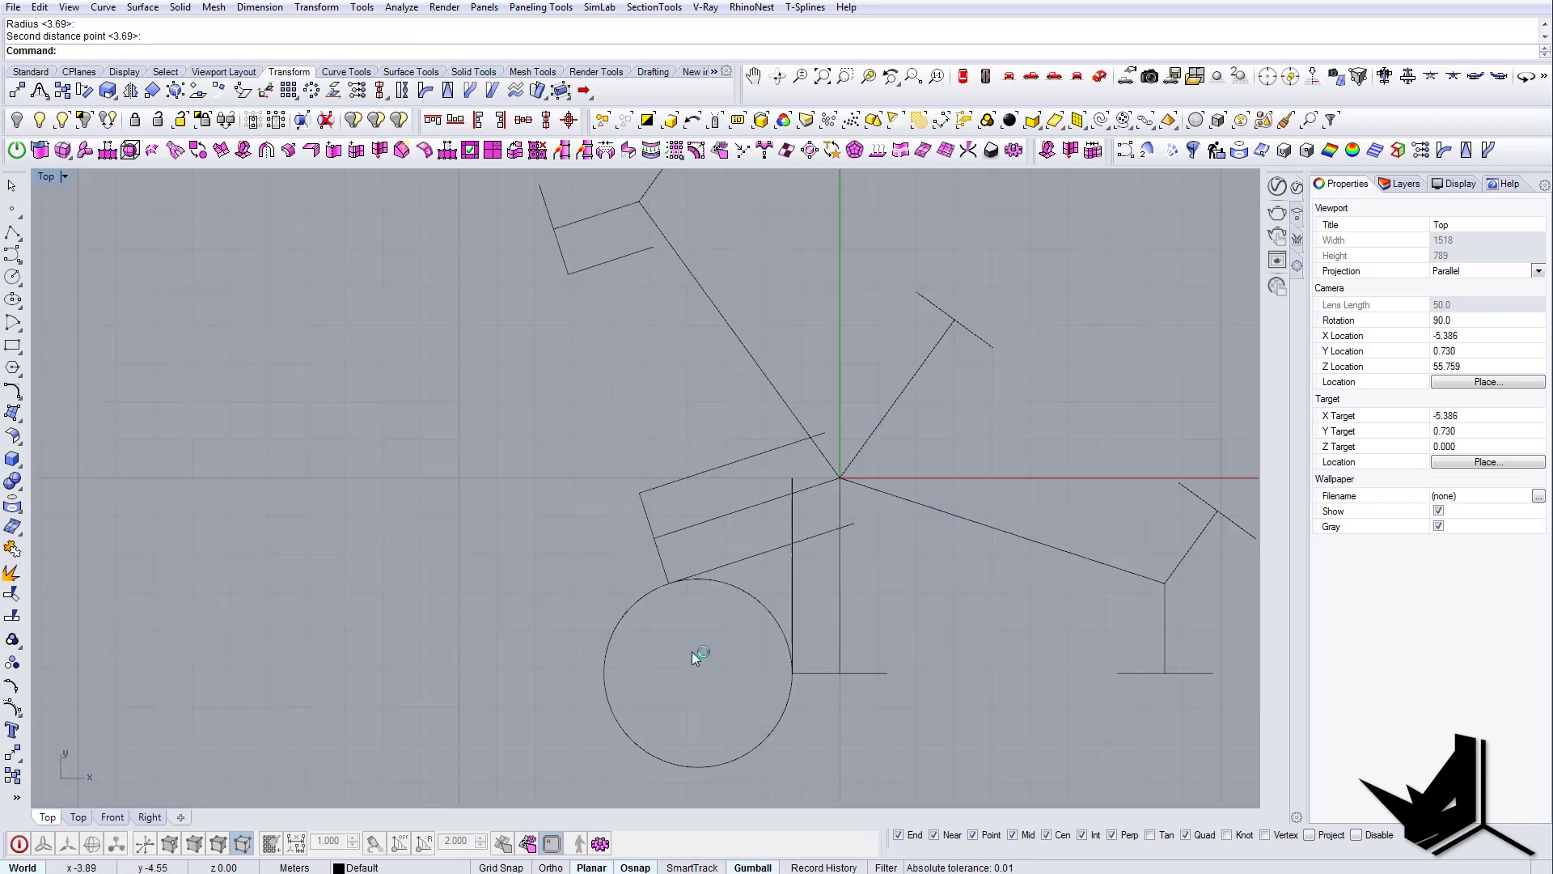
scroll(856, 692, "up", 3)
scroll(842, 510, "down", 3)
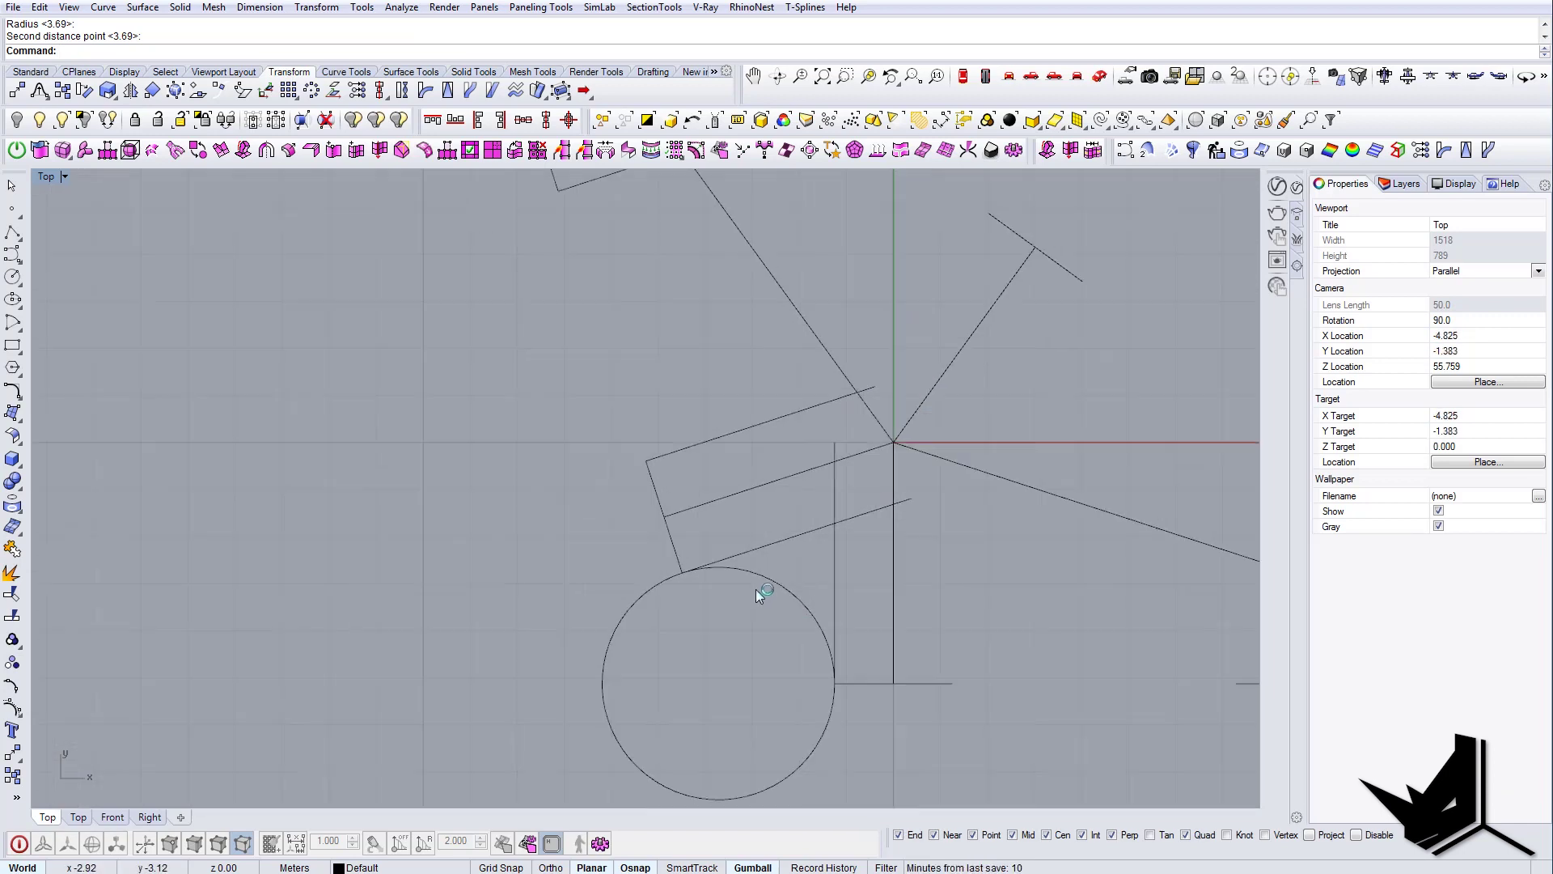
- Trim away the outer part of the circle, leaving the arc between the outer ends of the two copied lines
type("TR")
key("Return")
left_click_drag(830, 716, 642, 541)
right_click(680, 661)
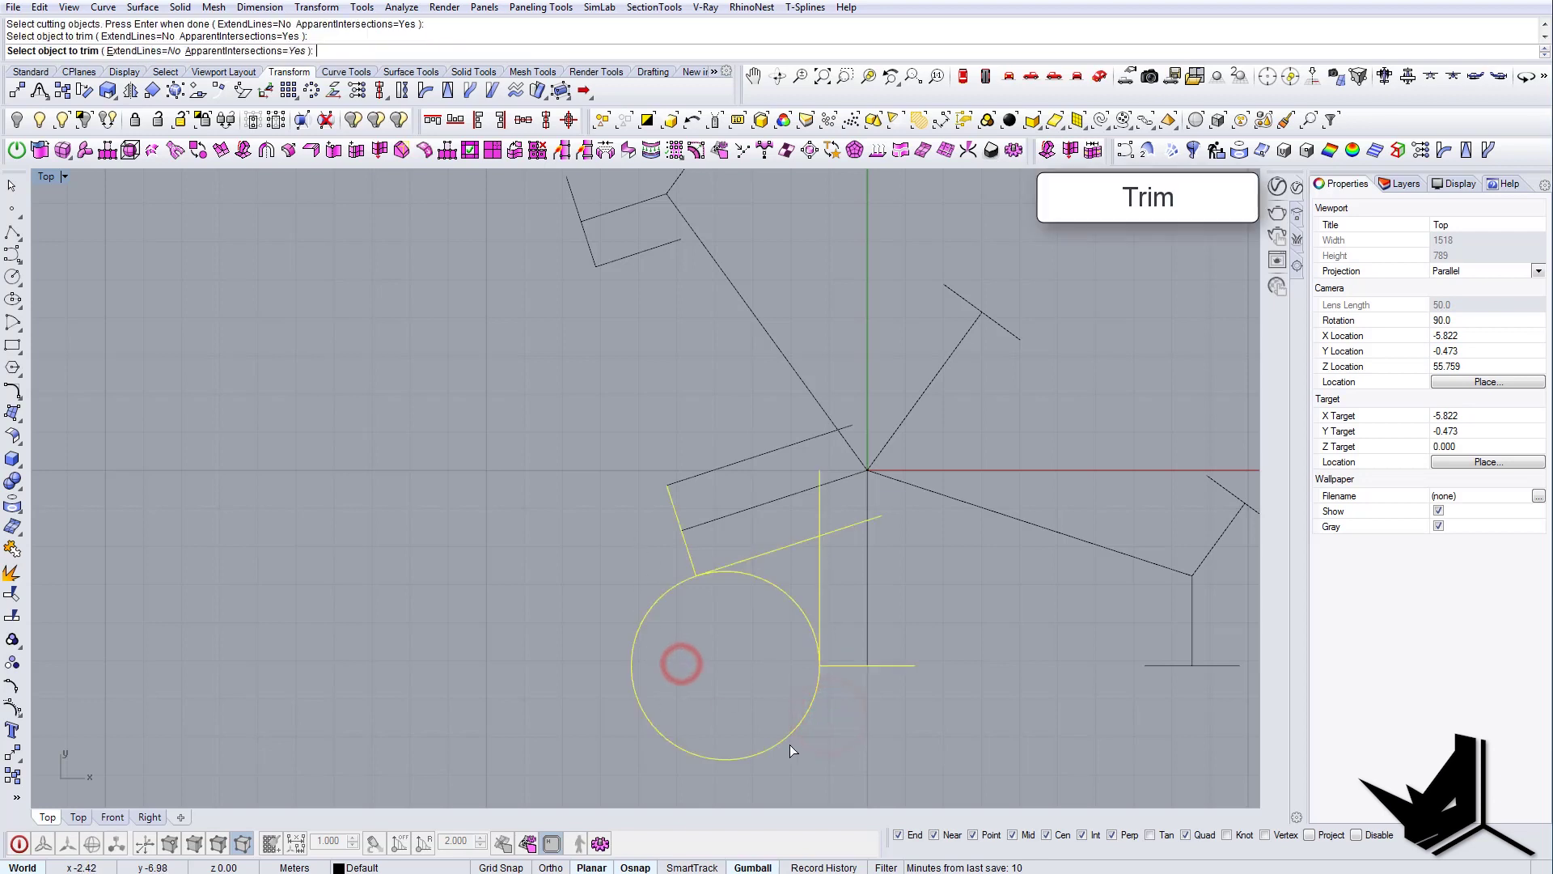
left_click_drag(805, 759, 769, 730)
key("Return")
scroll(769, 597, "up", 3)
left_click(809, 595)
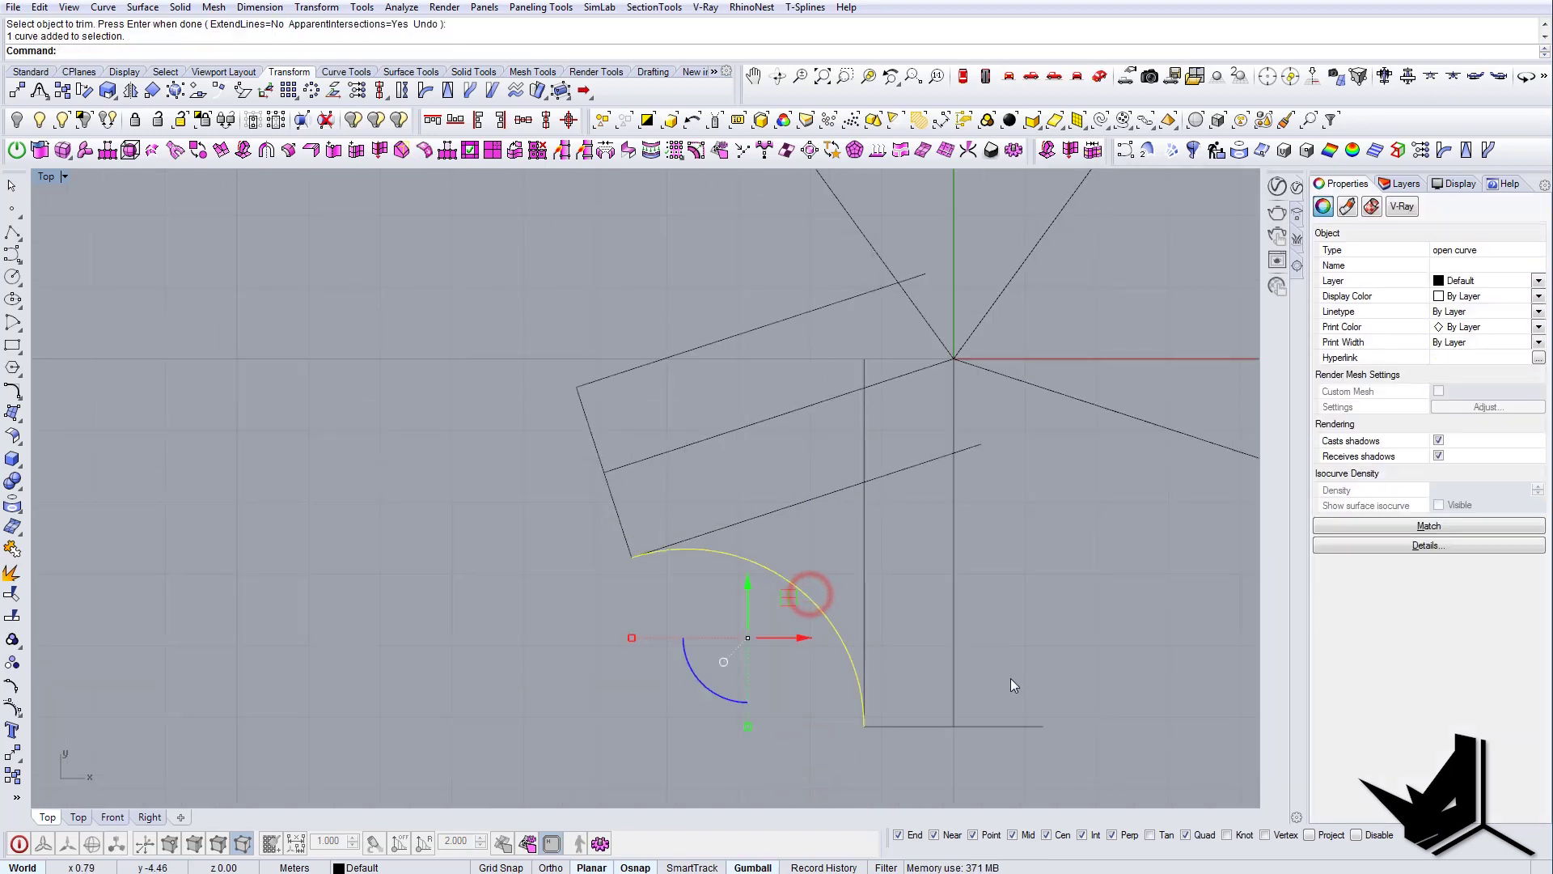
scroll(775, 614, "down", 4)
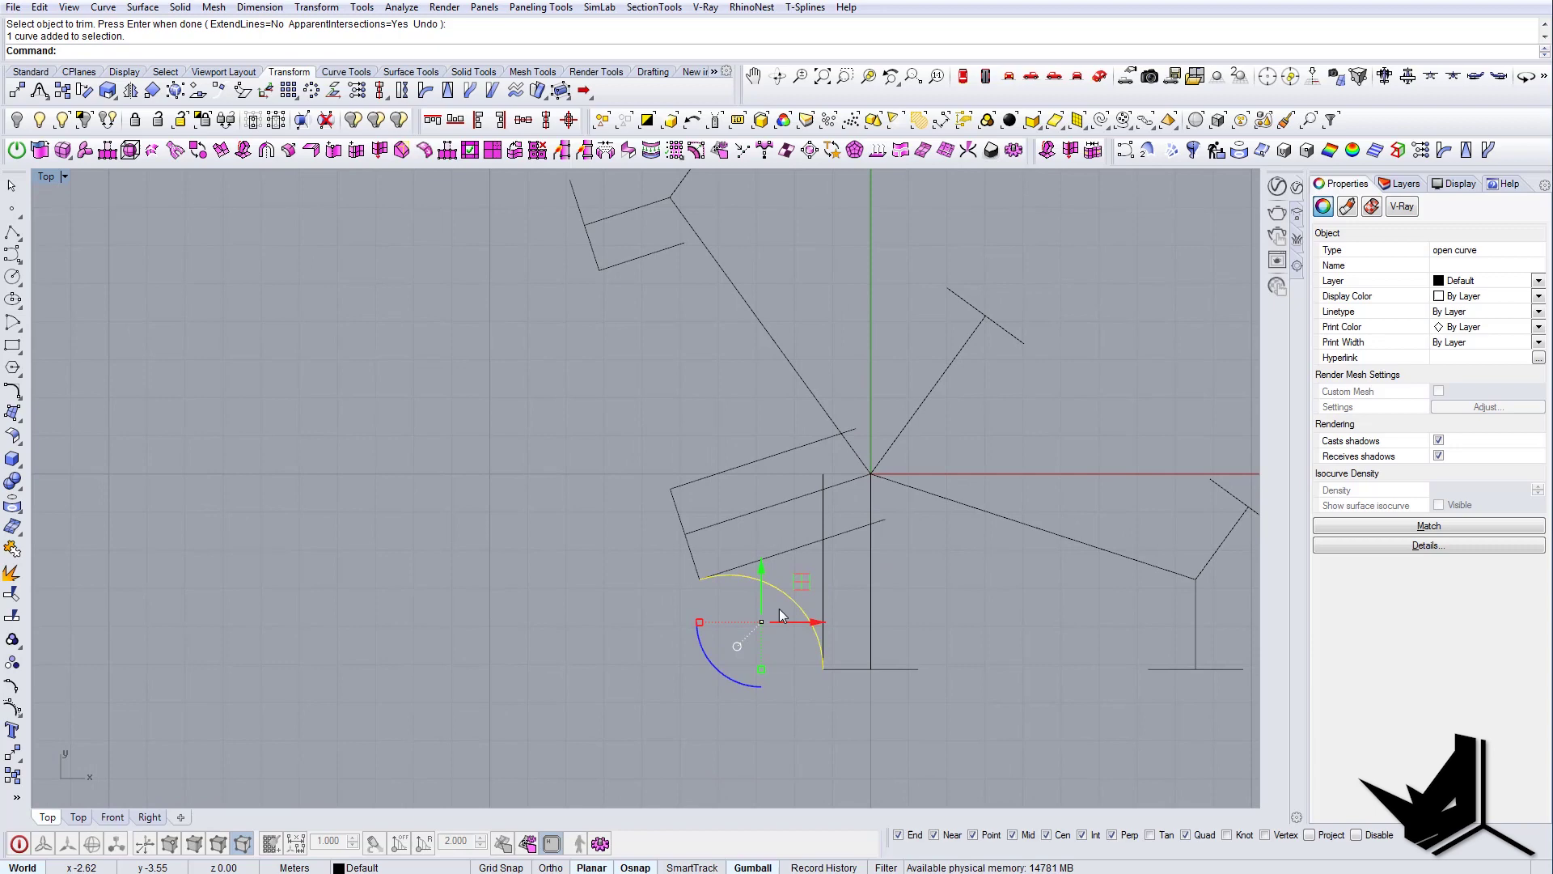
key("Escape")
- Compare the plan's arc between the two branches with the curved wall base in the aerial reference photo
left_click(703, 872)
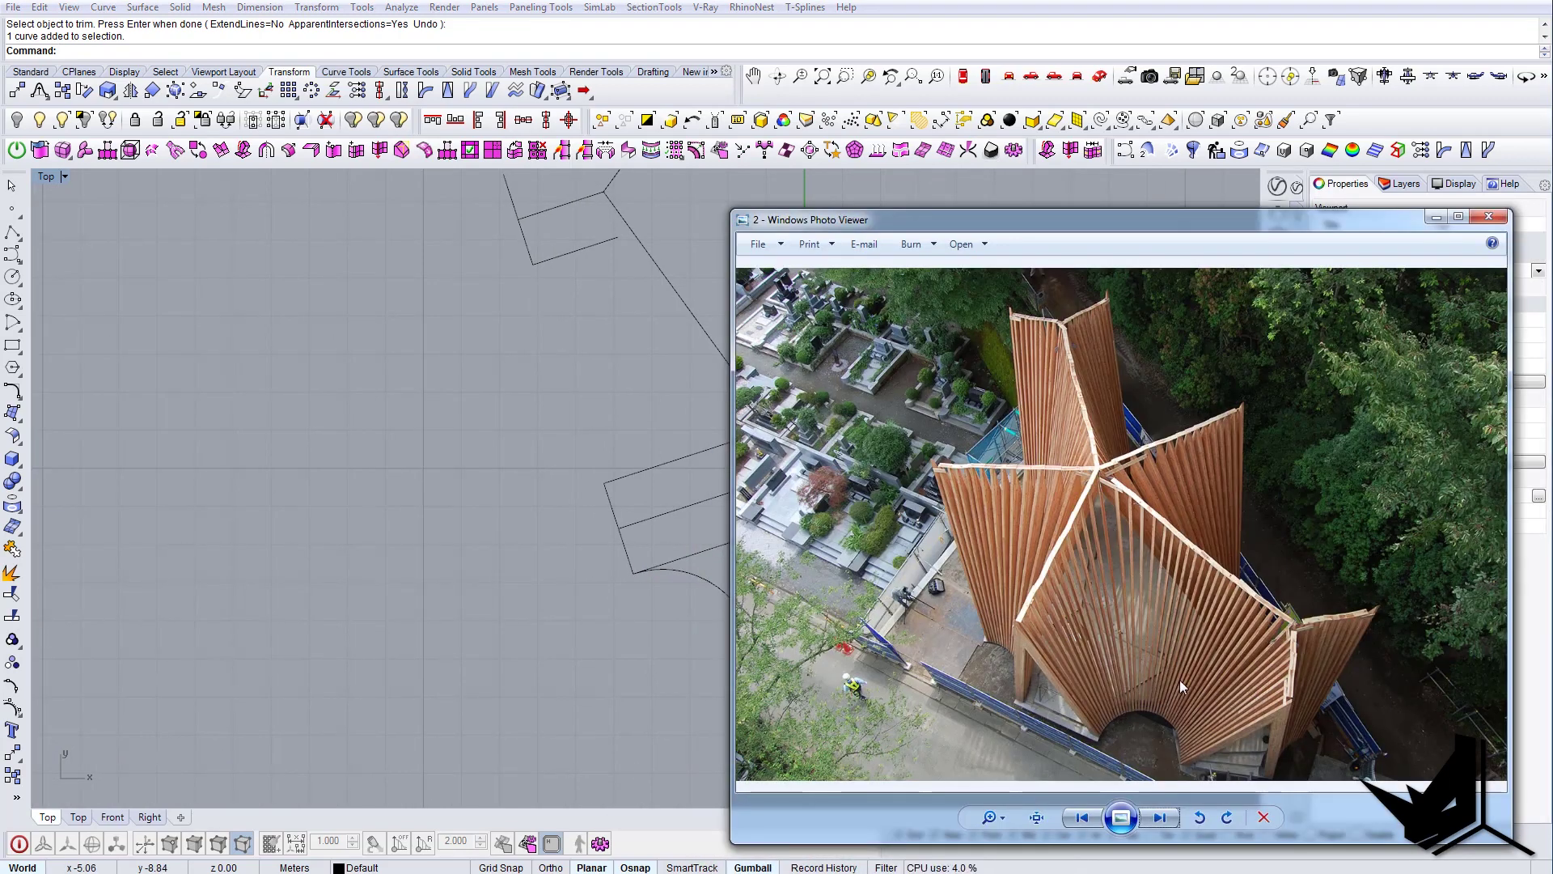
left_click(1432, 218)
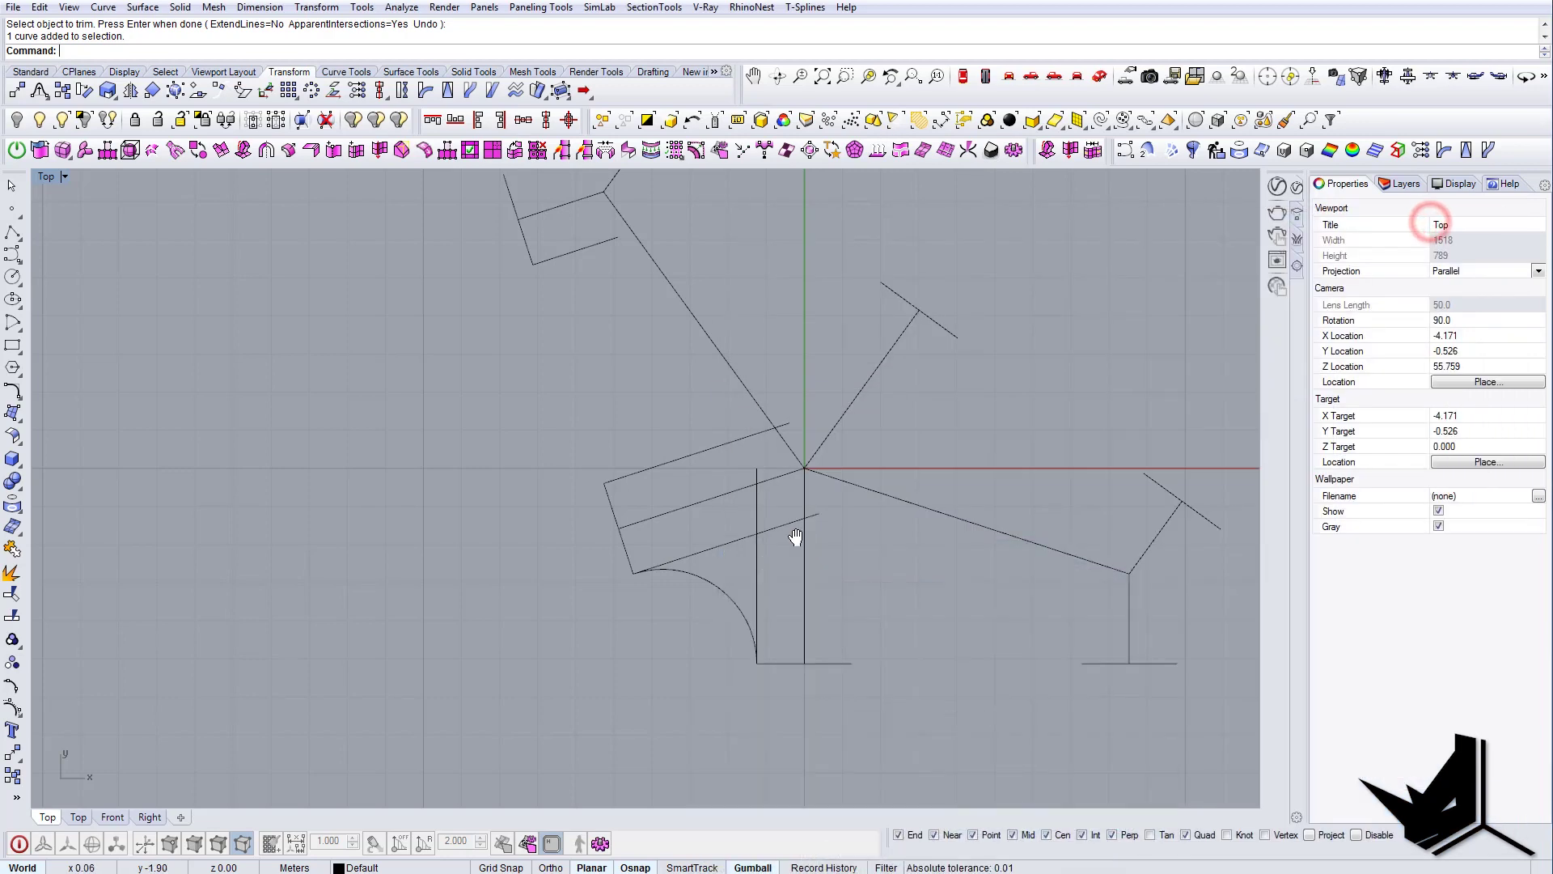
right_click_drag(795, 537, 722, 575)
right_click_drag(599, 558, 812, 445)
scroll(810, 444, "down", 2)
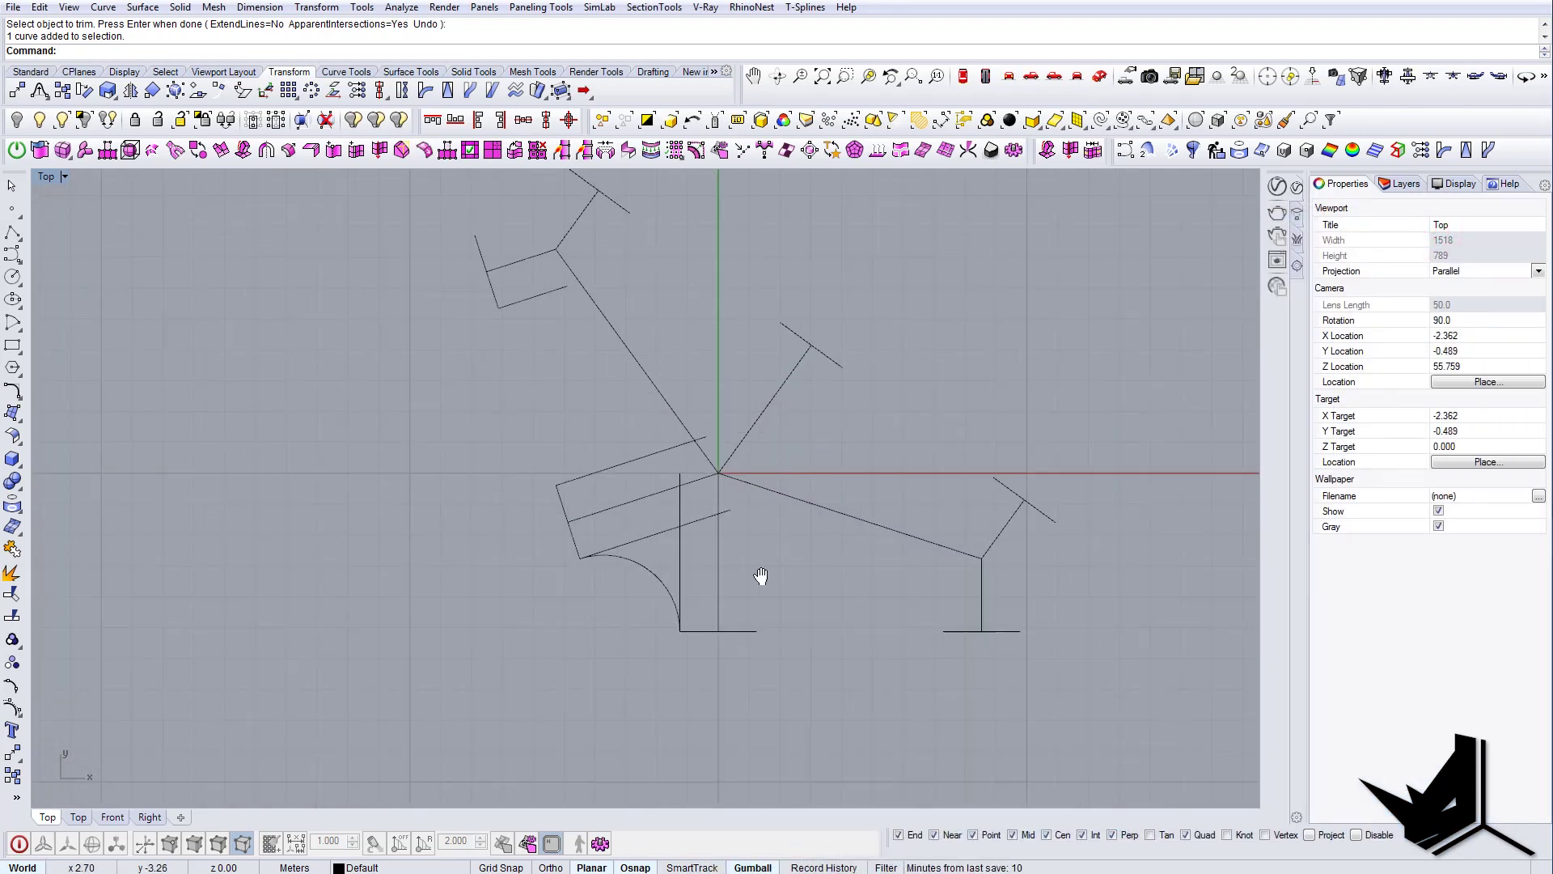
- Copy the central vertical branch line to the right end of its end line and the right vertical branch line to its left end
right_click_drag(763, 576, 715, 580)
left_click(668, 576)
left_click(665, 642)
left_click(744, 643)
left_click(968, 616)
left_click(974, 645)
left_click(936, 643)
- Copy the diagonal branch lines of the middle, right and upper-left branches to the ends of their end lines
right_click_drag(895, 477, 858, 546)
left_click(800, 507)
left_click(835, 469)
left_click(866, 489)
left_click_drag(1051, 676, 1019, 650)
left_click(1051, 627)
left_click(1017, 604)
left_click(698, 410)
left_click(713, 389)
left_click(685, 369)
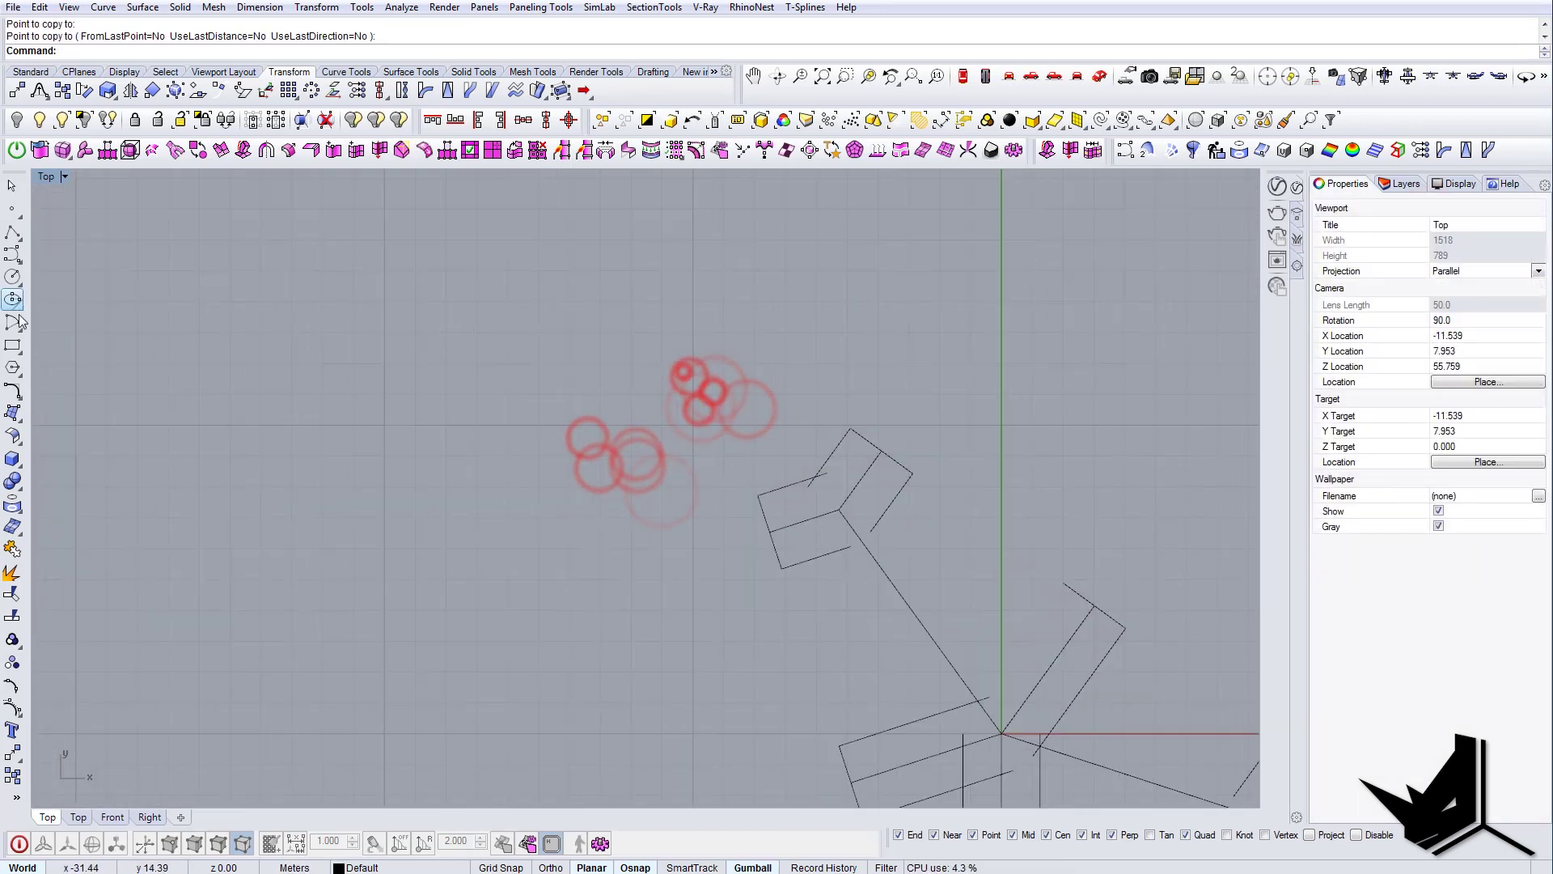
scroll(659, 391, "up", 2)
left_click(20, 283)
left_click(124, 281)
left_click(589, 388)
left_click(664, 606)
scroll(708, 486, "up", 2)
left_click(650, 628)
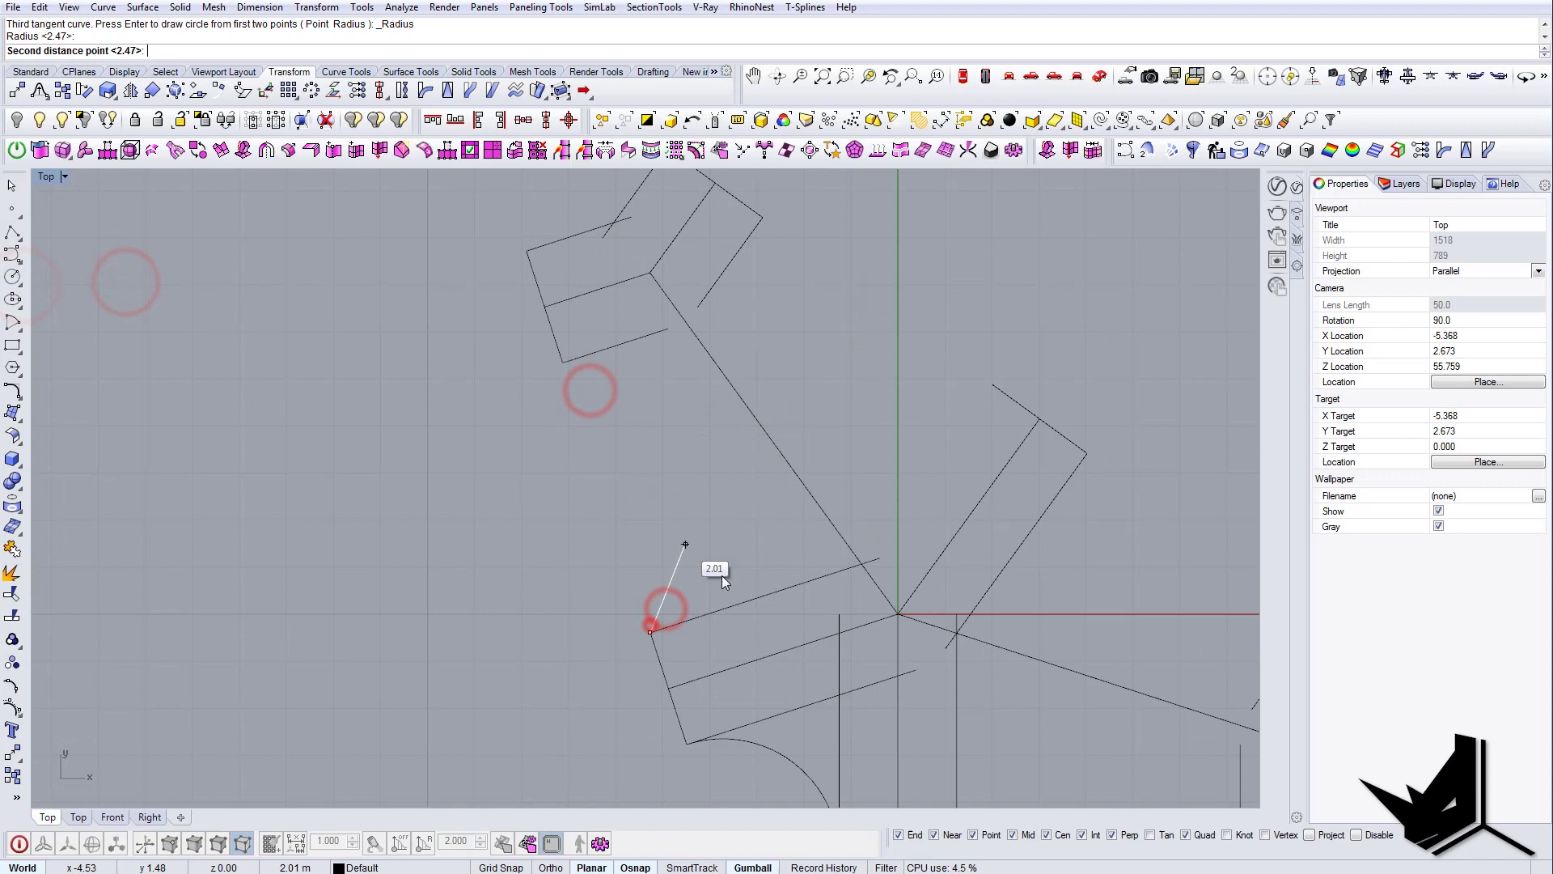
scroll(680, 495, "down", 2)
right_click_drag(651, 493, 678, 568)
key("Escape")
- Draw a line joining the facing outer corners of the two left branches and try a circle centred on its midpoint
type("Line")
left_click(685, 668)
left_click(608, 446)
left_click(641, 555)
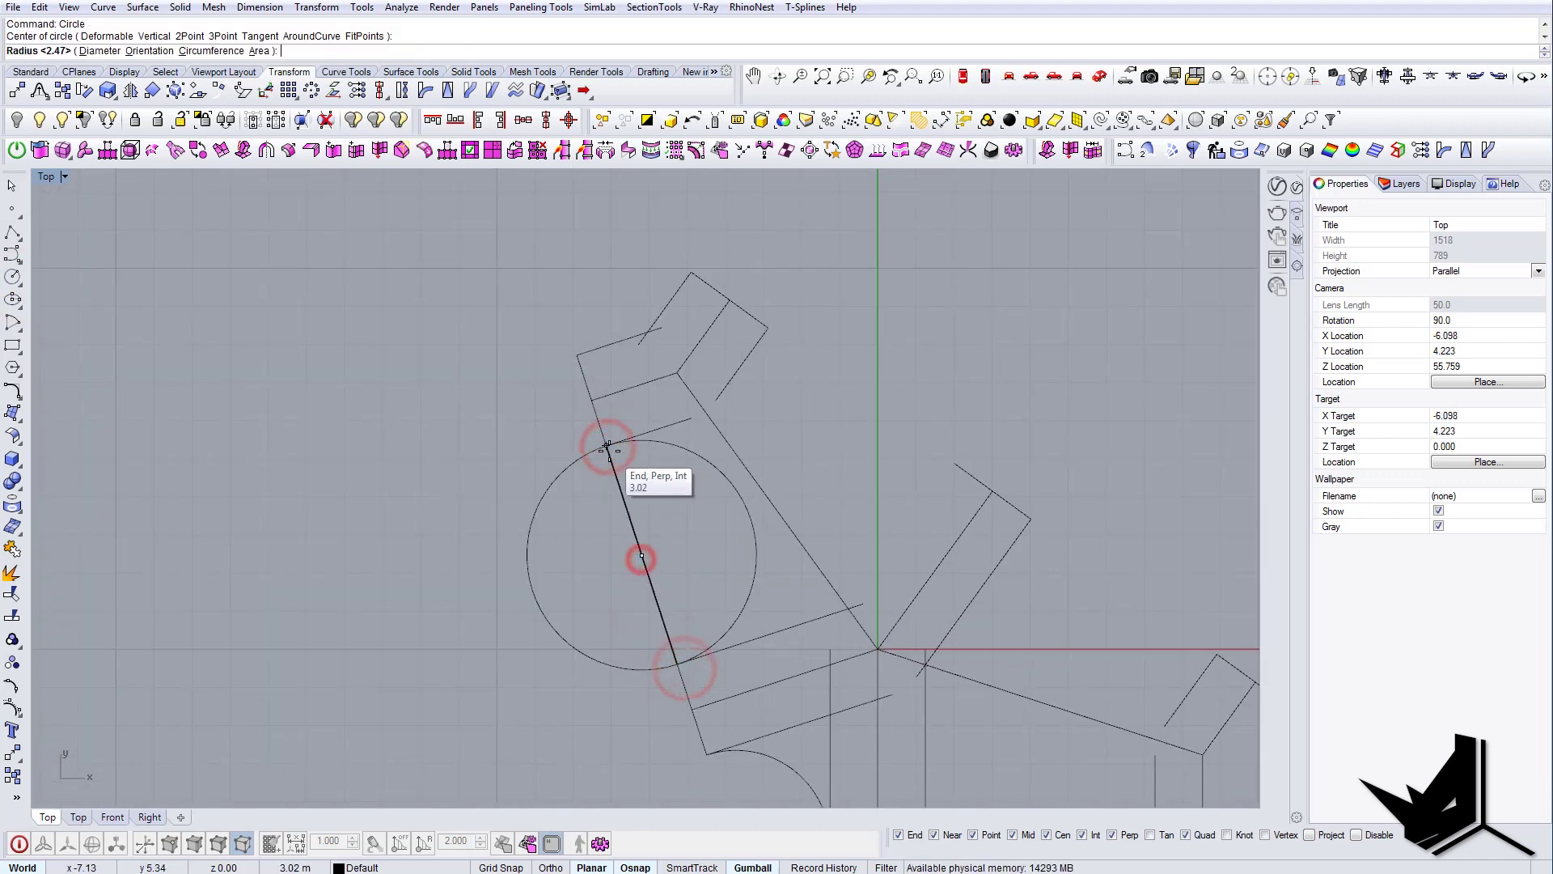
scroll(615, 470, "down", 4)
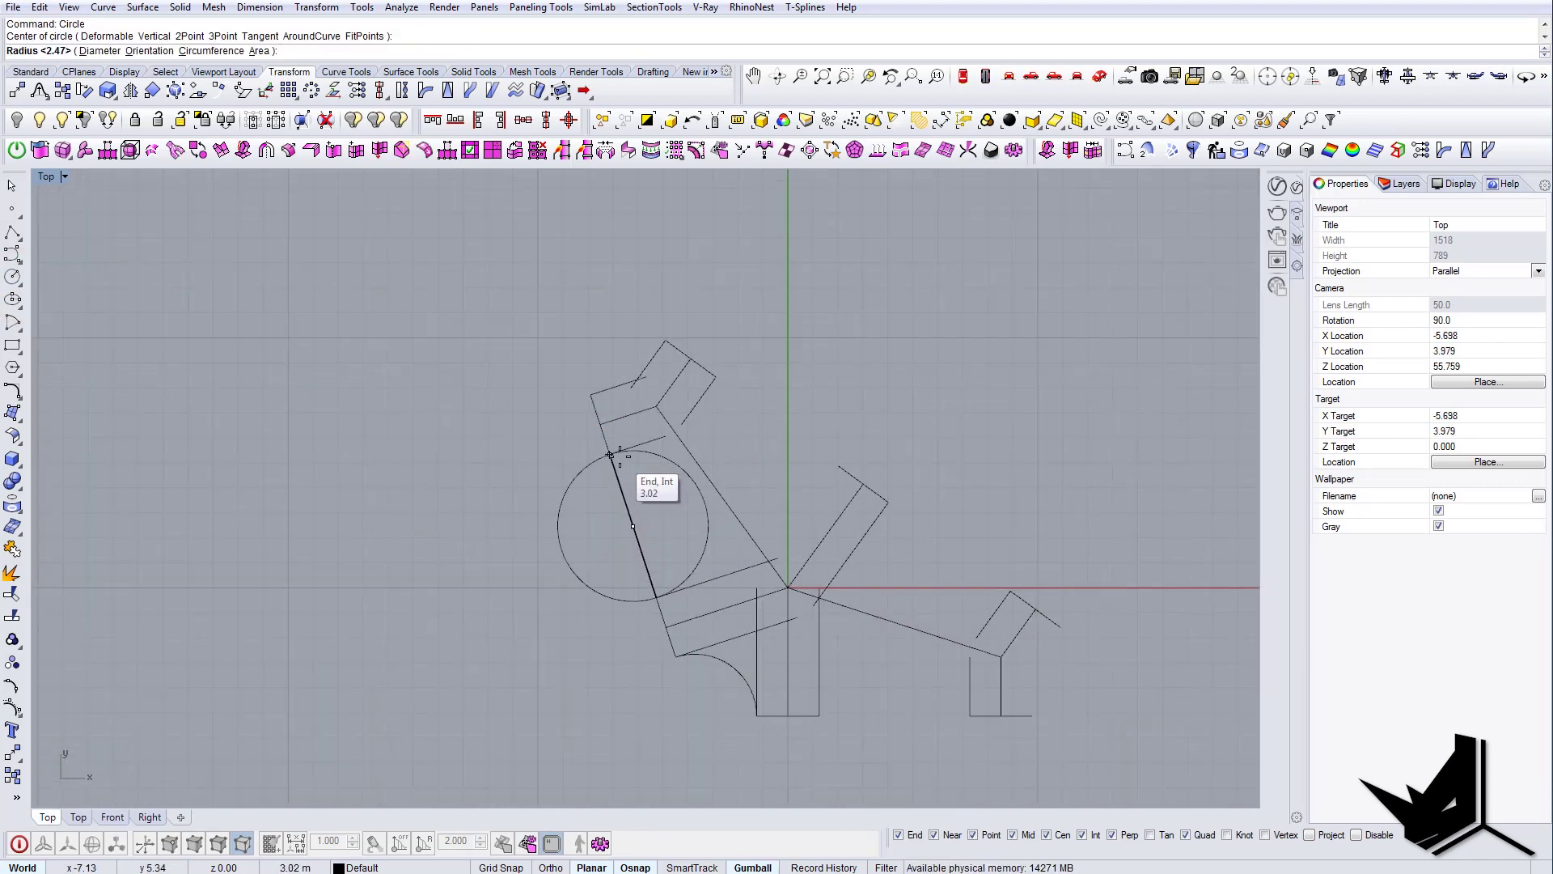
key("Escape")
left_click(676, 543)
left_click_drag(516, 270, 720, 446)
middle_click(694, 449)
key("Escape")
scroll(878, 676, "up", 4)
type("Circle")
left_click(704, 653)
right_click_drag(797, 654, 790, 637)
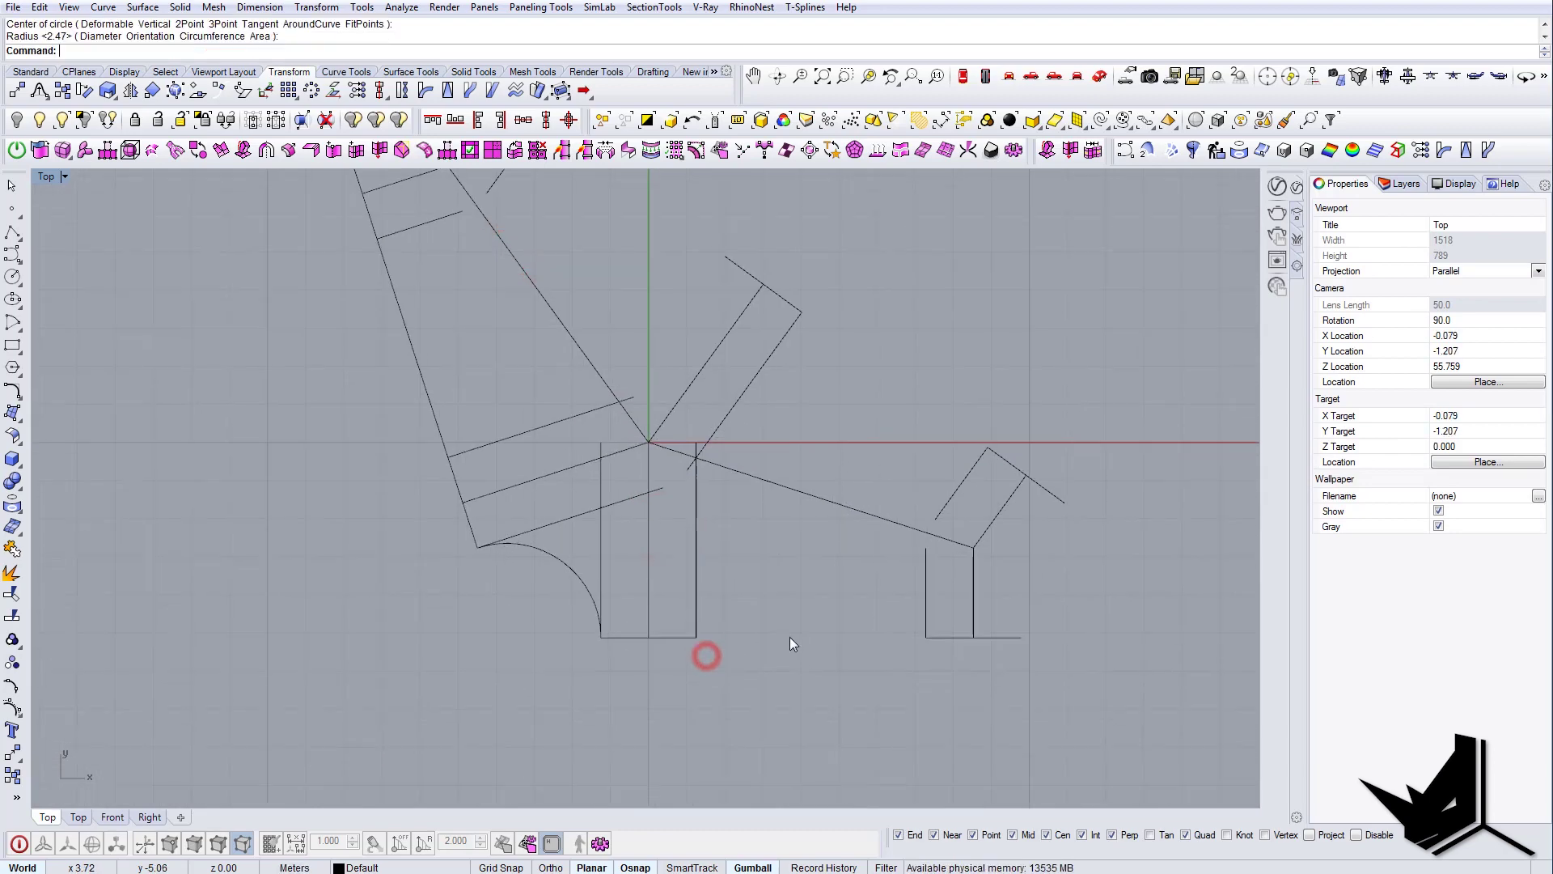
- Draw a horizontal line between the facing lower corners of the central and right vertical branches and try a circle at its midpoint
type("Line")
left_click(698, 639)
left_click(920, 637)
type("Circle")
left_click(816, 635)
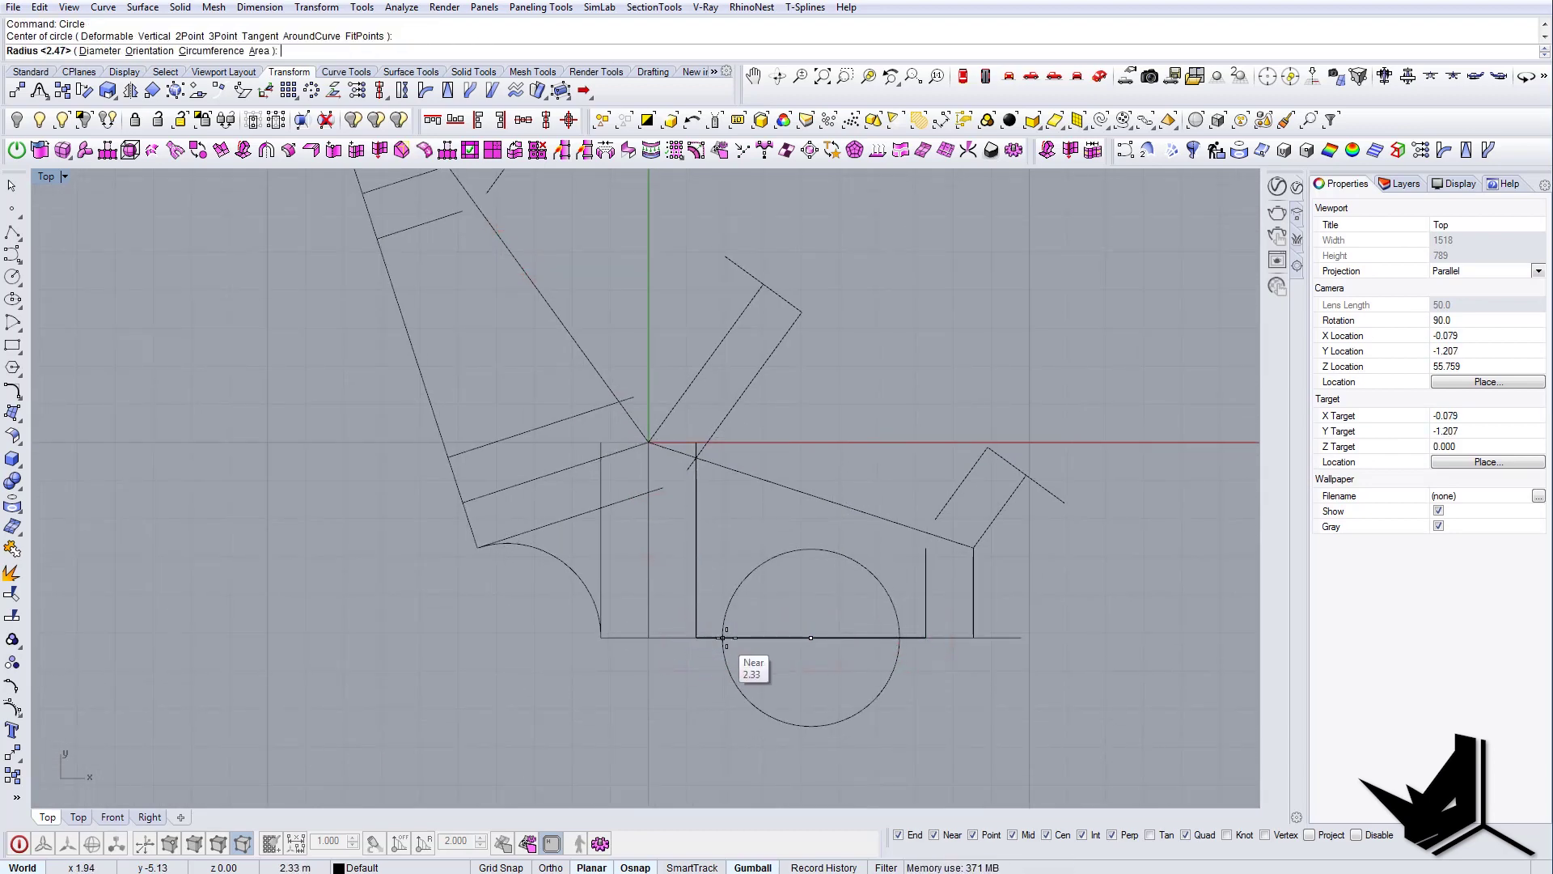
key("Escape")
left_click(560, 566)
key("Escape")
type("copy")
key("Return")
left_click(701, 639)
key("Escape")
- Draw a circle of radius 2.5 m centred on the midpoint of the horizontal line between the two vertical branches
right_click_drag(810, 645, 796, 649)
type("Circle")
key("Return")
left_click(798, 644)
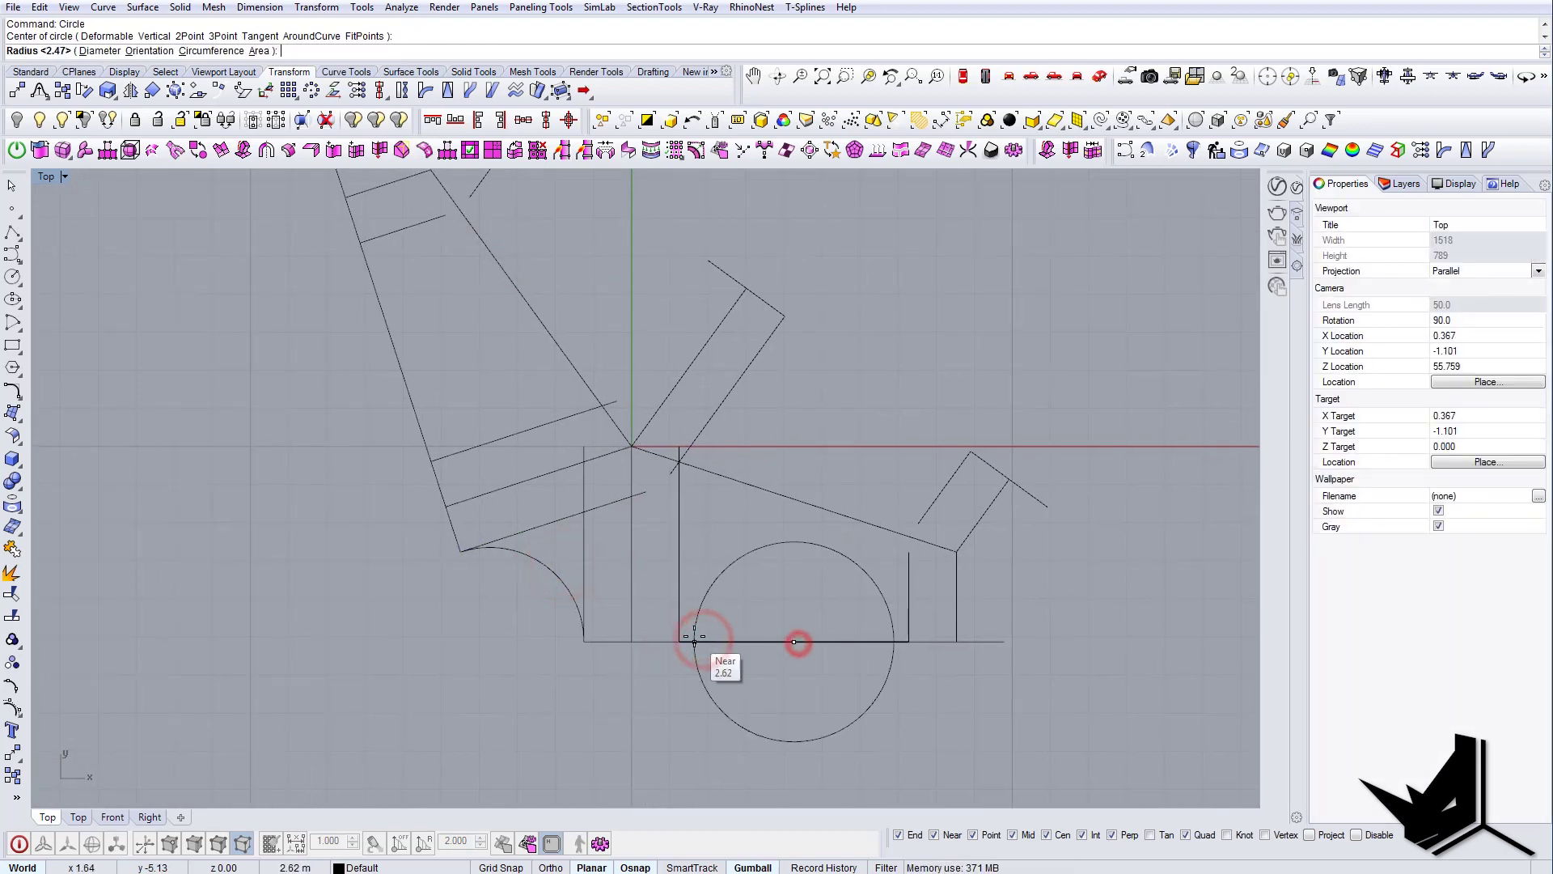
type("2.5")
key("Return")
- Move the circle horizontally so its left quadrant meets the lower right corner of the central vertical branch
left_click(704, 625)
key("m")
key("Return")
left_click(704, 646)
left_click(679, 642)
- Move the control points of the right branch's outer end along its long line so its left vertical line meets the circle
left_click(891, 531, "shift")
left_click_drag(885, 396, 1082, 690)
left_click(12, 704)
key("m")
key("Return")
left_click(888, 632)
left_click(938, 553)
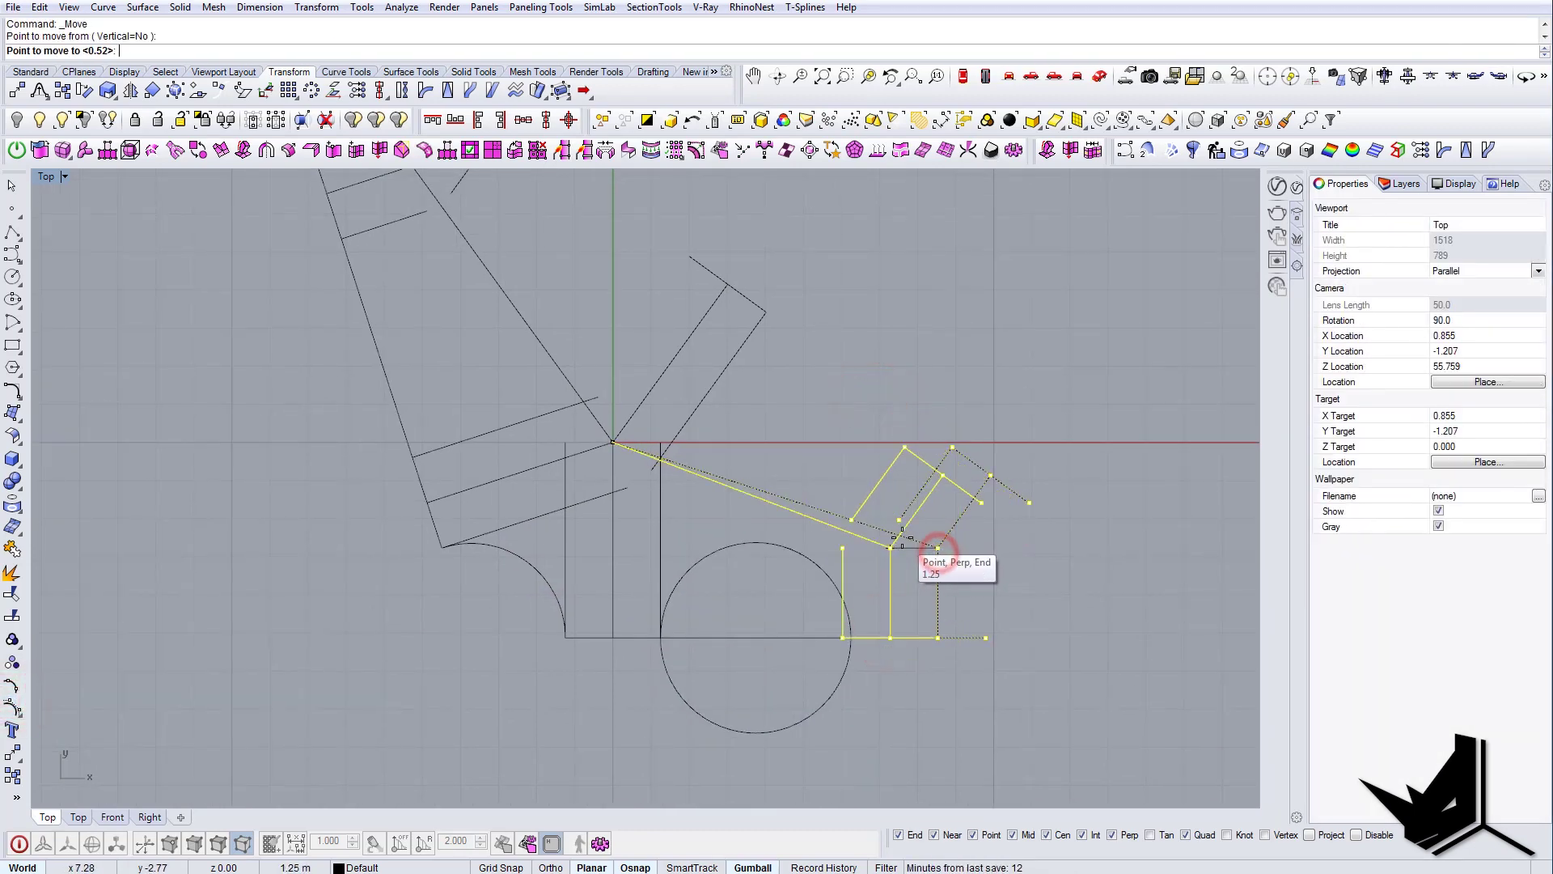
scroll(898, 539, "up", 4)
left_click(899, 532)
scroll(908, 570, "down", 6)
key("Escape")
key("Escape")
right_click_drag(977, 533, 1001, 532)
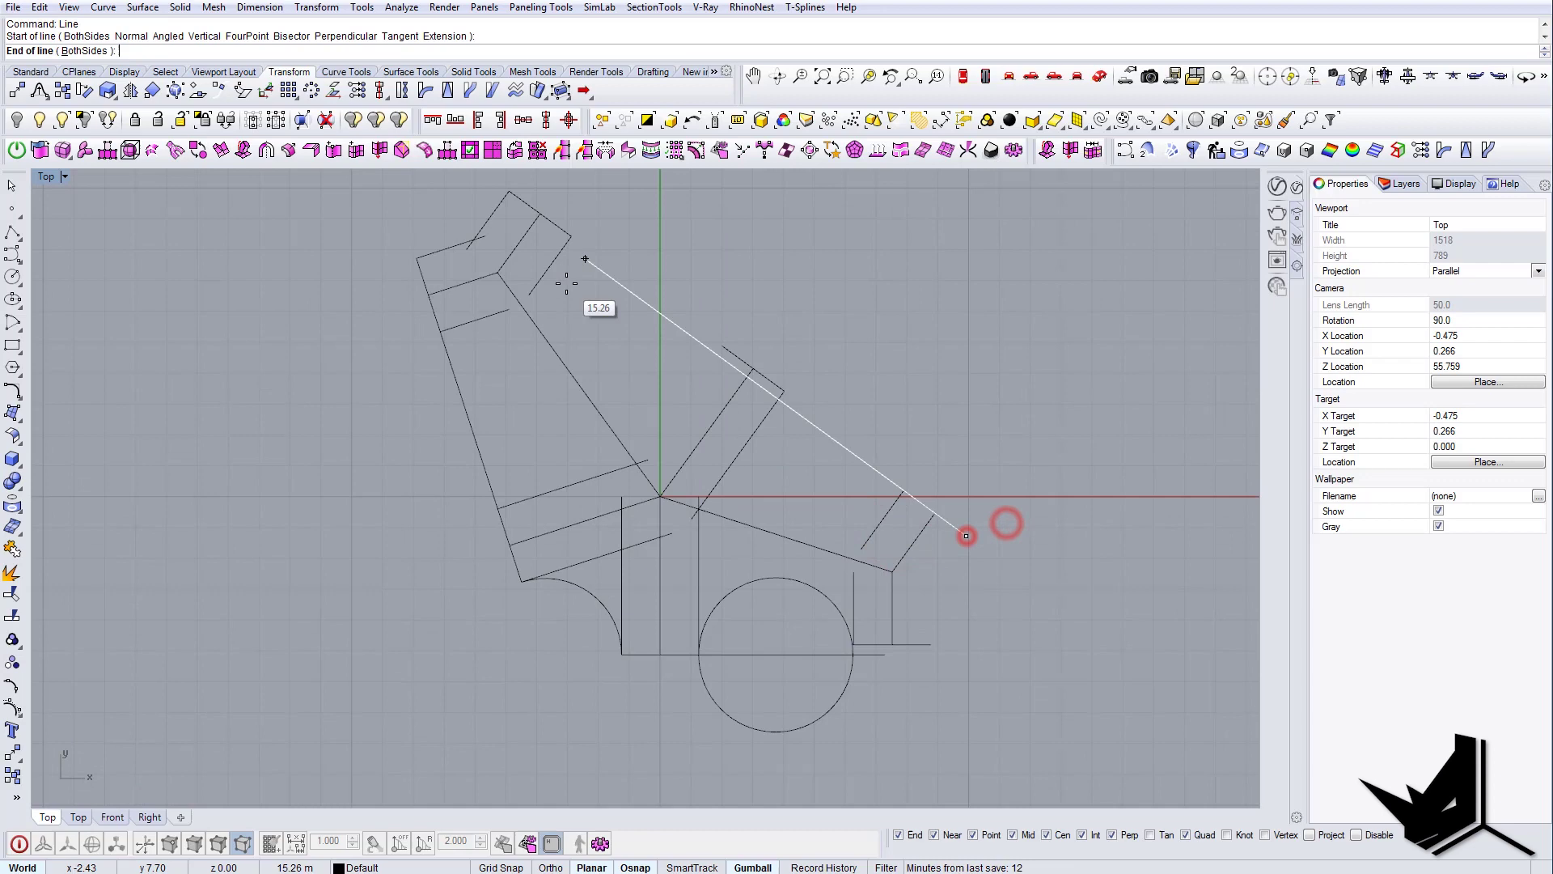
- Move the right branch's end points so its lower end line aligns with the end line of the central vertical branch
scroll(907, 494, "down", 2)
scroll(878, 593, "up", 8)
left_click_drag(926, 597, 833, 562)
left_click(960, 648, "shift")
right_click_drag(999, 688, 991, 627)
left_click_drag(1022, 455, 920, 279, "shift")
left_click(12, 710)
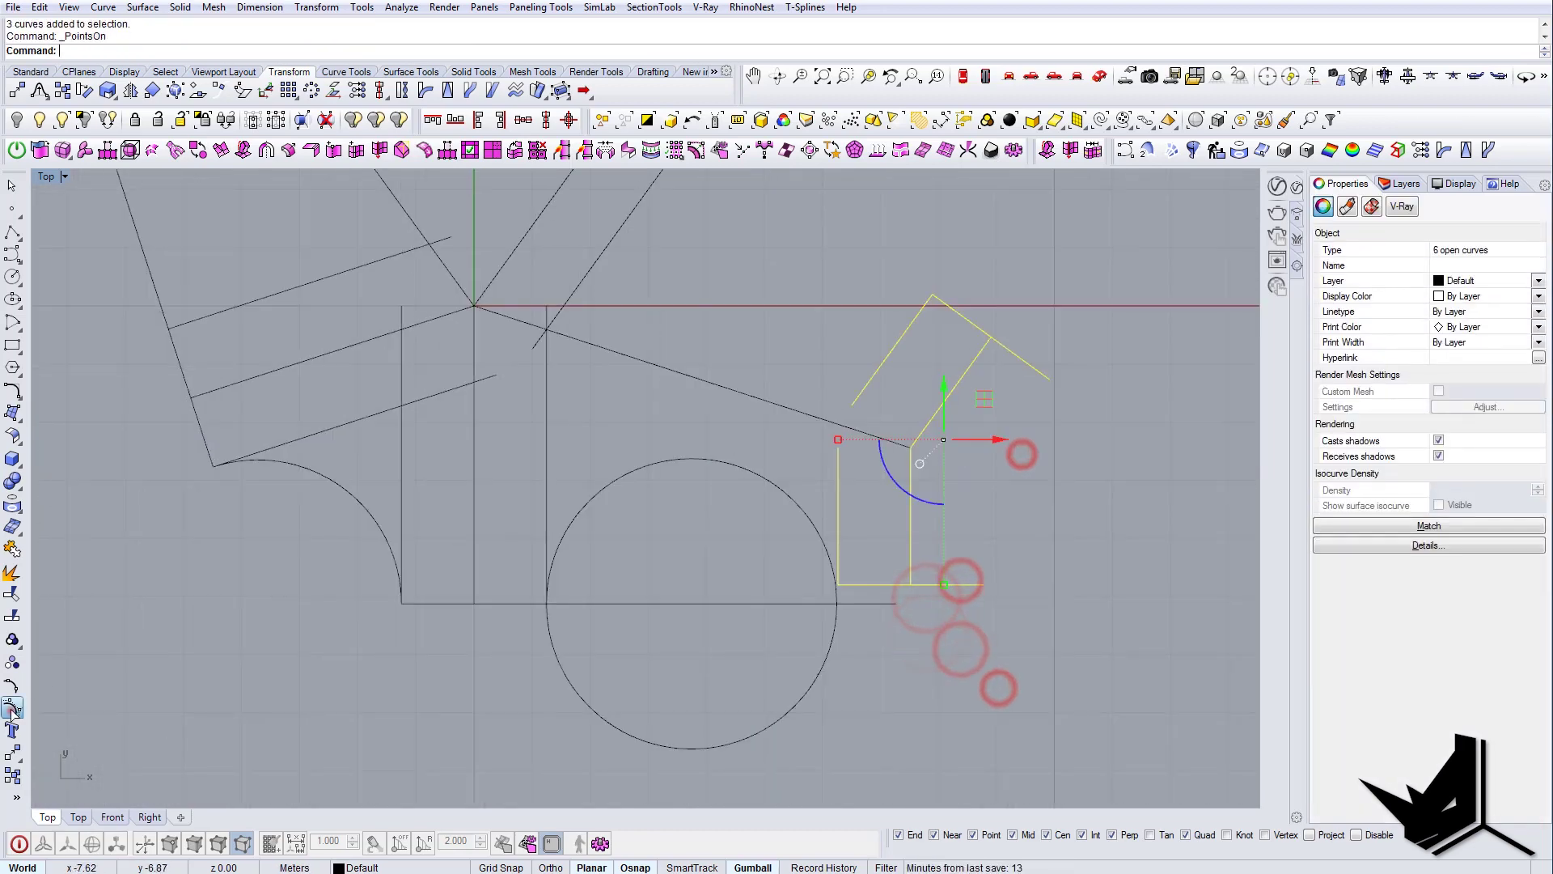
left_click_drag(728, 555, 1003, 631)
left_click(936, 589)
left_click(894, 607)
left_click(672, 614)
- Copy the right branch's short diagonal and vertical lines to the free ends of their end lines
left_click(943, 596)
left_click(931, 553)
type("copy")
left_click(952, 532)
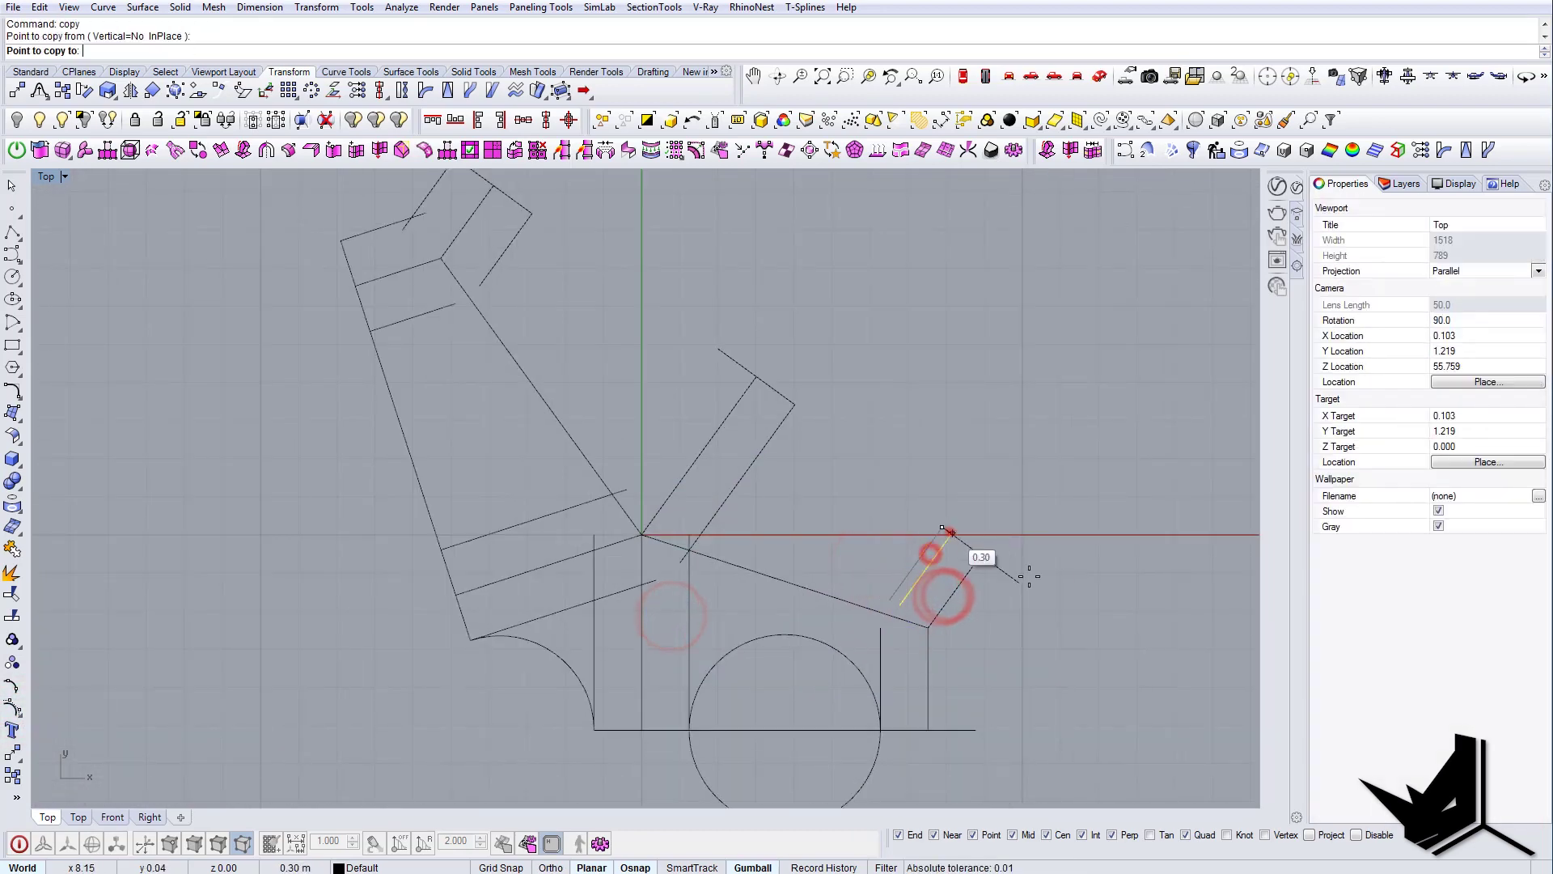
left_click(1026, 579)
left_click(929, 678)
left_click(934, 701)
left_click(929, 731)
left_click(978, 731)
- Mirror the right branch's short diagonal line about the long line running to the origin
left_click(927, 678)
type("mirror")
left_click(925, 628)
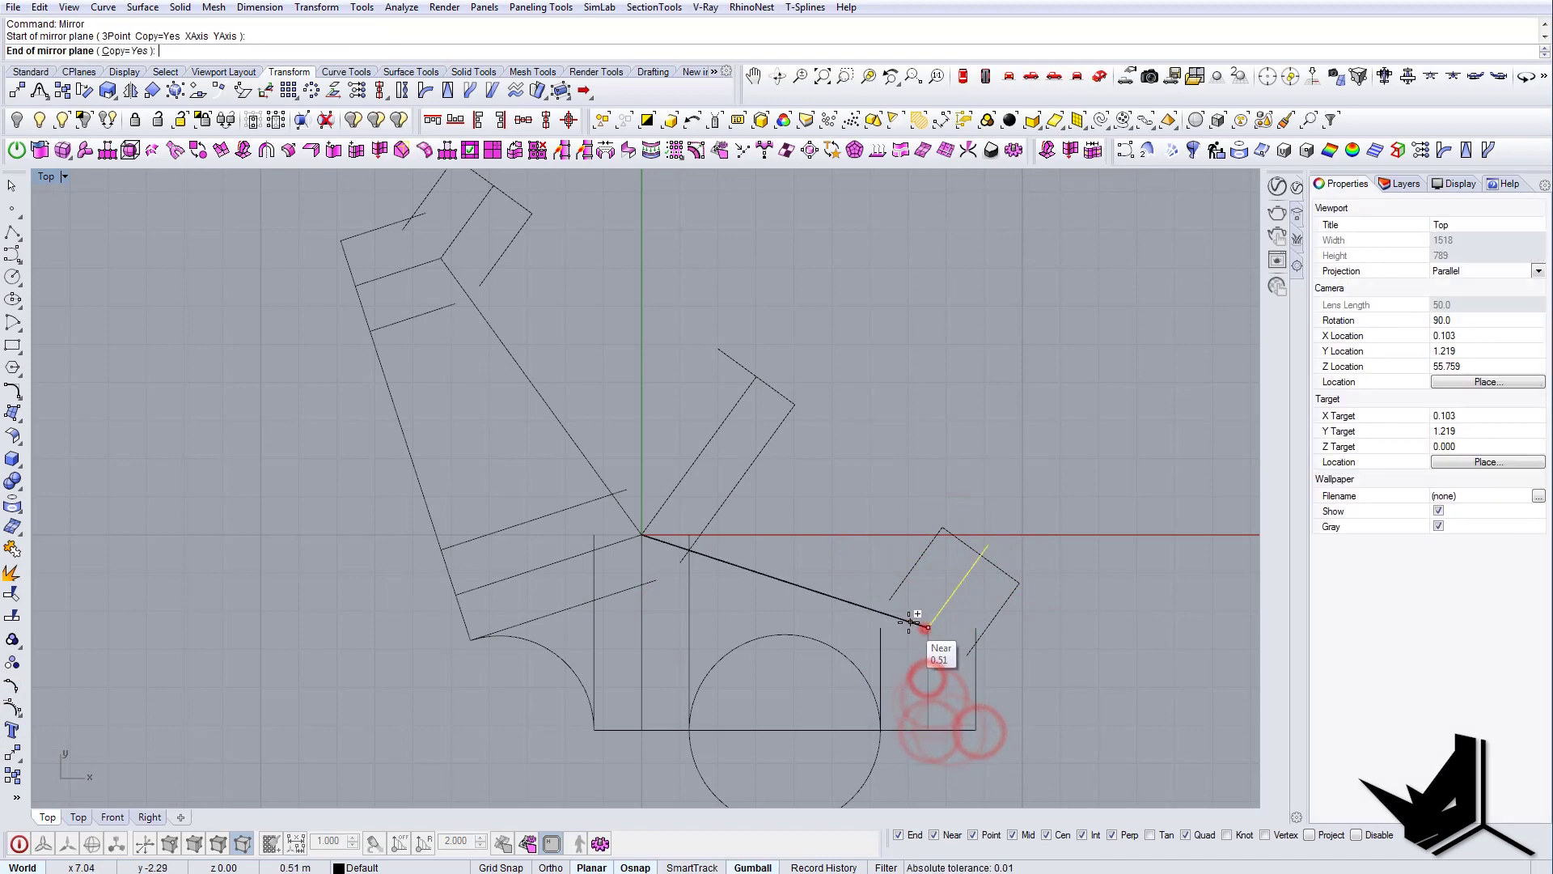
left_click(911, 622)
scroll(988, 564, "up", 4)
left_click(1006, 565)
left_click(985, 541)
left_click(783, 620)
scroll(1125, 623, "down", 8)
left_click(849, 493)
type("copy")
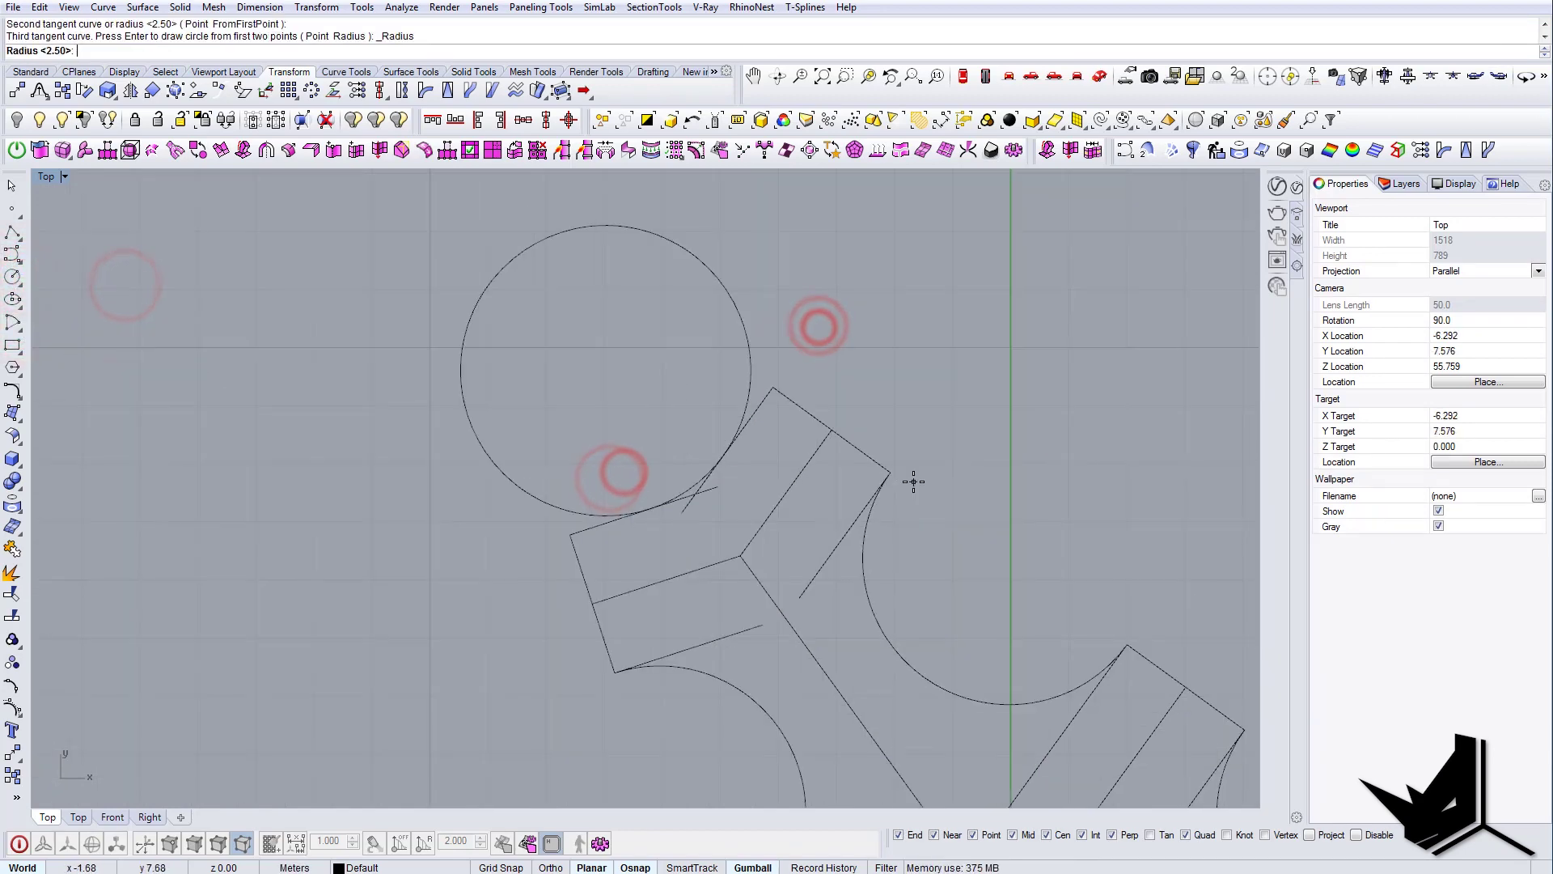
- Try a tangent-tangent-radius circle of about 6.11 m radius between the outer offset lines of the upper-left fork, then delete it
left_click(772, 389)
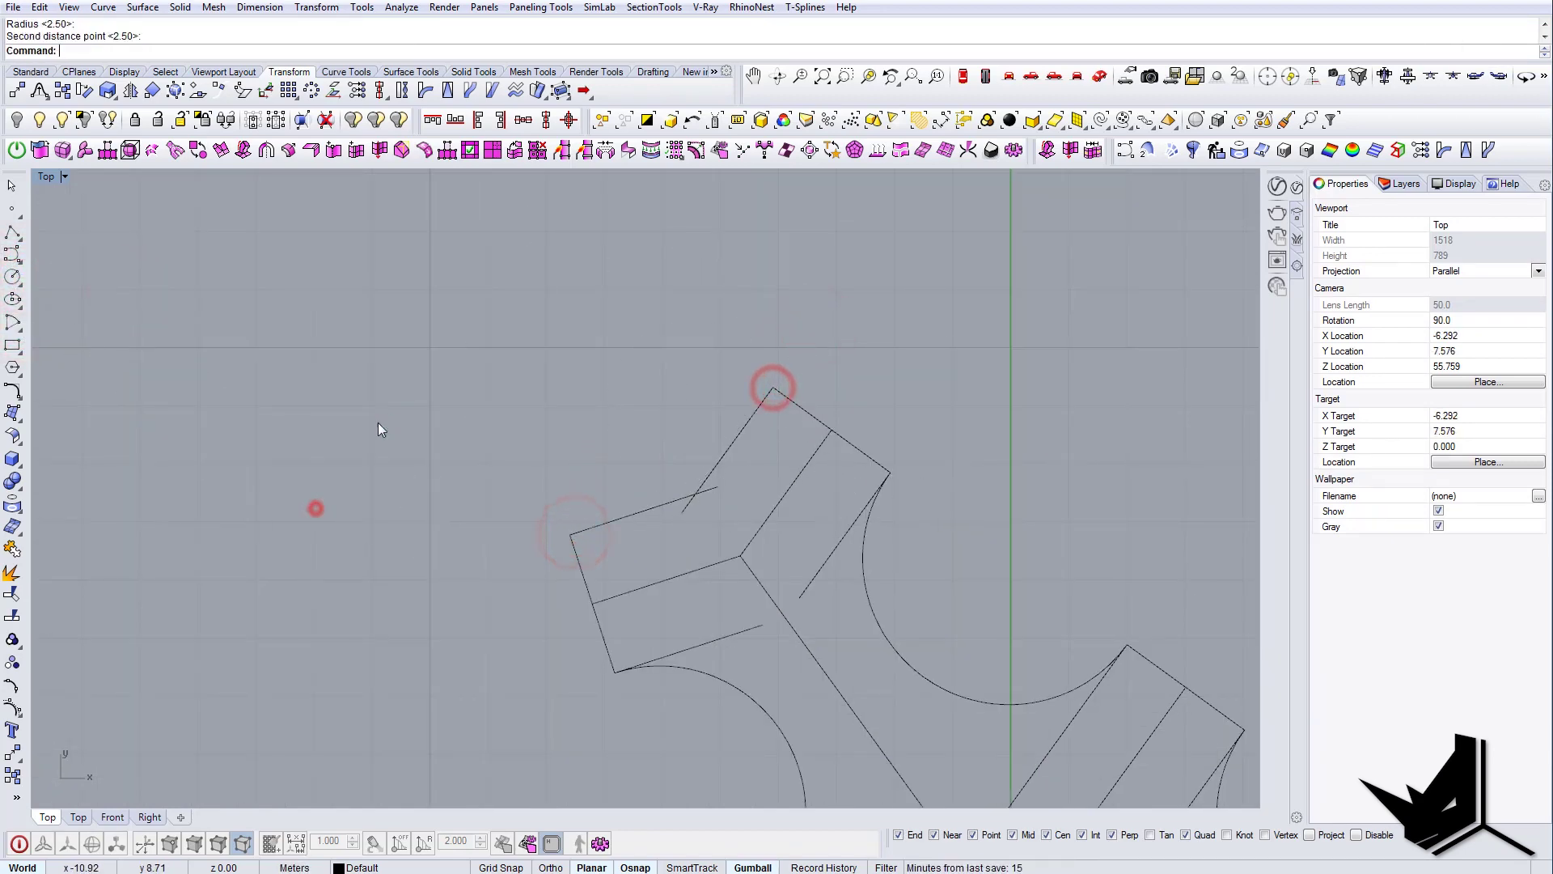
left_click(764, 403)
left_click(773, 390)
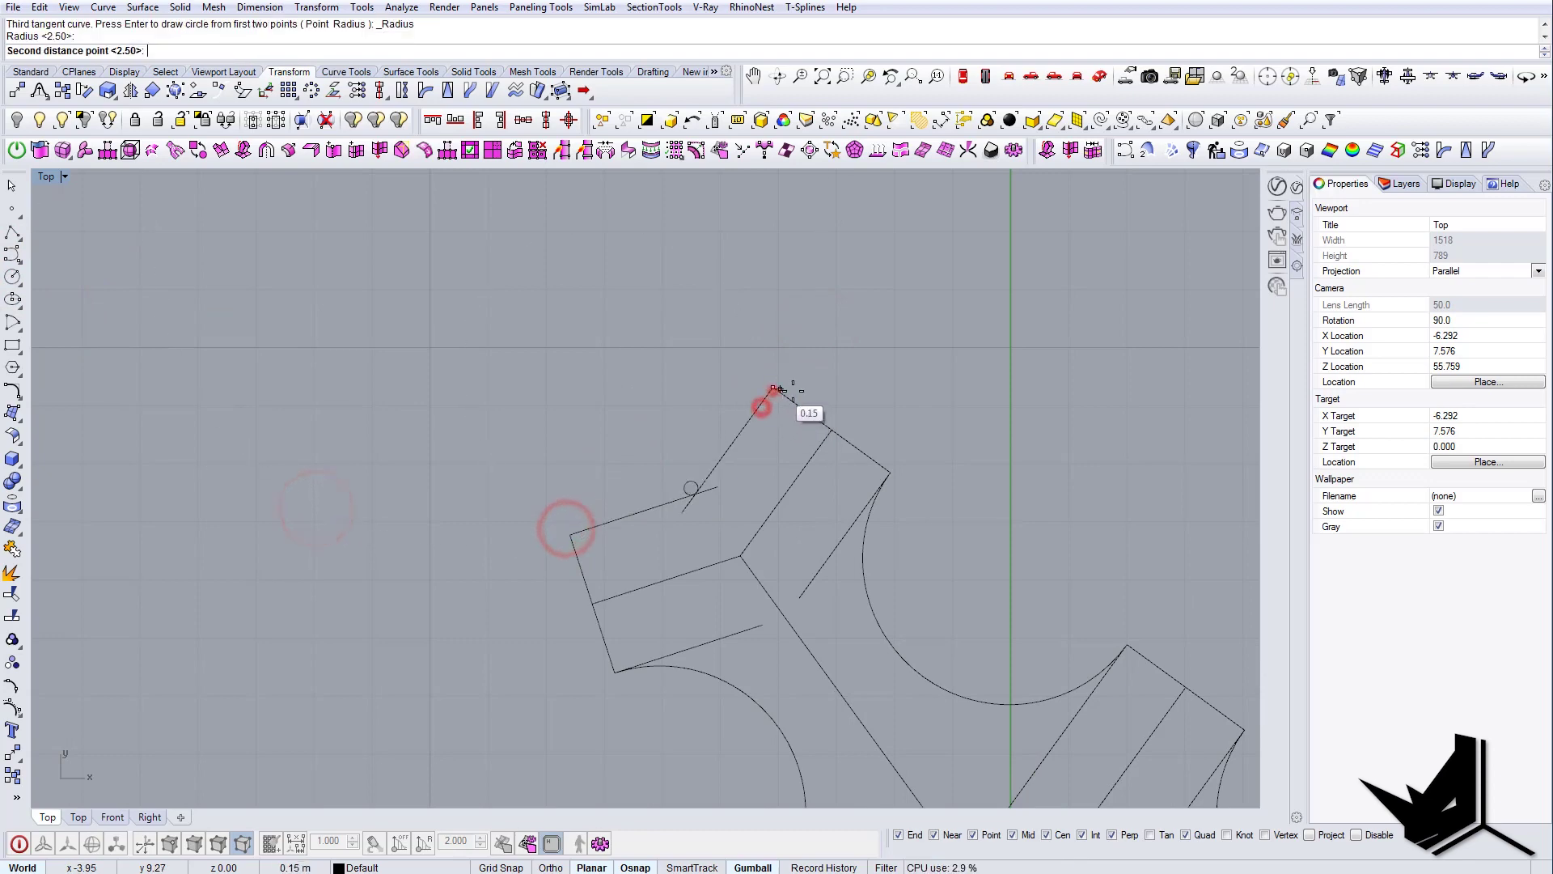
left_click(1126, 352)
scroll(584, 520, "up", 20)
scroll(641, 570, "down", 12)
left_click(863, 482)
key("Delete")
- Try the tangent circle on the upper-left fork again with the default 6.11 m radius, then delete it
left_click(18, 284)
left_click(127, 283)
scroll(590, 604, "down", 4)
left_click(591, 605)
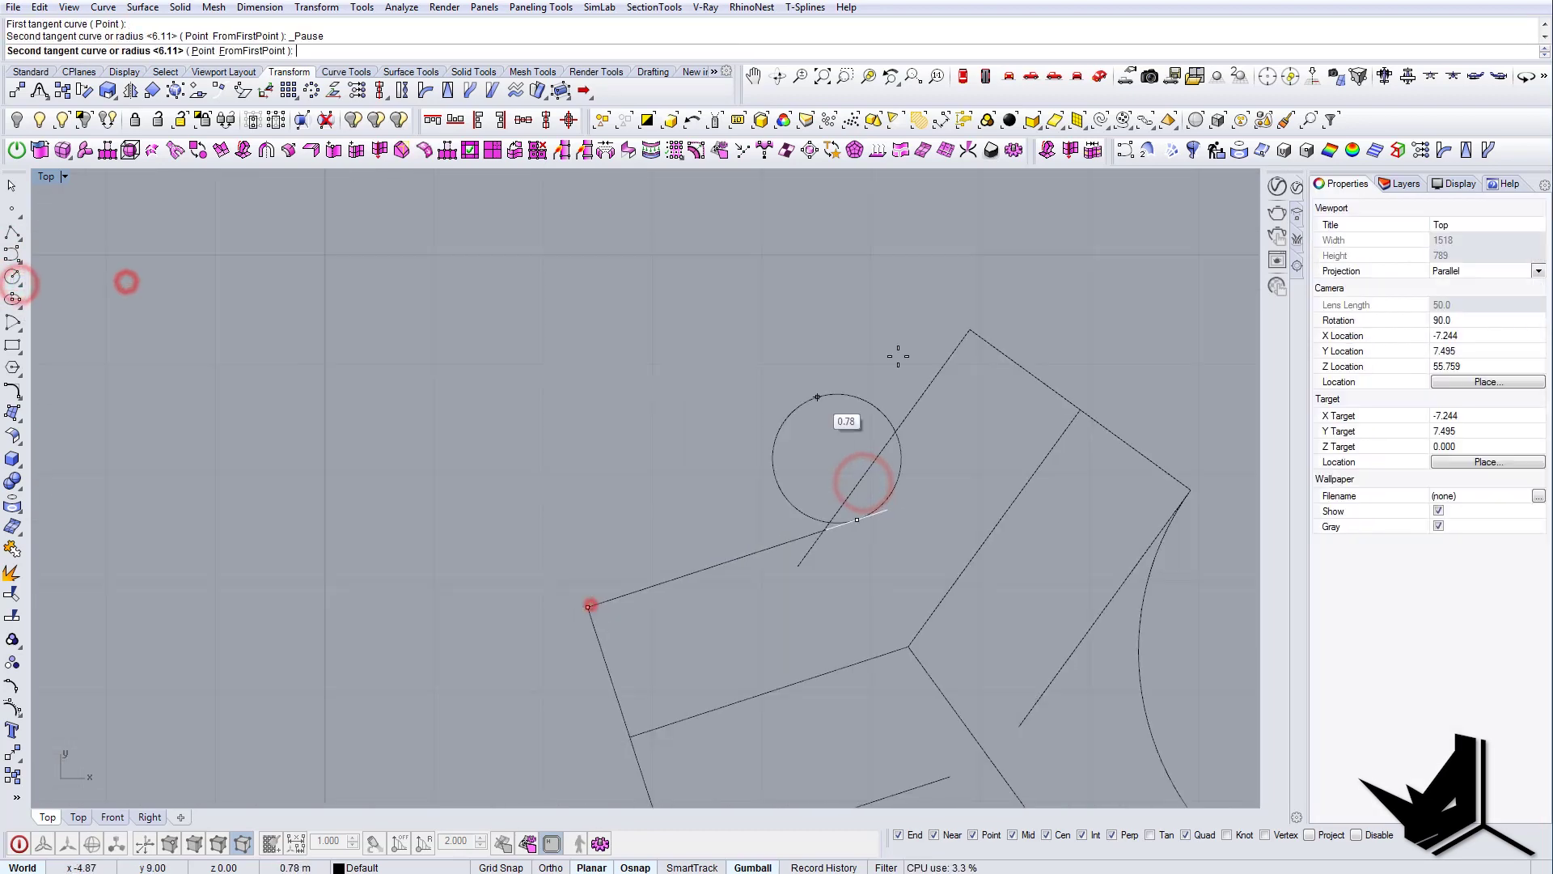
left_click(969, 335)
key("Return")
scroll(704, 607, "up", 4)
right_click_drag(701, 542, 730, 580)
left_click(837, 514)
key("Delete")
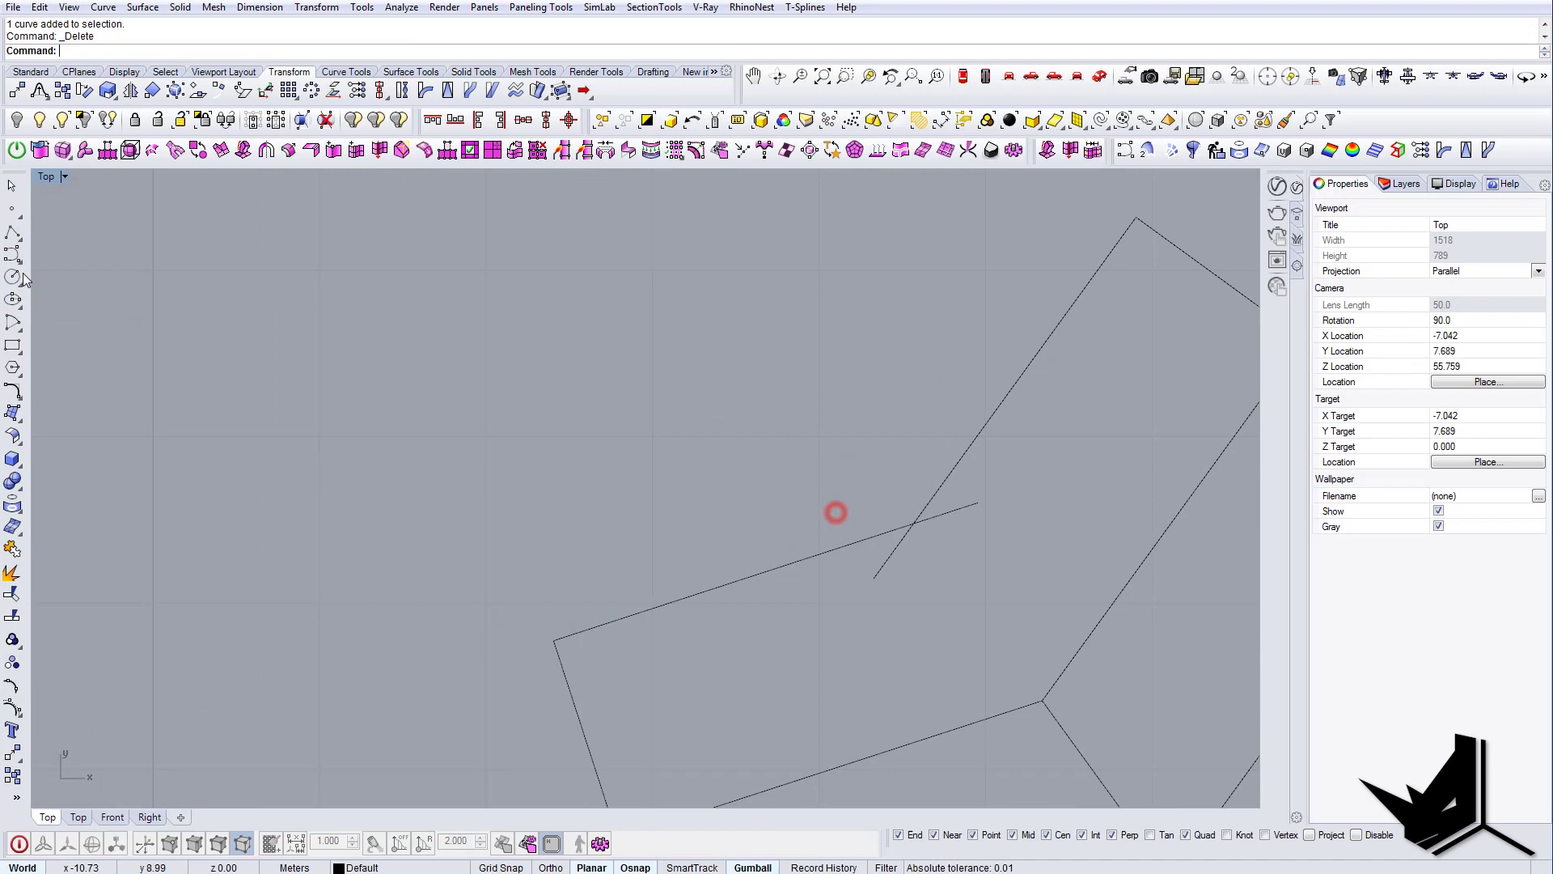
- Draw a tangent-tangent-radius circle touching the upper-left fork's two outer offset lines at their outer ends
left_click(21, 283)
left_click(121, 284)
left_click(547, 645)
left_click(1114, 245)
scroll(1117, 259, "up", 3)
right_click_drag(1117, 271, 1078, 354)
scroll(1079, 354, "down", 4)
left_click(896, 581)
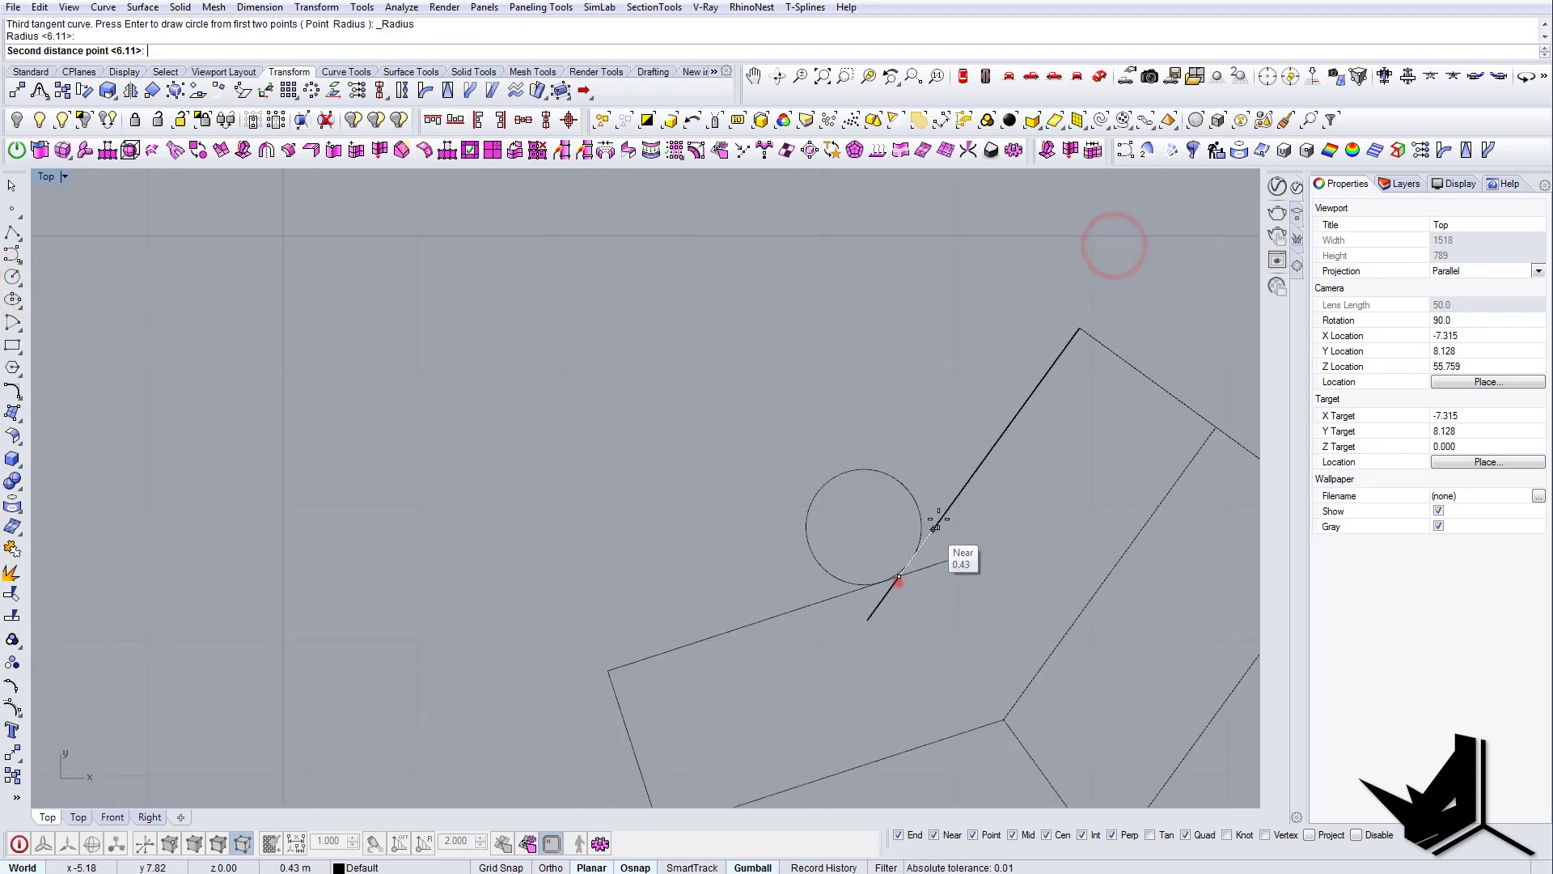
right_click_drag(1205, 312, 1082, 378)
scroll(990, 332, "down", 4)
right_click_drag(990, 332, 877, 614)
left_click(1008, 383)
- Trim away the outer part of the circle, leaving the shallow arc between the upper-left fork's outer corners
scroll(1008, 382, "down", 4)
left_click(863, 579)
left_click(669, 648)
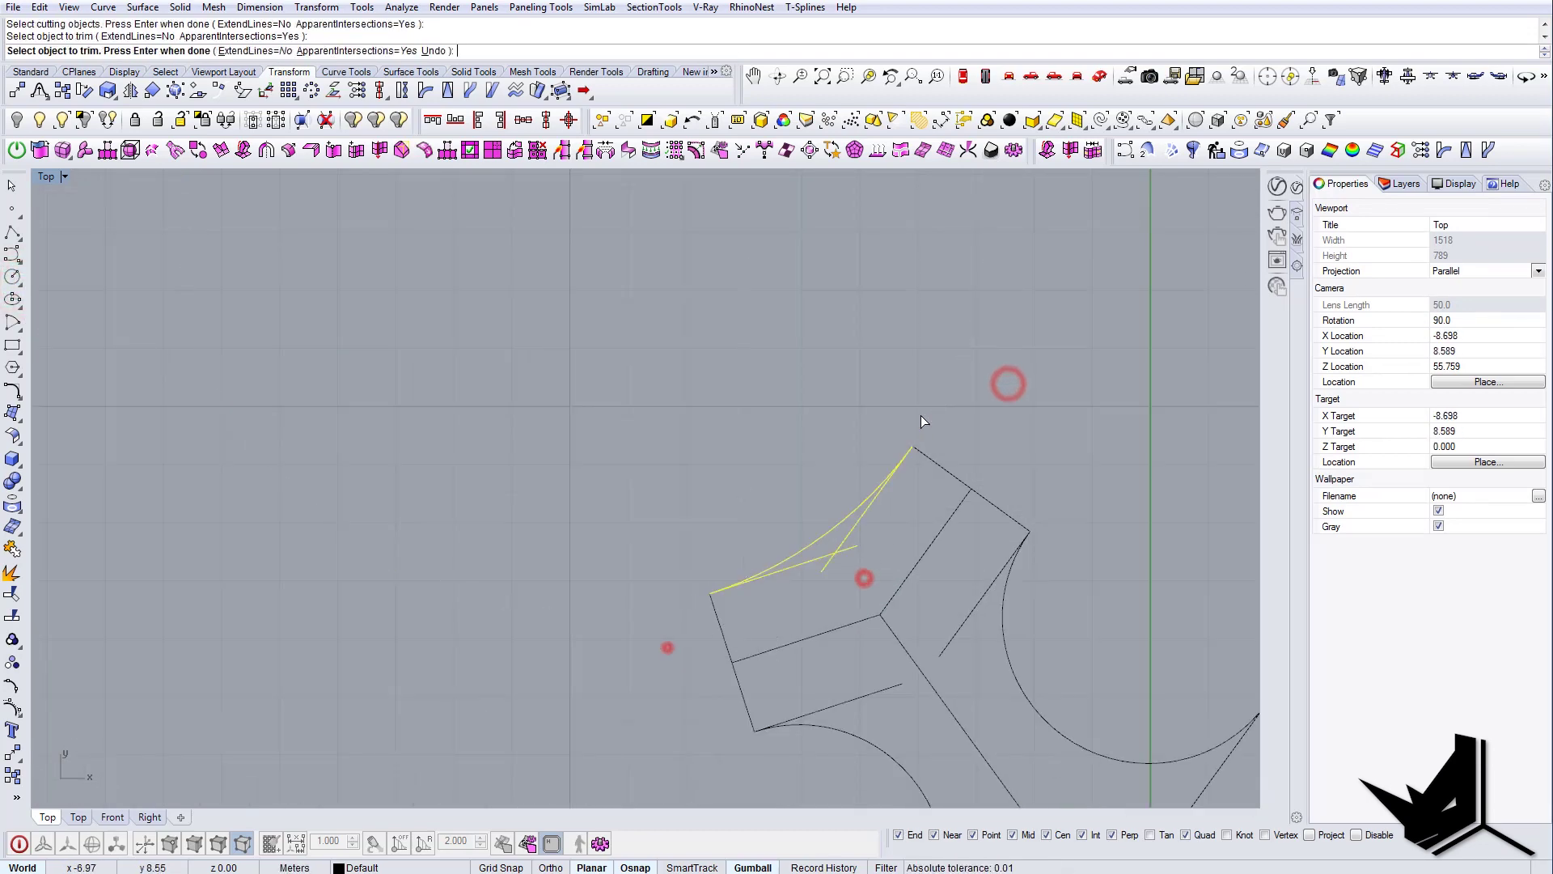
- Orient an unscaled copy of the shallow arc onto the outer corners of the right fork and adjust the fit with a move
scroll(921, 415, "down", 9)
left_click(642, 377)
type("orient")
left_click(590, 394)
left_click(697, 313)
left_click(1132, 634)
left_click(1091, 760)
key("Return")
scroll(1091, 758, "up", 12)
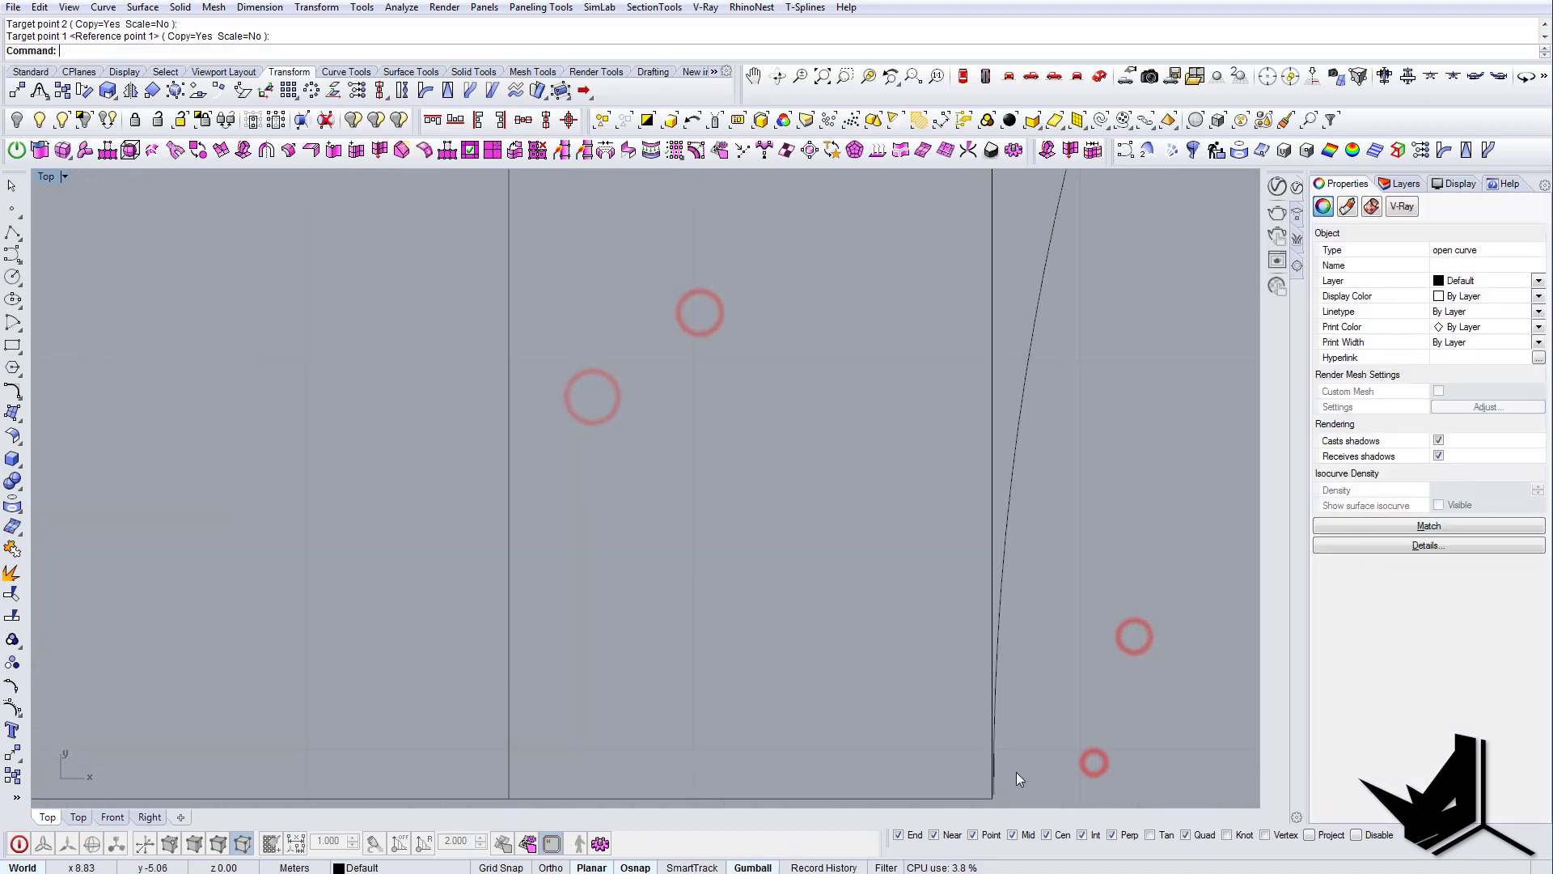
left_click(918, 677)
scroll(906, 685, "up", 12)
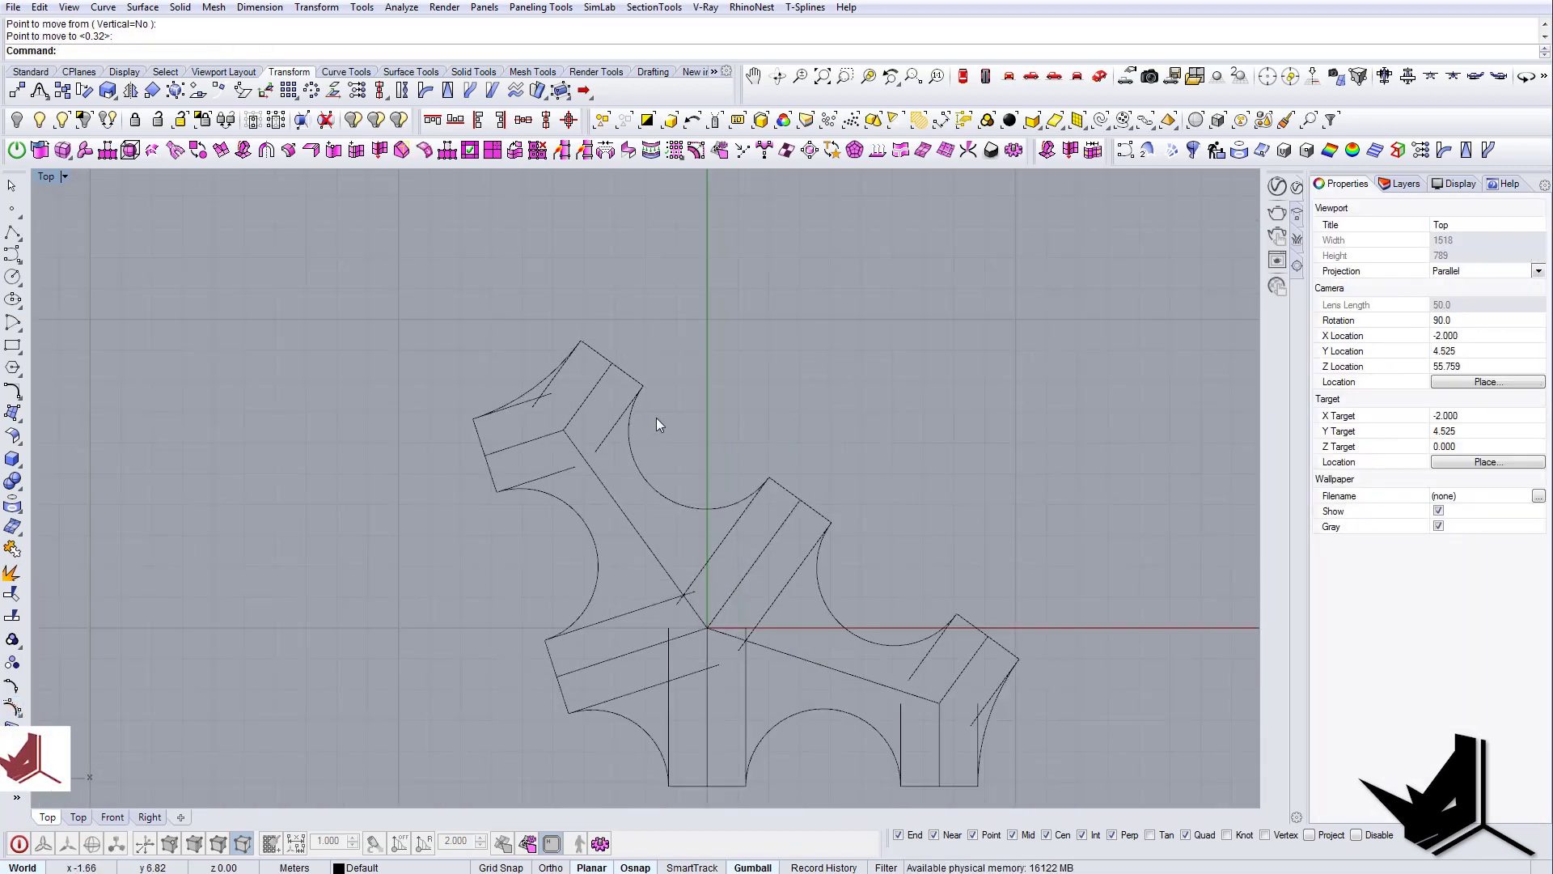
- Delete the leftover offset construction lines of the three arms that meet at the plan's centre
scroll(644, 579, "up", 2)
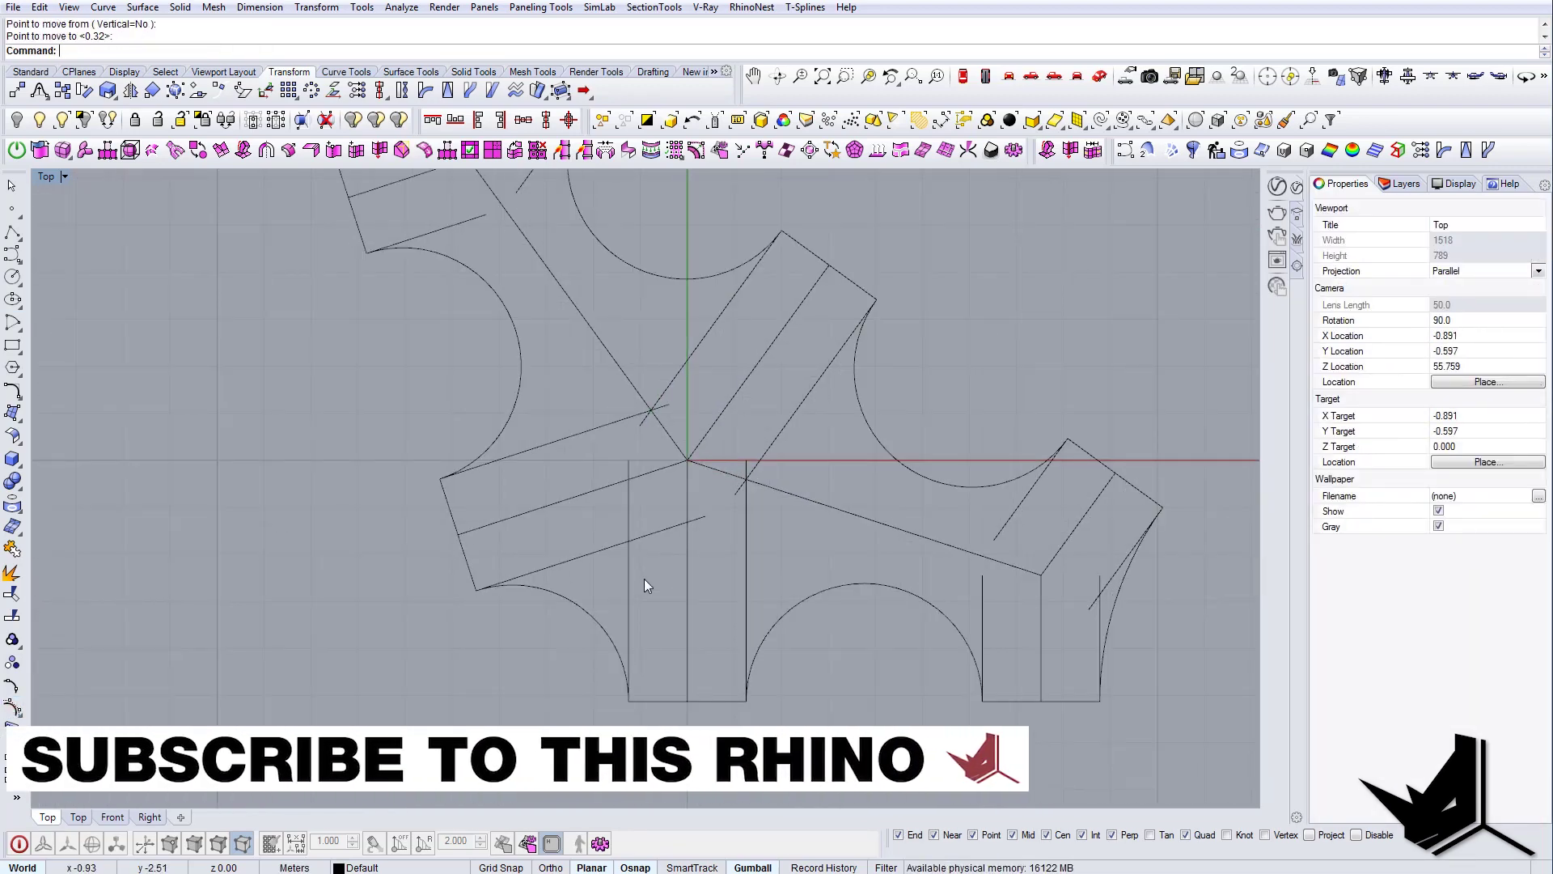
left_click(629, 582)
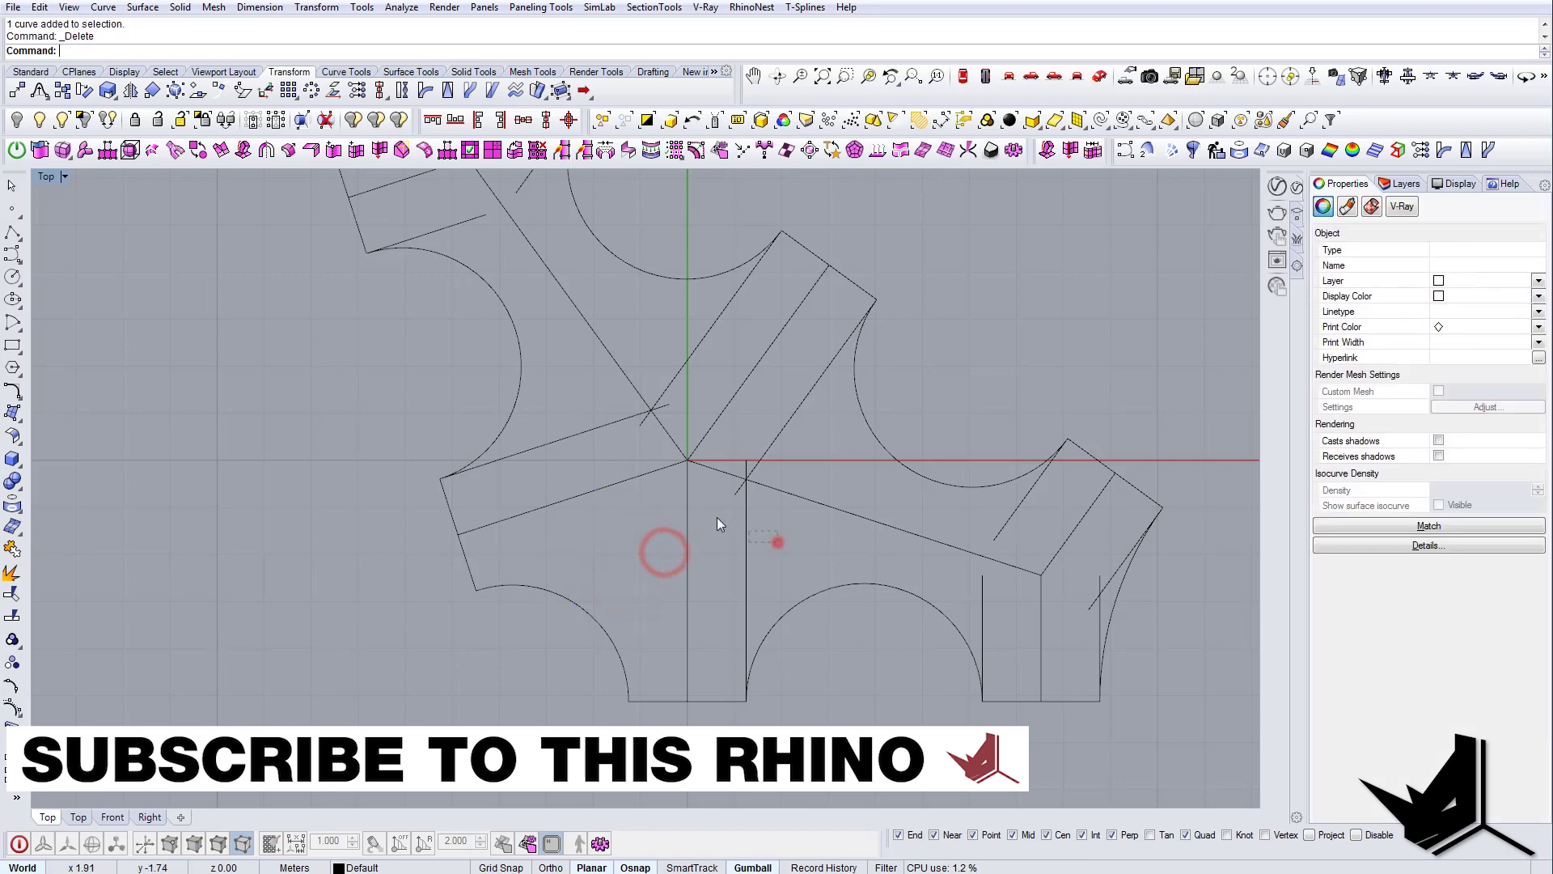
key("Delete")
left_click(656, 389)
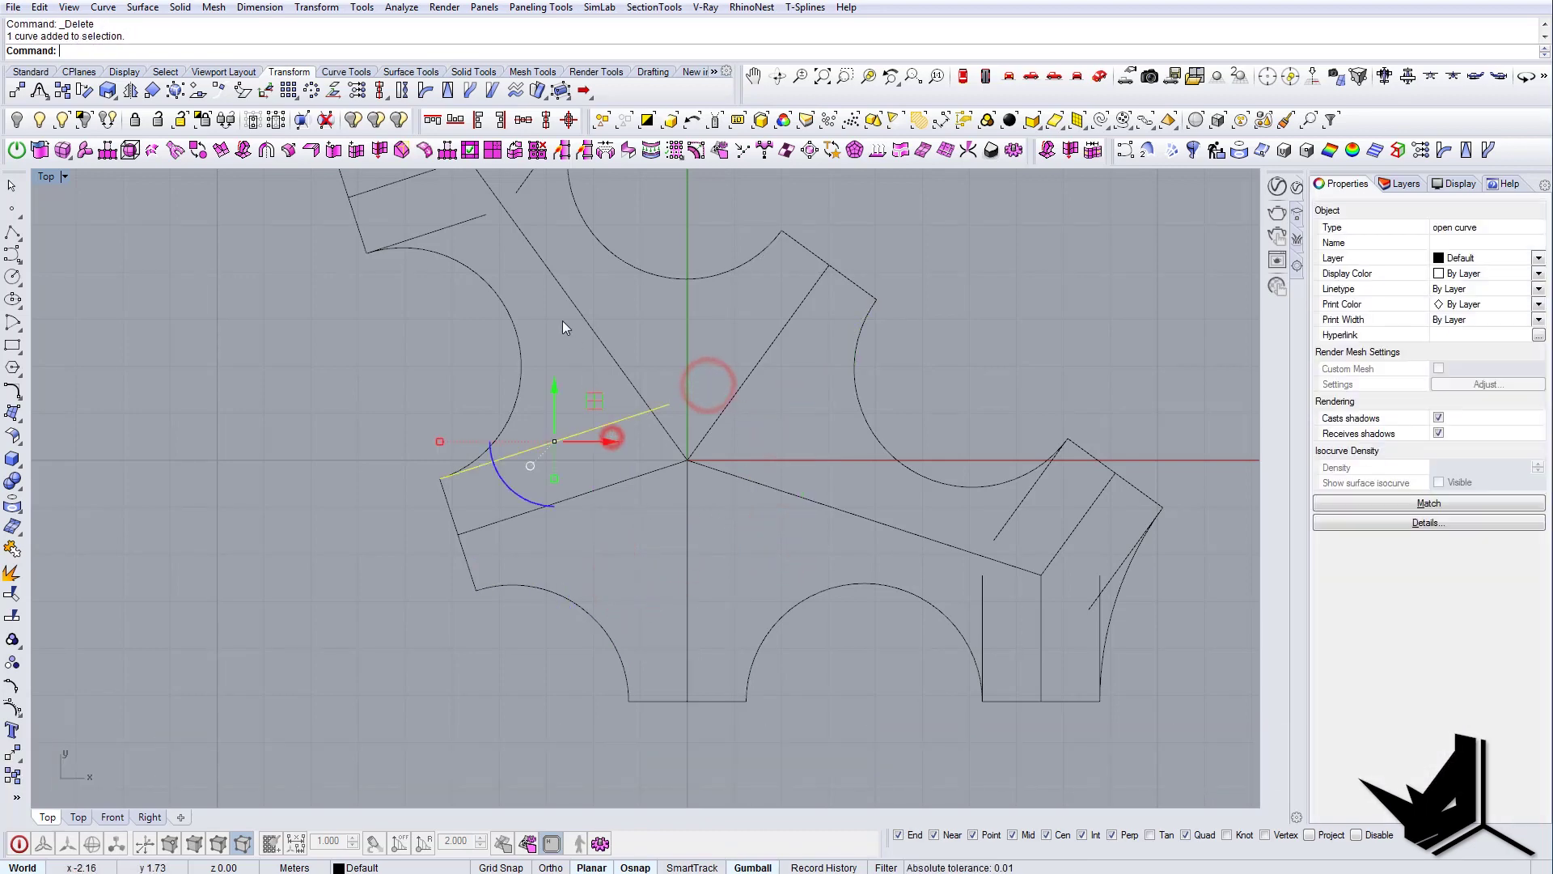
key("Delete")
- Delete the leftover offset construction lines inside the upper-left fork
right_click_drag(564, 326, 625, 457)
left_click_drag(660, 492, 642, 476)
key("Delete")
left_click_drag(629, 391, 602, 365)
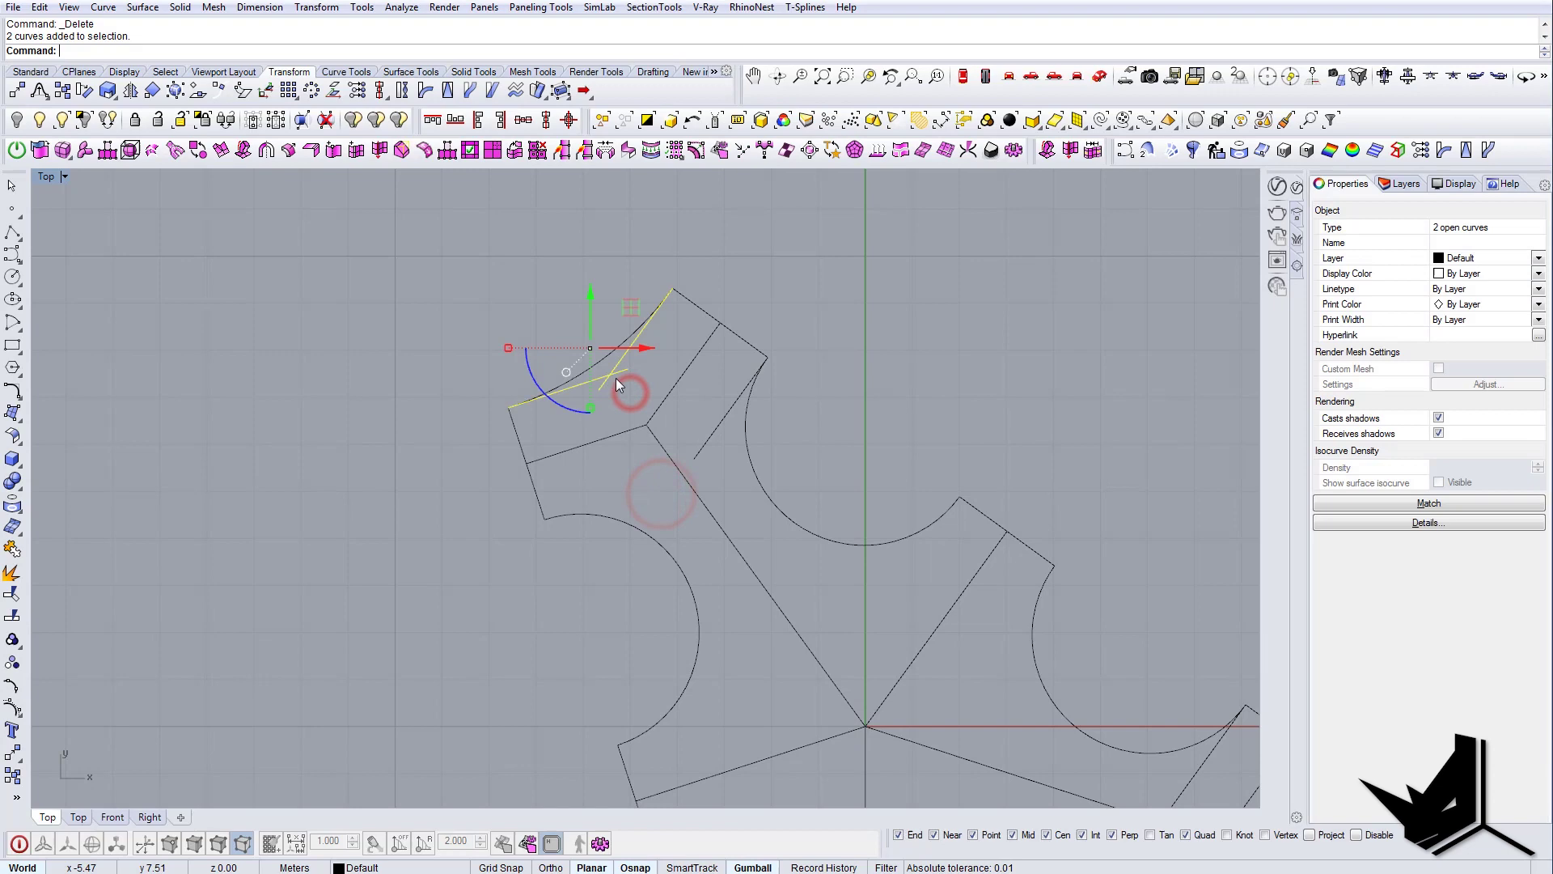
key("Delete")
left_click_drag(728, 451, 700, 426)
key("Delete")
- Delete the leftover offset construction lines inside the right fork, leaving the clean outline and the centre lines
scroll(700, 423, "down", 8)
scroll(877, 542, "up", 4)
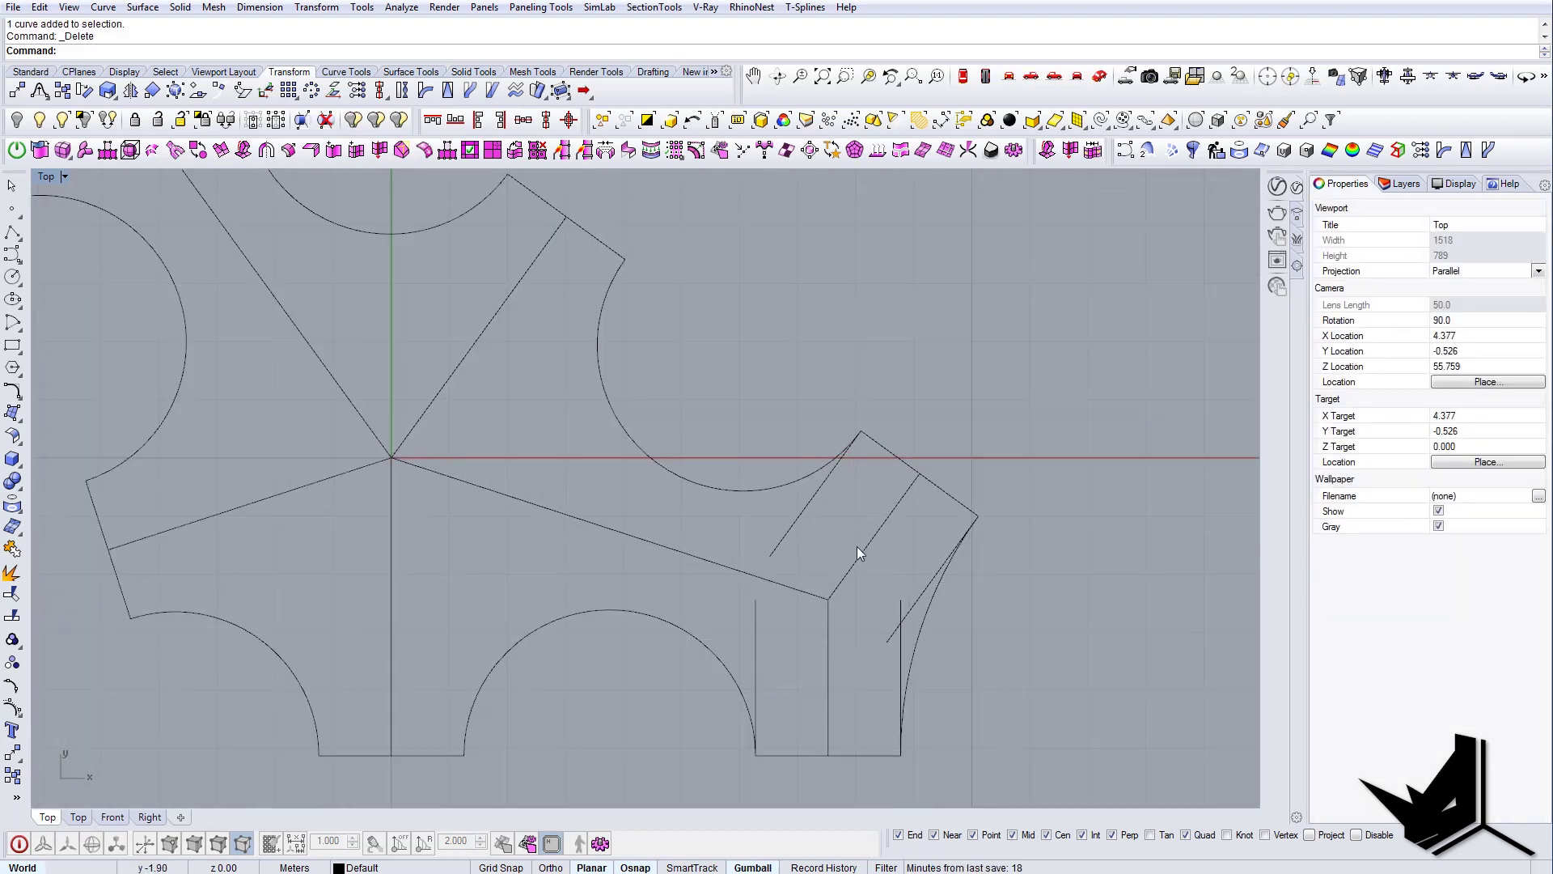
left_click(813, 544)
key("Delete")
left_click_drag(752, 626, 749, 623)
key("Delete")
left_click_drag(909, 629, 887, 605)
key("Delete")
scroll(887, 605, "down", 6)
right_click_drag(830, 534, 830, 603)
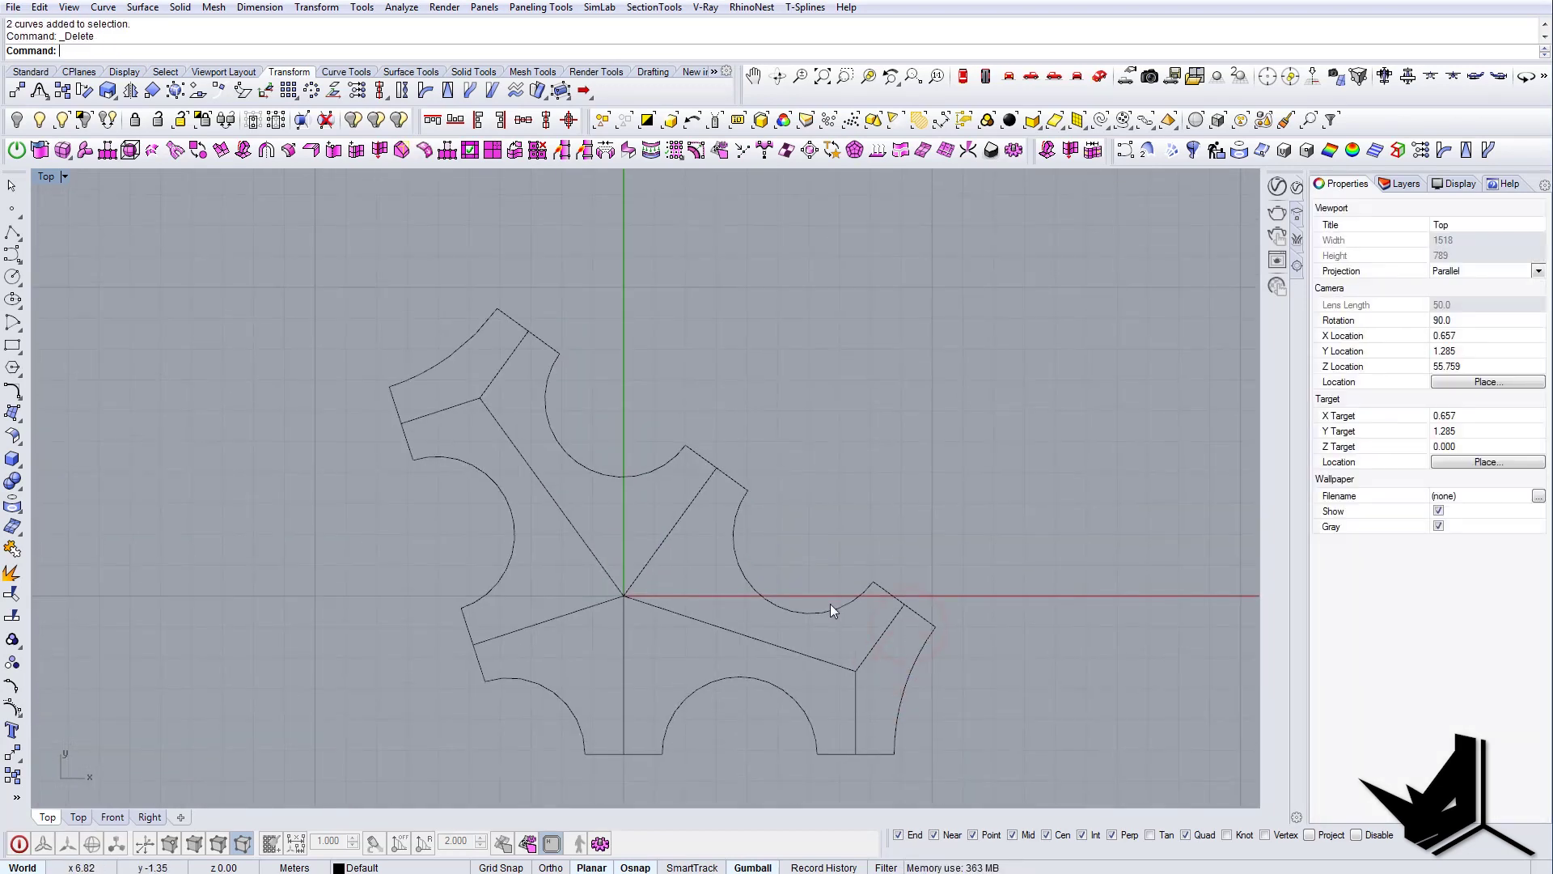
- Switch to the Perspective view and check the aerial reference photo for the shape of the roof ridges
left_click(1102, 77)
key("alt+Tab")
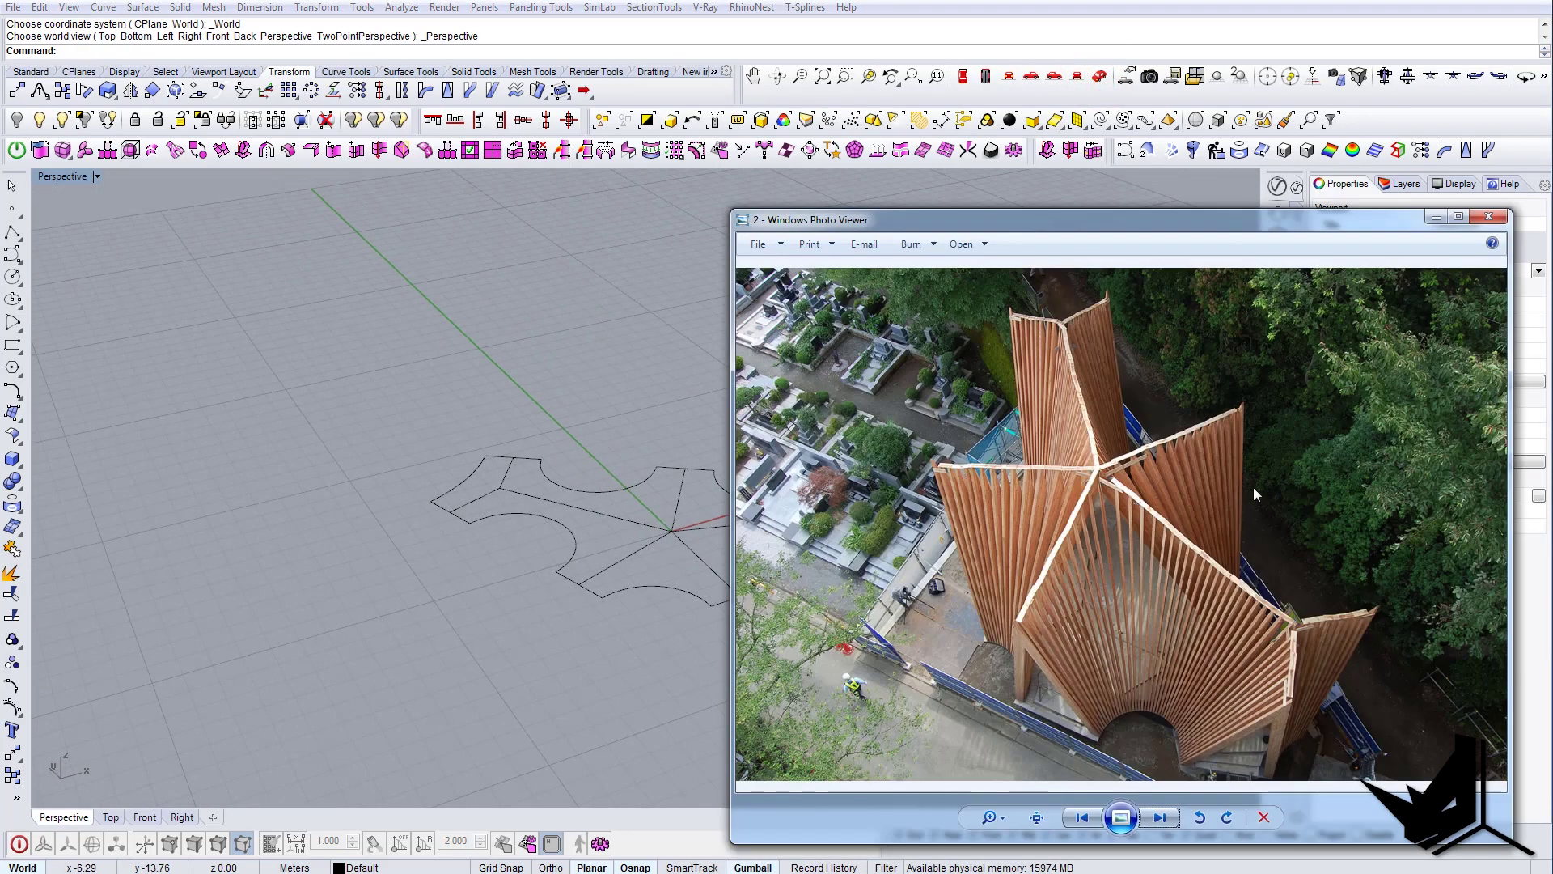
key("alt+Tab")
left_click(1119, 226)
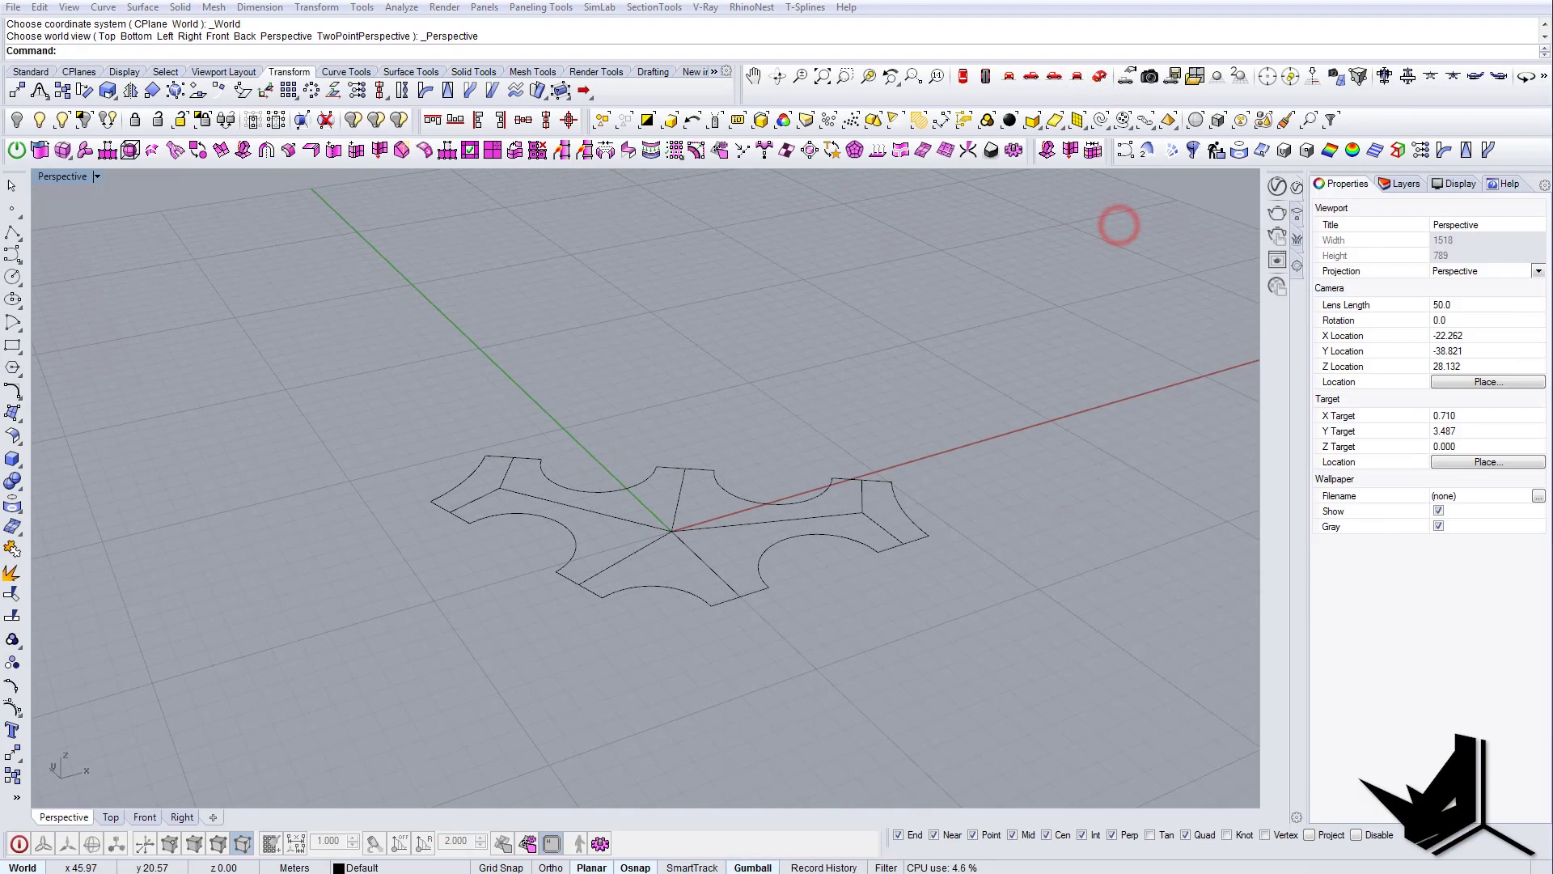
- Select all branch centre lines, including both forks, and raise them vertically about 14.3 m above the plan outline
right_click_drag(894, 447, 622, 547)
scroll(622, 547, "up", 6)
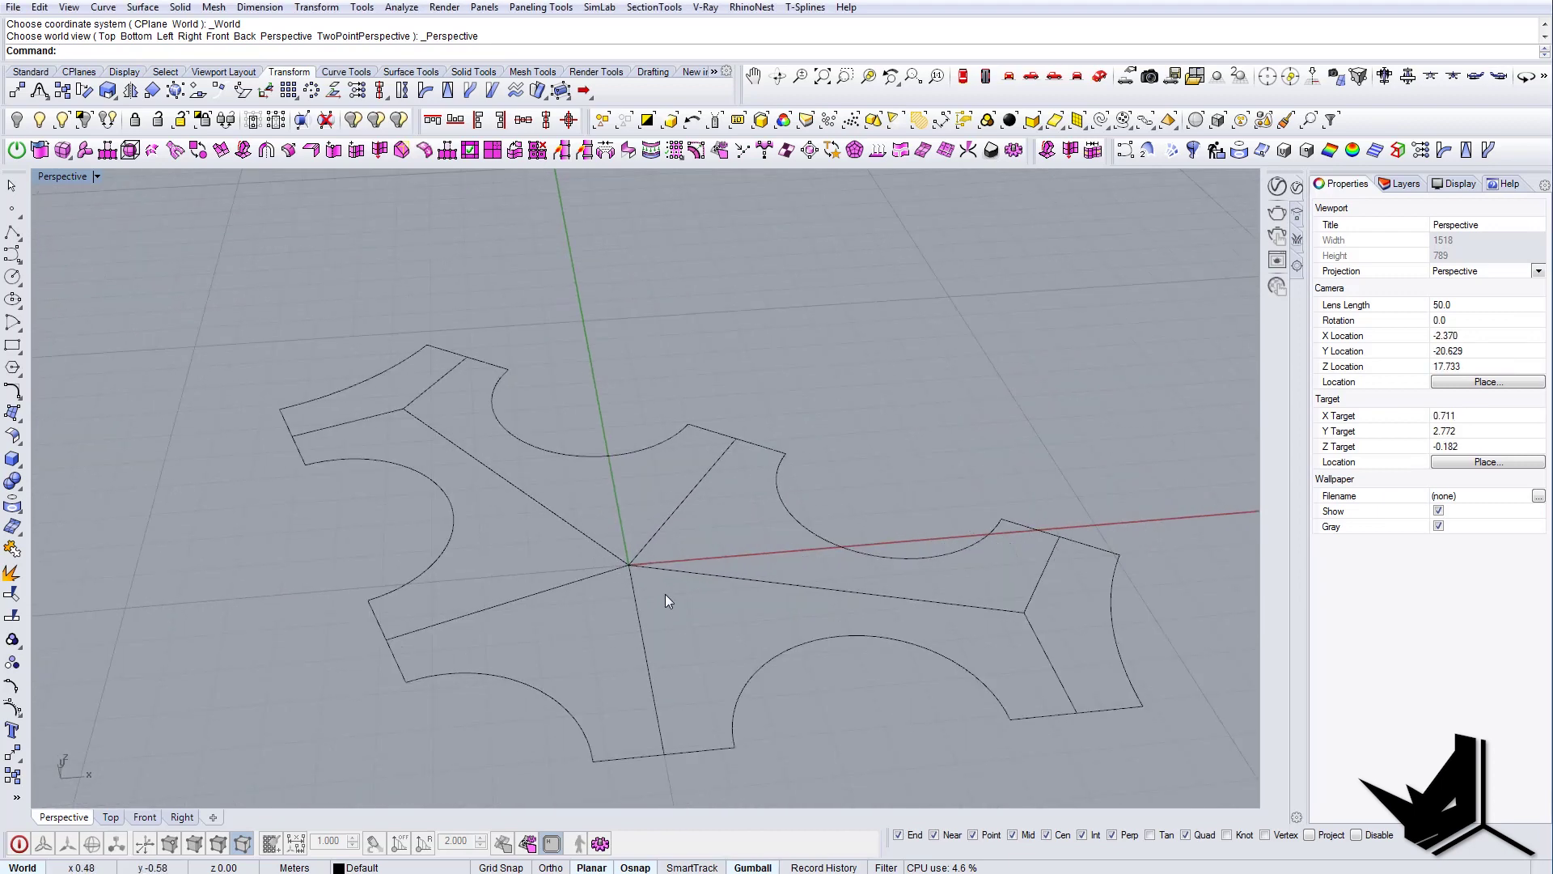
left_click_drag(666, 594, 612, 540)
right_click_drag(612, 541, 638, 566)
scroll(638, 565, "down", 8)
scroll(558, 530, "up", 8)
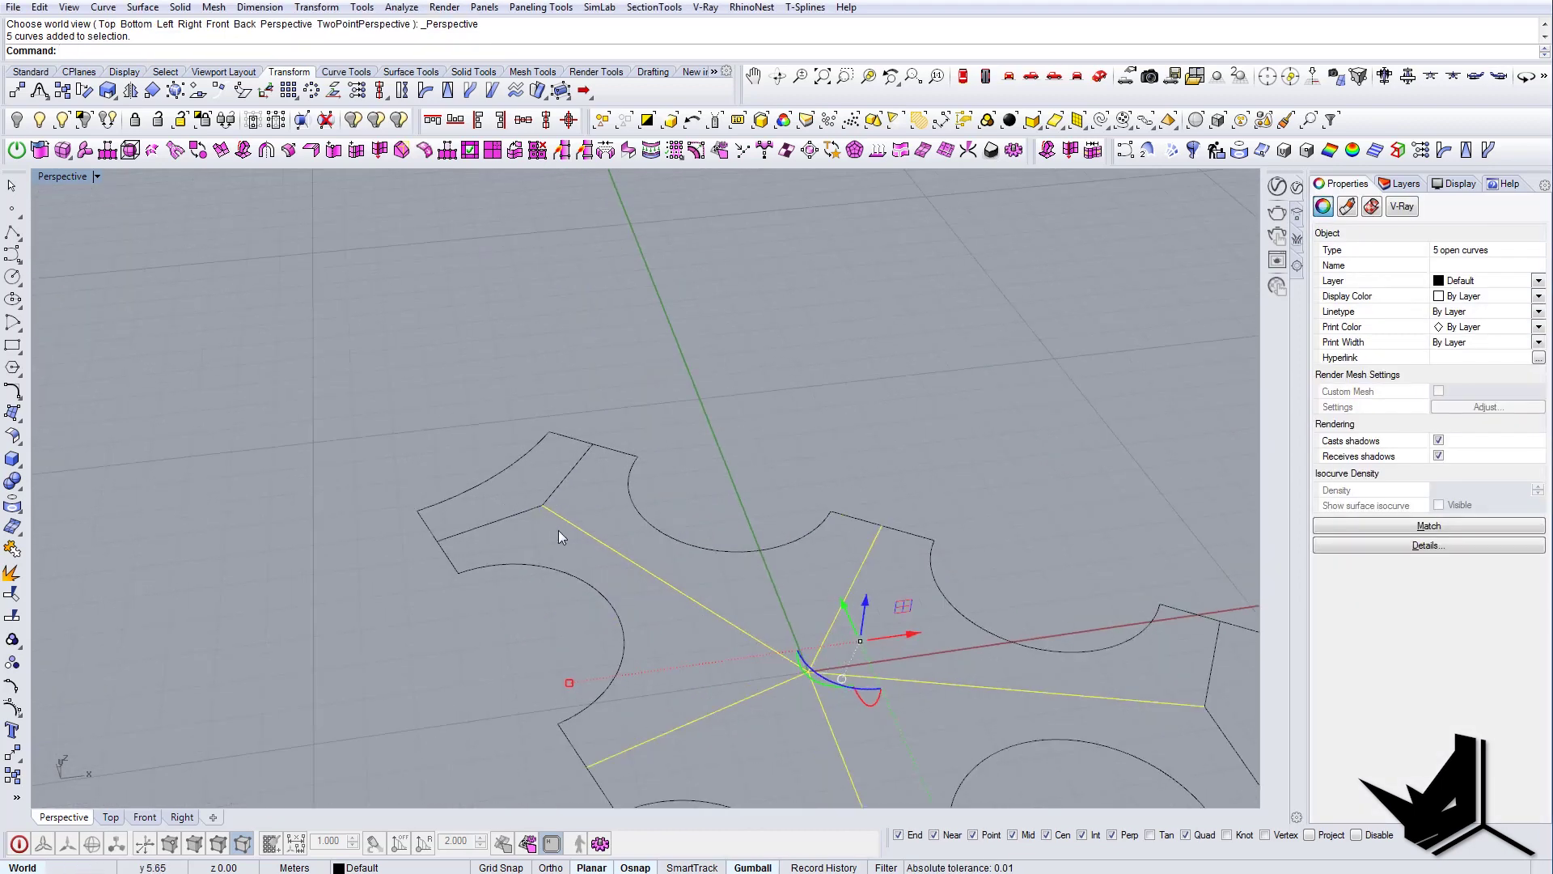
scroll(546, 500, "down", 6)
scroll(547, 501, "up", 6)
left_click_drag(537, 518, 525, 487, "shift")
right_click_drag(1060, 562, 655, 456, "shift")
right_click_drag(771, 585, 791, 603, "shift")
scroll(792, 604, "down", 5)
right_click_drag(792, 604, 789, 534)
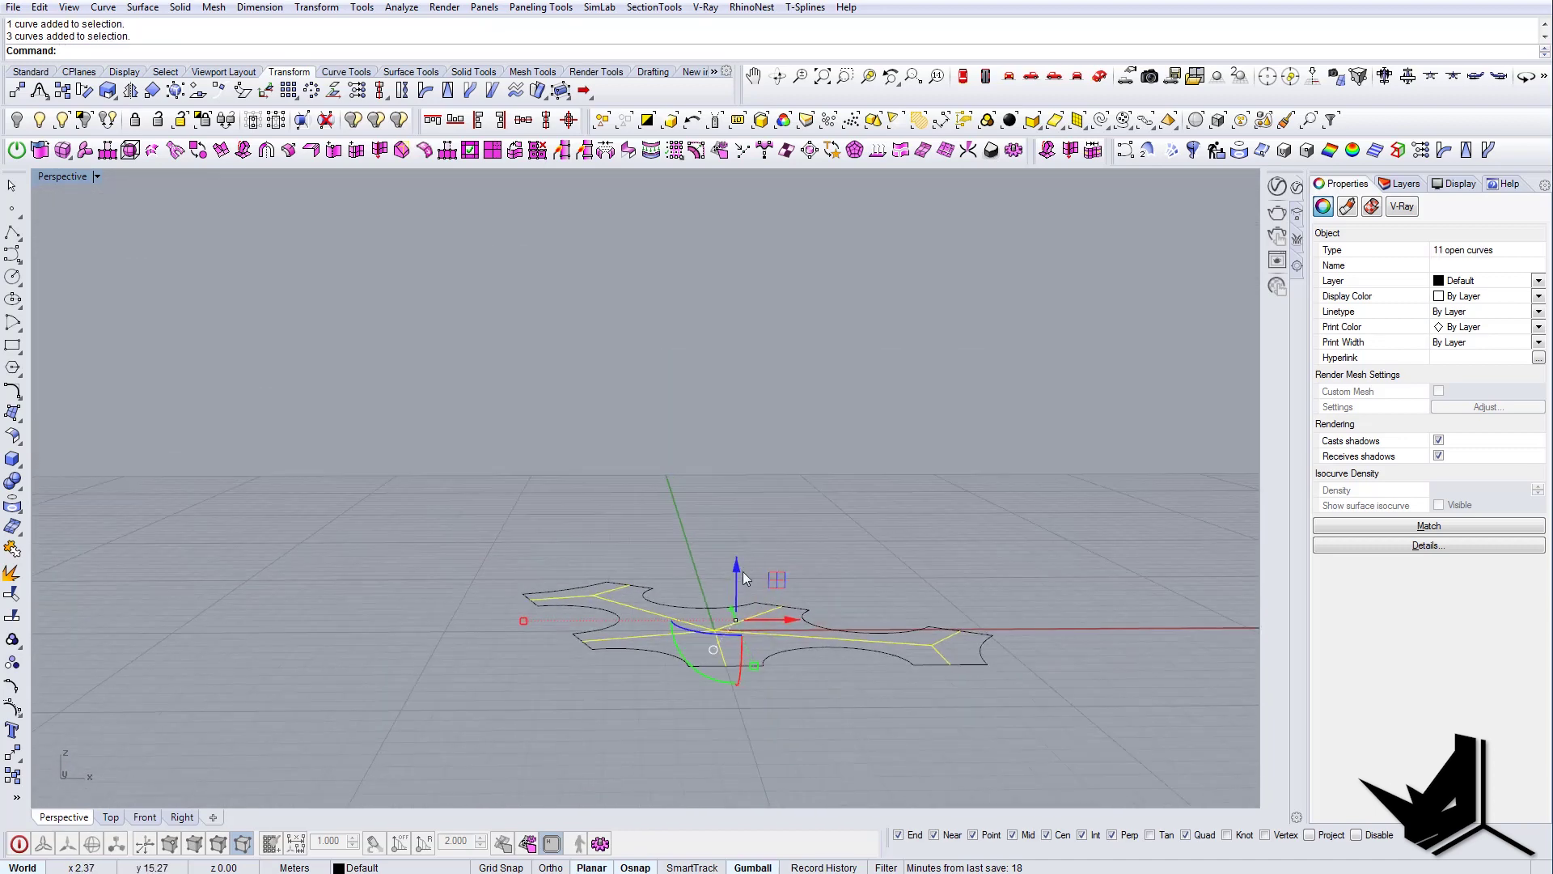
left_click_drag(726, 211, 741, 203)
right_click_drag(753, 327, 747, 419)
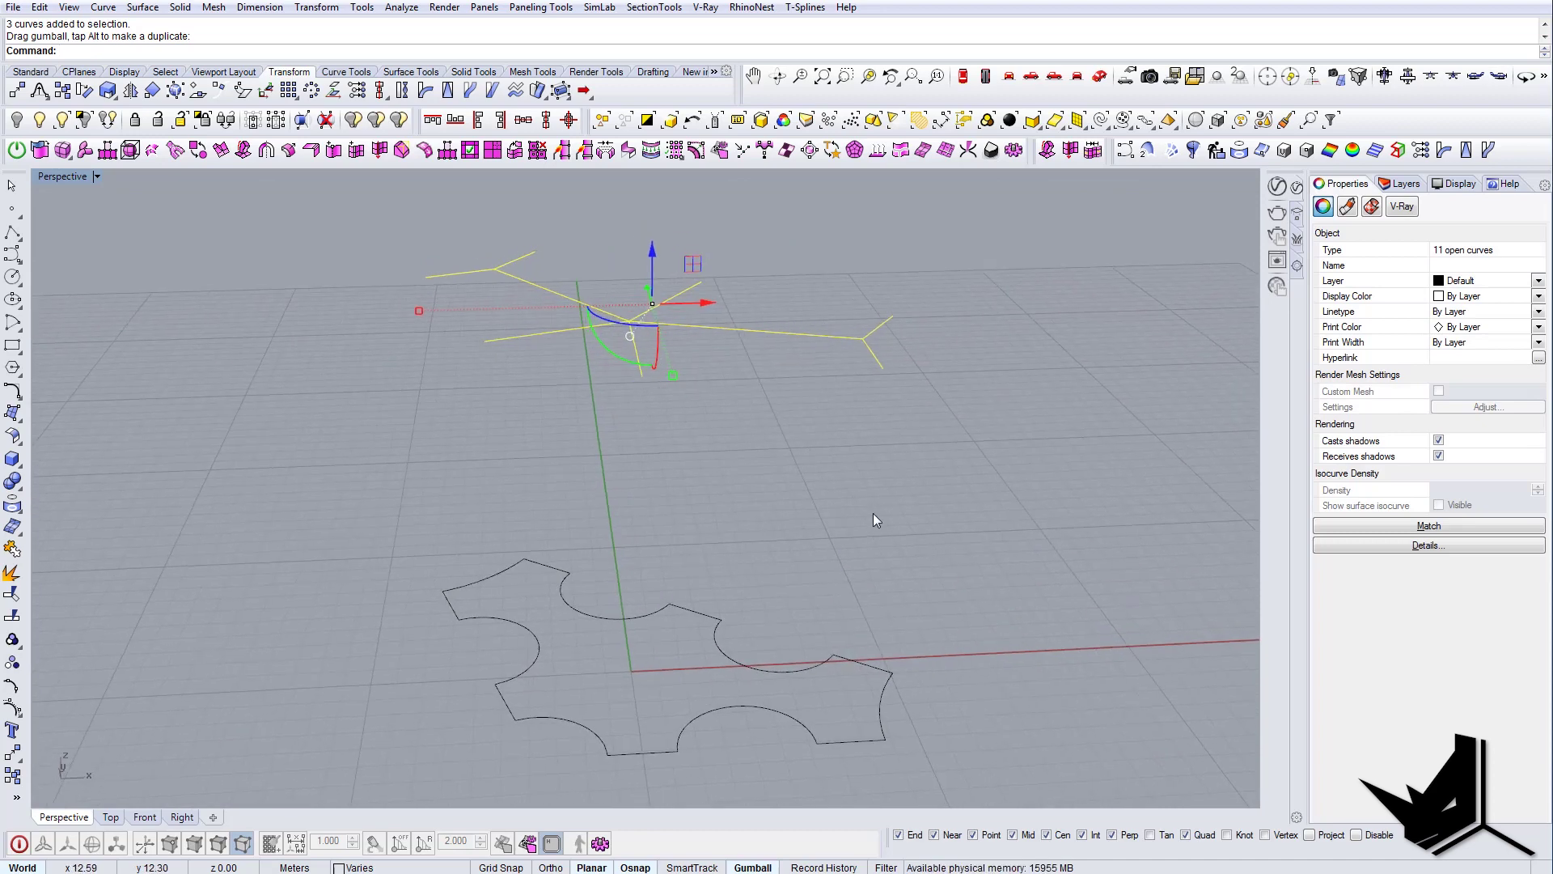
left_click(872, 514)
right_click_drag(861, 555, 744, 556)
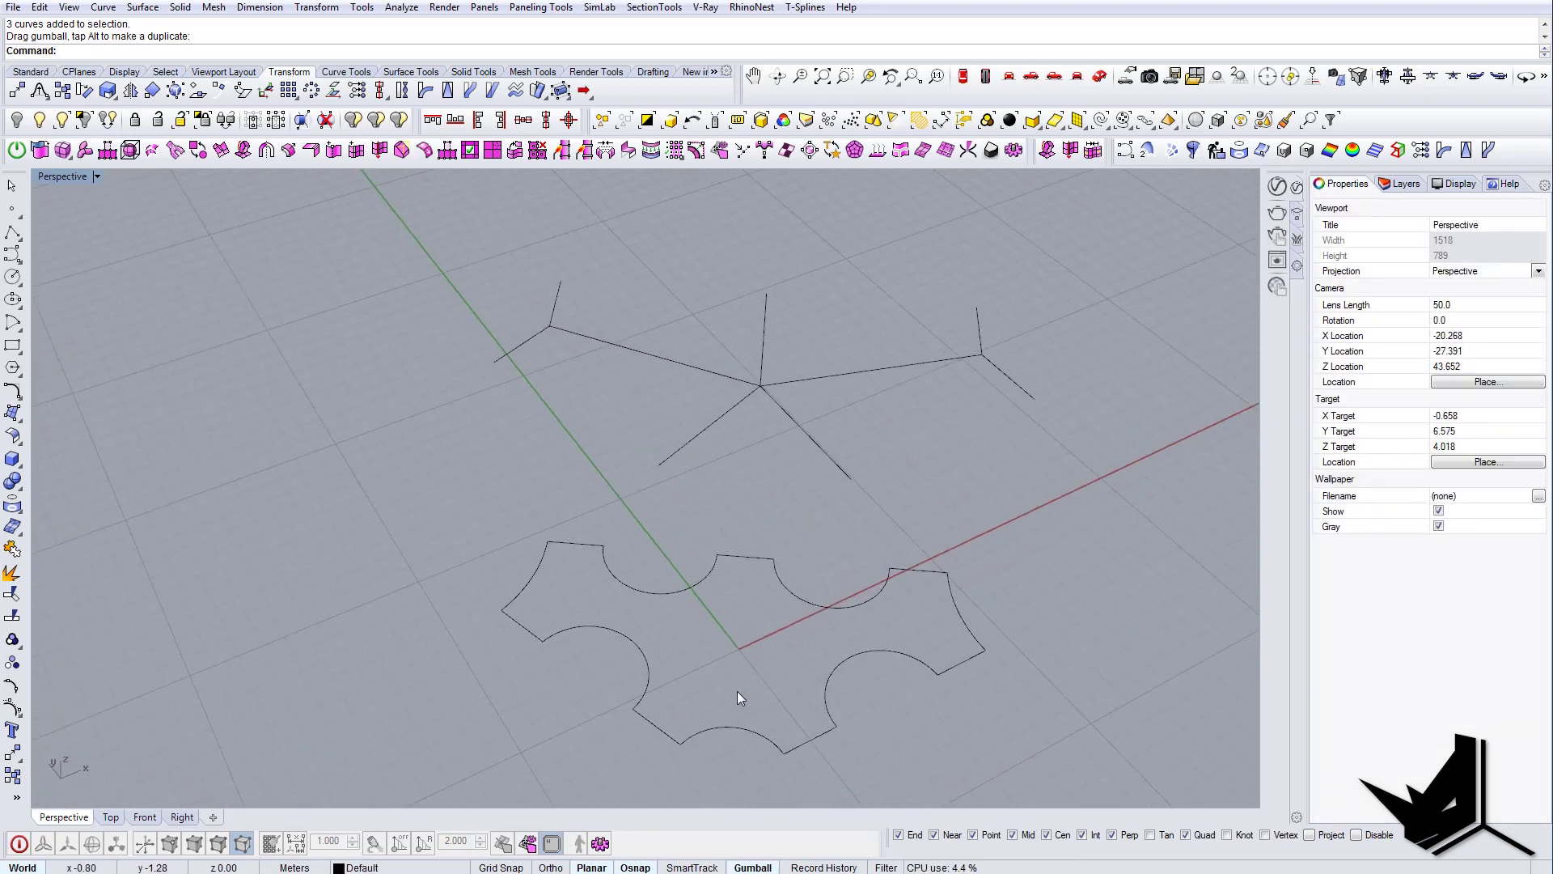
- In the Top view, draw a line from the raised central junction perpendicular to the arc between the lower-left and bottom arms
right_click_drag(738, 697, 751, 748)
left_click(763, 717)
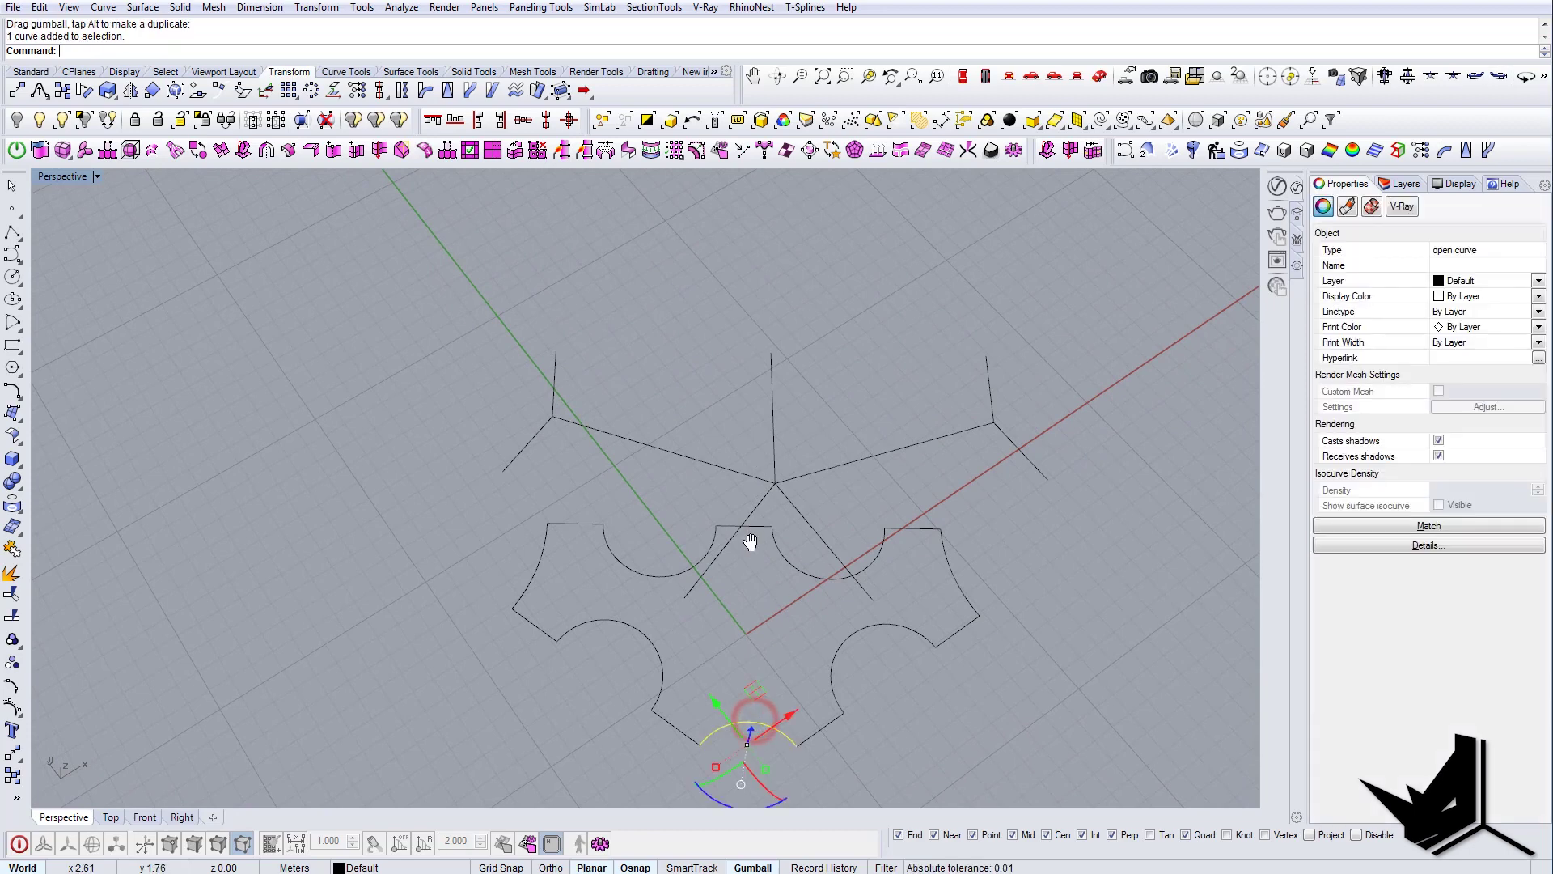
right_click_drag(749, 541, 757, 416)
left_click(962, 75)
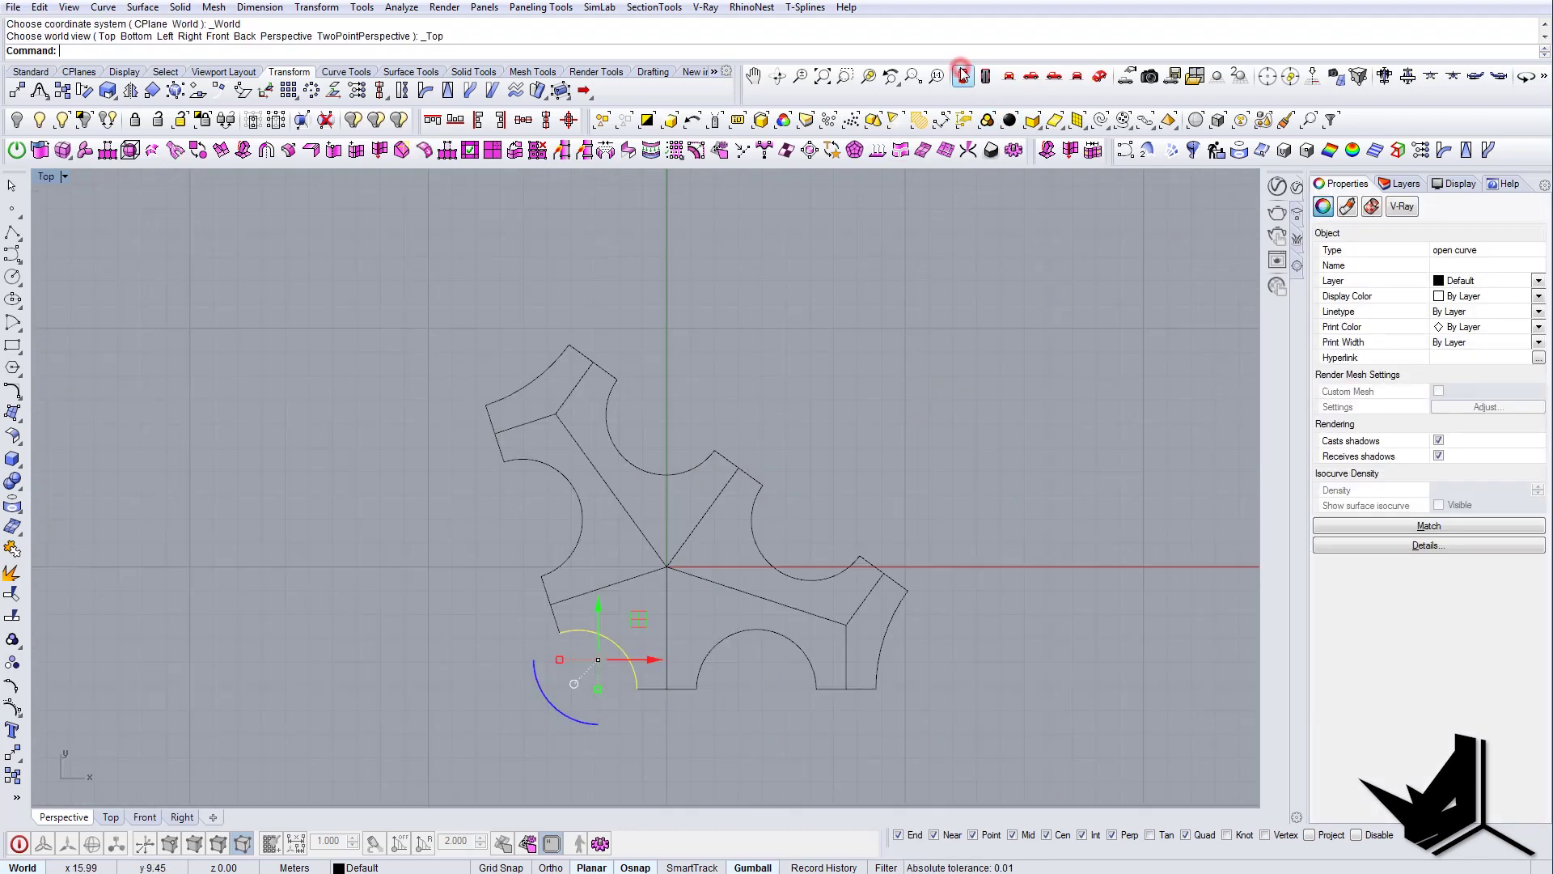
right_click_drag(716, 616, 764, 603)
type("L")
key("Return")
scroll(688, 604, "up", 3)
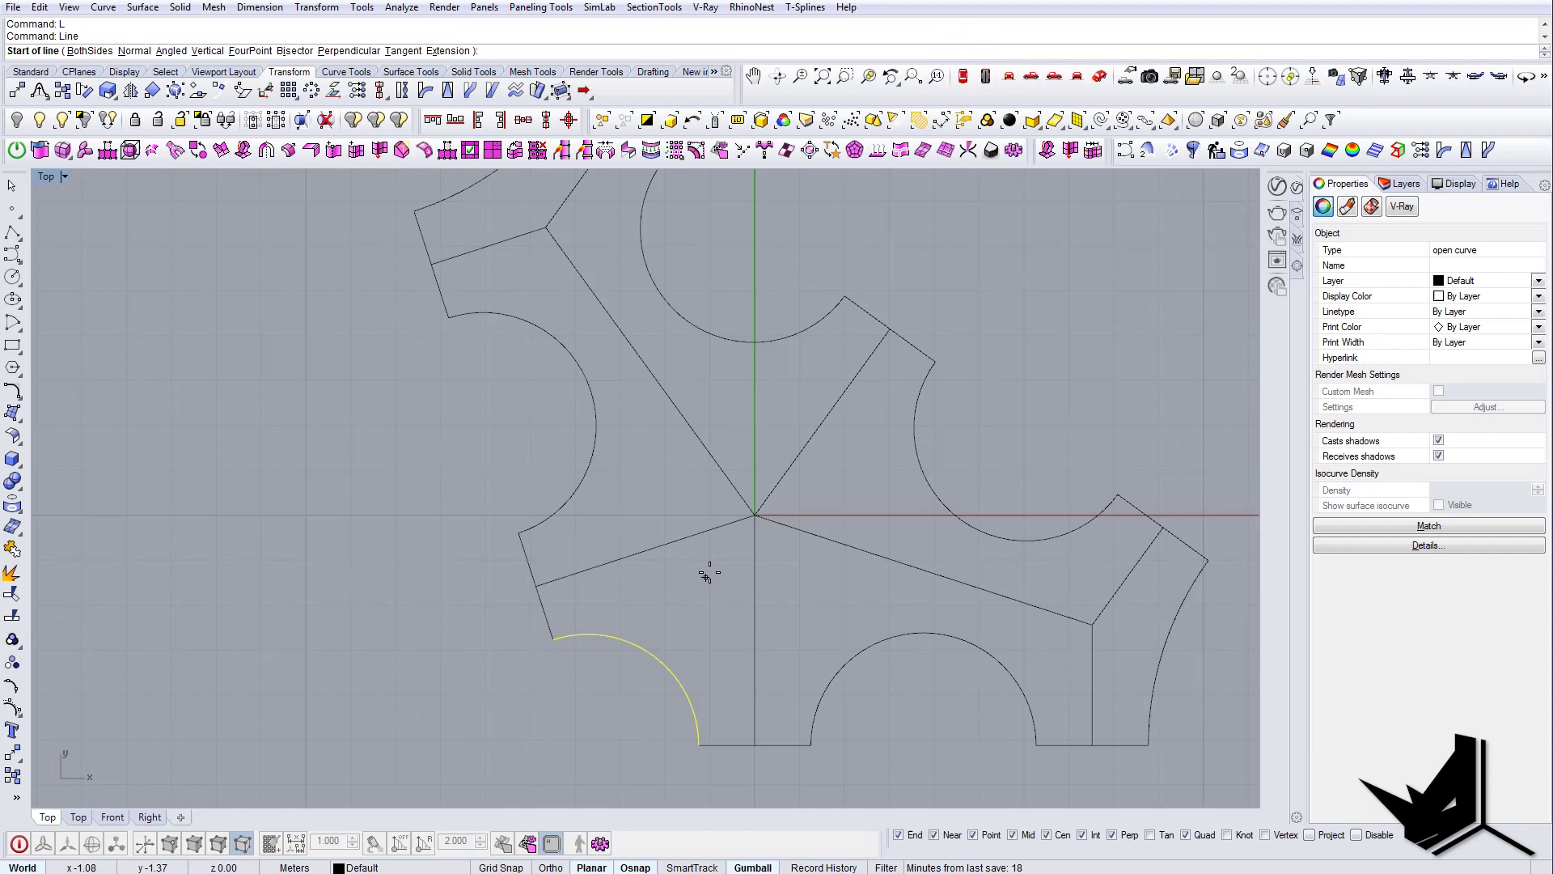
left_click(755, 514)
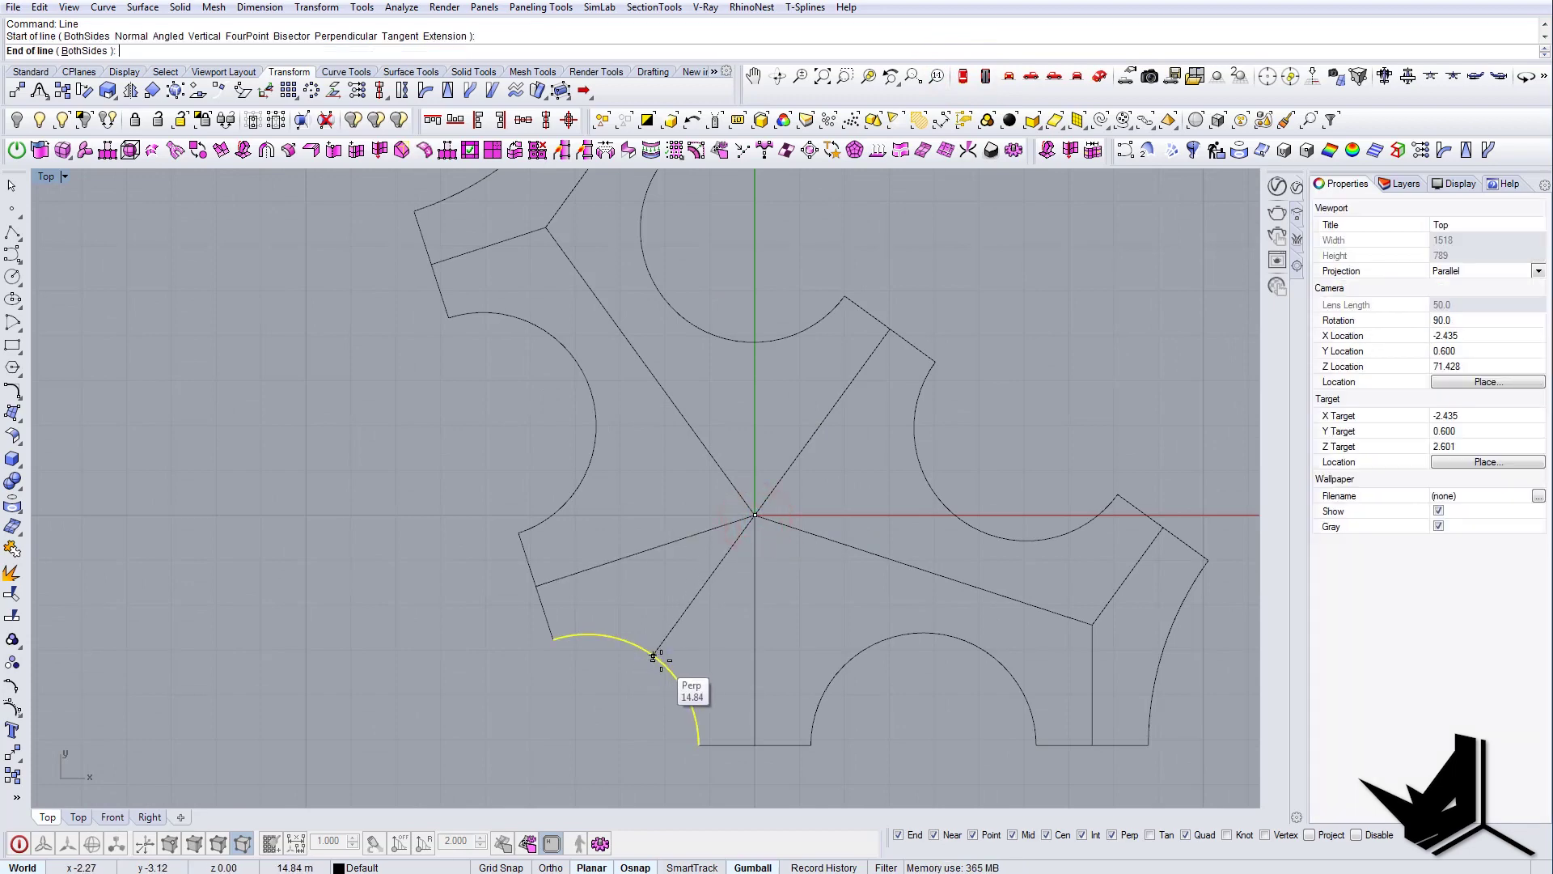
scroll(661, 661, "down", 3)
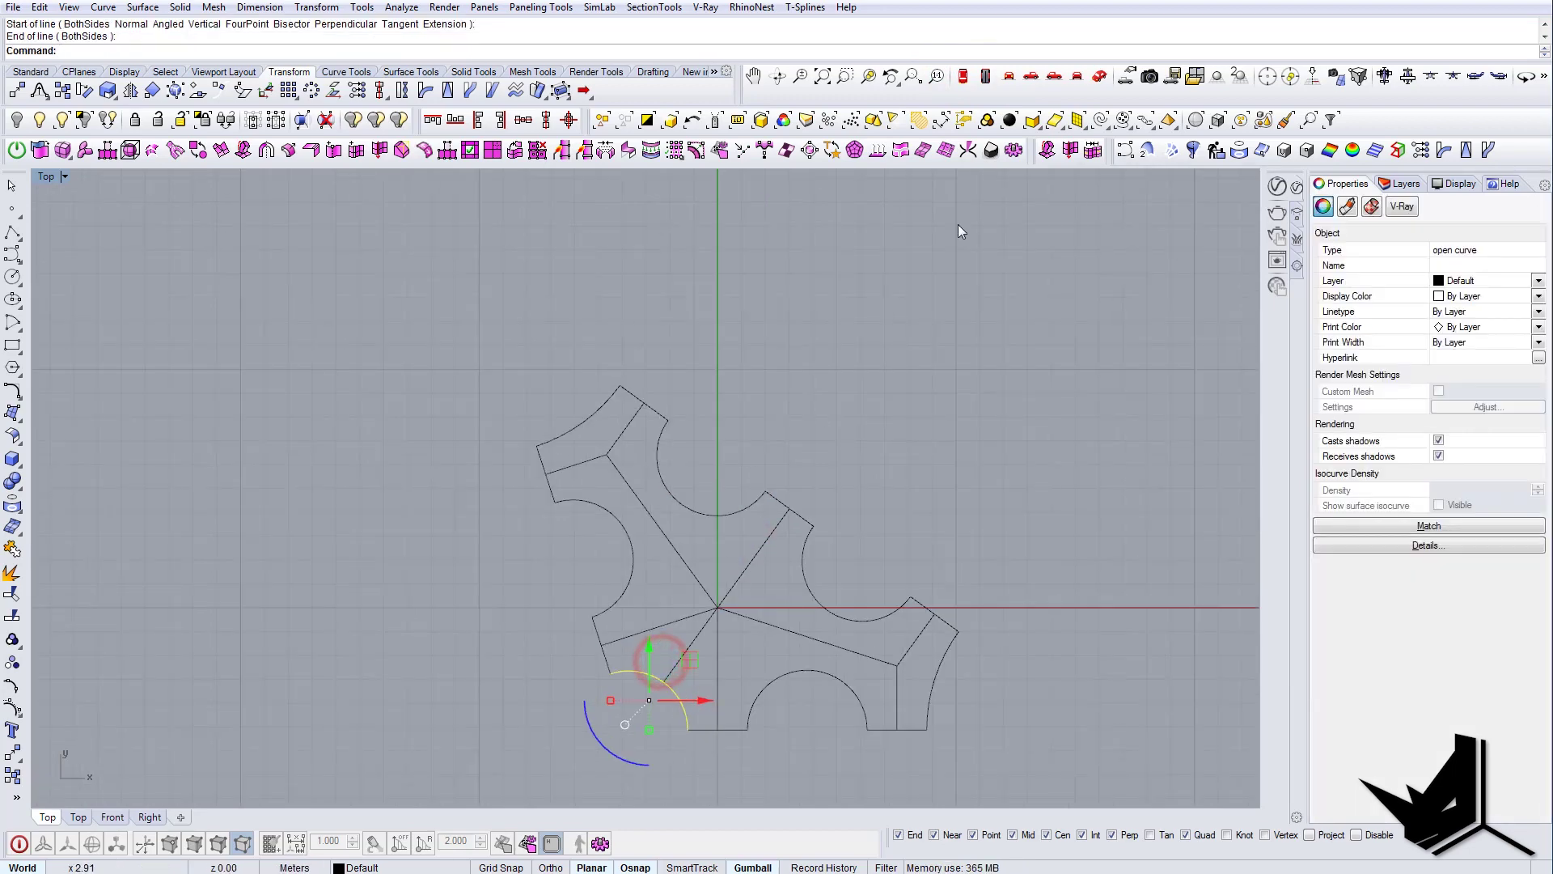
- Split the arc between the lower-left and bottom arms where the new line meets it
left_click(1100, 77)
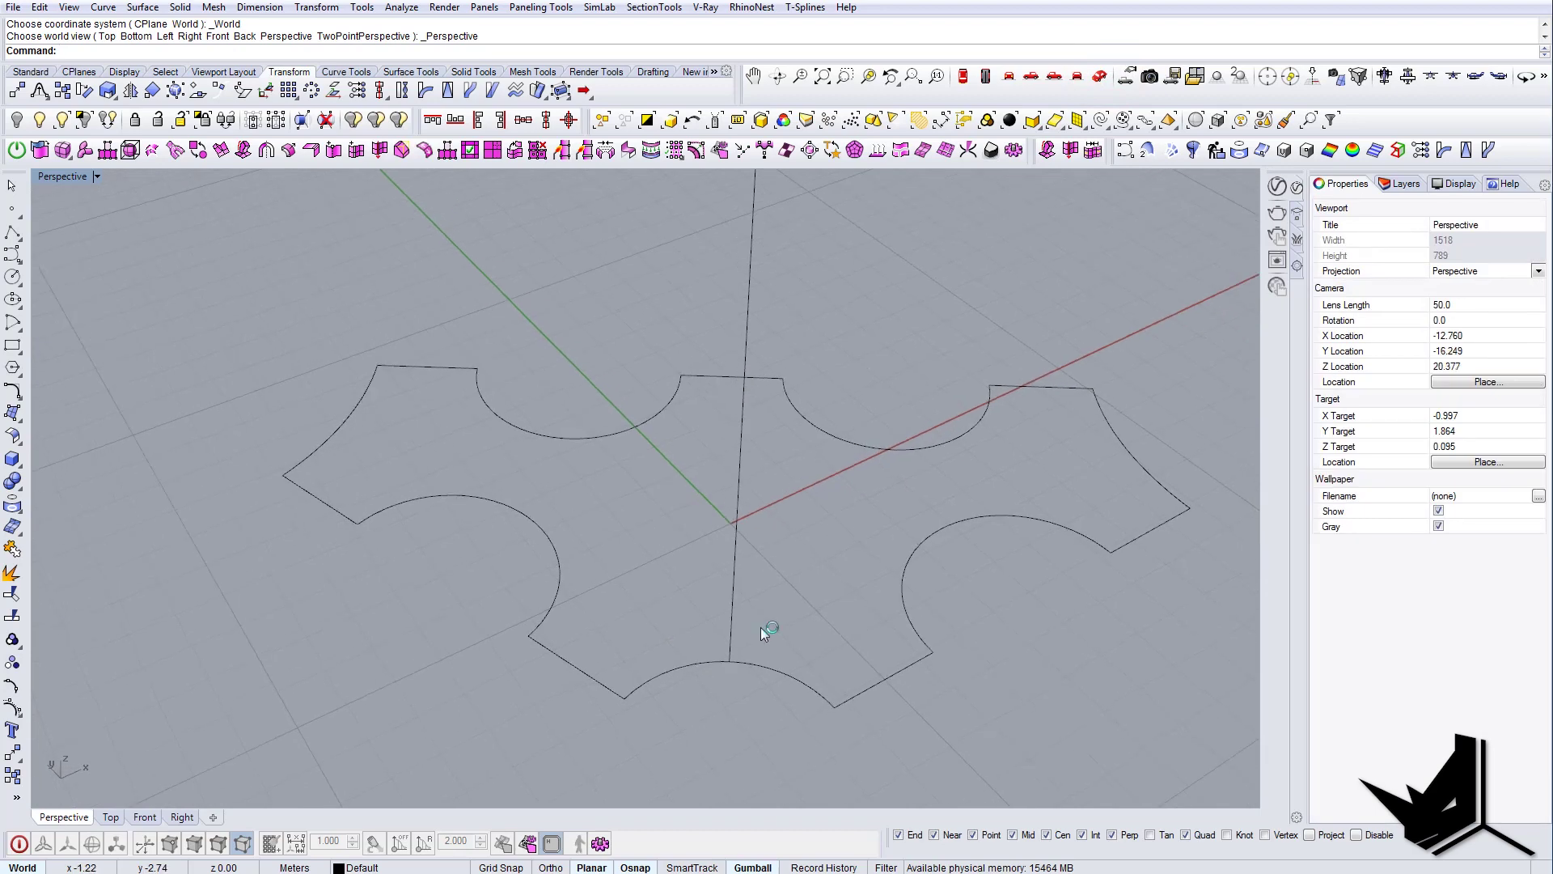
key("Return")
left_click(765, 670)
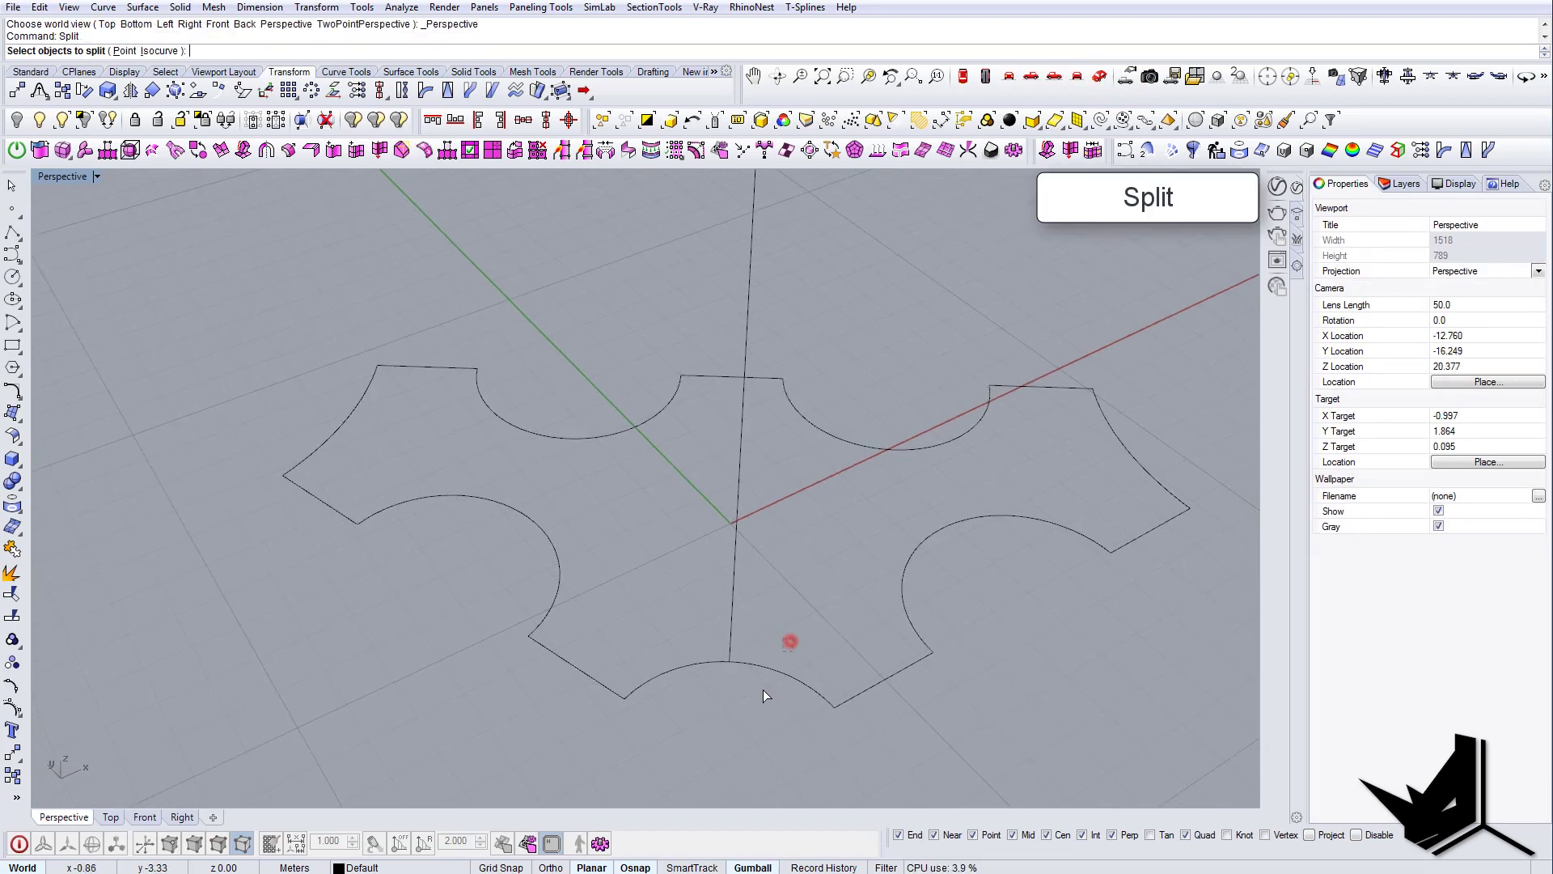
key("Return")
left_click(756, 665)
right_click_drag(756, 665, 783, 564)
key("Escape")
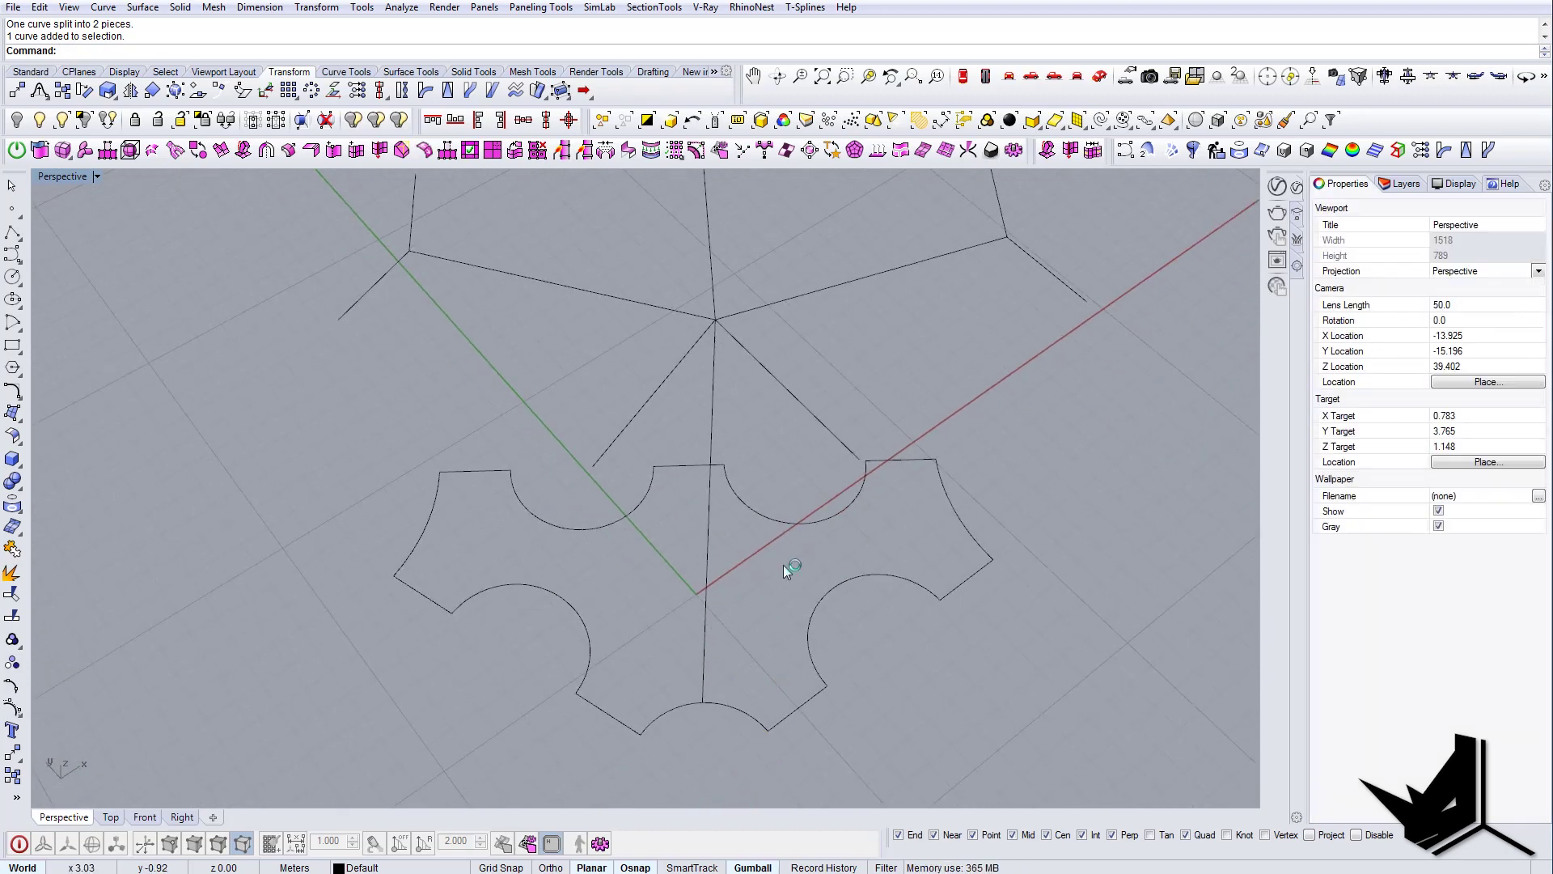
- Divide the right half of the split arc and the raised ridge line on the same side into 13 segments each
left_click(725, 715)
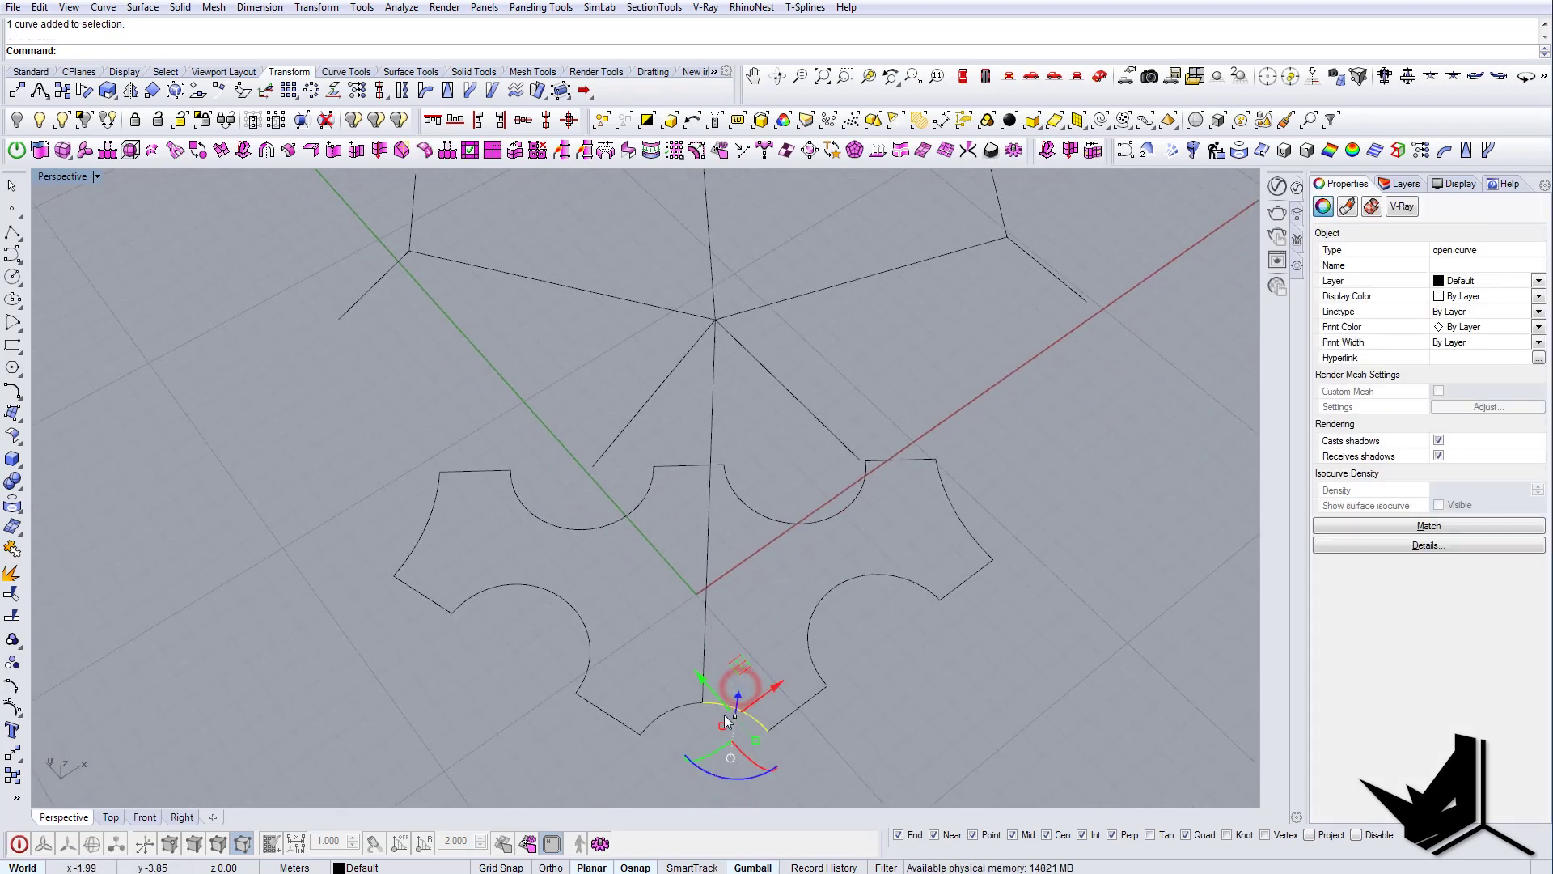
type("Divide")
key("Return")
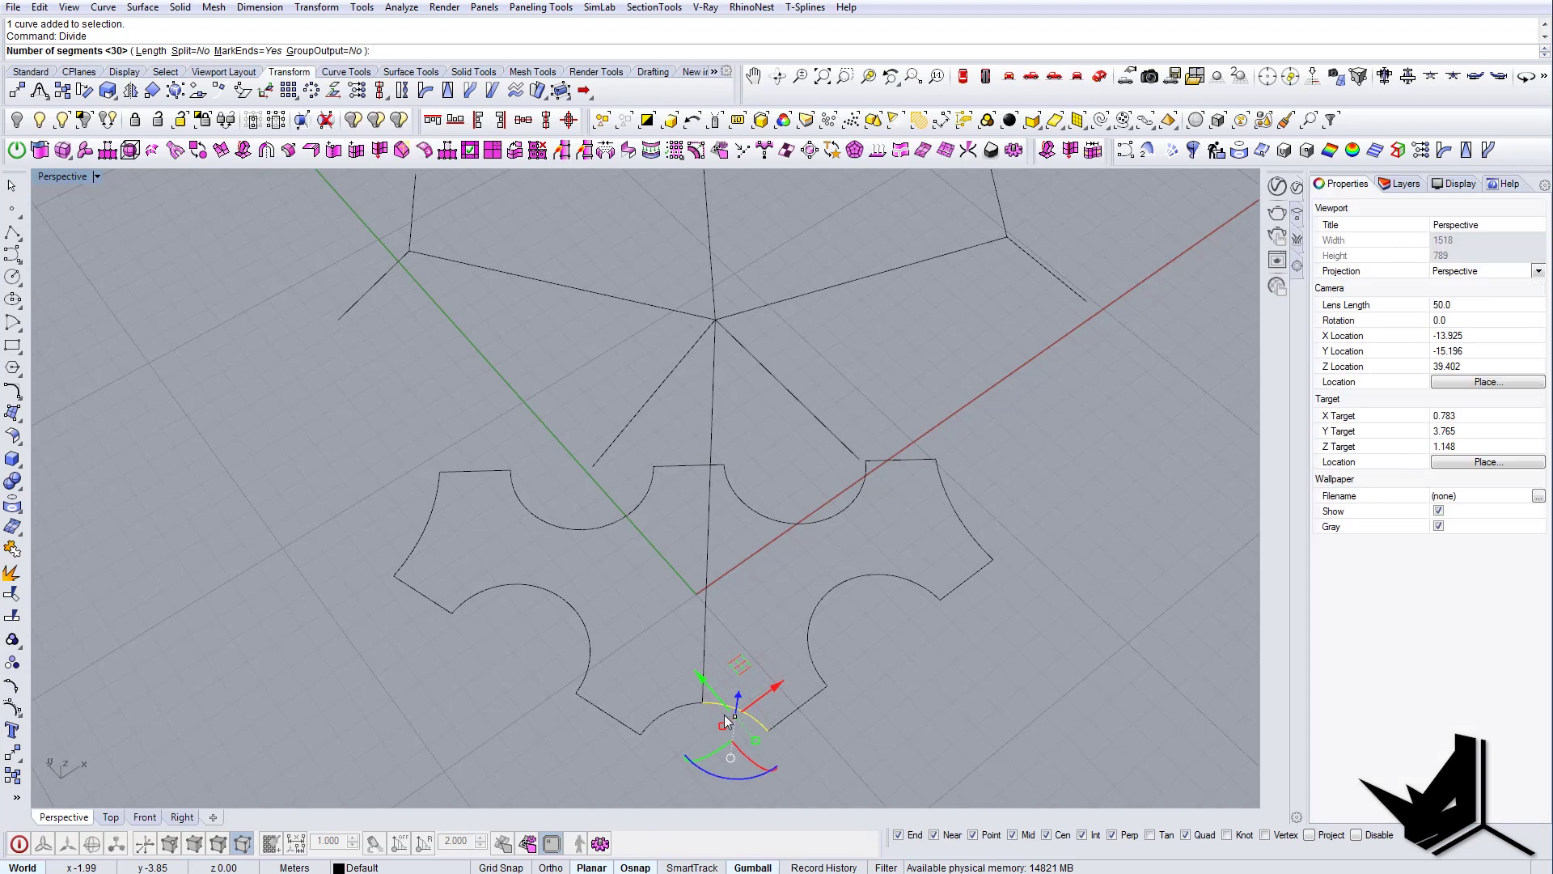
key("Return")
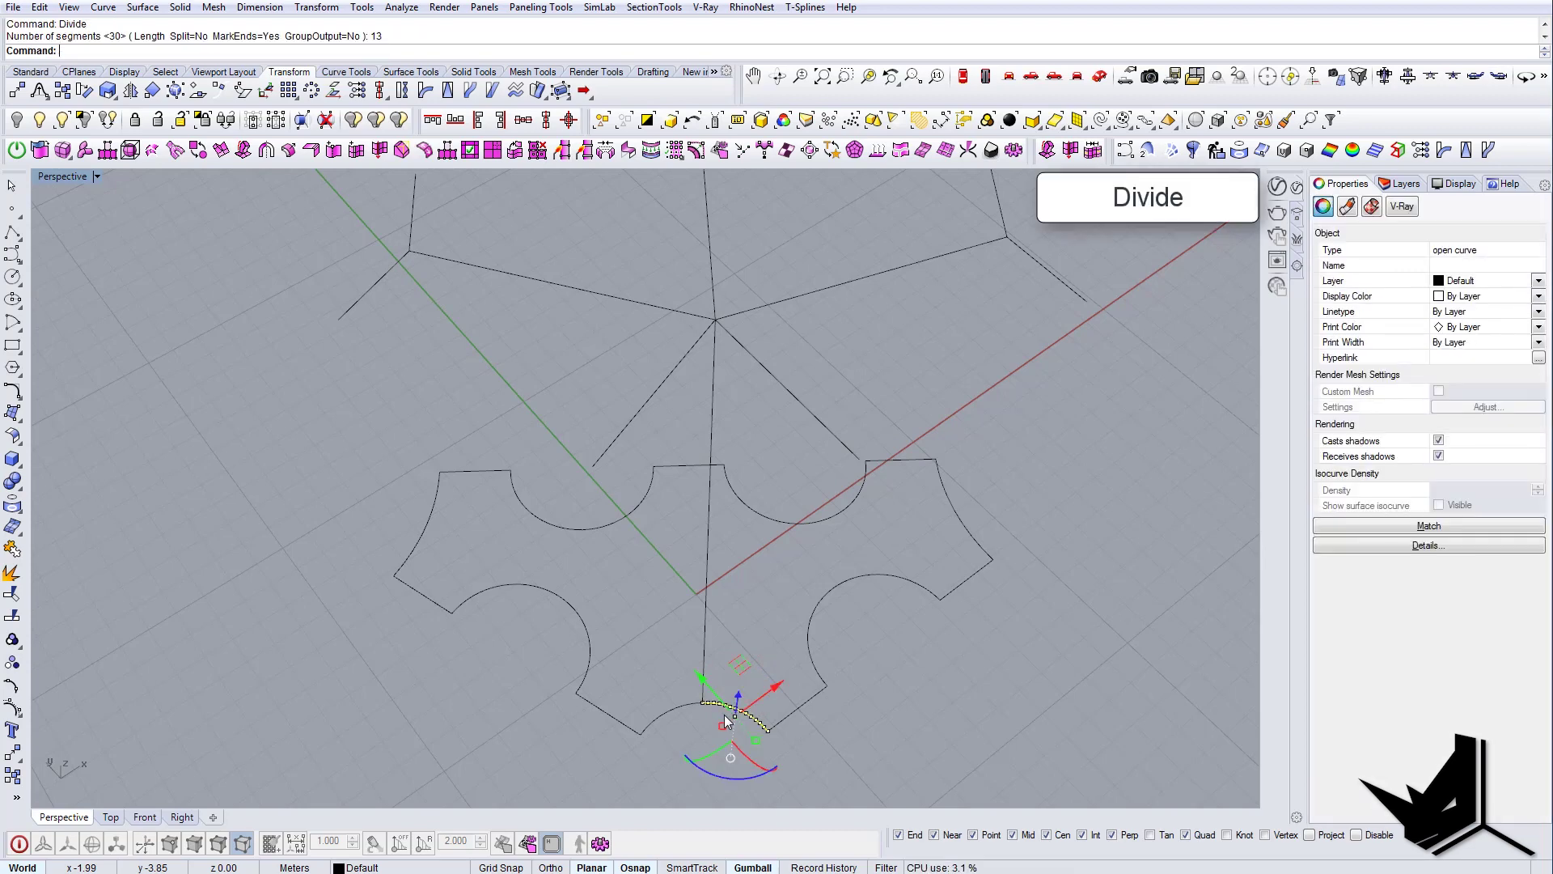
right_click_drag(825, 396, 816, 455, "shift")
left_click_drag(794, 423, 741, 450)
key("Return")
key("Return")
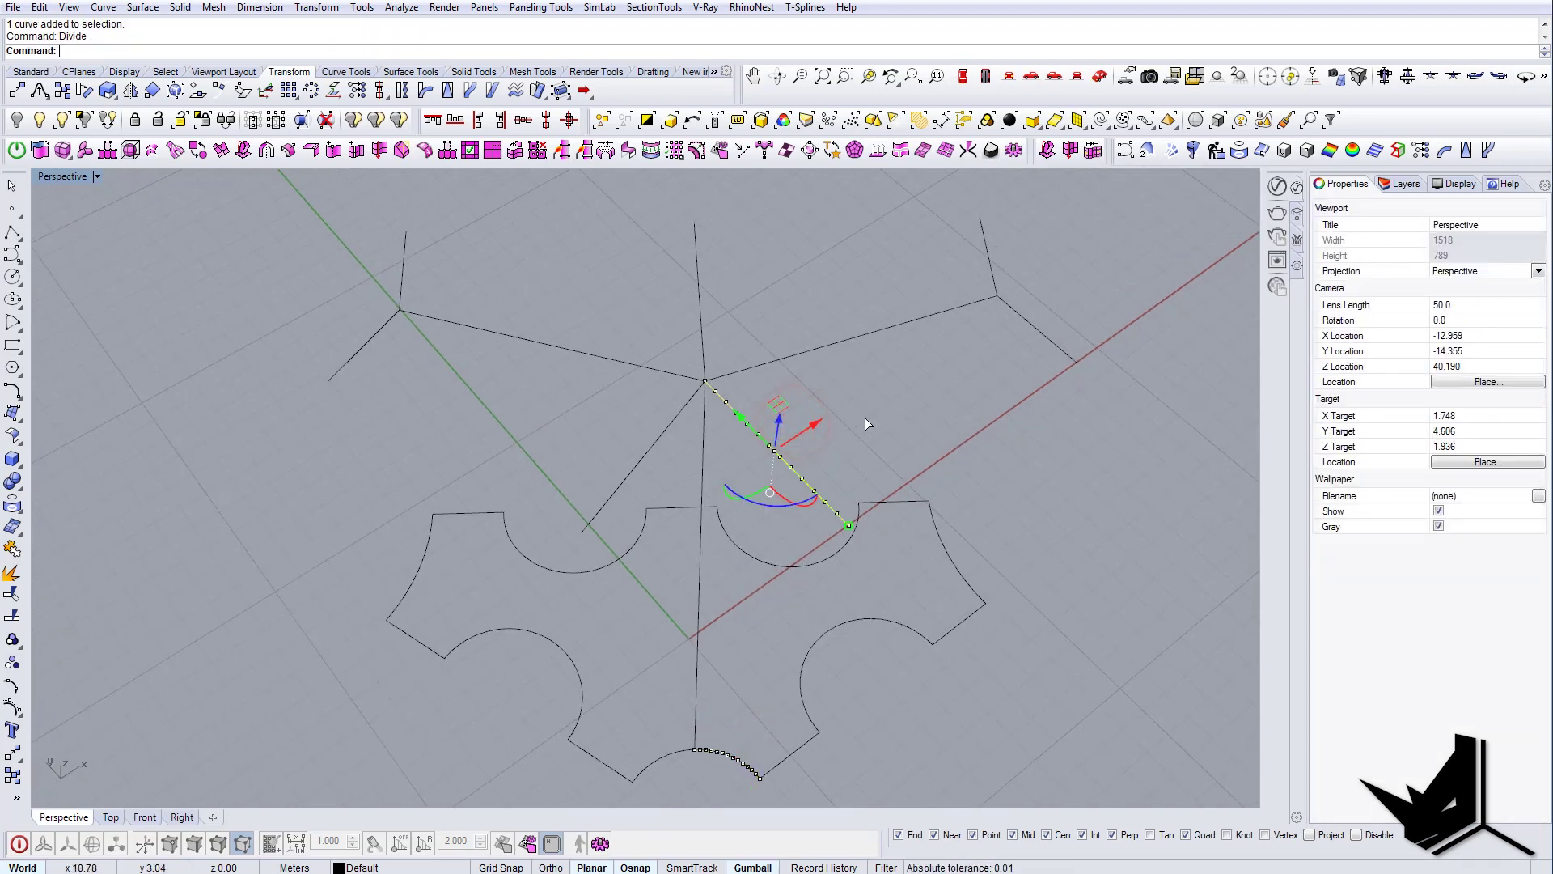
- Divide the left half of the split arc and the raised ridge line on that side with the same segment count
right_click_drag(866, 418, 564, 398)
key("Escape")
right_click_drag(550, 718, 710, 531, "shift")
right_click(596, 648)
left_click(596, 654)
key("Escape")
left_click(596, 653)
key("Escape")
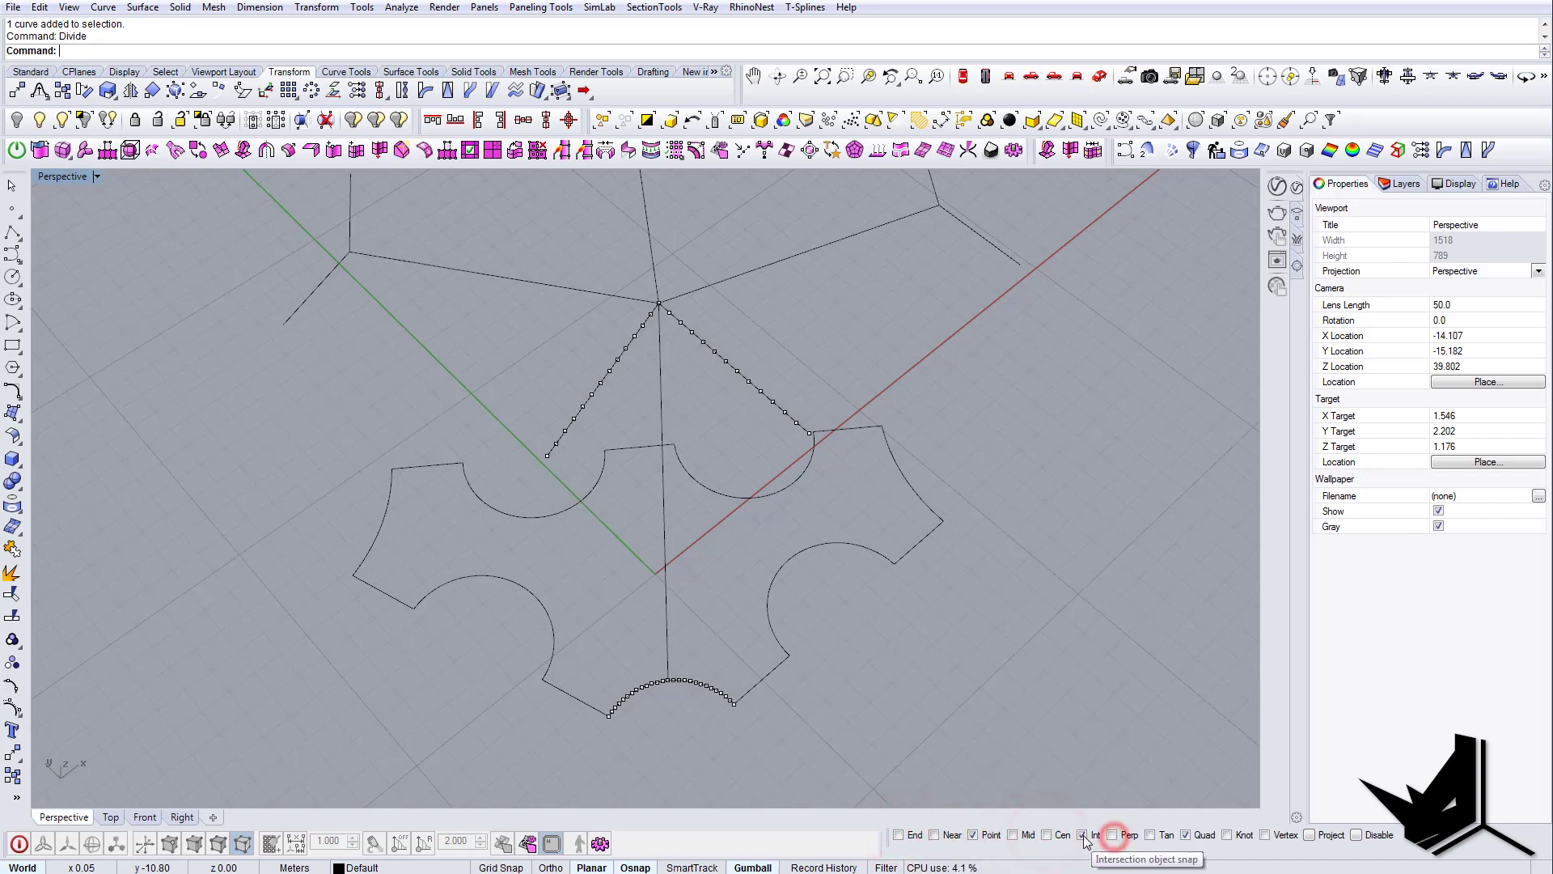
- With only the Point snap active, connect the first three division points at the arc's right end to the right ridge's outermost points with lines
right_click_drag(643, 511, 715, 575)
type("P")
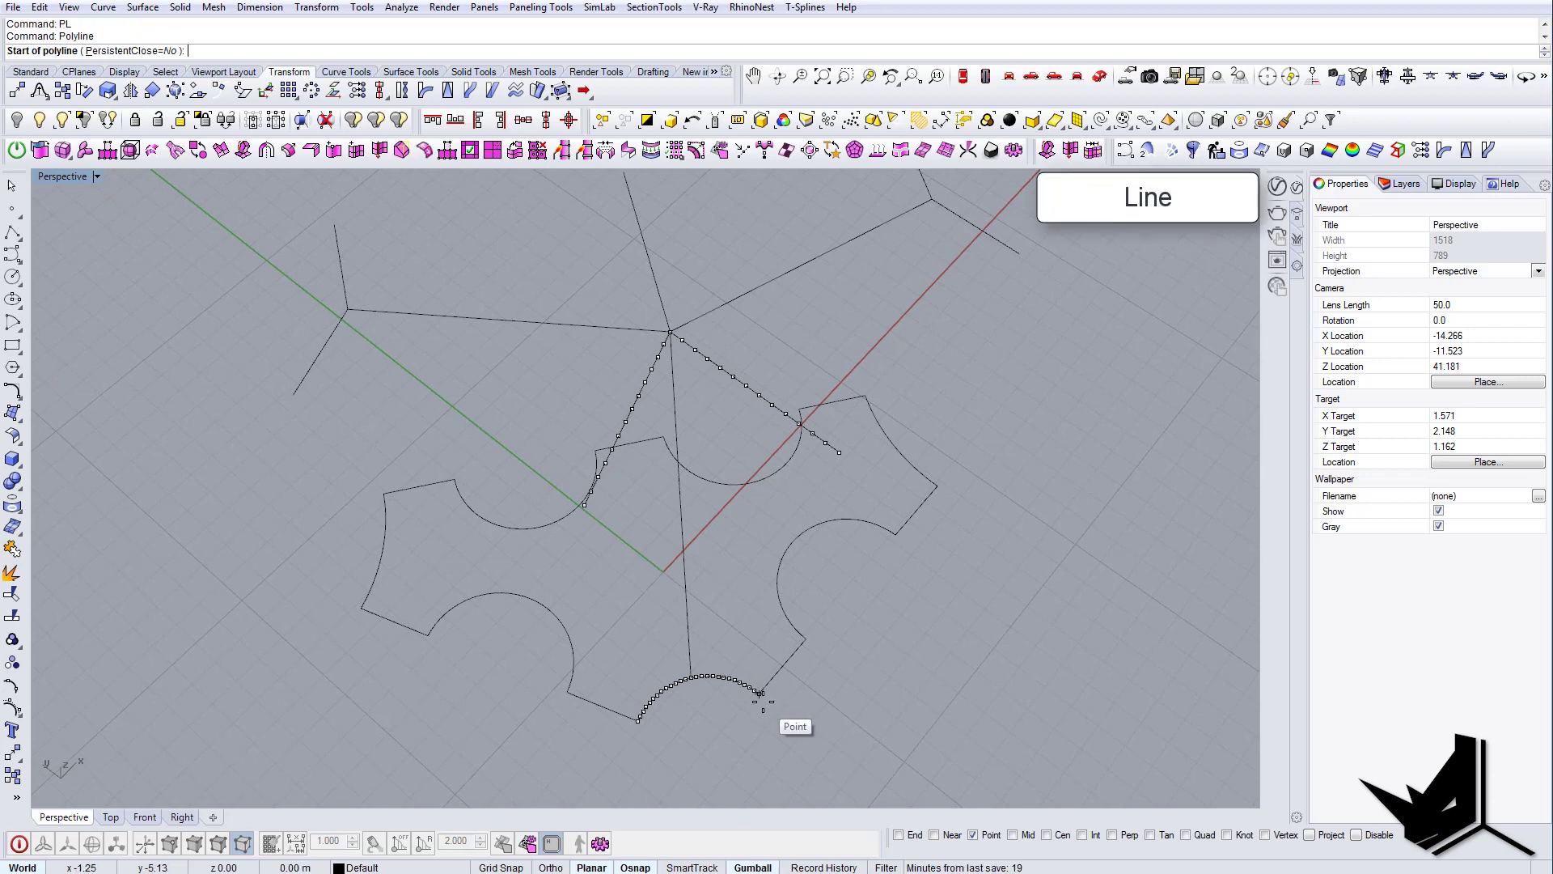
type("L")
key("Return")
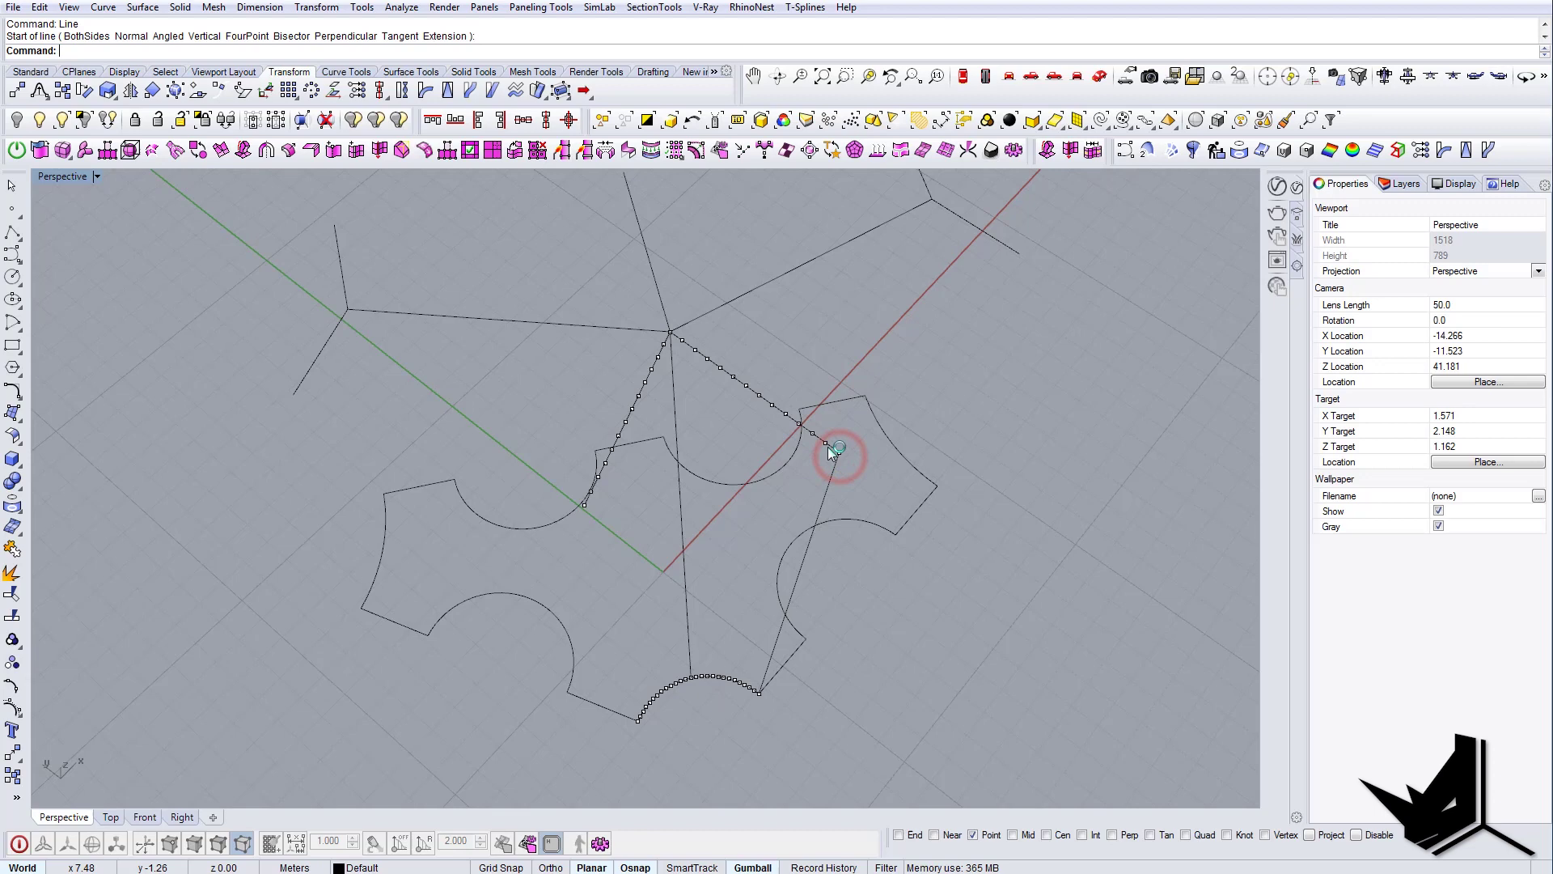
left_click(828, 446)
scroll(759, 709, "up", 5)
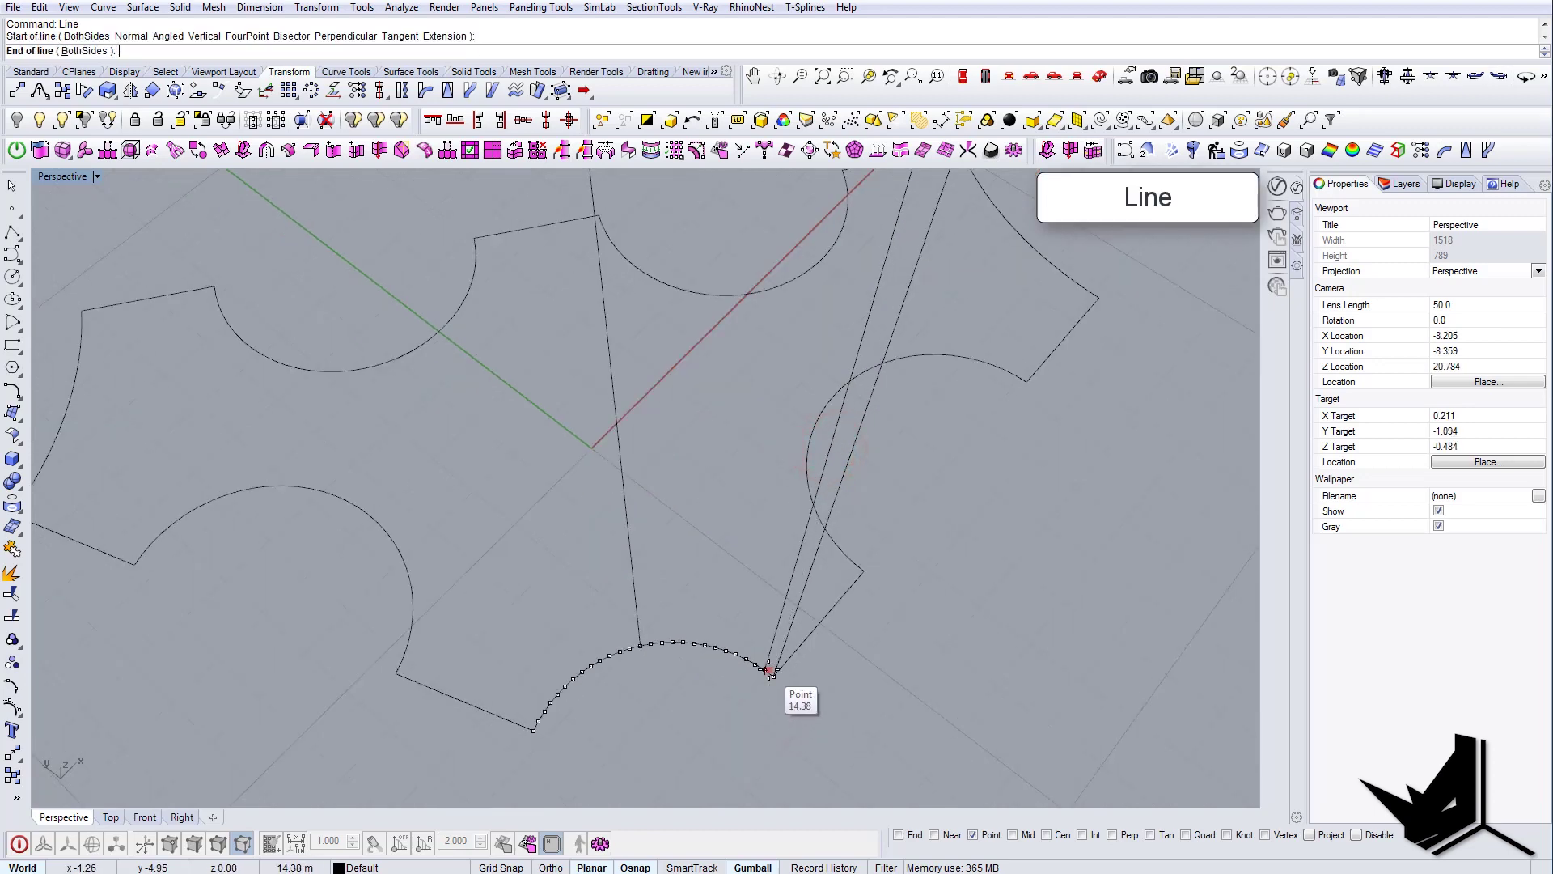
scroll(763, 670, "down", 4)
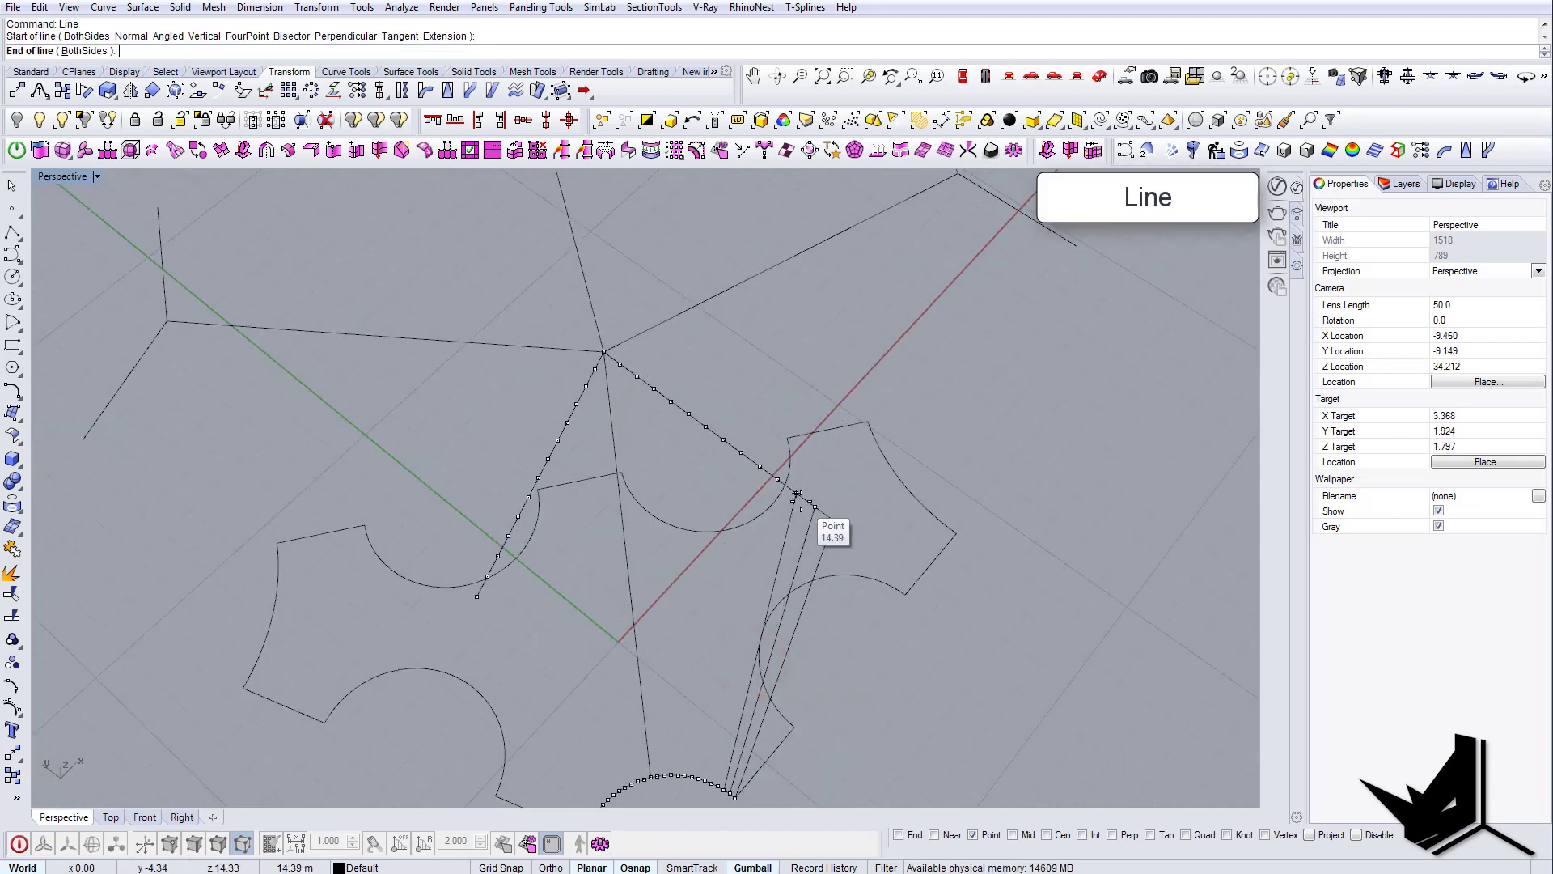
left_click(801, 501)
right_click(801, 501)
- Draw the fourth, fifth and sixth rafter lines between matching division points of the arc and the right ridge
right_click_drag(710, 580, 827, 524, "shift")
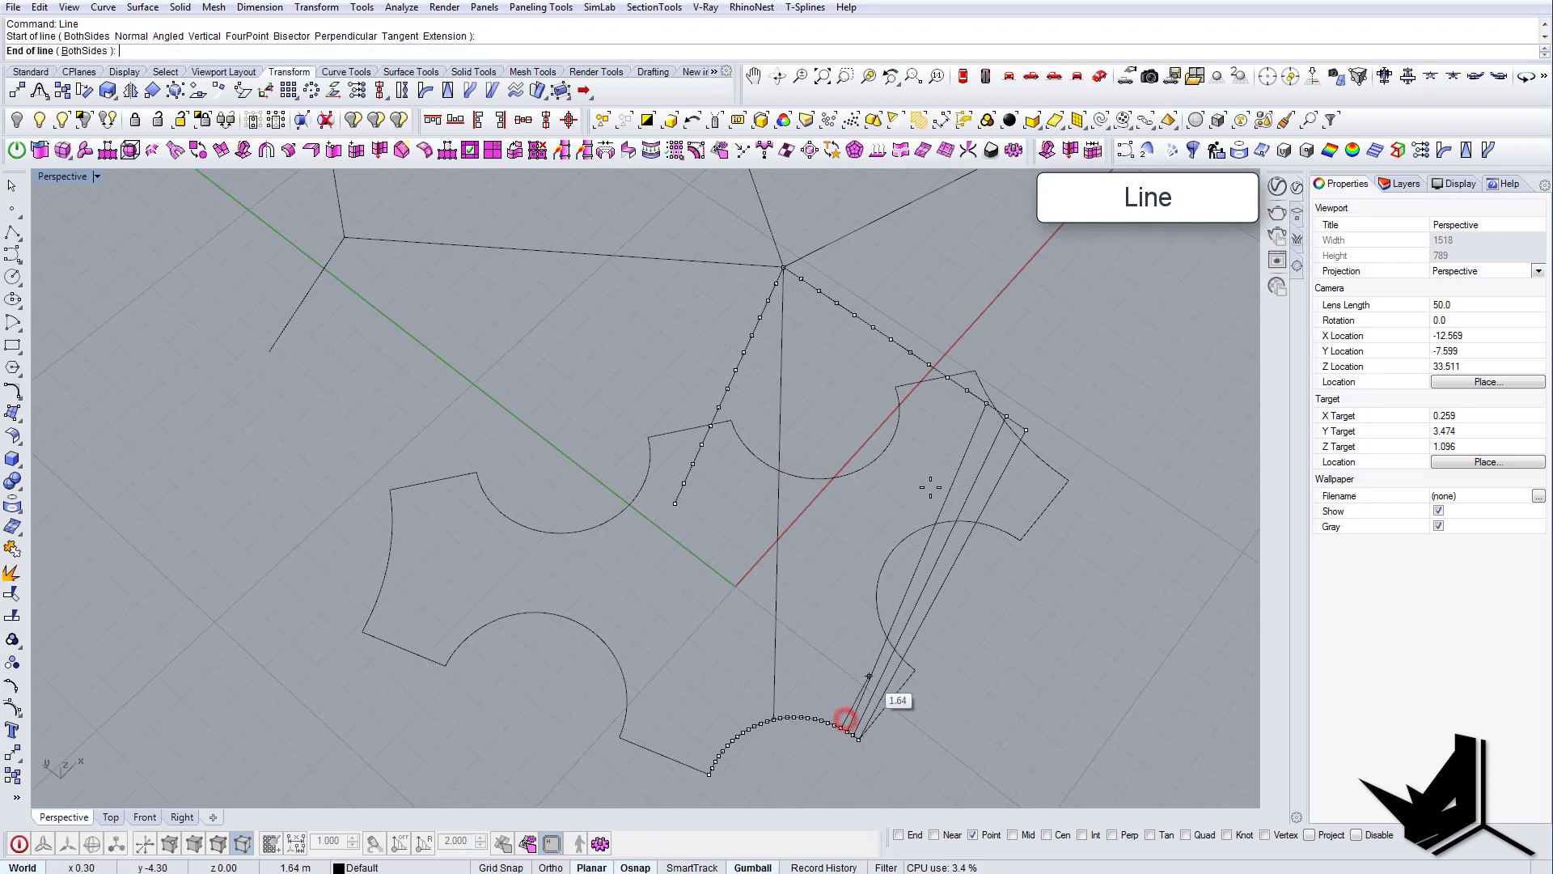
left_click(967, 392)
right_click(967, 392)
right_click_drag(947, 392, 928, 432, "shift")
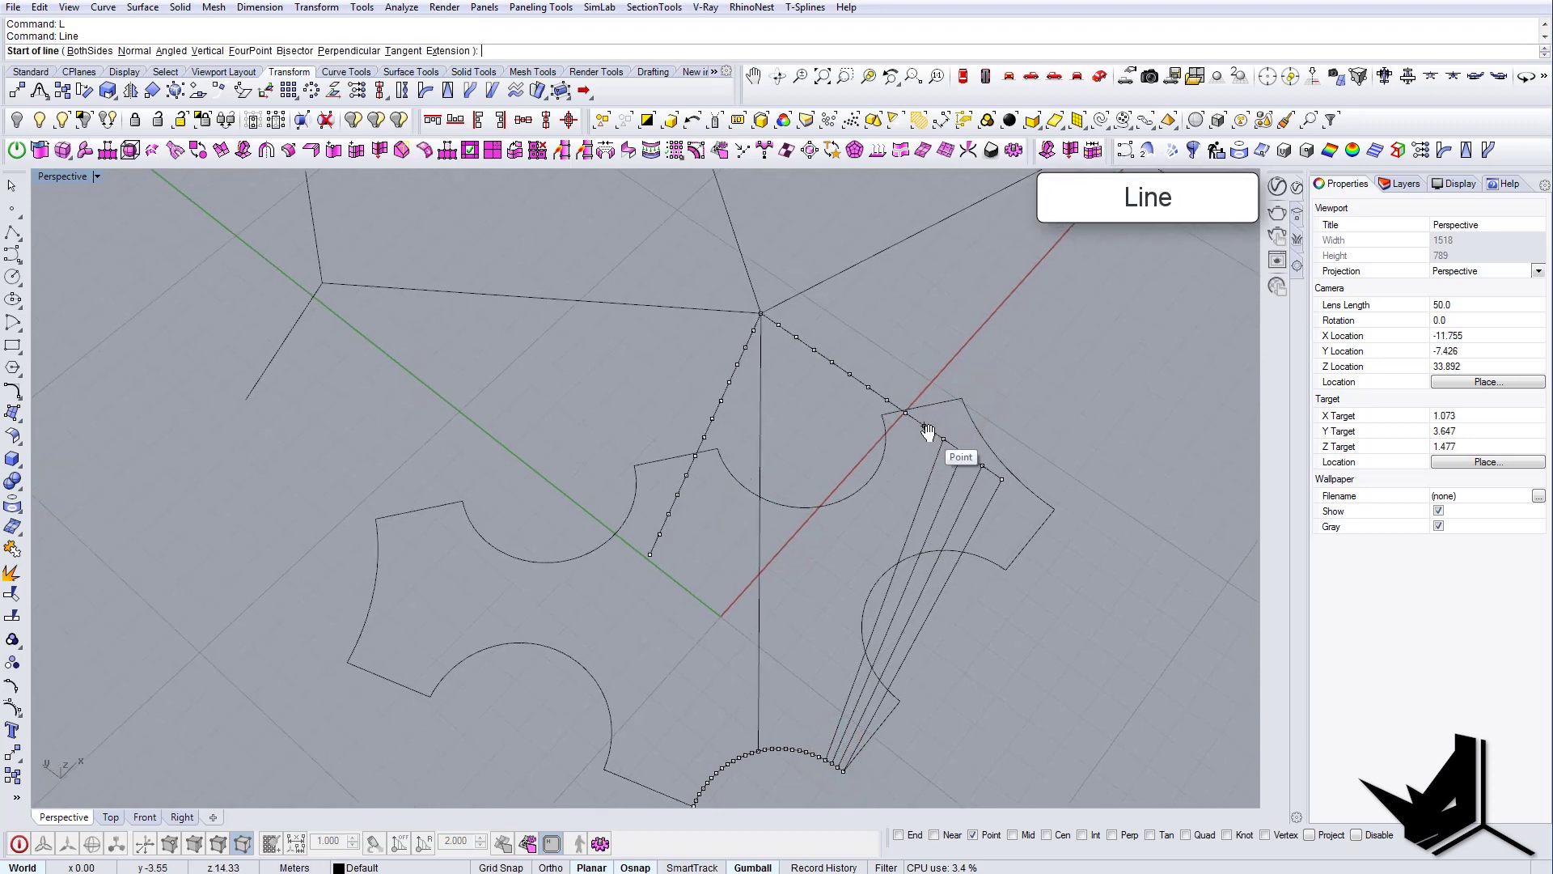
left_click(818, 756)
right_click(813, 755)
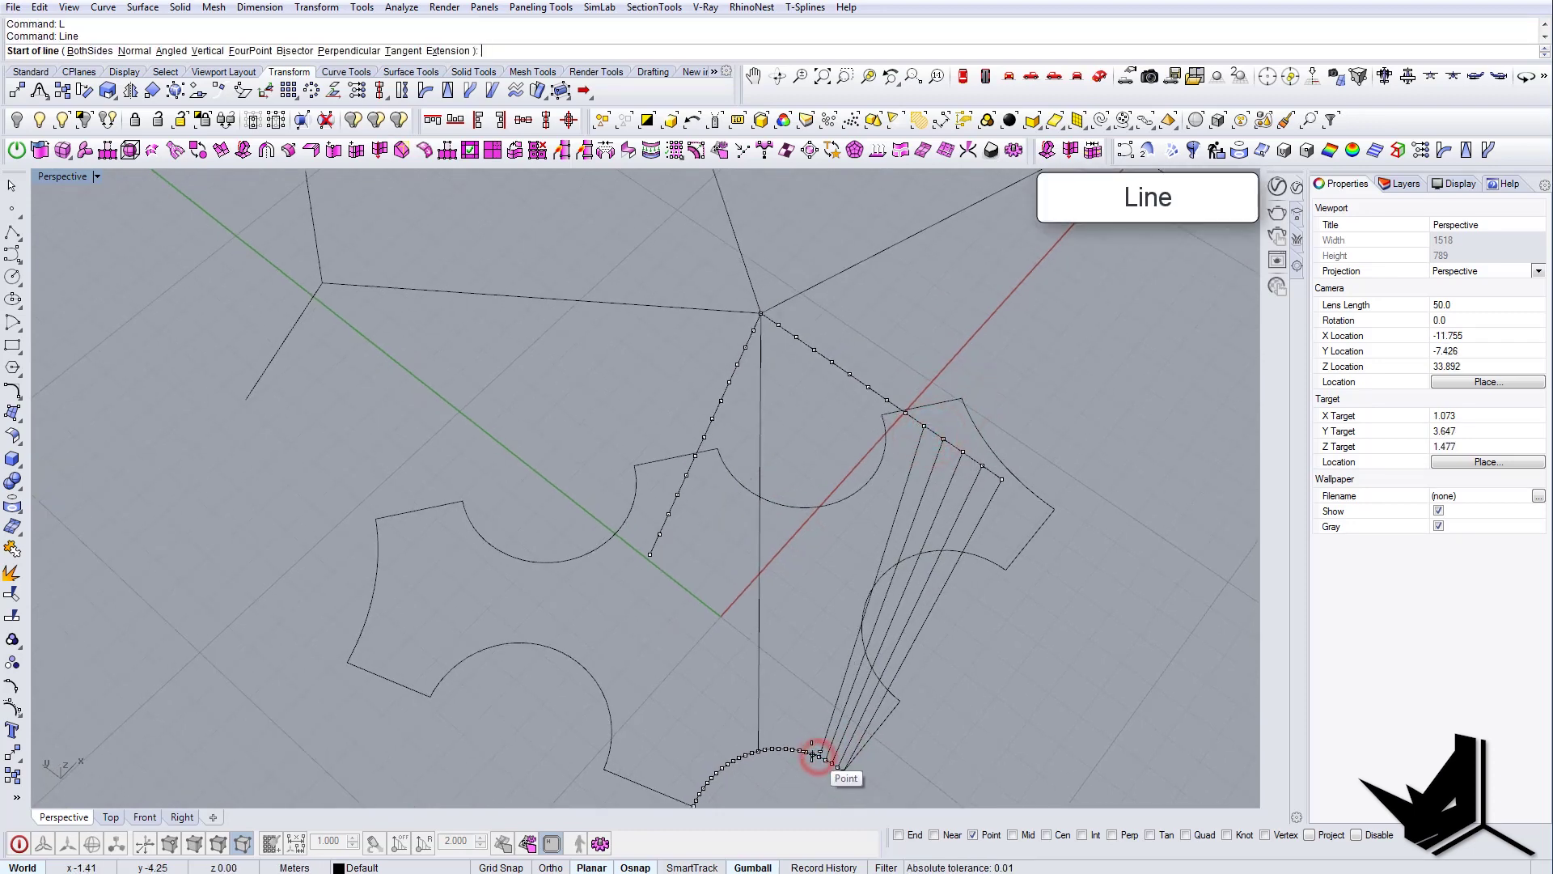
left_click(907, 414)
- Continue the rafter lines between matching division points of the arc and the right ridge, up to the eighth
right_click_drag(903, 418, 808, 476, "shift")
right_click(809, 478)
left_click(809, 479)
right_click_drag(739, 748, 806, 655, "shift")
scroll(813, 712, "up", 3)
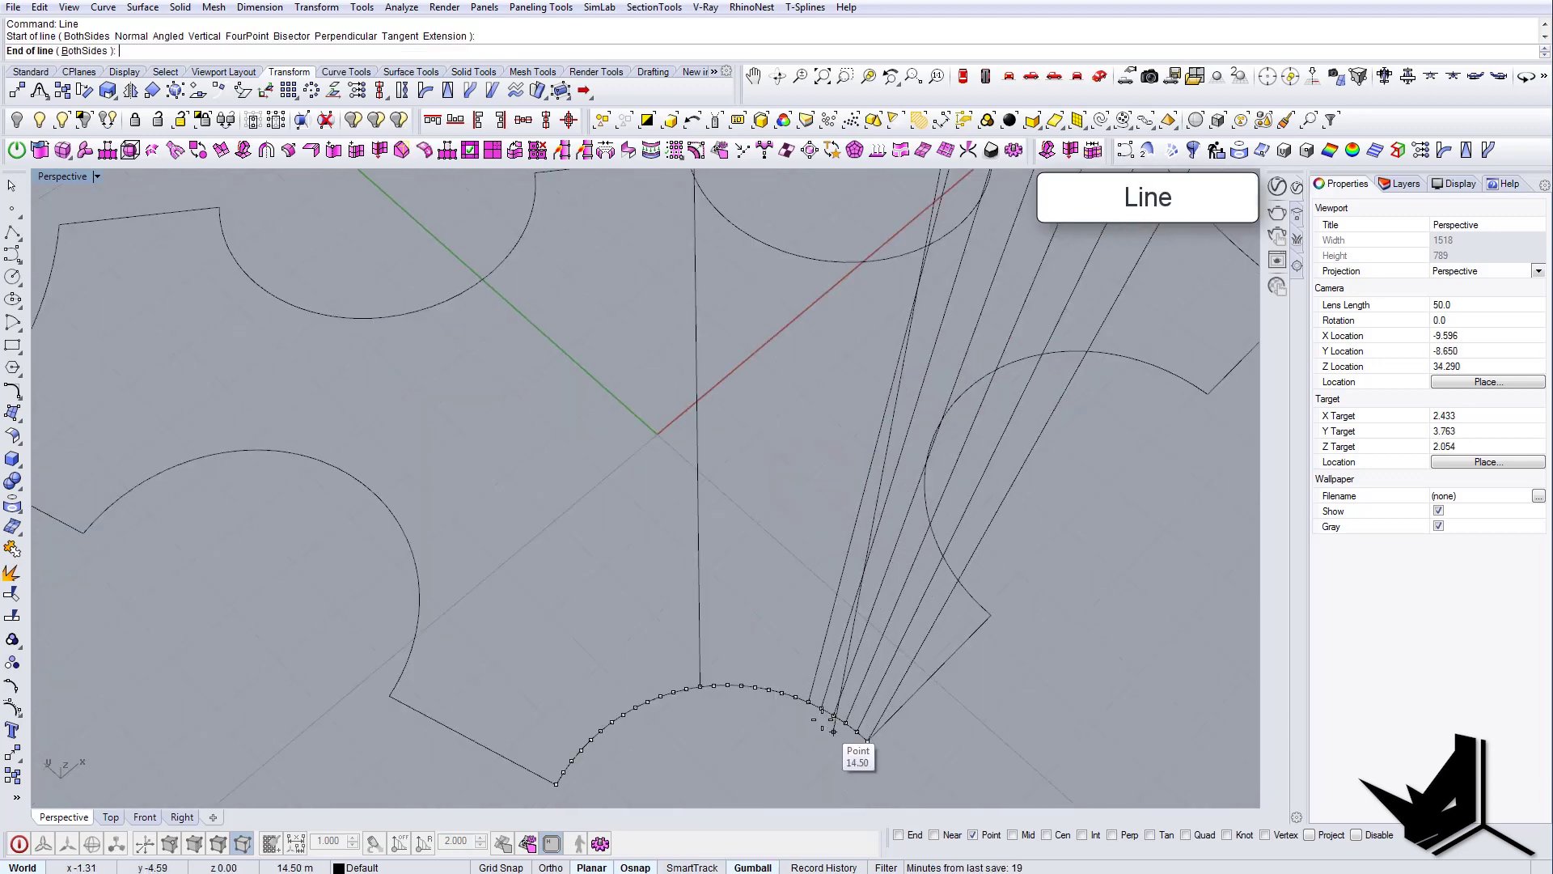
scroll(779, 695, "down", 4)
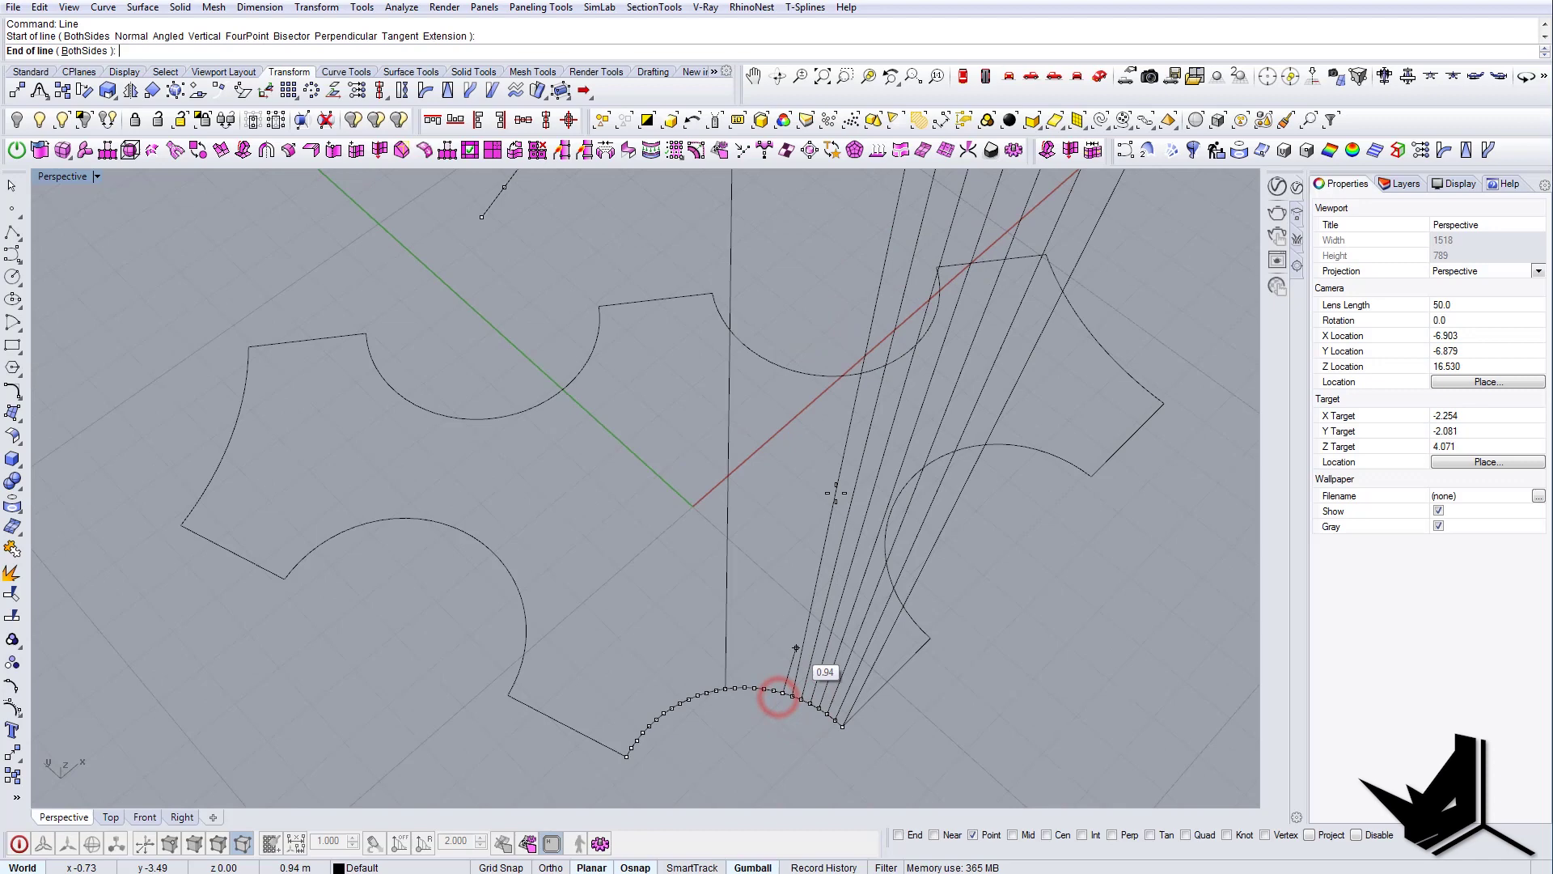
scroll(870, 473, "up", 2)
right_click_drag(875, 482, 873, 712, "shift")
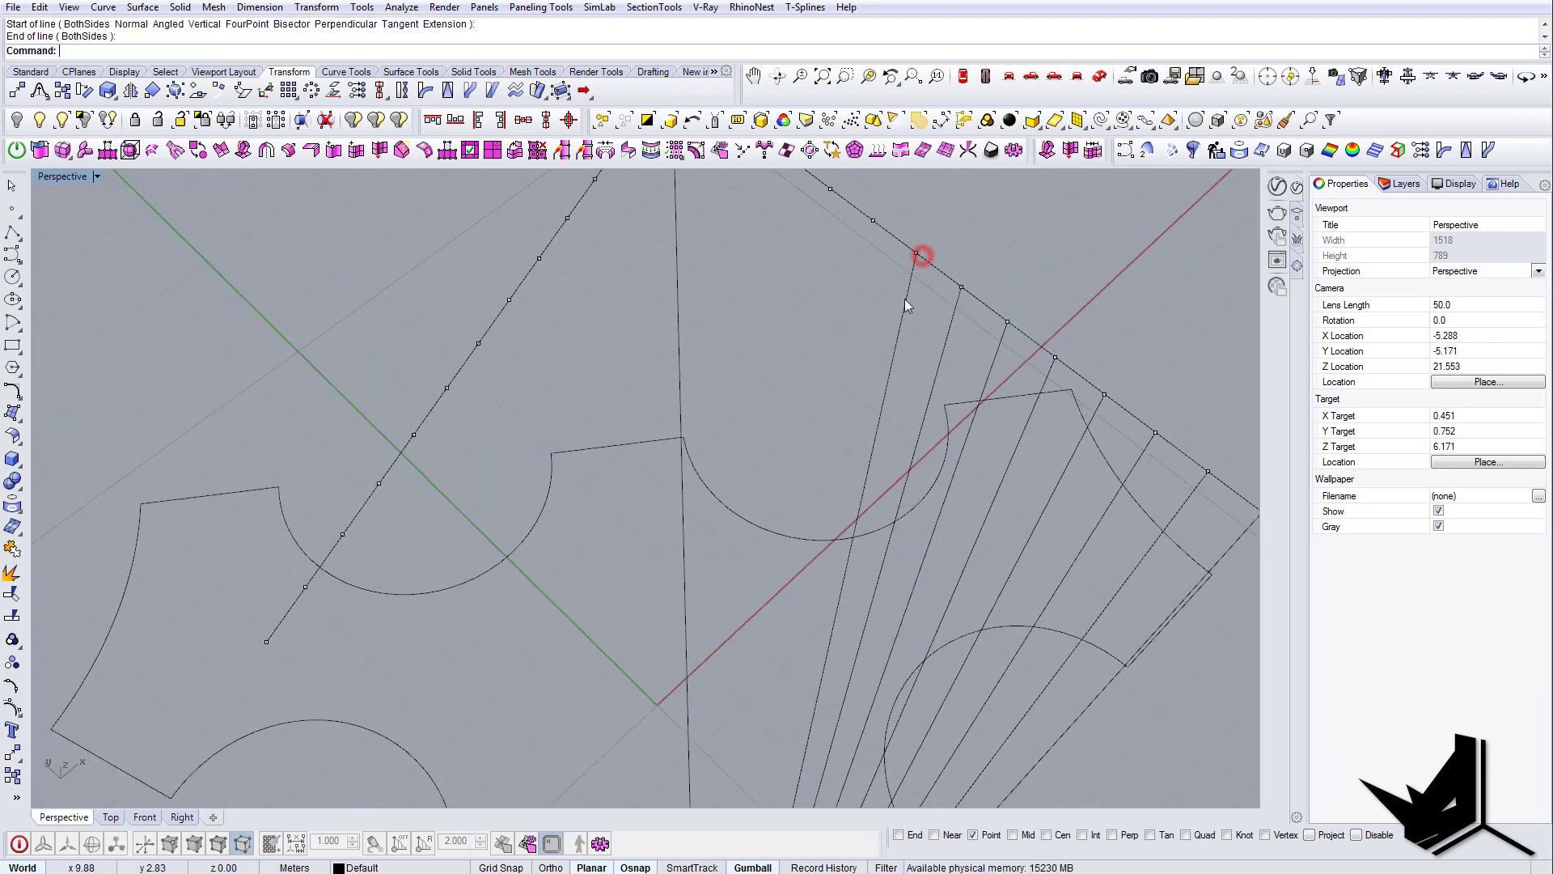
- Draw the ninth and tenth rafter lines between matching division points of the right ridge and the arc
scroll(892, 271, "down", 3)
scroll(891, 269, "up", 1)
right_click(892, 271)
left_click(891, 275)
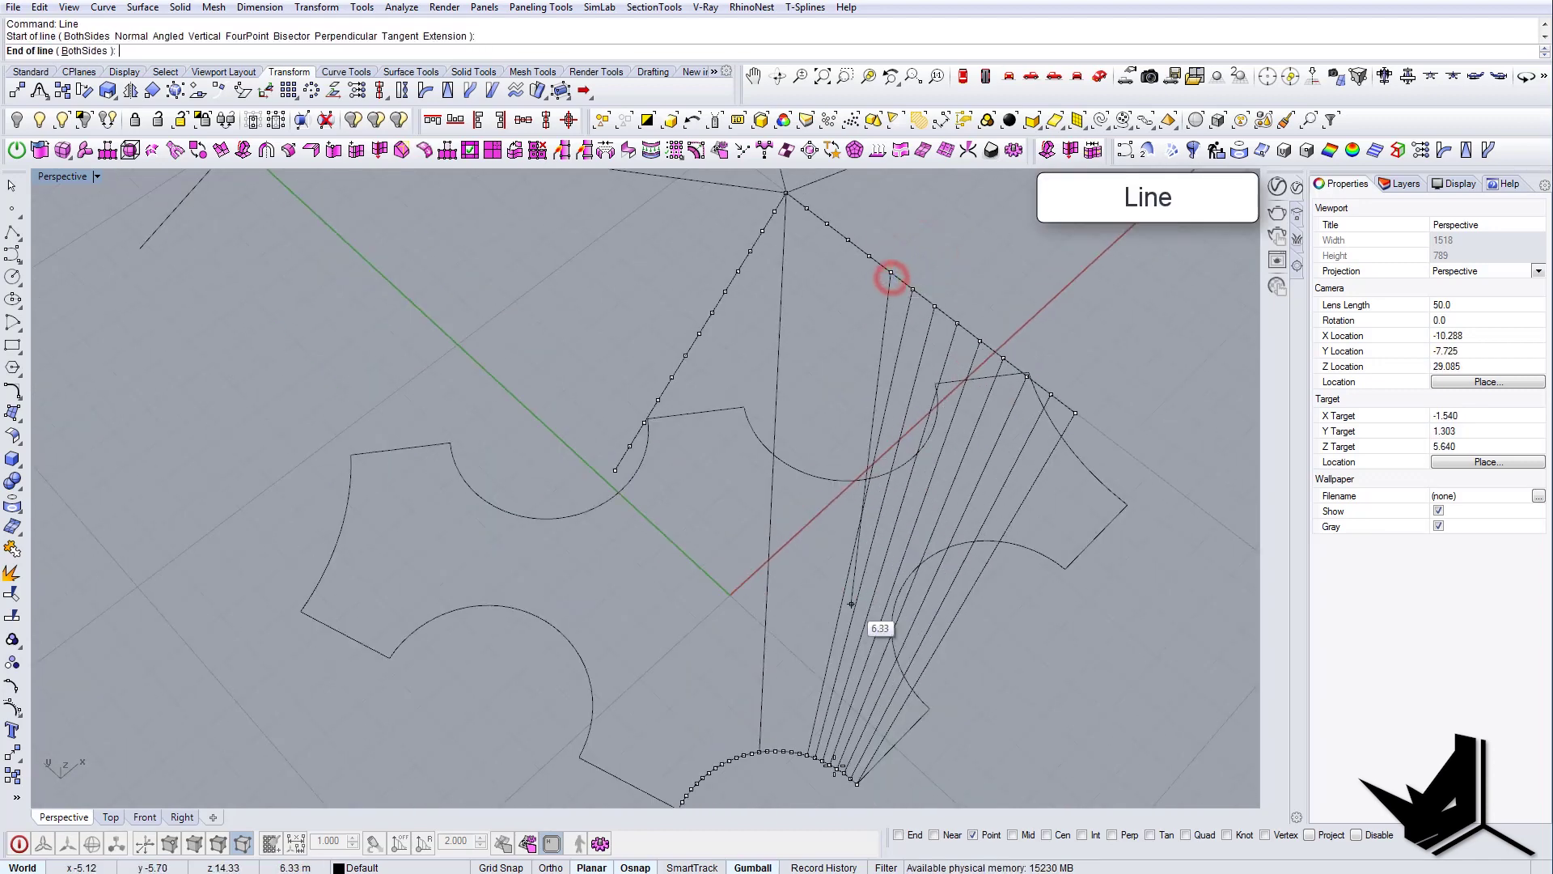
left_click(793, 752)
right_click(794, 751)
right_click_drag(842, 281, 846, 377, "shift")
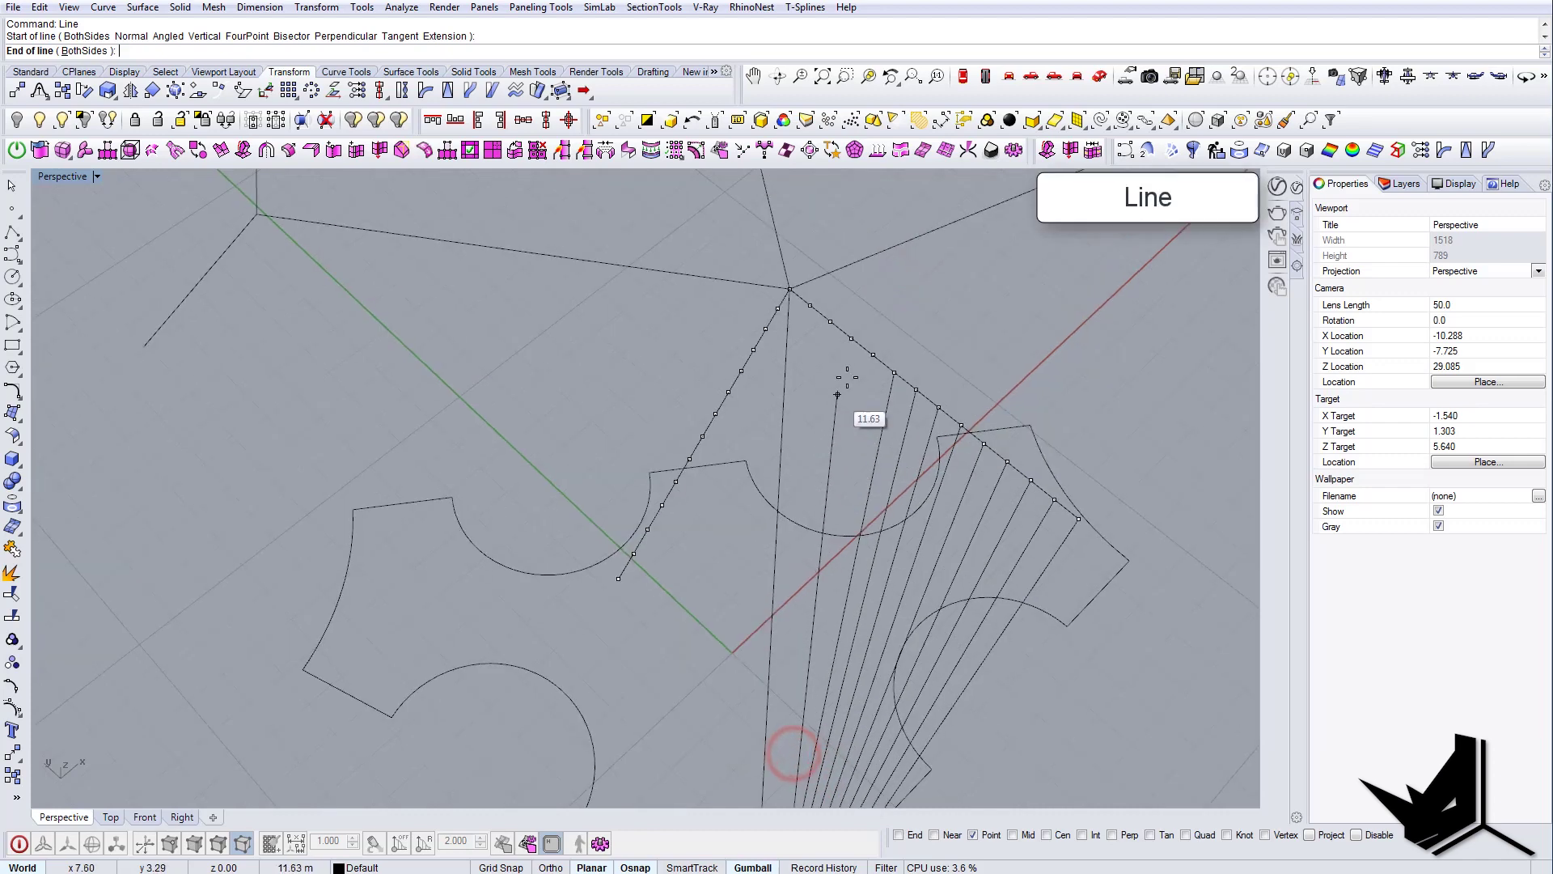
left_click(872, 357)
- Draw the eleventh and twelfth rafter lines between matching division points of the right ridge and the arc
right_click(872, 356)
scroll(849, 342, "down", 5)
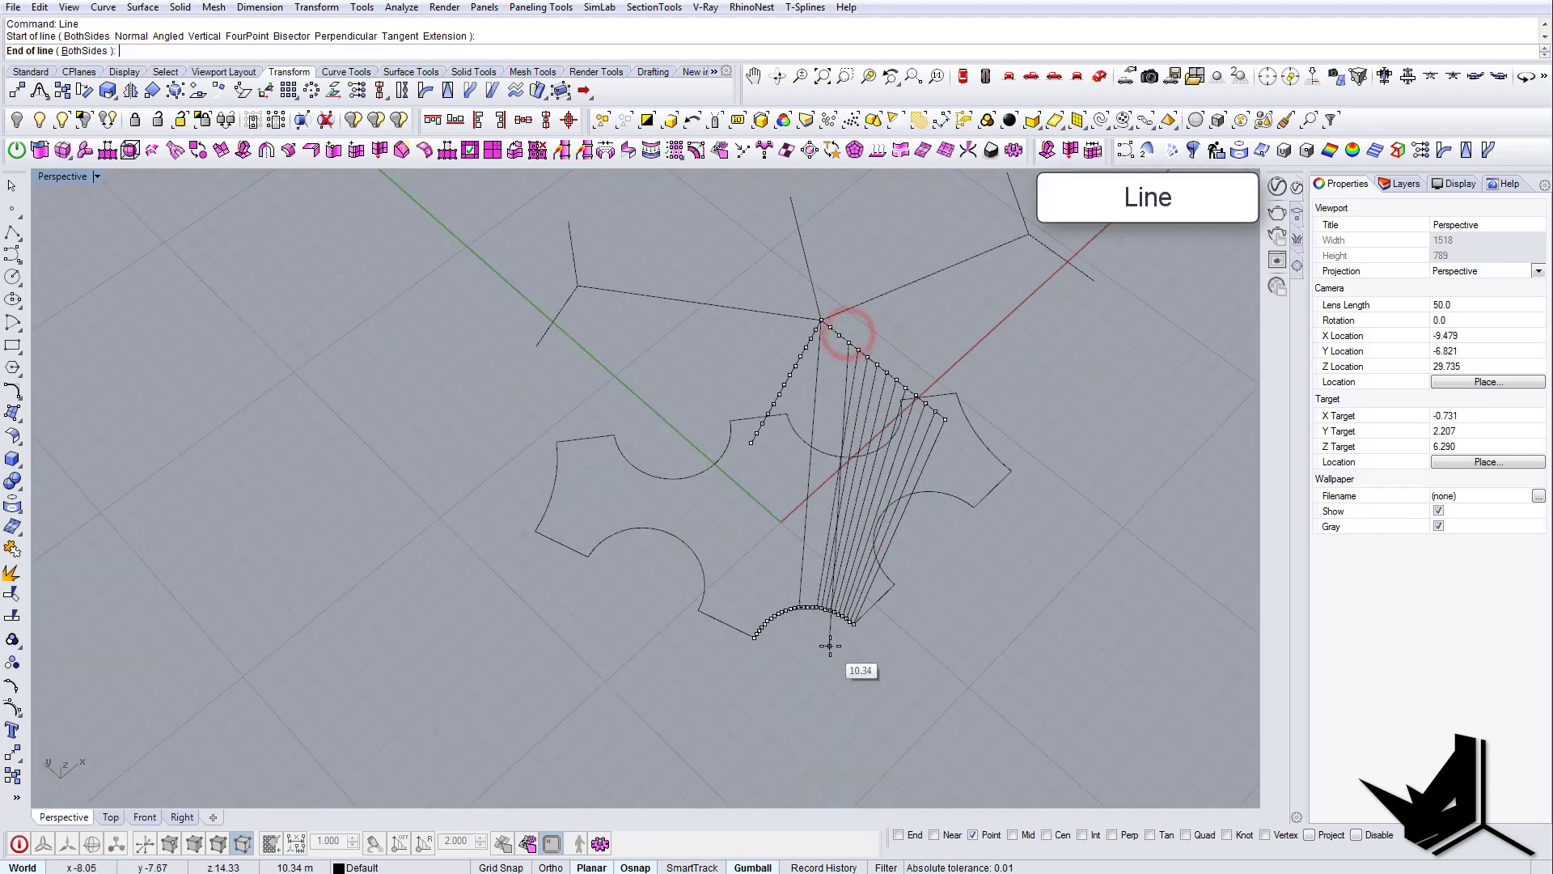
scroll(832, 645, "up", 5)
right_click(802, 448)
right_click_drag(802, 447, 798, 543, "shift")
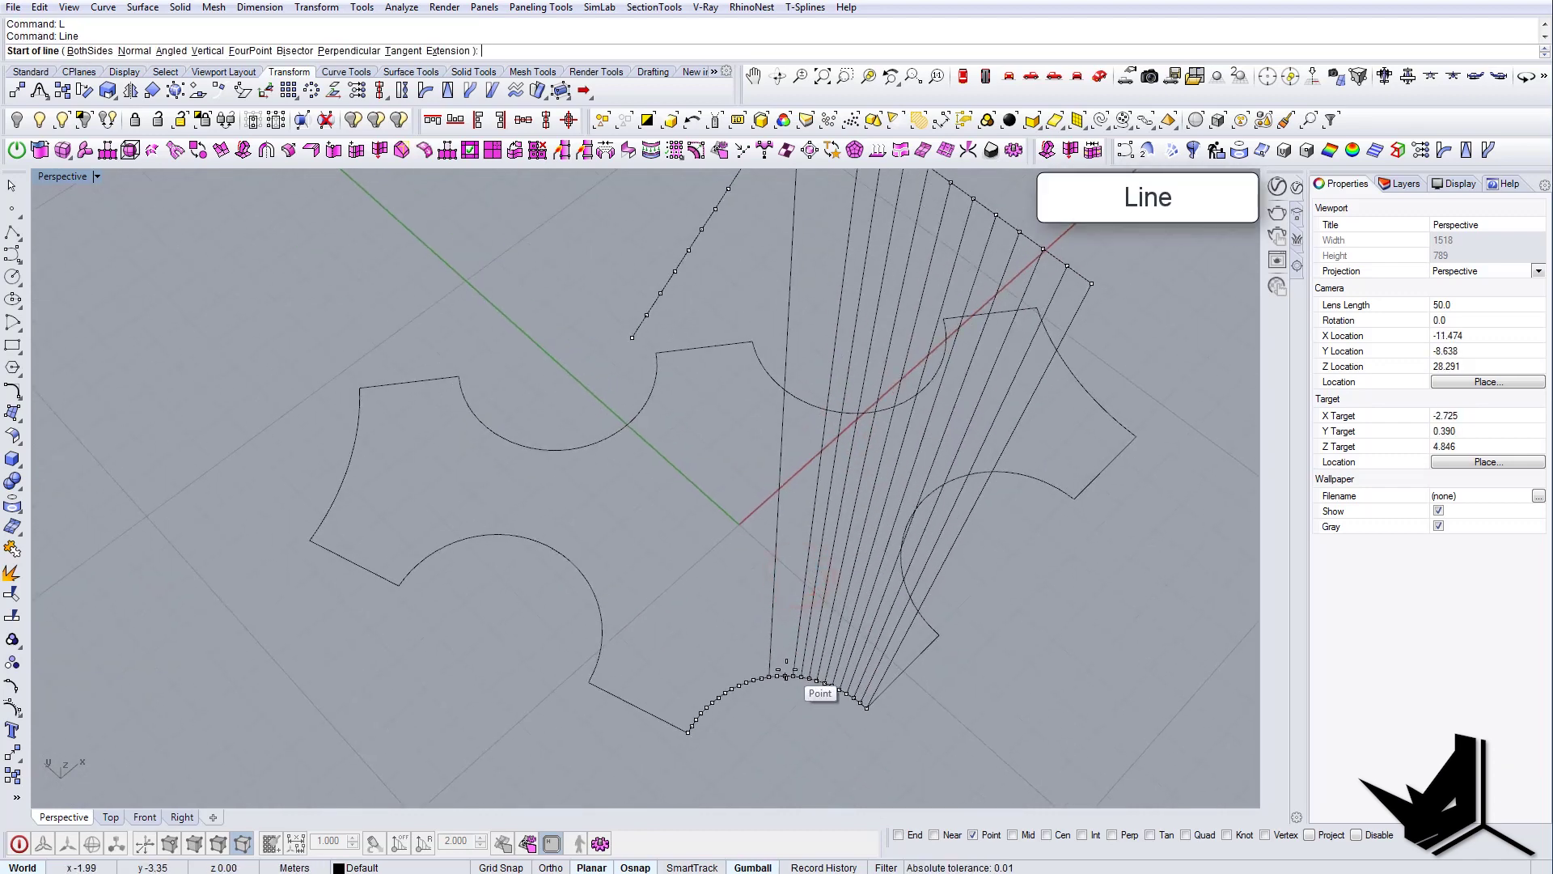
left_click(787, 670)
scroll(787, 671, "down", 5)
scroll(843, 343, "up", 3)
scroll(832, 389, "up", 2)
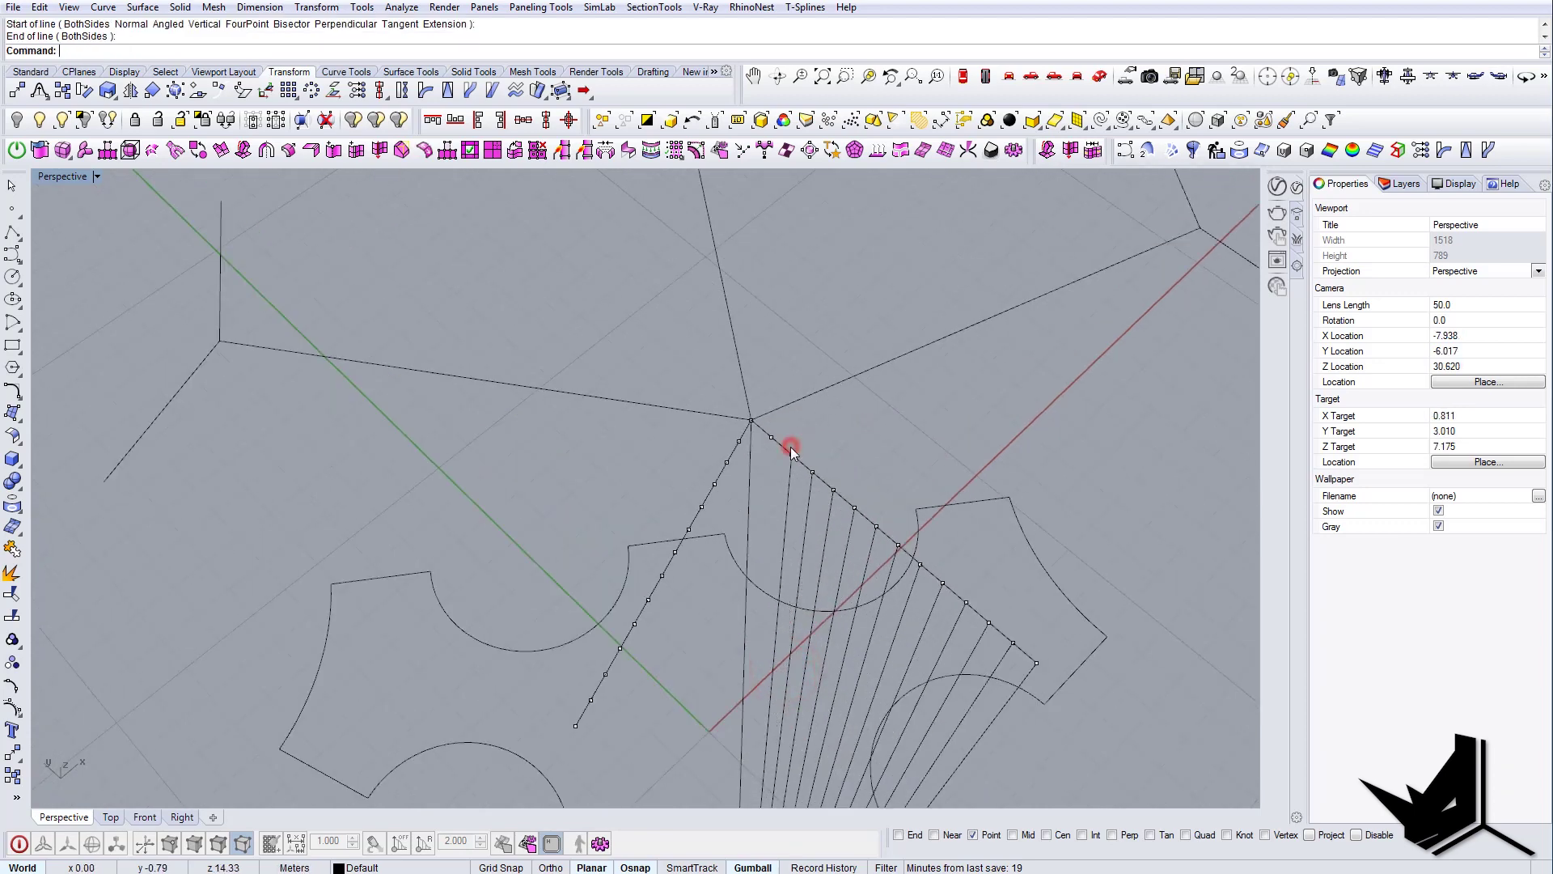
- Draw the thirteenth rafter line from the right ridge's division point beside the apex to its matching arc point
right_click(789, 447)
left_click(773, 436)
scroll(774, 434, "down", 5)
scroll(770, 678, "up", 5)
scroll(750, 592, "up", 1)
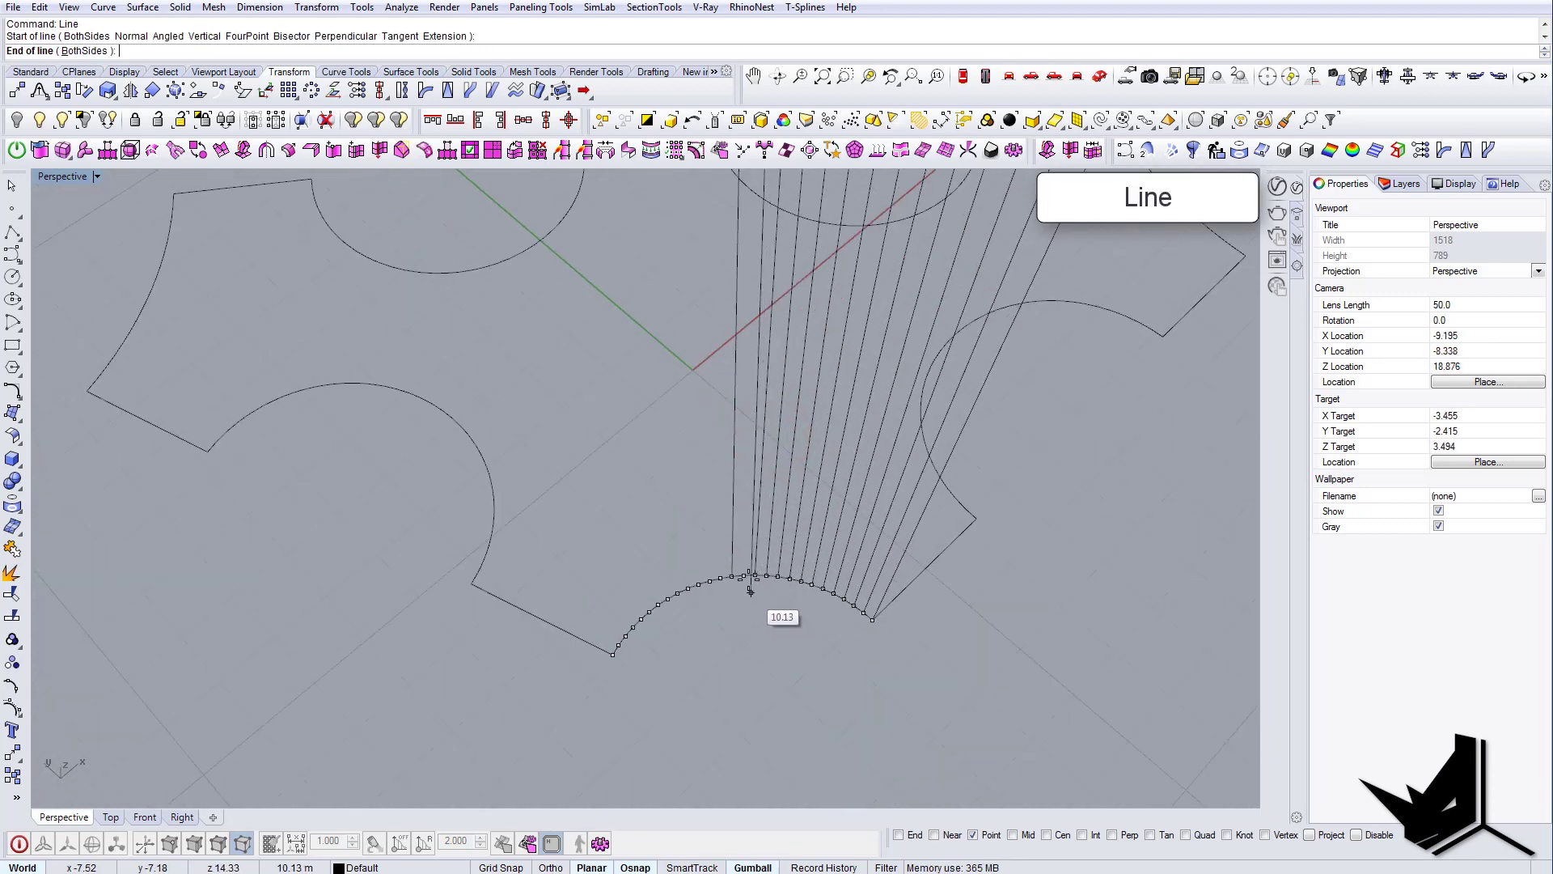
left_click(749, 581)
- Draw the first two rafter lines between the arc's left half and the left ridge, starting beside the apex
right_click(749, 577)
scroll(749, 579, "down", 8)
right_click_drag(753, 612, 689, 623)
right_click_drag(702, 536, 713, 567)
scroll(712, 586, "up", 5)
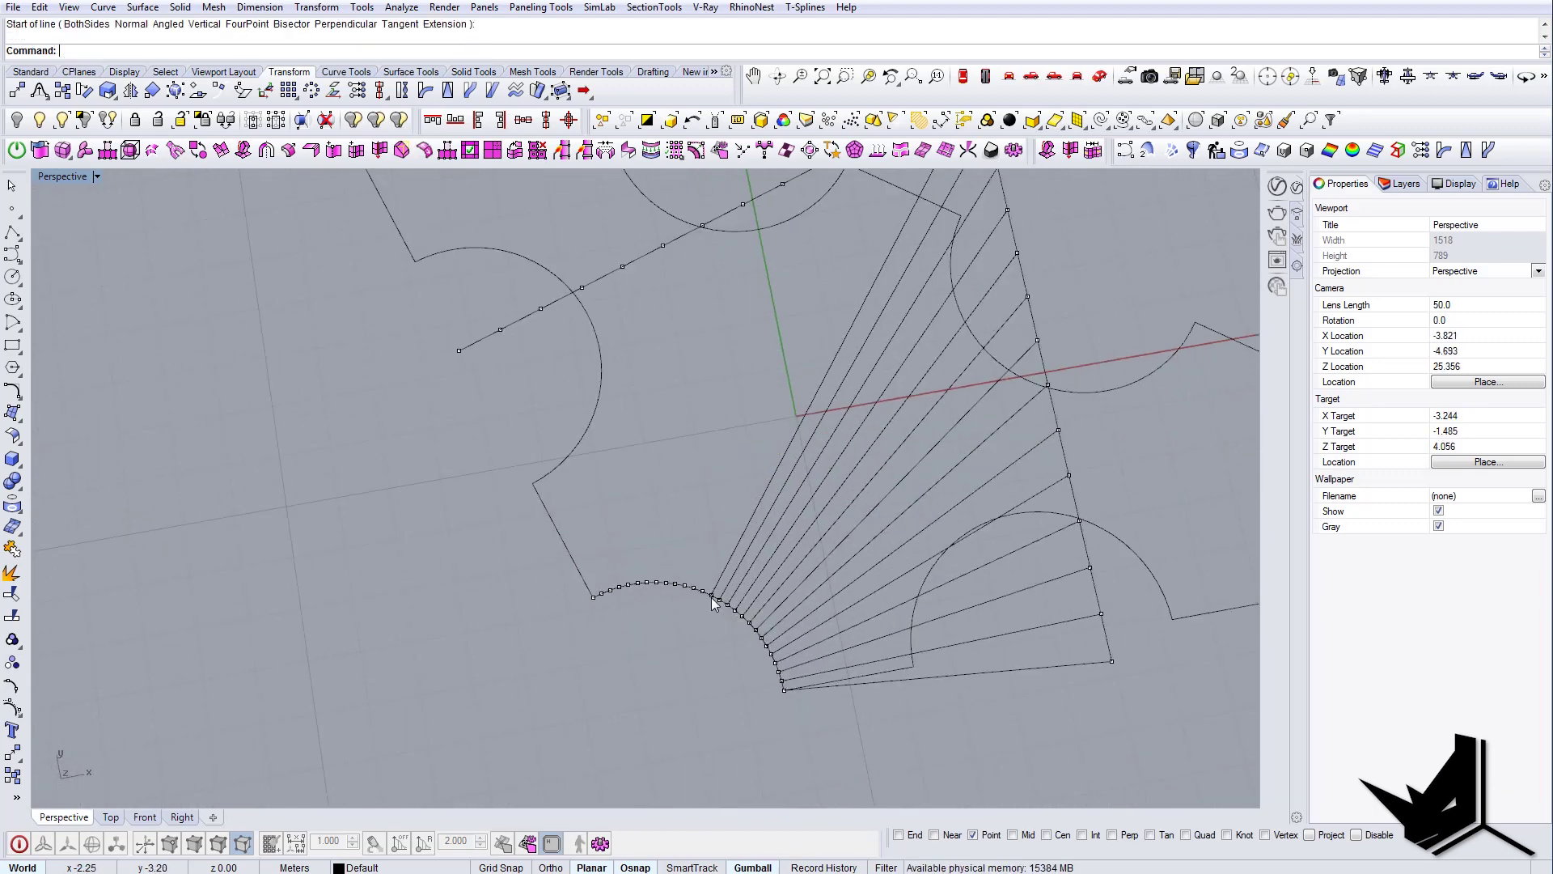
left_click(705, 590)
right_click_drag(732, 514, 704, 591, "shift")
scroll(704, 591, "down", 2)
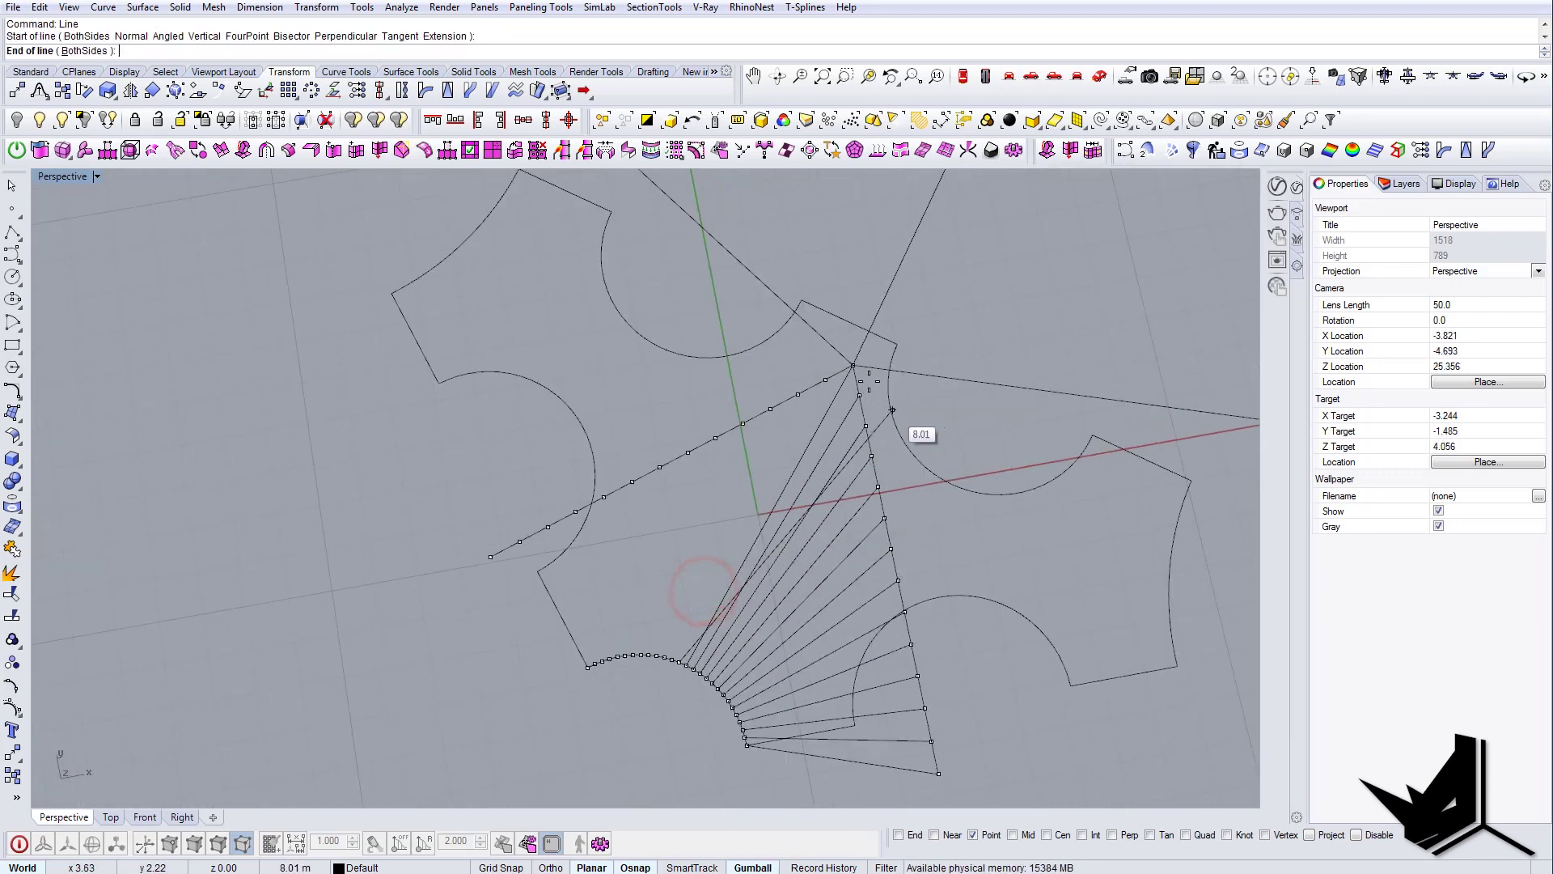
left_click(799, 390)
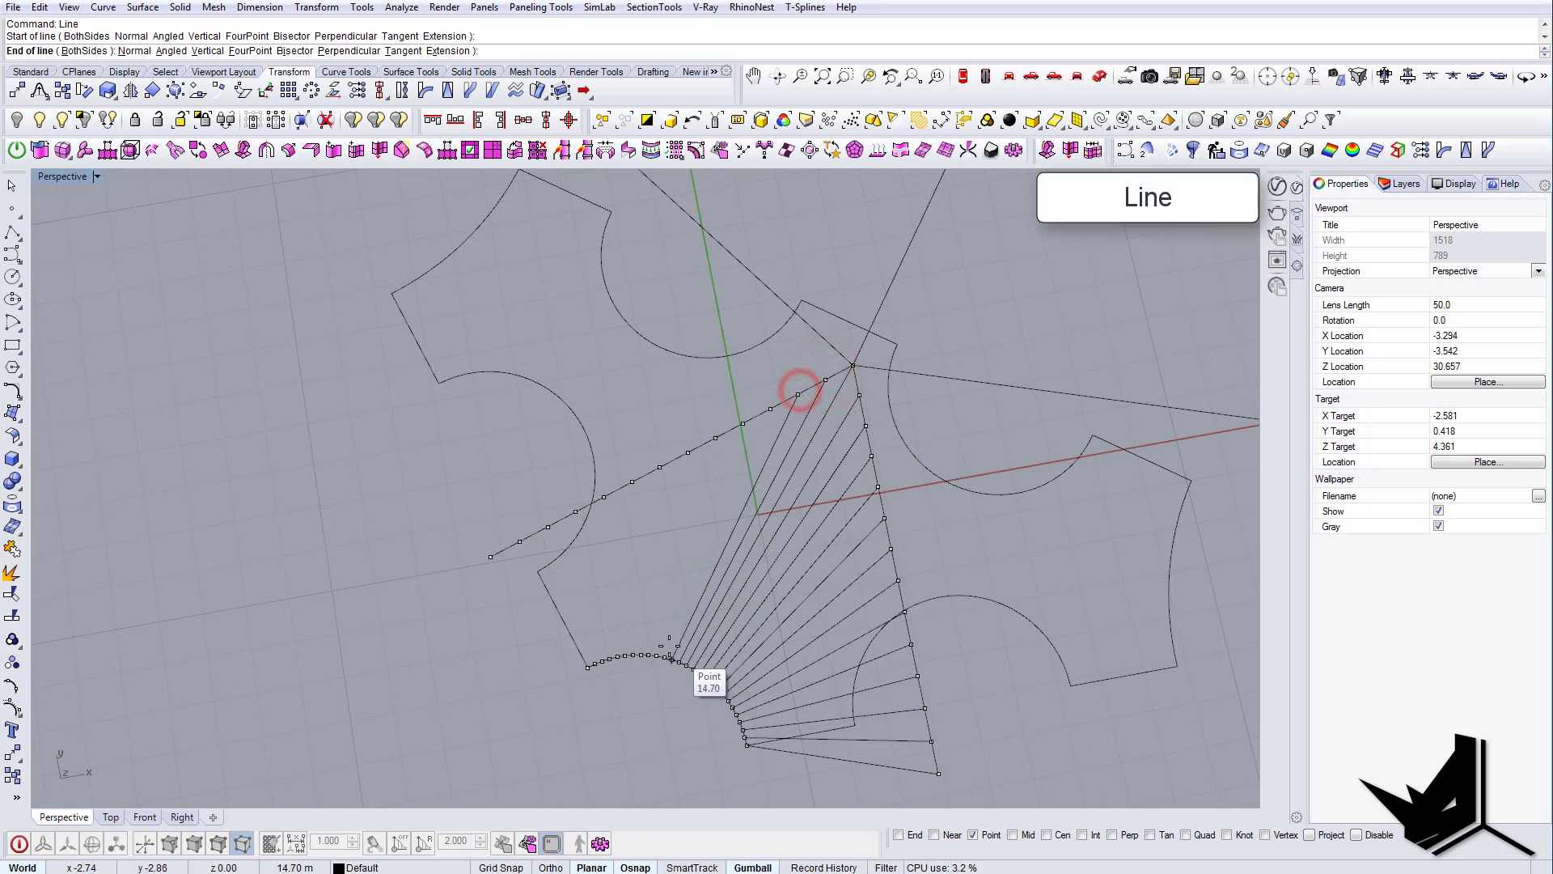
scroll(671, 648, "up", 4)
left_click(677, 664)
right_click(676, 665)
scroll(669, 661, "down", 4)
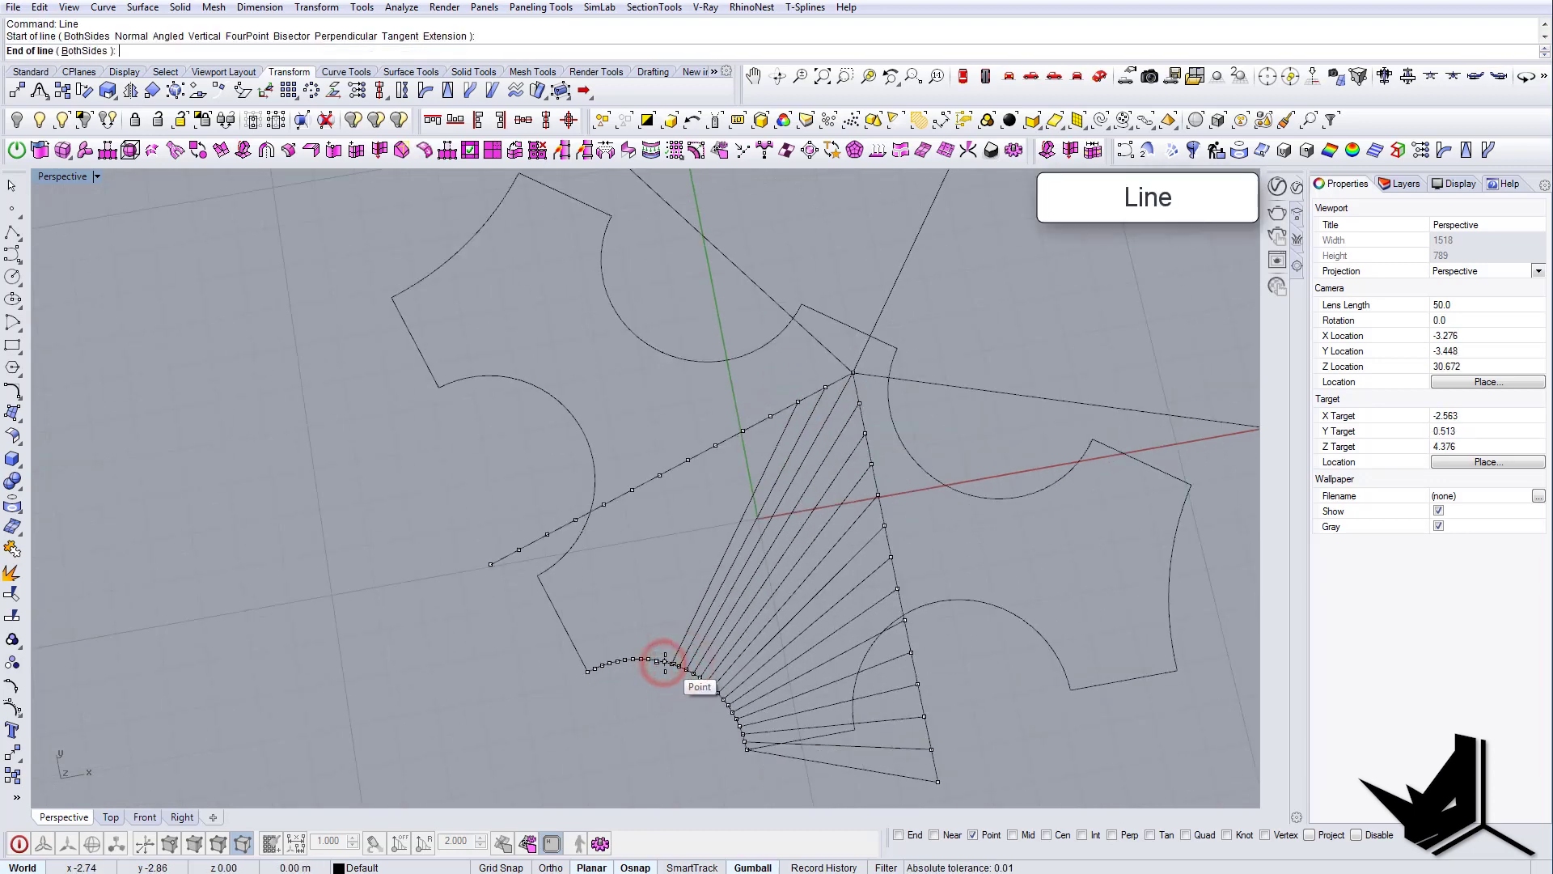
key("Escape")
- Draw the third and fourth rafter lines between matching division points of the arc's left half and the left ridge
right_click(667, 660)
scroll(667, 660, "up", 6)
left_click(668, 660)
scroll(667, 660, "down", 6)
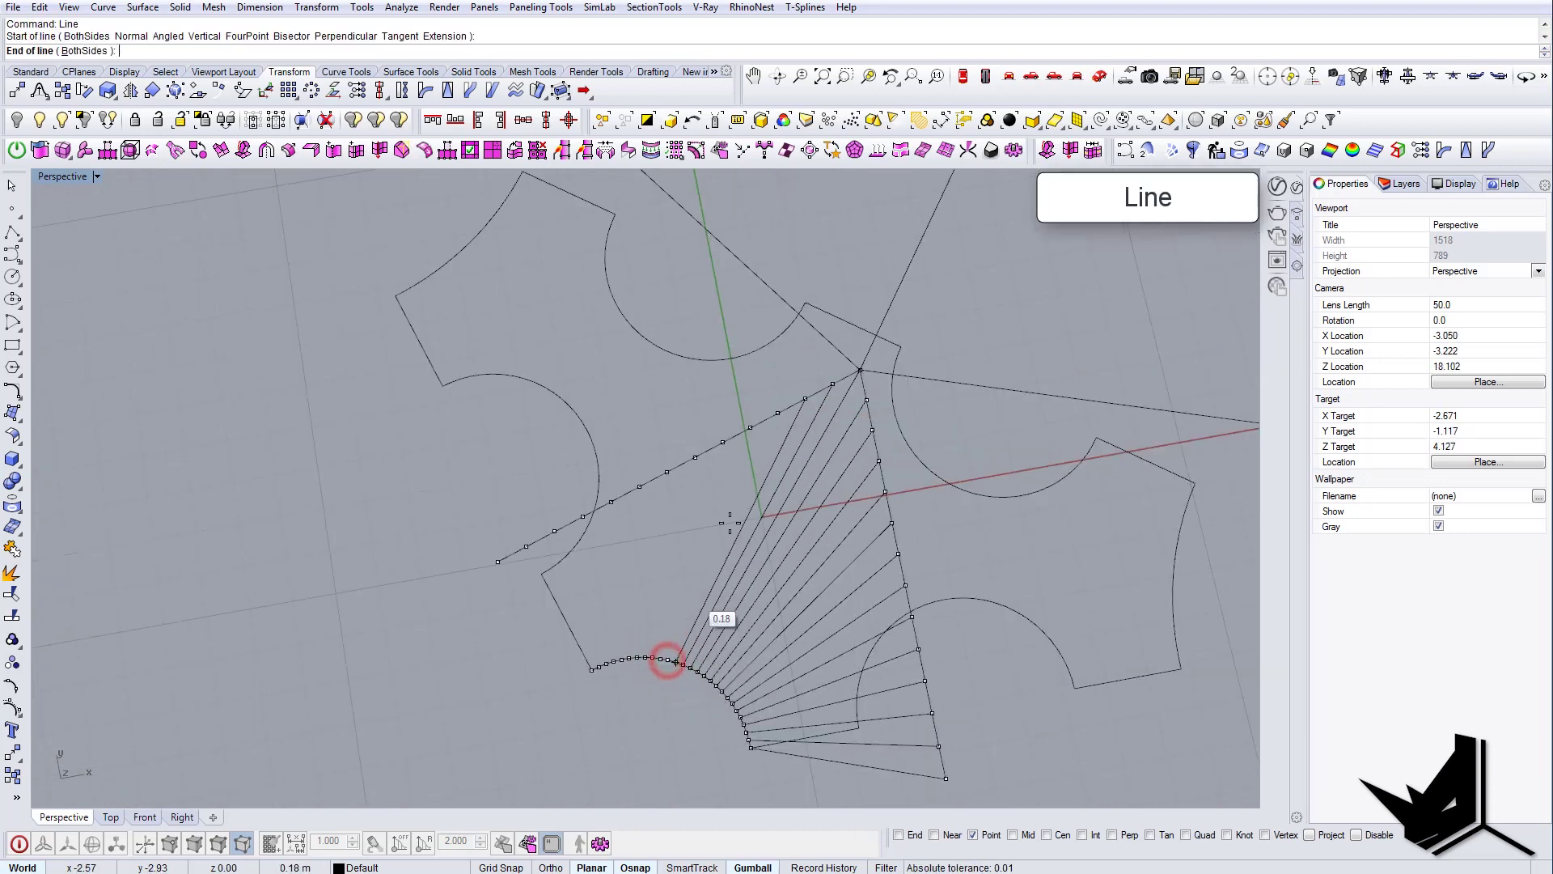
right_click(750, 431)
left_click(749, 429)
scroll(636, 678, "up", 6)
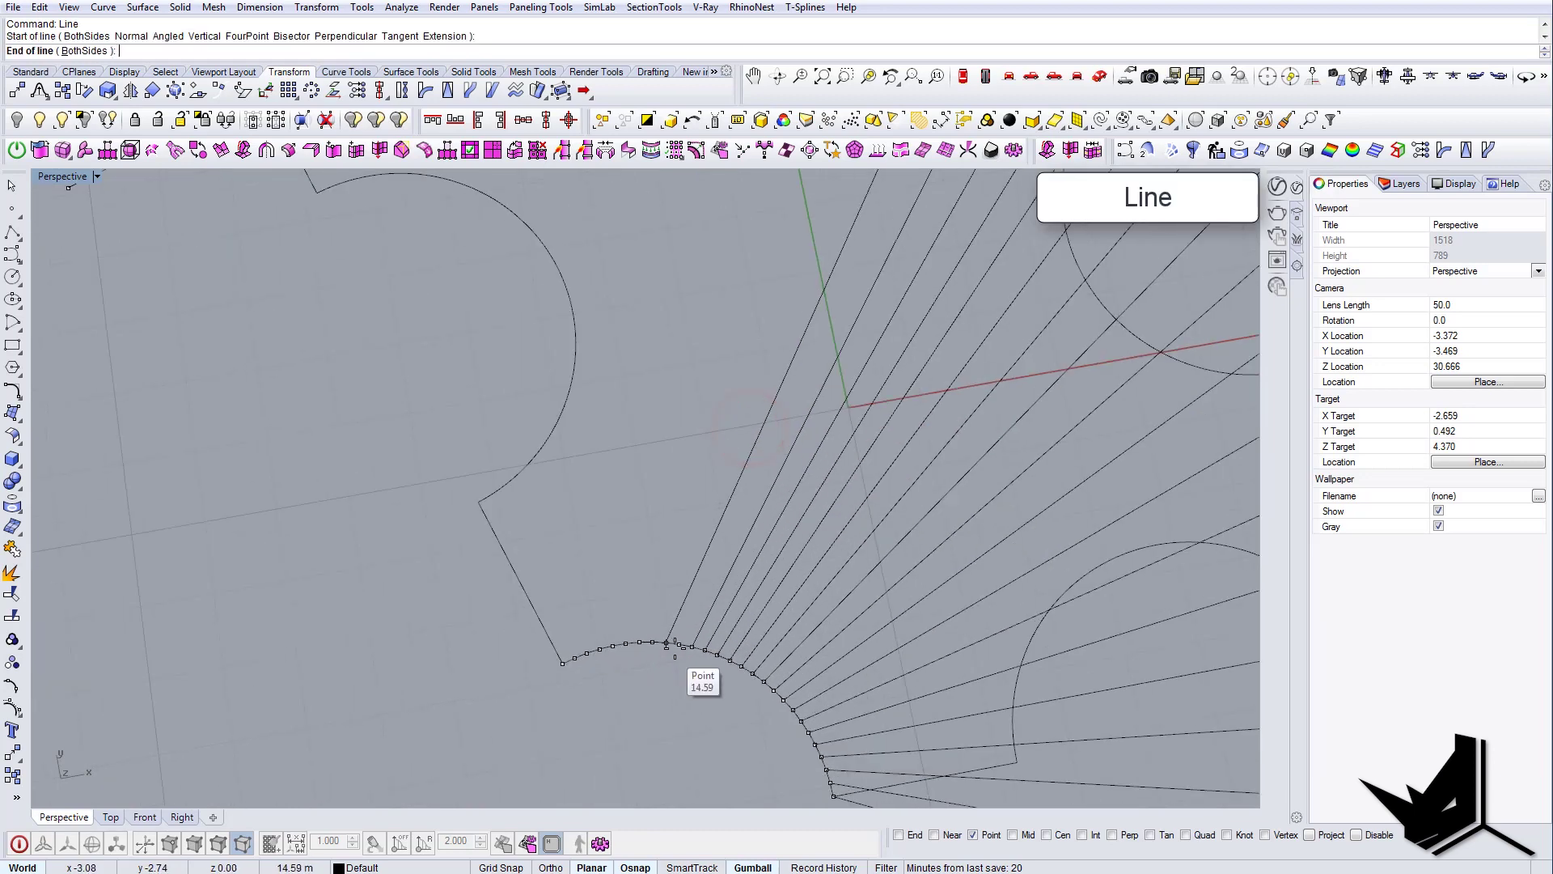
left_click(676, 648)
- Draw the fifth, sixth and seventh rafter lines from the arc's left half to the left ridge's matching points
right_click(668, 647)
scroll(666, 645, "down", 3)
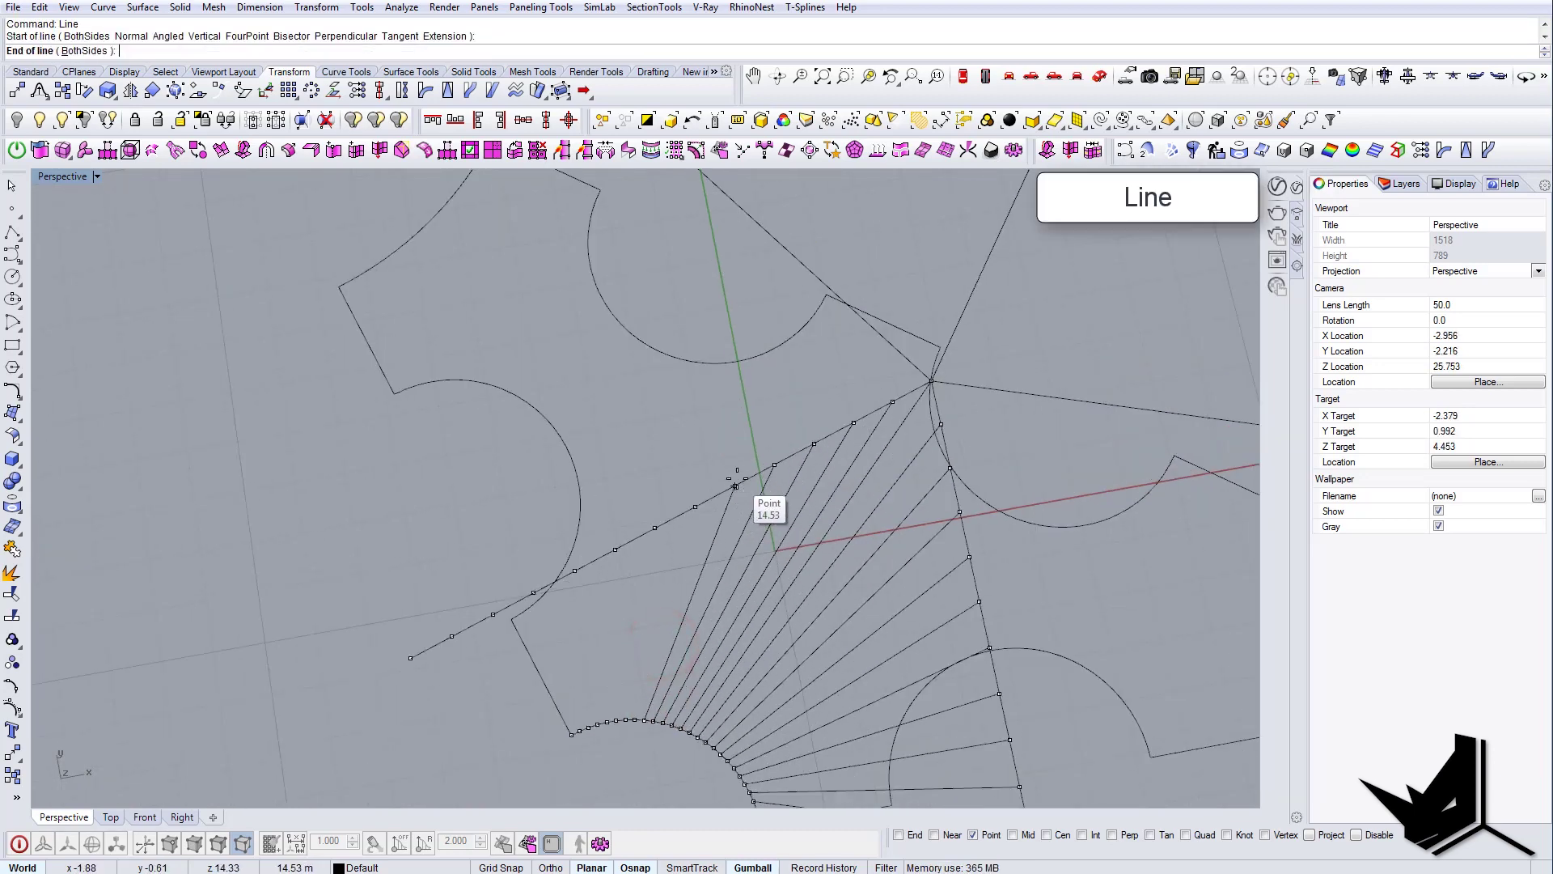
scroll(630, 709, "up", 4)
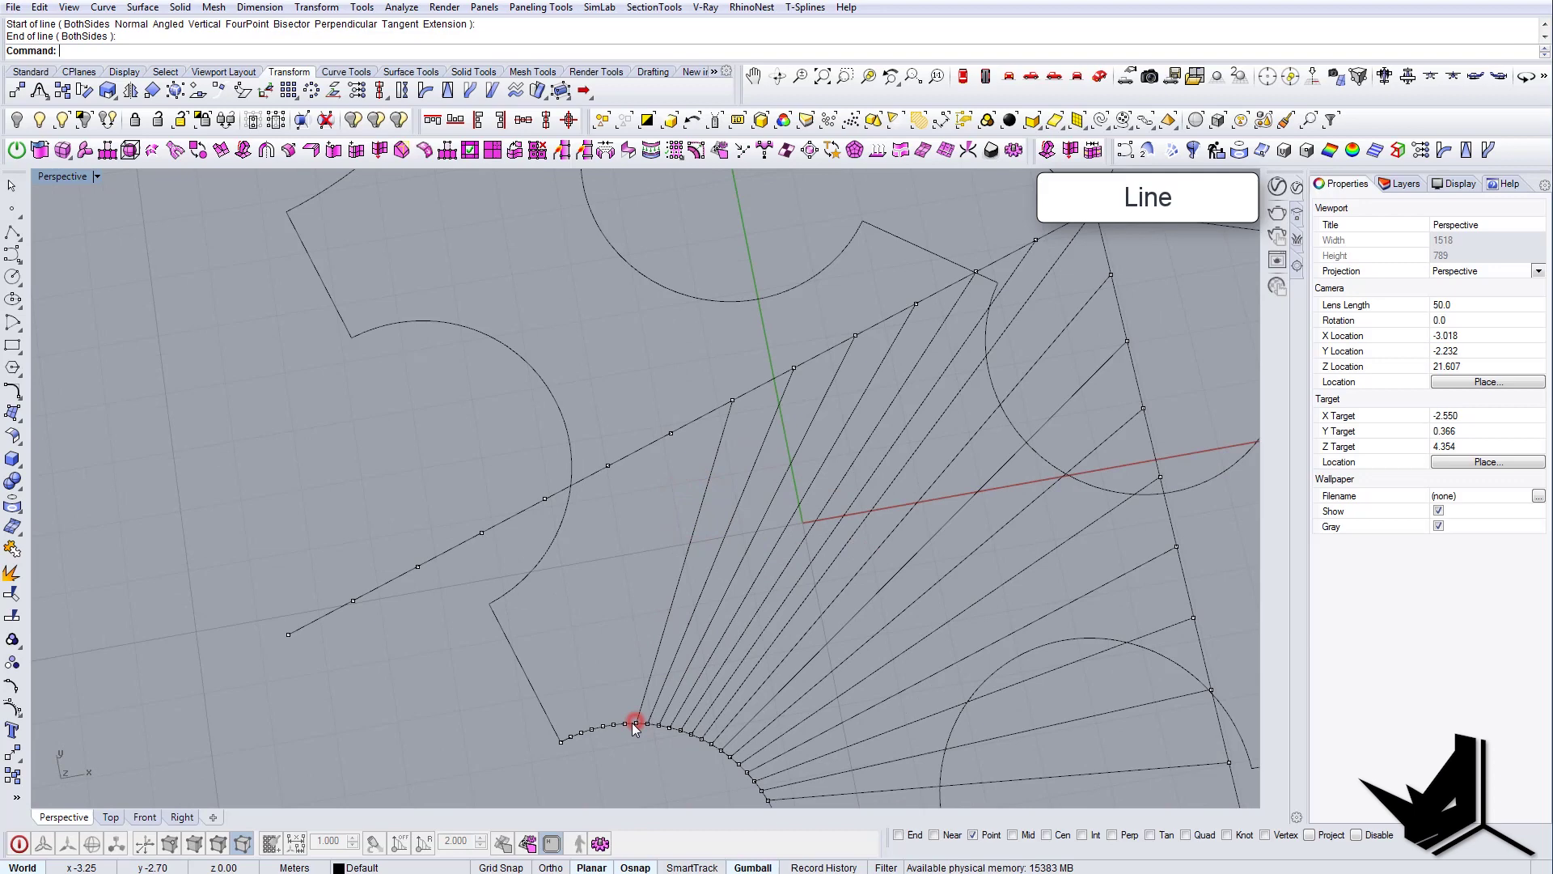
right_click(631, 722)
left_click(626, 723)
left_click(675, 439)
- Draw the eighth and ninth rafter lines from the arc's left half to the left ridge's matching points
right_click_drag(621, 494, 721, 472, "shift")
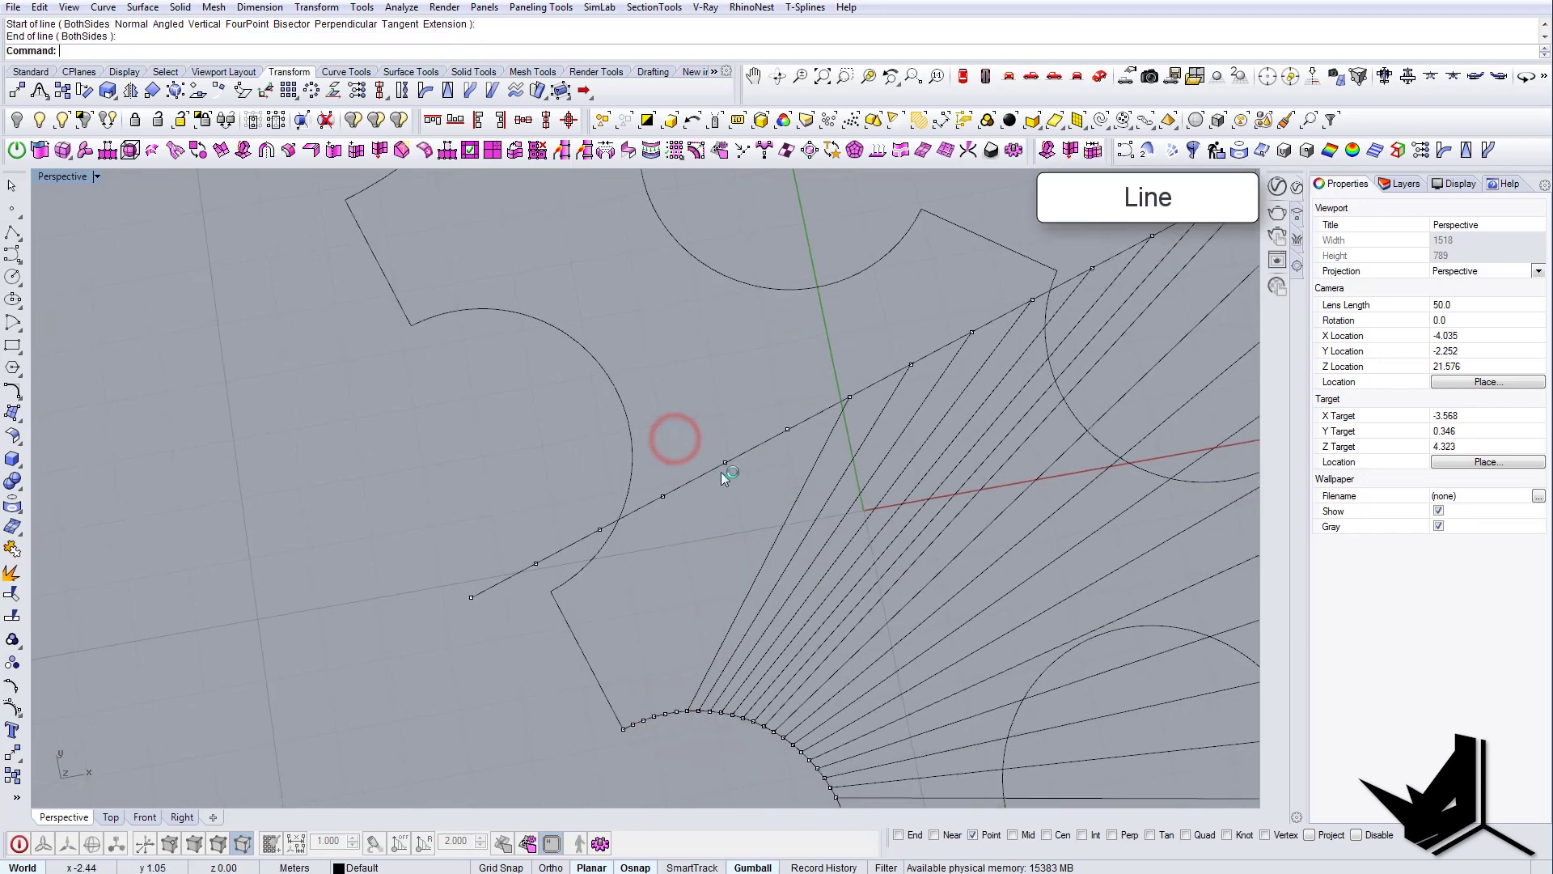
type("l")
key("Return")
left_click(676, 710)
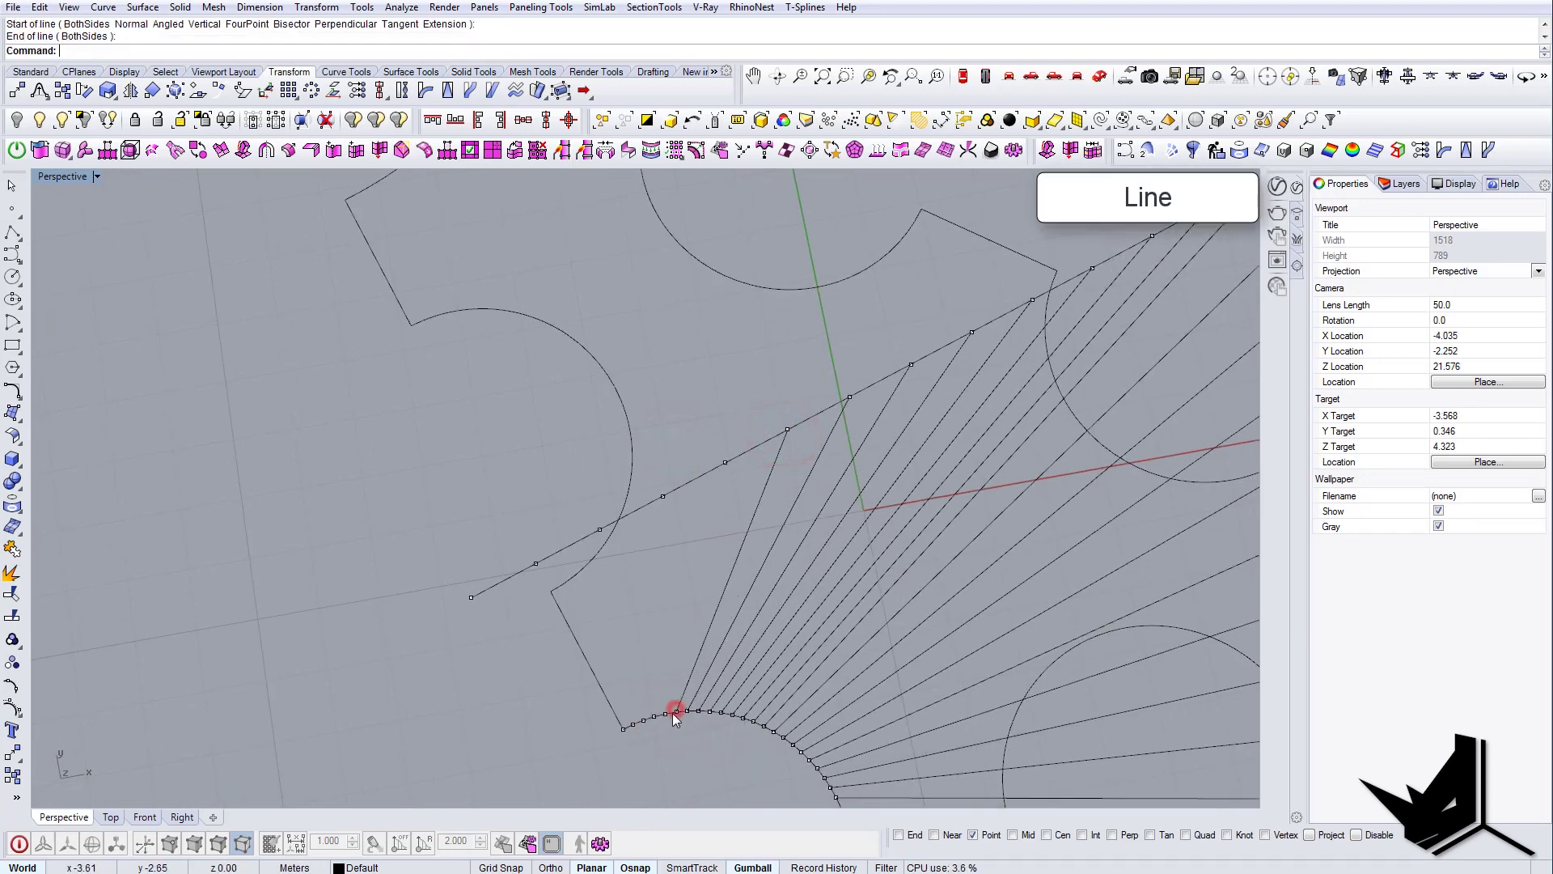
left_click(661, 714)
left_click(731, 464)
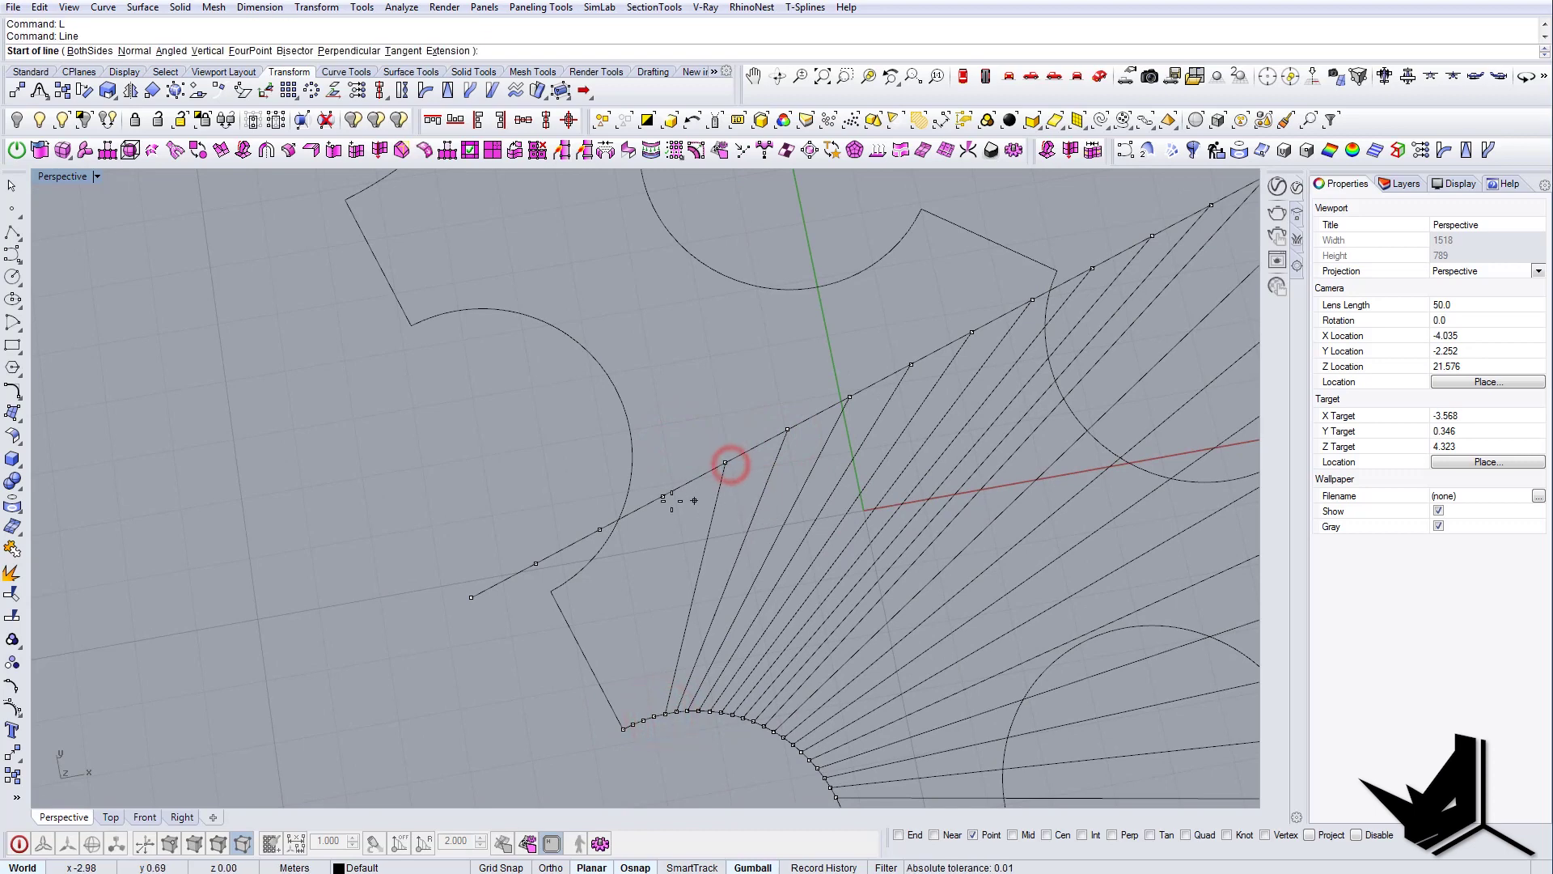
- Draw the tenth and eleventh rafter lines between the left ridge and the arc's left half
key("Return")
left_click(670, 503)
left_click(652, 707)
key("Return")
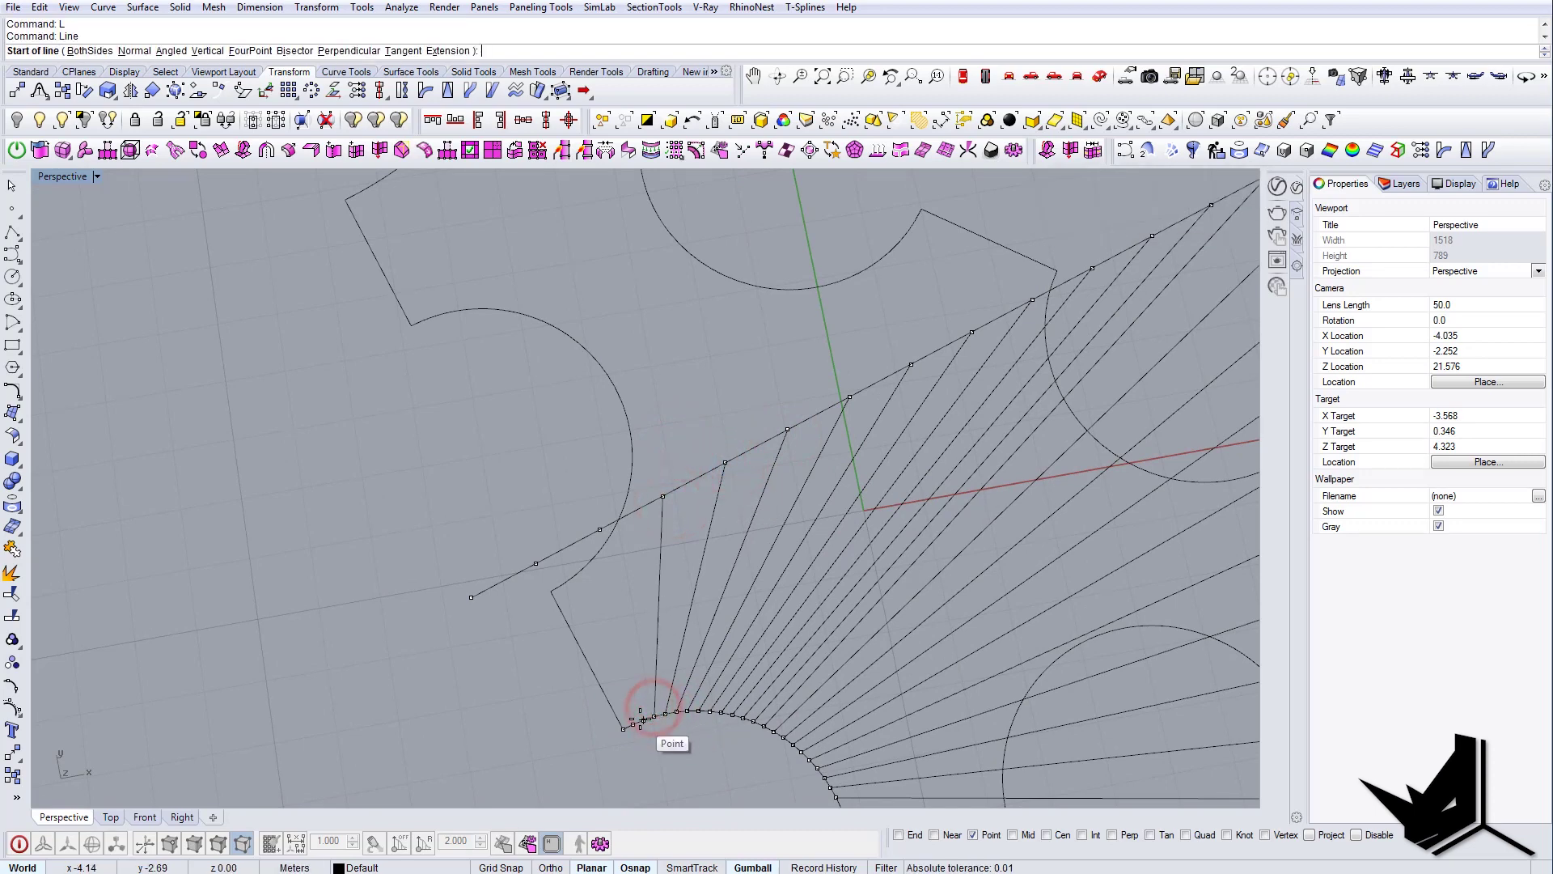
left_click(640, 719)
right_click_drag(631, 546, 748, 530, "shift")
left_click(687, 527)
- Draw the last two rafter lines, ending with the one joining the arc's left end to the left ridge's outer end
key("Return")
left_click(717, 712)
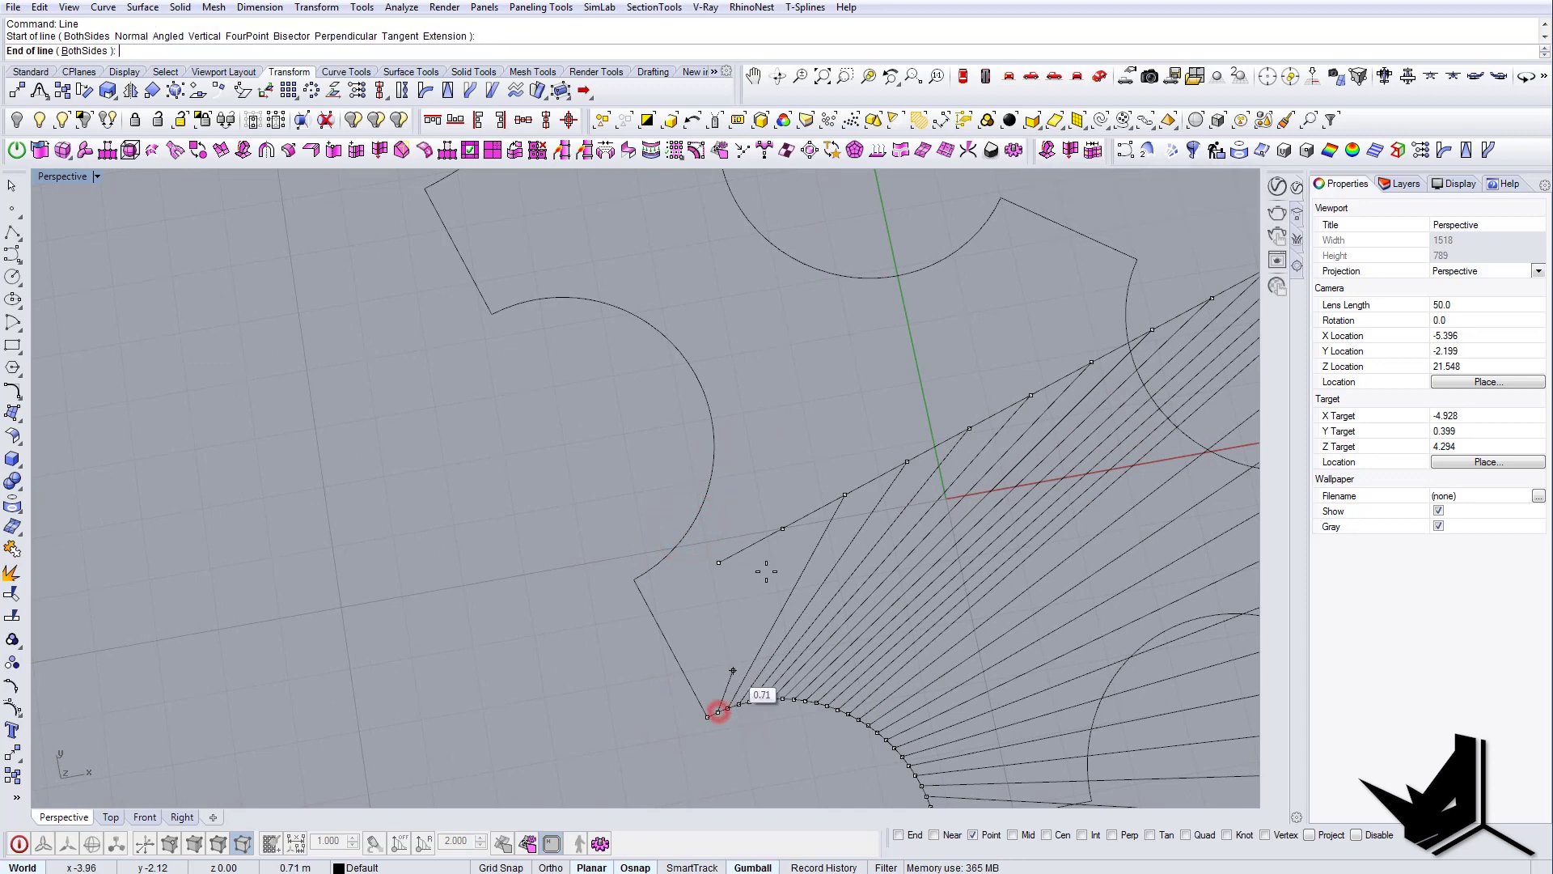
left_click(782, 527)
type("L")
key("Return")
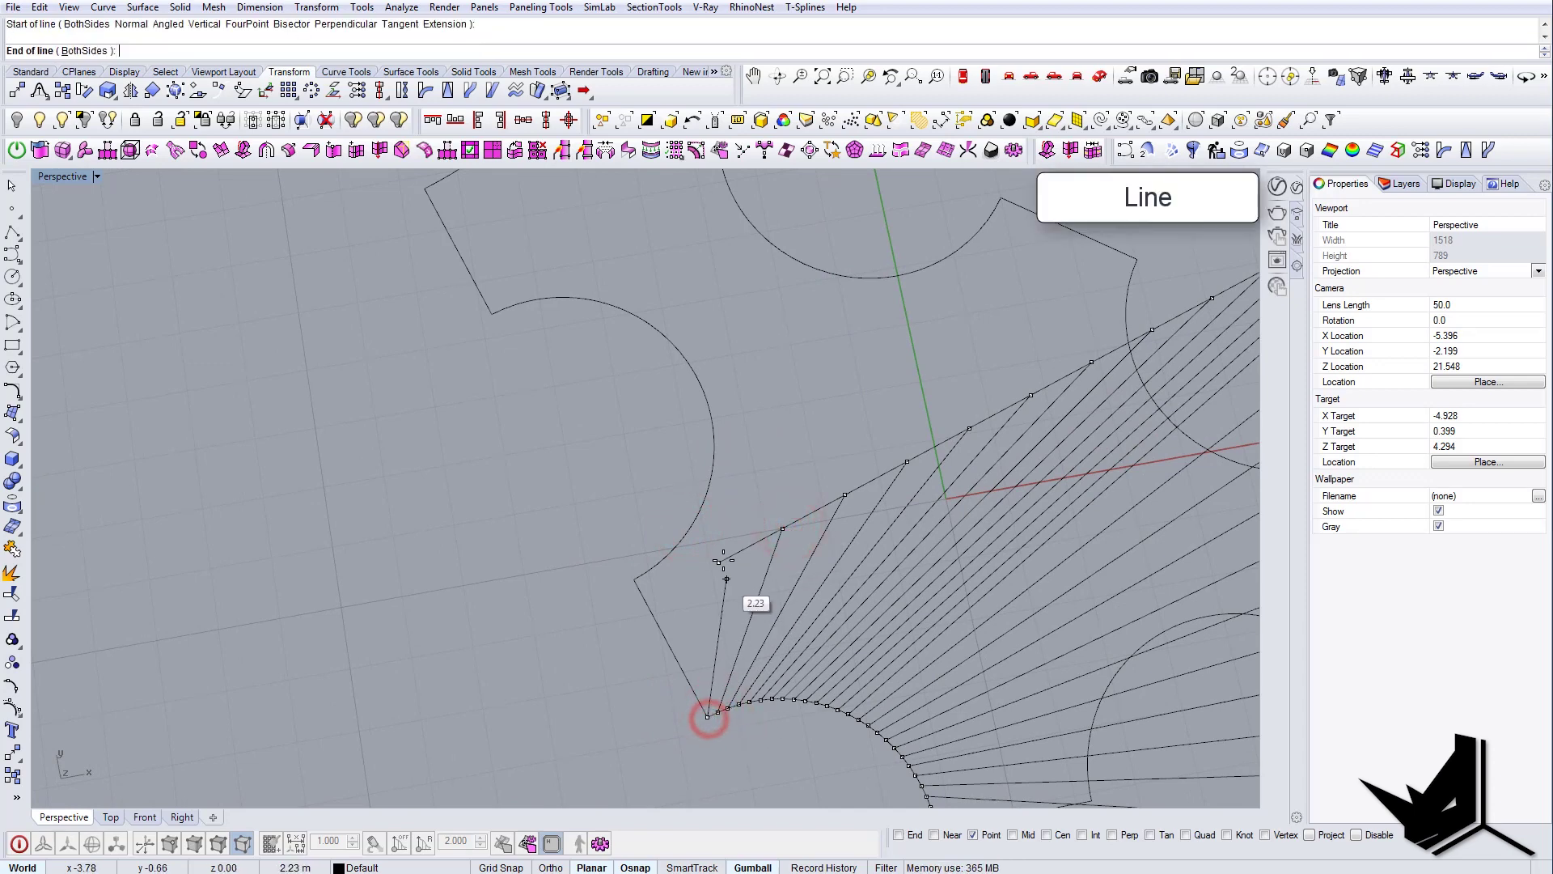
key("Return")
- Examine the completed fan of rafter lines over the arc from several angles
scroll(724, 569, "down", 9)
key("Escape")
right_click_drag(842, 610, 799, 424)
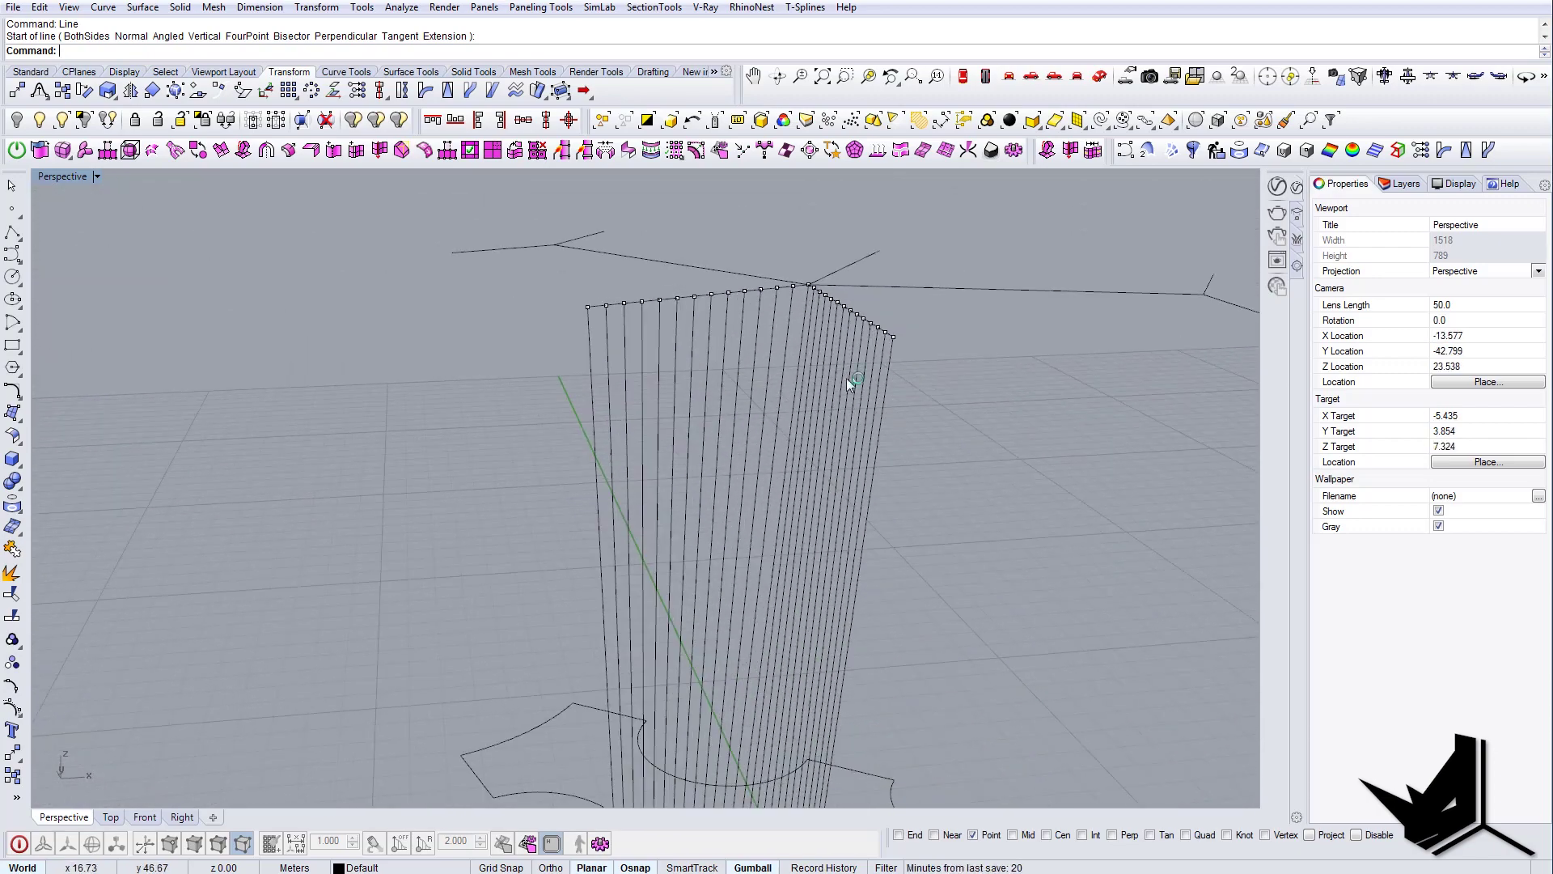
left_click_drag(810, 387, 793, 367)
scroll(812, 377, "down", 2)
right_click_drag(812, 377, 815, 511)
key("Escape")
mouse_move(896, 473)
right_mouse_down()
mouse_move(842, 451)
mouse_move(887, 478)
mouse_move(896, 513)
mouse_move(877, 477)
right_mouse_up()
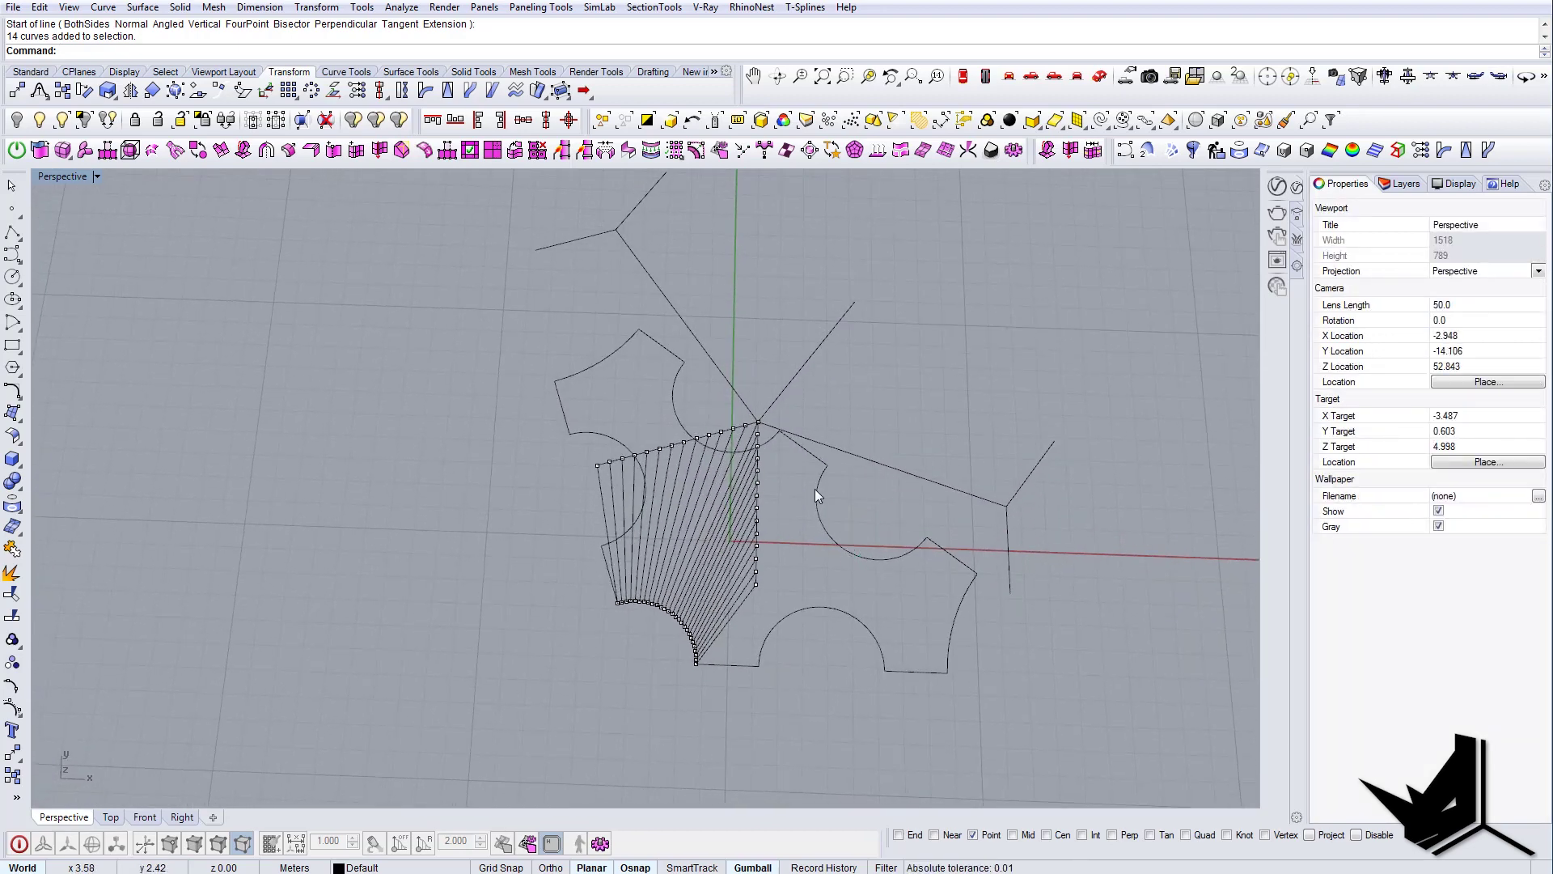
right_click_drag(814, 492, 812, 352)
left_click_drag(684, 287, 682, 290)
right_click_drag(682, 290, 718, 546)
key("Escape")
- Draw a short line from the midpoint of the neighbouring plan arc and split the arc with it
left_click(728, 553)
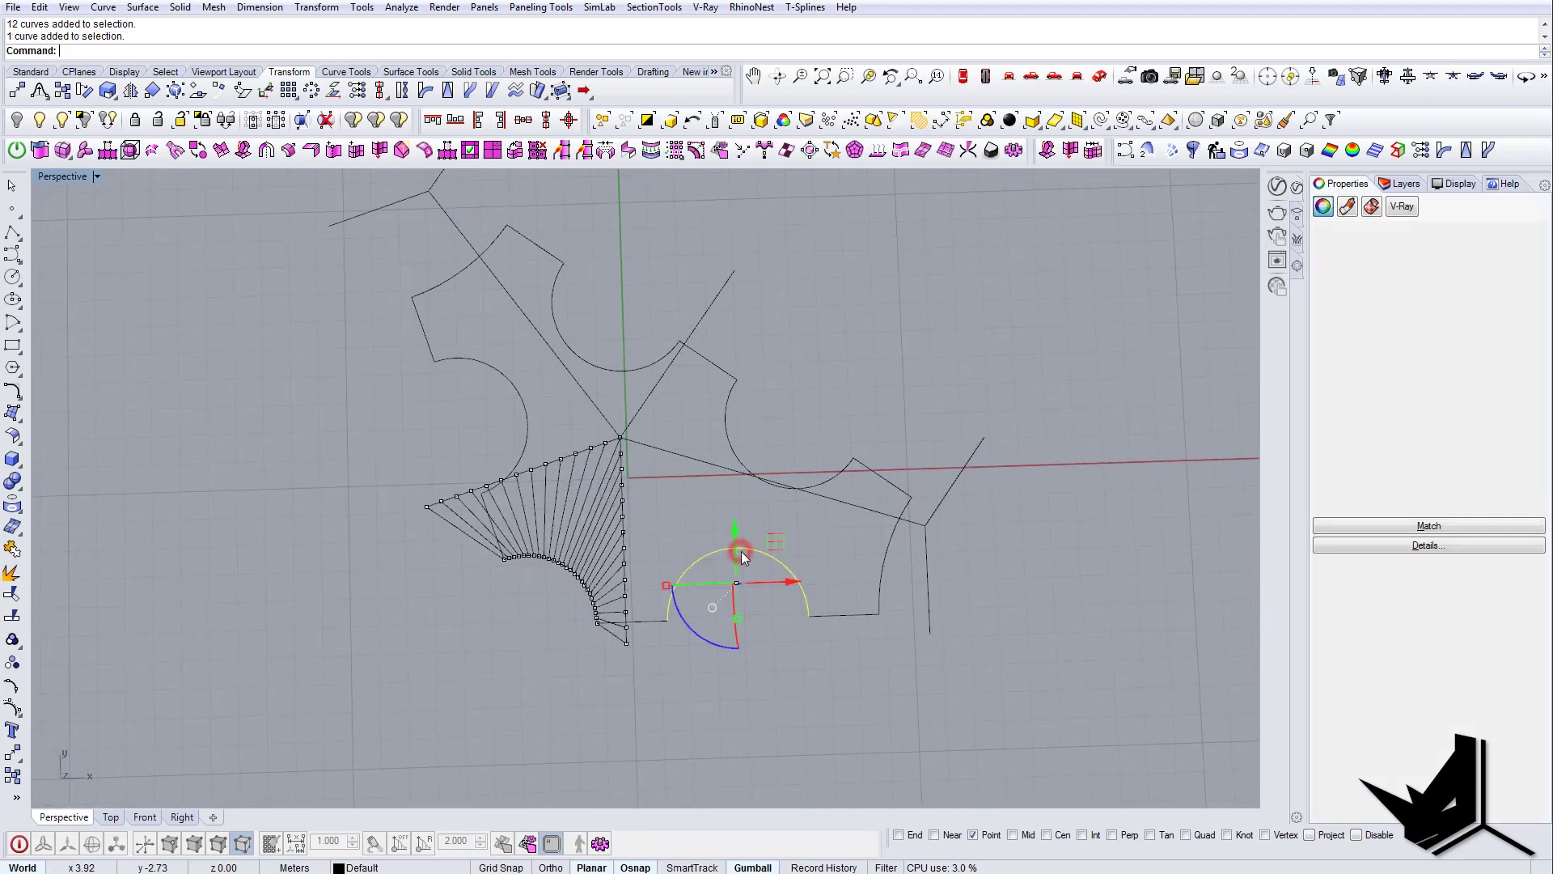
right_click_drag(764, 594, 694, 604)
key("Escape")
left_click(727, 557)
left_click(677, 624)
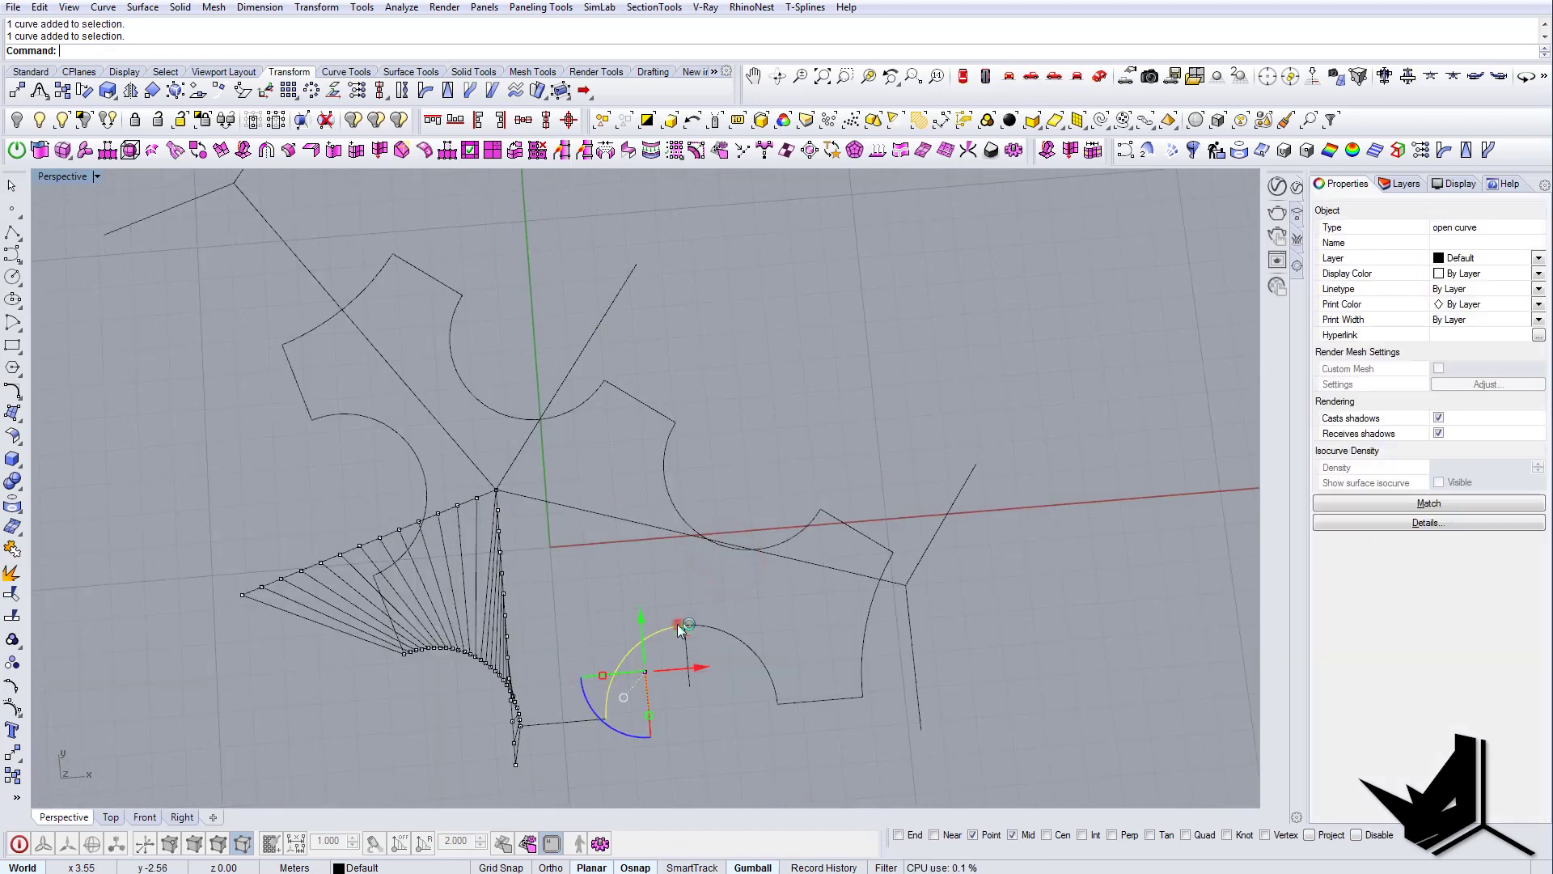
- Undo the split of the neighbouring arc and leave it deselected
key("Escape")
key("ctrl+z")
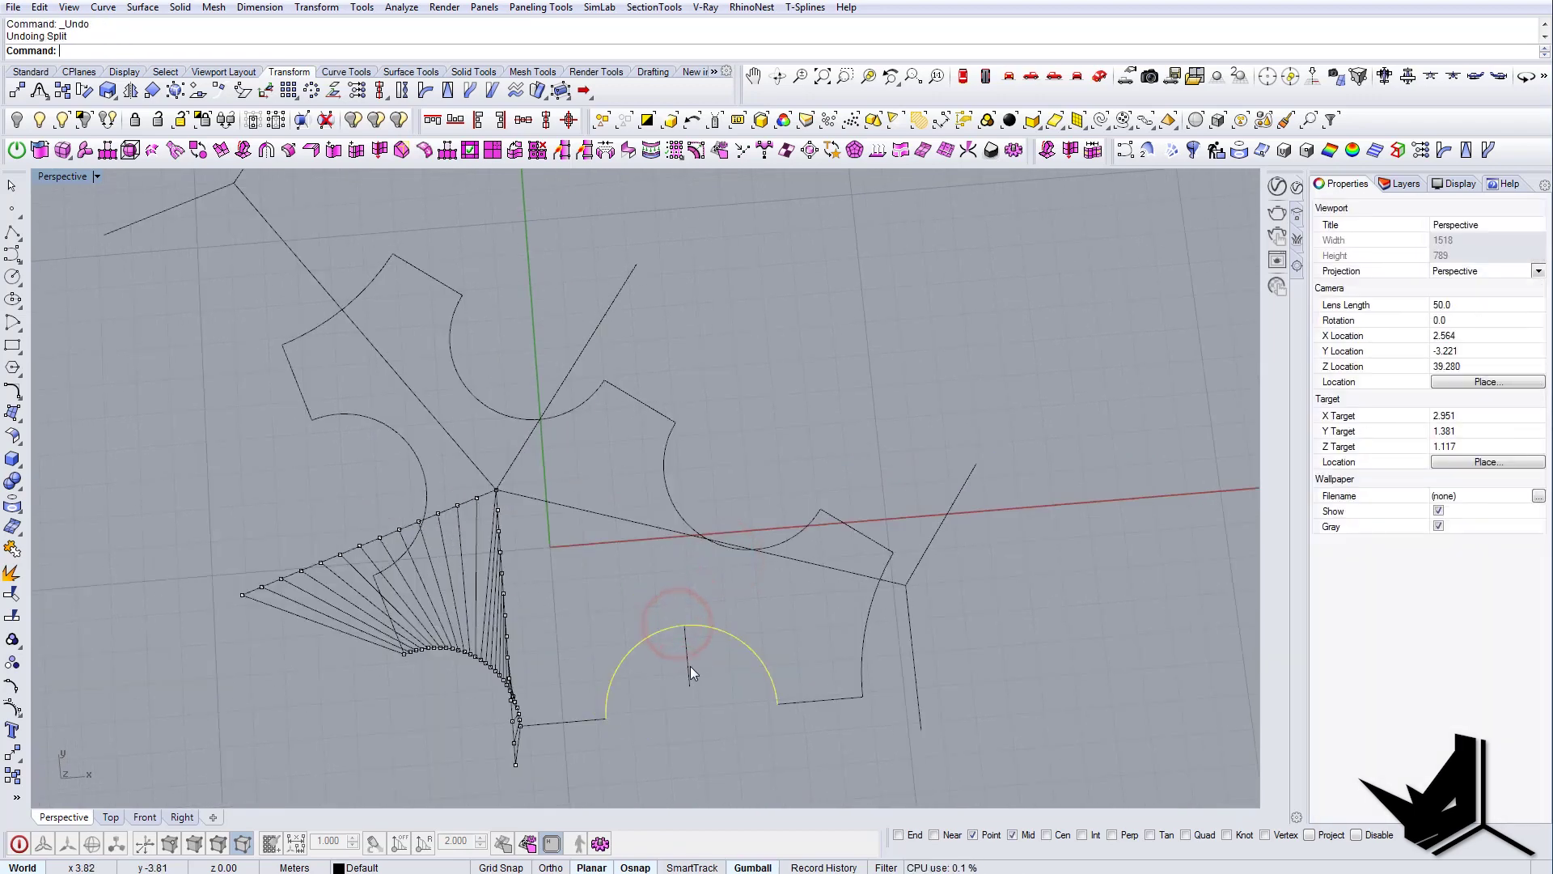
key("Escape")
left_click(688, 643)
key("Escape")
right_click_drag(728, 707, 770, 641)
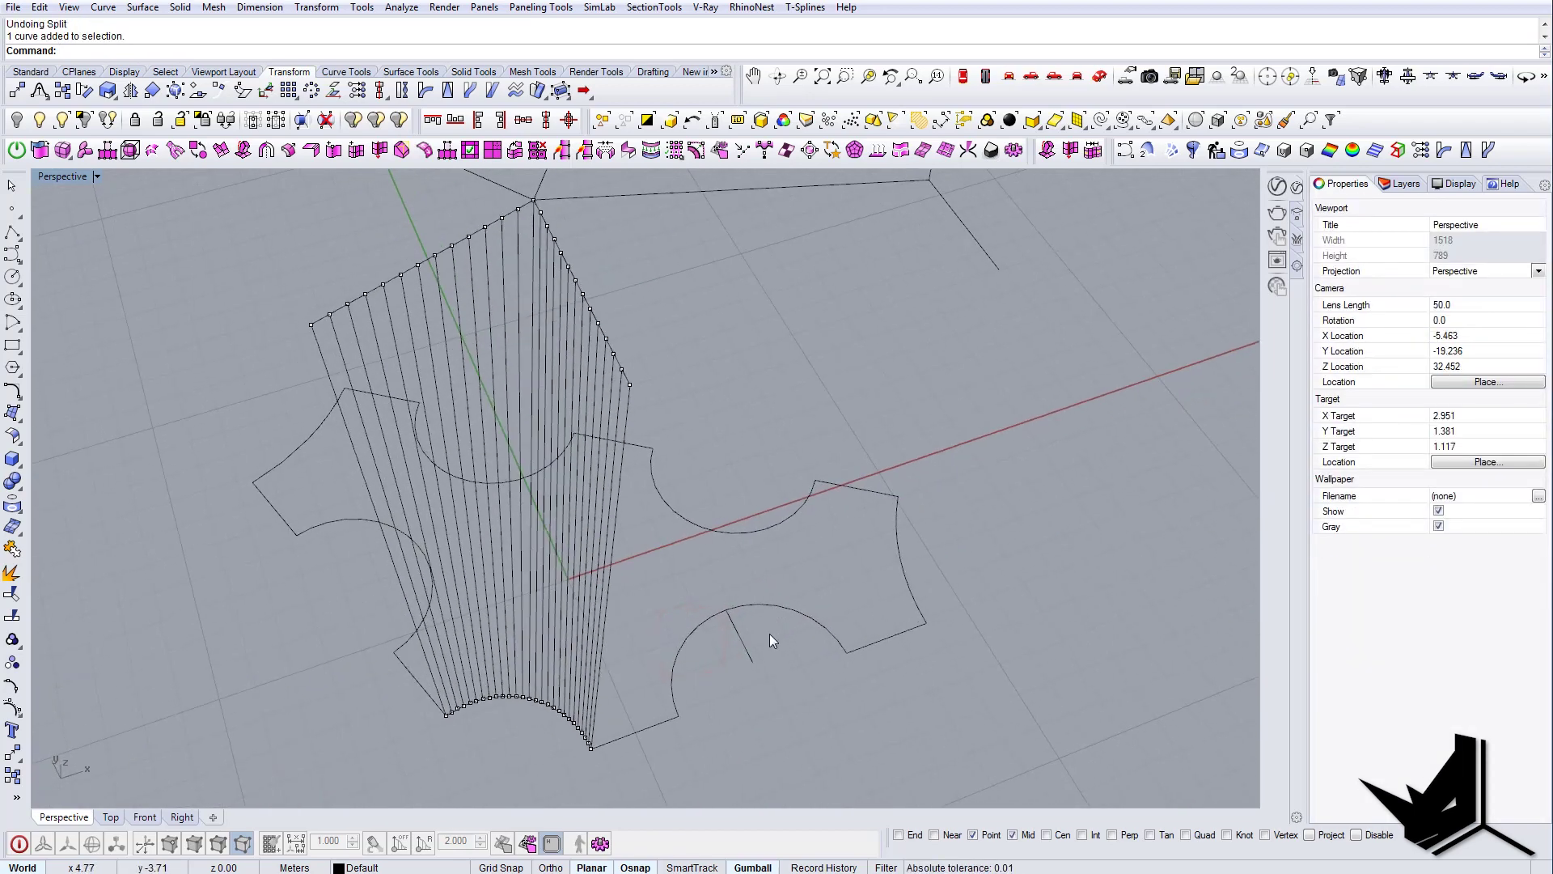
right_click_drag(842, 725, 686, 677)
left_click(687, 662)
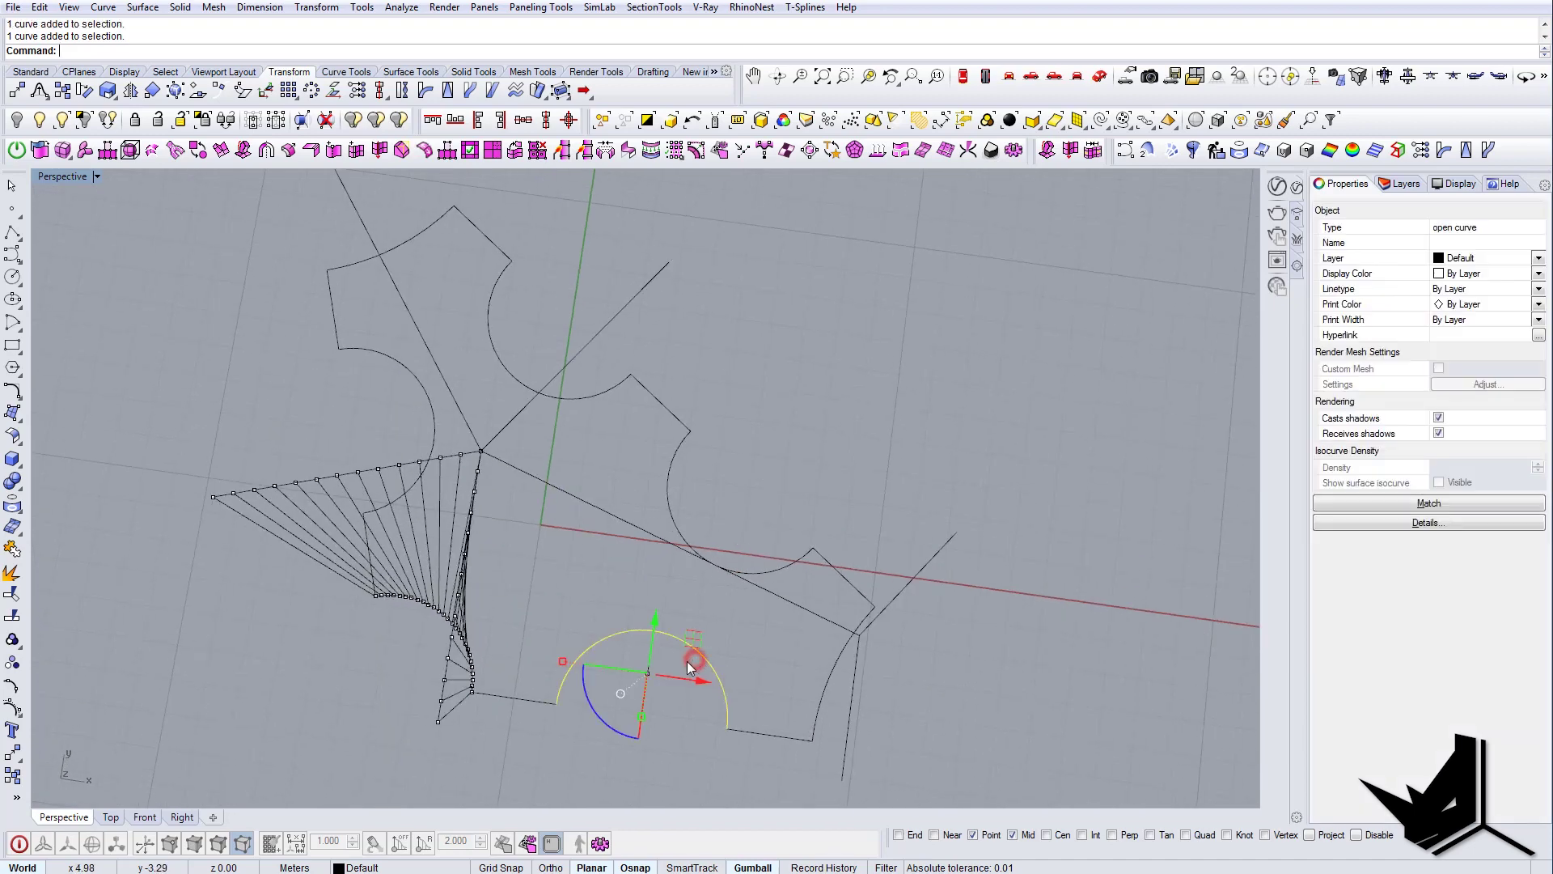
key("Escape")
- Divide the whole neighbouring arc into 3 segments
right_click_drag(694, 621, 687, 627)
left_click(701, 639)
type("Divide")
key("Return")
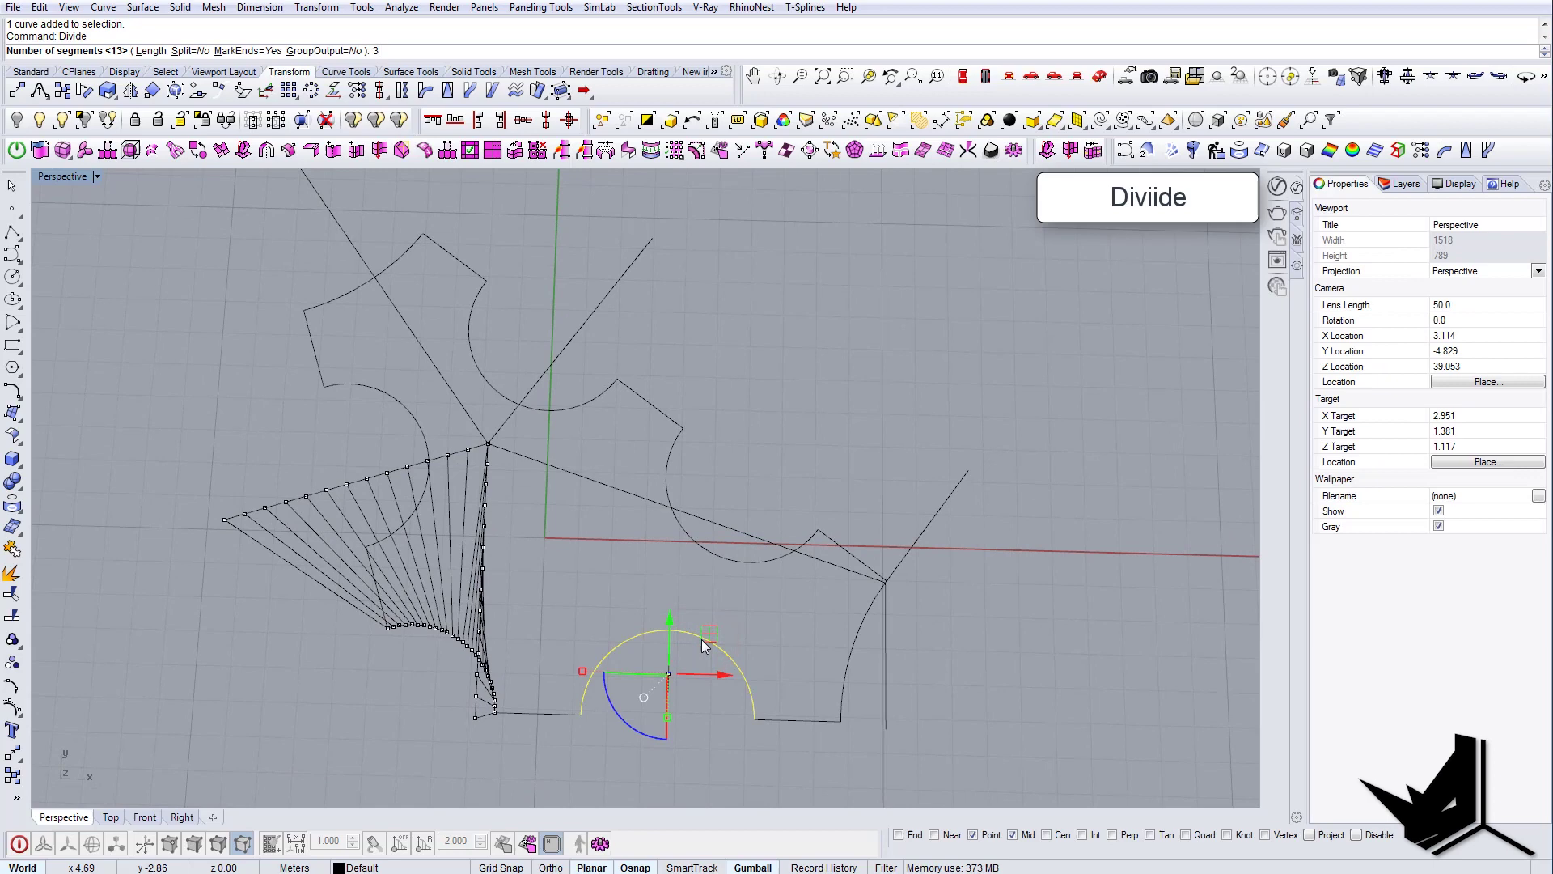
type("3")
key("Return")
right_click_drag(660, 659, 682, 615)
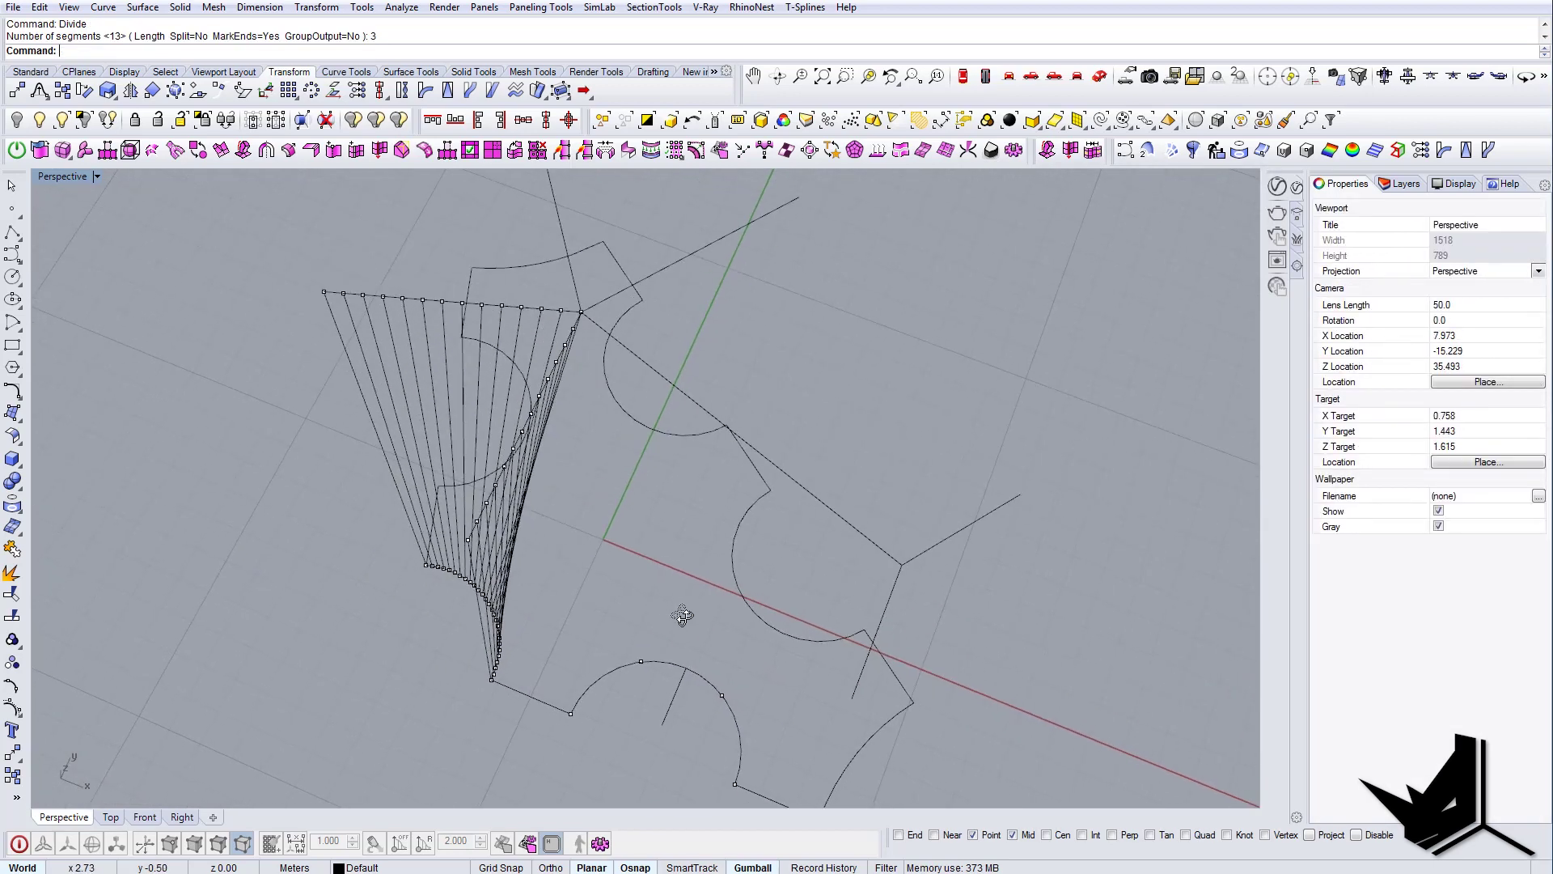
- Clear the selection and switch the perspective viewport to the Top view
left_click(618, 664)
right_click_drag(618, 663, 619, 662)
key("Escape")
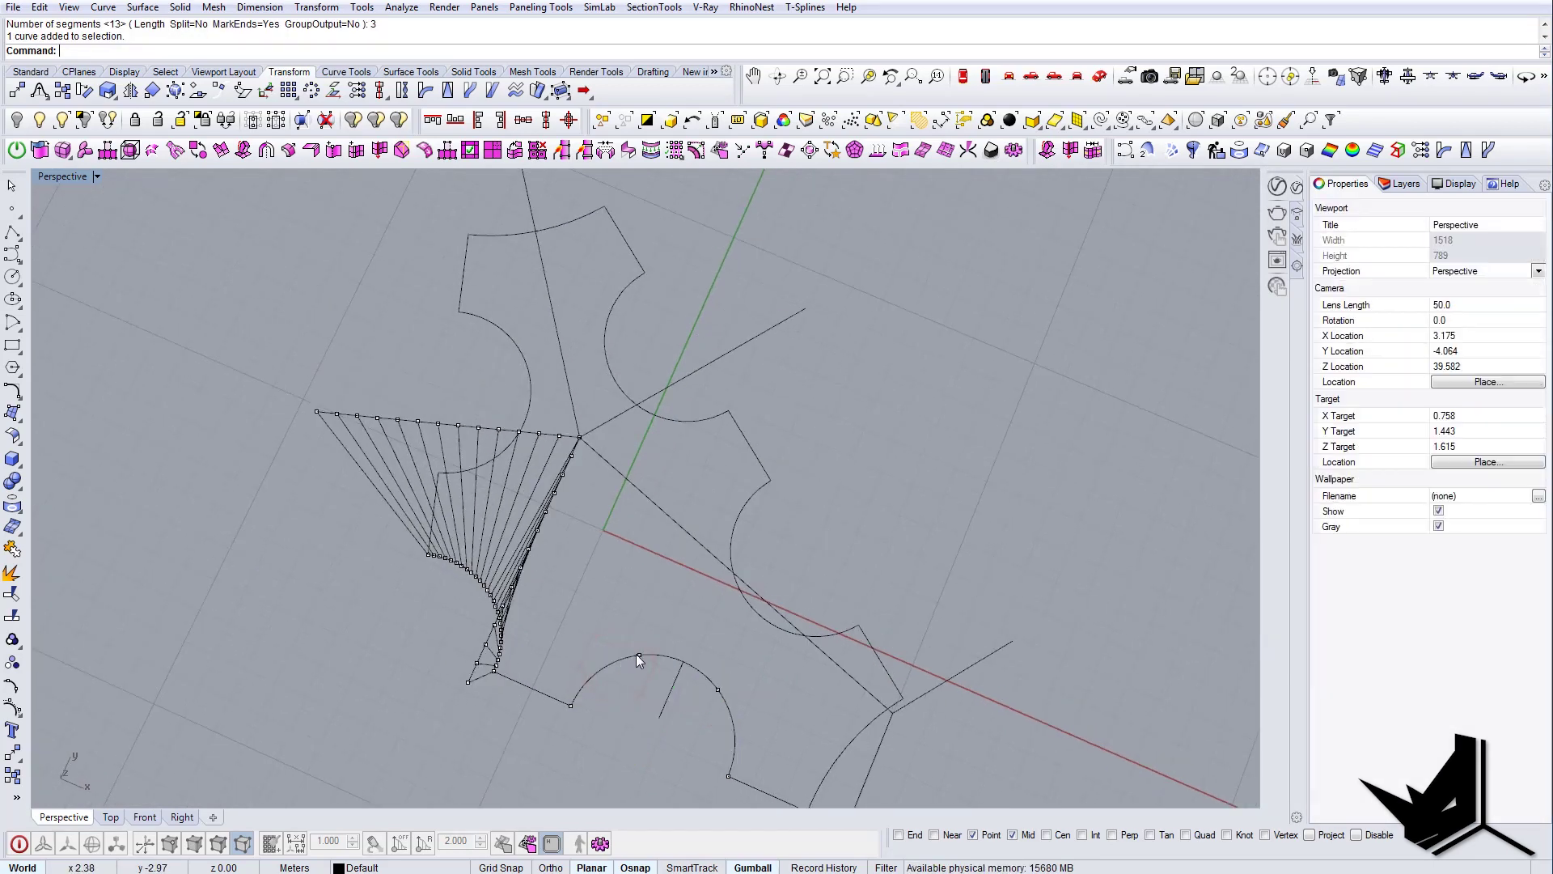
right_click_drag(516, 595, 377, 498)
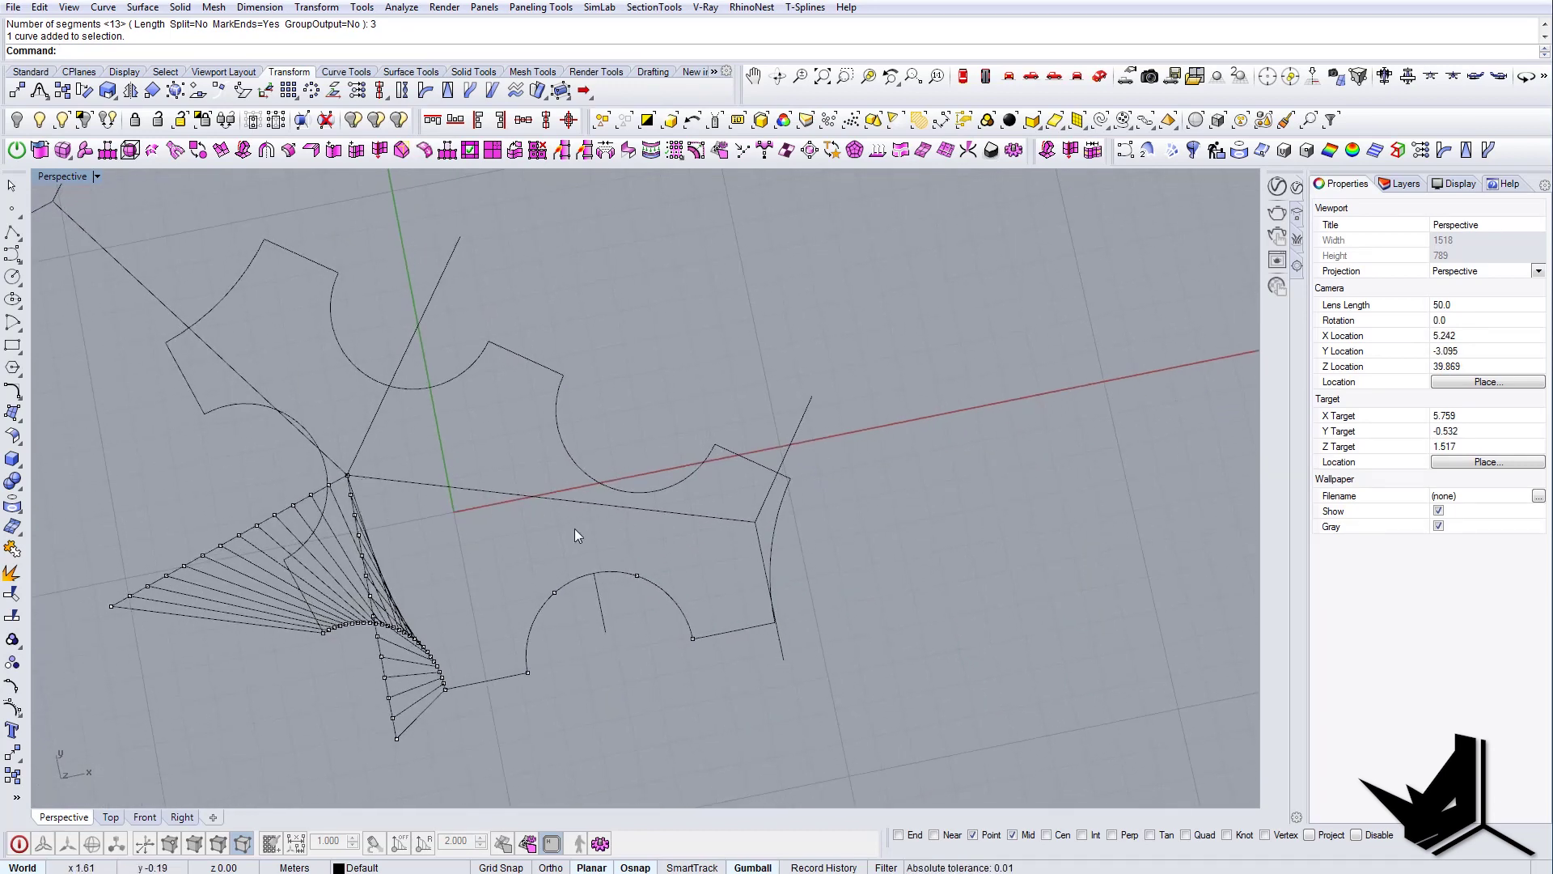
right_click_drag(575, 534, 882, 297)
left_click(962, 77)
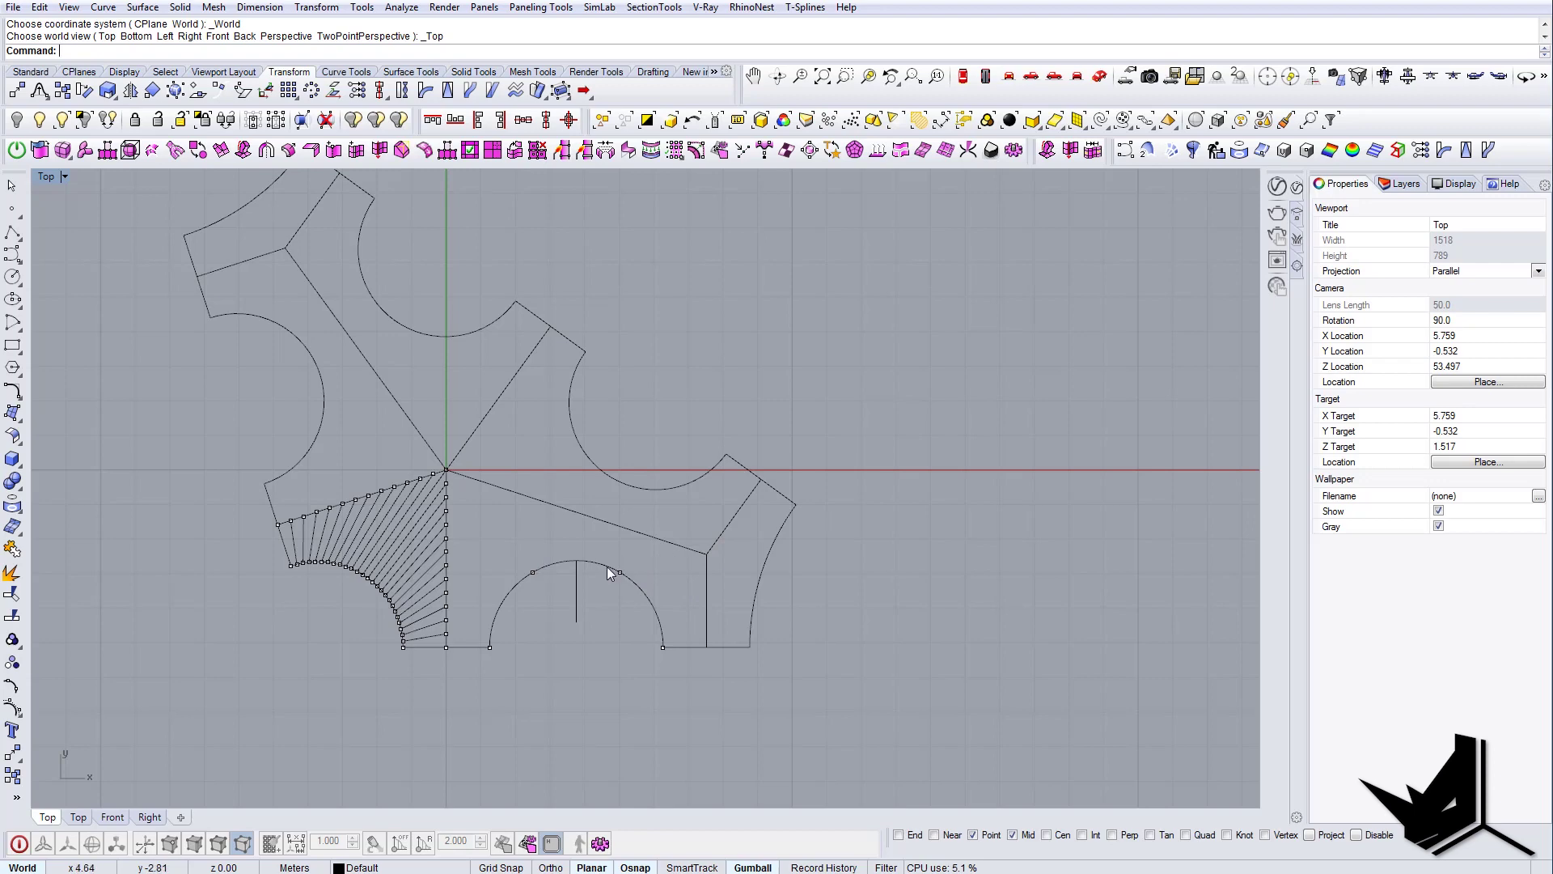
- Return to the perspective view and divide the whole neighbouring plan arc into 3 segments
left_click(1102, 83)
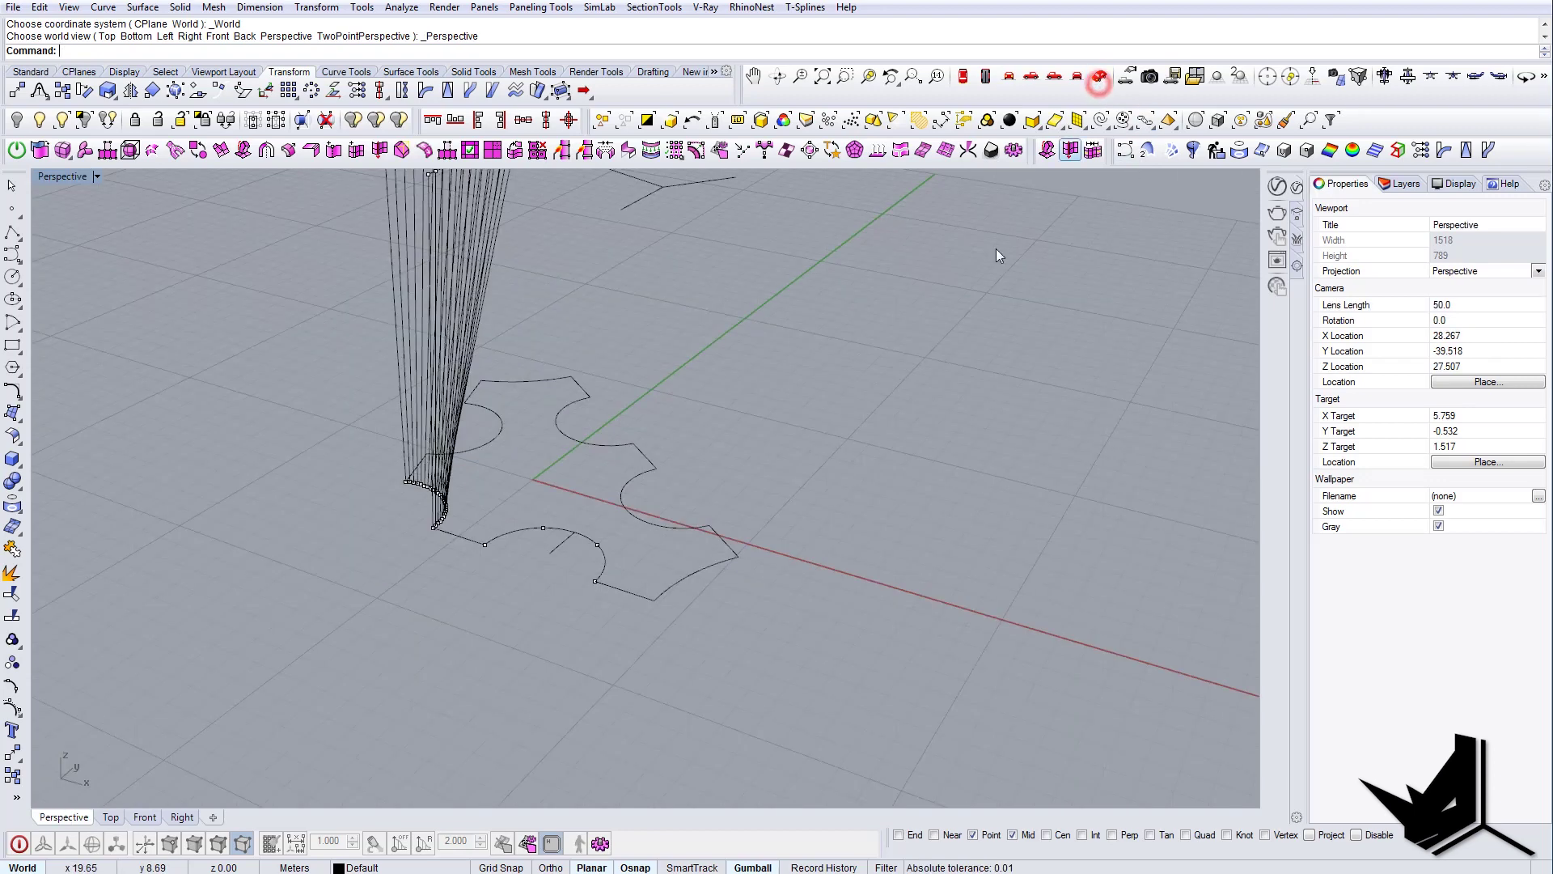
right_click_drag(585, 471, 628, 648)
scroll(628, 647, "up", 3)
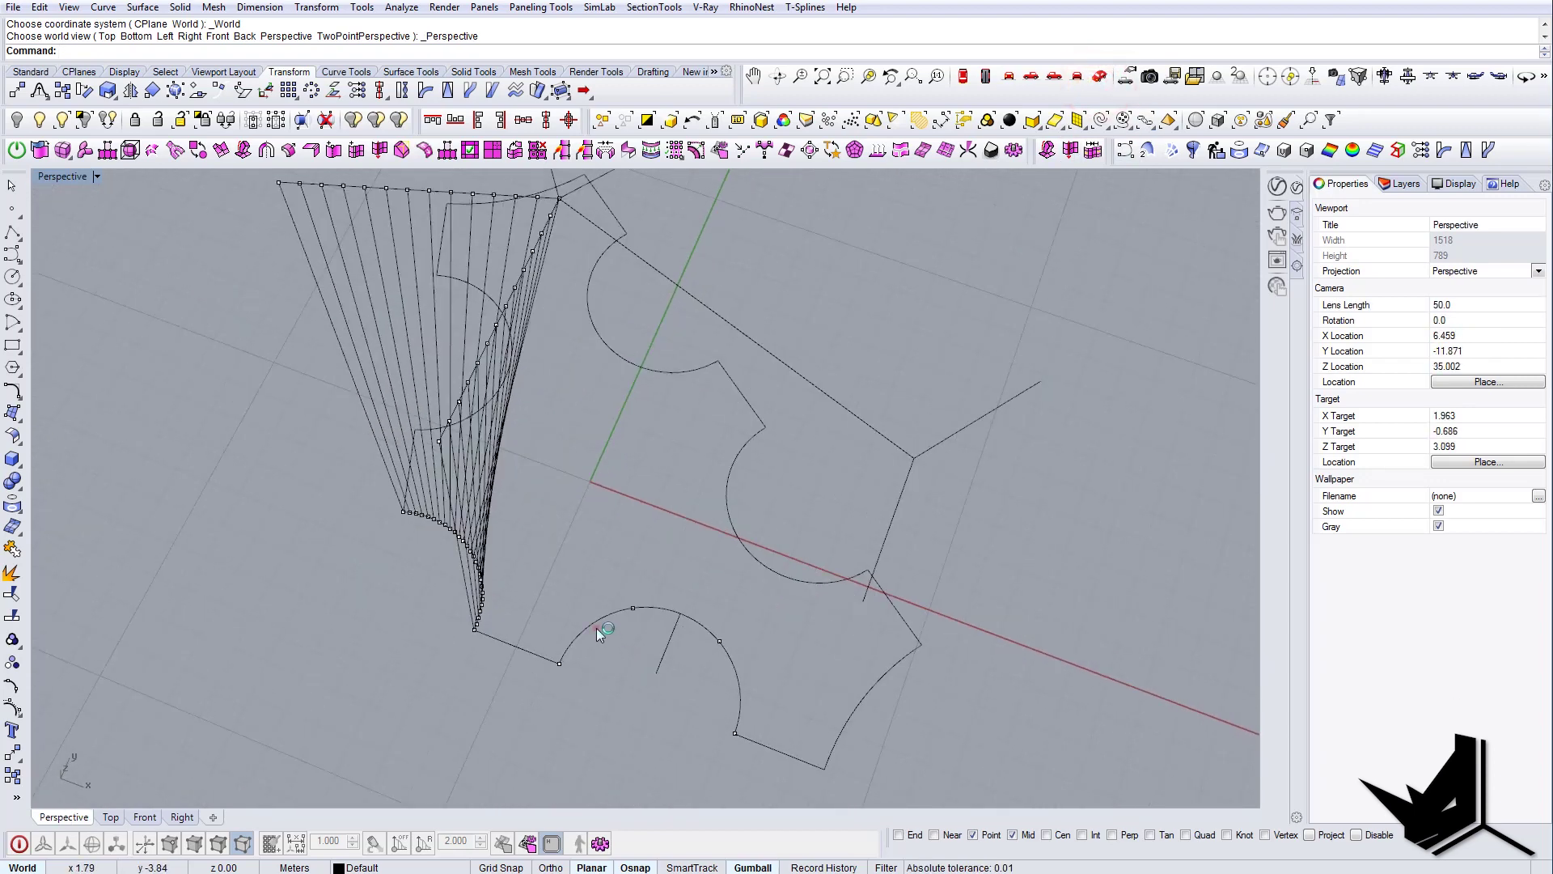
left_click(595, 628)
key("Escape")
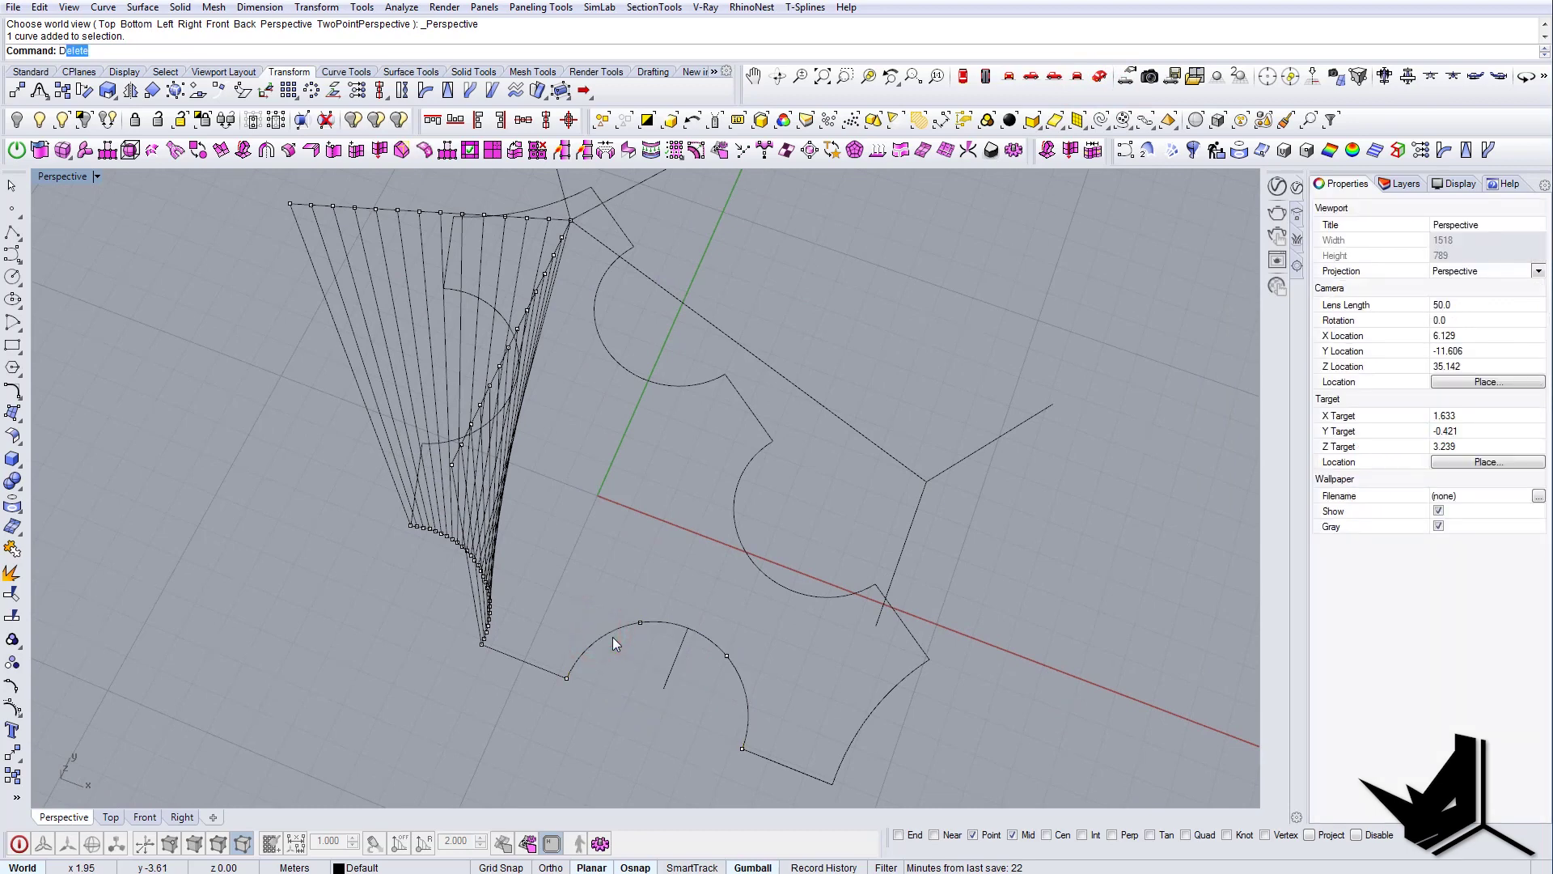
left_click(610, 637)
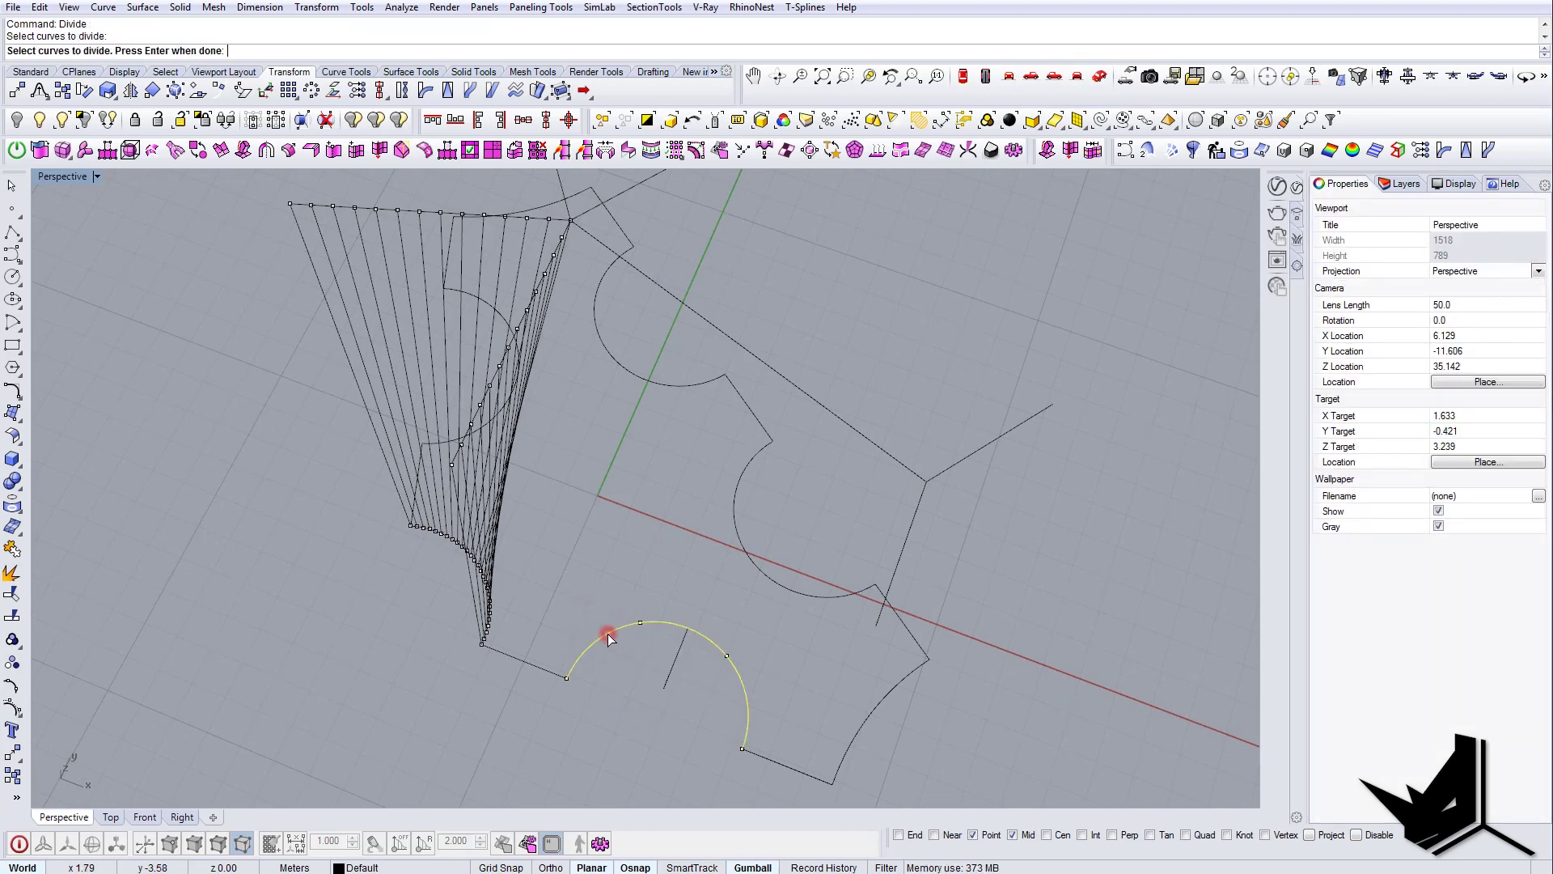
right_click_drag(608, 634, 638, 628)
key("Escape")
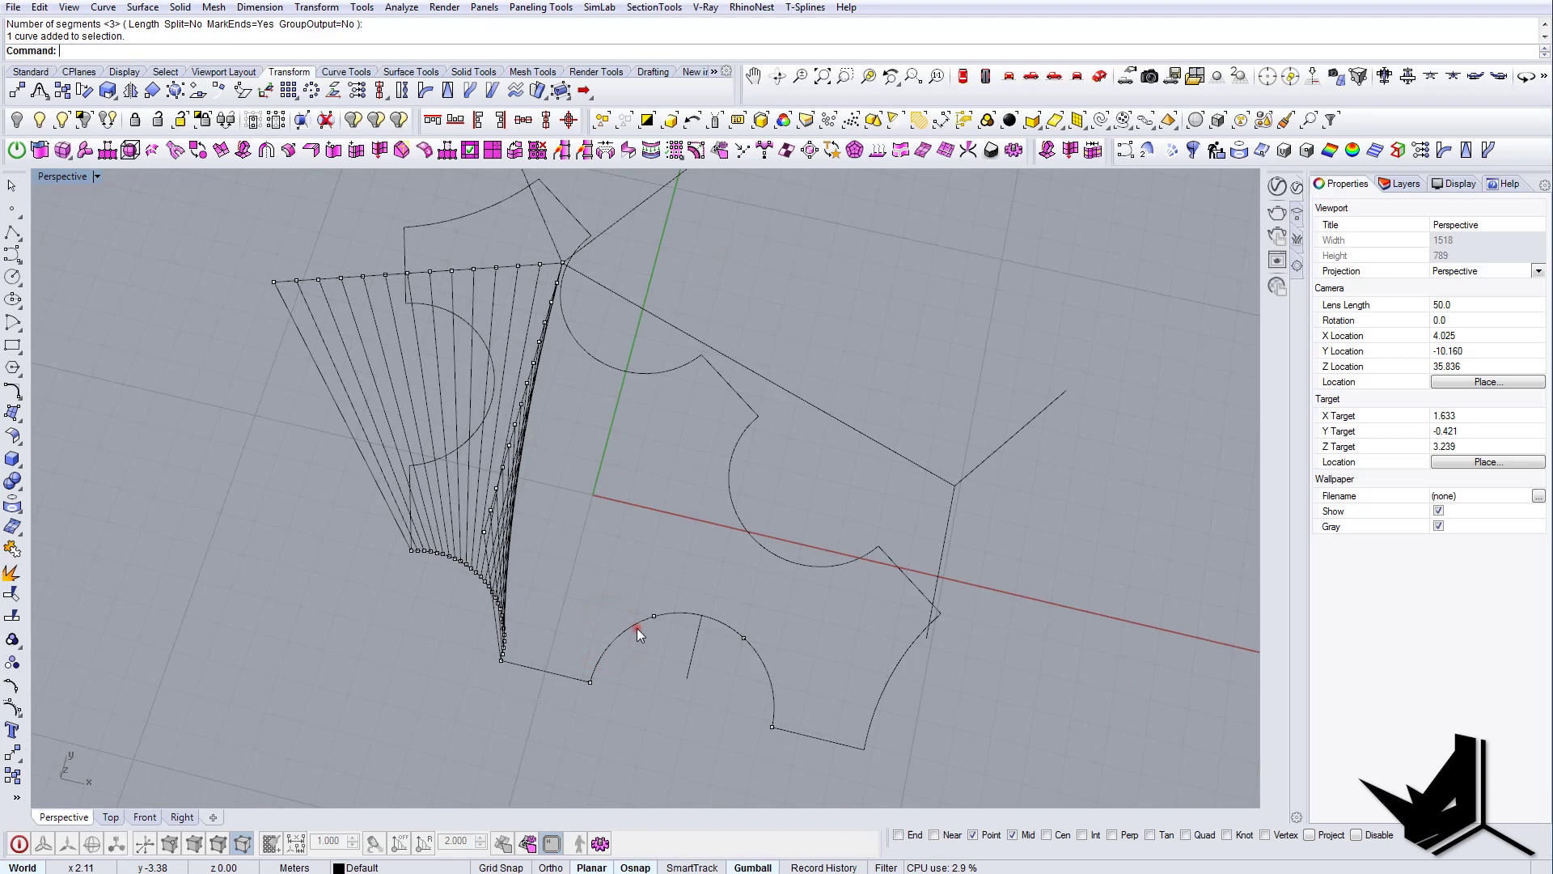
- Split the neighbouring arc at its division points and check the resulting pieces individually
left_click(638, 627)
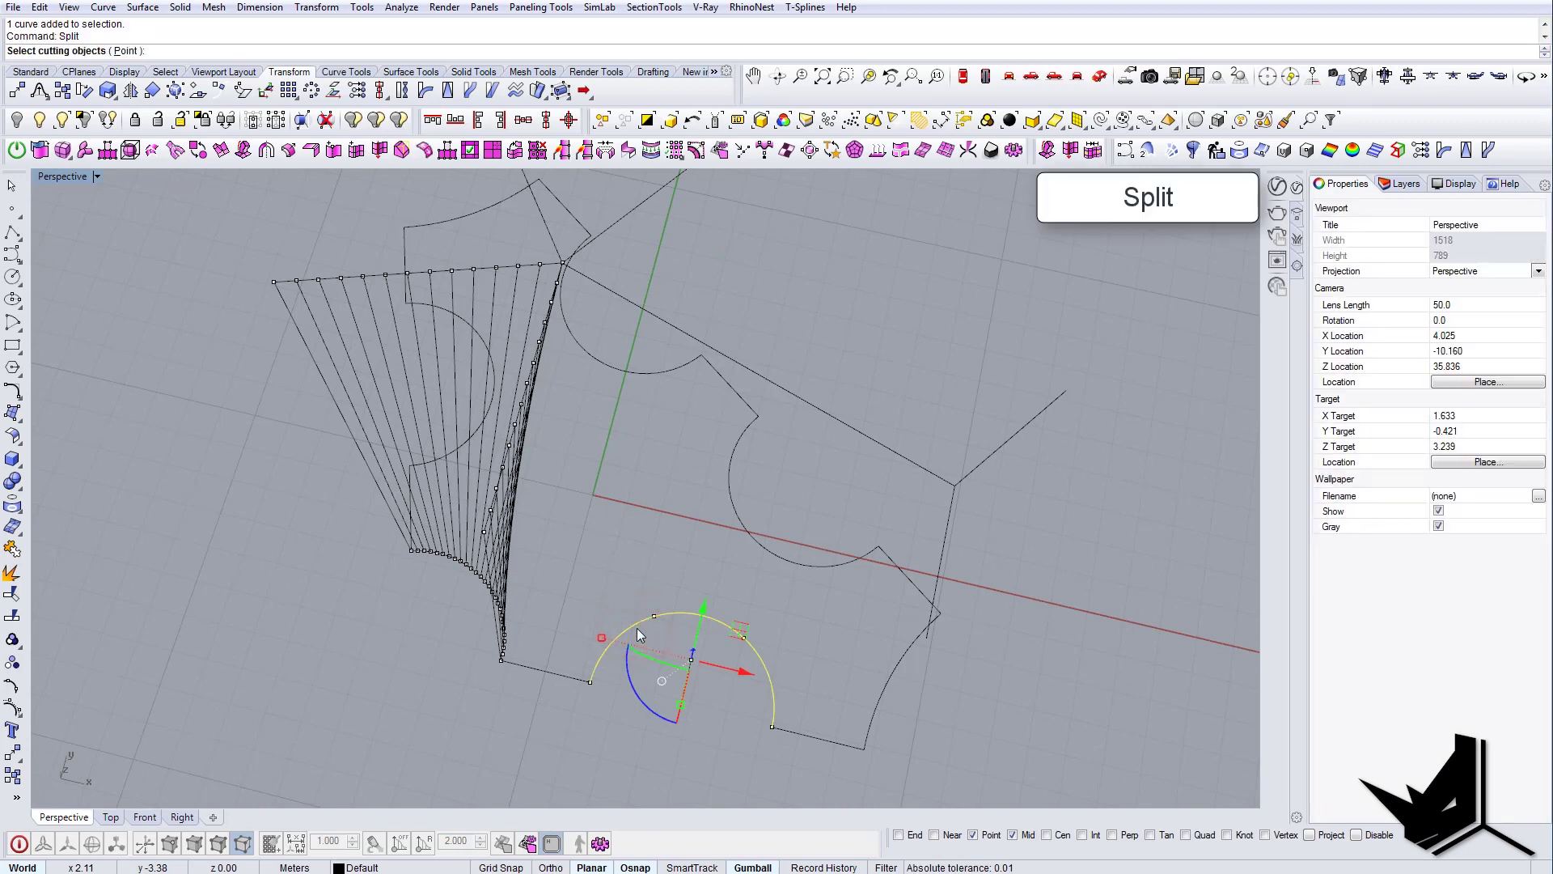
left_click(643, 584)
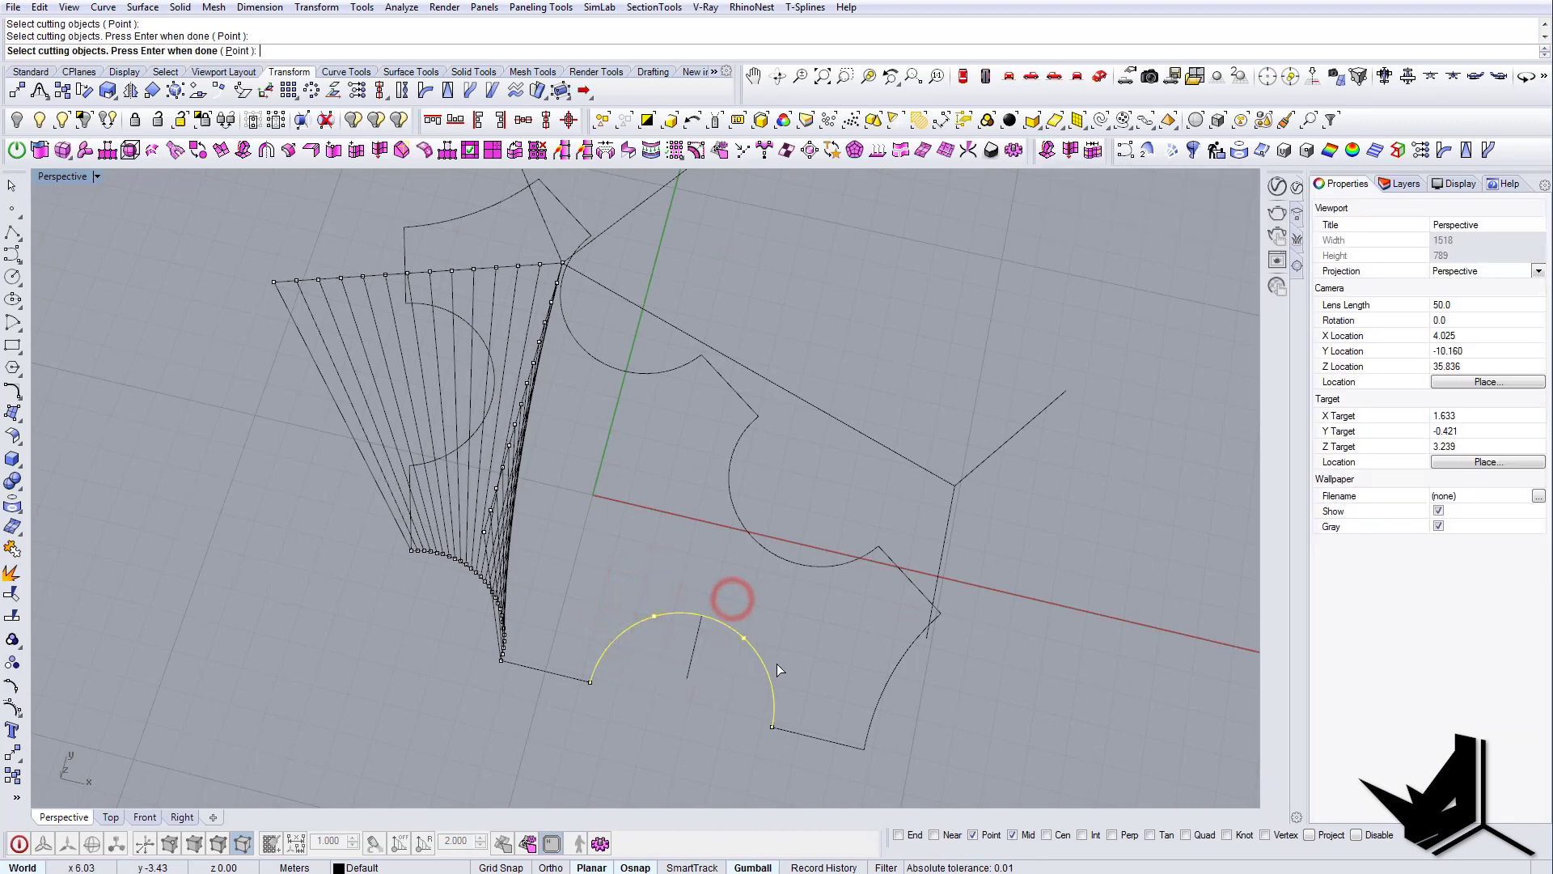
key("Return")
key("Escape")
left_click(765, 663)
key("Escape")
left_click(710, 621)
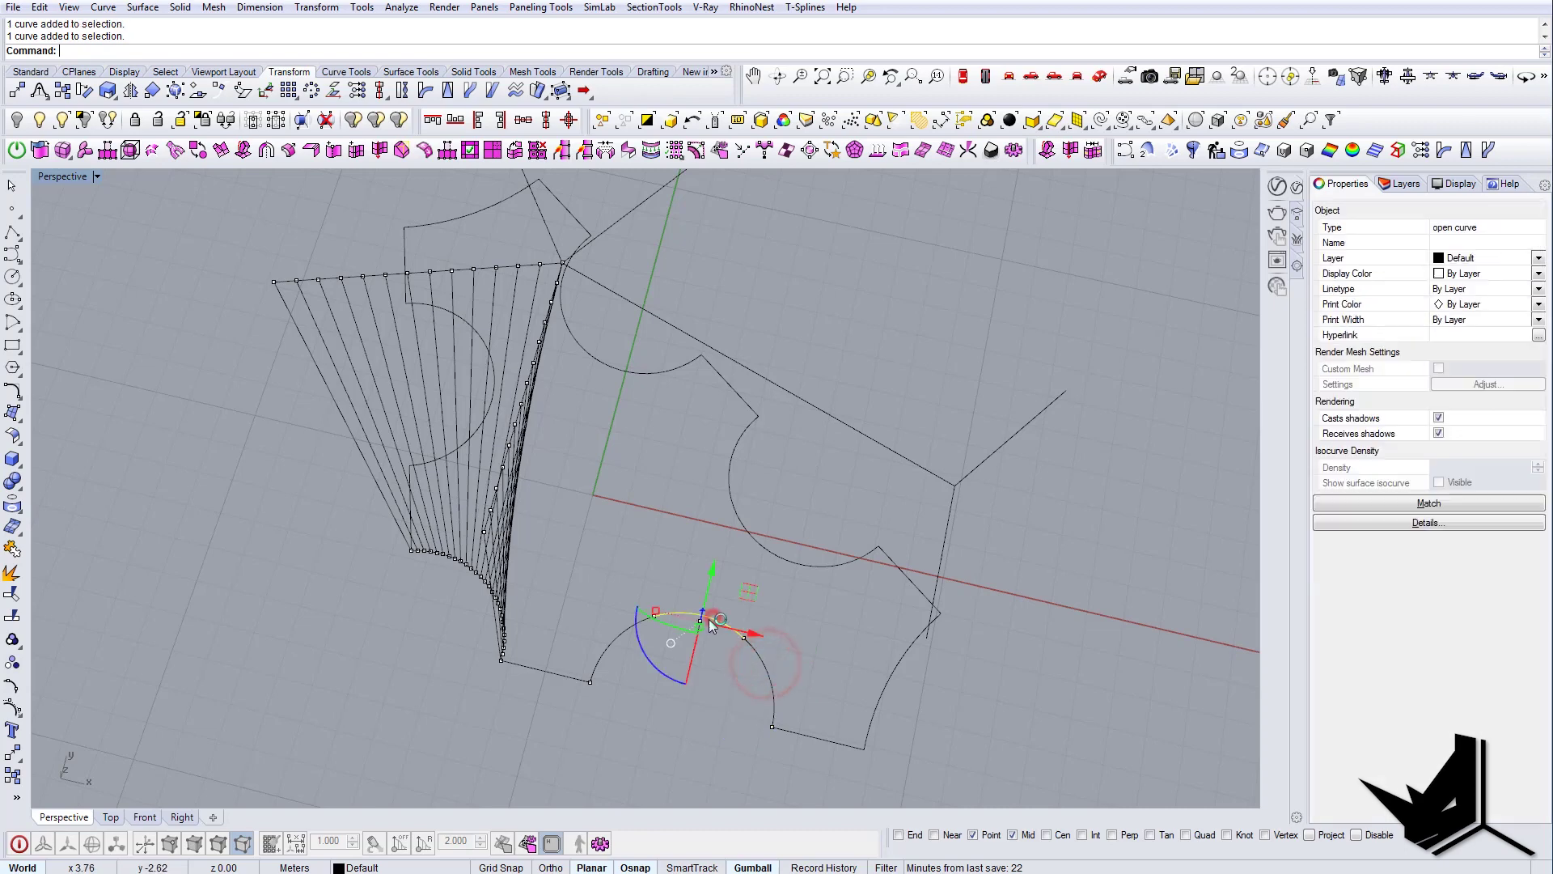
key("Escape")
left_click(634, 623)
key("Escape")
- Divide the split arc's end piece nearest the finished rafters into 13 segments
right_click_drag(669, 544, 623, 700, "shift")
left_click_drag(623, 702, 614, 667)
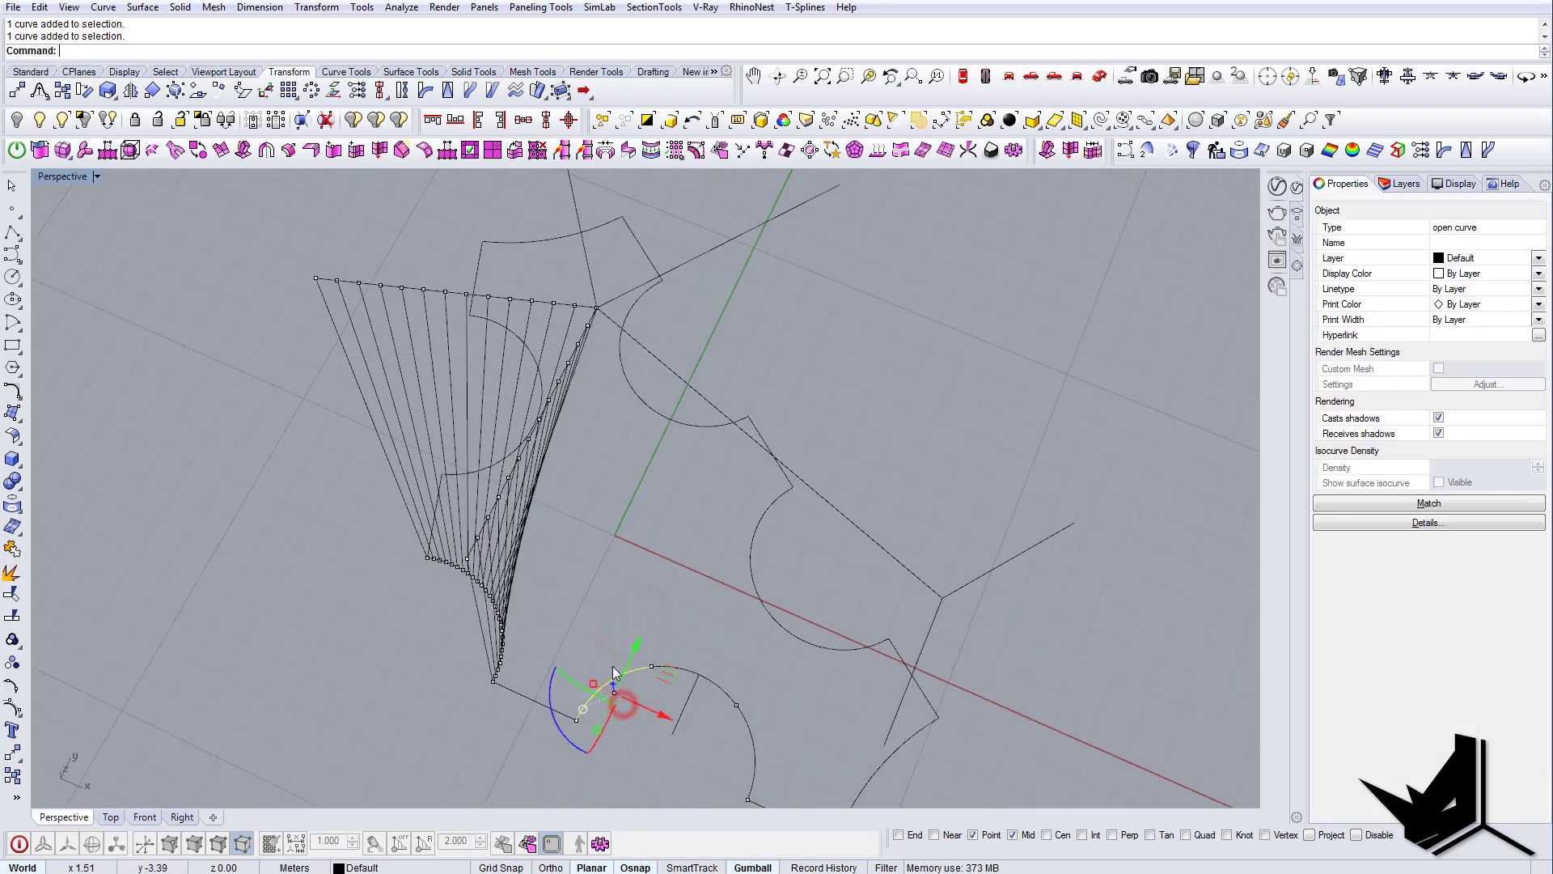
type("Divide")
key("Return")
type("1")
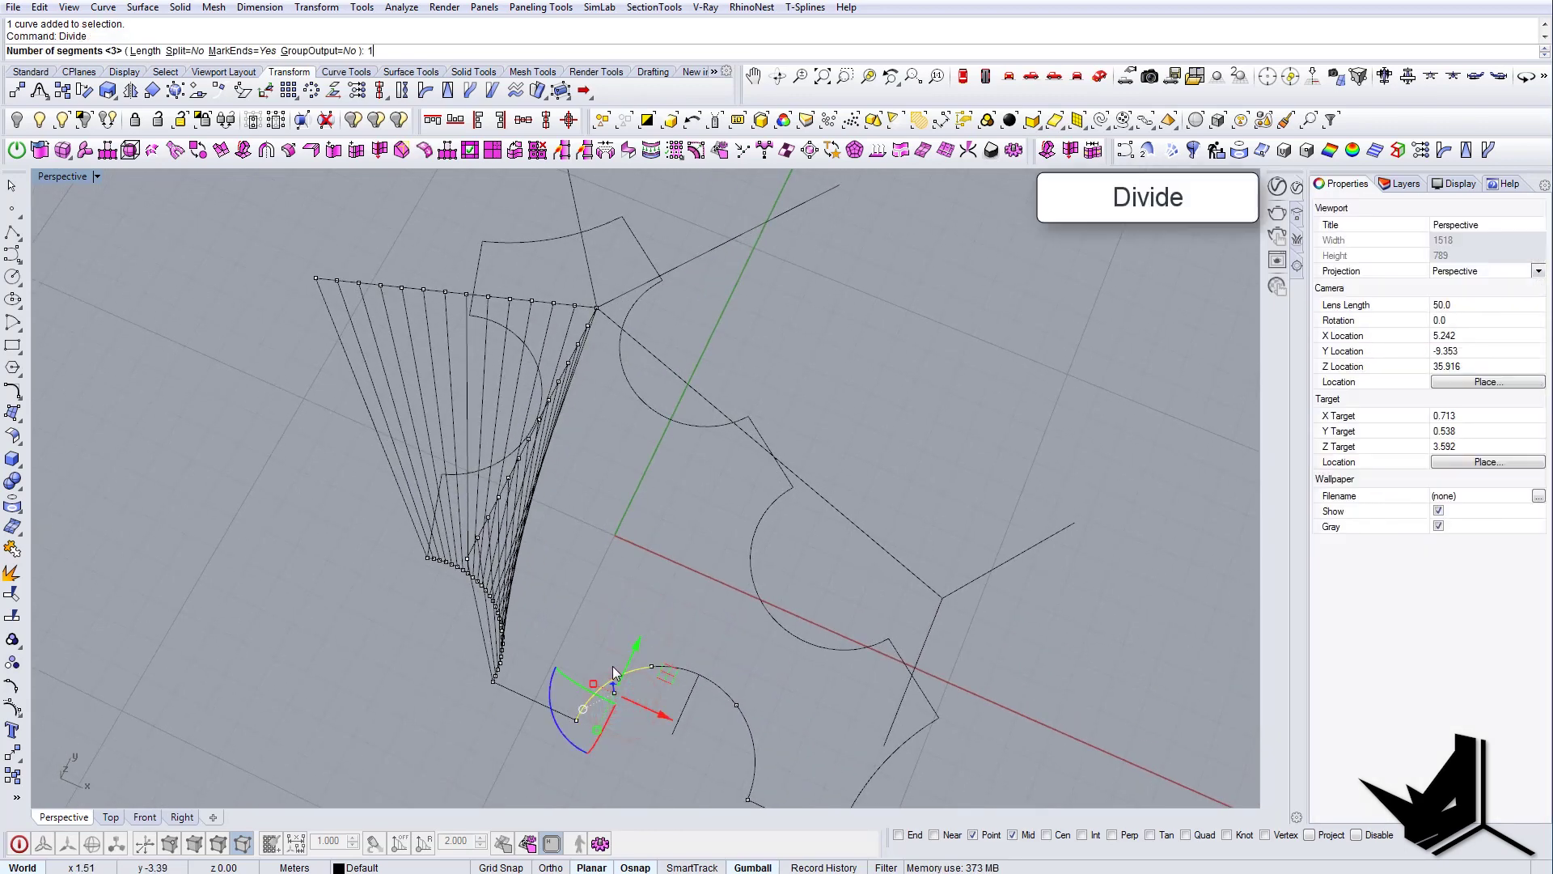
type("3")
key("Return")
- Divide the opposite end piece of the split arc into 13 segments
right_click_drag(616, 678, 818, 648)
left_click(806, 686)
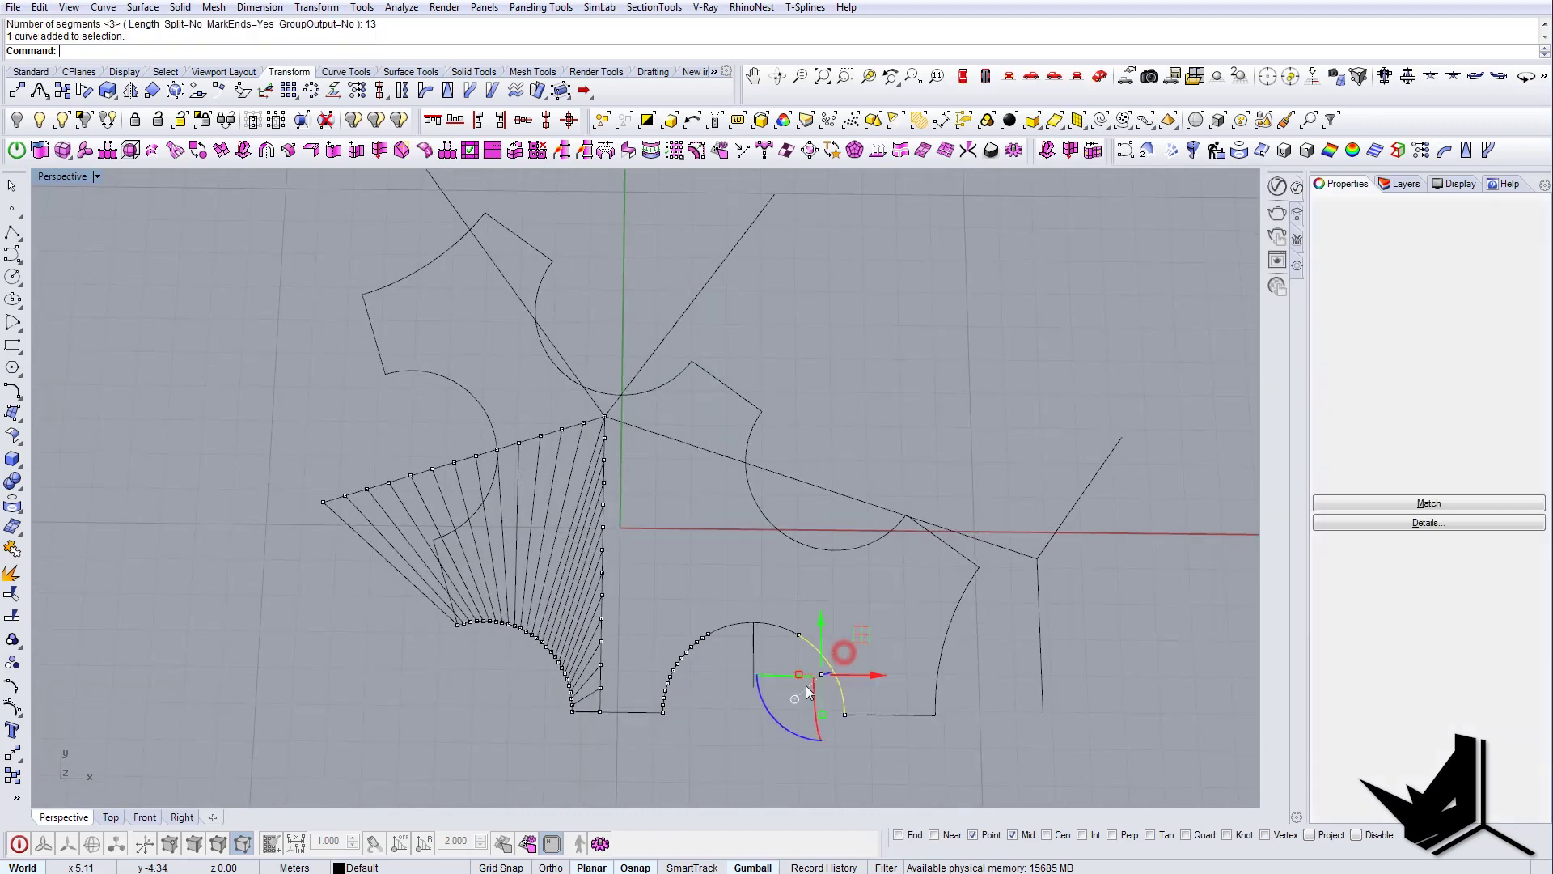
left_click(796, 662)
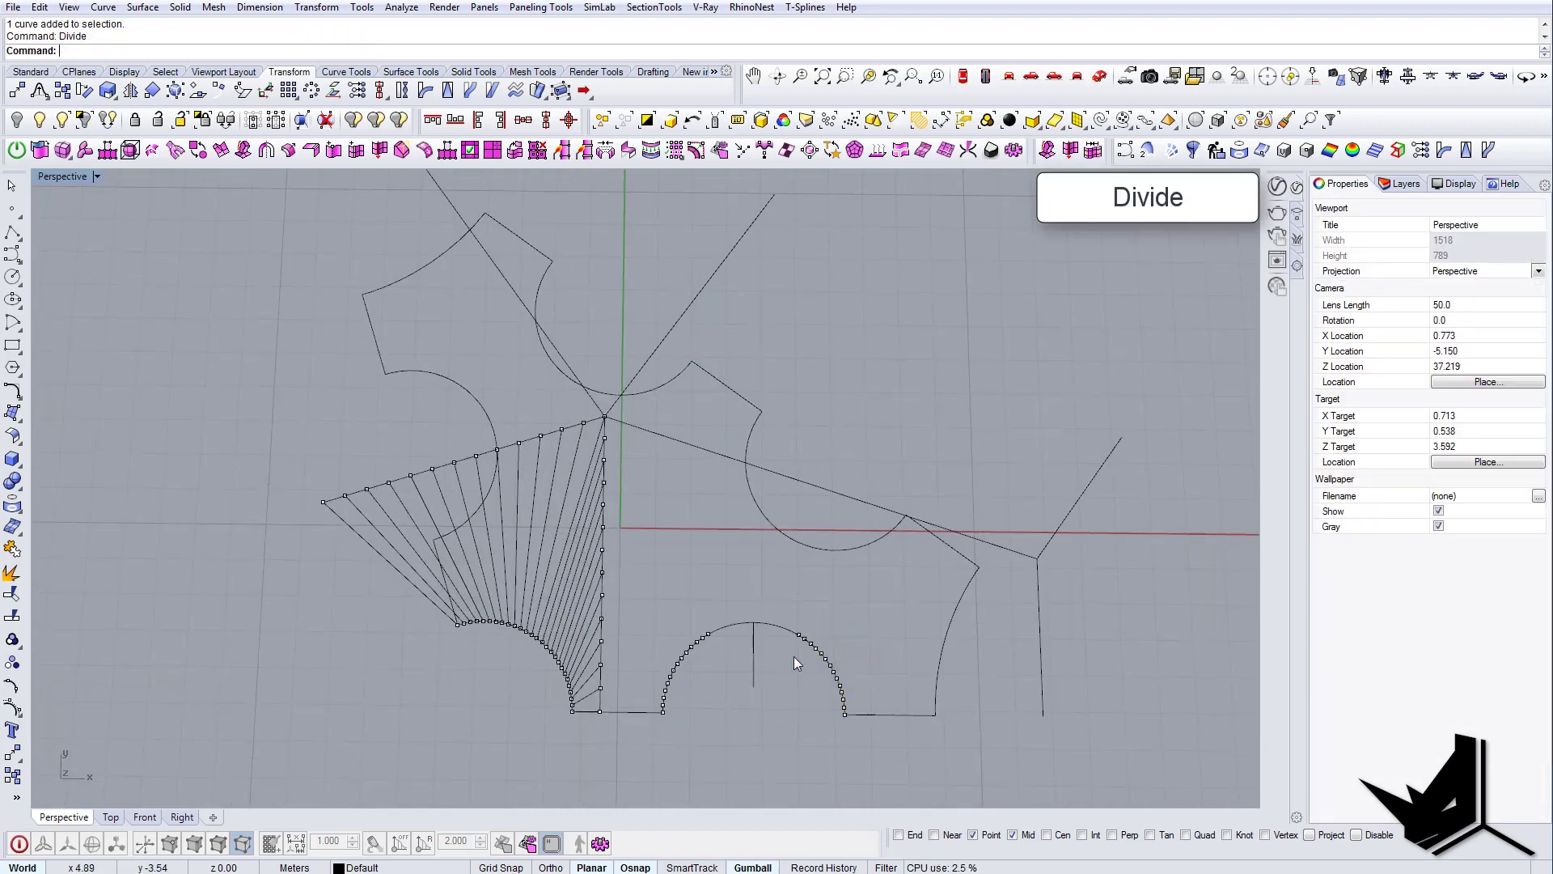
- Divide the middle piece of the split arc into 20 segments
left_click(716, 636)
right_click_drag(715, 636, 751, 609)
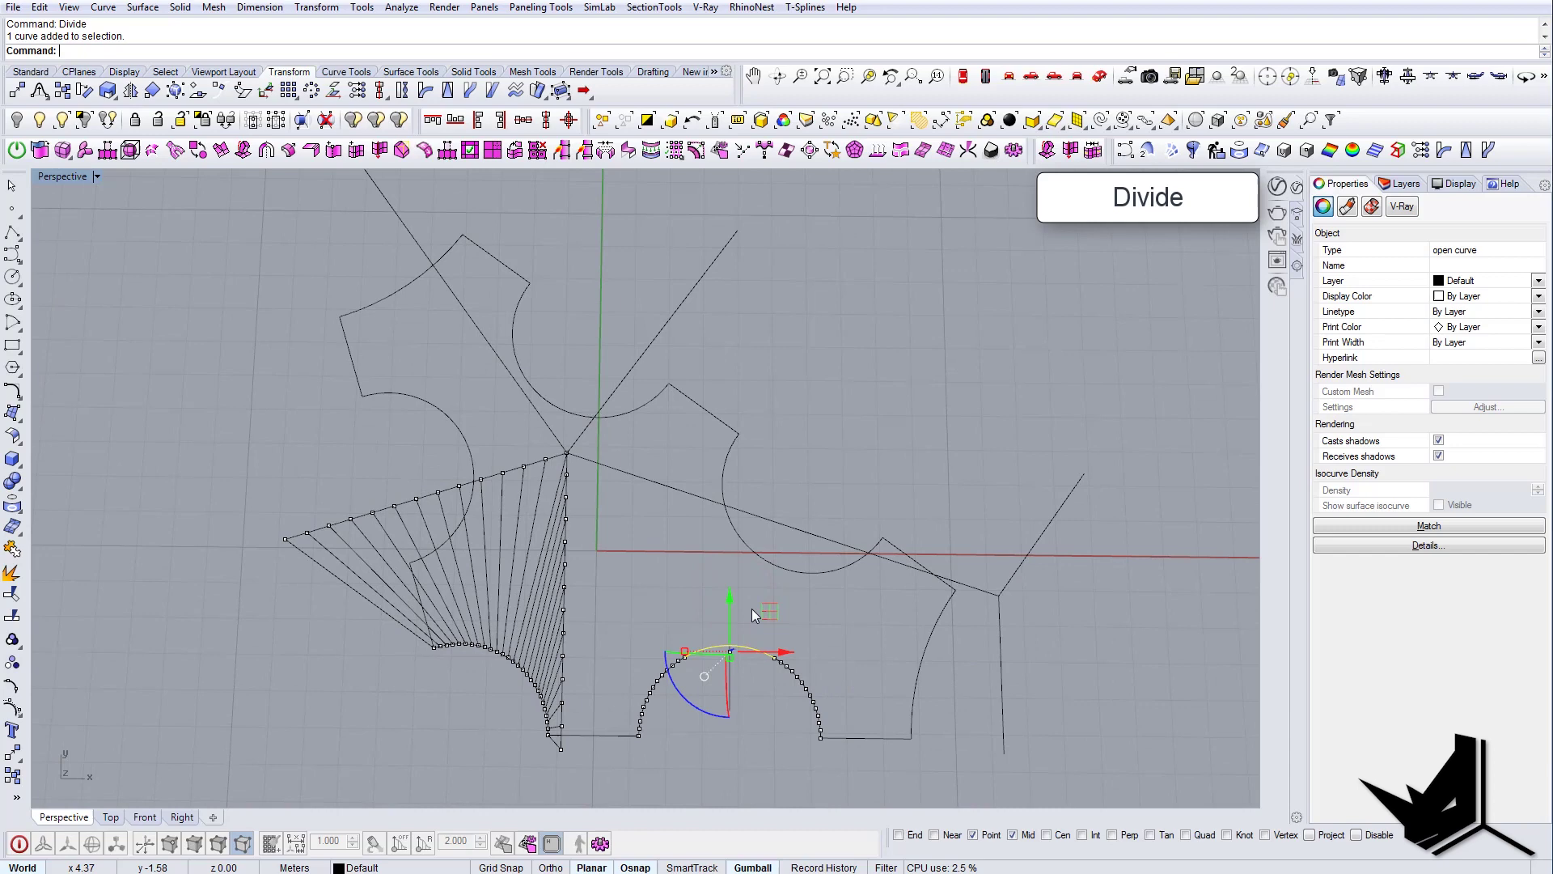
right_click_drag(833, 646, 1010, 673)
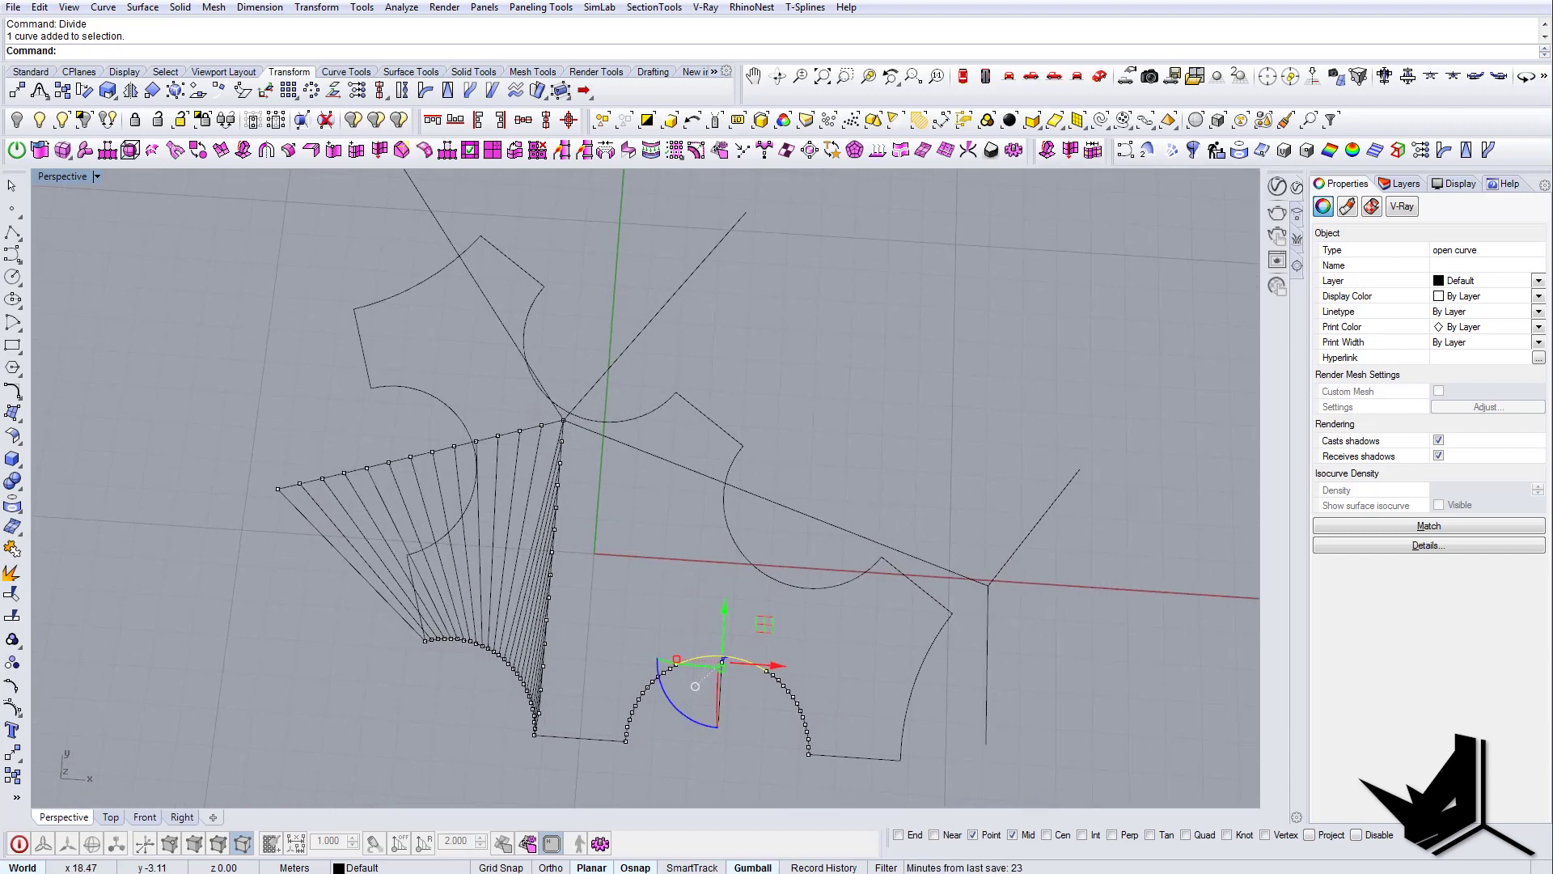
right_click_drag(827, 514, 763, 575, "shift")
scroll(813, 566, "down", 3)
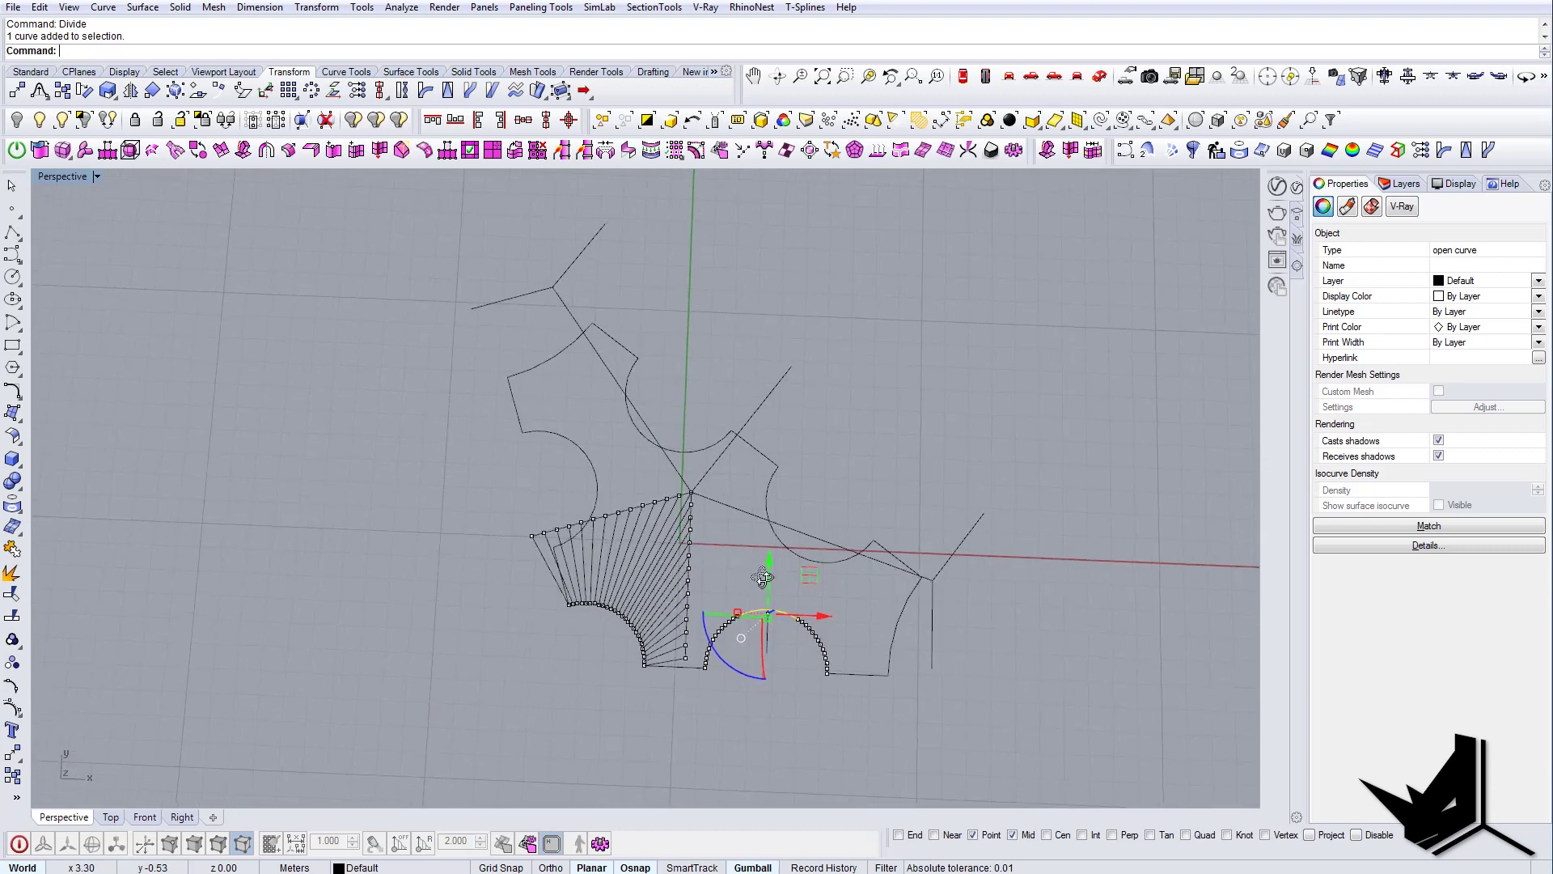
scroll(776, 581, "up", 5)
left_click(777, 581)
left_click(790, 636)
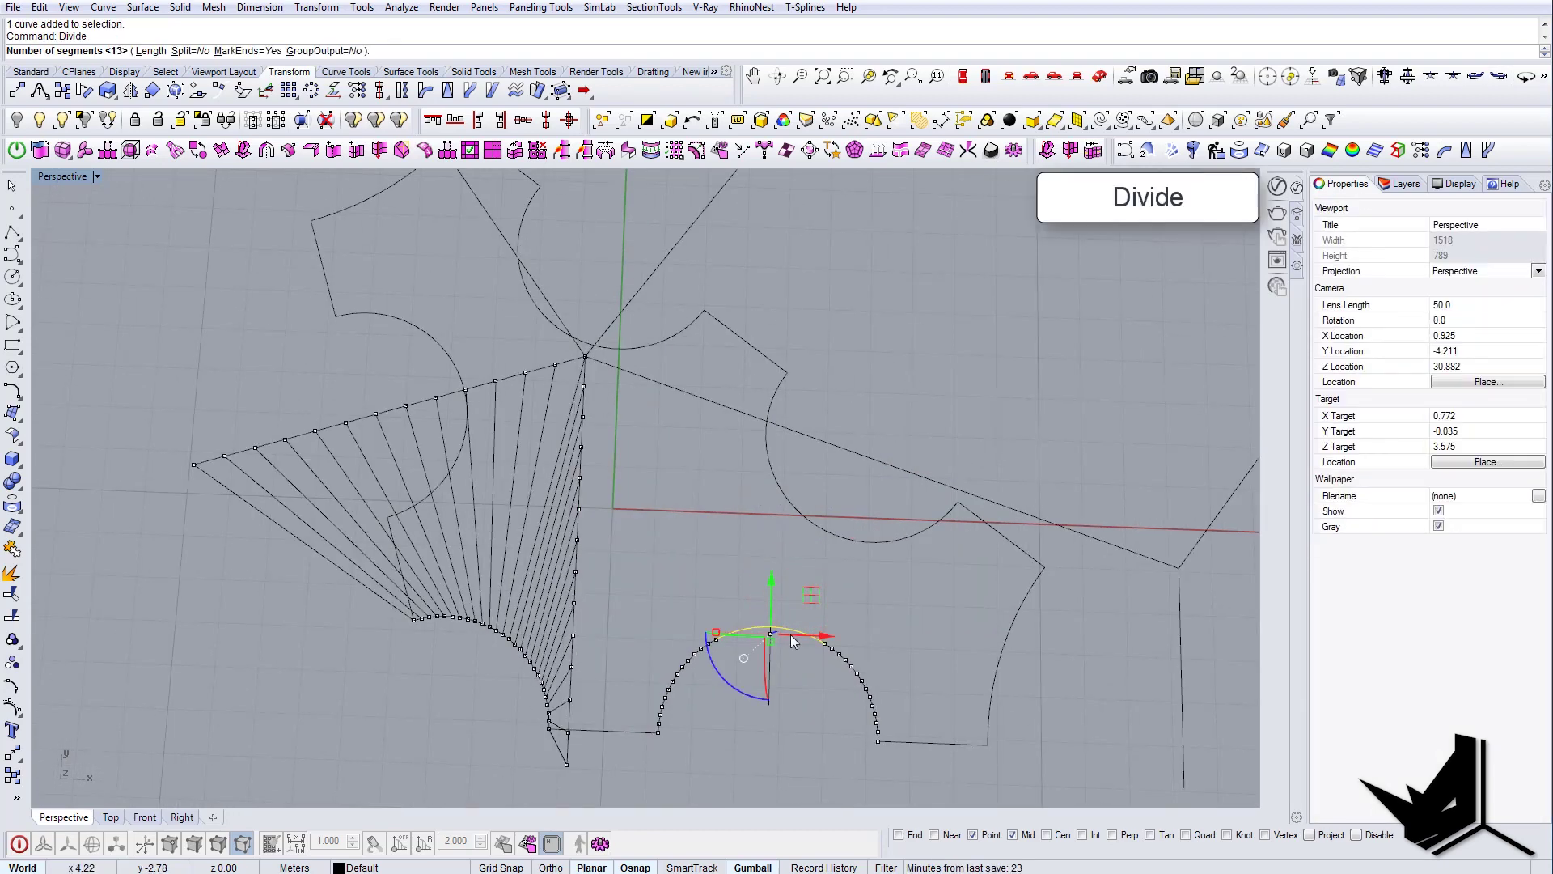
type("20")
key("Return")
- Divide the long raised ridge line spanning above the split arc into 20 segments
right_click_drag(744, 629, 801, 485)
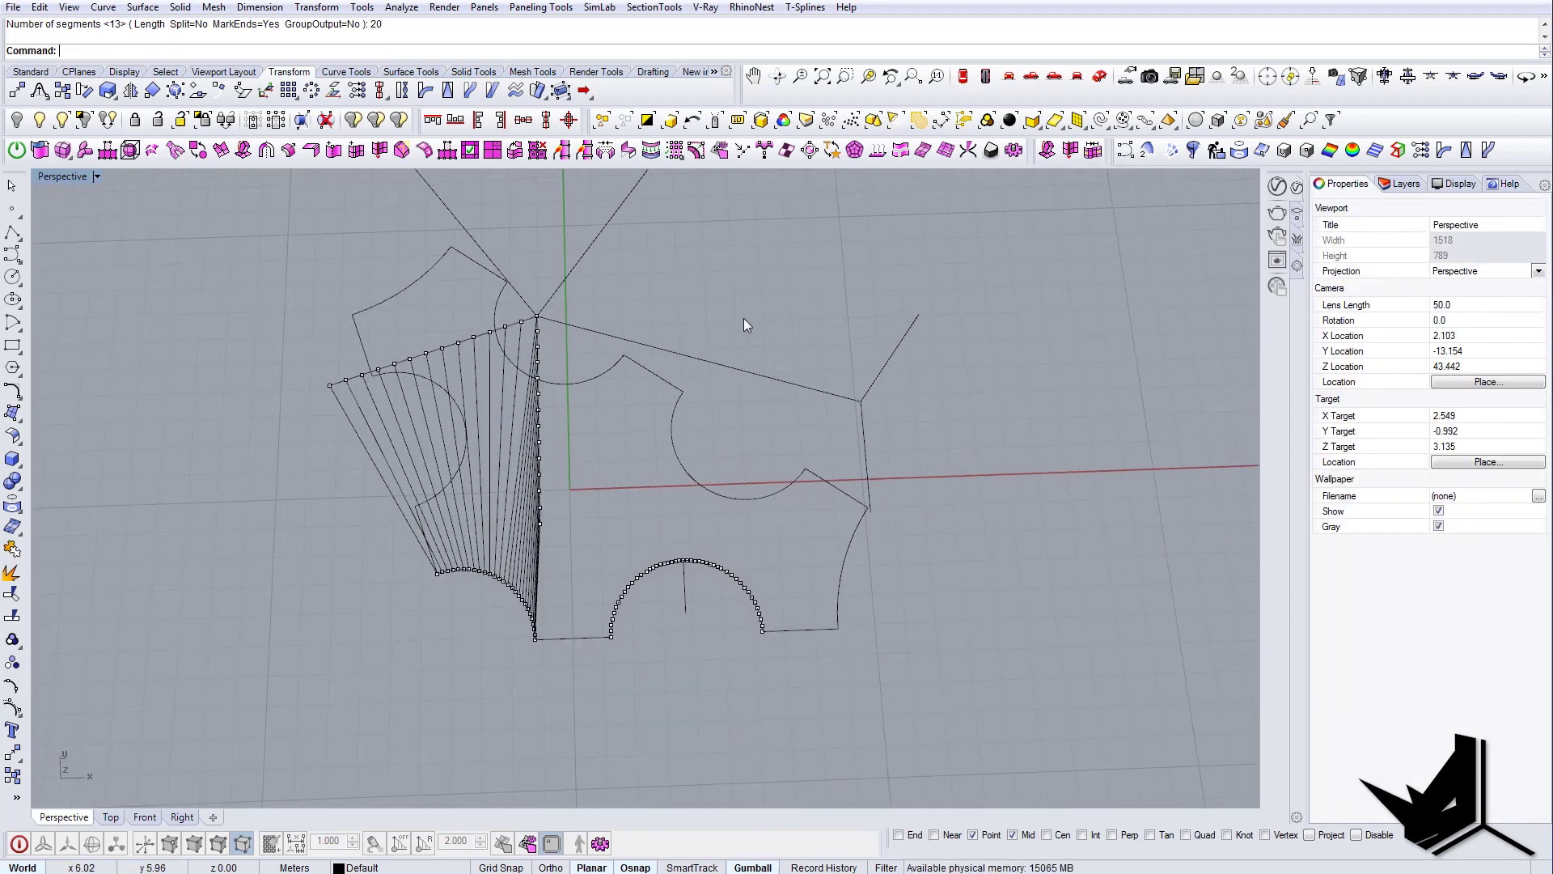
left_click(708, 373)
type("Divide")
key("Return")
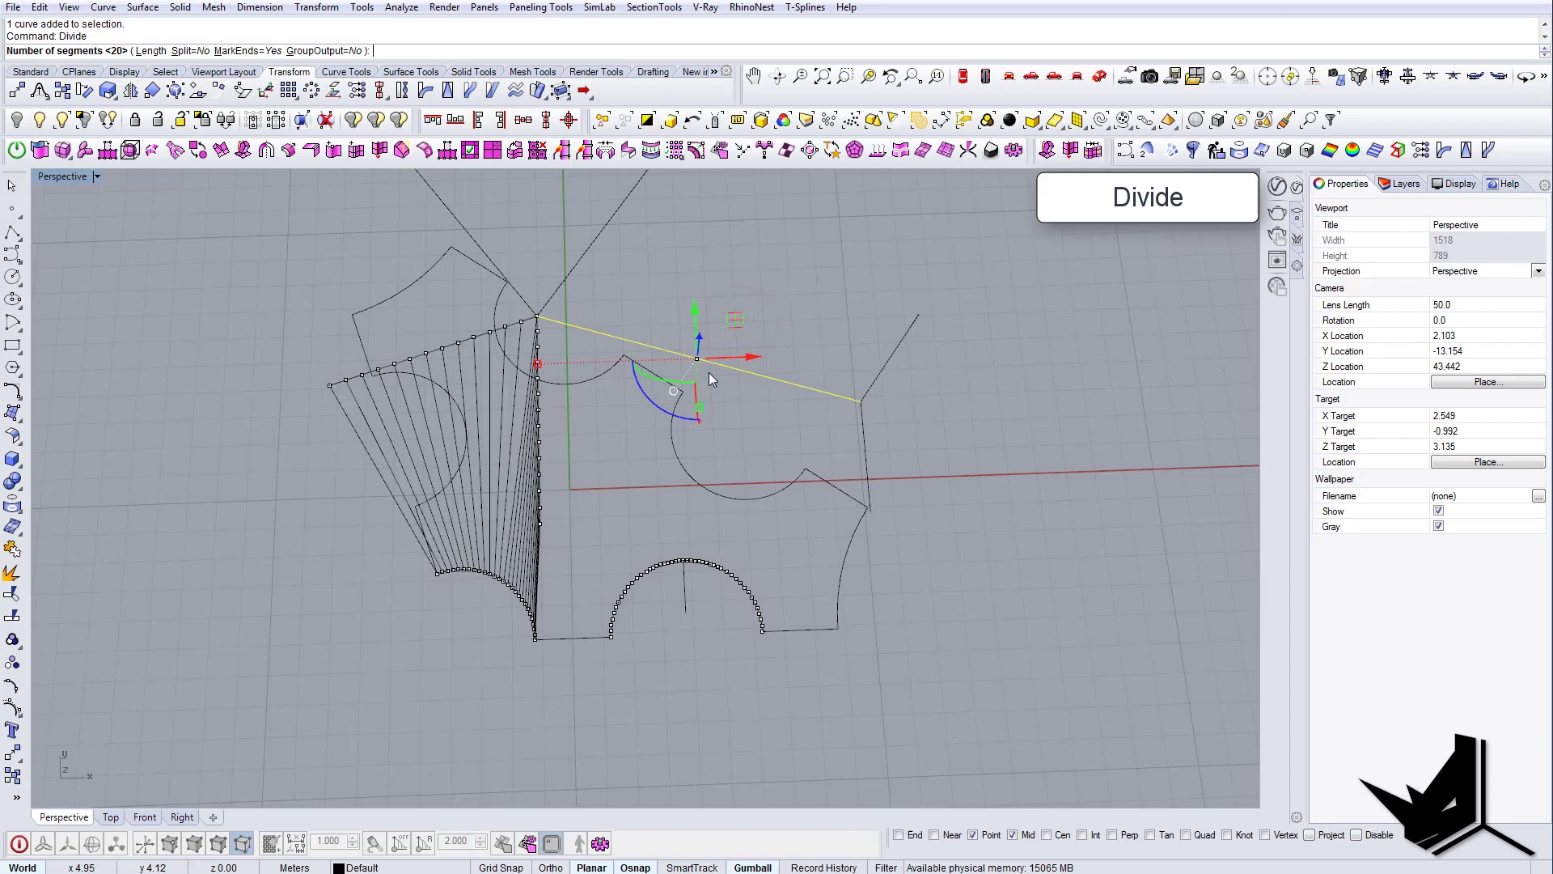
type("20")
key("Return")
- Divide the short ridge branch at the far end of the long ridge line into 13 segments
right_click_drag(708, 372, 852, 419)
key("Return")
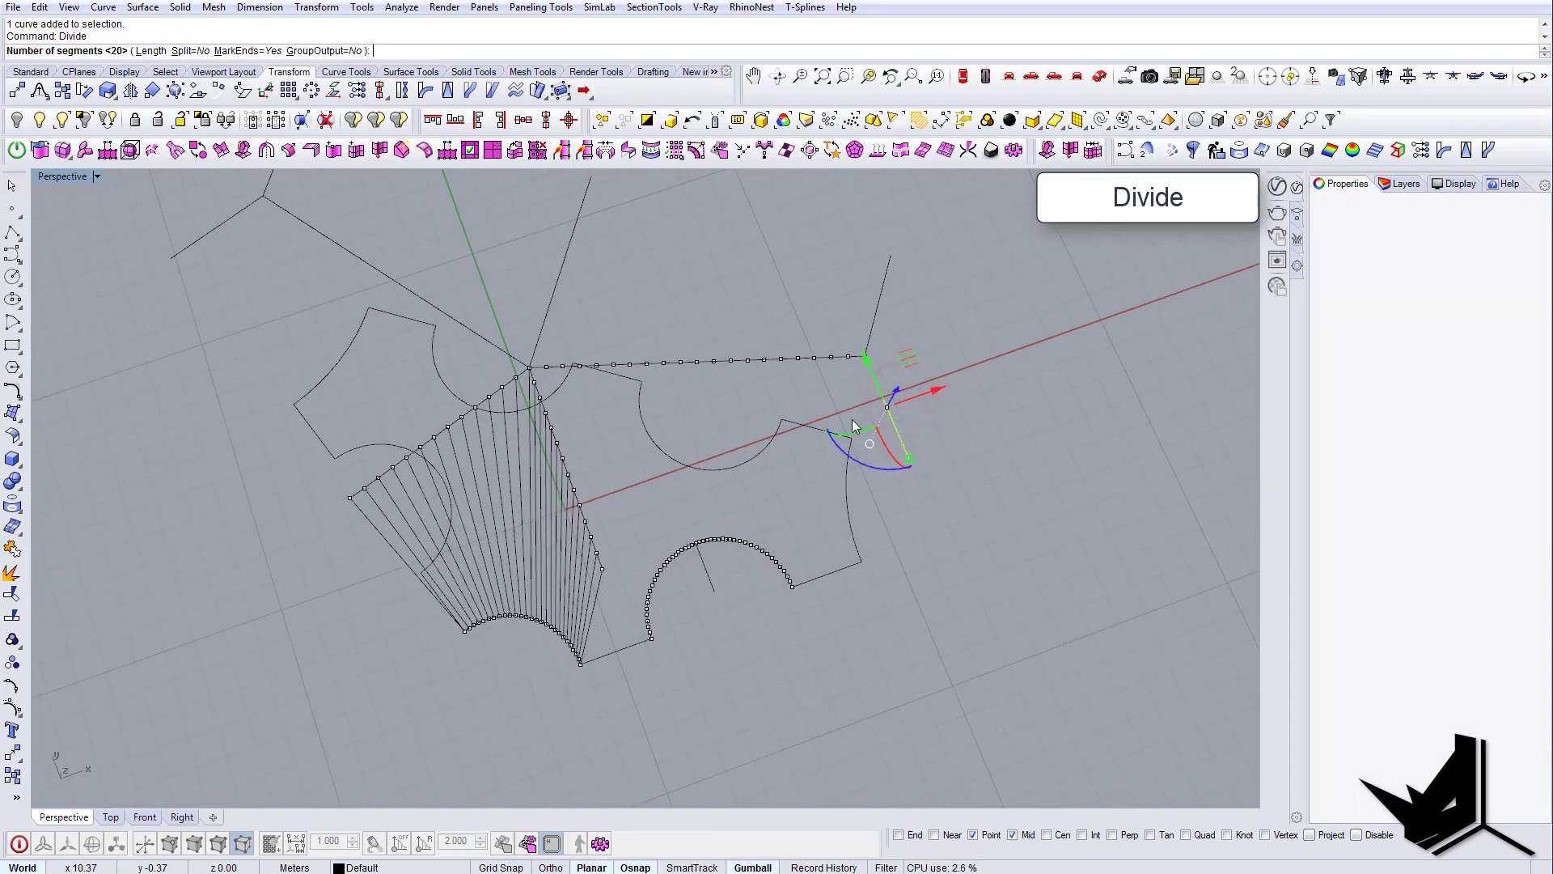
type("13")
key("Return")
right_click_drag(852, 419, 789, 508)
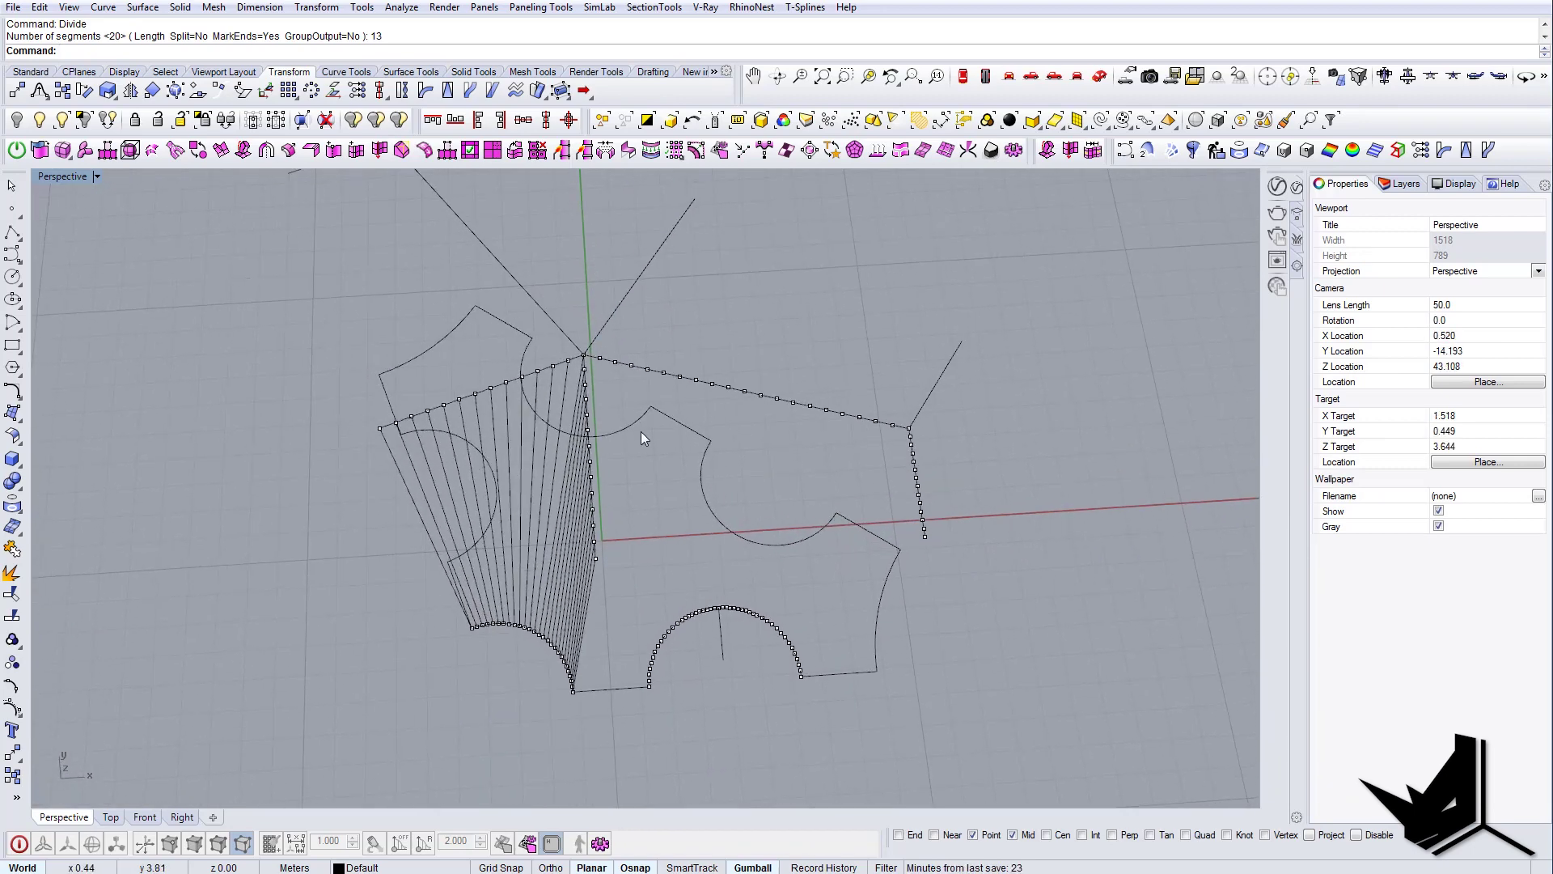
- Draw lines from the short ridge branch's division points to the arc's far end piece, with midpoint snapping turned off
right_click_drag(643, 437, 775, 498)
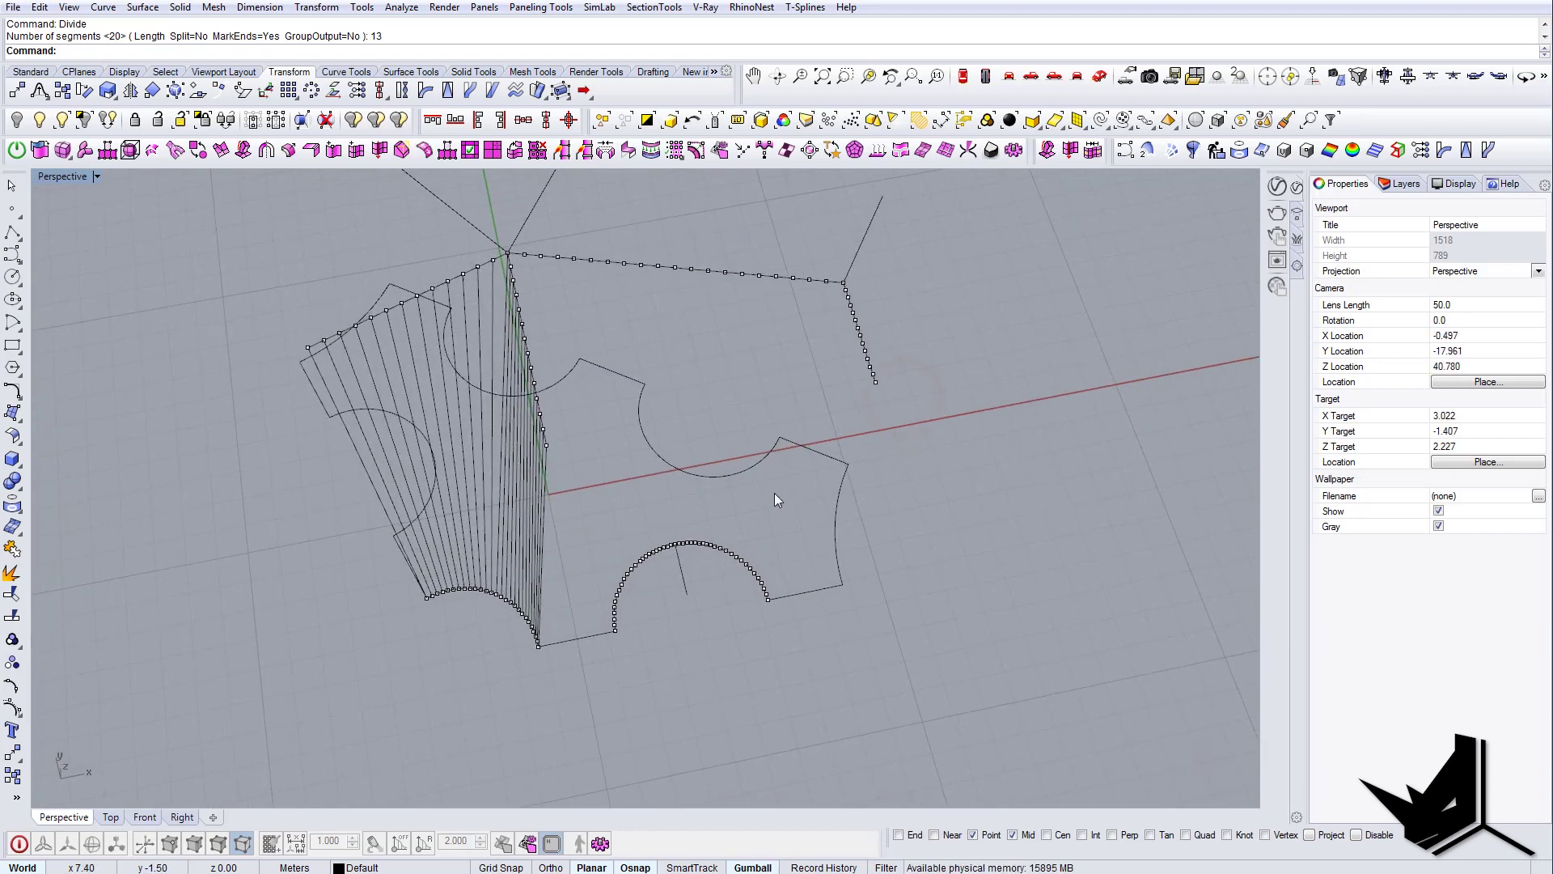
type("line")
key("Return")
scroll(761, 569, "up", 6)
left_click(752, 572)
left_click(1012, 837)
left_click(1062, 507)
key("Return")
left_click(848, 707)
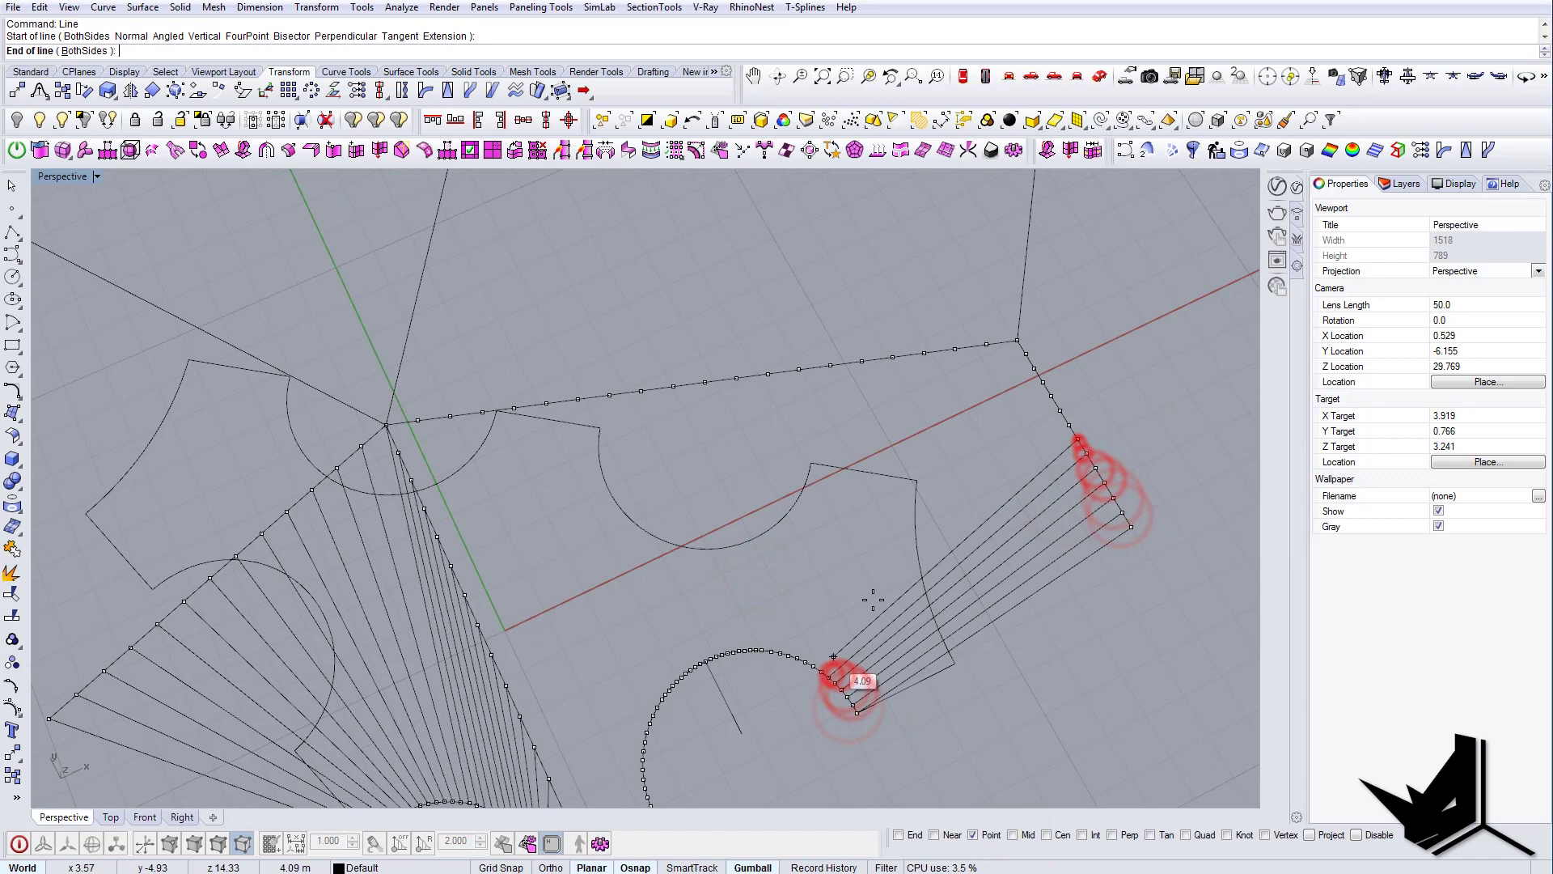
- Connect the long ridge line's division points to the matching points on the arc's middle piece with straight lines
left_click(1017, 341)
left_click(986, 345)
left_click(770, 649)
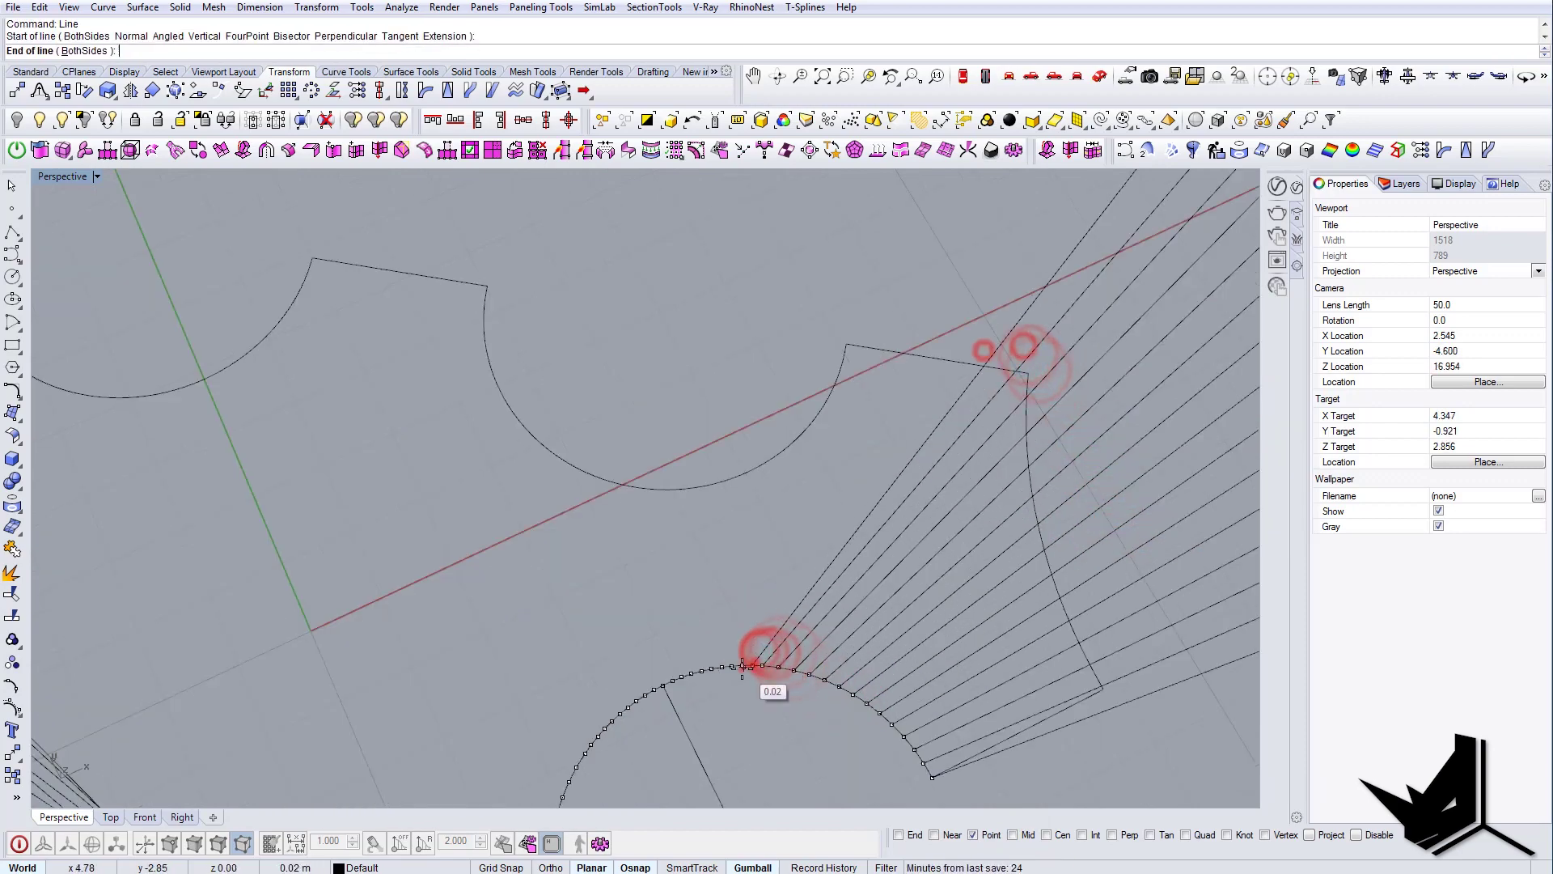
left_click(995, 250)
left_click(938, 270)
left_click(755, 595)
left_click(819, 360)
left_click(783, 400)
left_click(783, 404)
right_click_drag(784, 404, 616, 693)
left_click(658, 728)
left_click(606, 568)
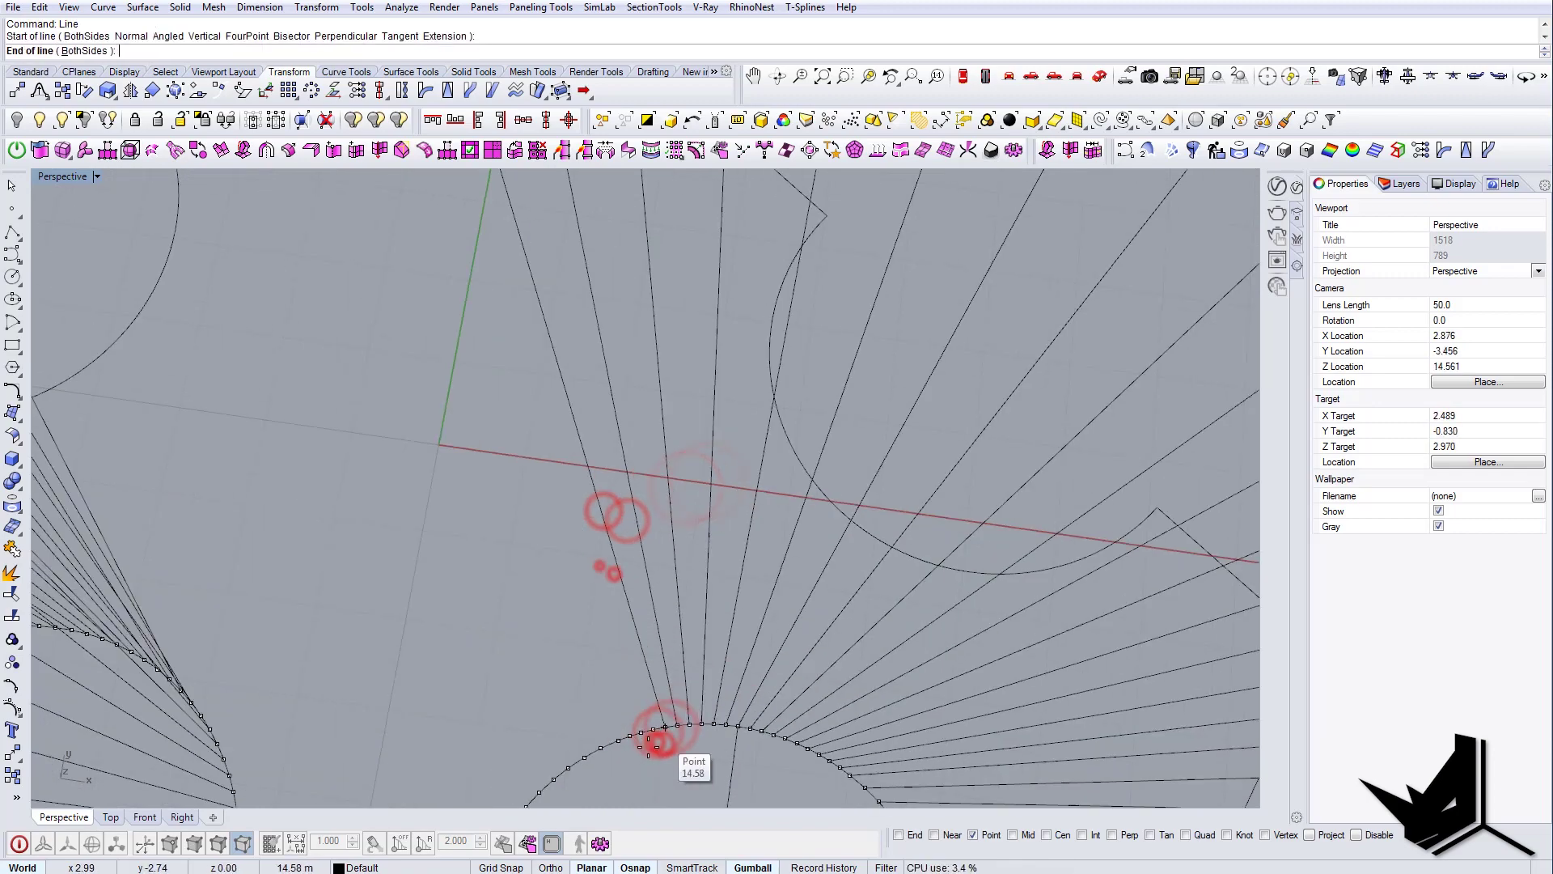
left_click(659, 733)
left_click(530, 450)
left_click(659, 735)
left_click(502, 493)
- Draw lines from the shared ridge branch beside the finished rafters to the points on the arc's near end piece
left_click(558, 519)
left_click(700, 758)
scroll(699, 758, "down", 4)
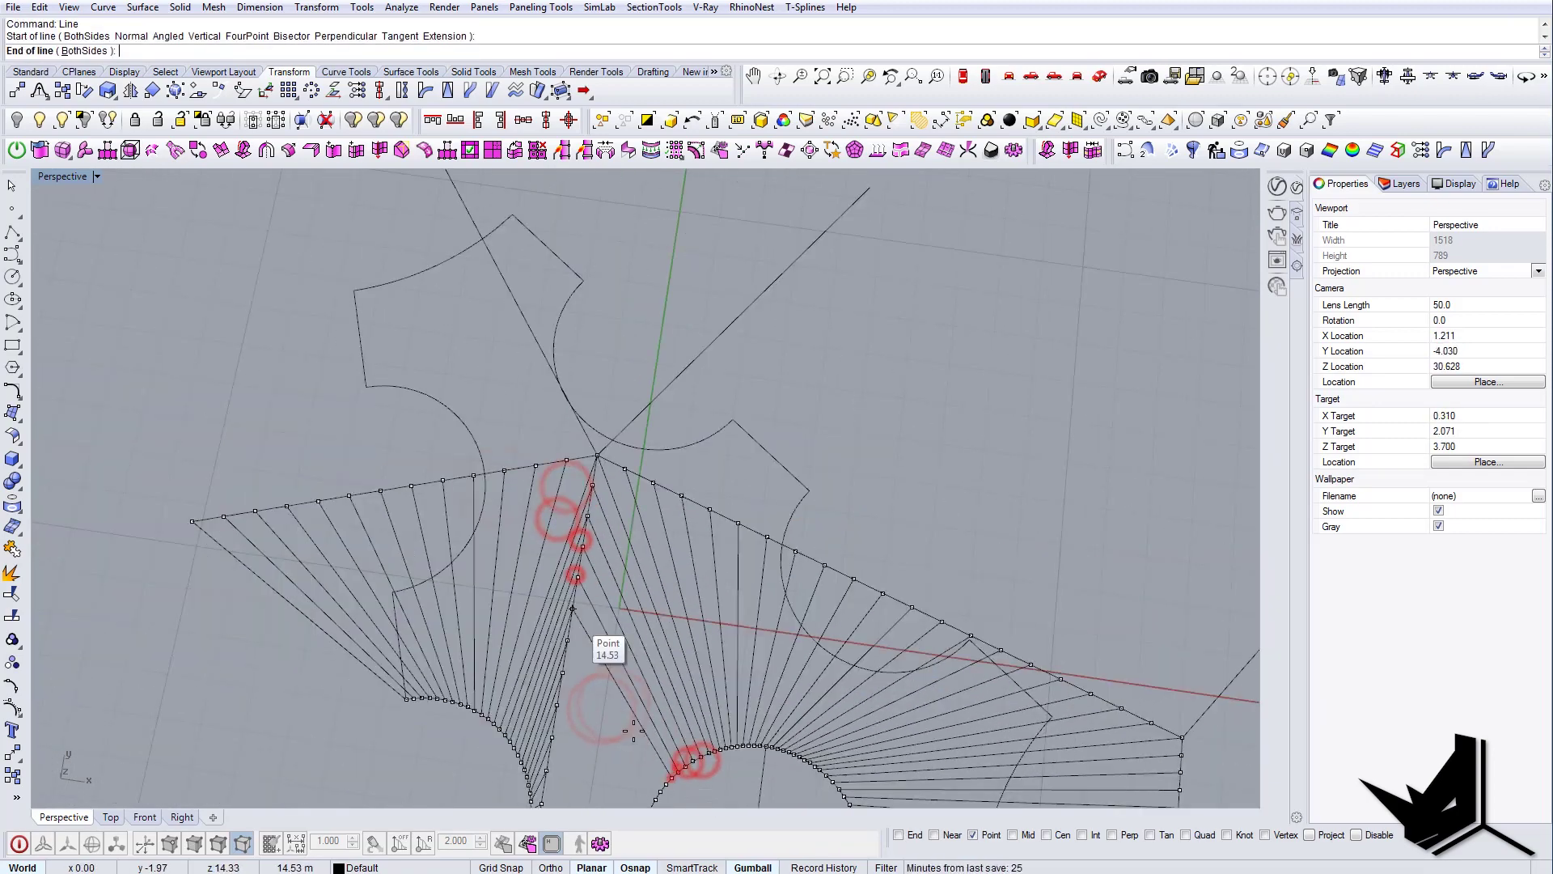
left_click(669, 746)
left_click(599, 637)
left_click(589, 686)
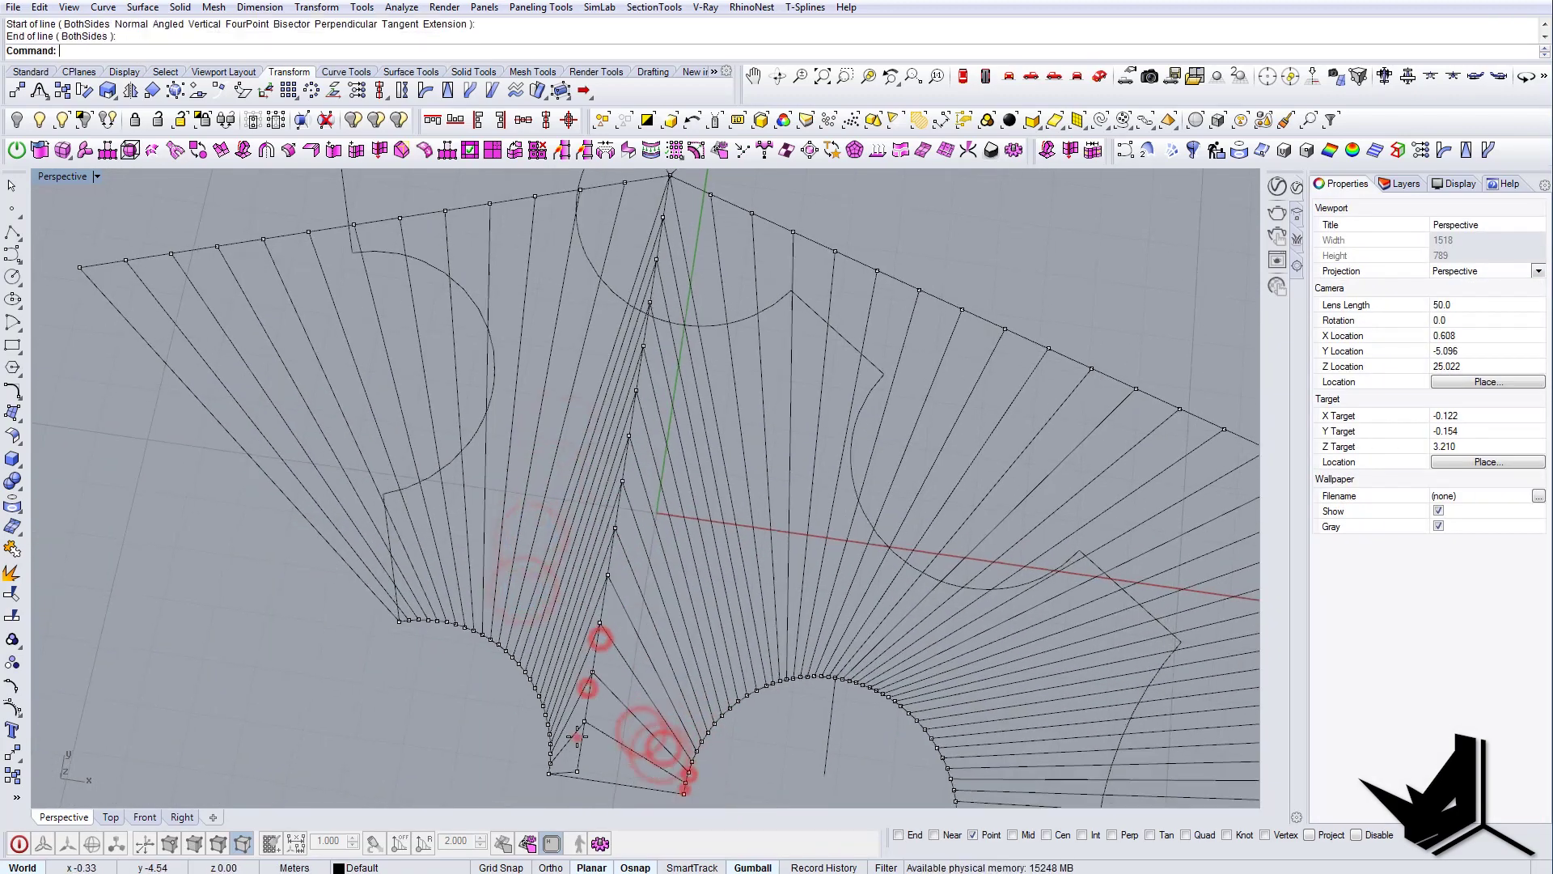
left_click(696, 786)
left_click(575, 735)
- Divide the curved outer edge at the end of the plan arm and turn midpoint snapping on
mouse_move(753, 494)
right_mouse_down()
mouse_move(812, 572)
mouse_move(767, 678)
mouse_move(568, 655)
mouse_move(790, 645)
right_mouse_up()
left_click(746, 693)
left_click(676, 399)
left_click(1012, 835)
left_click(652, 655)
left_click(686, 725)
left_click(709, 643)
left_click(682, 694)
left_click(697, 712)
- Draw polylines joining the short ridge branch's division points to the points along the arm's curved outer edge
type("pl")
left_click(683, 704)
left_click(683, 545)
left_click(671, 568)
left_click(704, 650)
left_click(647, 596)
right_click_drag(712, 613, 724, 627, "shift")
scroll(734, 712, "down", 3)
left_click(742, 697)
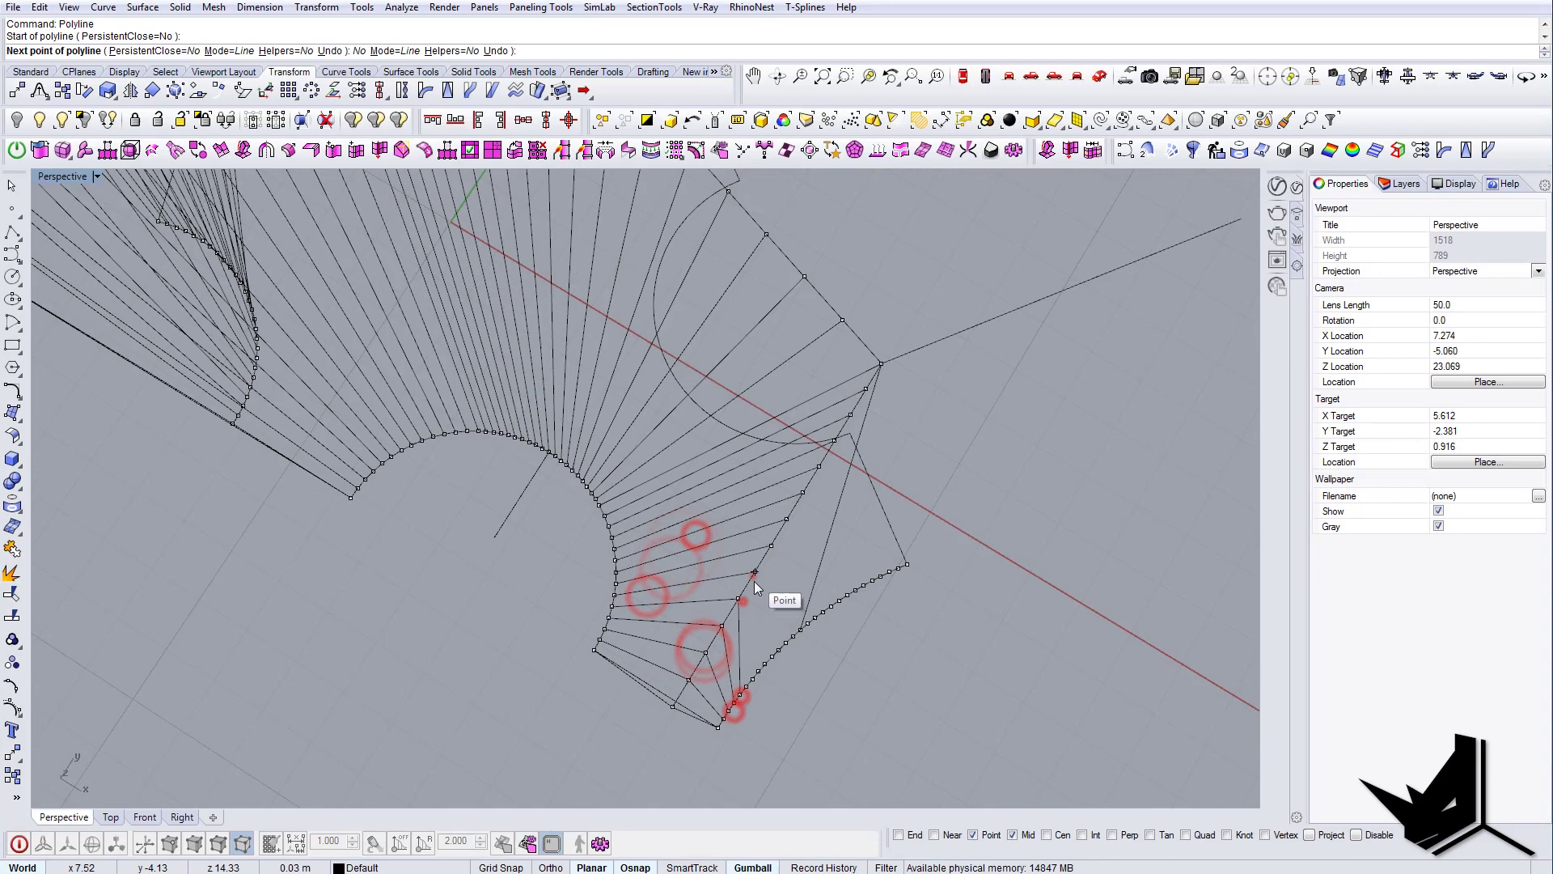
left_click(743, 601)
left_click(755, 576)
left_click(739, 700)
left_click(753, 688)
left_click(768, 569)
left_click(645, 537)
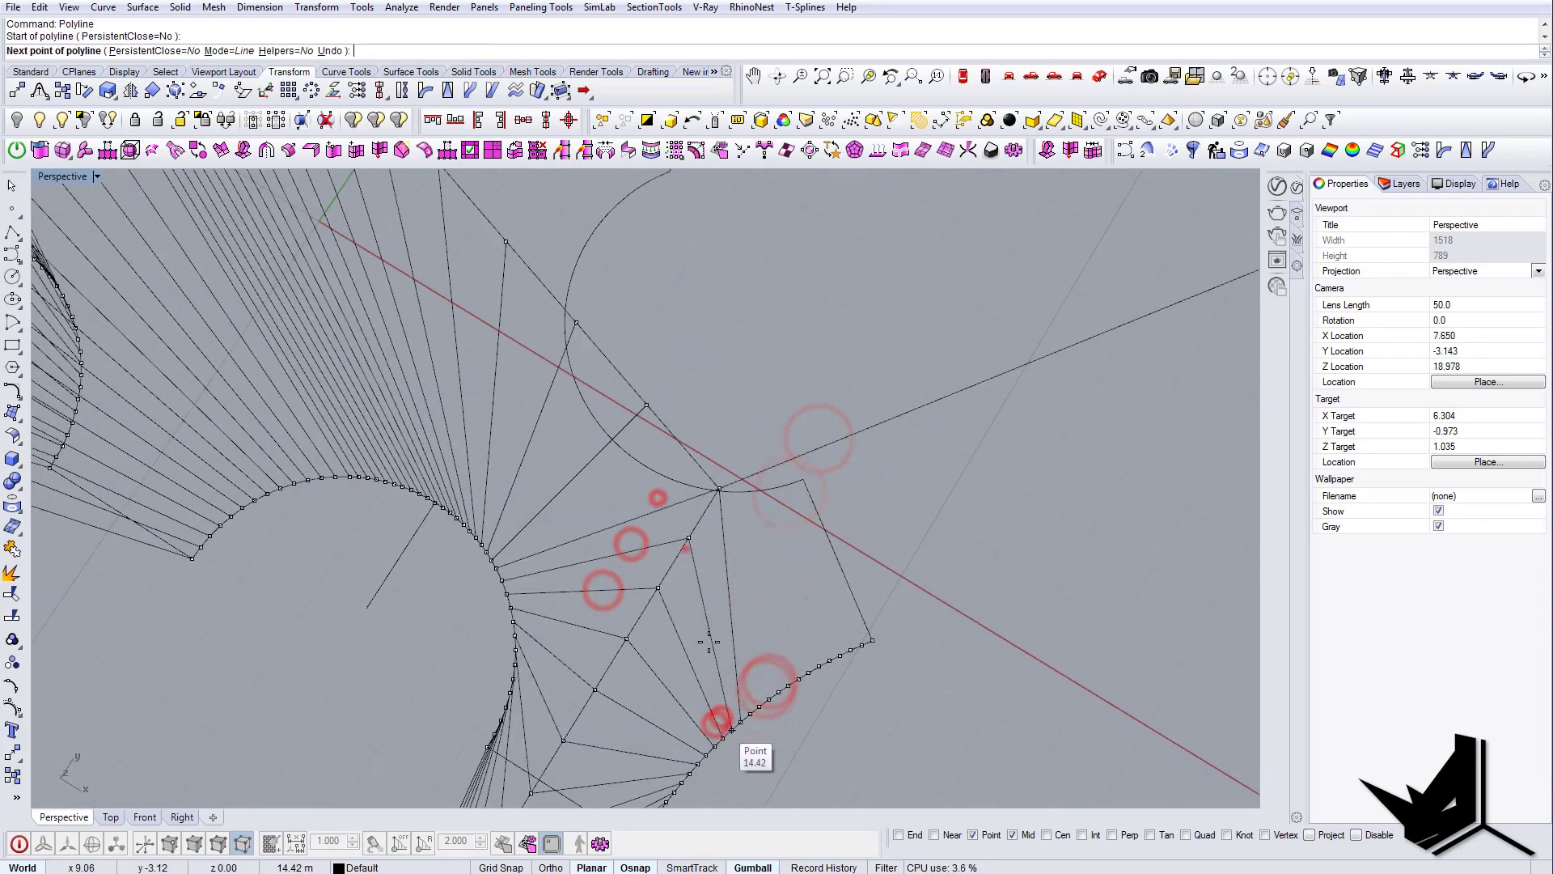
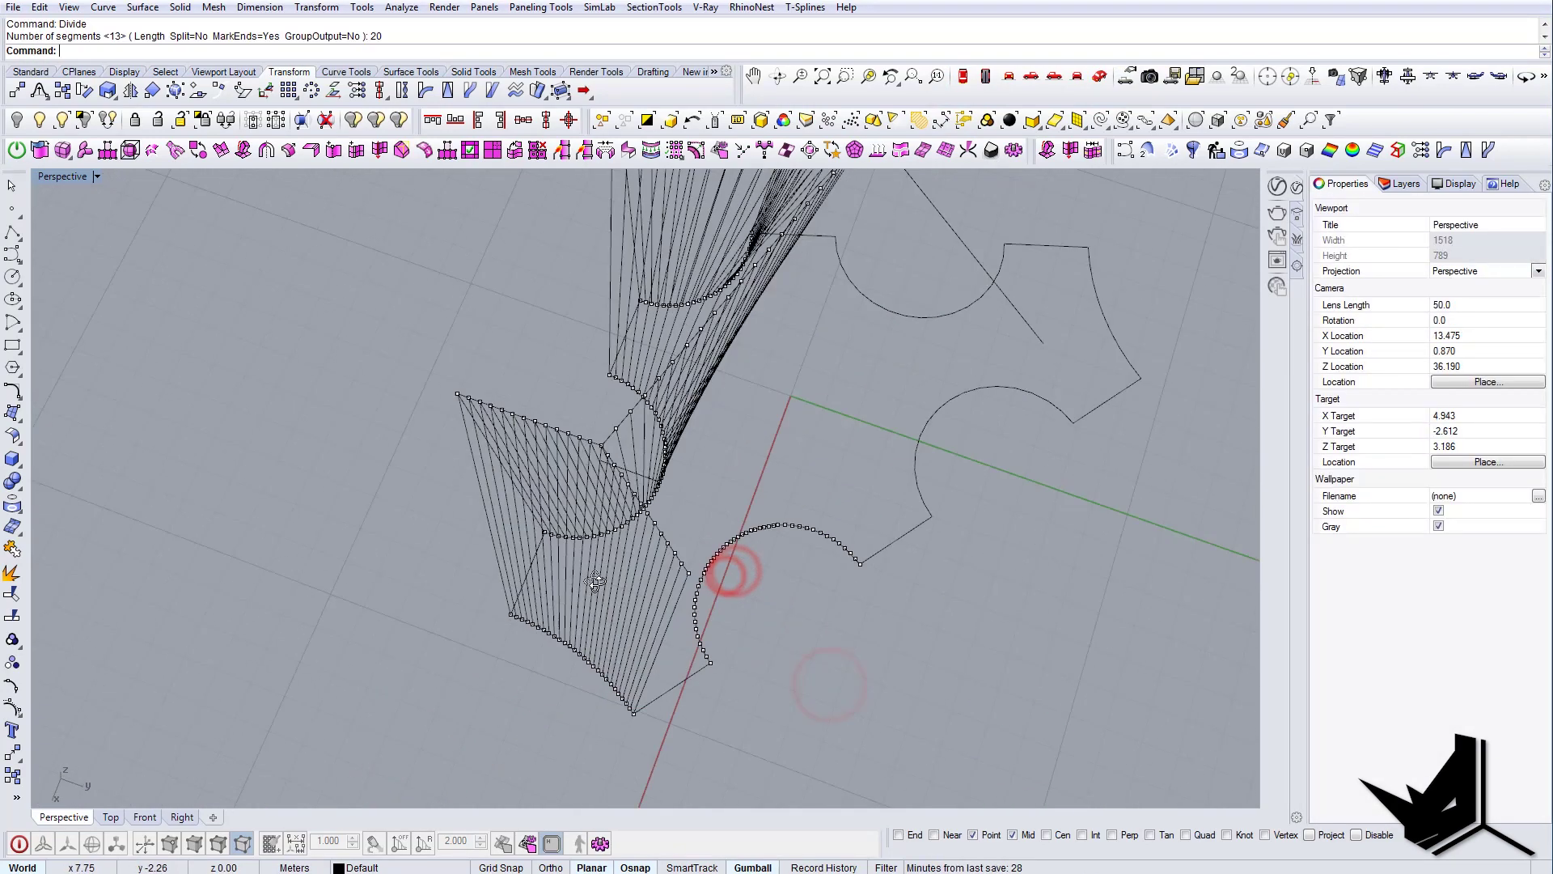
- Connect the next ridge branch's division points to the first end piece of the next divided plan arc with lines
left_click(679, 661)
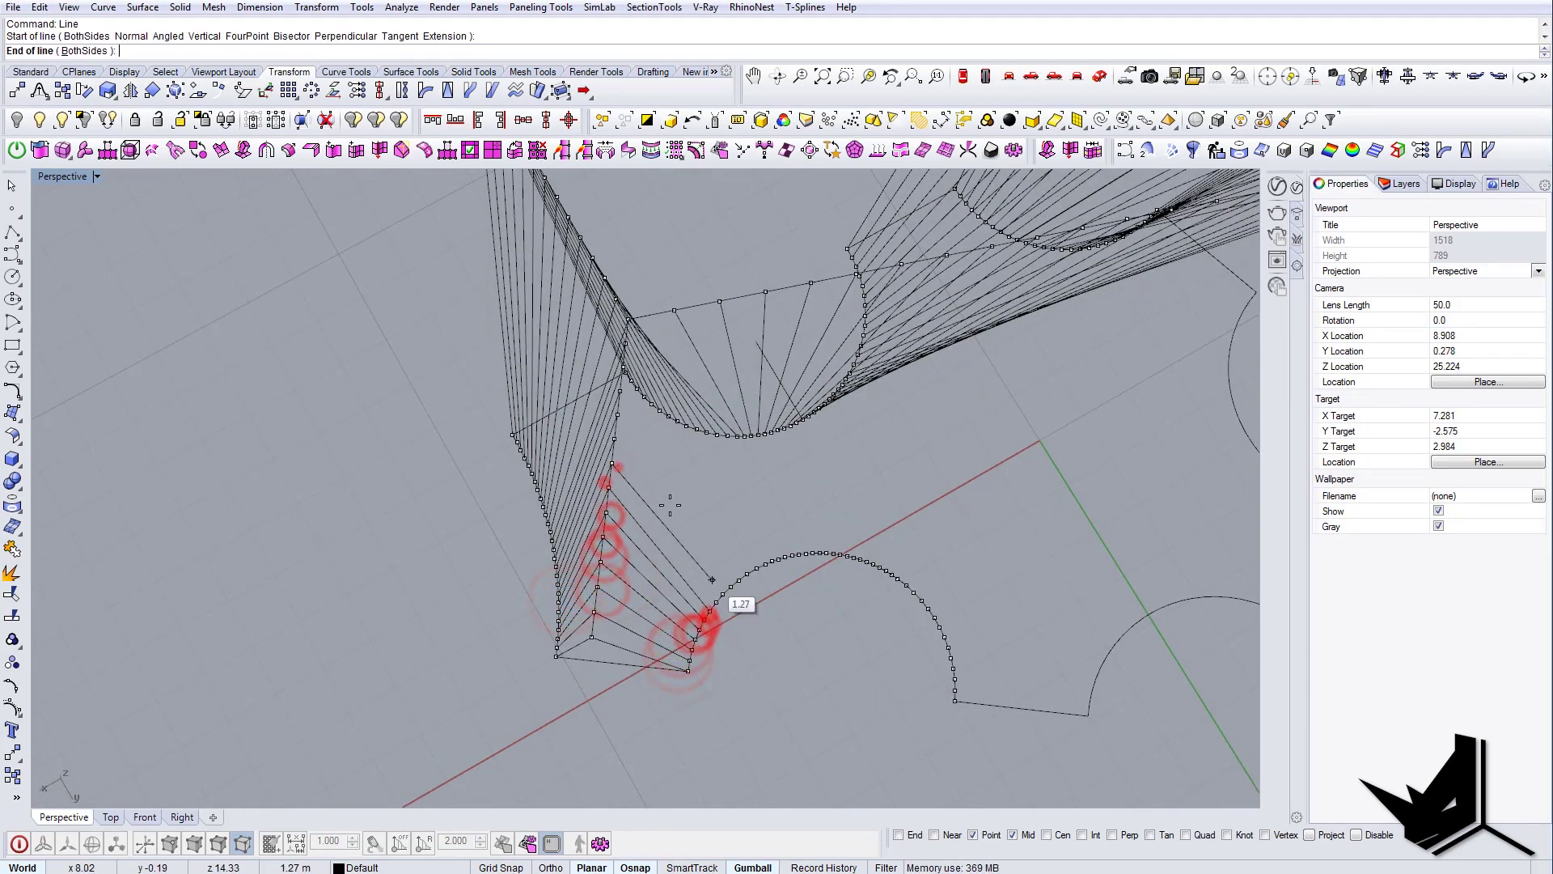
type("L")
key("Return")
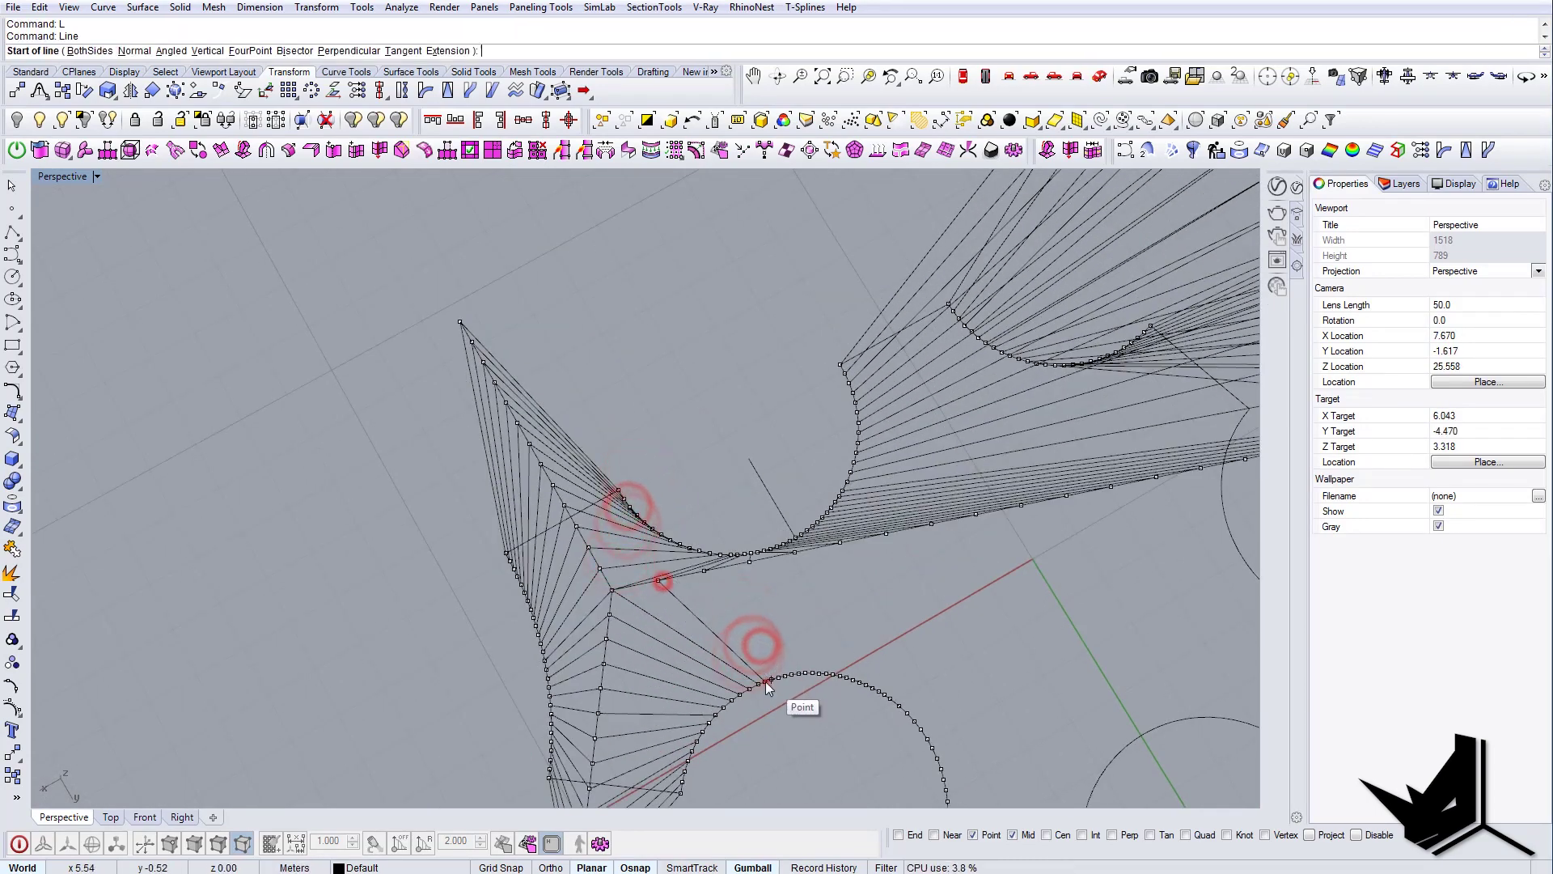
- Draw lines from the ridge branch's remaining division points to the middle points of the divided plan arc
left_click(819, 673)
left_click(1023, 505)
right_click_drag(1003, 517, 780, 719)
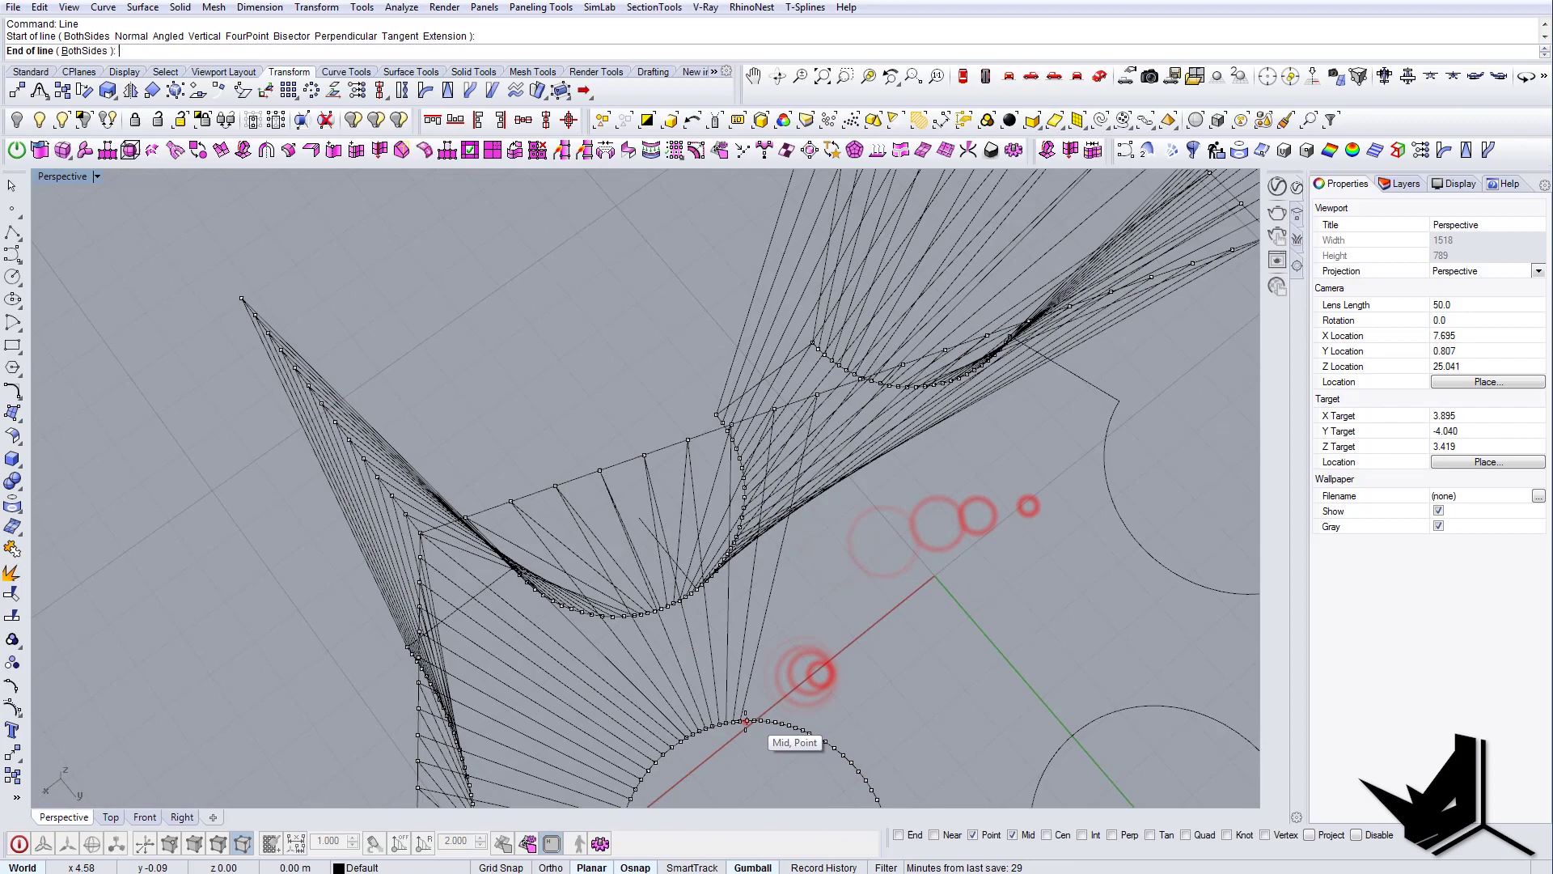
left_click(745, 722)
right_click_drag(840, 581, 734, 695)
left_click(735, 710)
left_click(860, 544)
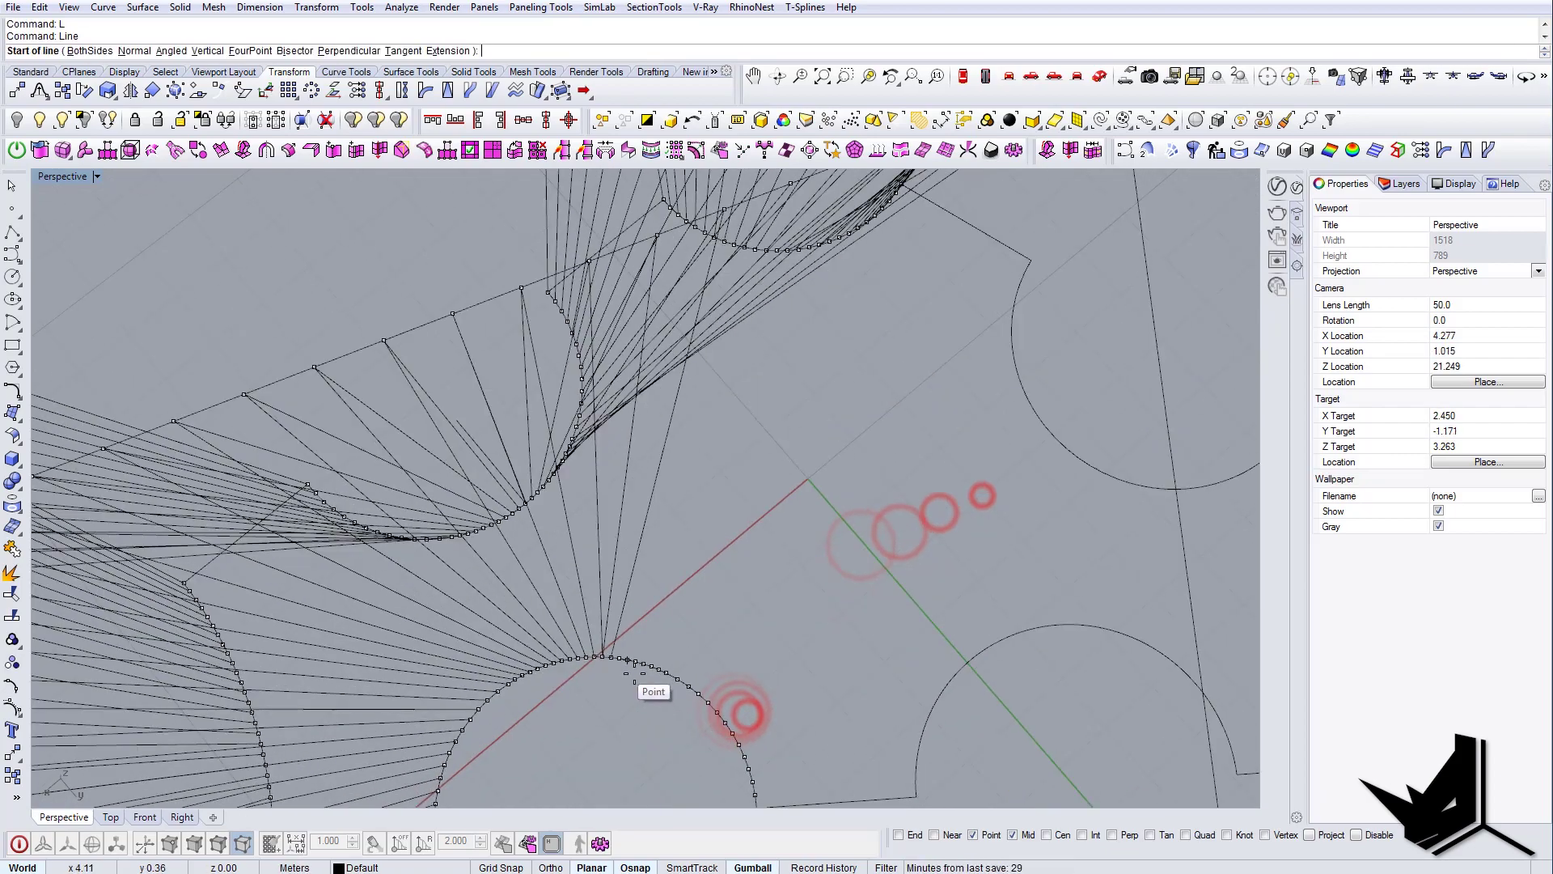
- Draw polylines from the next ridge branch's division points to the rest of the plan arc and the adjoining arm
right_click_drag(624, 676, 857, 436)
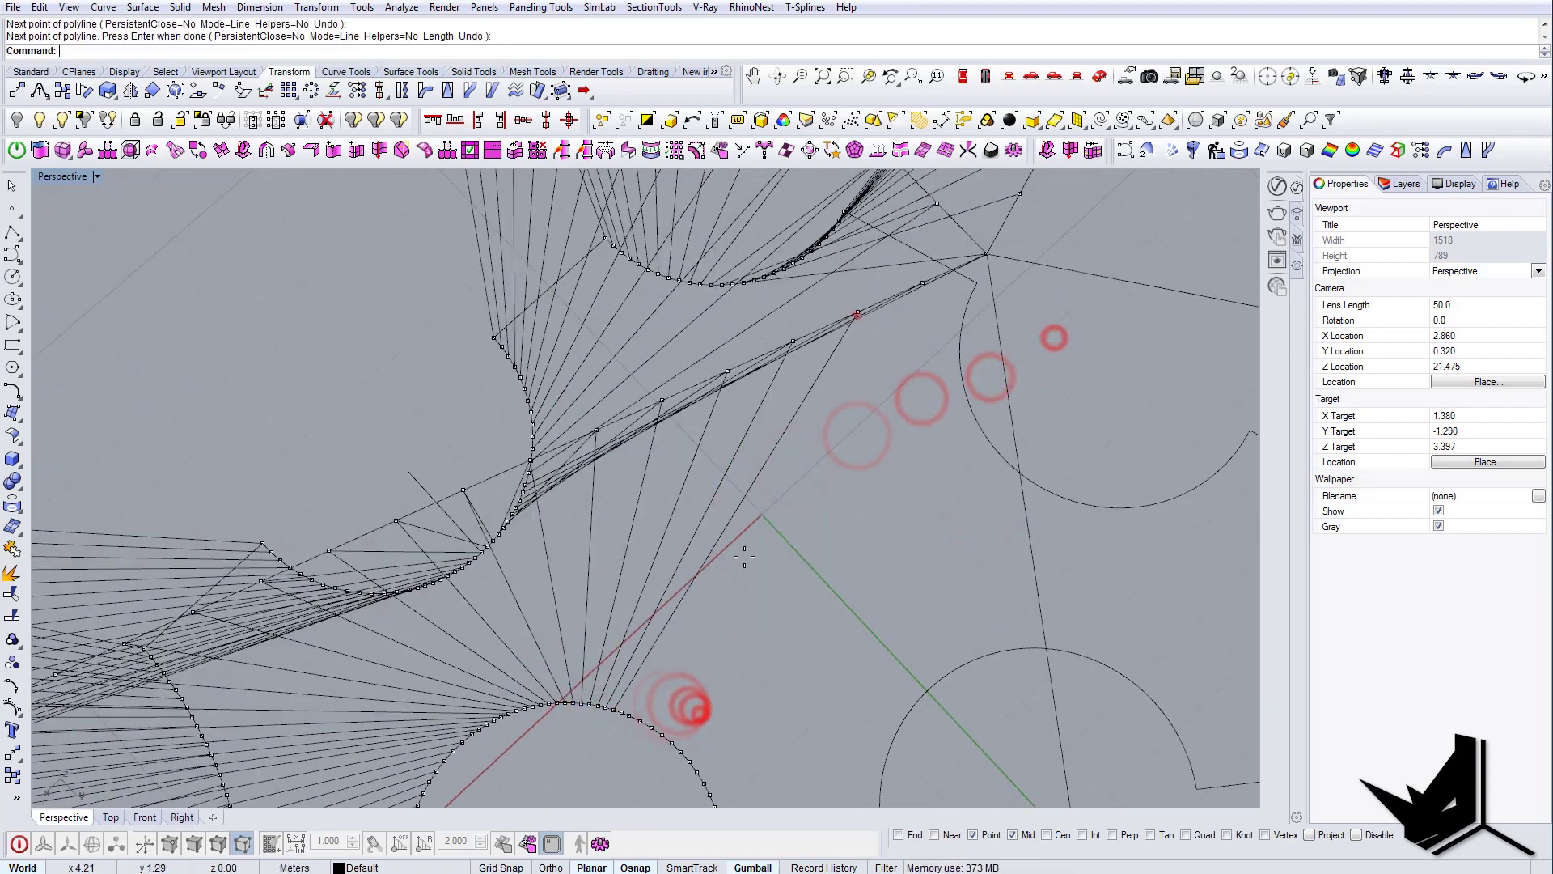
right_click_drag(739, 555, 771, 598)
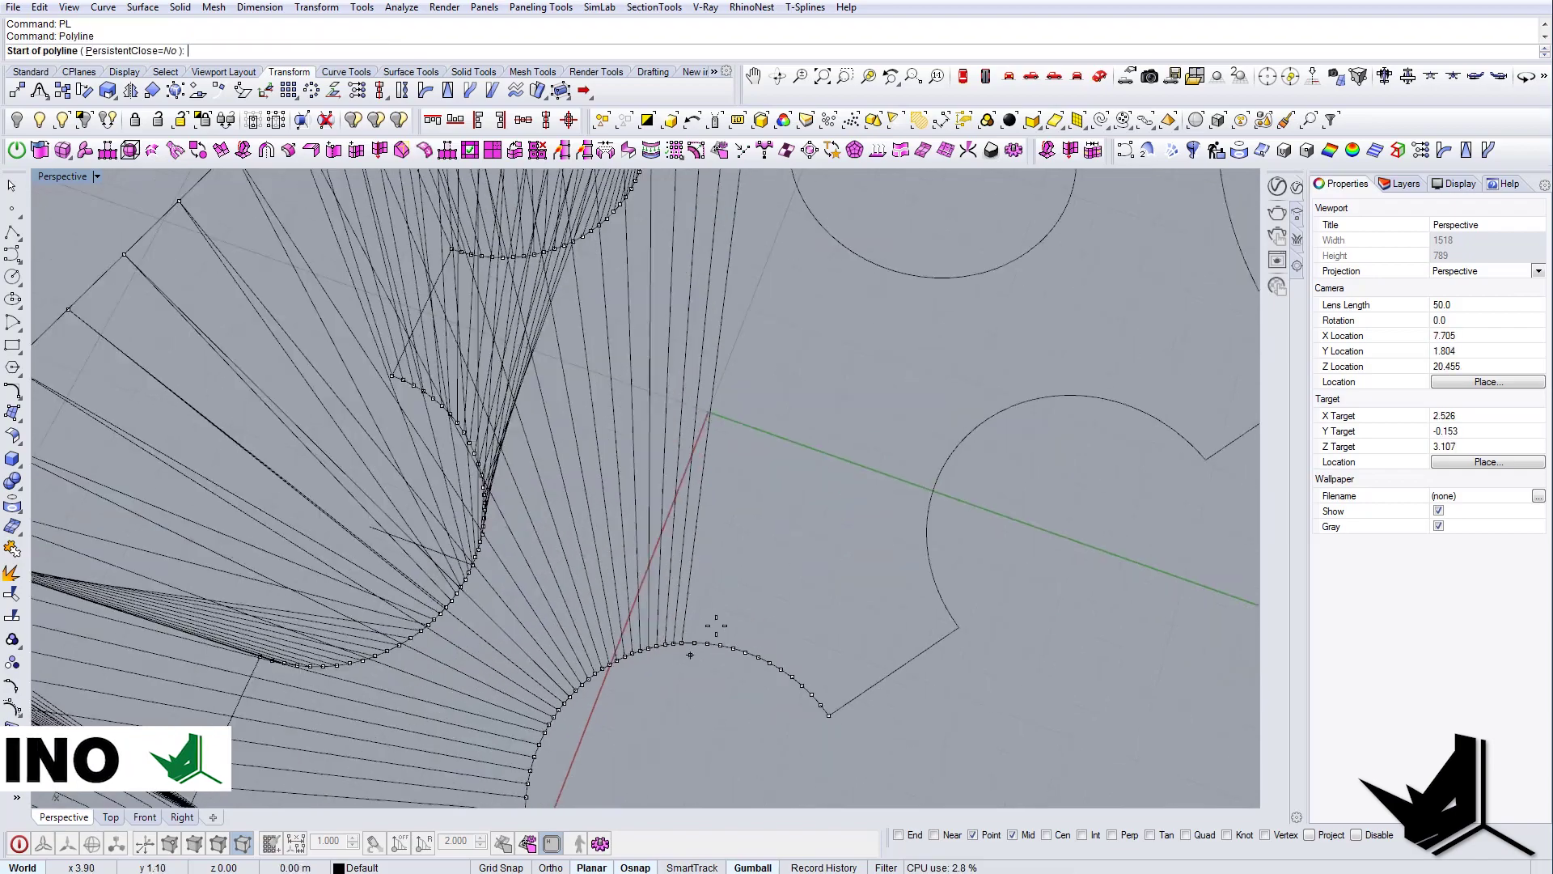
right_click_drag(711, 634, 857, 356)
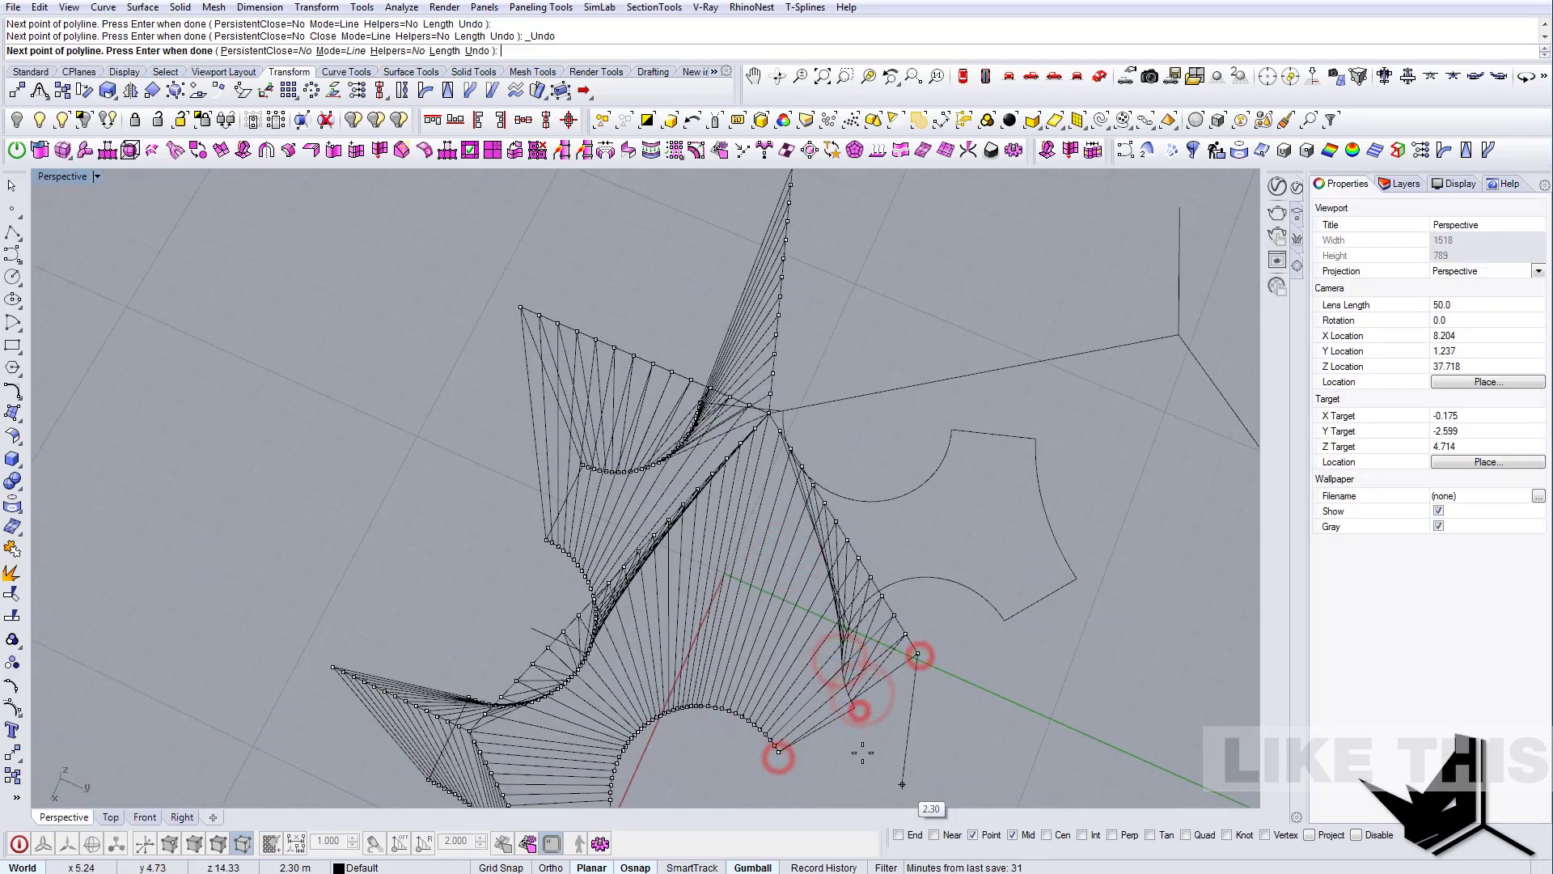
right_click_drag(832, 652, 898, 558)
- Copy the finished arm's rafters onto the opposite arm with Orient, and mirror the bay's rafters across the central ridge junction
left_click(565, 546)
right_click_drag(564, 547, 550, 639)
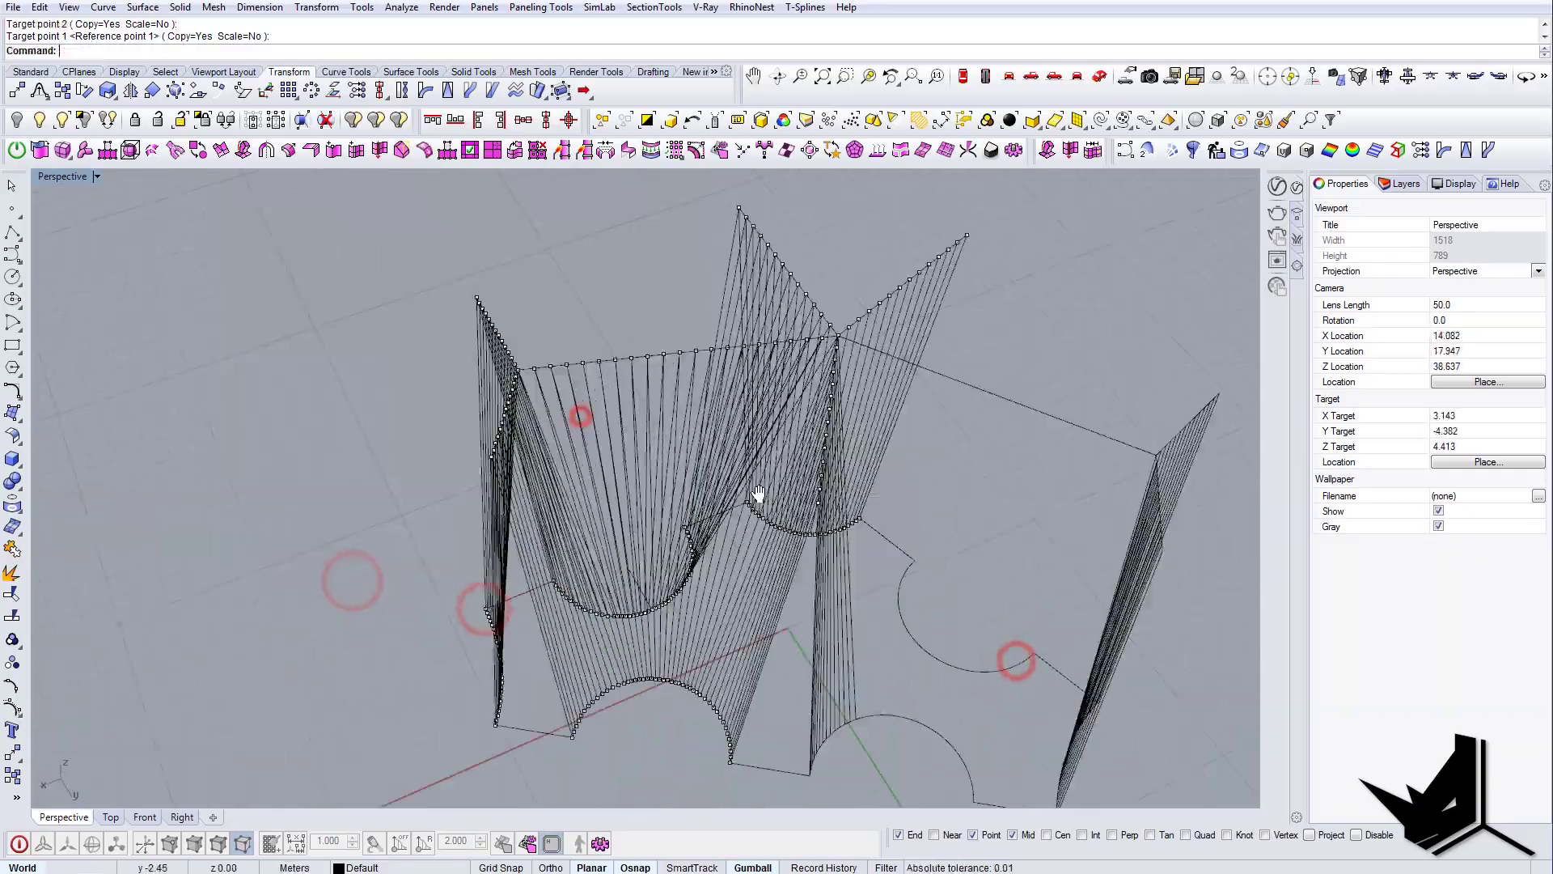
right_click_drag(1016, 659, 652, 624)
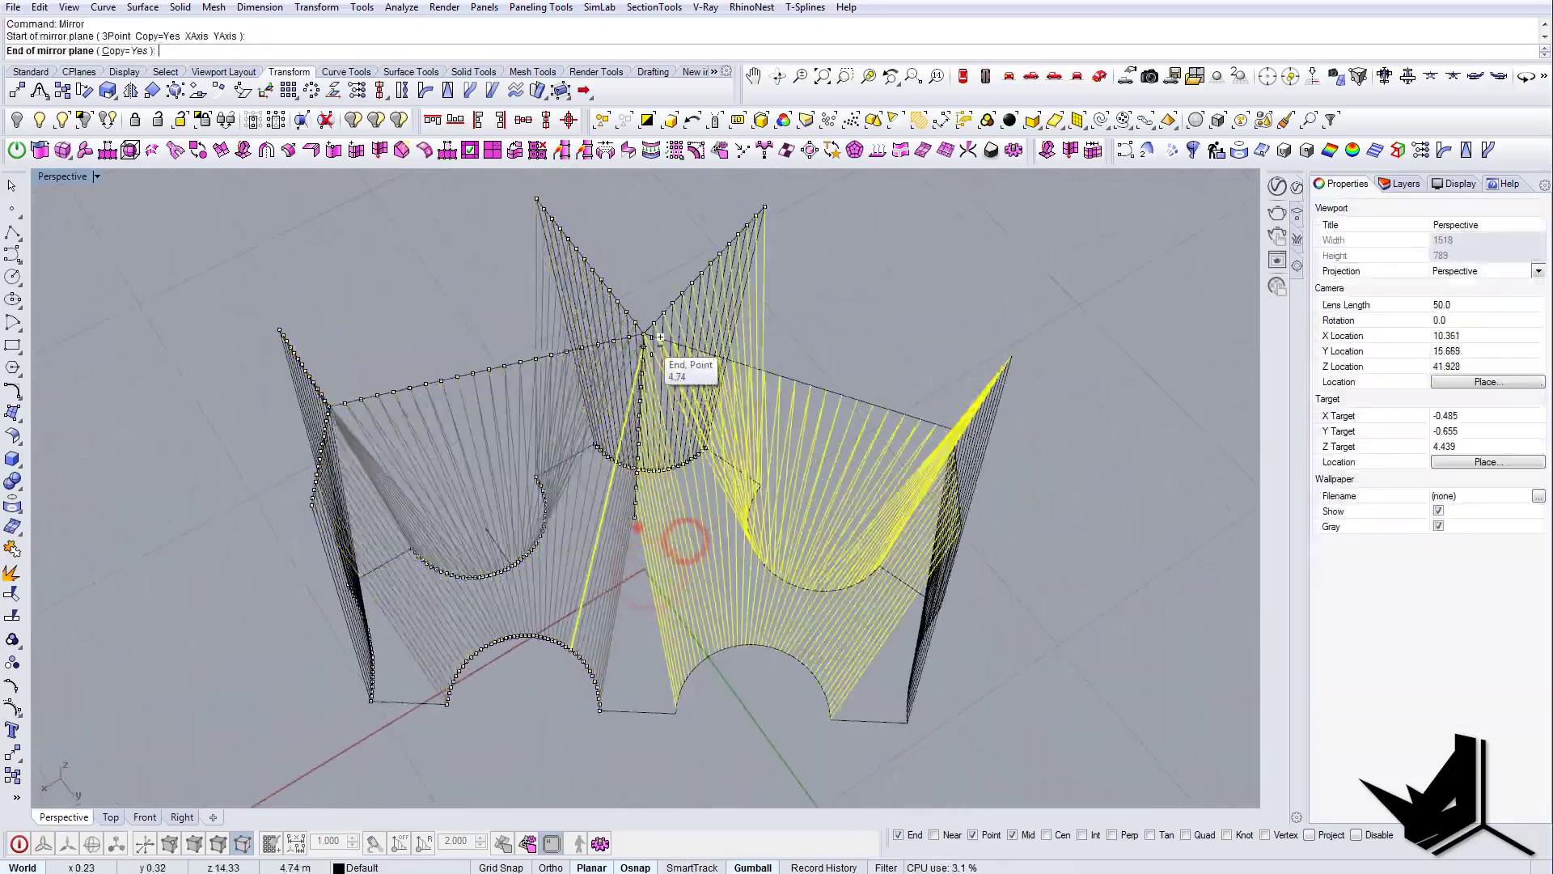
right_click_drag(728, 566, 791, 572)
type("P")
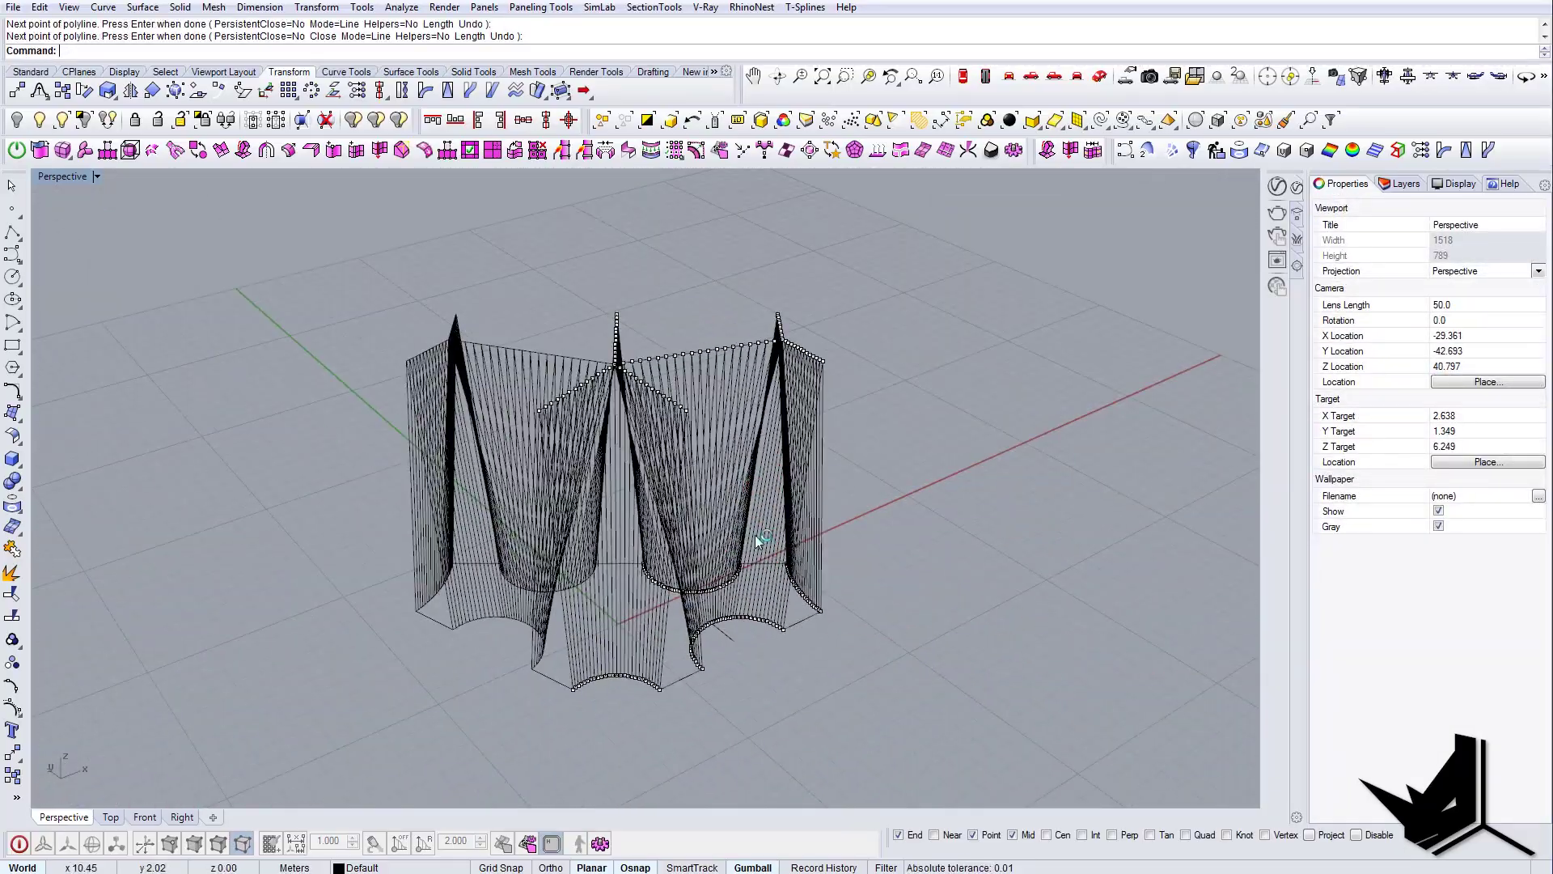
- Select all division points on the ridges and plan arcs and delete them
right_click_drag(755, 536, 540, 420)
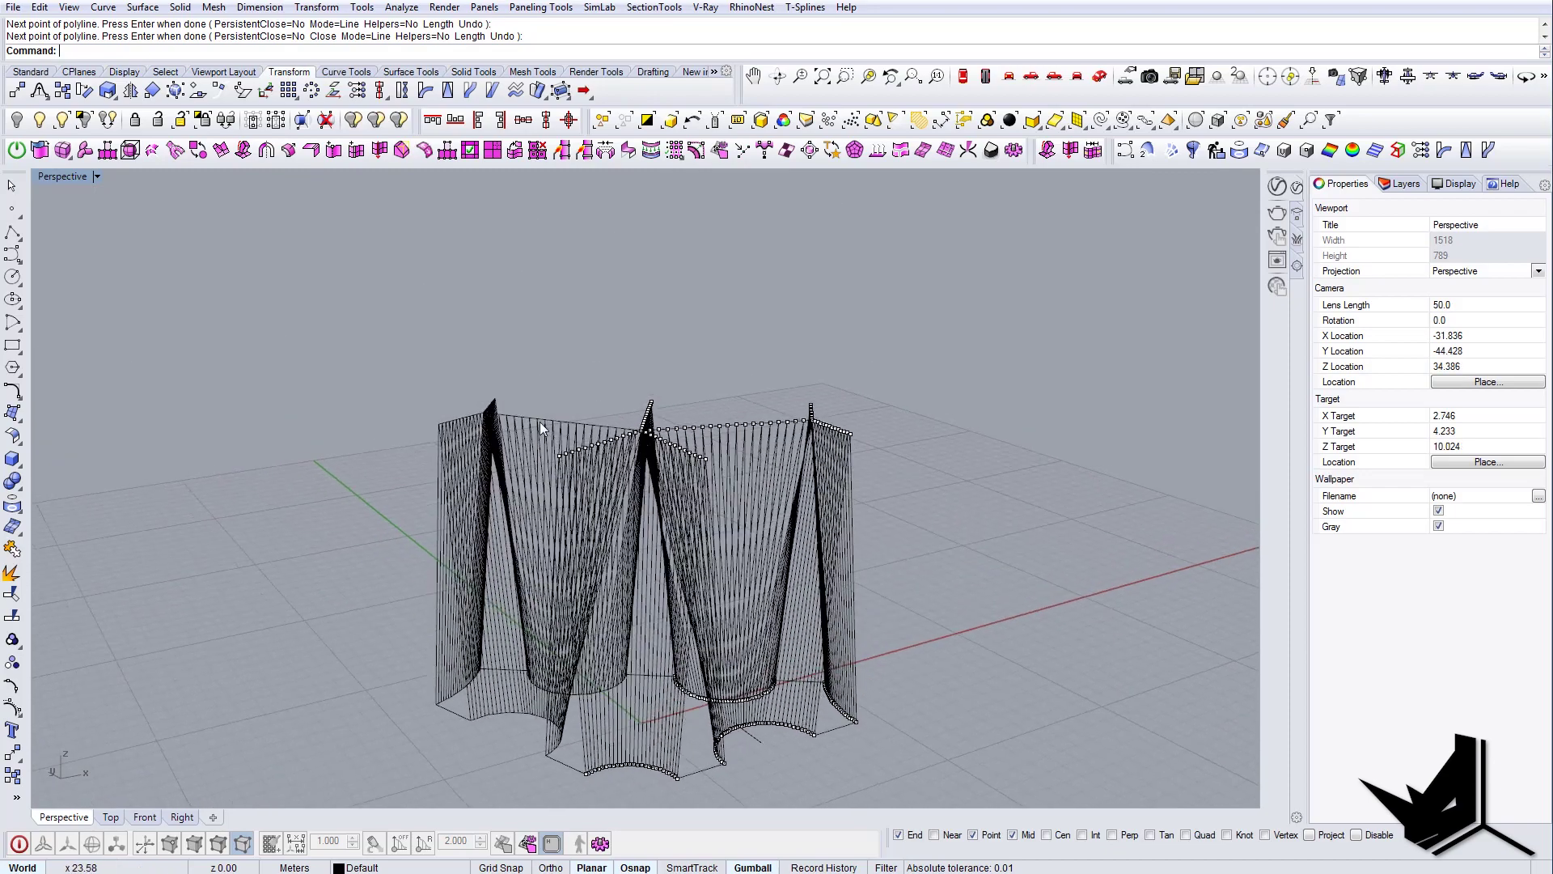
left_click_drag(364, 337, 912, 526)
scroll(662, 401, "up", 5)
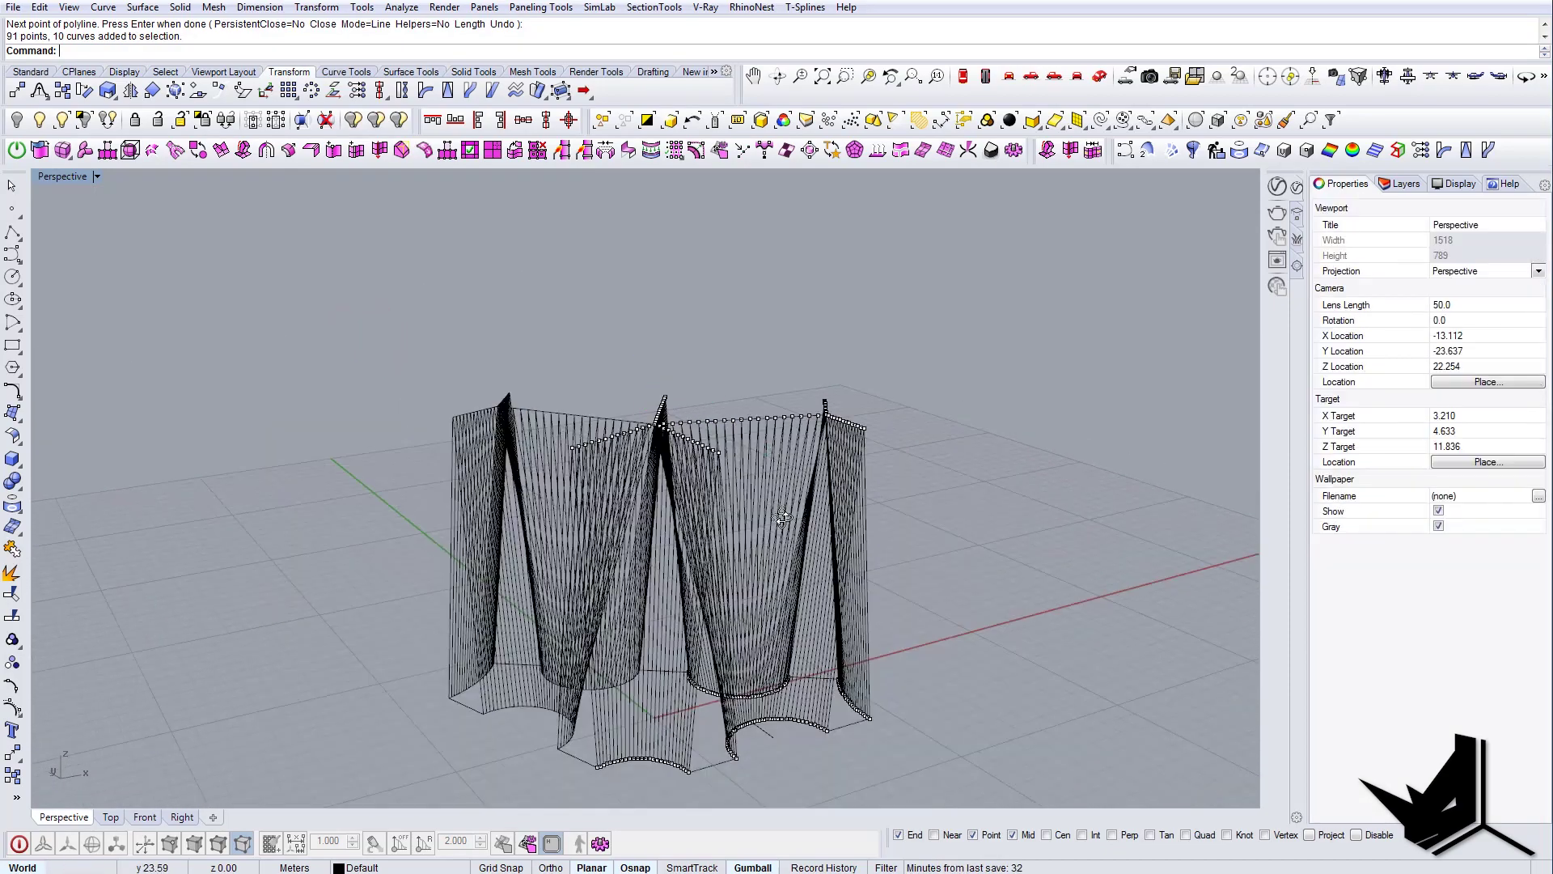
right_click_drag(783, 519, 744, 372)
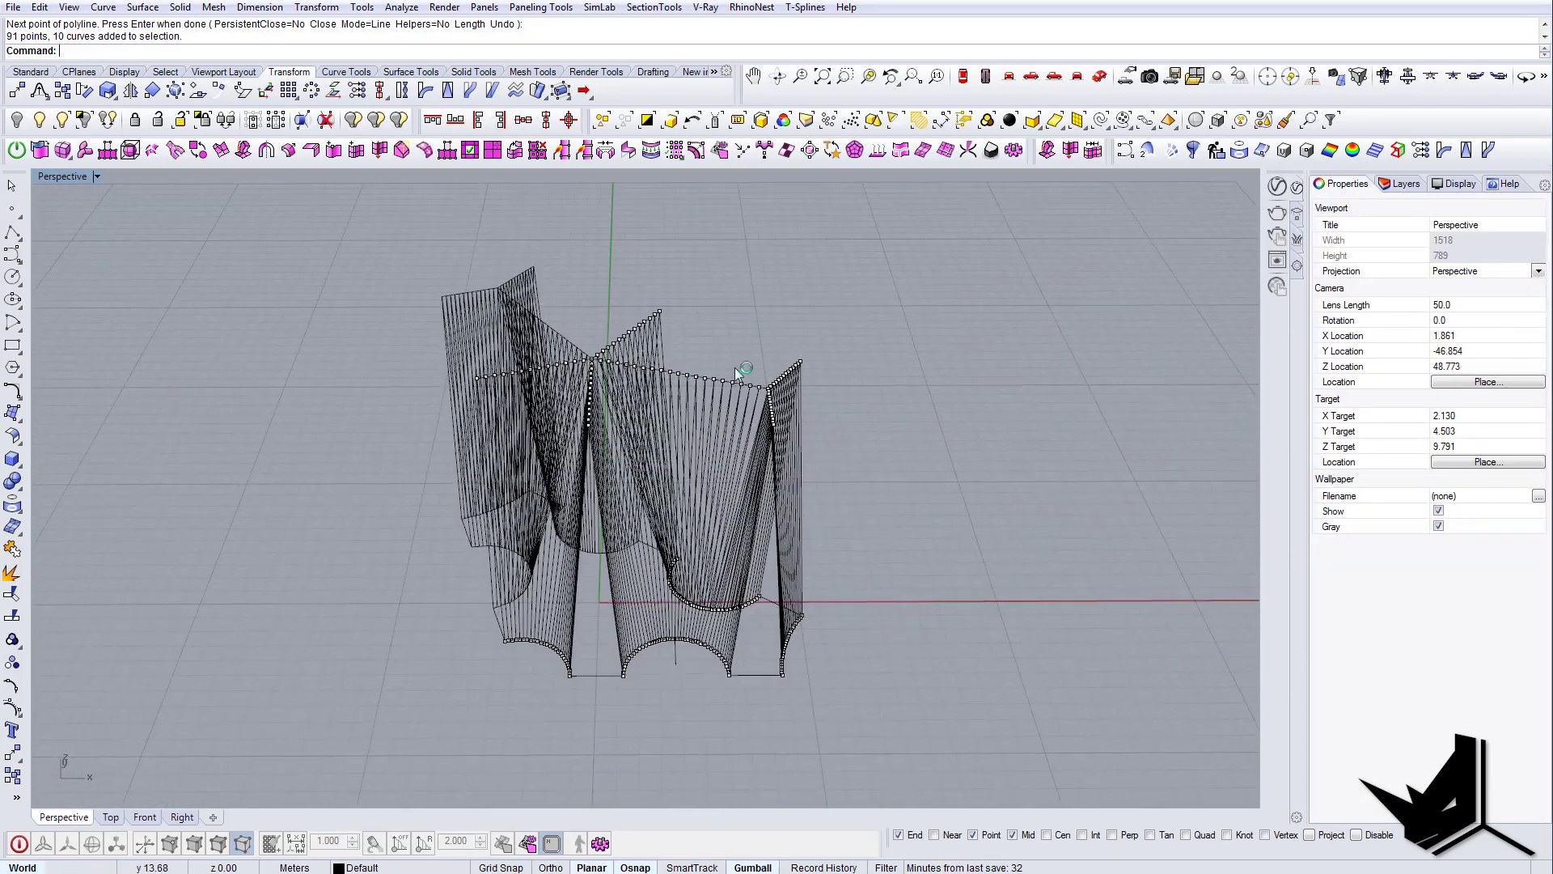
left_click(825, 123)
key("Delete")
right_click_drag(739, 463, 698, 463)
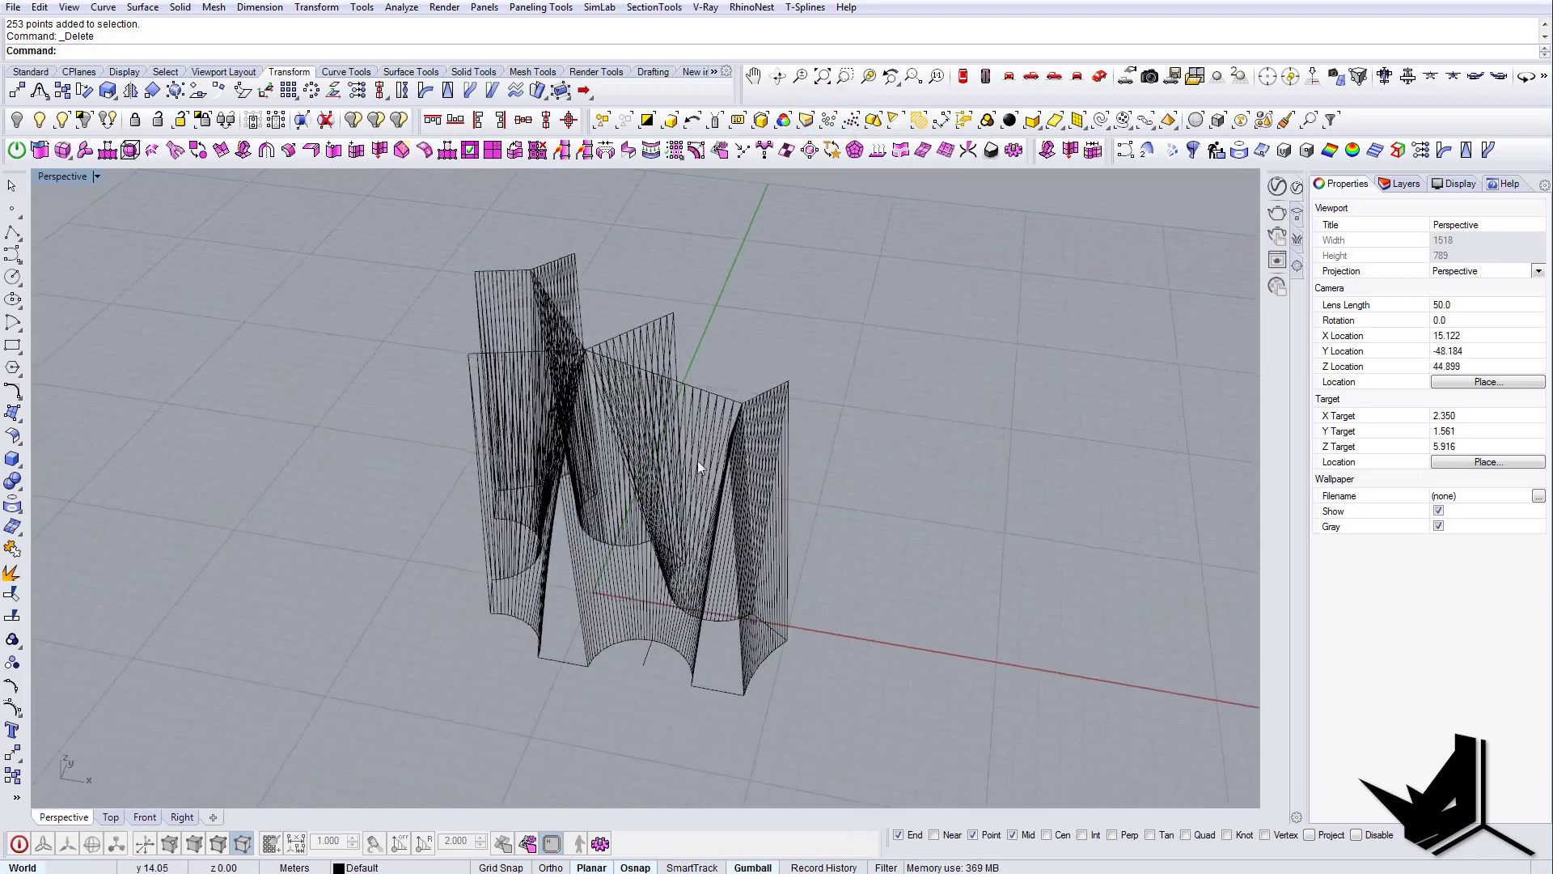
- Delete the stray line left inside the curved opening at the plan's edge
scroll(697, 466, "up", 5)
left_click(667, 660)
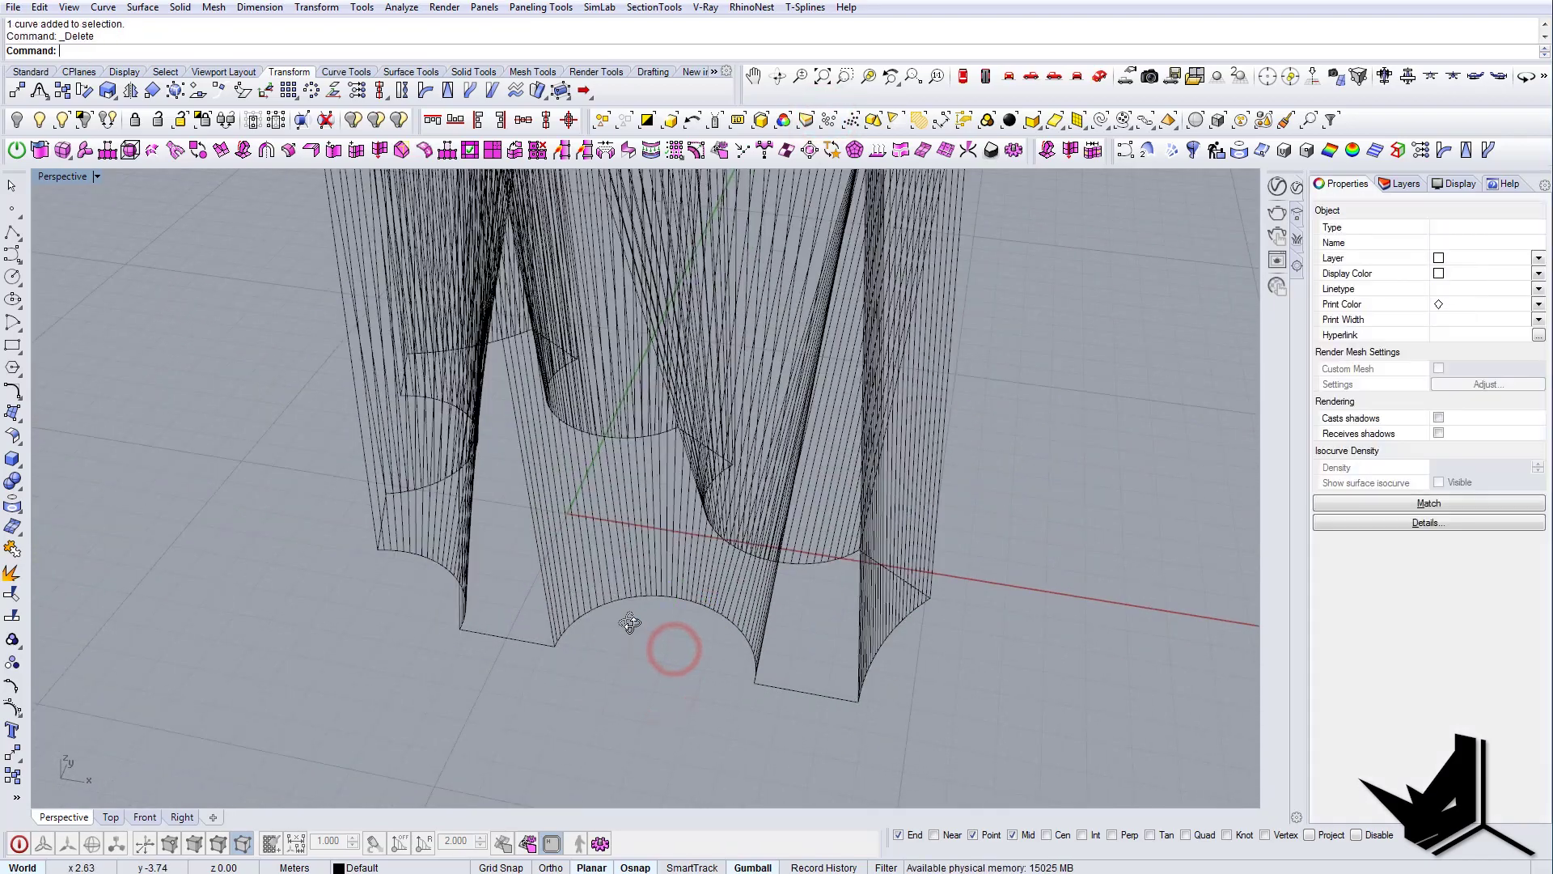
right_click_drag(629, 622, 812, 629)
scroll(720, 601, "down", 6)
right_click_drag(718, 599, 644, 518)
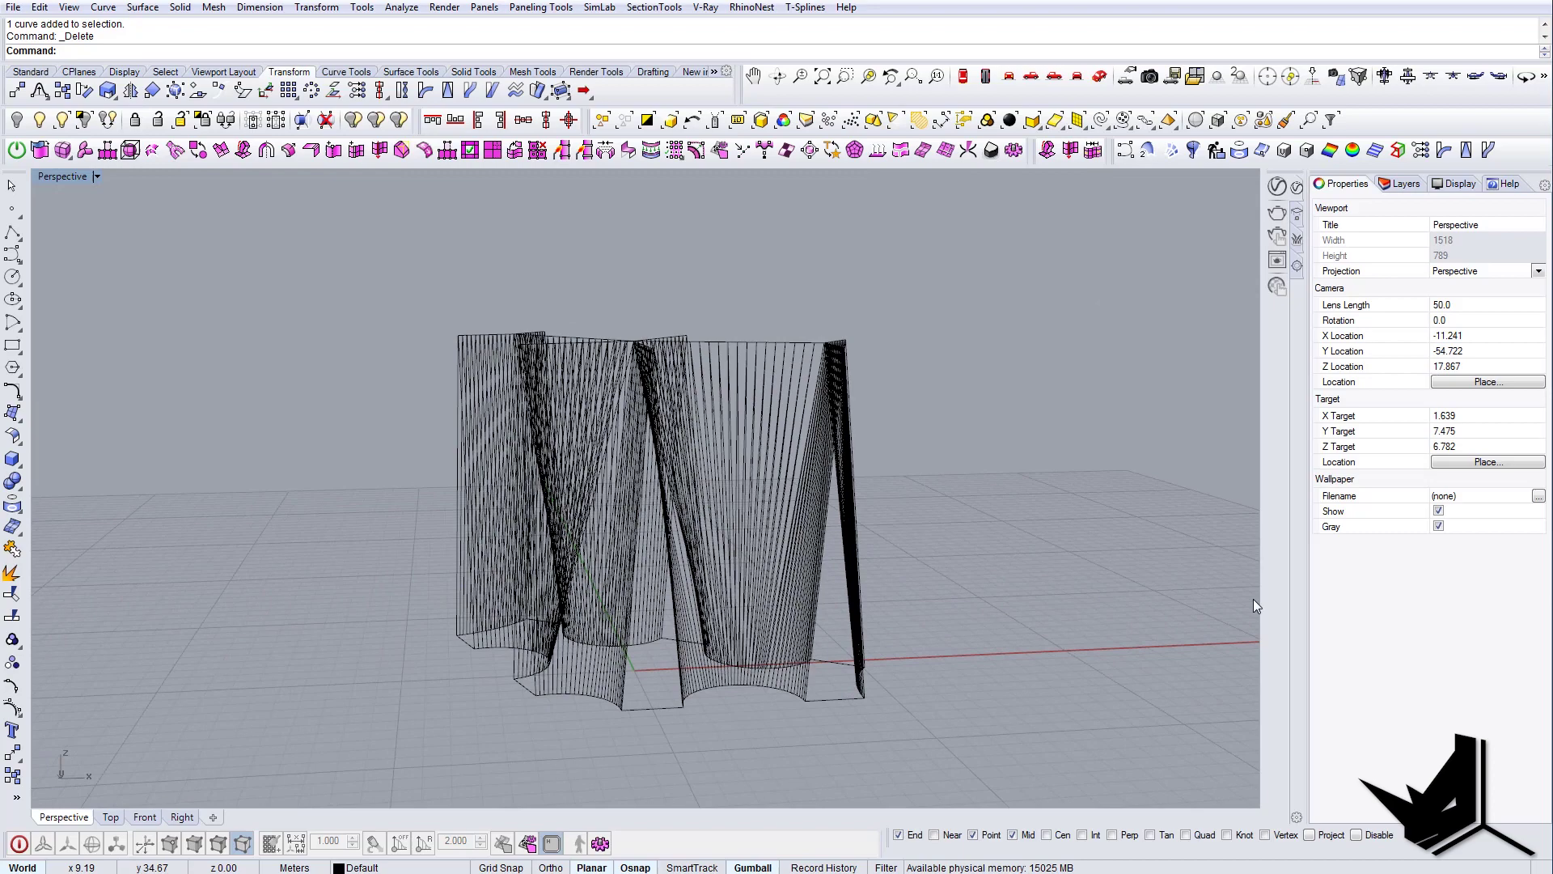
- Compare the rafter model with the reference photos of the ridge framing and the exterior in Windows Photo Viewer
left_click_drag(1552, 324, 1031, 241)
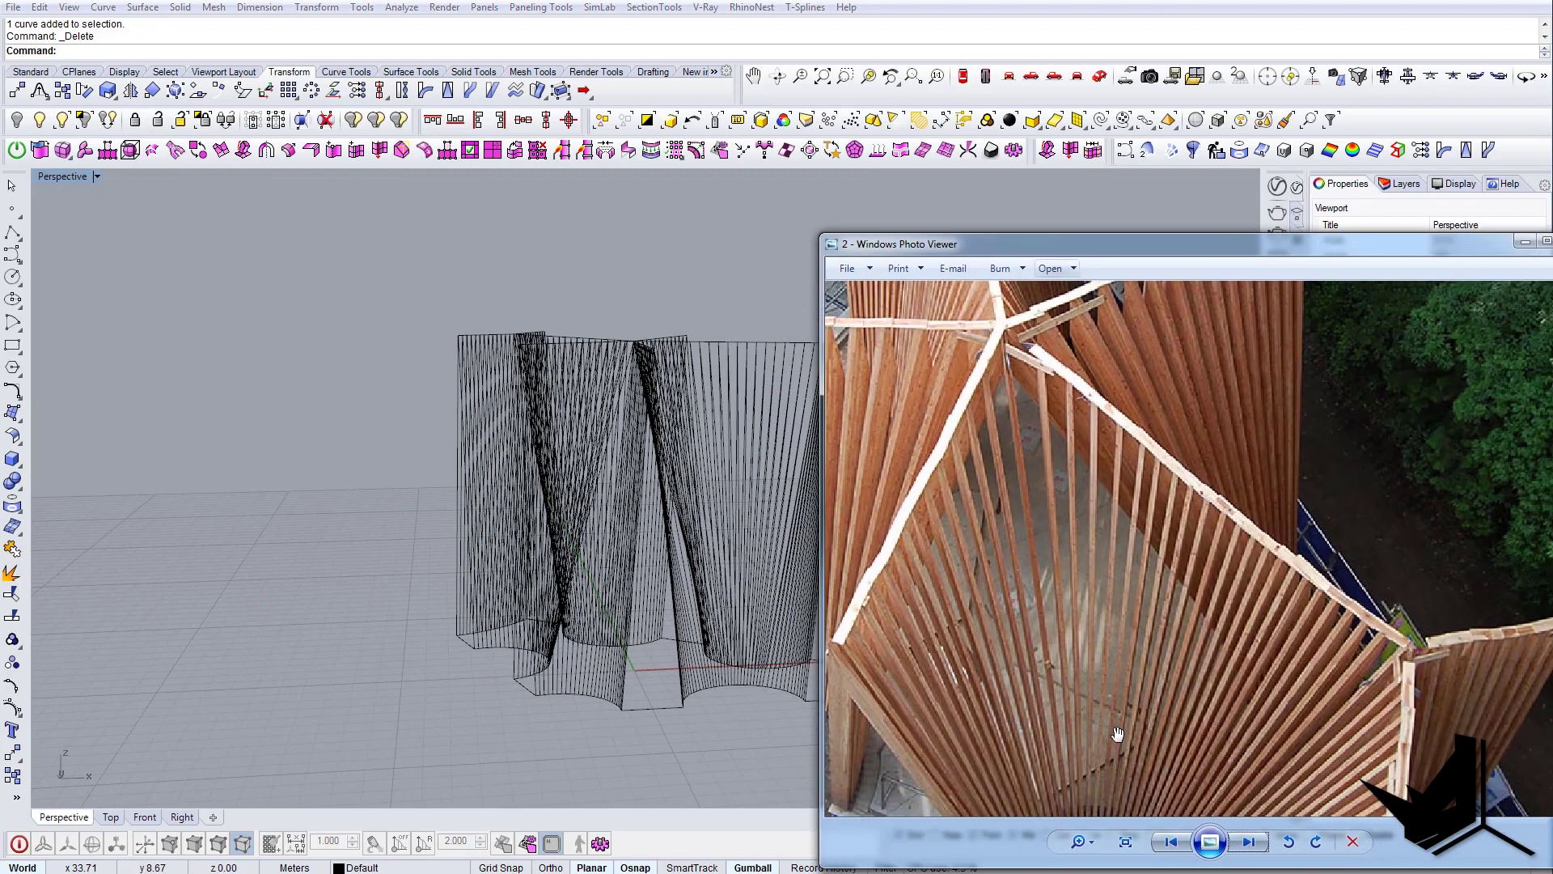
left_click(1253, 841)
right_click_drag(571, 491, 929, 720)
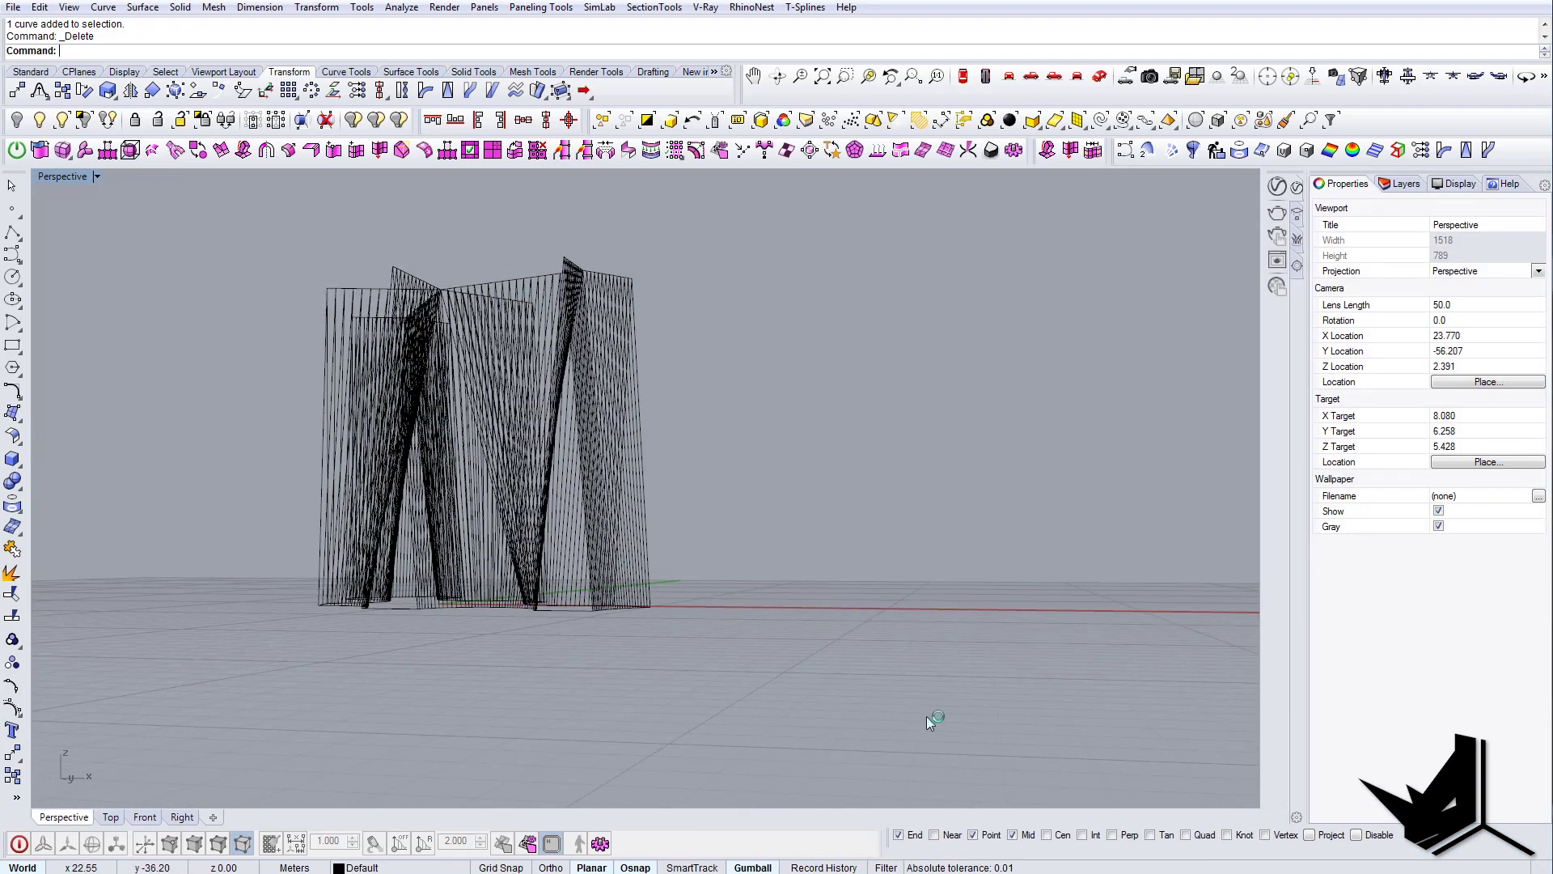
key("alt+Tab")
left_click_drag(1334, 270, 1184, 119)
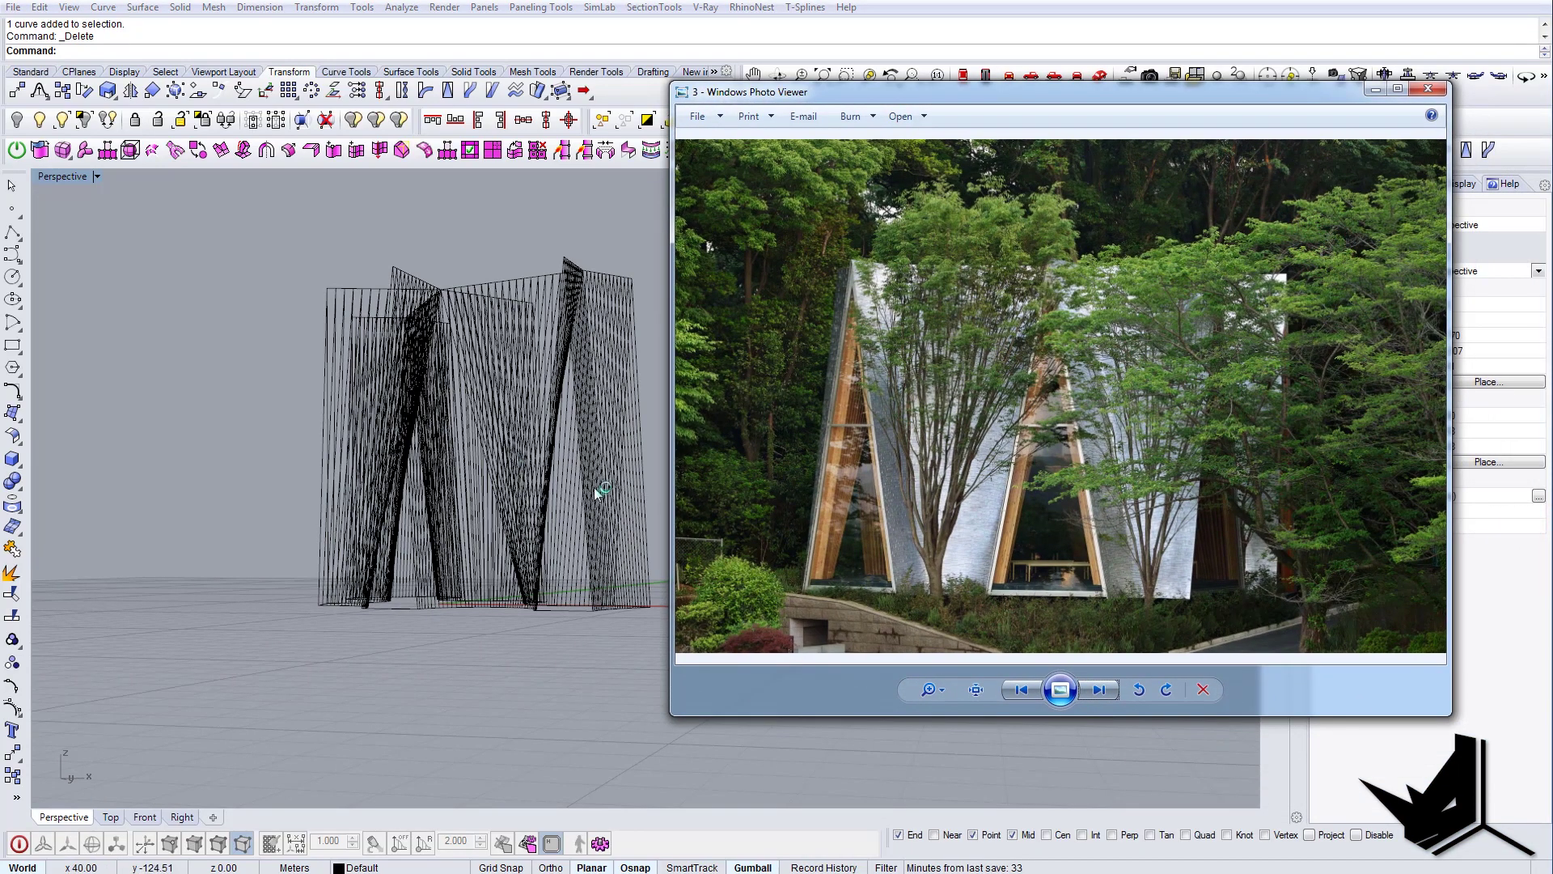
right_click_drag(593, 487, 932, 499)
right_click_drag(932, 500, 777, 467)
right_click_drag(669, 513, 777, 612)
scroll(610, 679, "up", 6)
right_click_drag(610, 680, 648, 509)
- Delete the plan outline curves at ground level and the ridge lines along the rafter tops
left_click(698, 742)
left_click_drag(294, 440, 1143, 562)
right_click_drag(1143, 561, 444, 351)
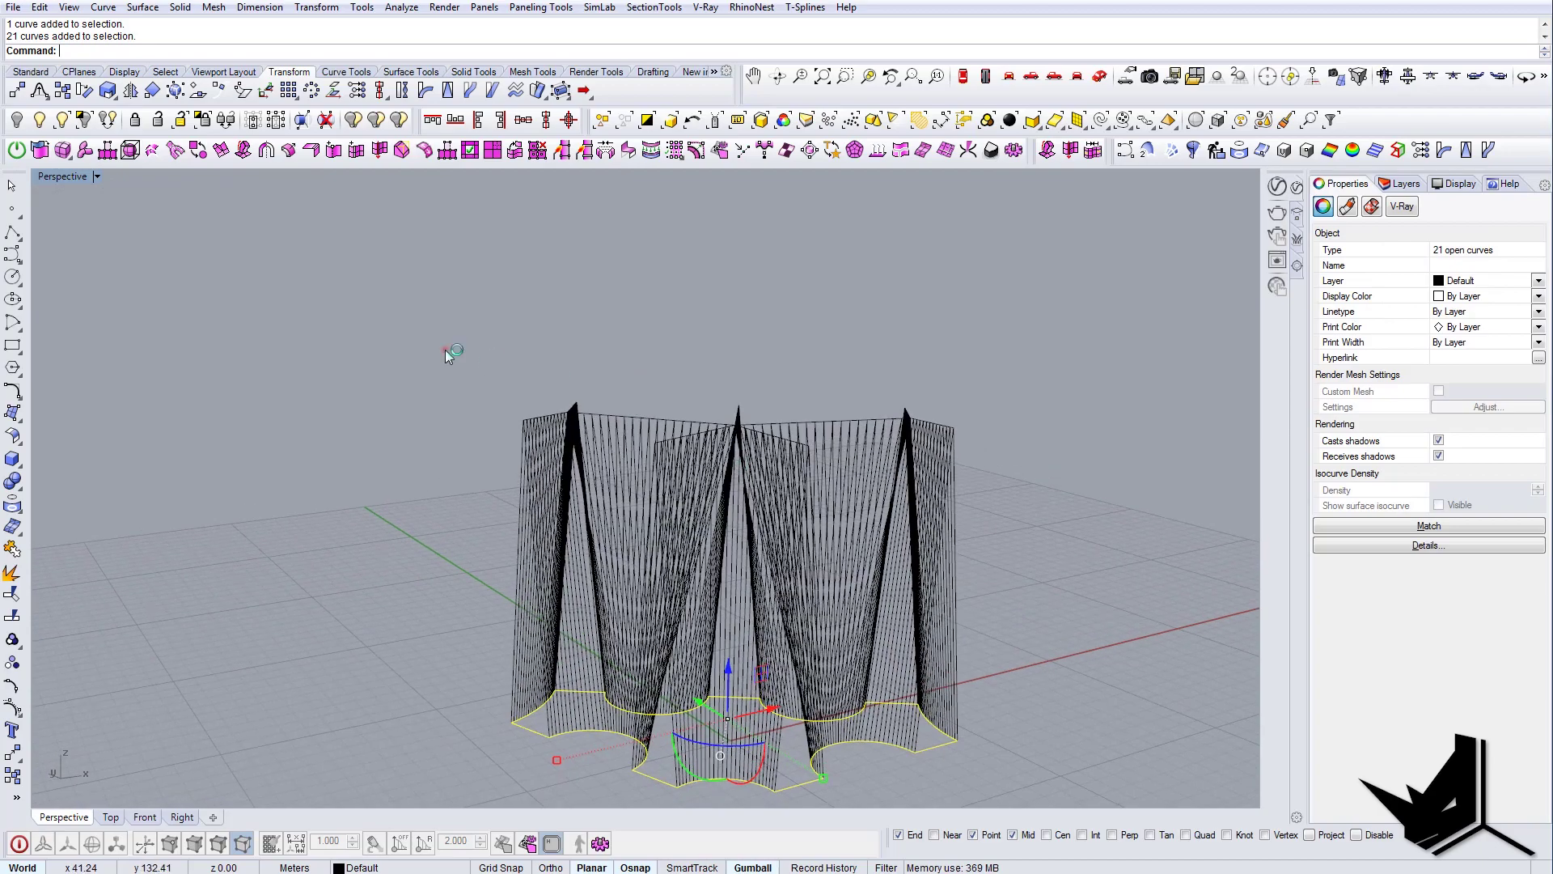
left_click_drag(444, 350, 994, 470)
right_click_drag(993, 469, 316, 380)
left_click(17, 122)
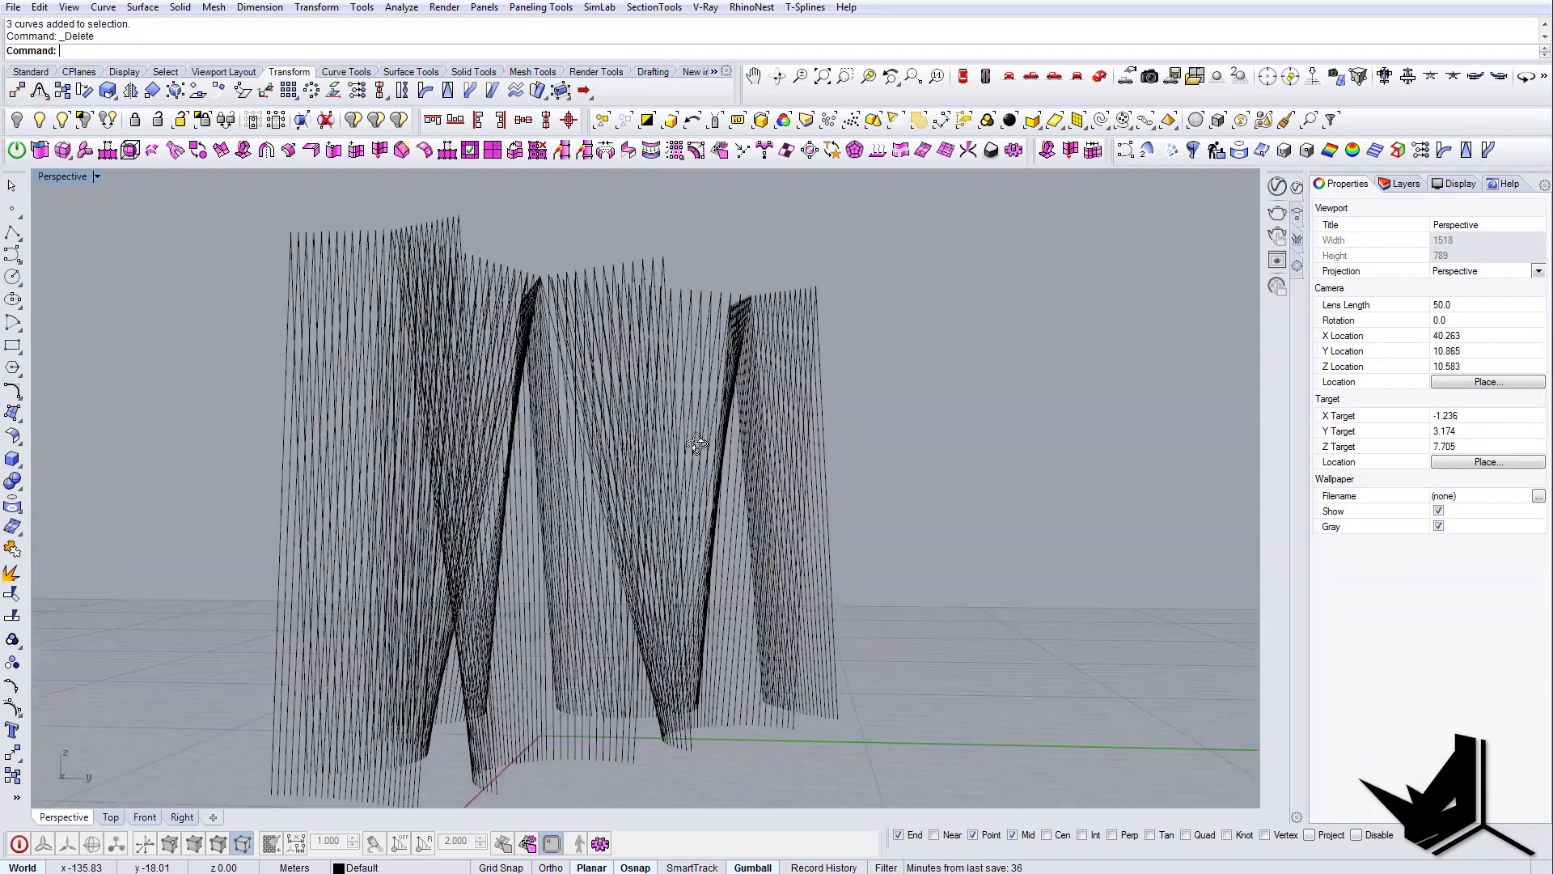
- Examine the remaining rafter lines from above, up close and at ground level
right_click_drag(615, 558, 619, 502)
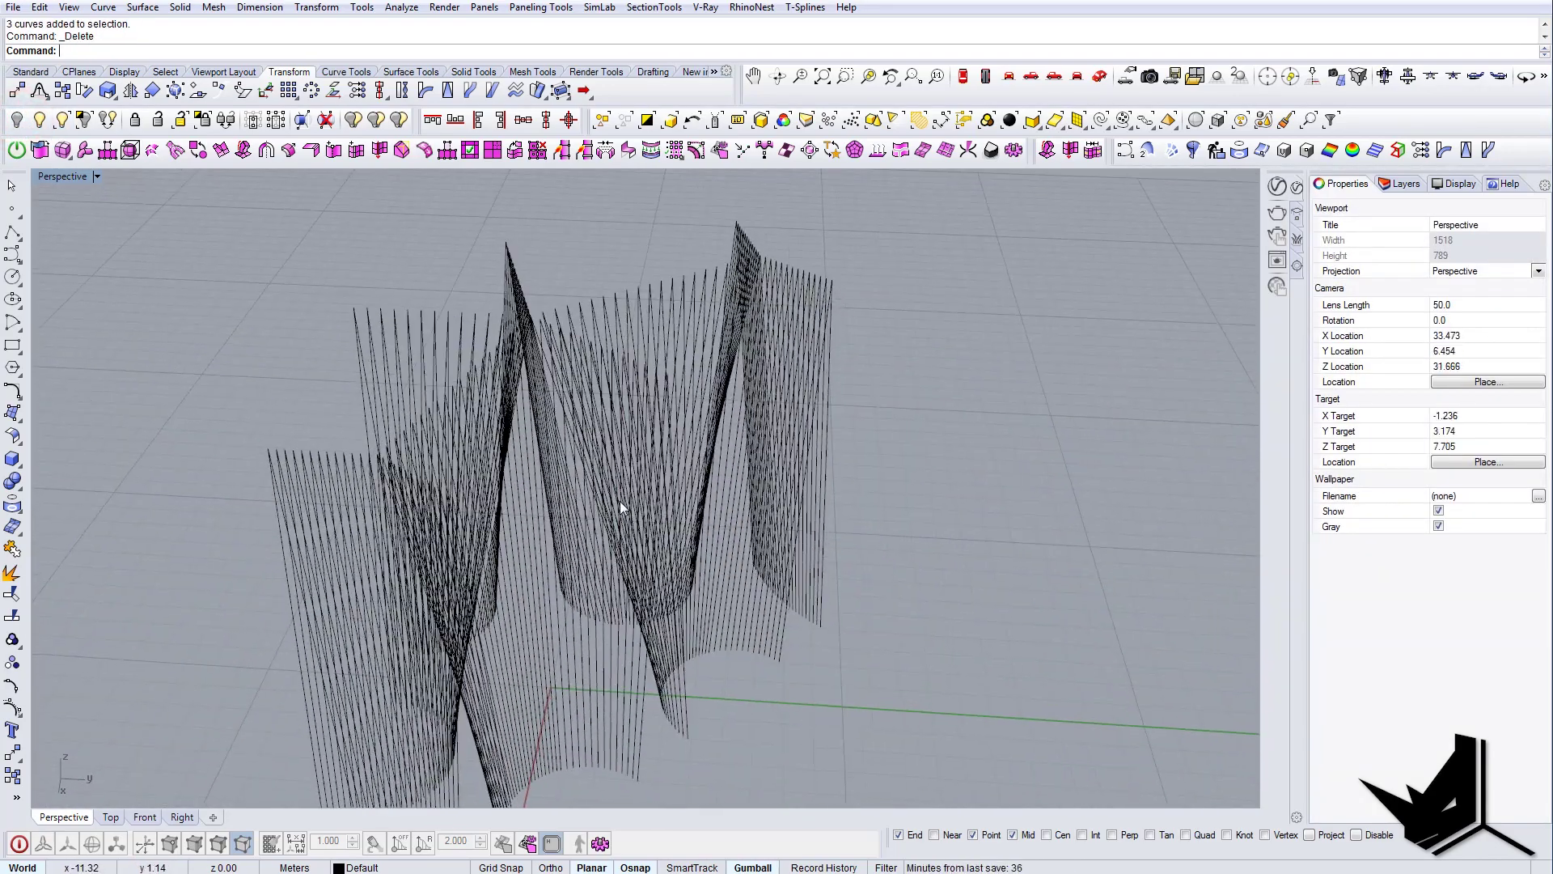
left_click(620, 502)
right_click_drag(696, 462, 509, 647)
scroll(736, 353, "up", 5)
right_click_drag(737, 354, 823, 371)
scroll(657, 433, "down", 10)
scroll(821, 381, "down", 2)
scroll(819, 392, "down", 5)
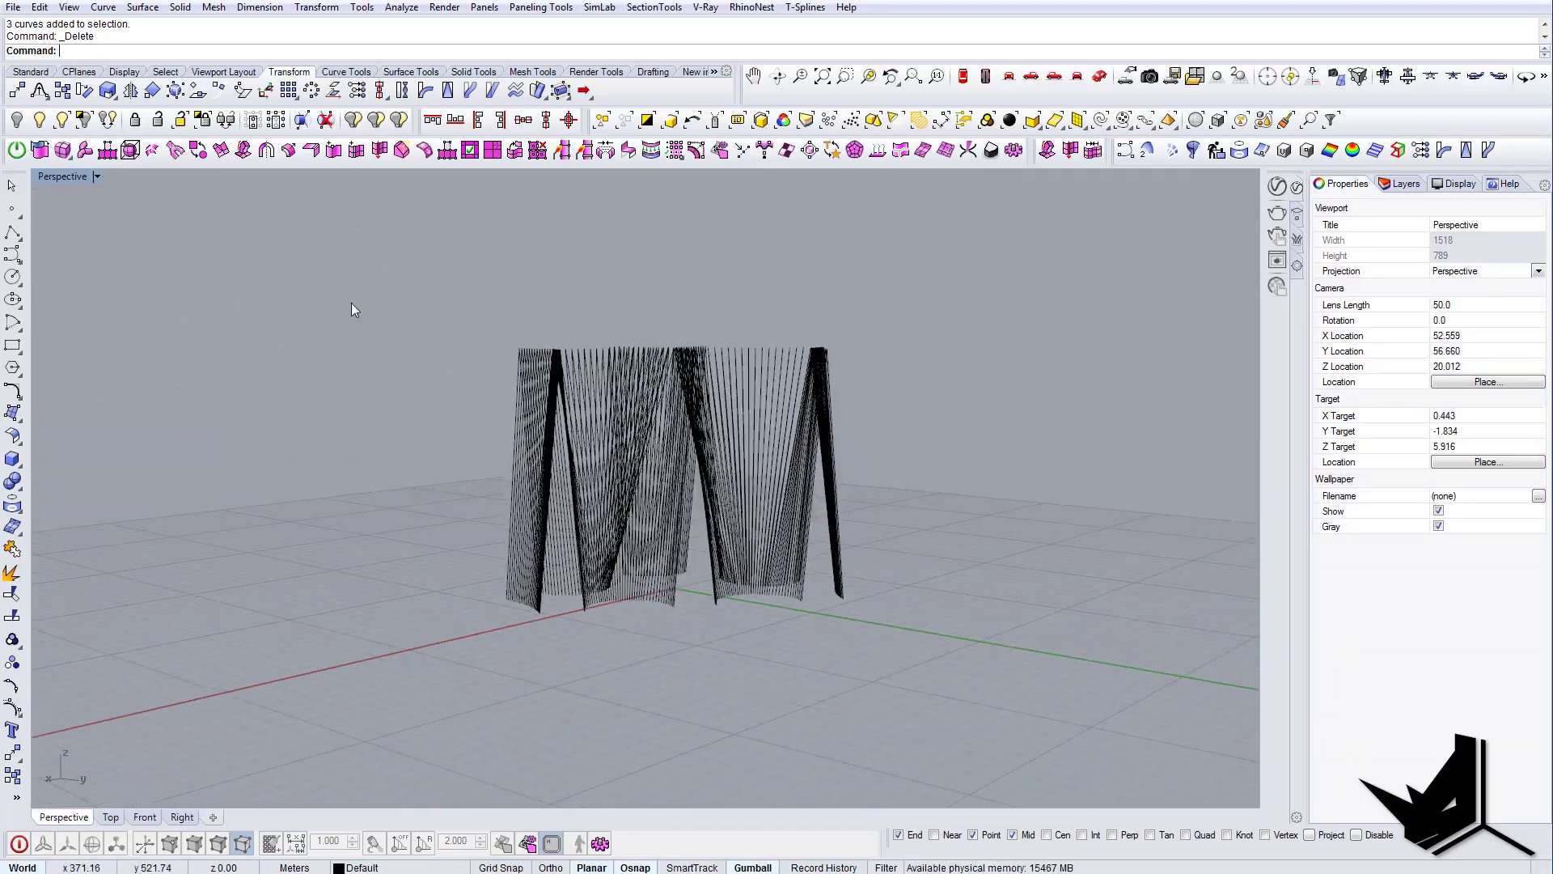
- Select all rafter lines and join those that meet at the ridges
left_click_drag(281, 284, 957, 689)
type("join")
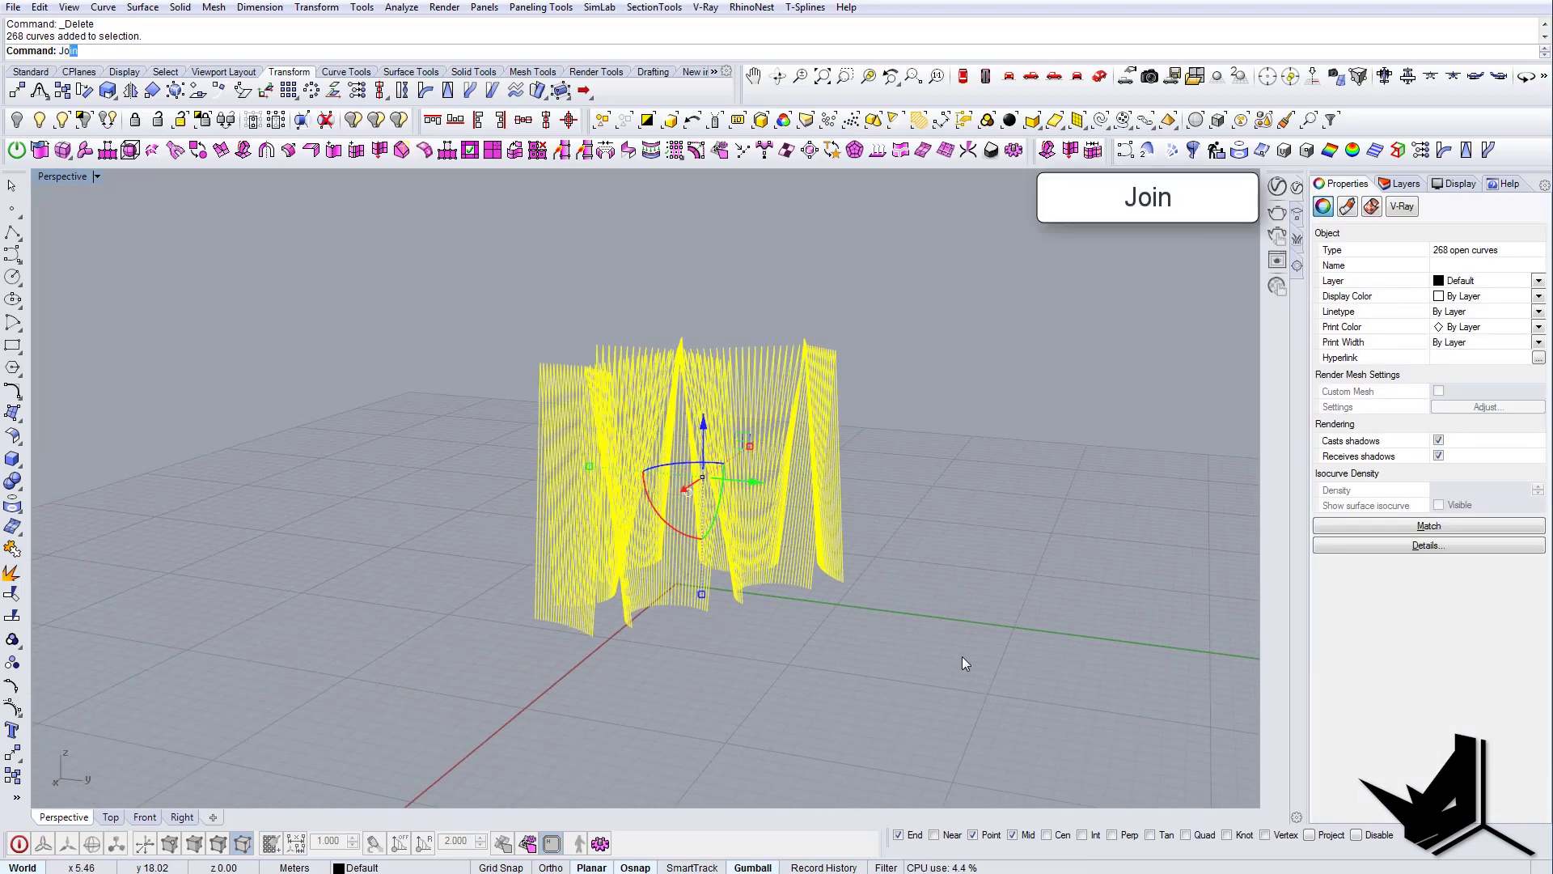
key("Return")
- Check individual rafters along the ridges to verify that each pair is joined into one curve
right_click_drag(827, 371, 844, 426)
scroll(838, 391, "up", 5)
left_click(838, 392)
left_click(863, 416)
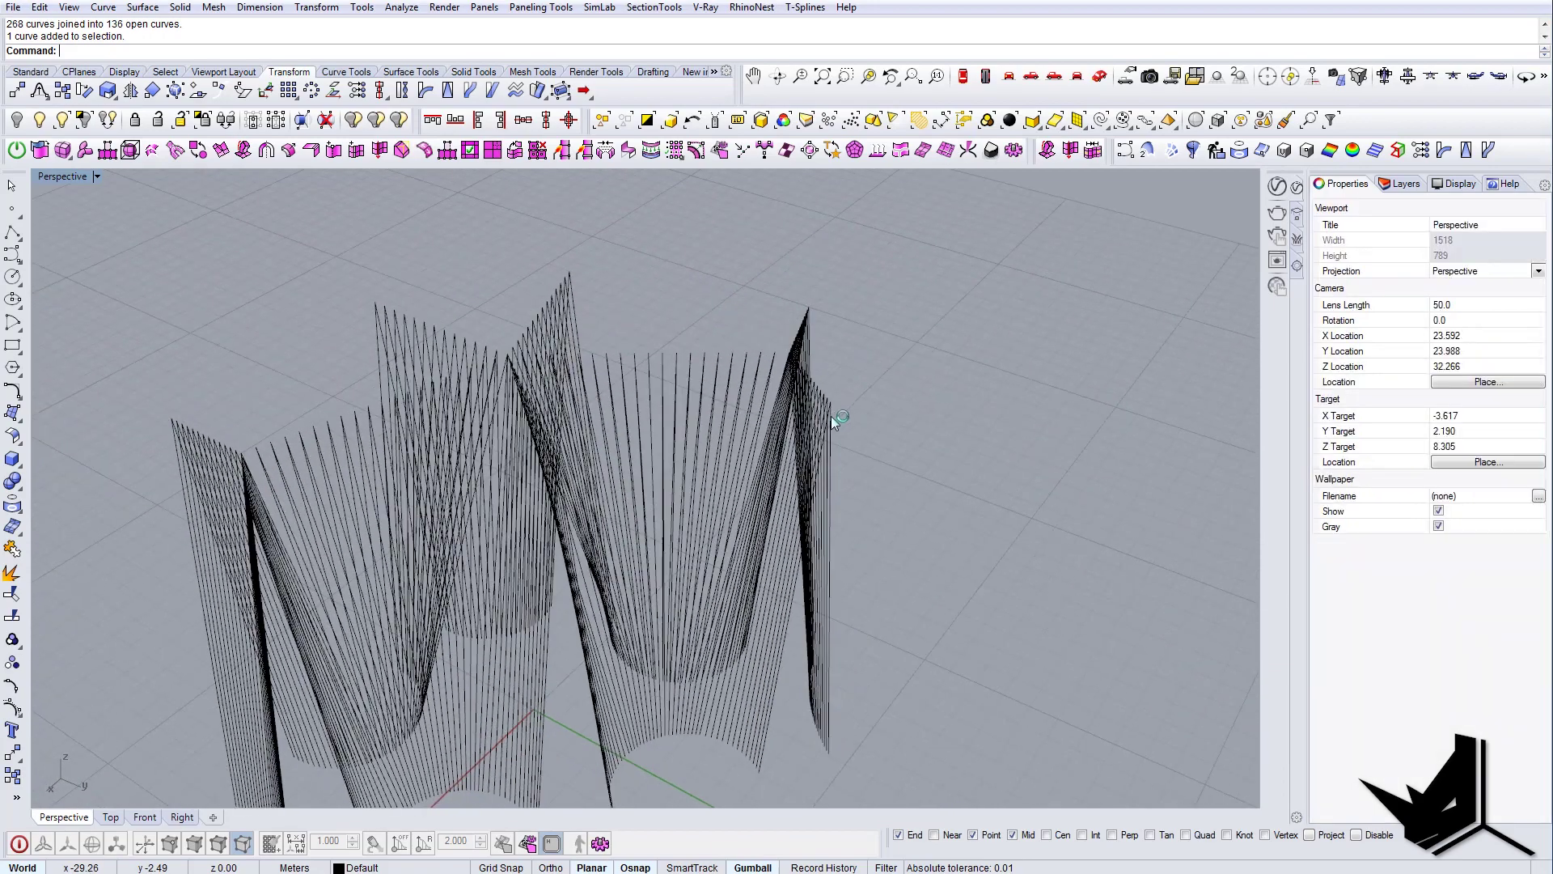
left_click(827, 413)
left_click(819, 400)
left_click(789, 370)
left_click(730, 366)
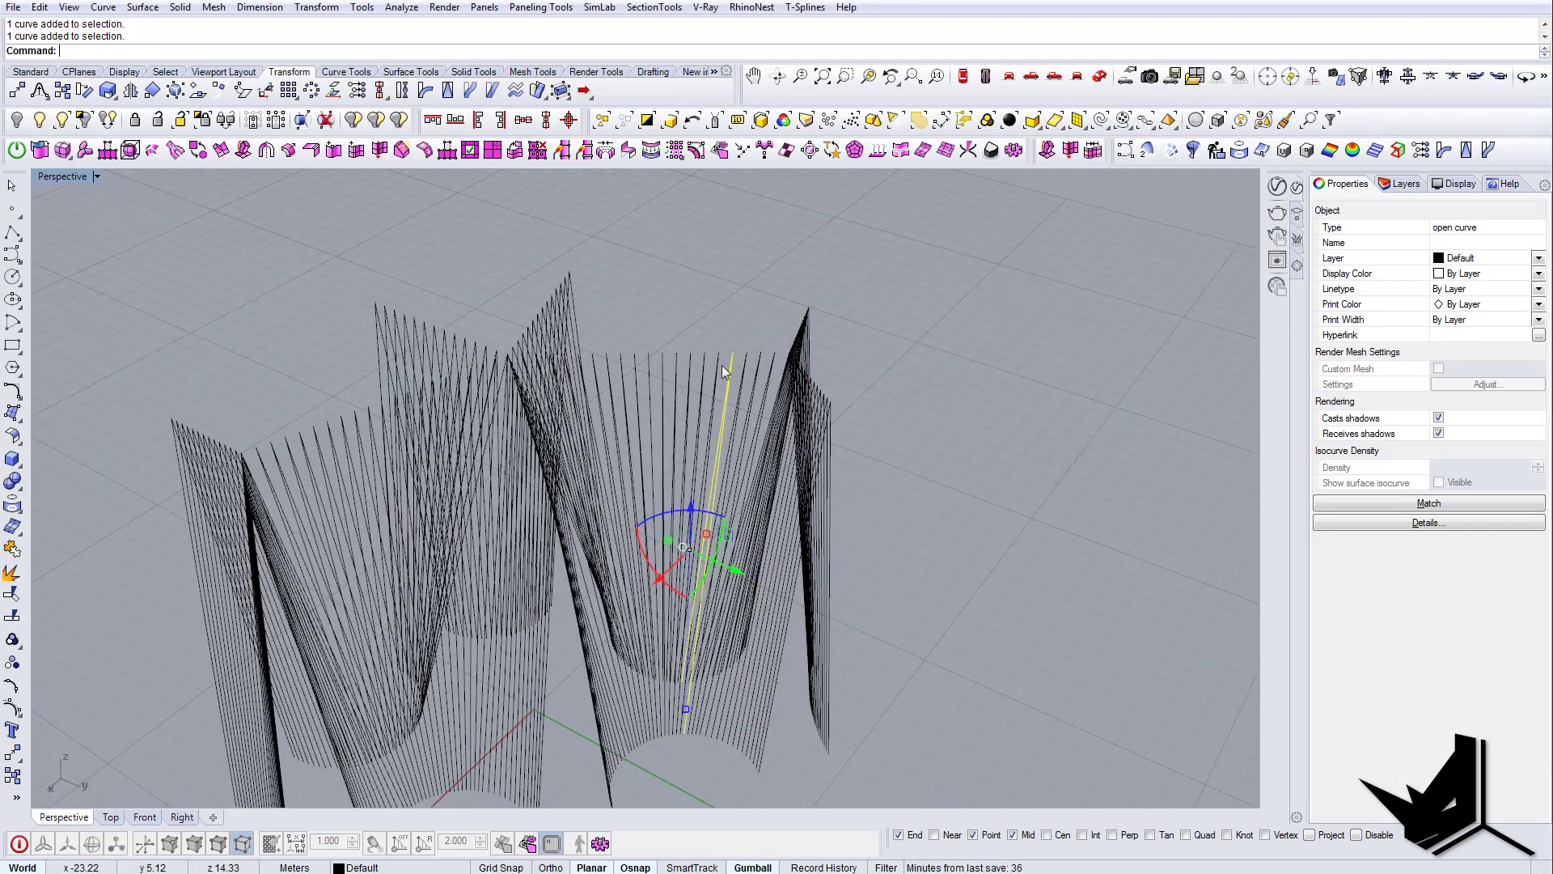
left_click(665, 366)
left_click(623, 366)
right_click_drag(548, 364, 780, 405, "shift")
left_click(688, 374)
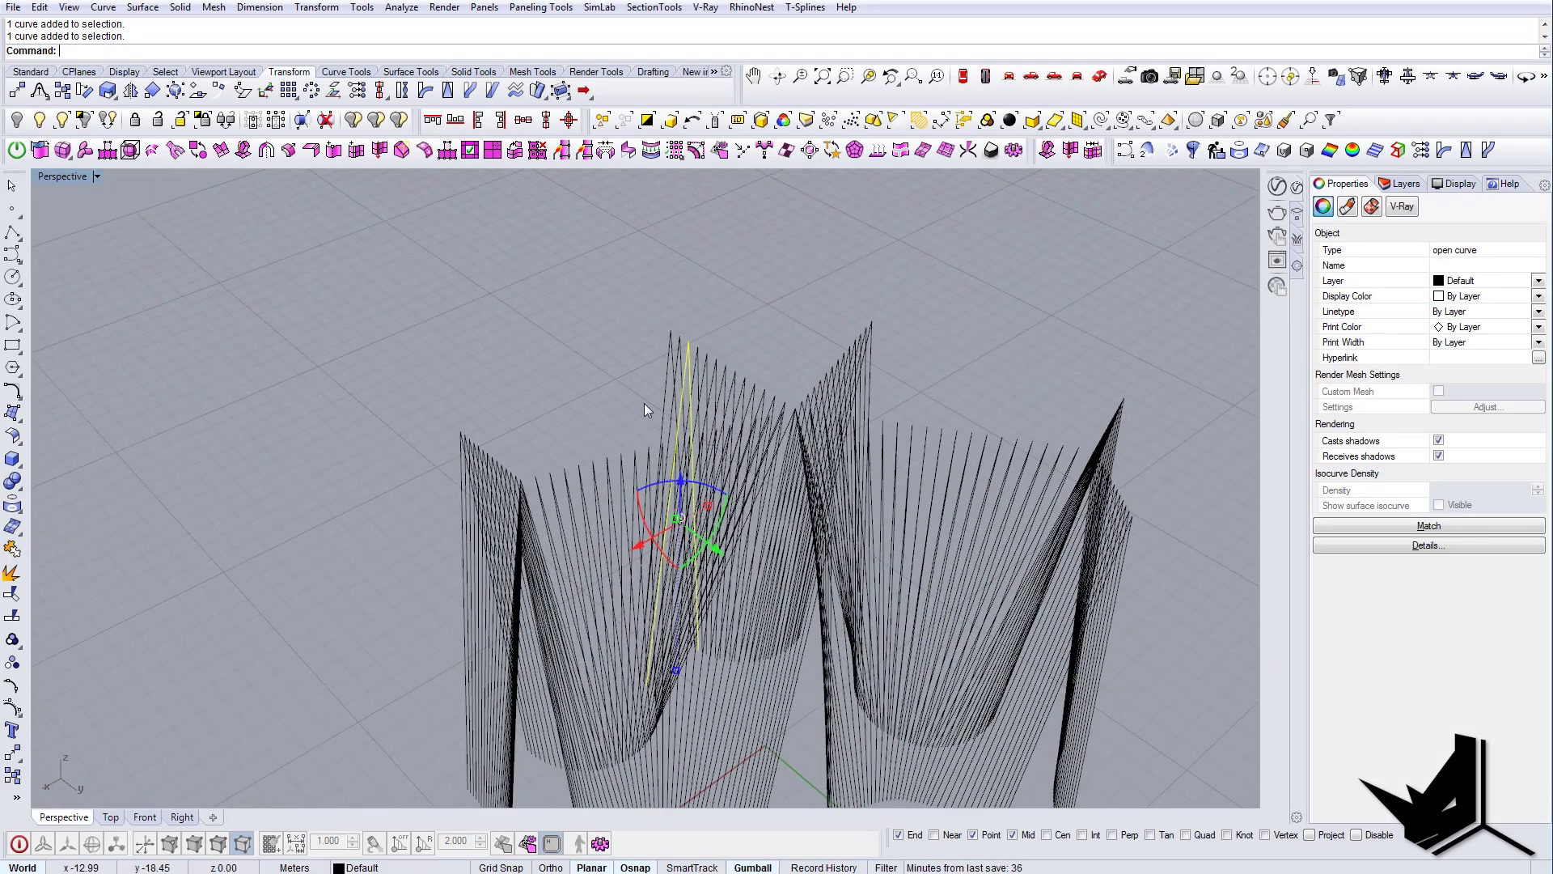
left_click(640, 404)
- Offset the outermost joined rafter curve at the arm's end by 0.2 m toward its inside
right_click_drag(631, 406, 610, 686)
scroll(834, 626, "up", 6)
left_click(796, 641)
left_click(894, 664)
left_click(692, 644)
type("O")
key("Return")
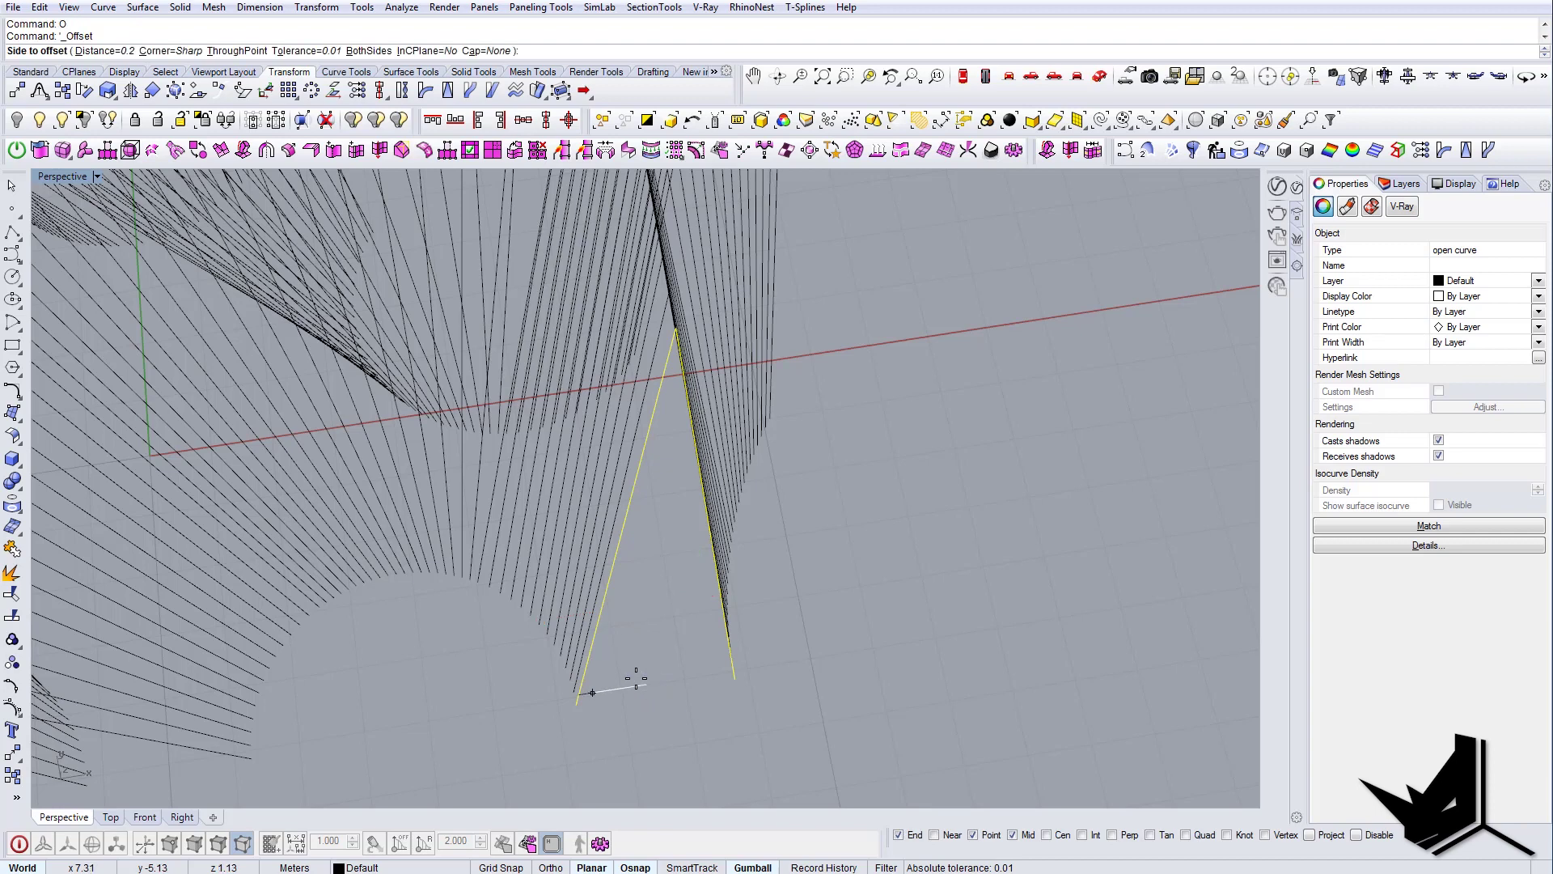
scroll(634, 680, "up", 3)
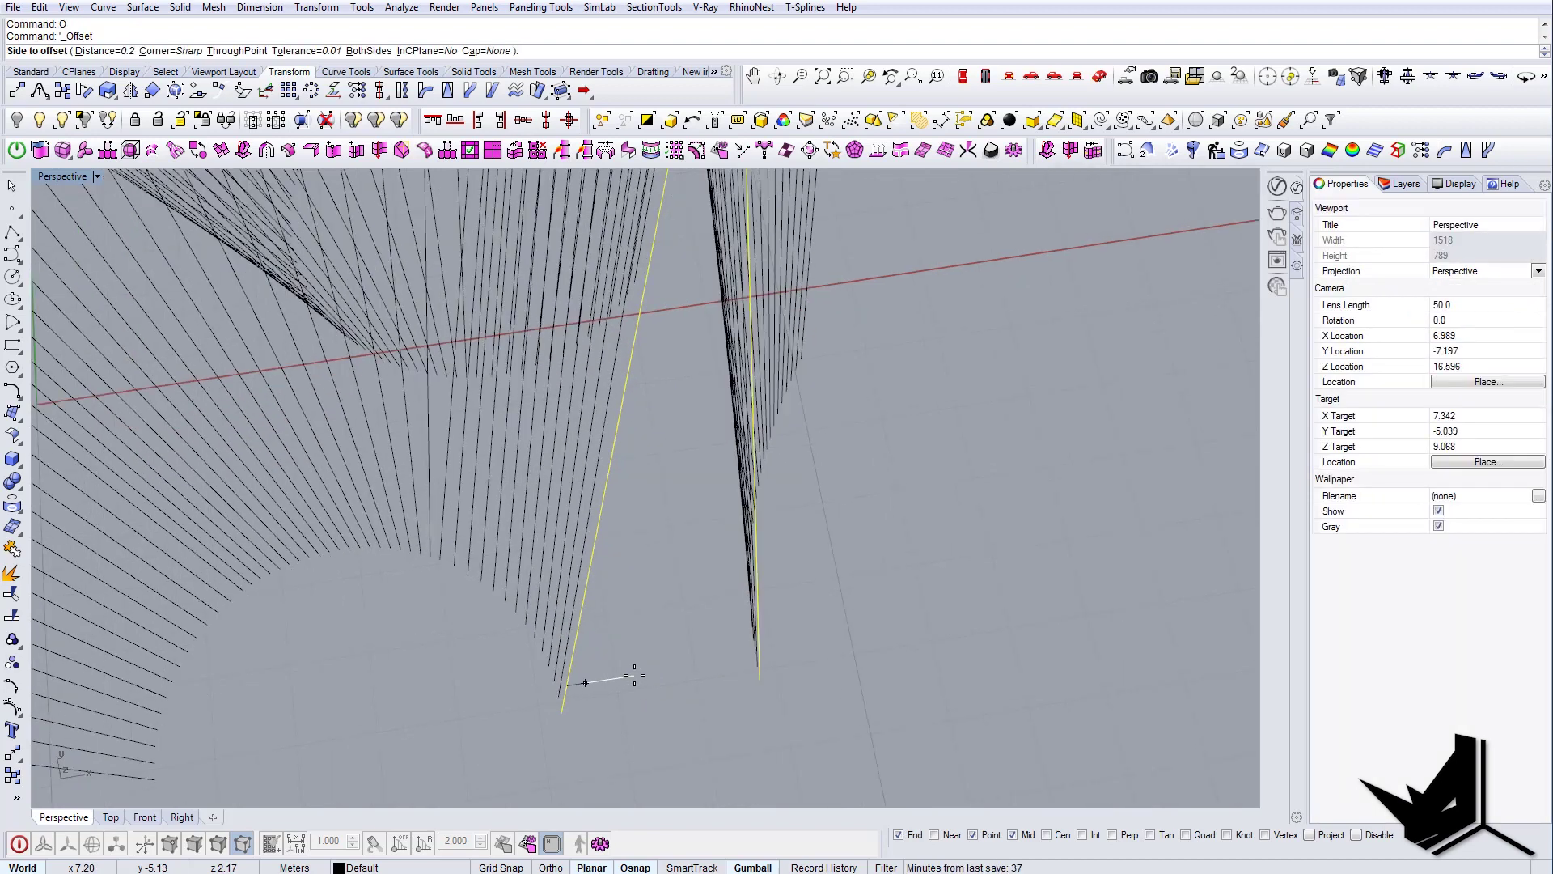
type("d")
key("Return")
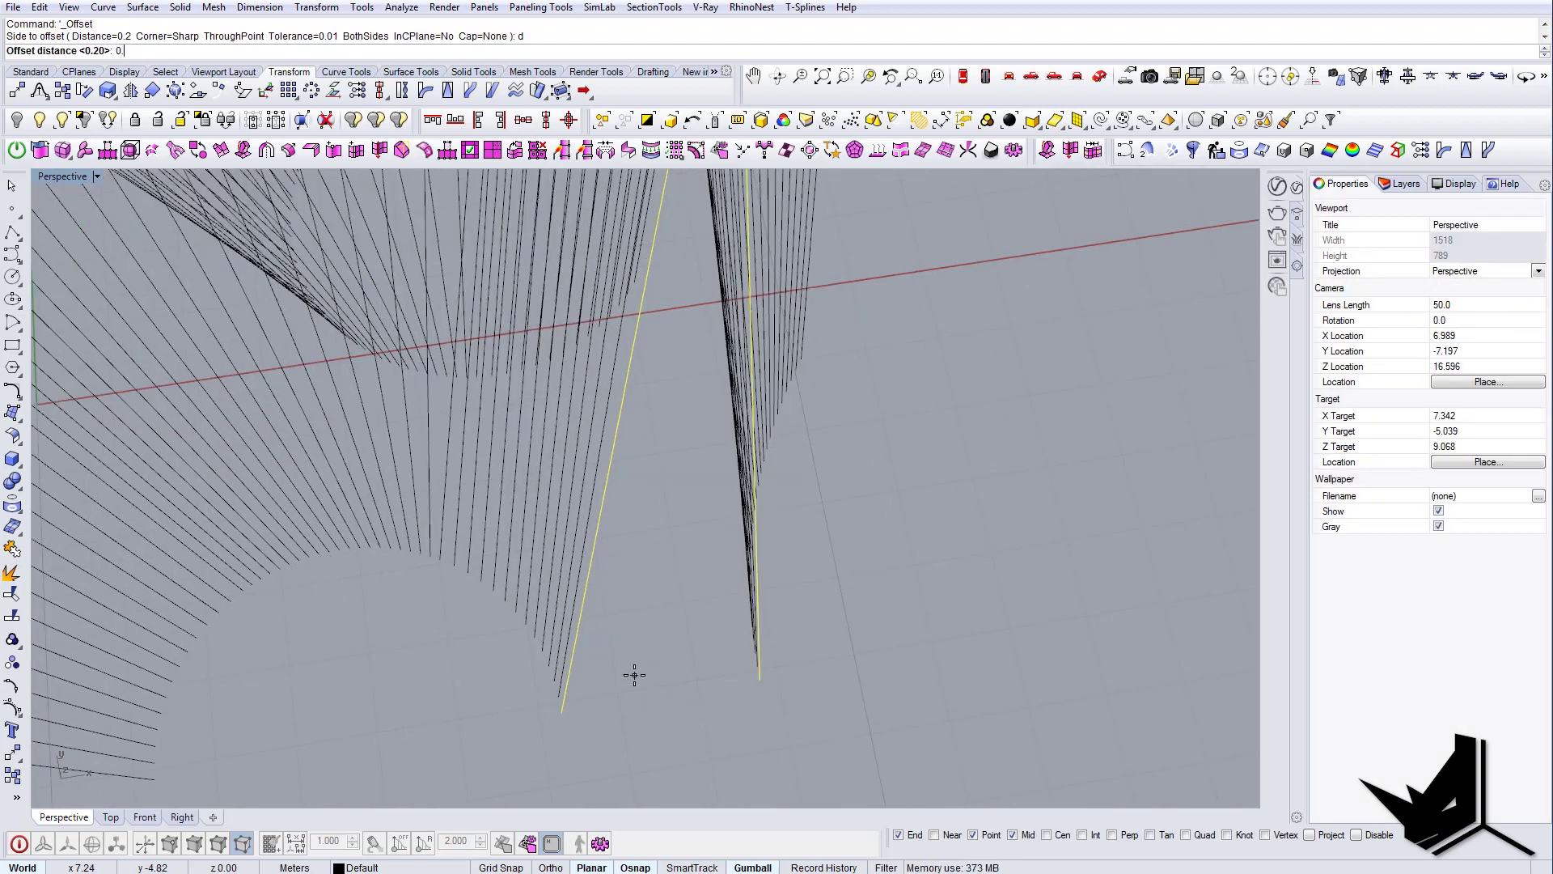
type("0.2")
key("Return")
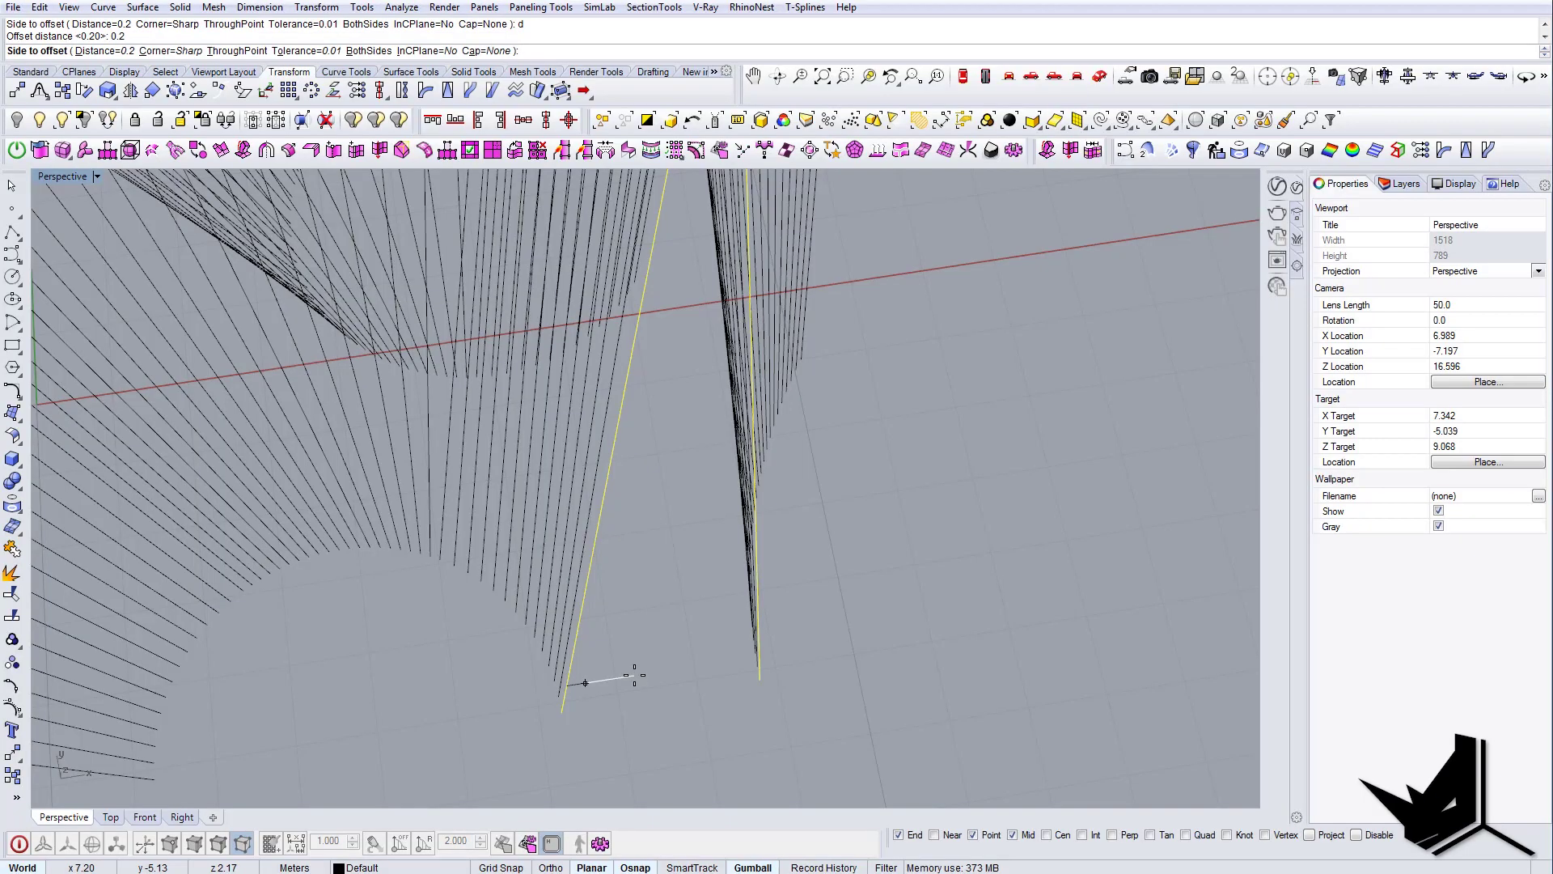
left_click(634, 676)
right_click_drag(635, 677, 709, 760)
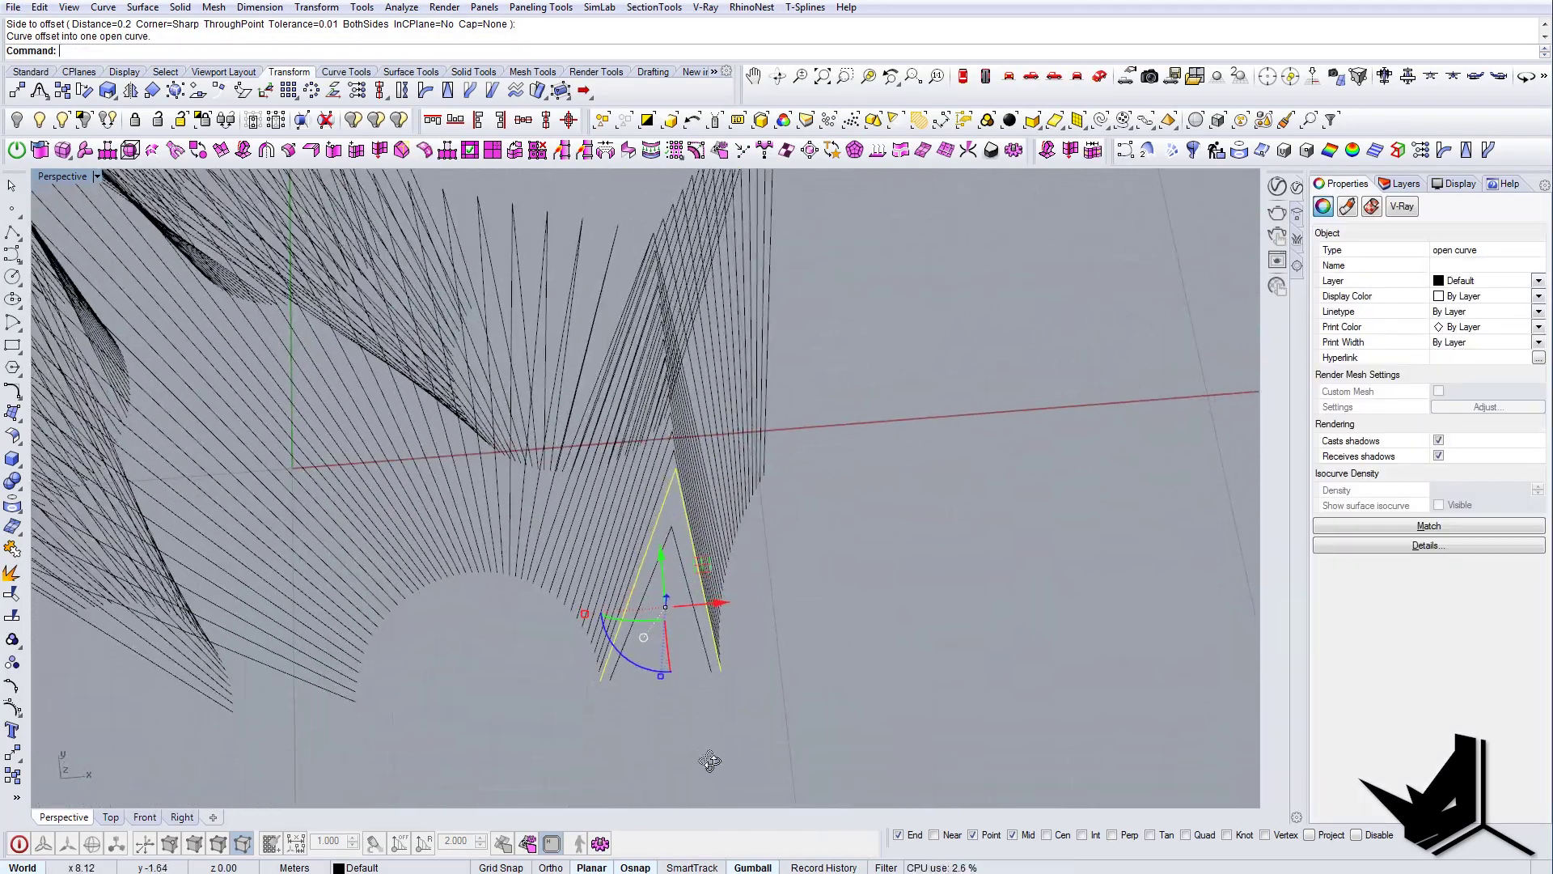
mouse_move(718, 632)
right_mouse_down()
mouse_move(818, 628)
mouse_move(696, 659)
mouse_move(708, 656)
mouse_move(684, 652)
mouse_move(695, 636)
right_mouse_up()
key("Escape")
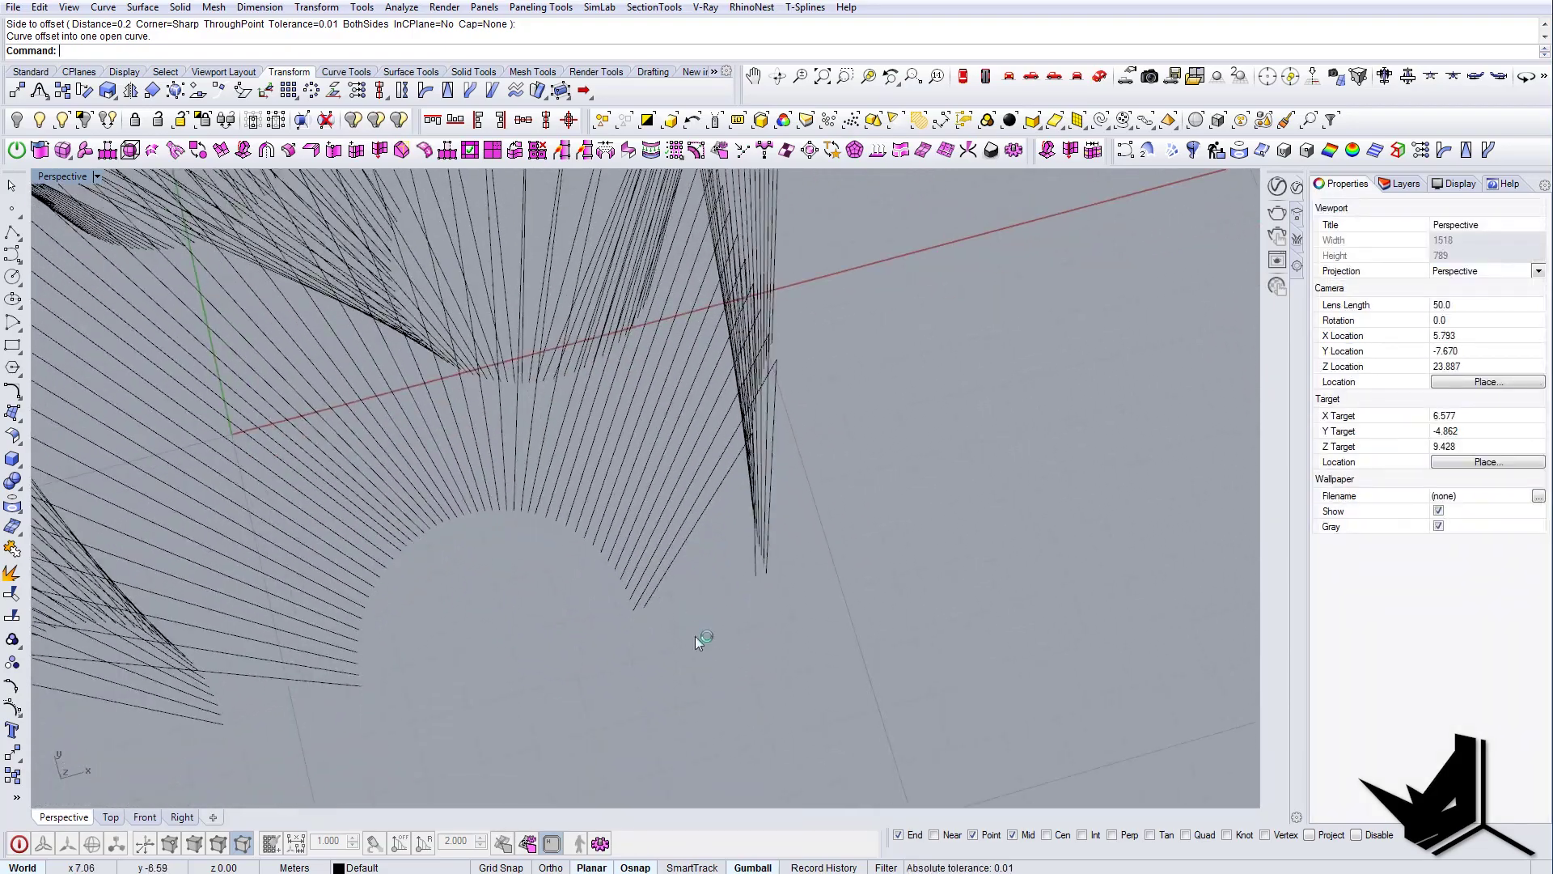
- Close both feet of the rafter with short lines between the original curve's endpoints and the offset curve's endpoints
scroll(671, 624, "up", 6)
type("line")
key("Return")
left_click(619, 604)
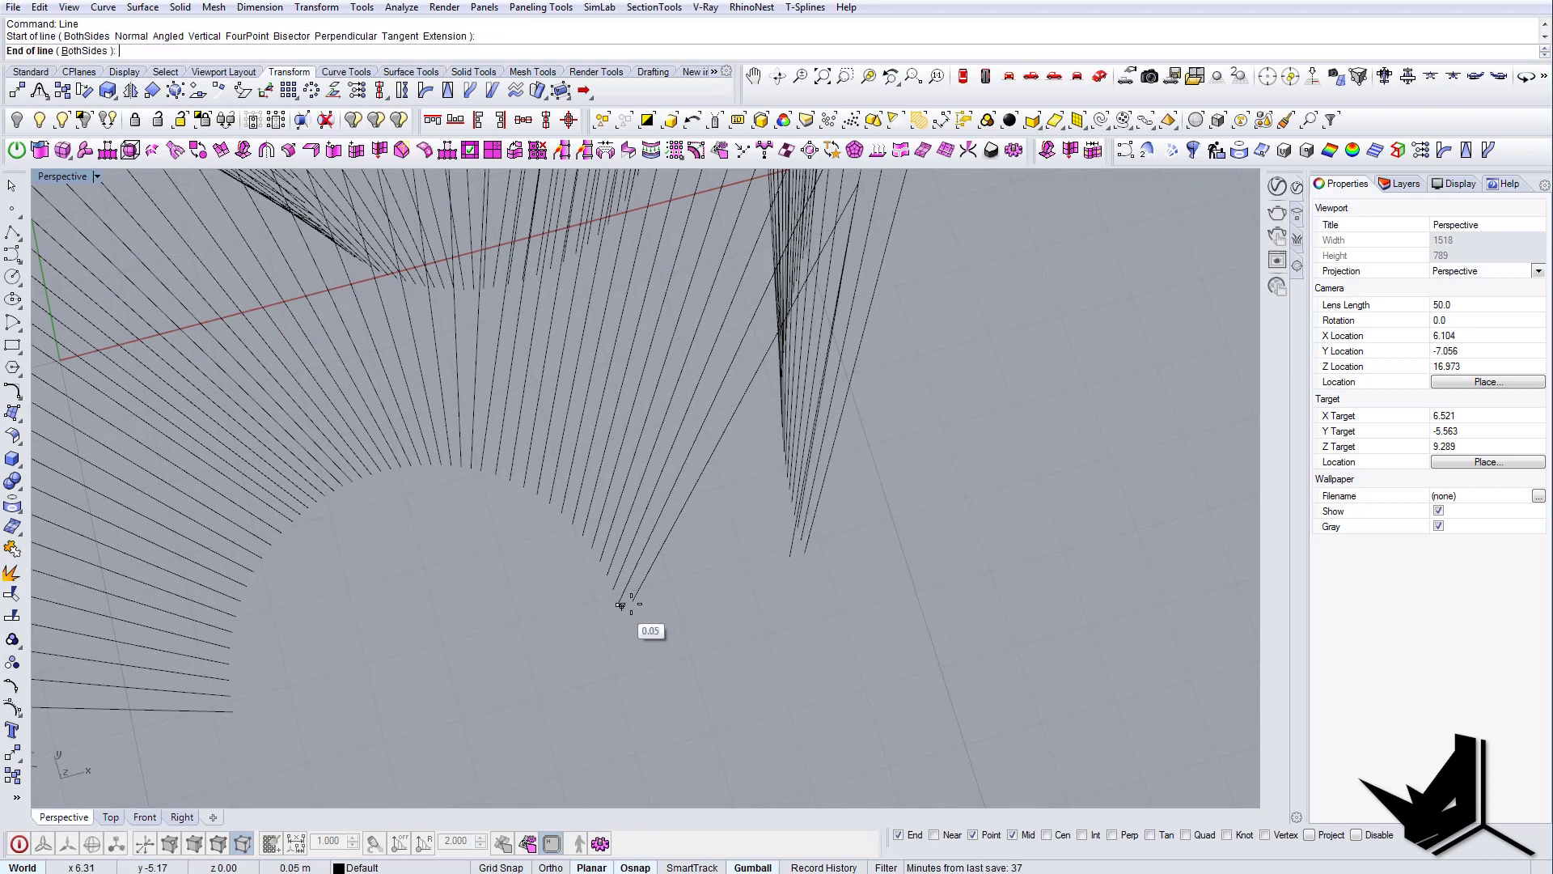
left_click(634, 601)
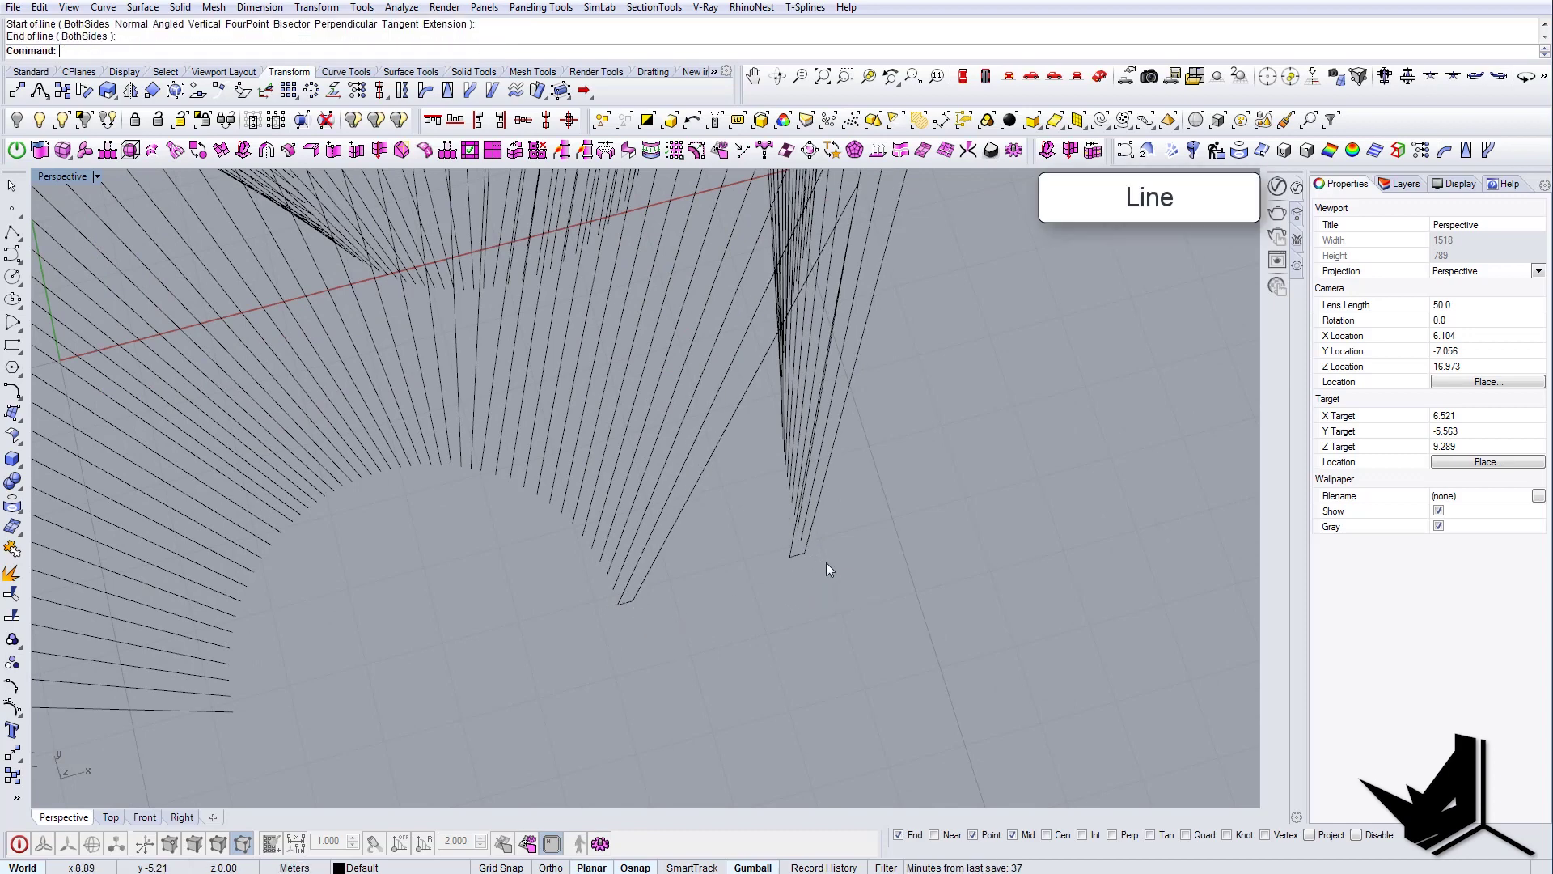
right_click_drag(825, 564, 710, 628)
- Select the end rafter's two curves and its foot lines, fill the outline with a planar surface, and switch to shaded display
left_click_drag(868, 657, 873, 658)
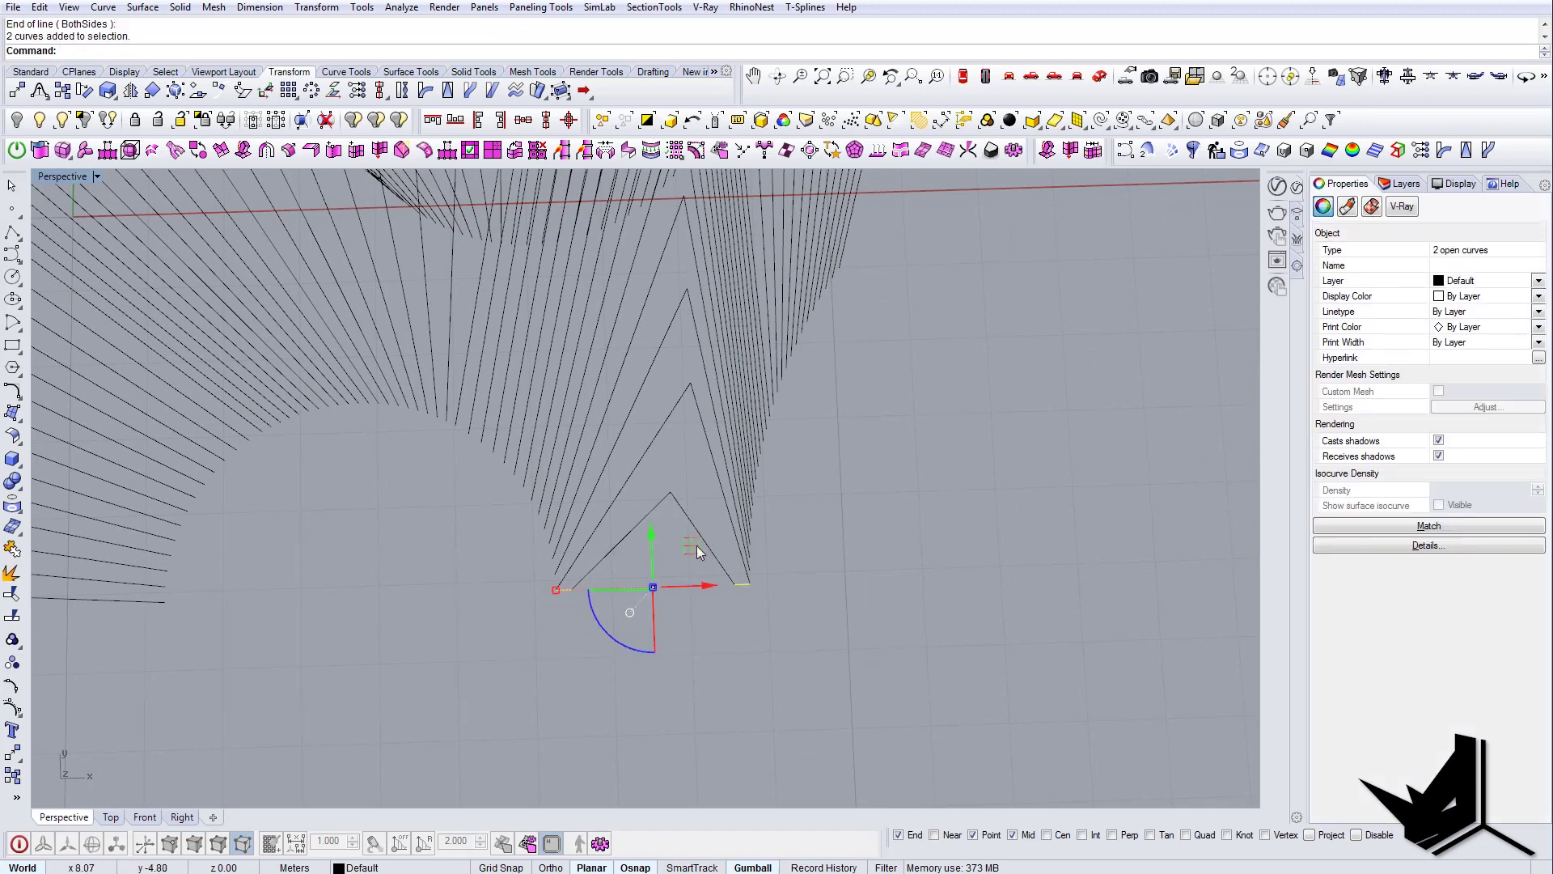
left_click(673, 495, "shift")
left_click(647, 450, "shift")
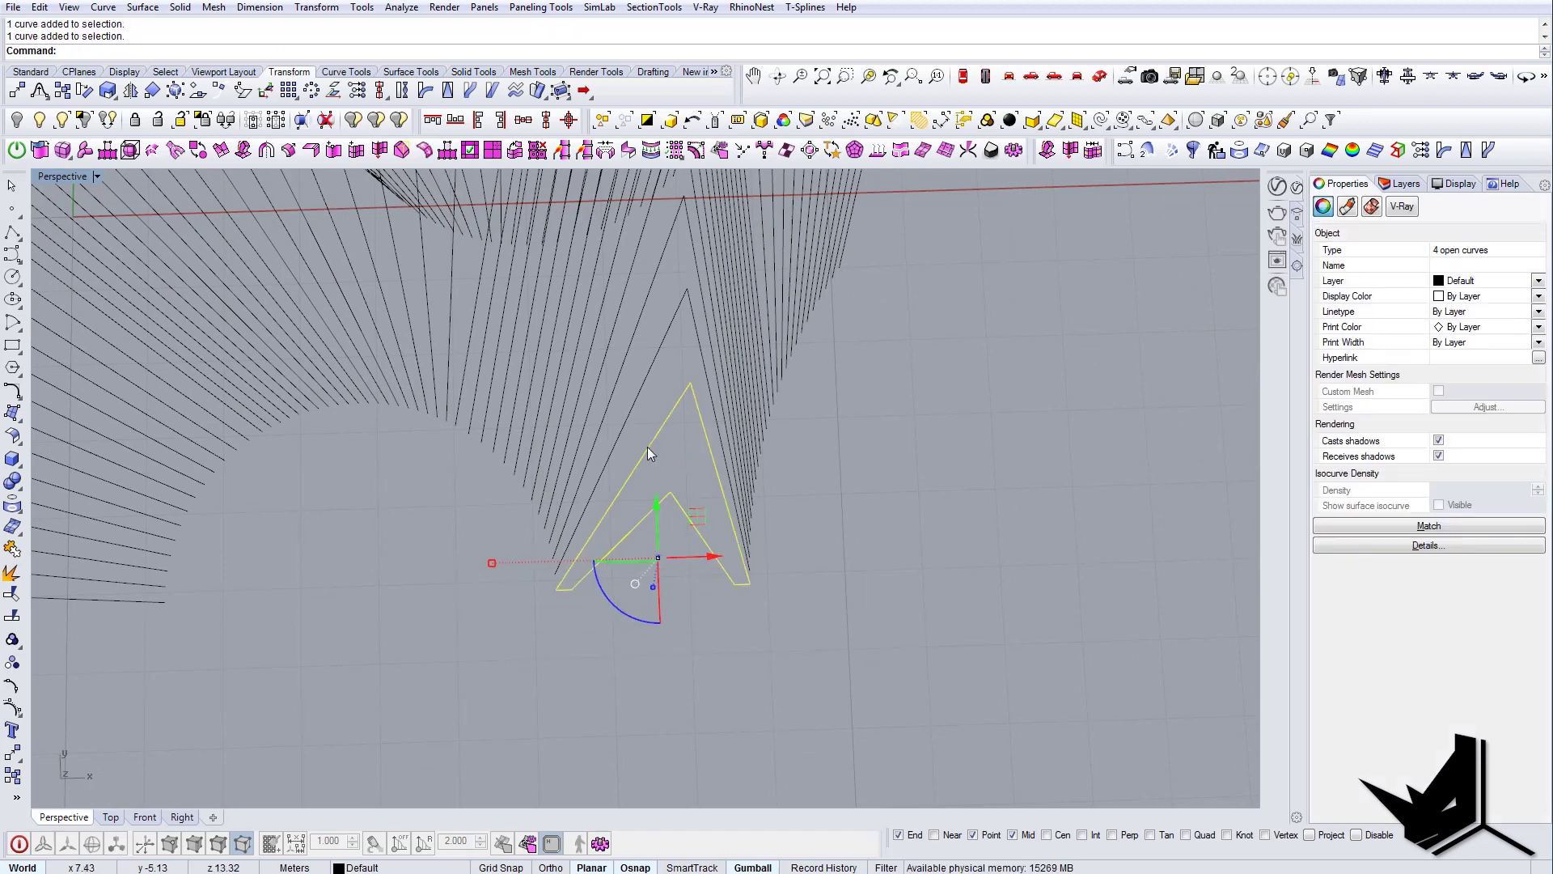
type("ps")
key("Return")
type("sh")
key("Return")
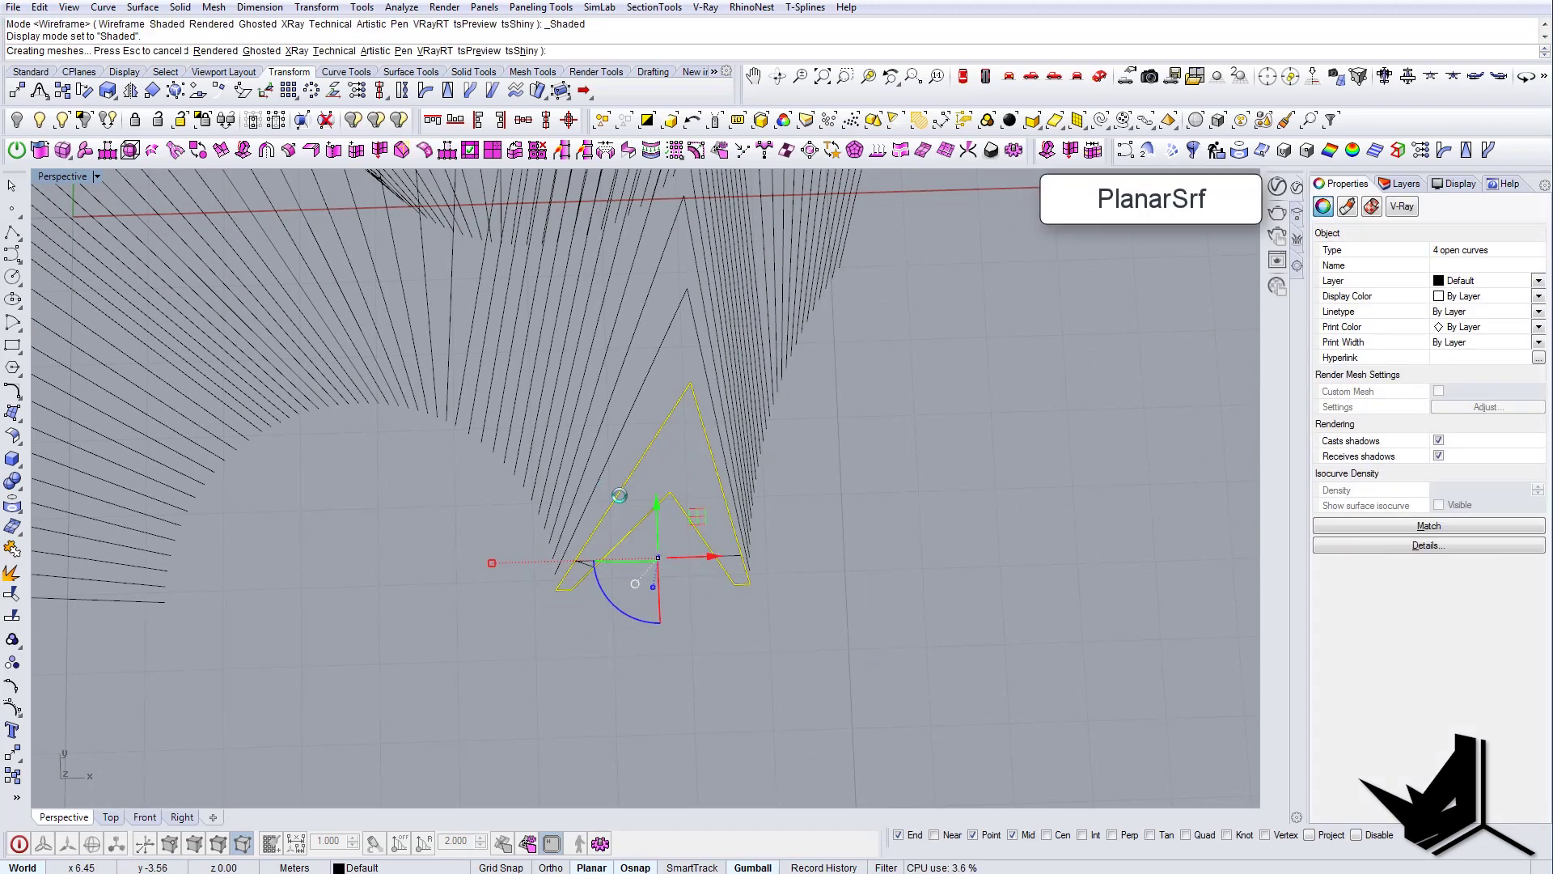
key("Escape")
- Hide the end rafter's surface together with its outline curves
mouse_move(598, 510)
right_mouse_down()
mouse_move(818, 438)
mouse_move(849, 513)
mouse_move(794, 483)
mouse_move(790, 507)
mouse_move(615, 526)
right_mouse_up()
scroll(639, 558, "up", 4)
left_click_drag(696, 671, 643, 603)
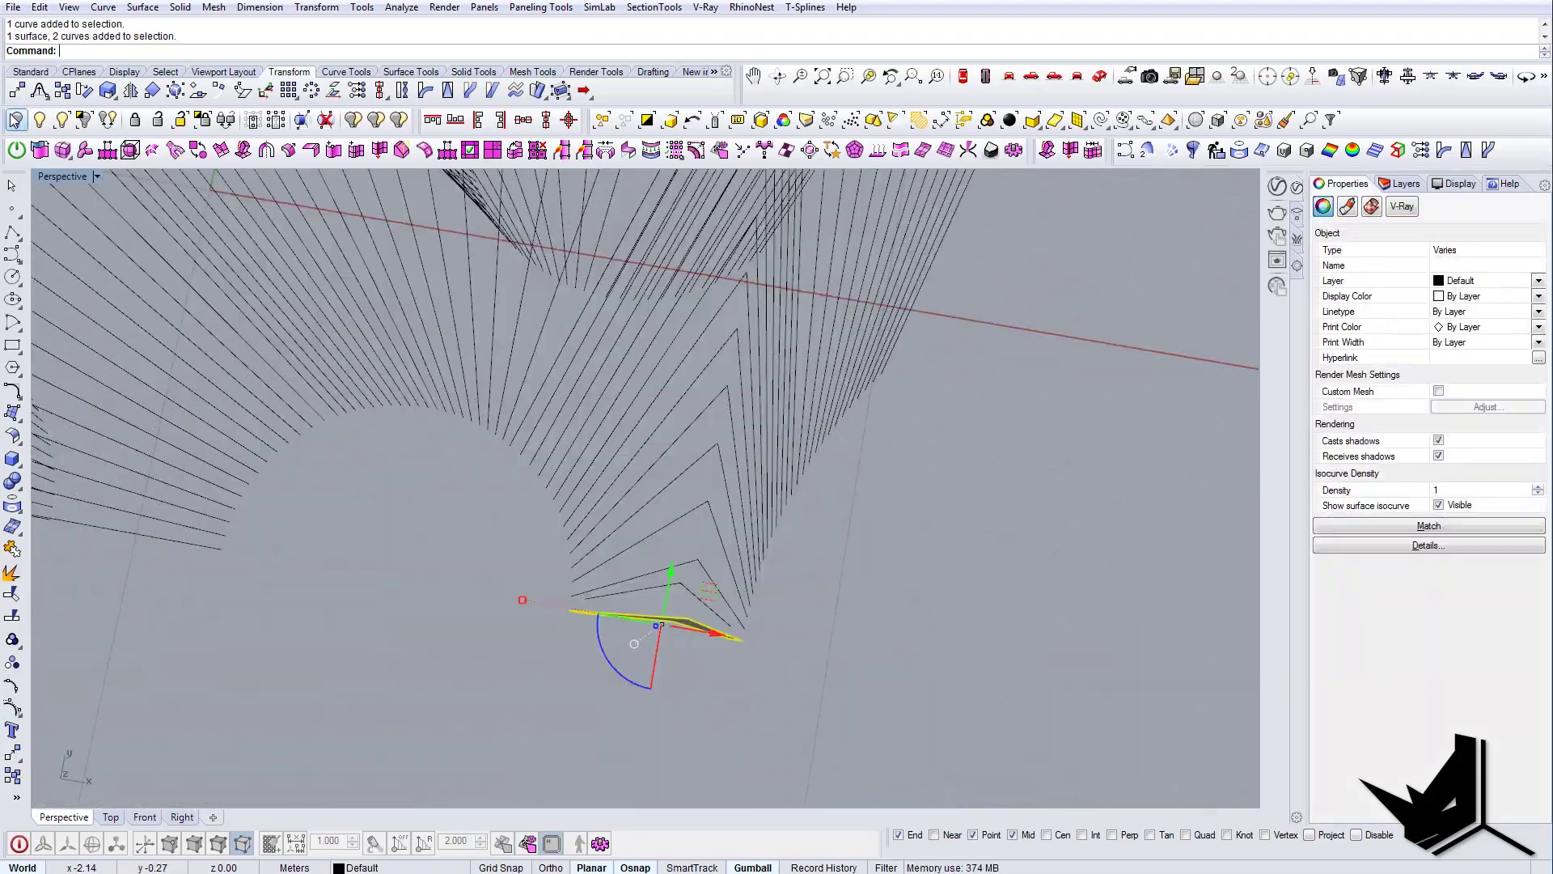
left_click(16, 120)
- Close both feet of the adjacent rafter with short lines between the endpoints of its original and offset curves
right_click_drag(765, 609, 767, 577)
right_click_drag(615, 695, 571, 691, "shift")
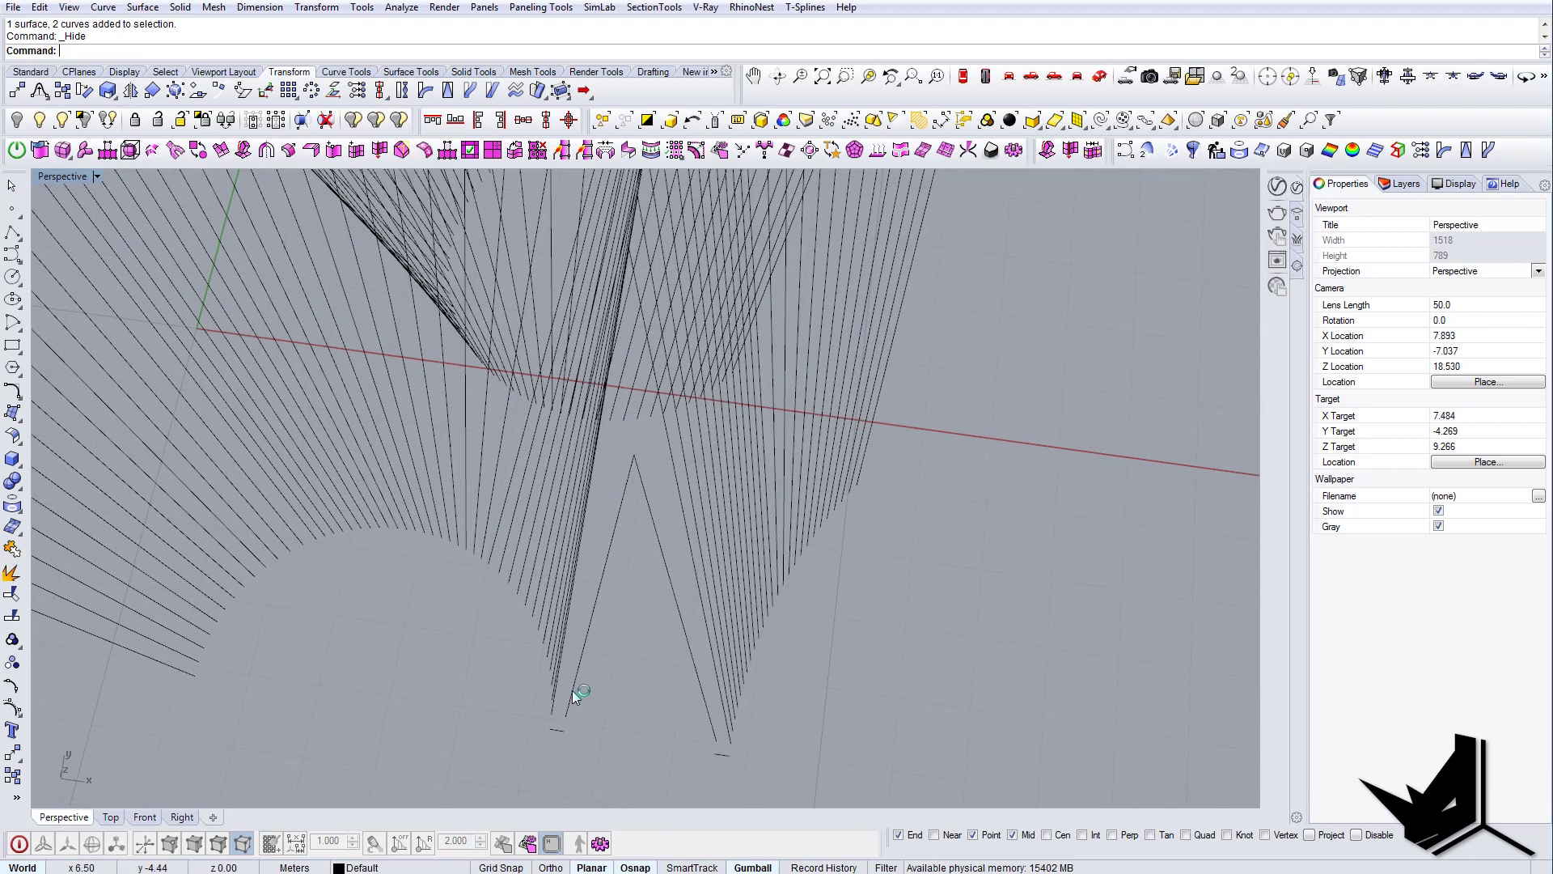
type("Line")
key("Return")
scroll(560, 720, "up", 6)
left_click(547, 710)
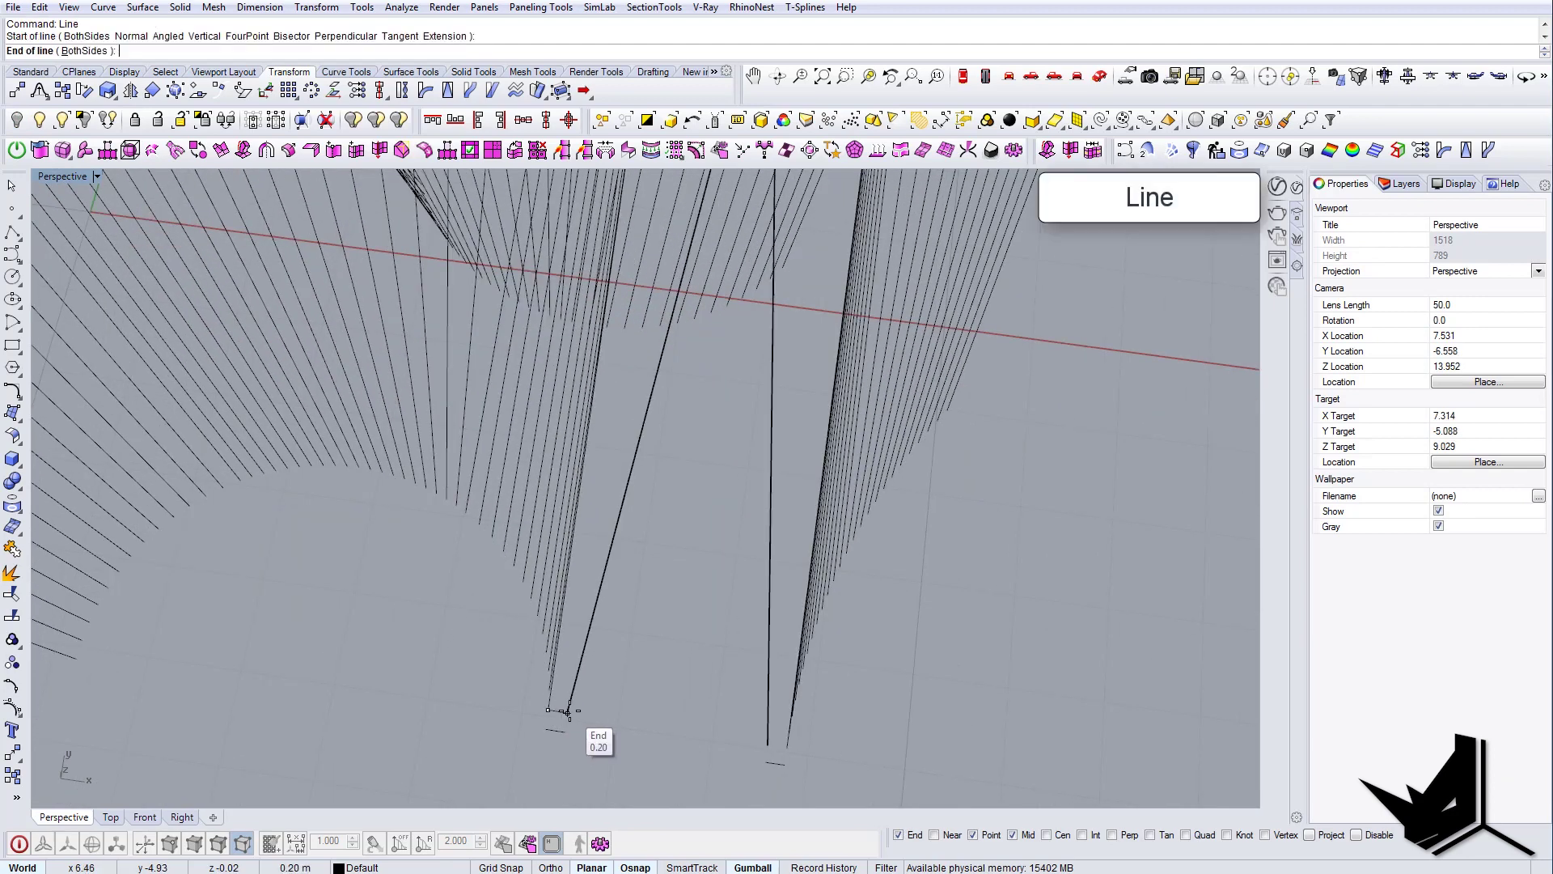
left_click(769, 741)
right_click_drag(770, 741, 542, 685)
left_click(679, 665)
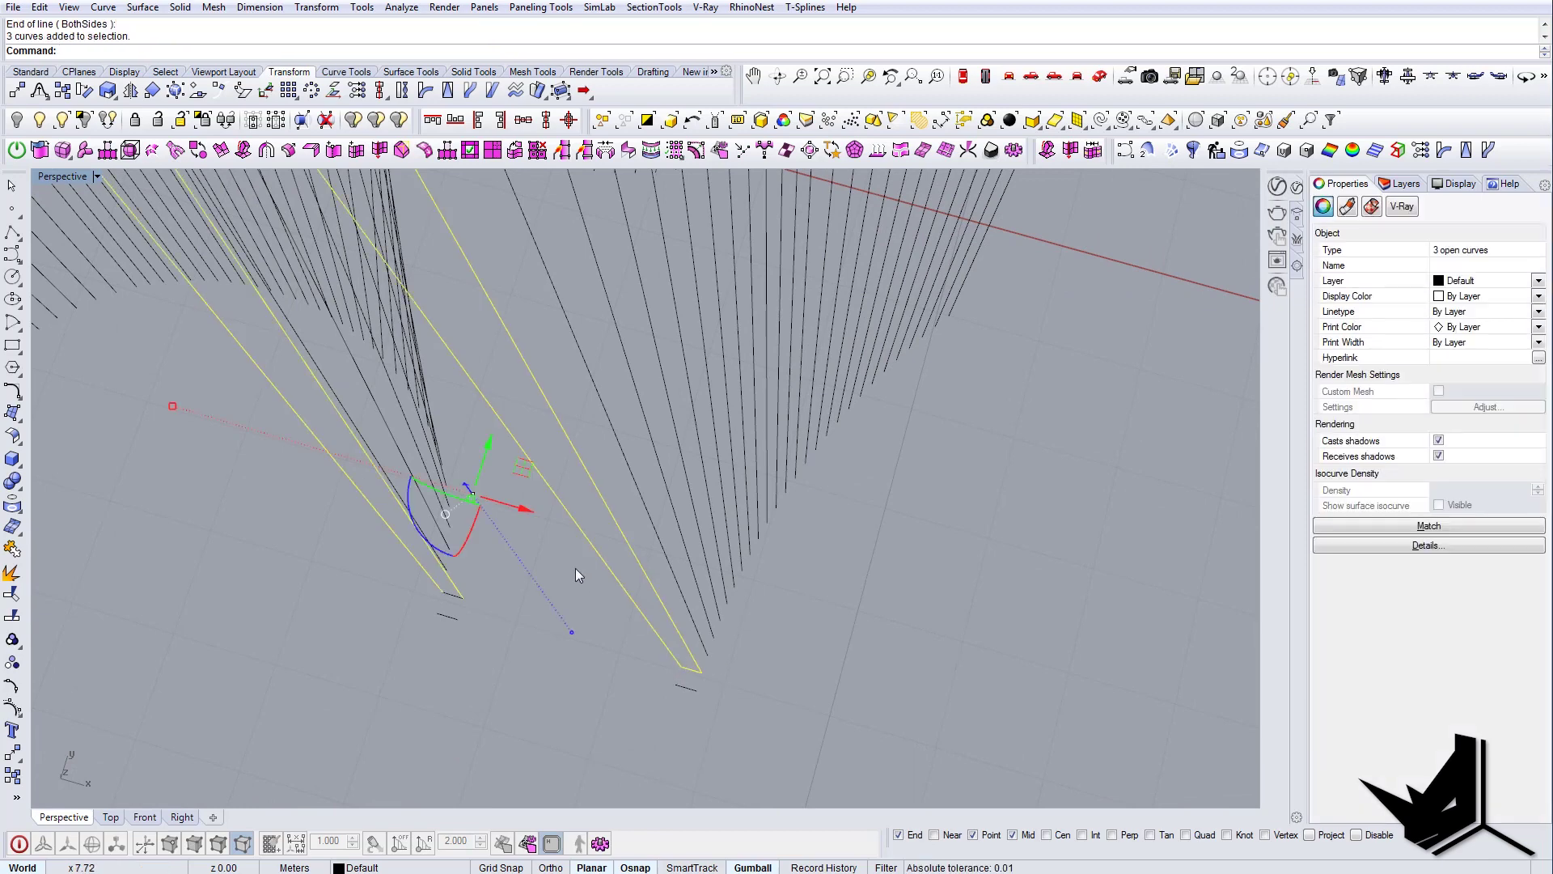
- Select the adjacent rafter's outline curves and foot lines and fill them with a planar surface
right_click_drag(575, 568, 564, 629)
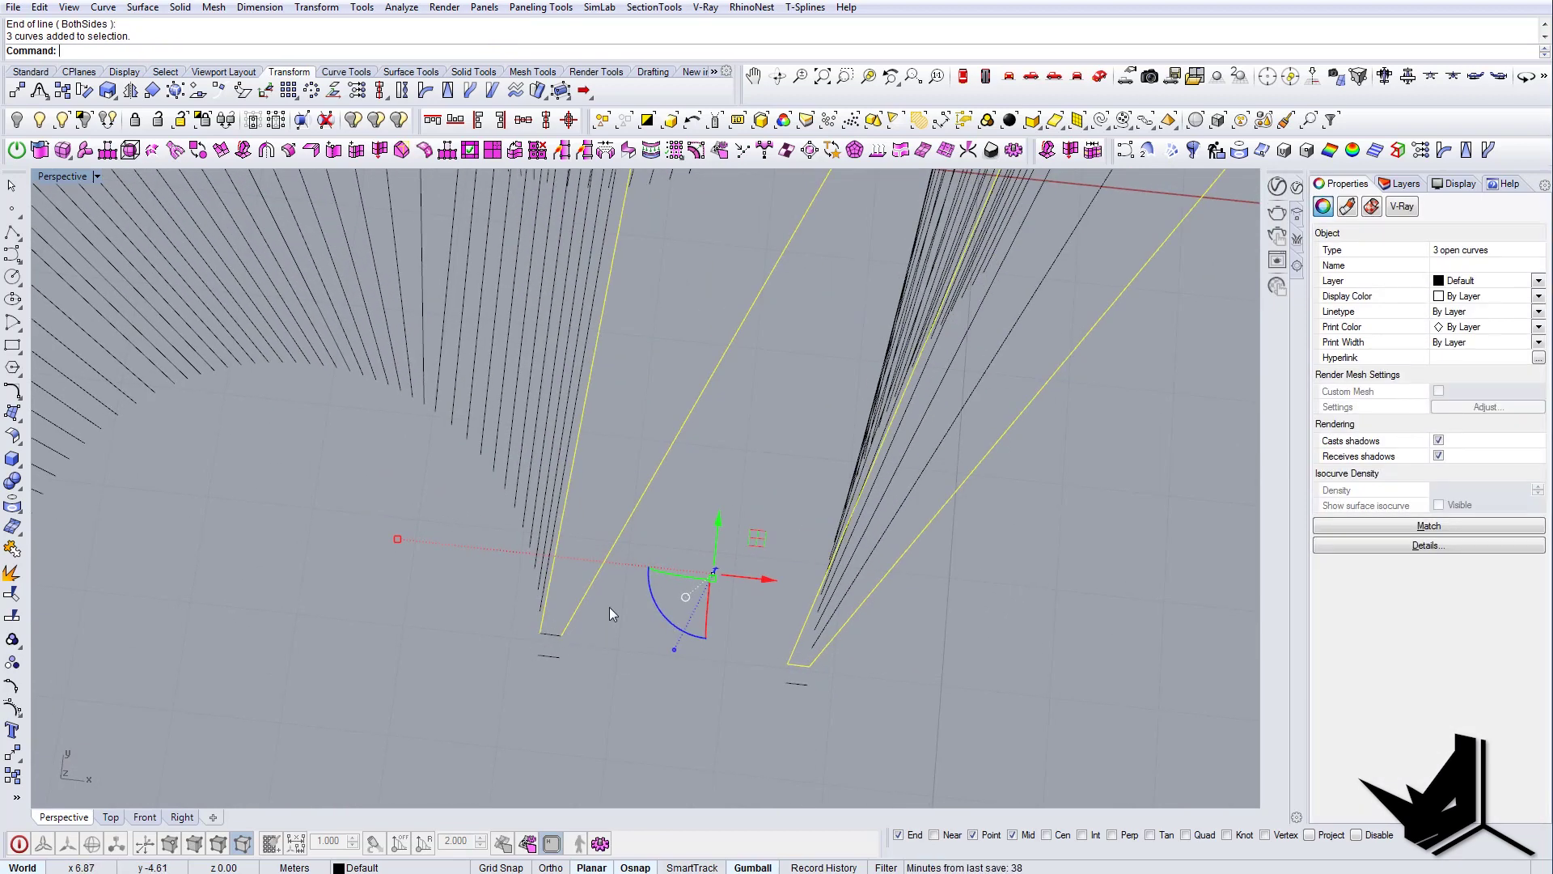
left_click_drag(577, 647, 588, 631, "shift")
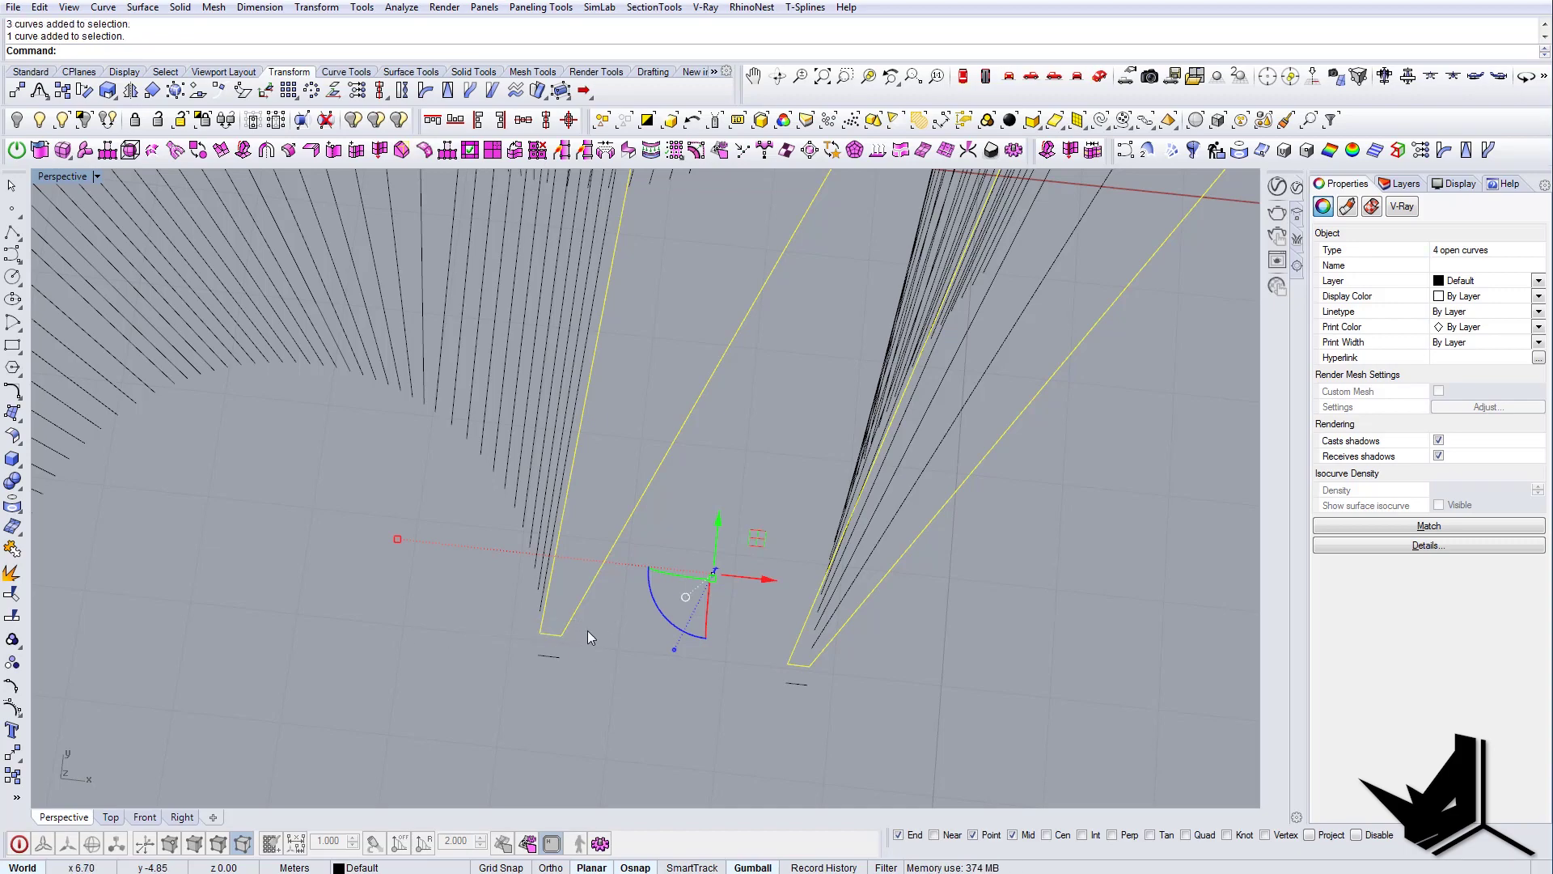
type("ps")
key("Return")
right_click_drag(739, 527, 759, 575)
key("Escape")
- Unhide only the first rafter's surface and inspect the two neighbouring rafter surfaces from several sides
left_click(63, 120)
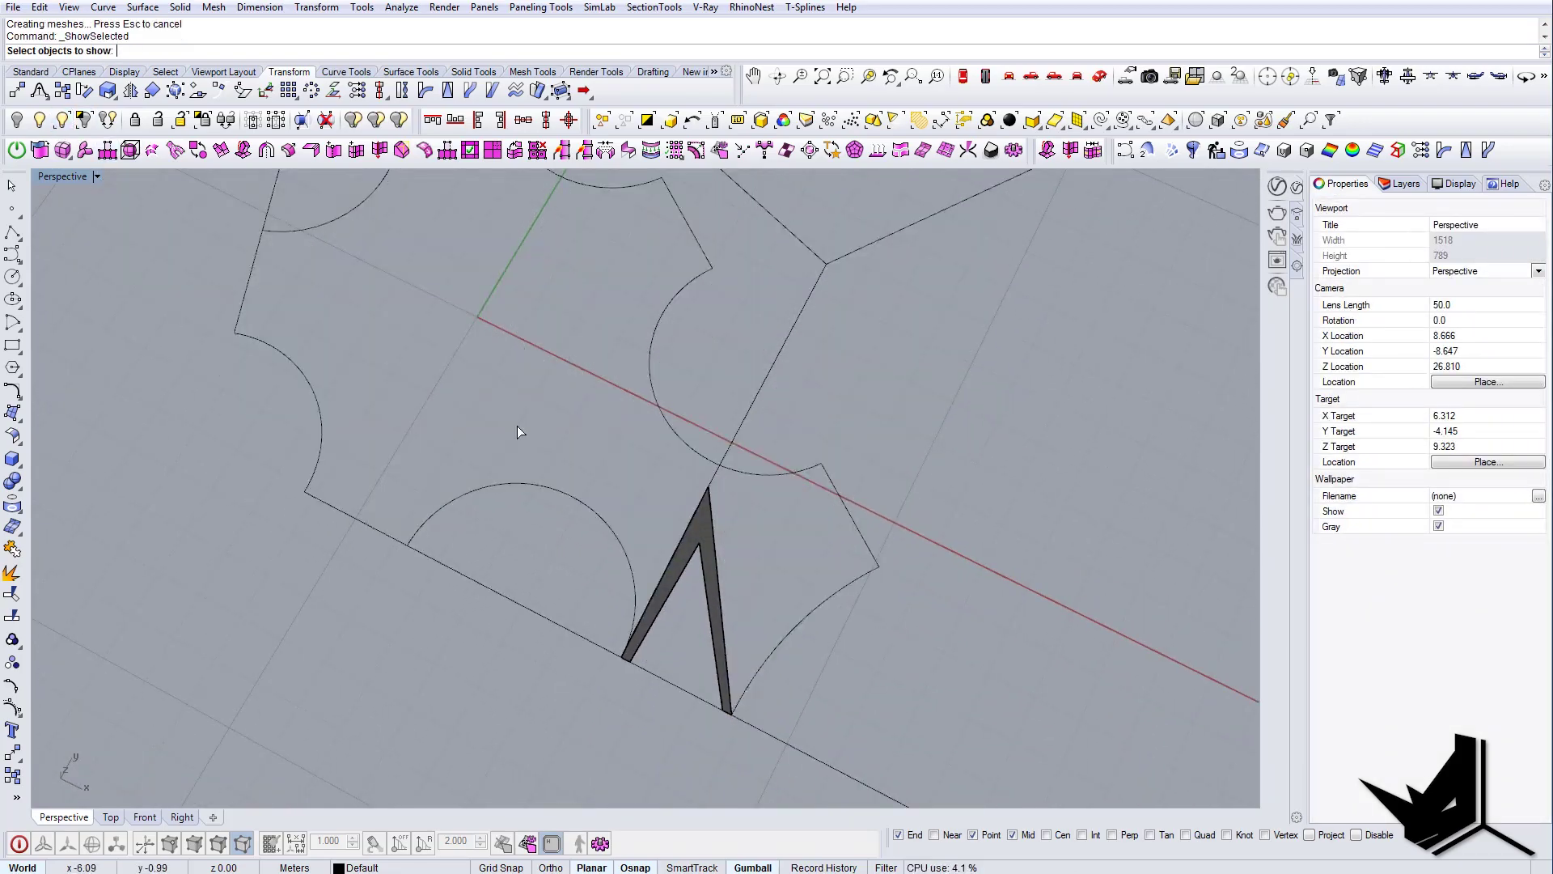
left_click(706, 524)
right_click_drag(705, 525, 608, 479)
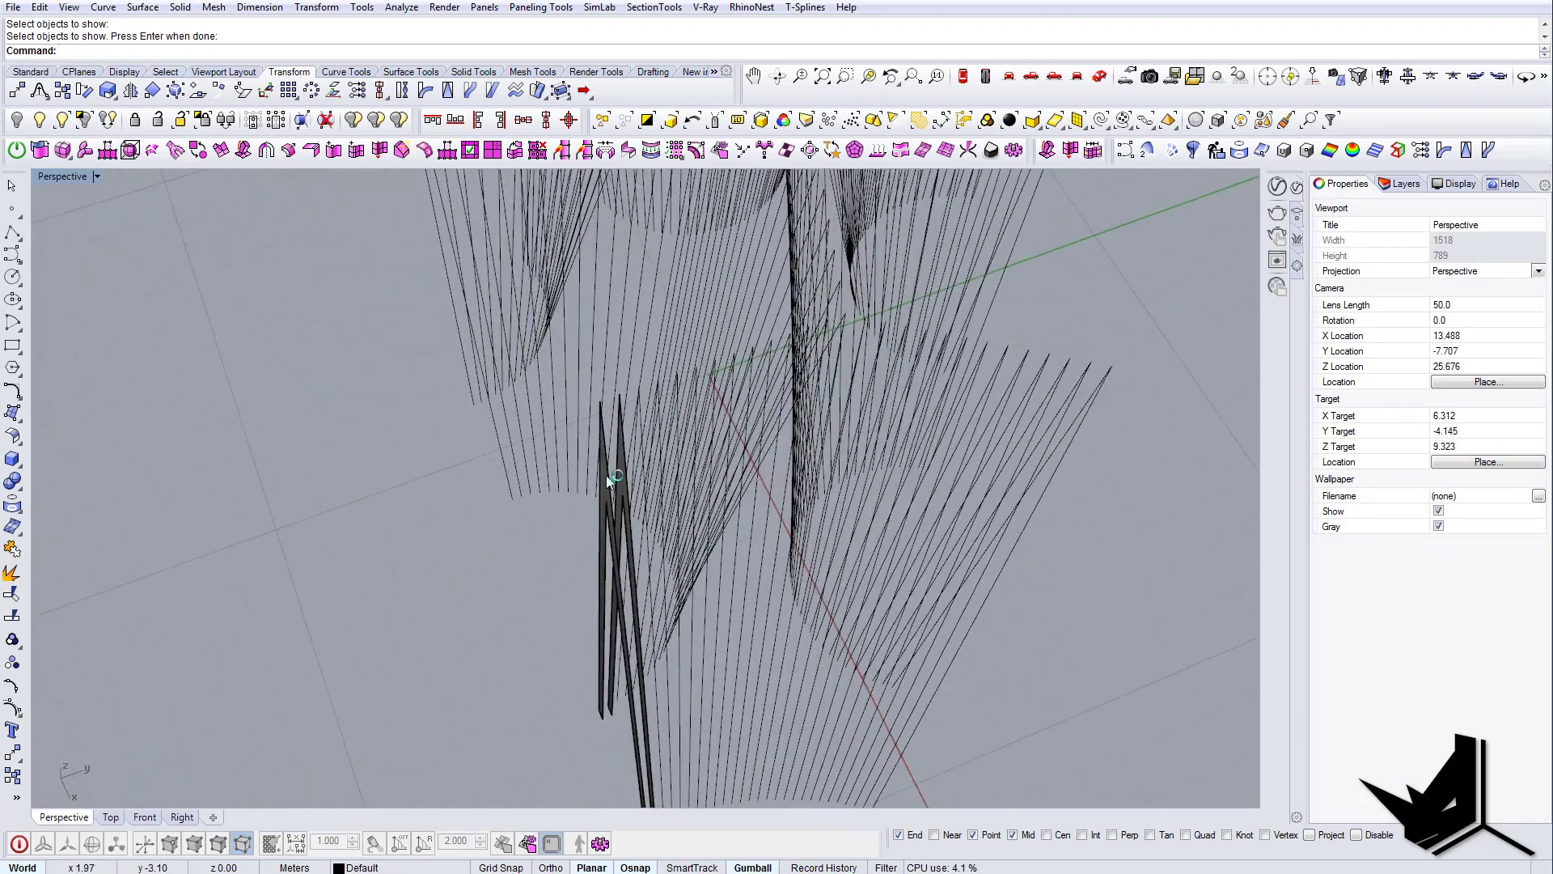
right_click_drag(658, 541, 997, 524)
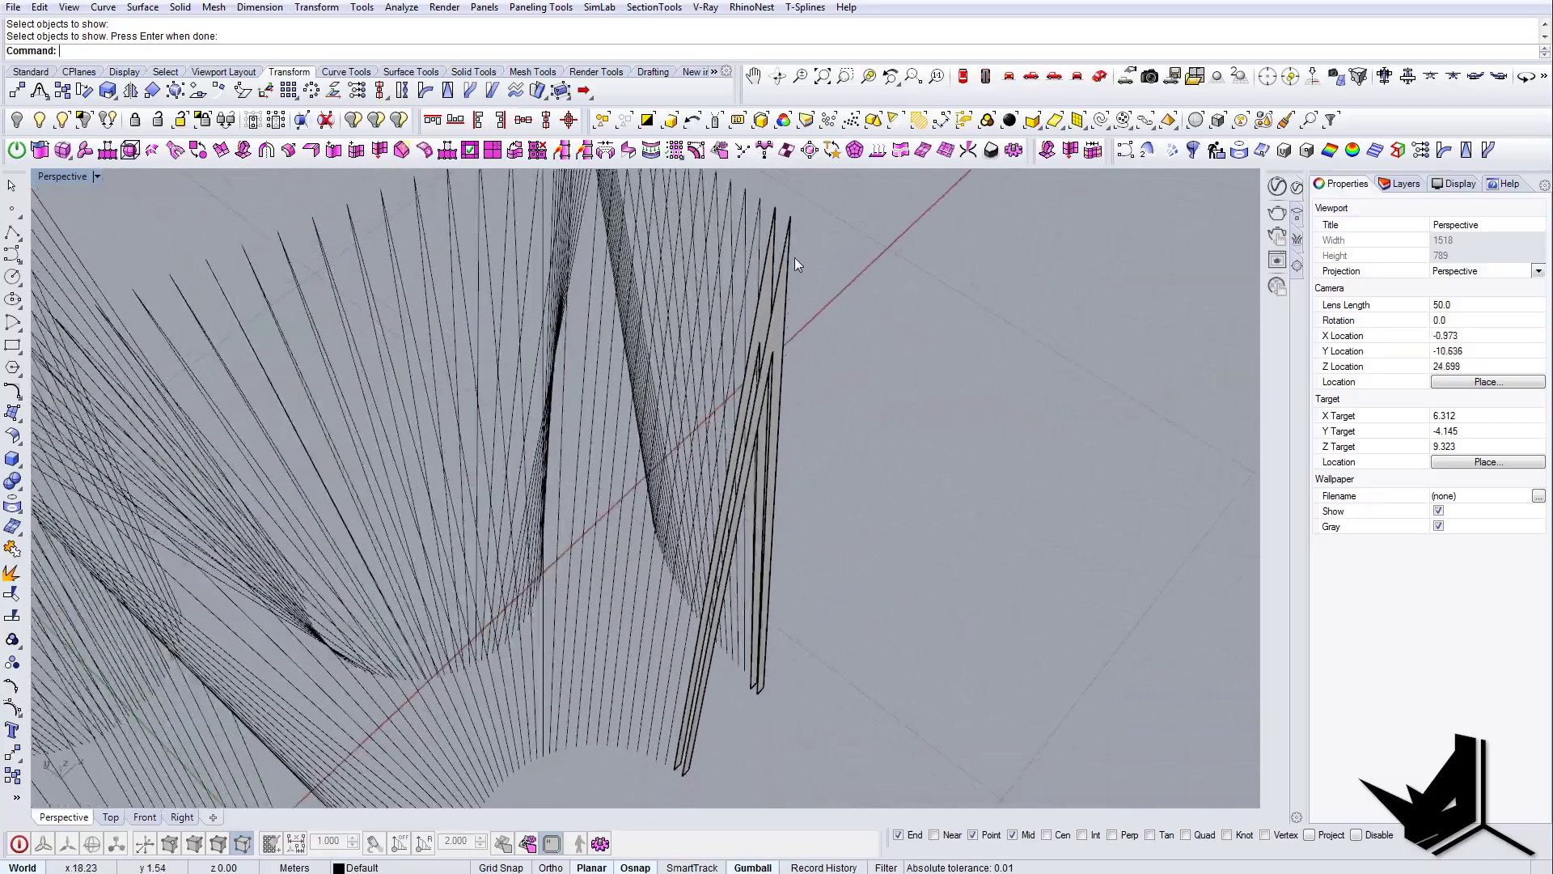
scroll(795, 257, "up", 6)
right_click_drag(845, 420, 650, 482)
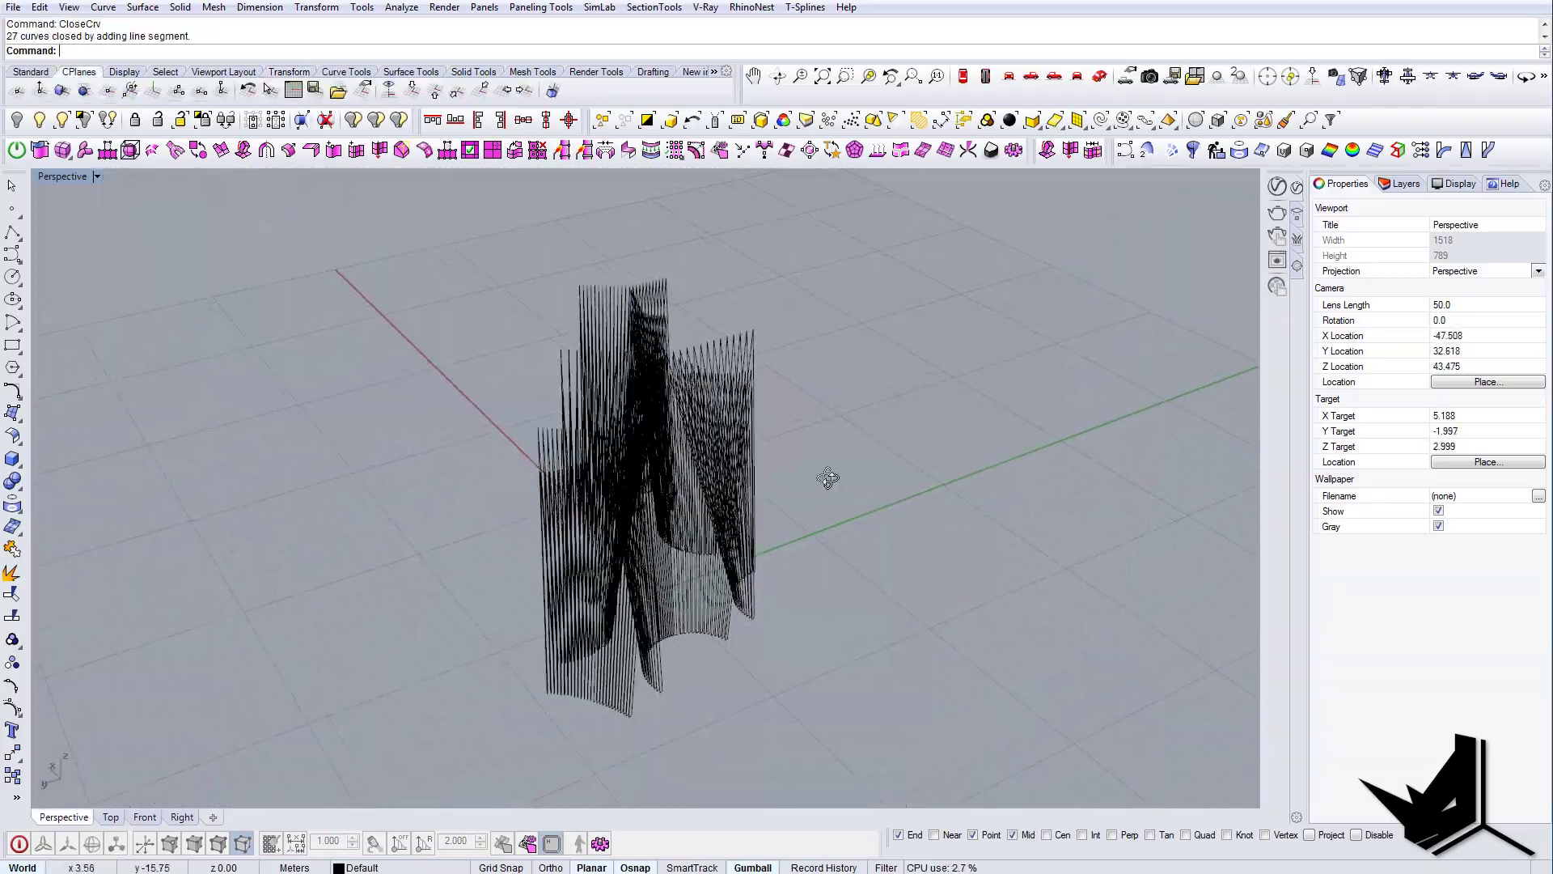
- Inspect the closed rafter outlines of the whole chapel and show all hidden objects
right_click_drag(829, 478, 520, 483)
scroll(546, 641, "up", 8)
right_click_drag(547, 640, 1060, 550)
scroll(773, 642, "down", 8)
left_click(18, 122)
- Select all closed curves and isolate them by hiding everything else
right_click_drag(615, 405, 792, 534)
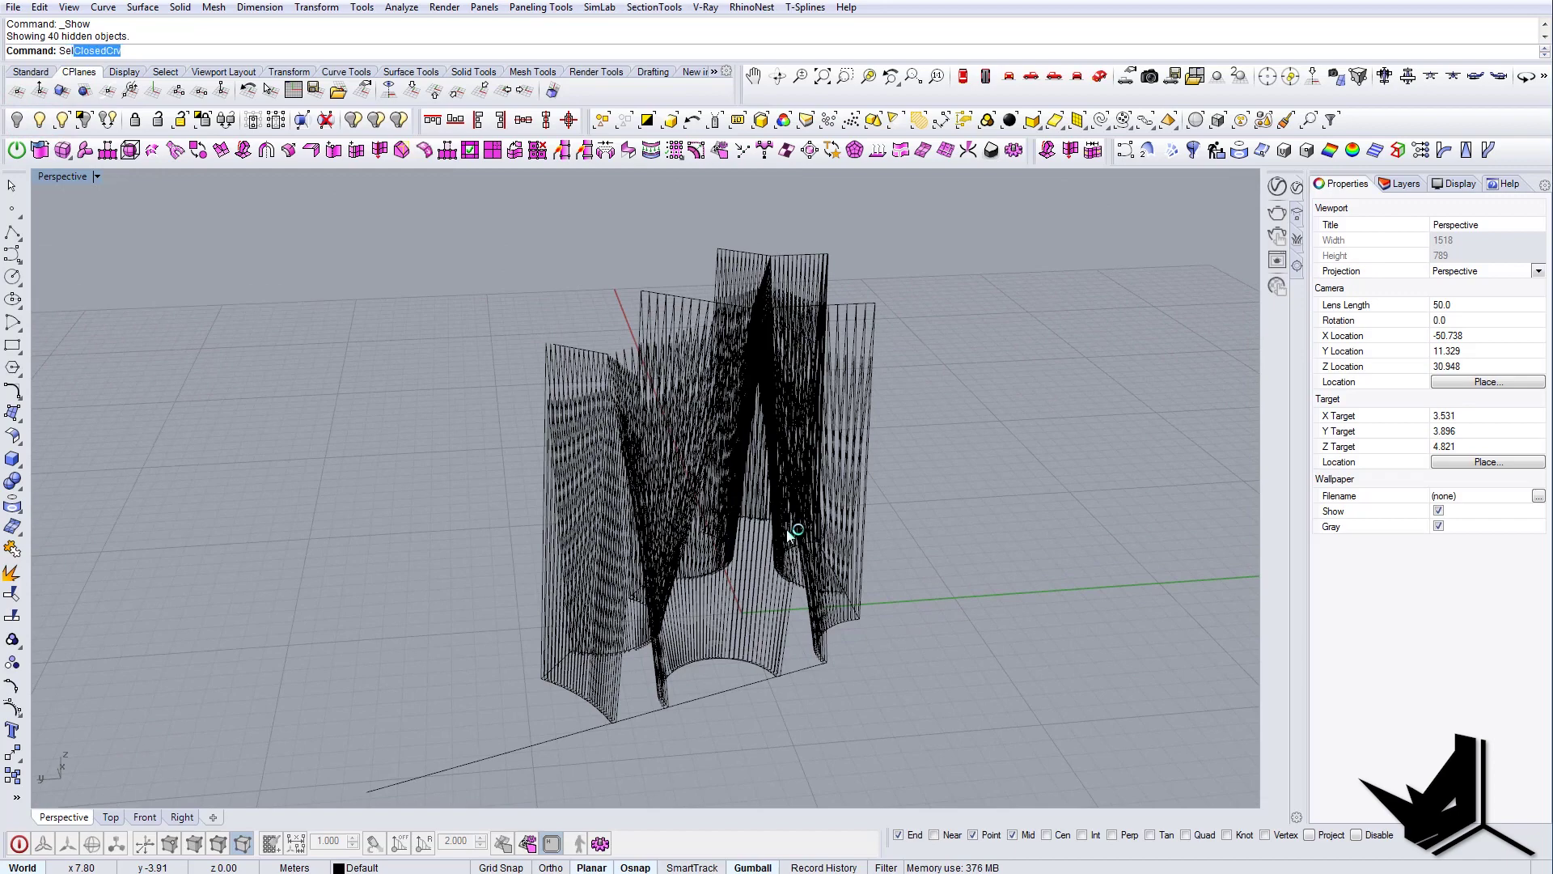
key("Return")
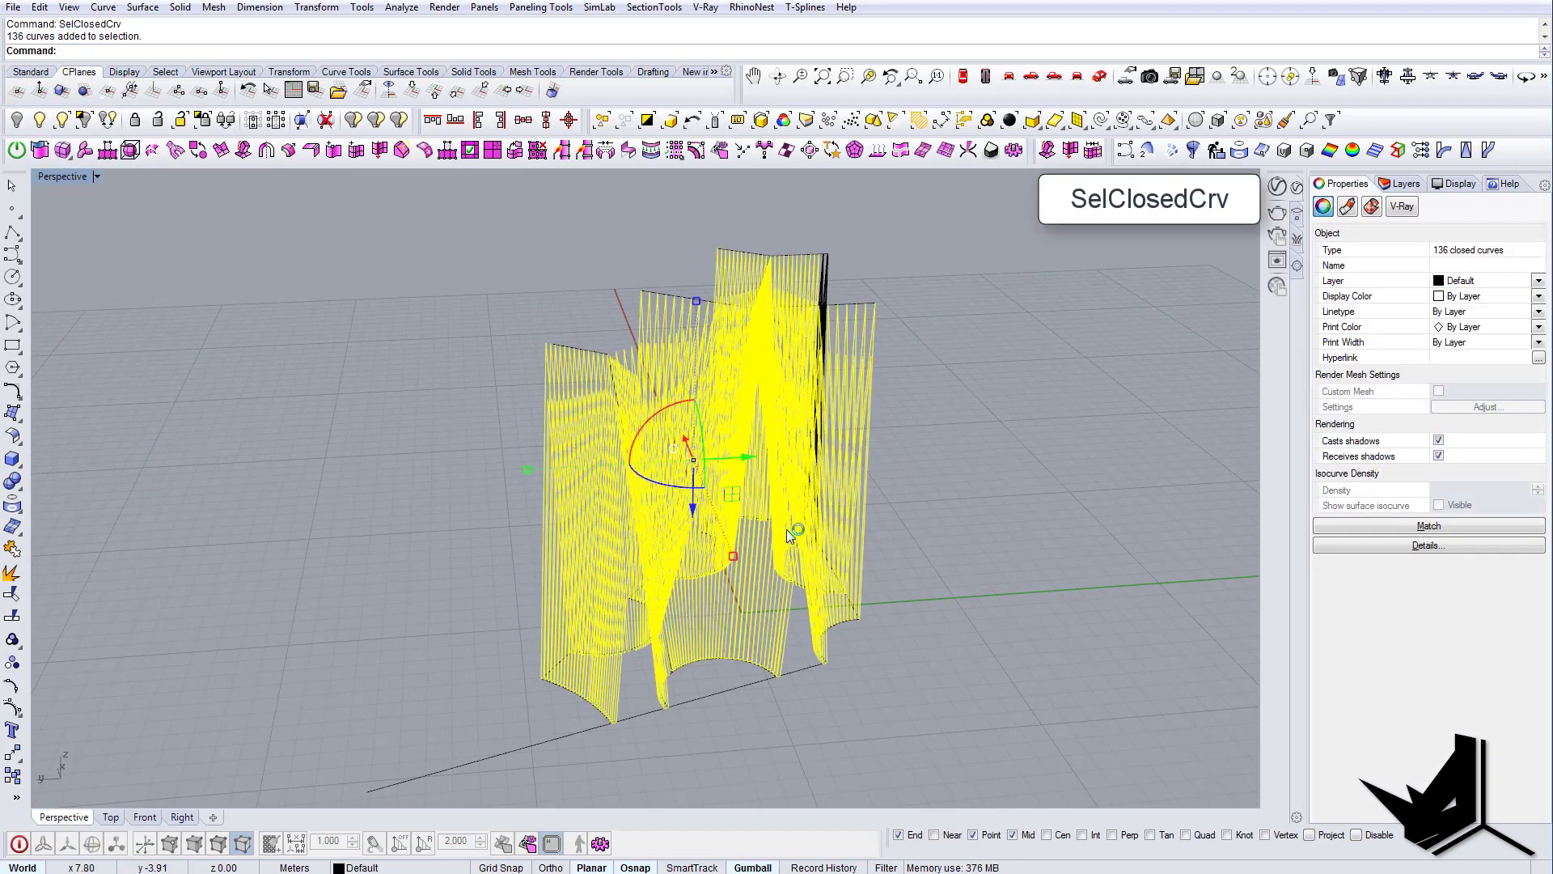
left_click(84, 120)
right_click_drag(860, 477, 611, 479)
- Fill all closed rafter profiles with planar surfaces and inspect them around the building
left_click_drag(541, 361, 279, 288)
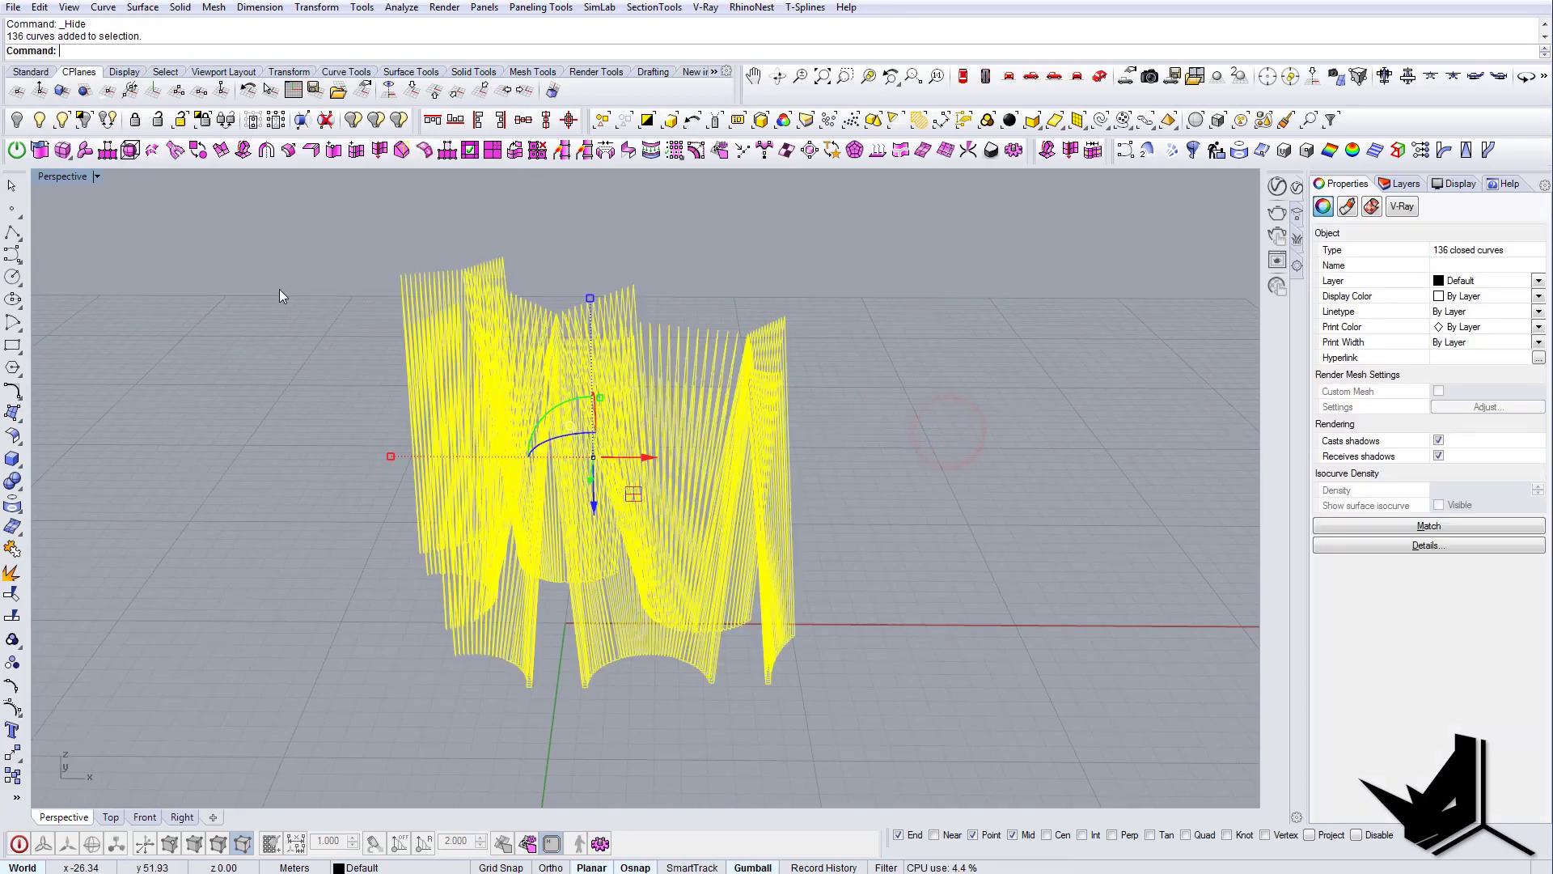
type("PS")
key("Return")
left_click(279, 289)
scroll(557, 458, "up", 6)
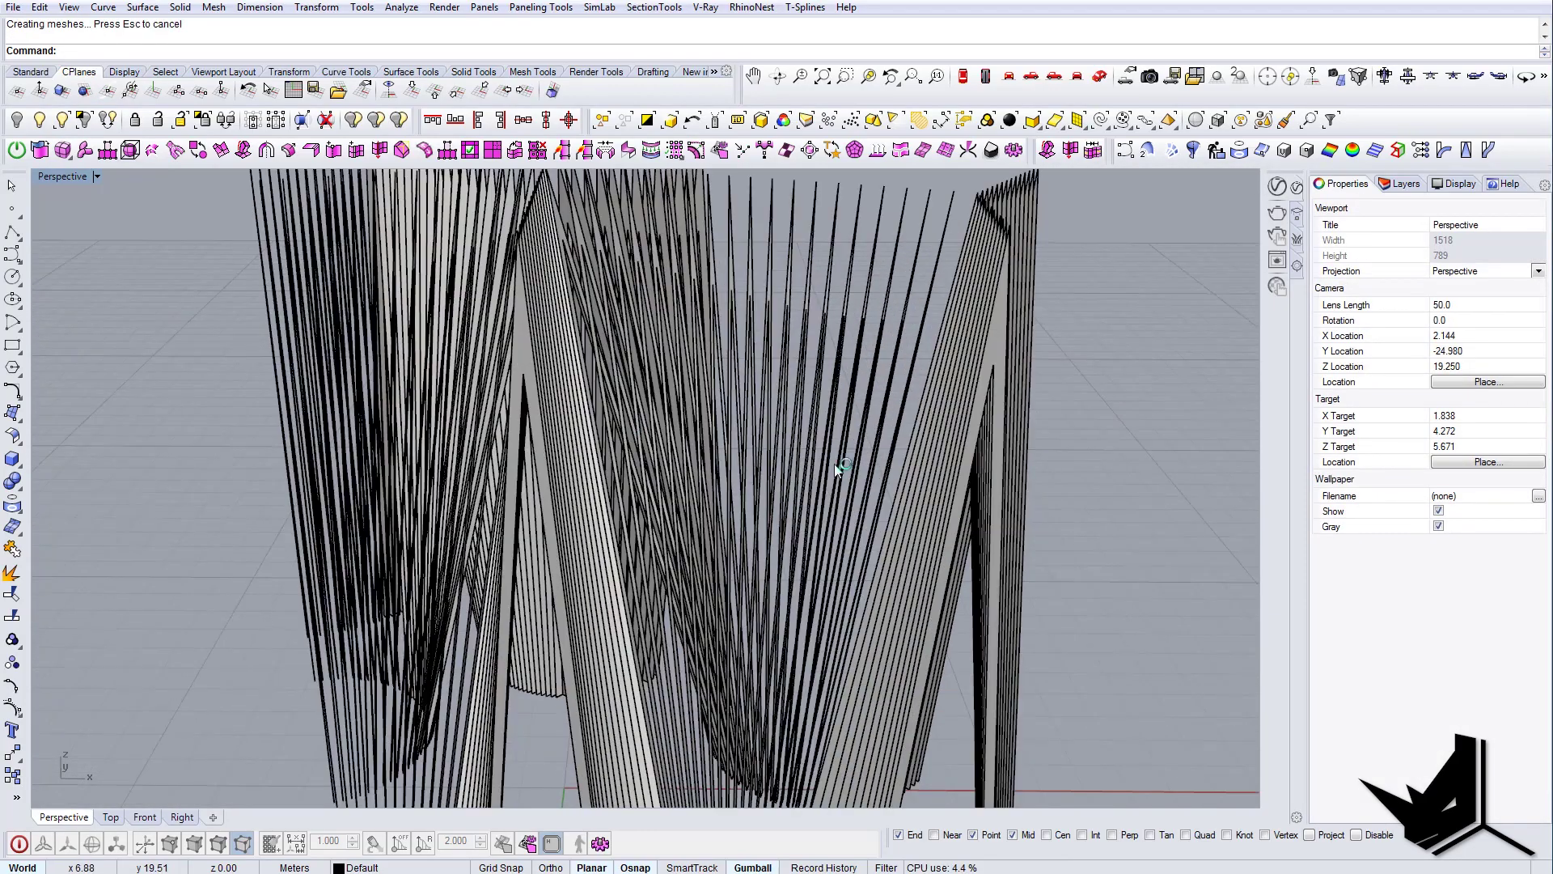
right_click_drag(839, 469, 694, 616)
scroll(671, 518, "down", 6)
right_click_drag(671, 517, 900, 516)
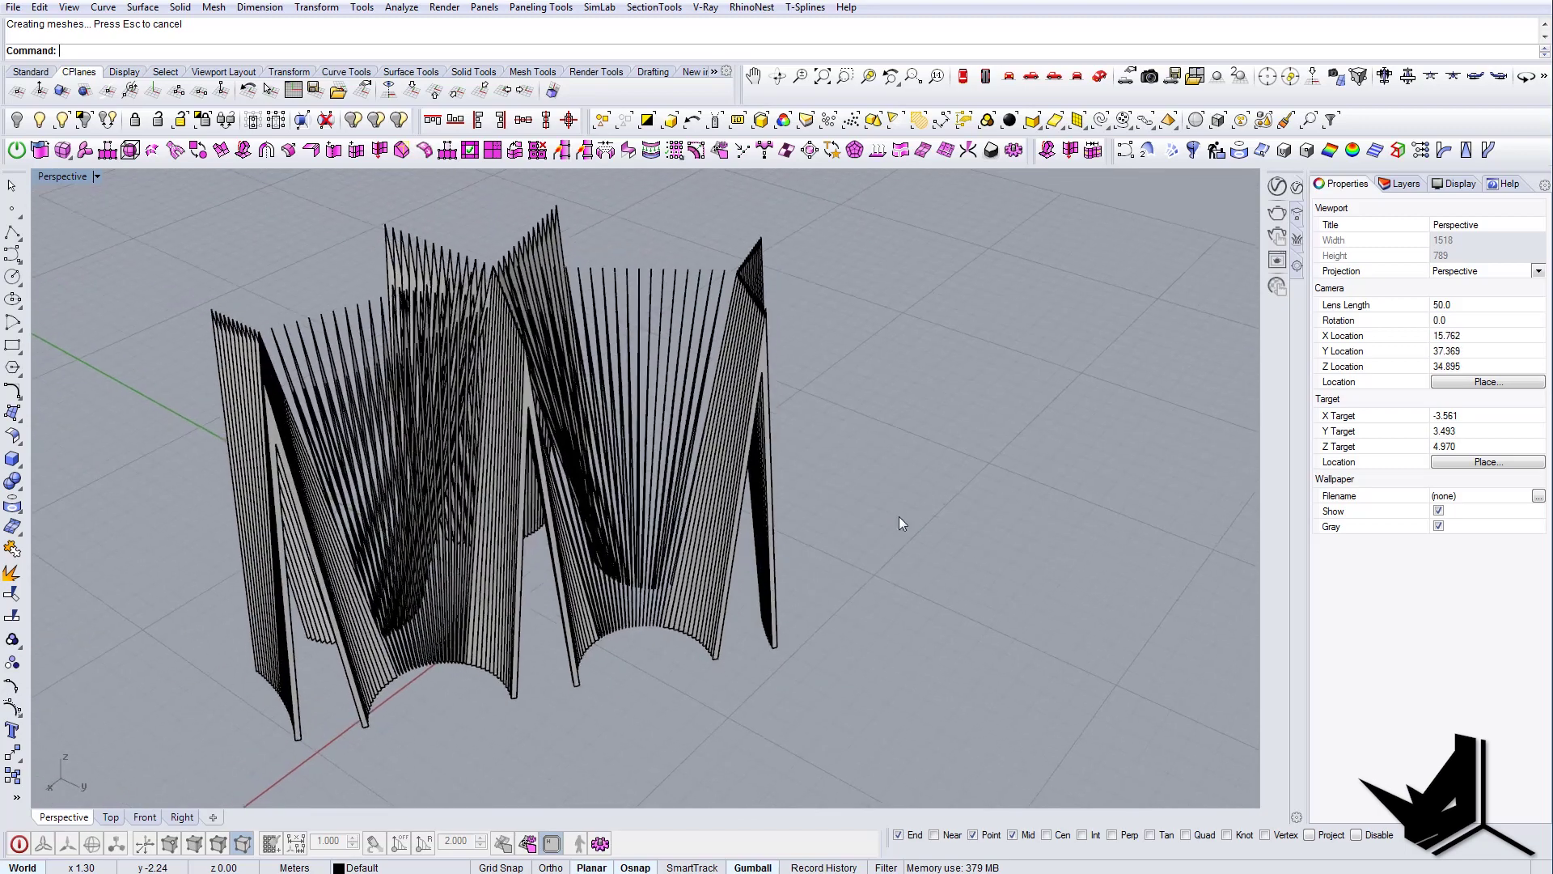
- Select all rafter outline curves with SelCrv, group them, and hide them so only the surfaces remain
scroll(730, 618, "up", 10)
left_click(730, 619)
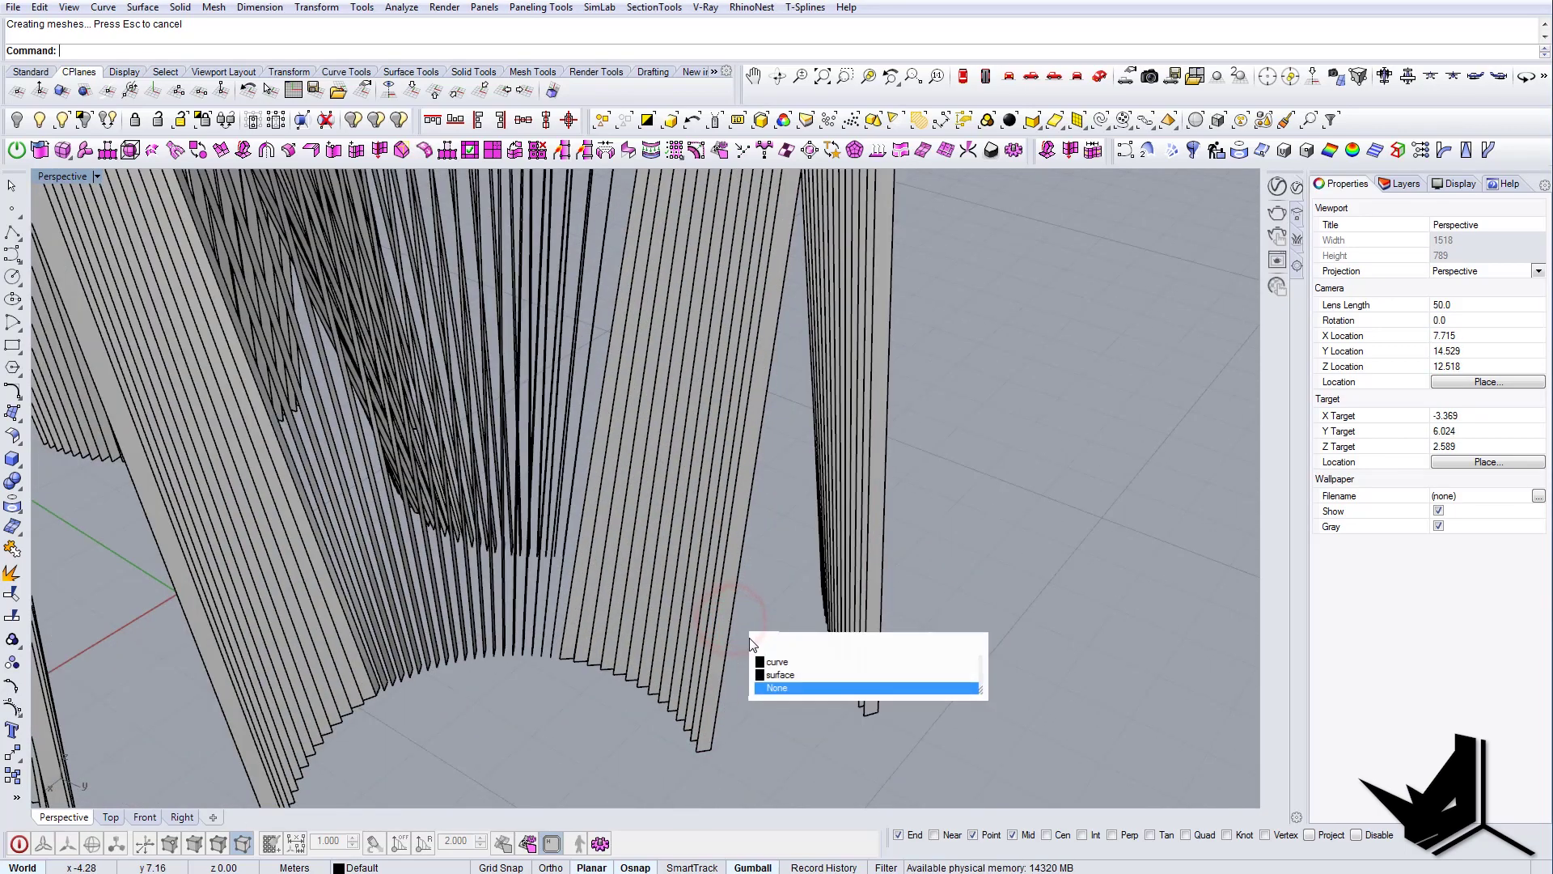
left_click(866, 690)
type("SelCrv")
key("Return")
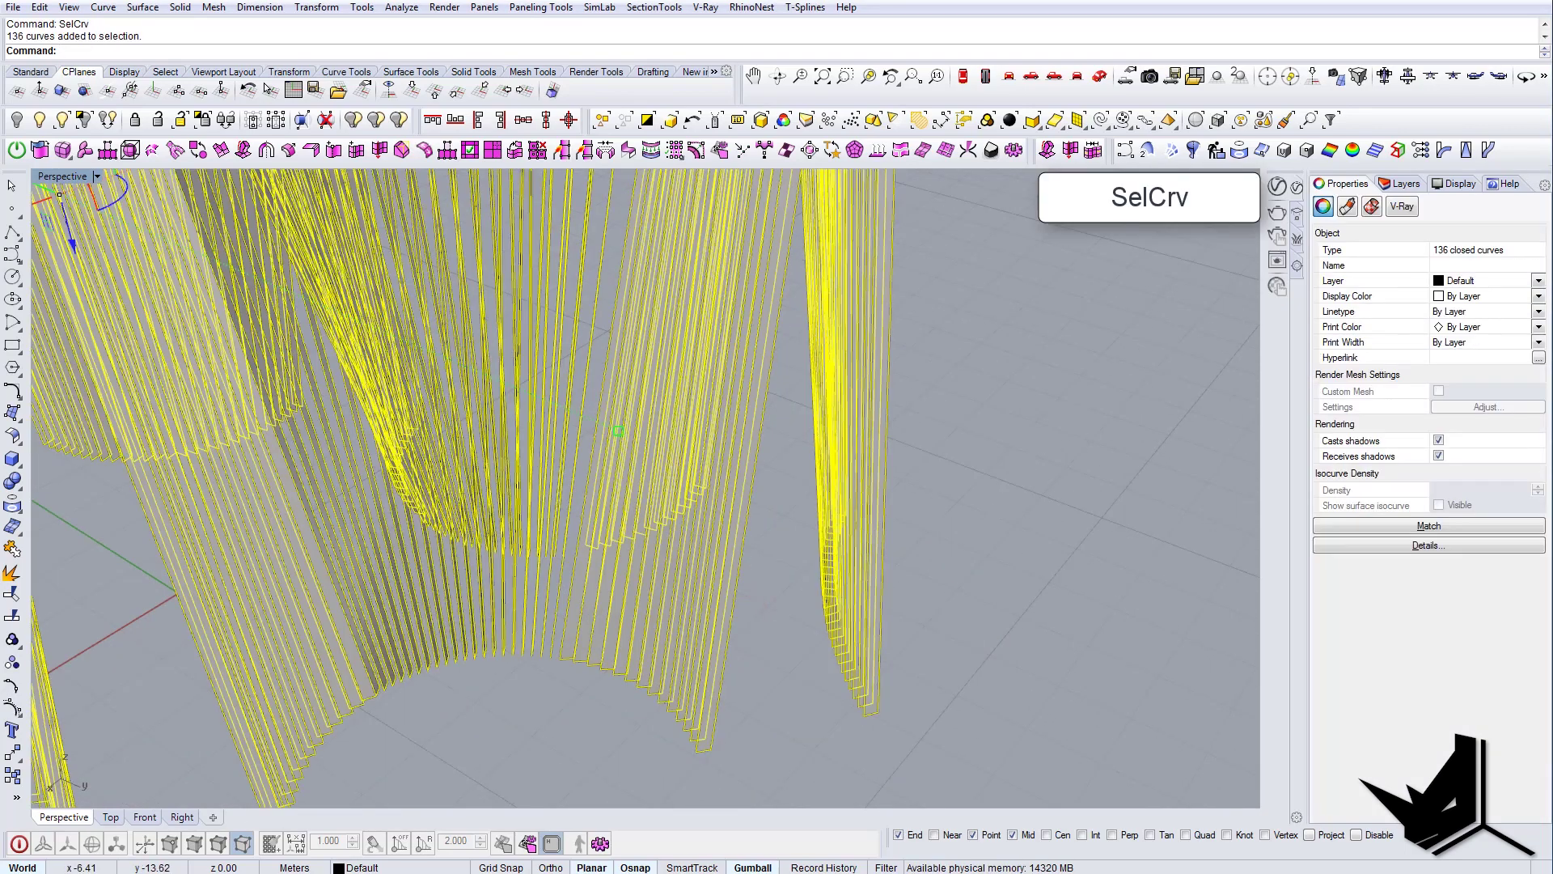
key("ctrl+g")
left_click(16, 119)
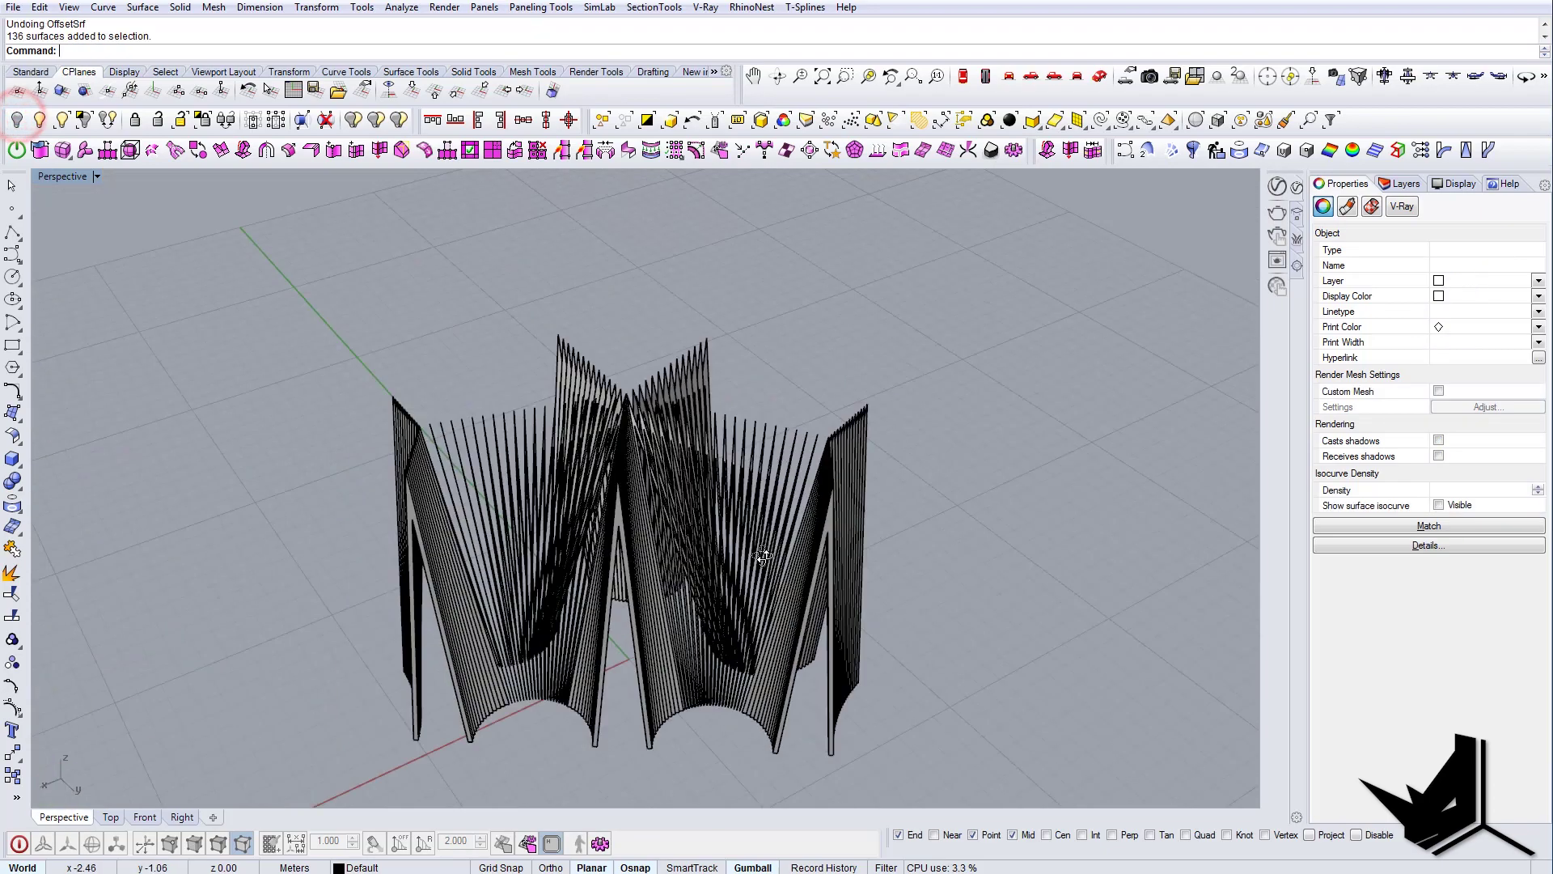
- Select all rafter surfaces and thicken them with OffsetSrf, using Solid=Yes and DeleteInput=Yes
mouse_move(762, 553)
right_mouse_down()
mouse_move(750, 520)
mouse_move(732, 517)
mouse_move(757, 555)
right_mouse_up()
left_click_drag(957, 512, 328, 347)
right_click_drag(328, 348, 344, 392)
type("OS")
key("Return")
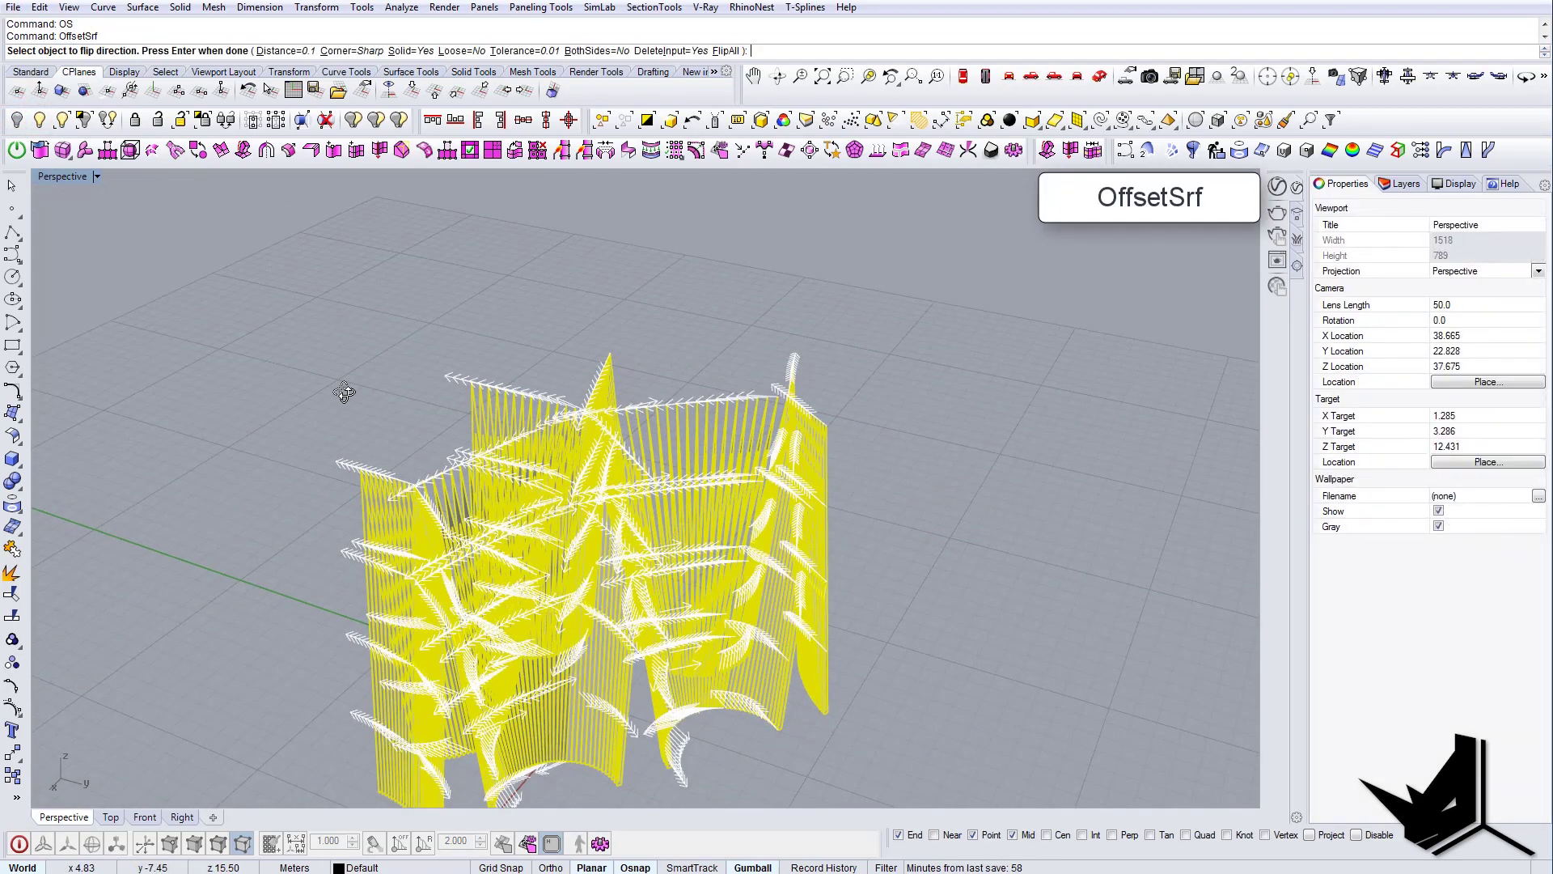
right_click_drag(561, 435, 562, 458)
type("d")
key("Return")
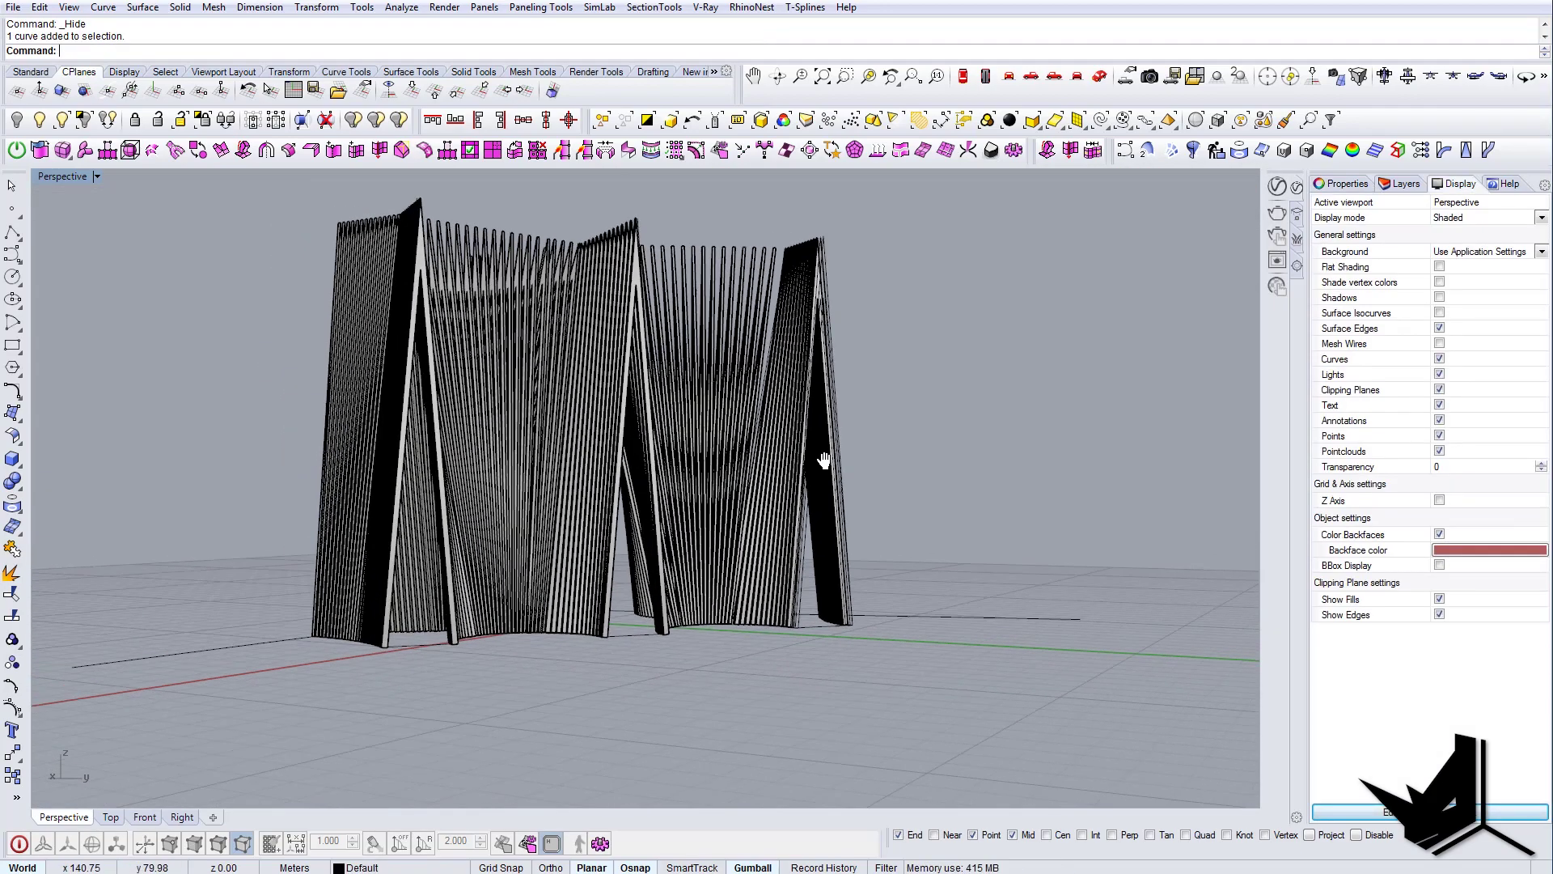
- Switch to Windows Photo Viewer and compare the exterior reference photo of the chapel with the rafter model
right_click_drag(823, 460, 789, 761)
key("alt+Tab")
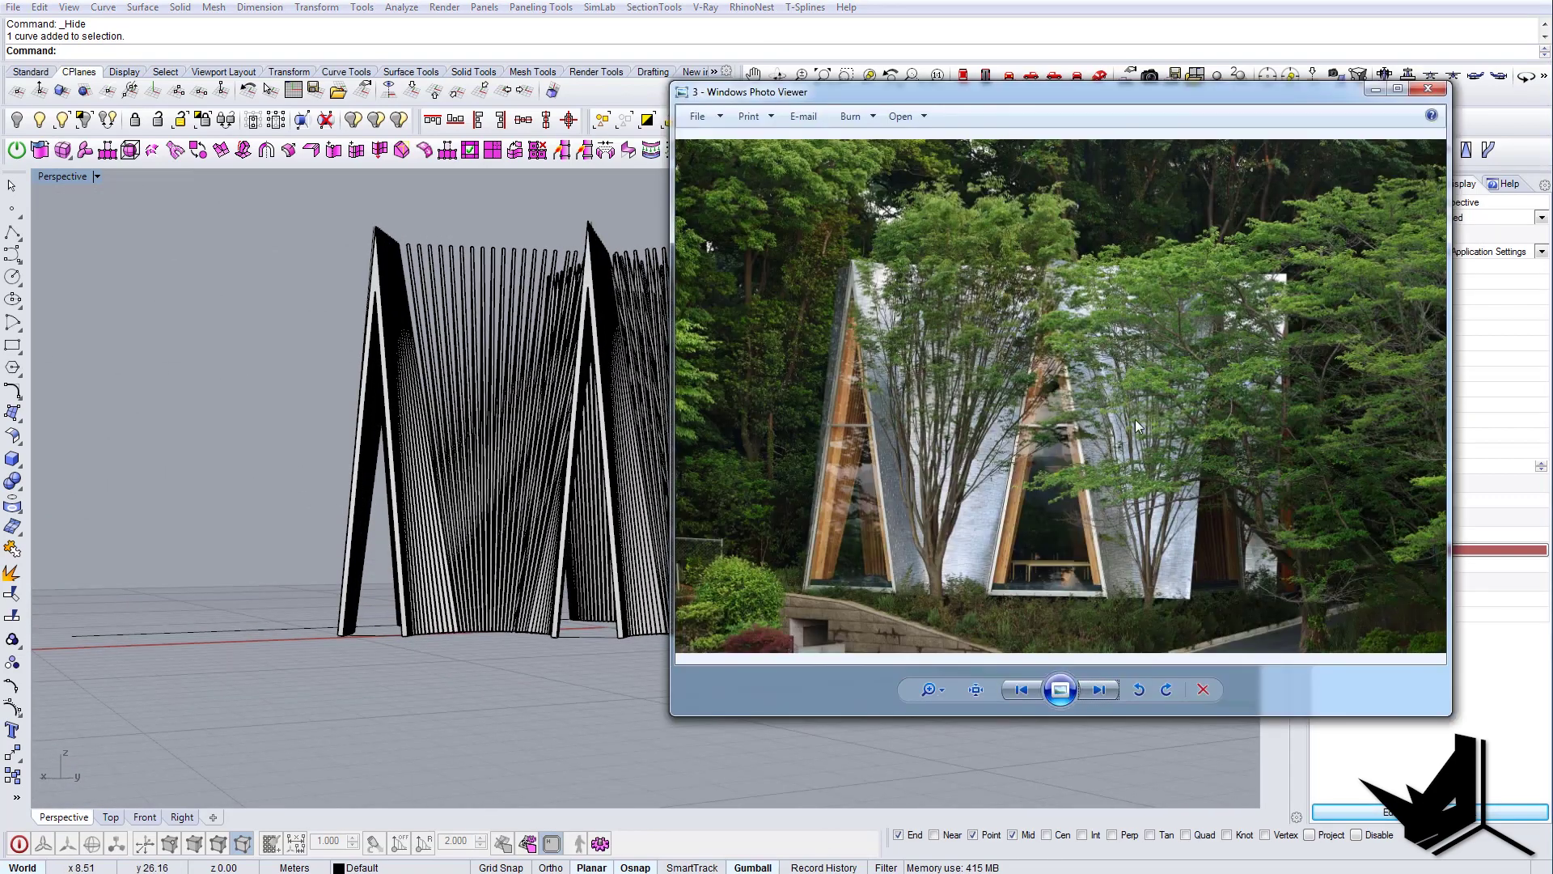
left_click_drag(907, 92, 841, 194)
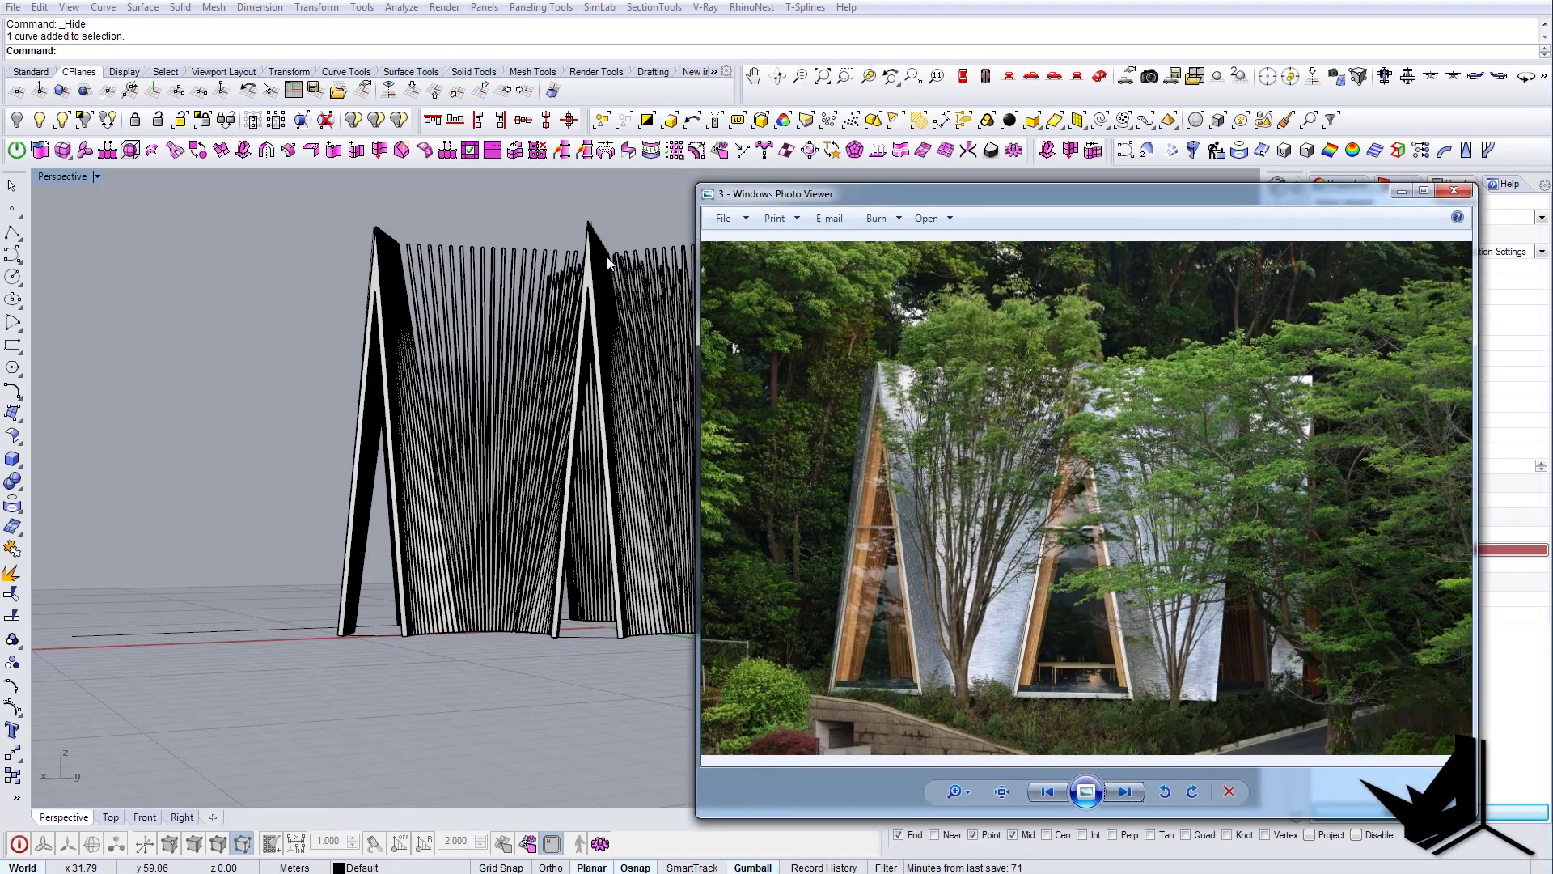
left_click_drag(1119, 199, 1552, 339)
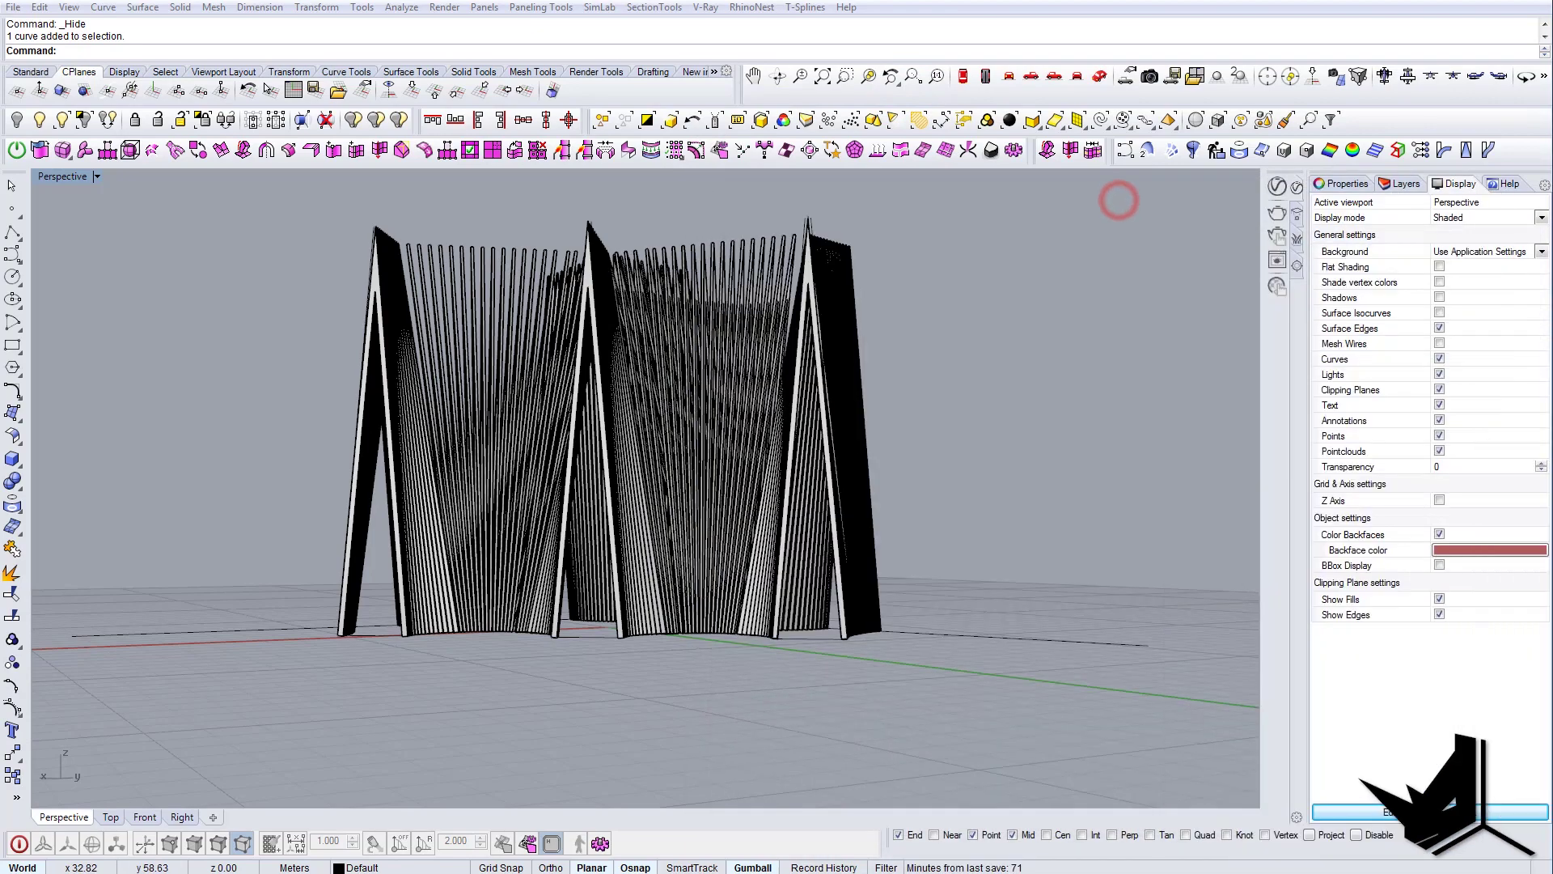
right_click_drag(658, 402, 809, 405)
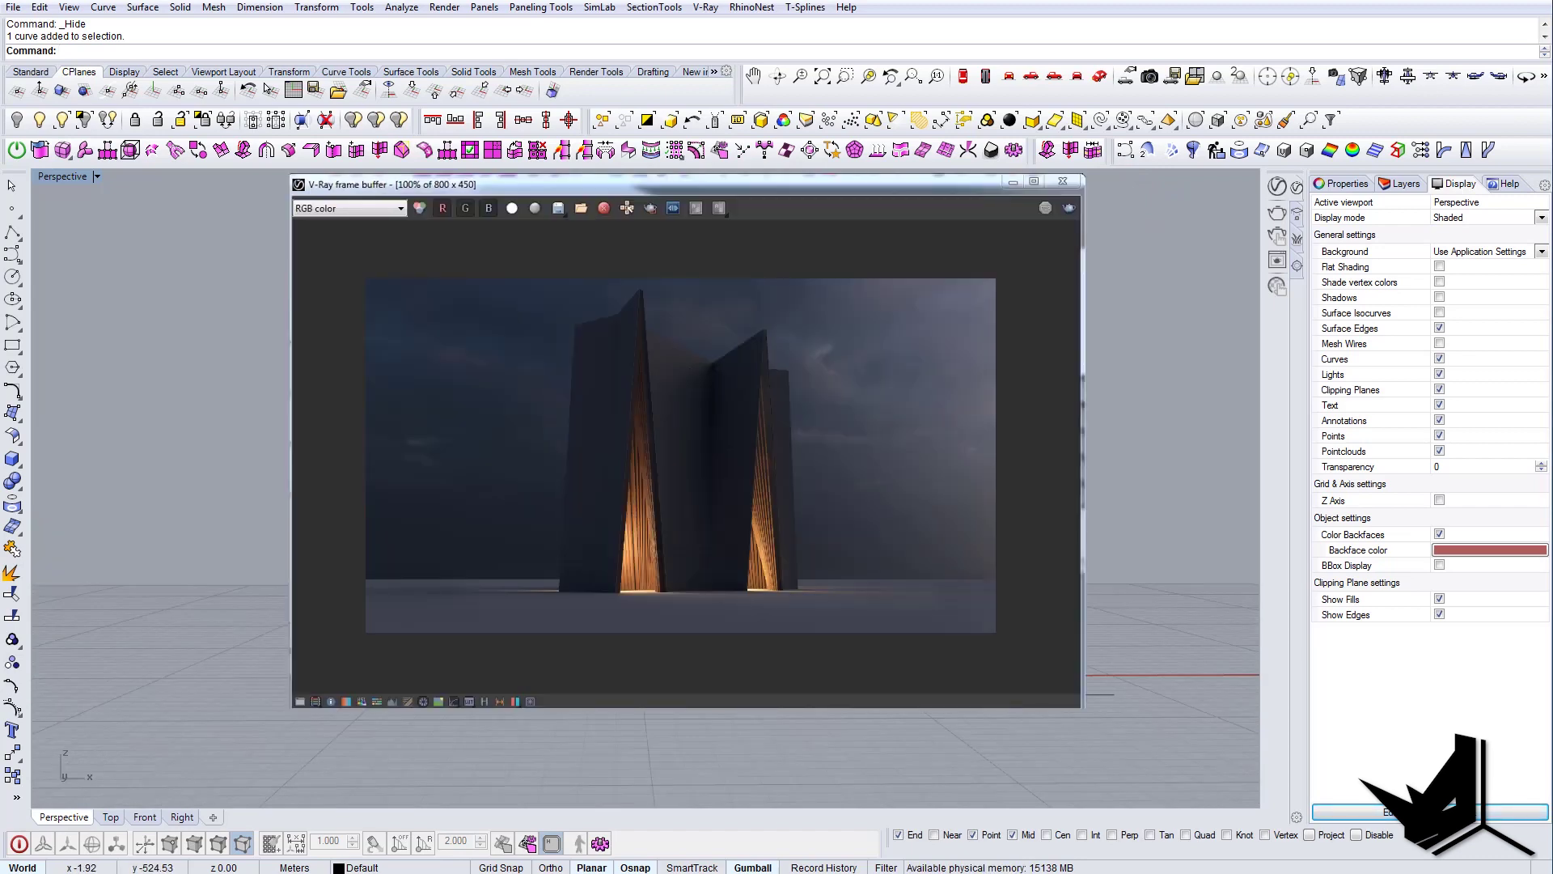